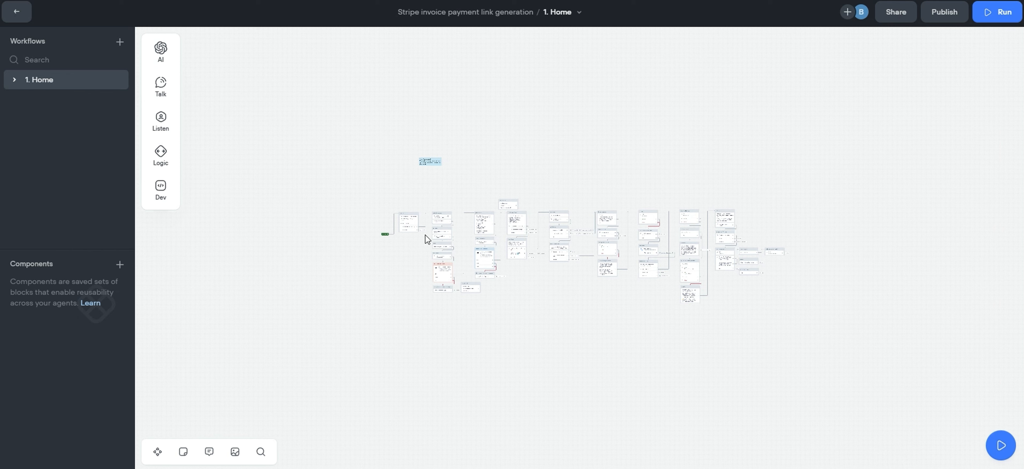
# Examine the overall layout of the Stripe invoice payment link generation workflow on the canvas.
pyautogui.scroll(5, 427, 235)
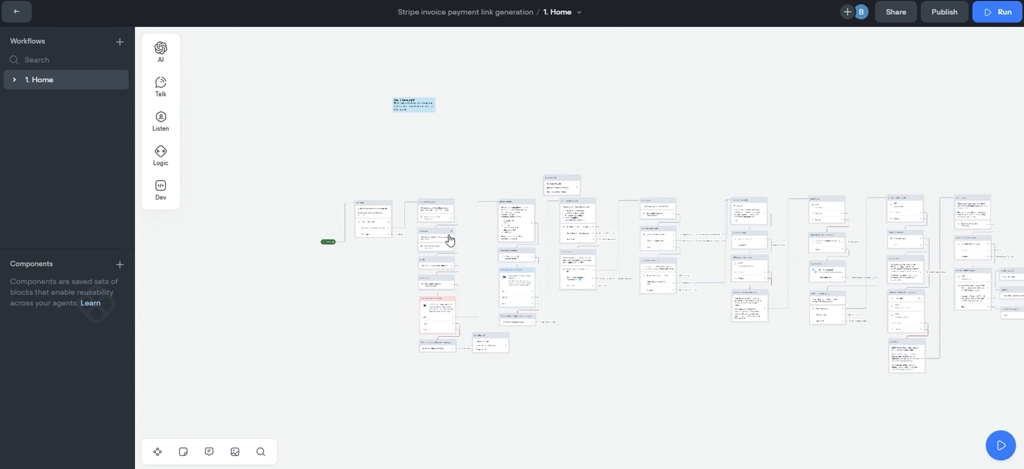
pyautogui.scroll(2, 450, 240)
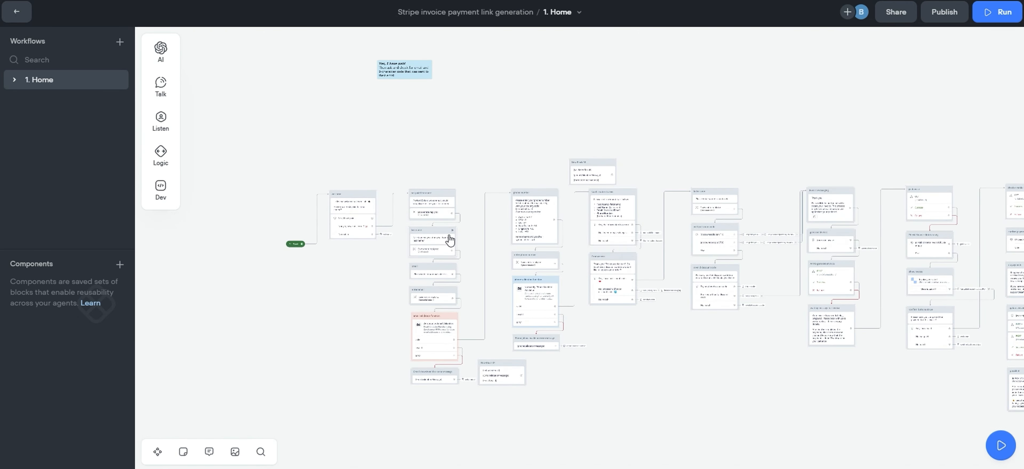
pyautogui.scroll(2, 450, 239)
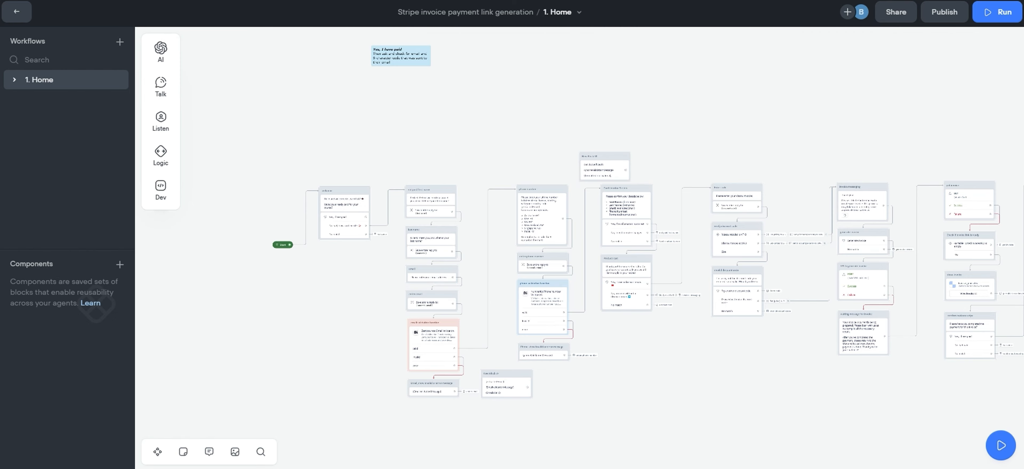
pyautogui.scroll(3, 506, 266)
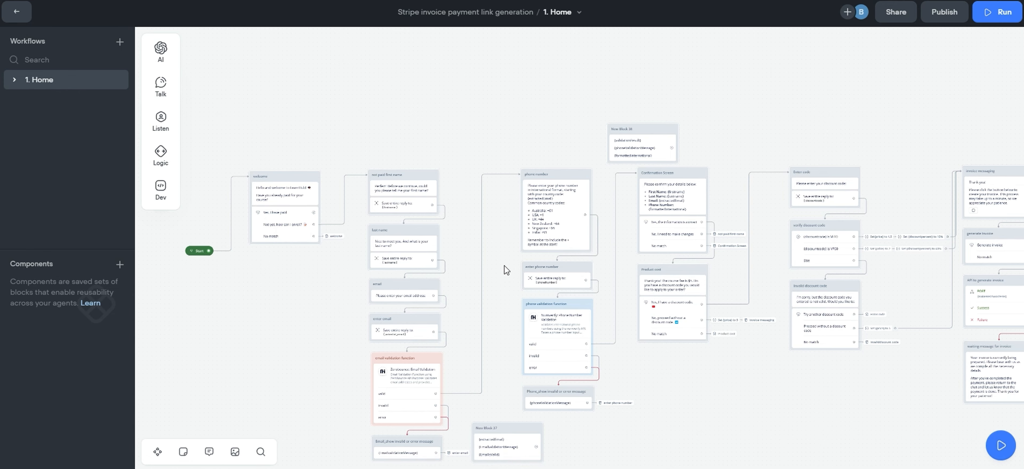
pyautogui.scroll(-3, 504, 265)
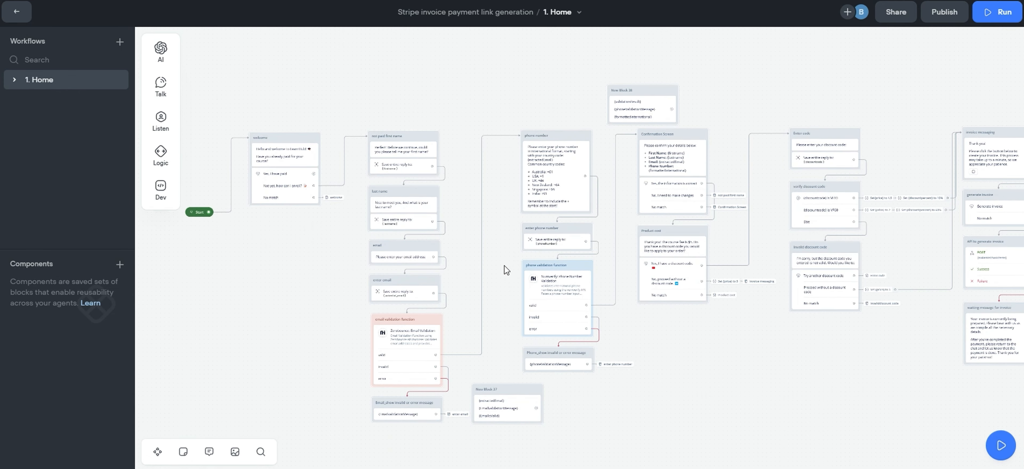
pyautogui.scroll(-2, 504, 265)
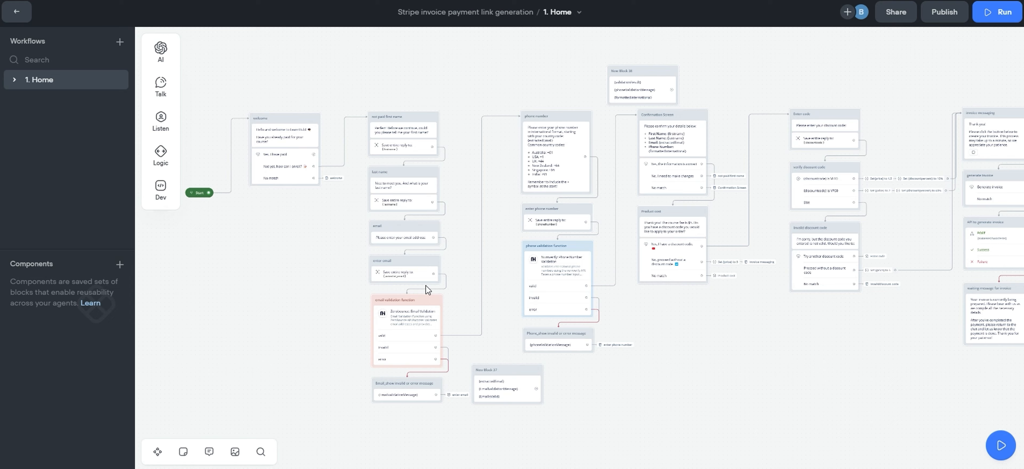
# Examine the welcome block and the blocks that collect the first name, last name and email.
pyautogui.scroll(5, 245, 133)
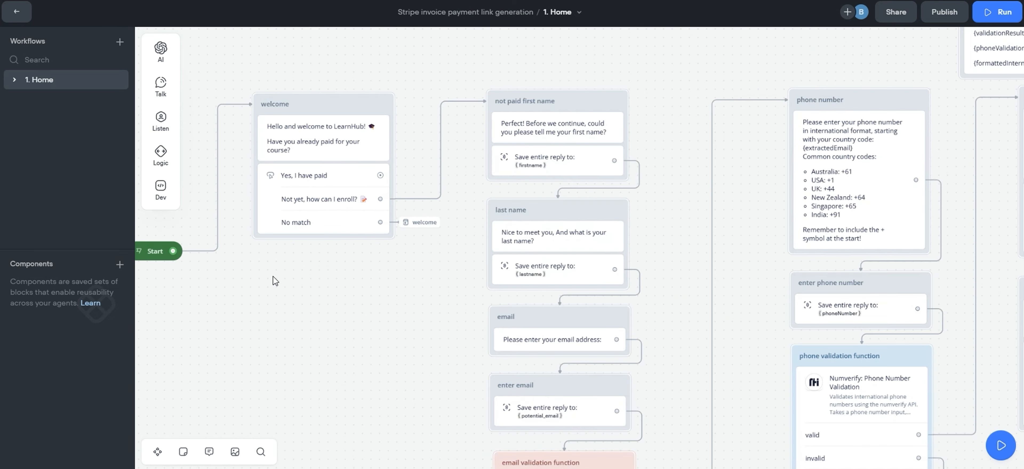
pyautogui.moveTo(269, 283); pyautogui.dragTo(309, 274)
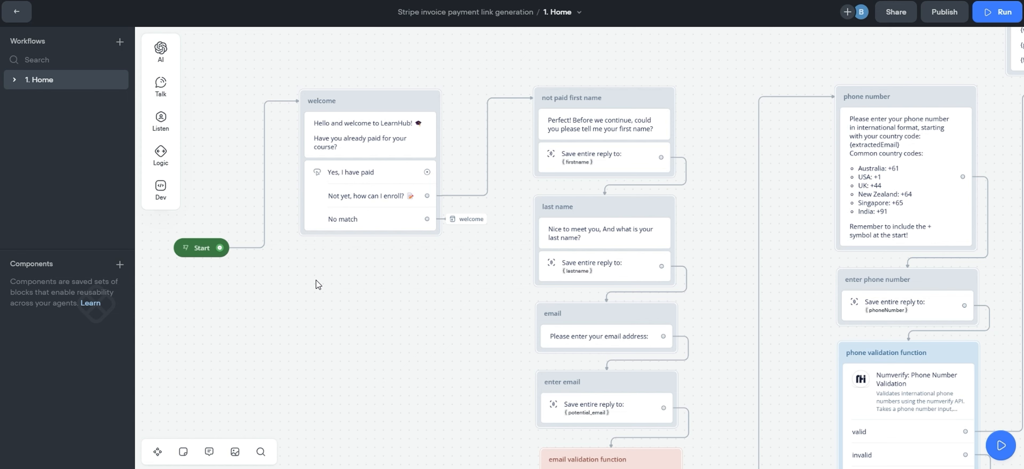
pyautogui.scroll(2, 371, 230)
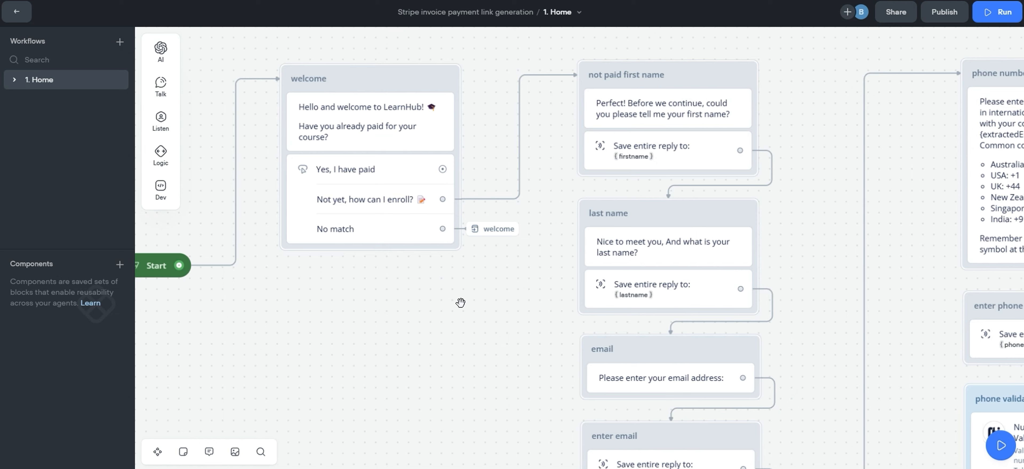
pyautogui.moveTo(460, 303); pyautogui.dragTo(436, 307)
pyautogui.scroll(-2, 394, 274)
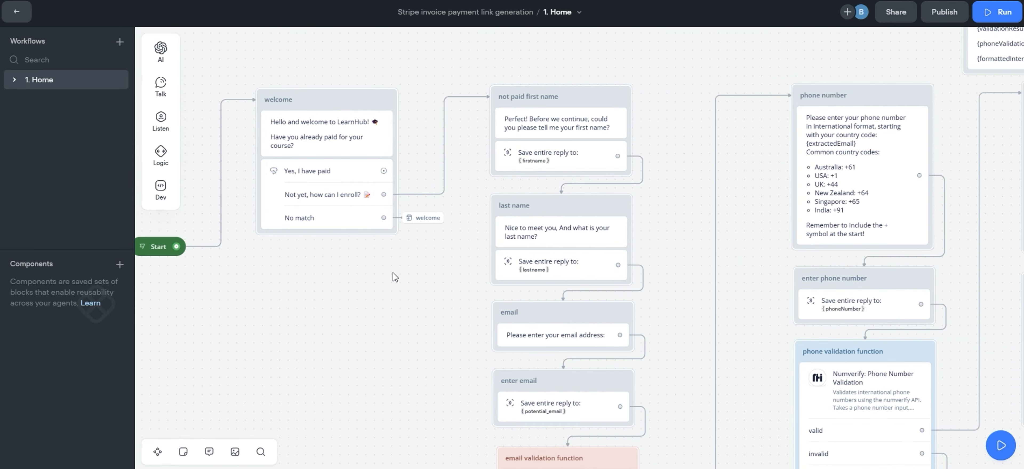
pyautogui.scroll(-1, 393, 272)
pyautogui.scroll(-2, 393, 273)
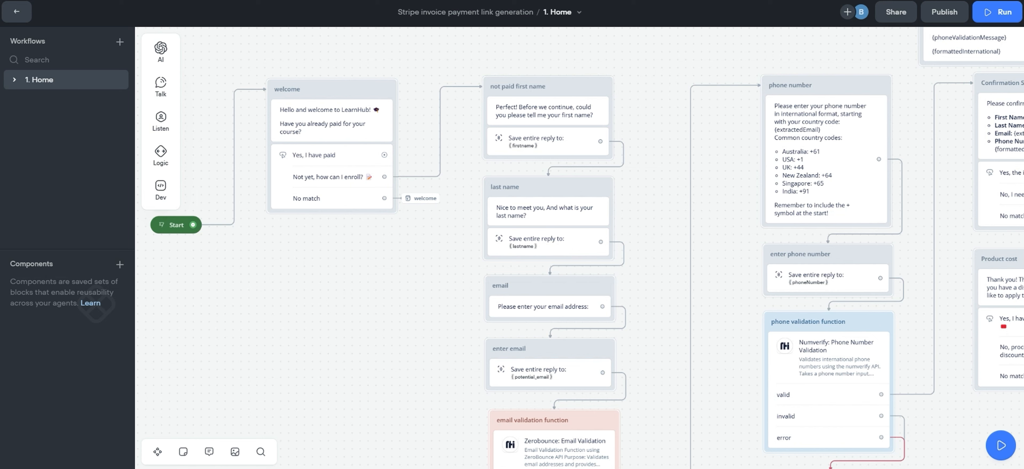
# Open the Zerobounce: Email Validation function in the email validation block and read its variable mappings and description.
pyautogui.moveTo(670, 265); pyautogui.dragTo(503, 65)
pyautogui.scroll(1, 471, 169)
pyautogui.scroll(2, 439, 286)
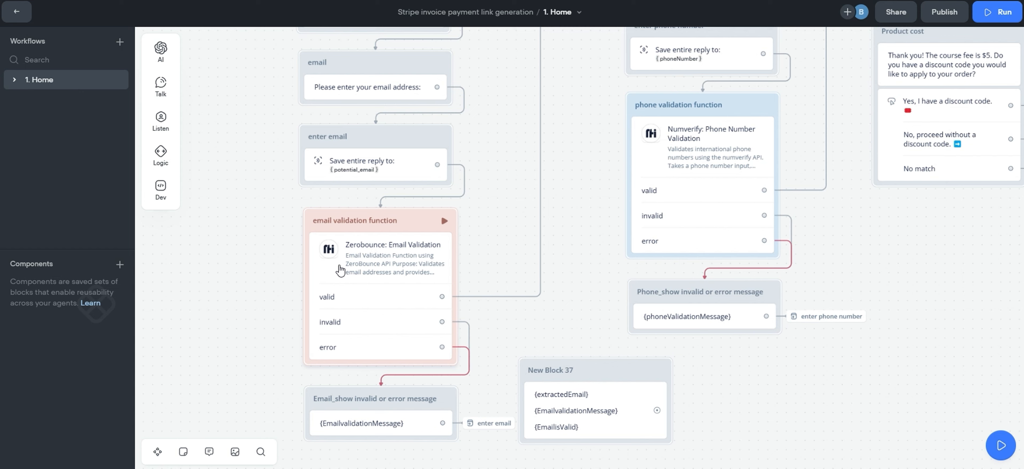
pyautogui.click(363, 274)
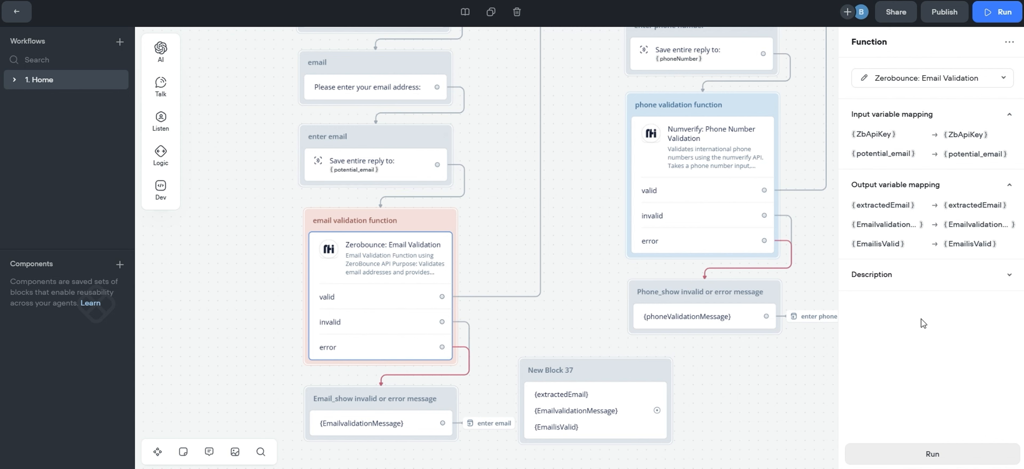
pyautogui.click(897, 285)
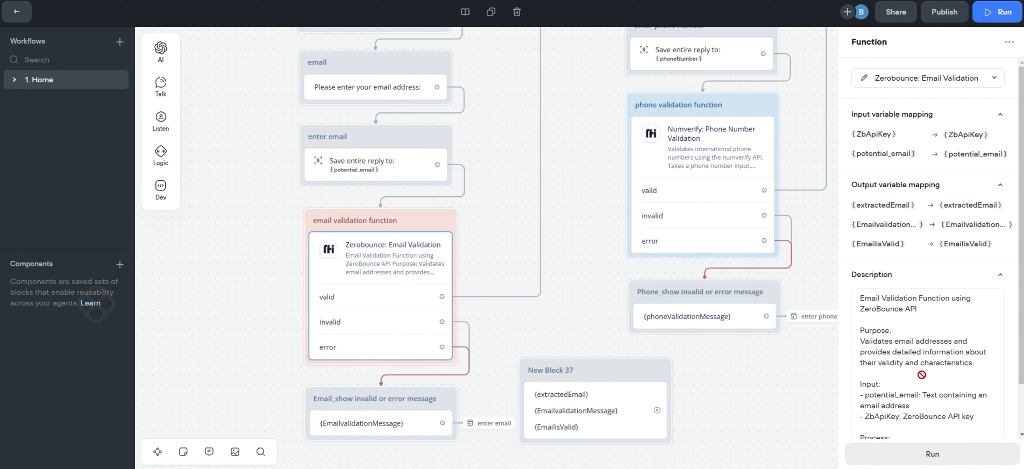
pyautogui.scroll(-2, 922, 375)
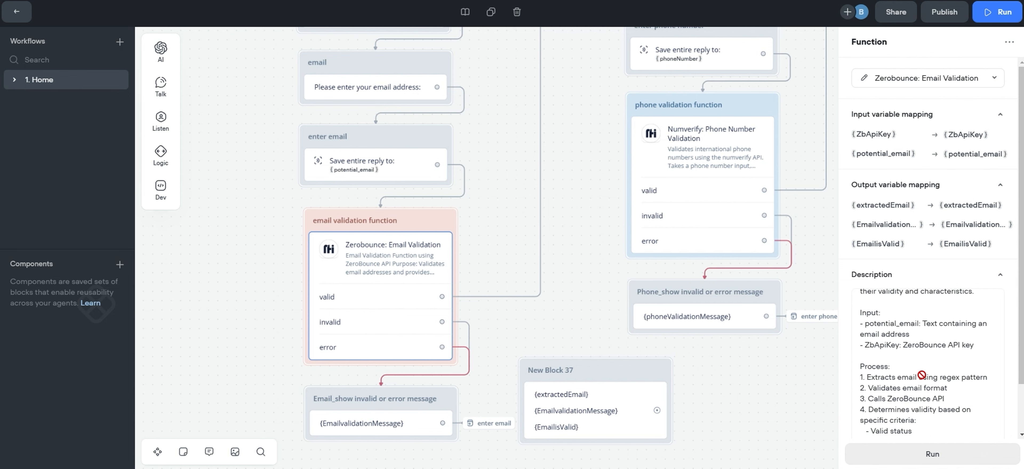
pyautogui.scroll(-2, 922, 374)
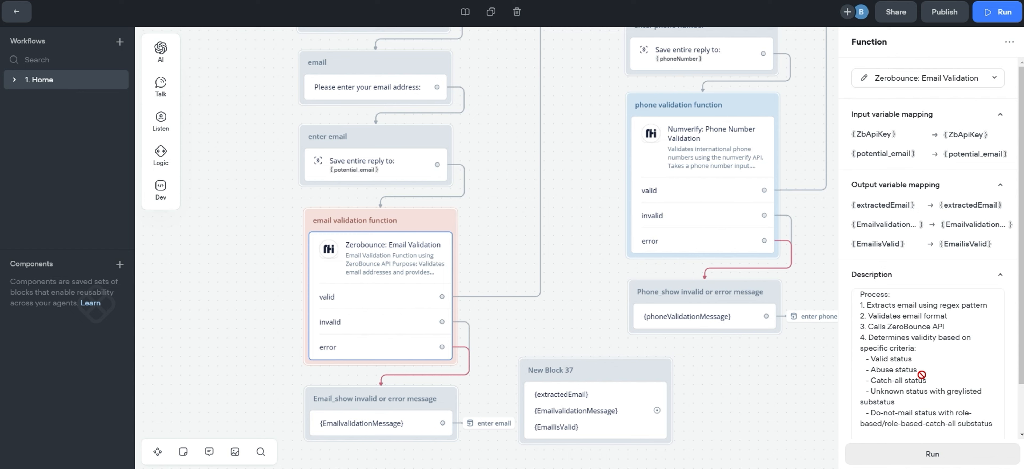
# Leave the canvas and open the code of the Zerobounce: Email Validation function from the agent's function list.
pyautogui.click(19, 12)
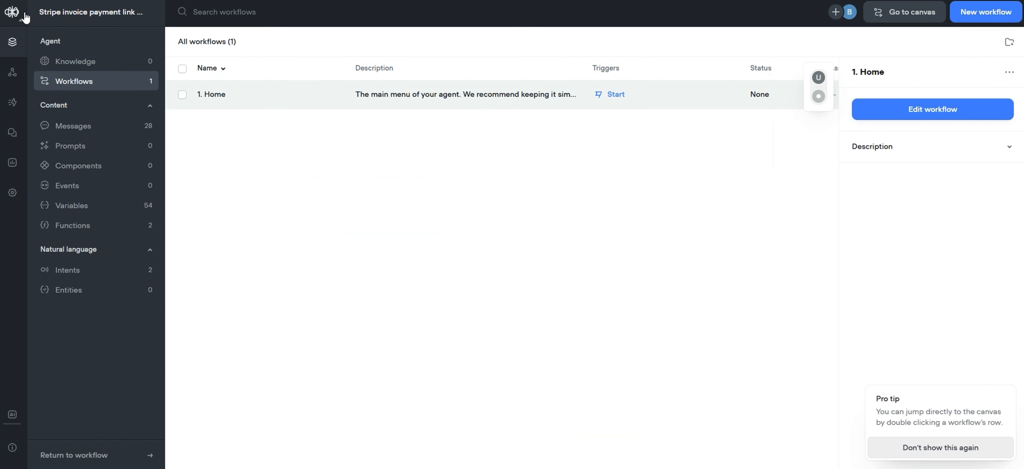
pyautogui.click(101, 231)
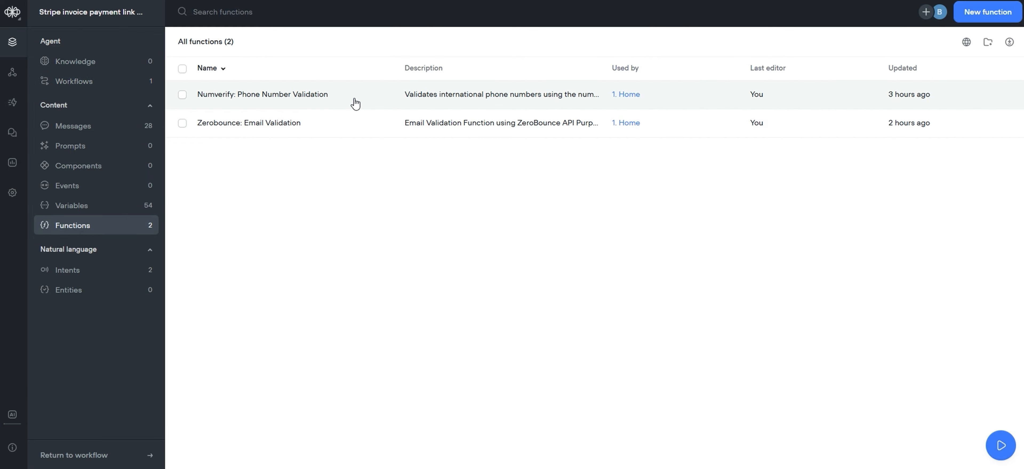
pyautogui.click(351, 126)
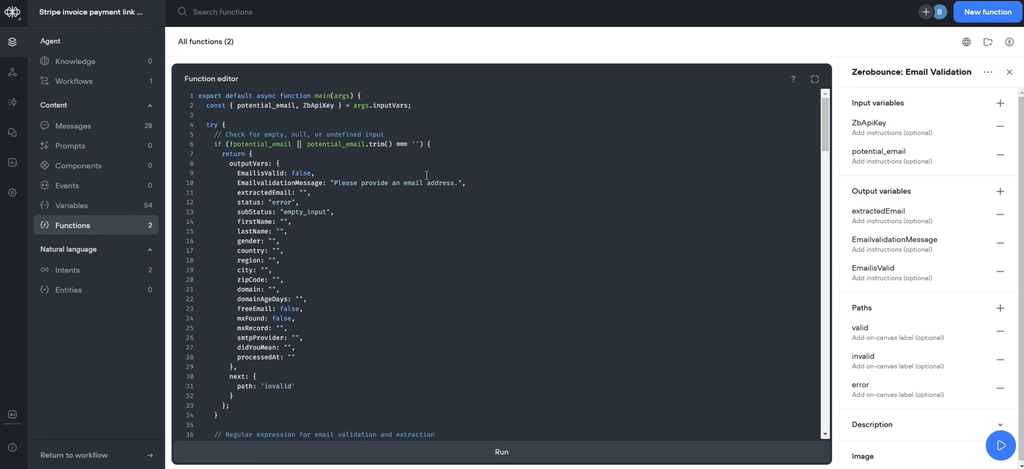
# Read through the email validation code, covering the input checks, email pattern, API key check and accepted status combinations.
pyautogui.scroll(-3, 271, 187)
pyautogui.scroll(-2, 271, 187)
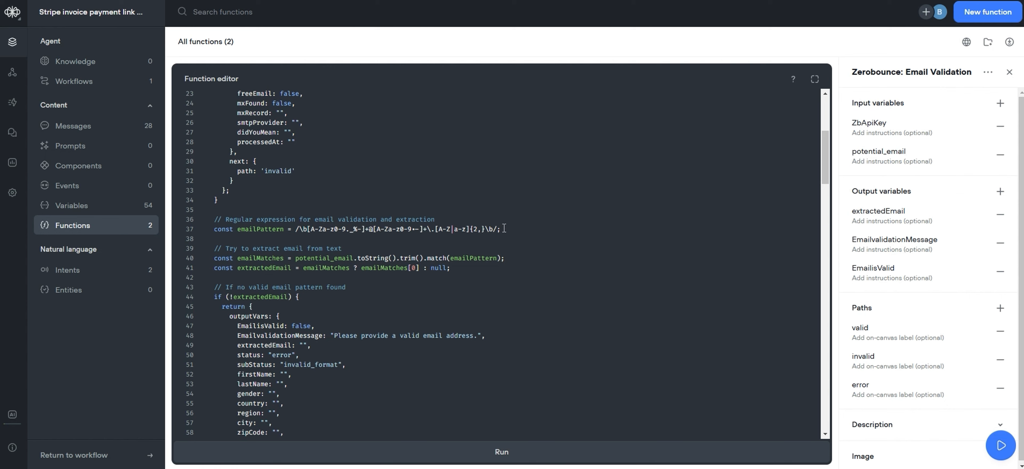
pyautogui.scroll(-4, 504, 229)
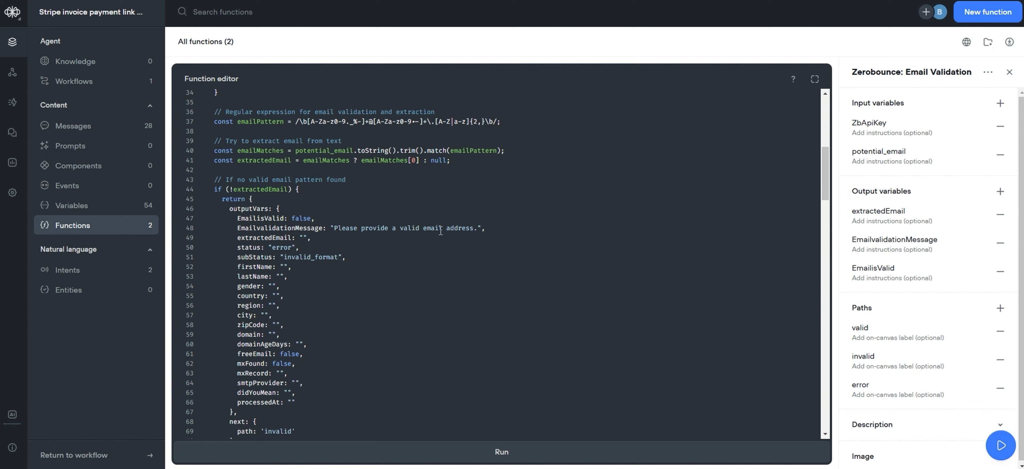
pyautogui.scroll(-5, 435, 232)
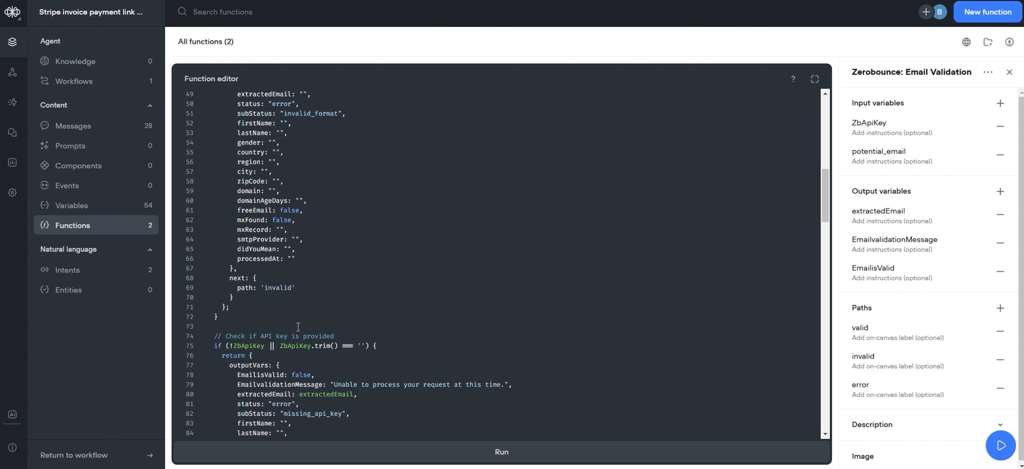
pyautogui.scroll(6, 298, 324)
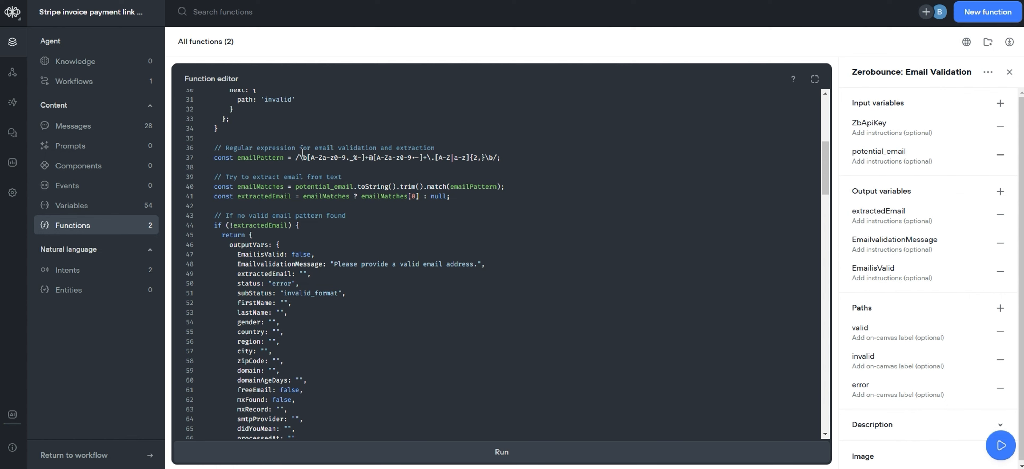
pyautogui.scroll(-12, 303, 153)
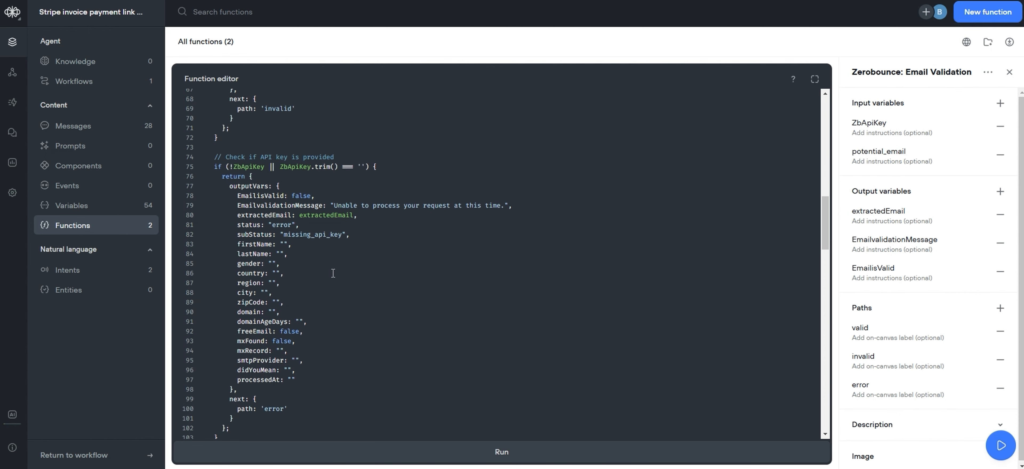
pyautogui.scroll(-15, 333, 273)
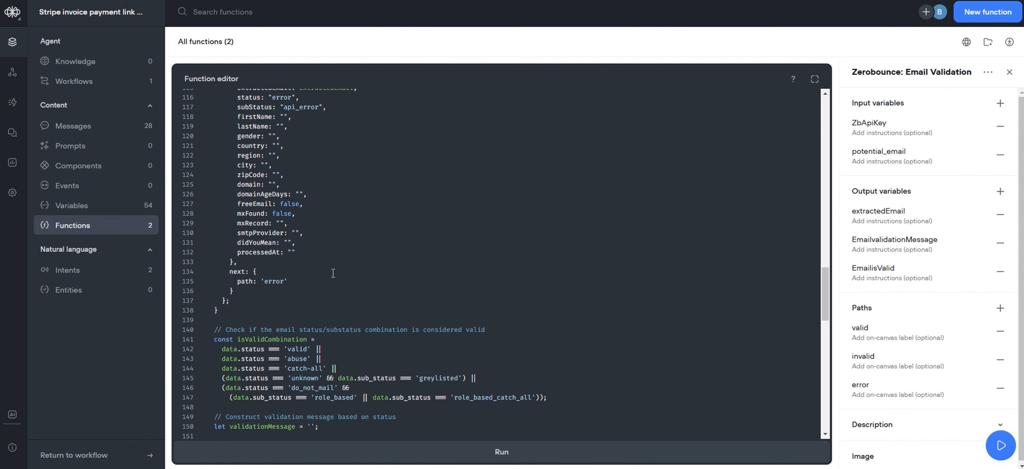
pyautogui.scroll(-2, 333, 273)
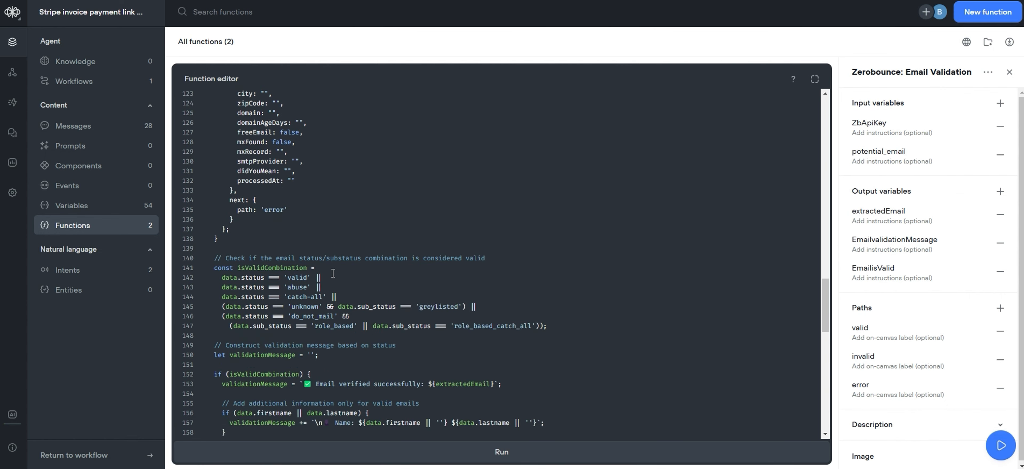
pyautogui.scroll(-4, 333, 273)
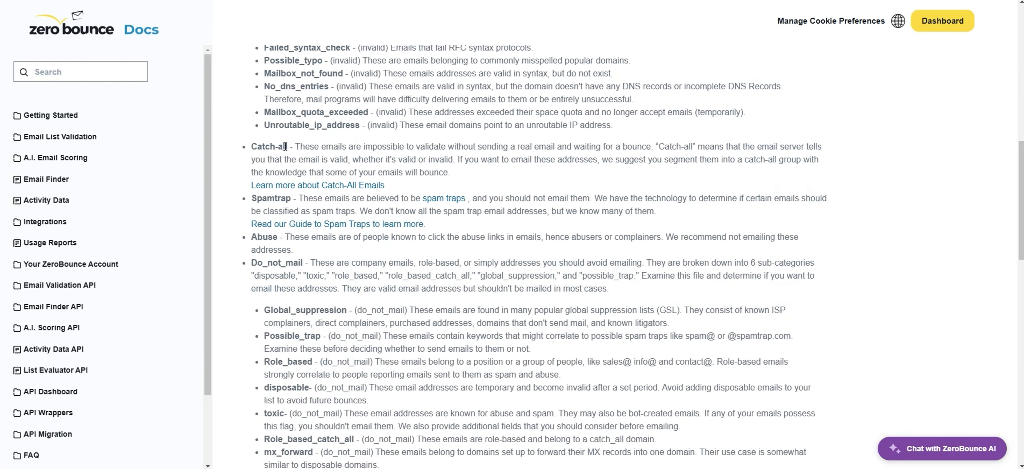
# Switch to the ZeroBounce Docs and read the deliverability explanation of the Valid status and its sub-statuses.
pyautogui.scroll(5, 282, 169)
pyautogui.scroll(-2, 280, 164)
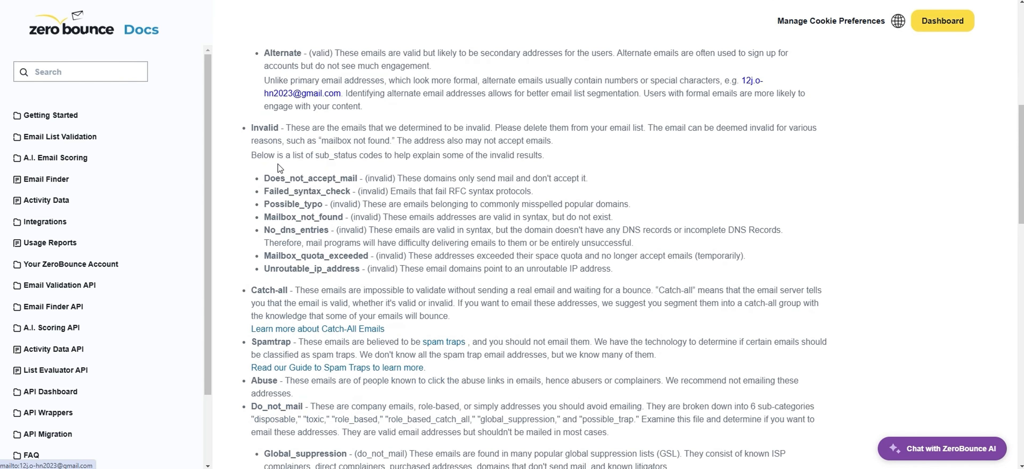
pyautogui.scroll(5, 281, 164)
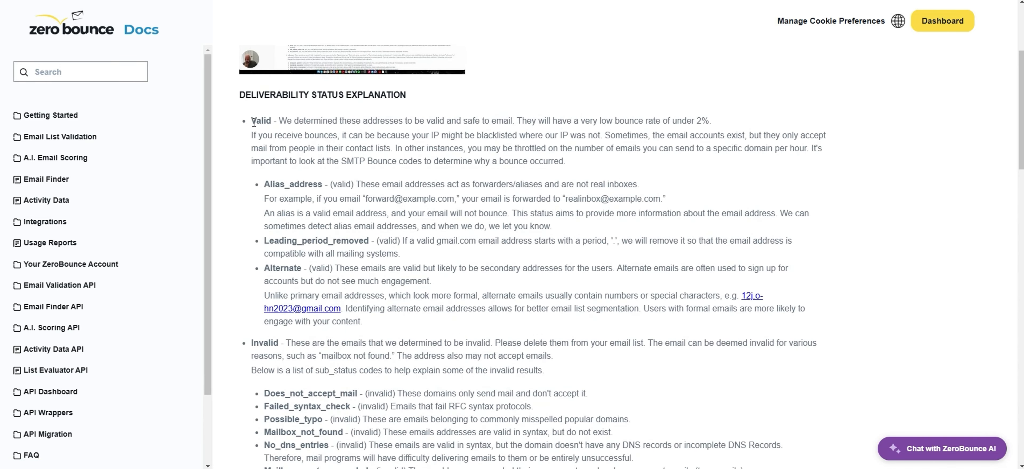
pyautogui.moveTo(253, 120); pyautogui.dragTo(459, 331)
pyautogui.click(458, 330)
# Review the explanations of the Catch-all, Abuse and Do_not_mail statuses and compare them with the Valid and Invalid ones.
pyautogui.scroll(-1, 438, 302)
pyautogui.scroll(-5, 415, 274)
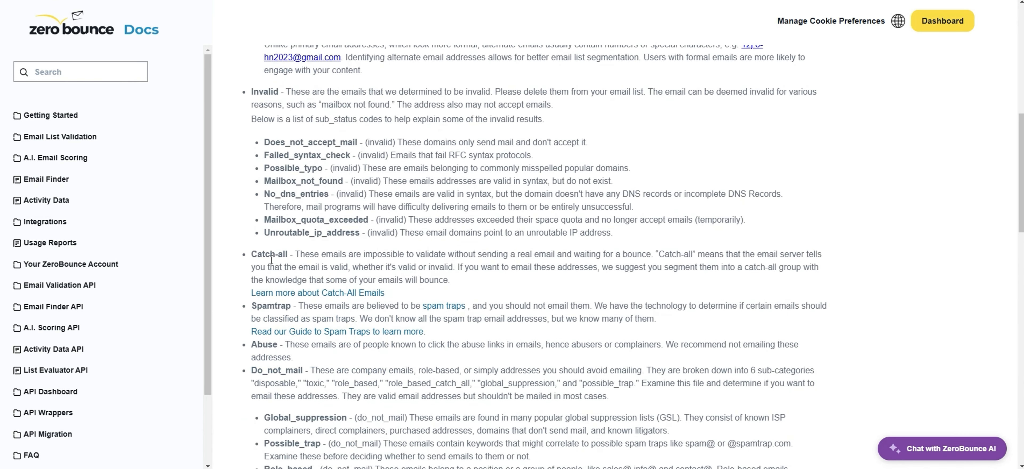
pyautogui.moveTo(252, 348); pyautogui.dragTo(283, 353)
pyautogui.scroll(-2, 265, 349)
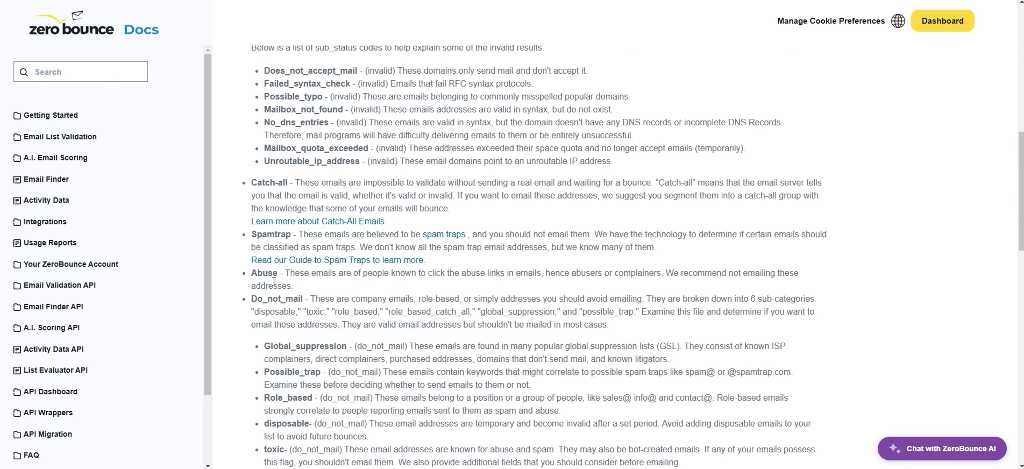
pyautogui.scroll(1, 265, 284)
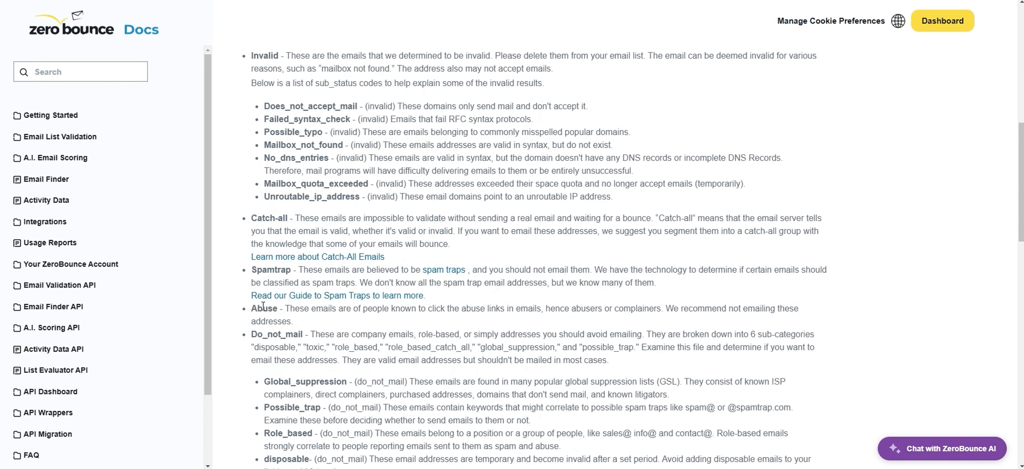
pyautogui.moveTo(252, 308); pyautogui.dragTo(279, 310)
pyautogui.click(266, 311)
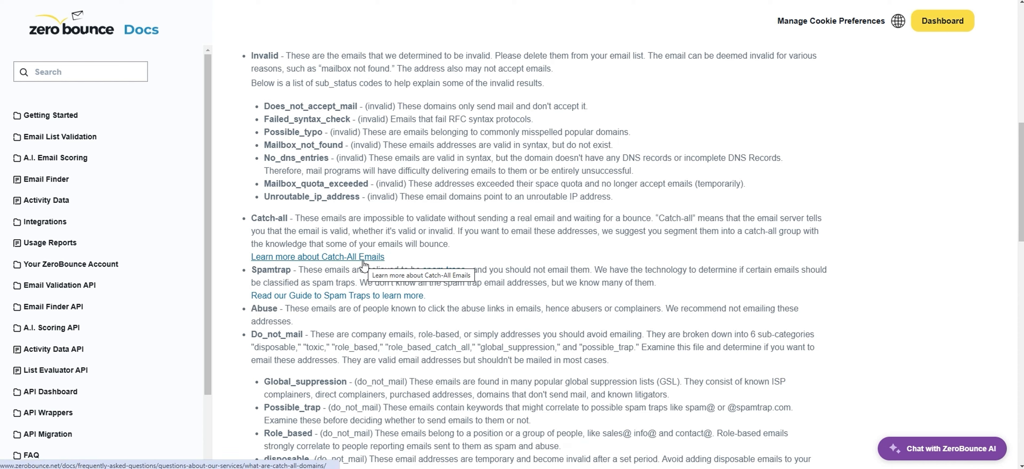
pyautogui.scroll(6, 358, 263)
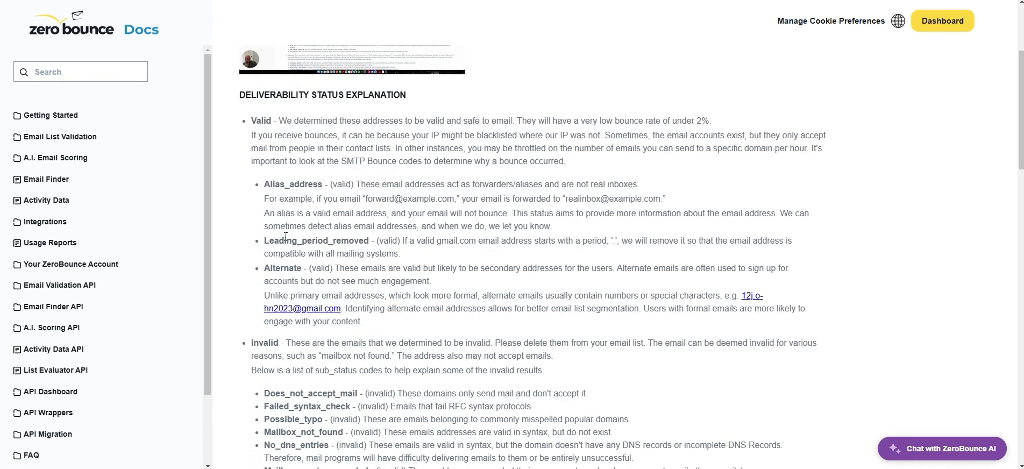
pyautogui.scroll(-5, 286, 236)
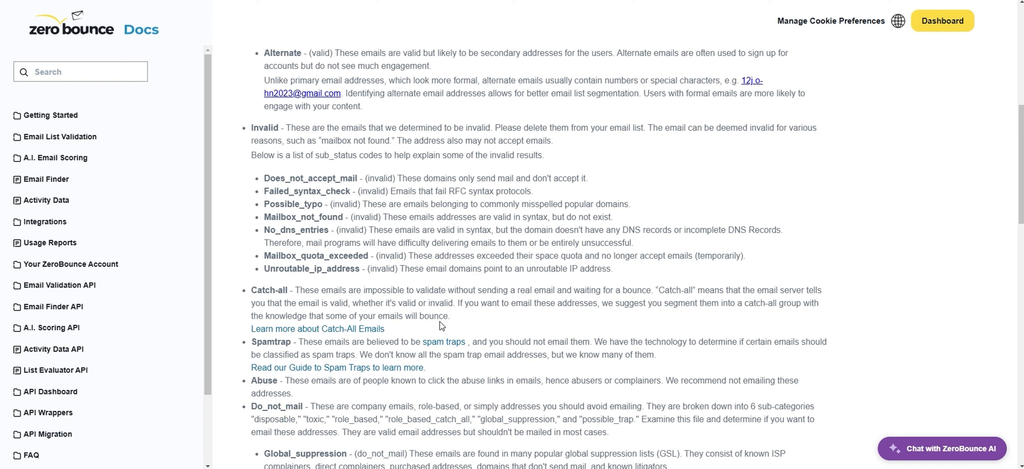
# Read the explanations of the Catch-all status and the Greylisted sub-status of Unknown emails.
pyautogui.moveTo(455, 318); pyautogui.dragTo(238, 296)
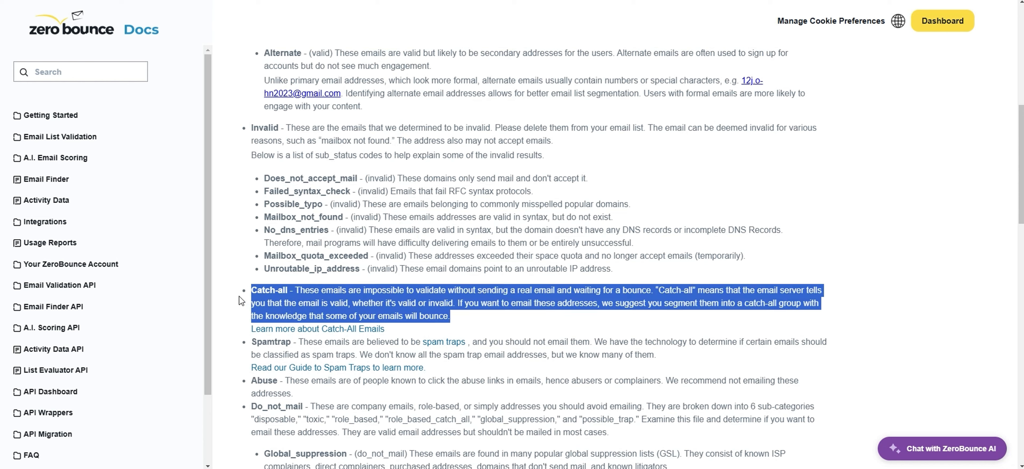
pyautogui.click(265, 300)
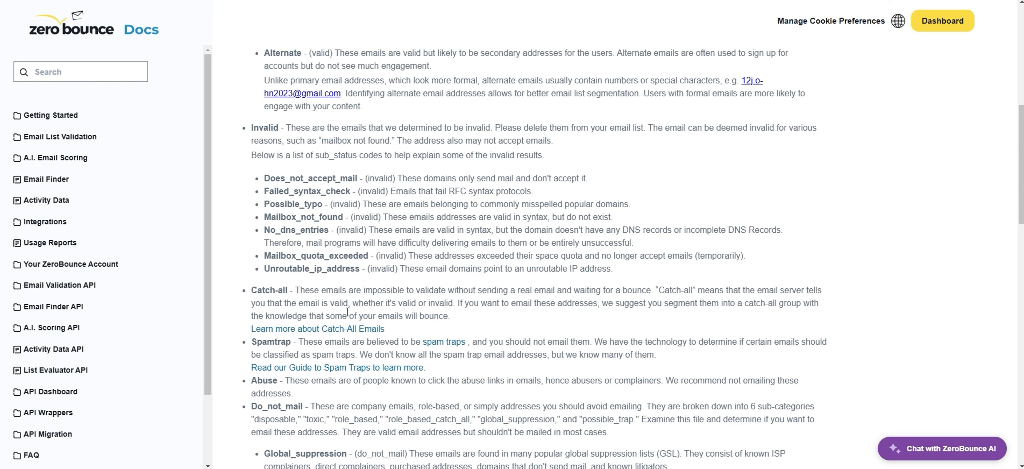
pyautogui.scroll(-5, 348, 312)
pyautogui.scroll(-4, 348, 312)
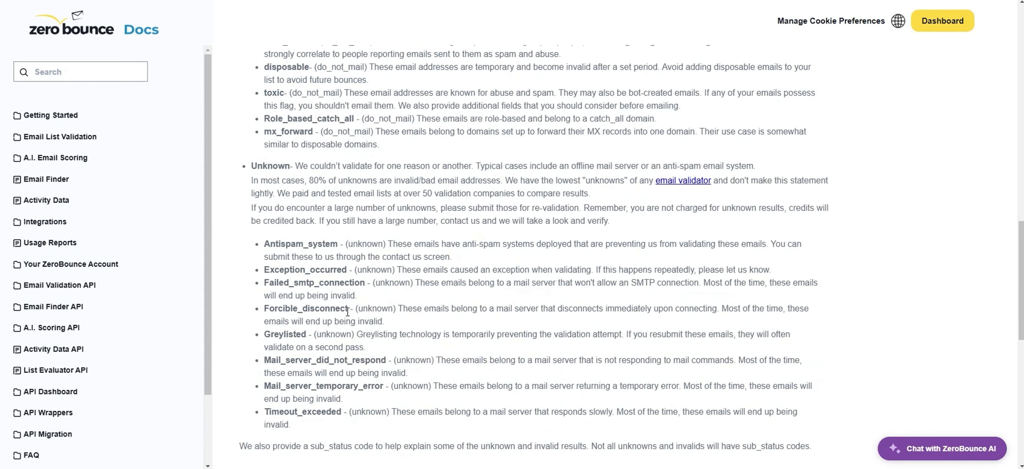
pyautogui.scroll(1, 273, 145)
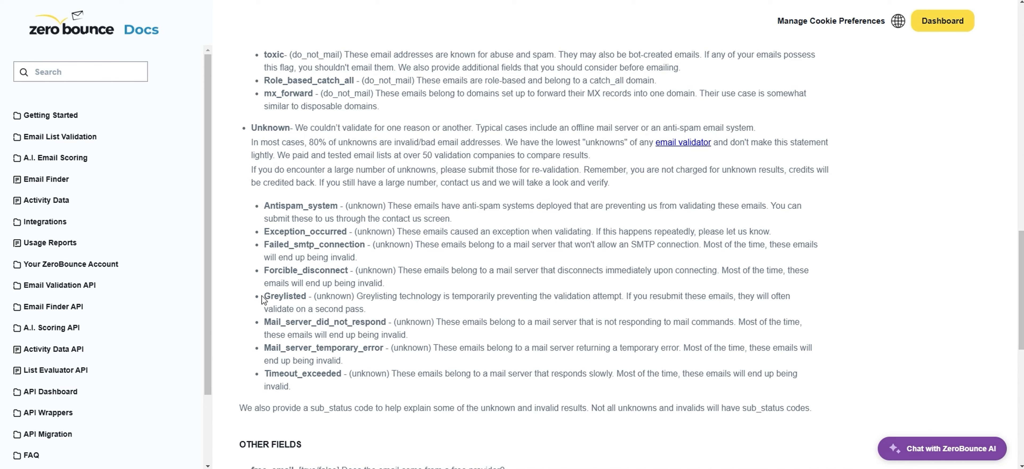
pyautogui.moveTo(262, 295); pyautogui.dragTo(372, 311)
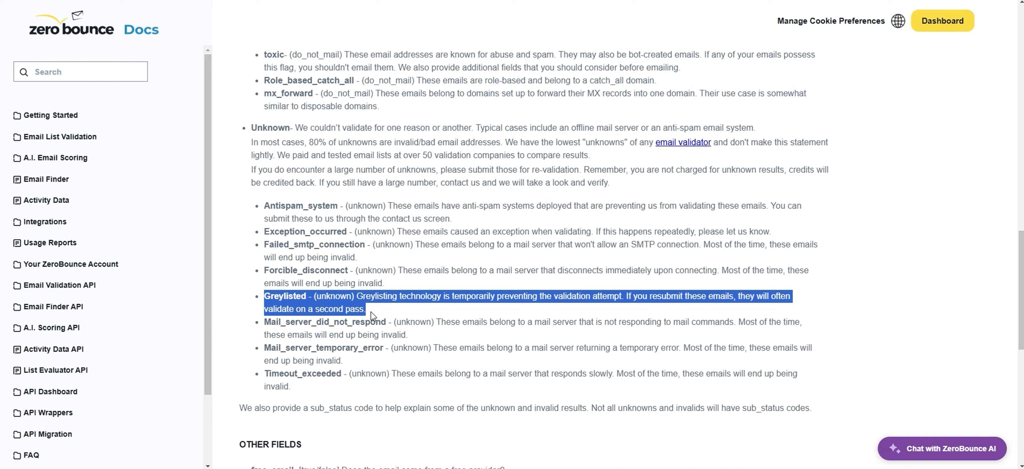
pyautogui.click(370, 313)
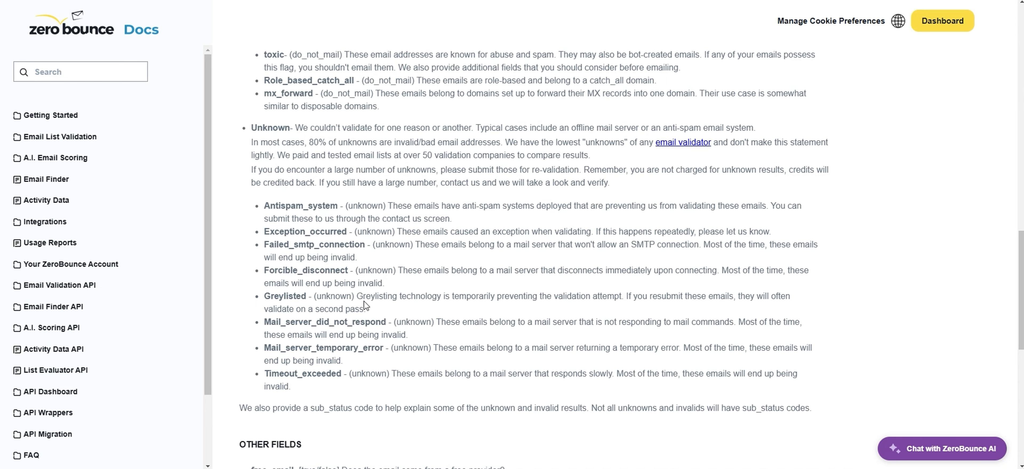
# Review the Do_not_mail sub-statuses, focusing on Role_based addresses such as sales@ and info@ and on Role_based_catch_all.
pyautogui.scroll(6, 363, 305)
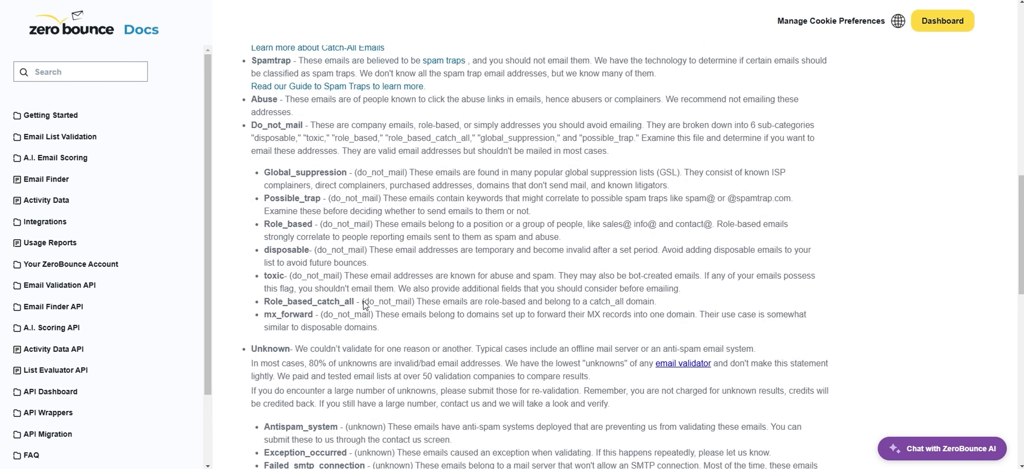
pyautogui.moveTo(252, 156); pyautogui.dragTo(300, 158)
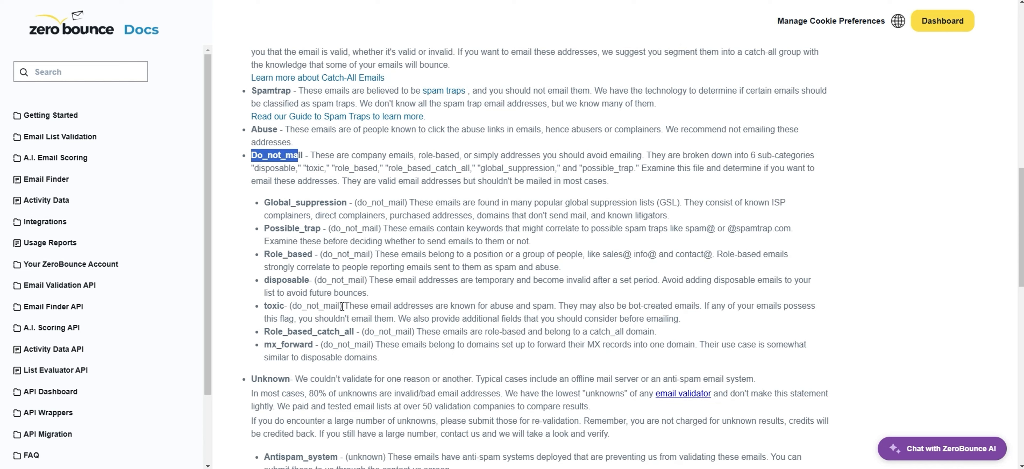
pyautogui.moveTo(320, 255); pyautogui.dragTo(361, 267)
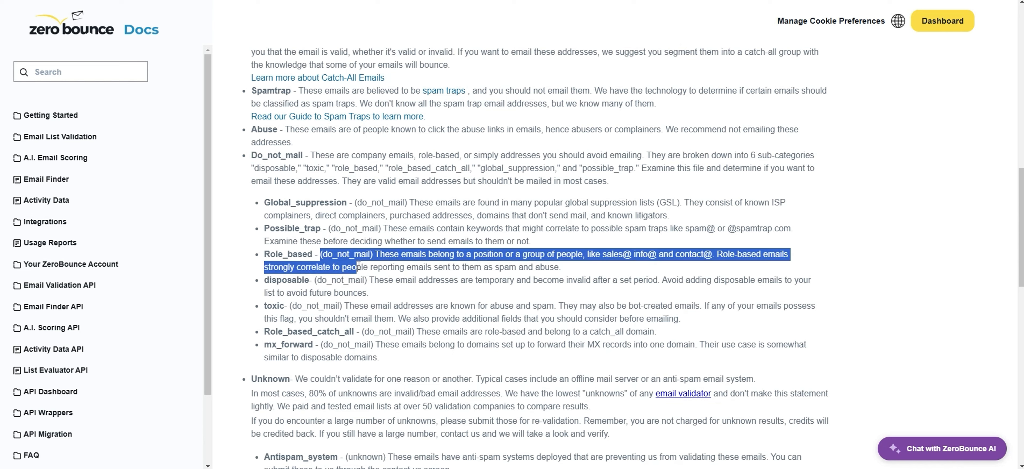
pyautogui.click(364, 268)
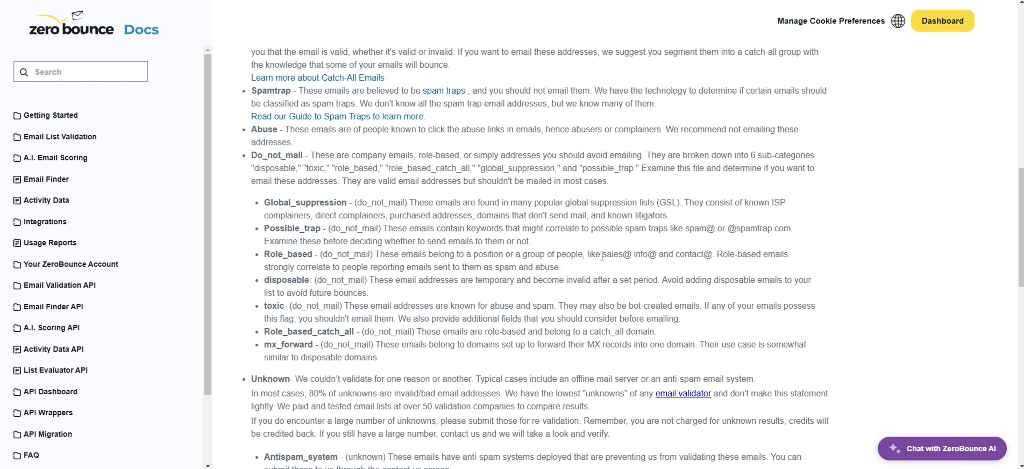
pyautogui.moveTo(601, 255); pyautogui.dragTo(624, 254)
pyautogui.doubleClick(640, 255)
pyautogui.moveTo(264, 255); pyautogui.dragTo(377, 267)
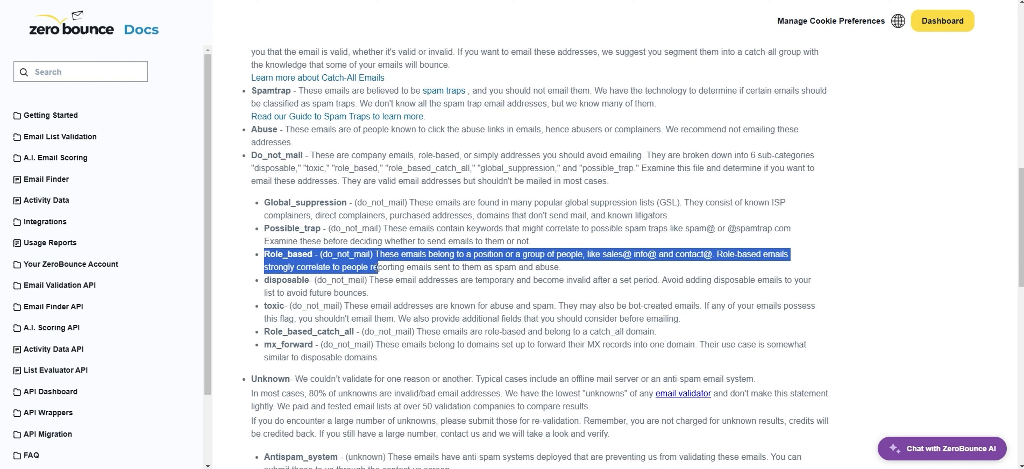
pyautogui.moveTo(264, 333); pyautogui.dragTo(409, 333)
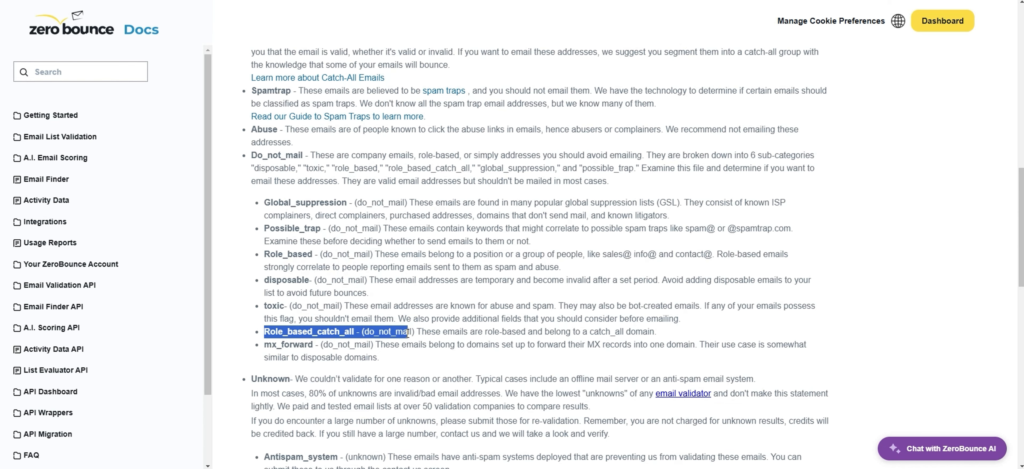
pyautogui.moveTo(340, 306); pyautogui.dragTo(279, 210)
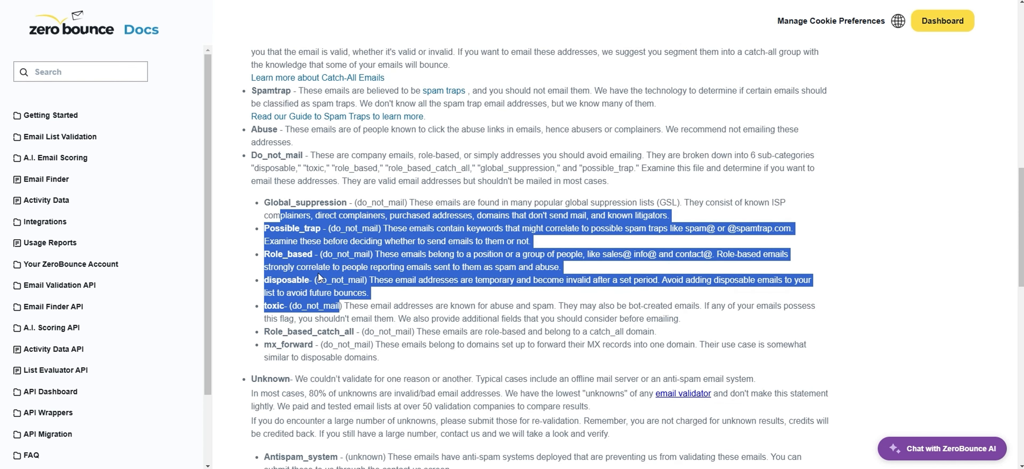
pyautogui.scroll(-1, 319, 275)
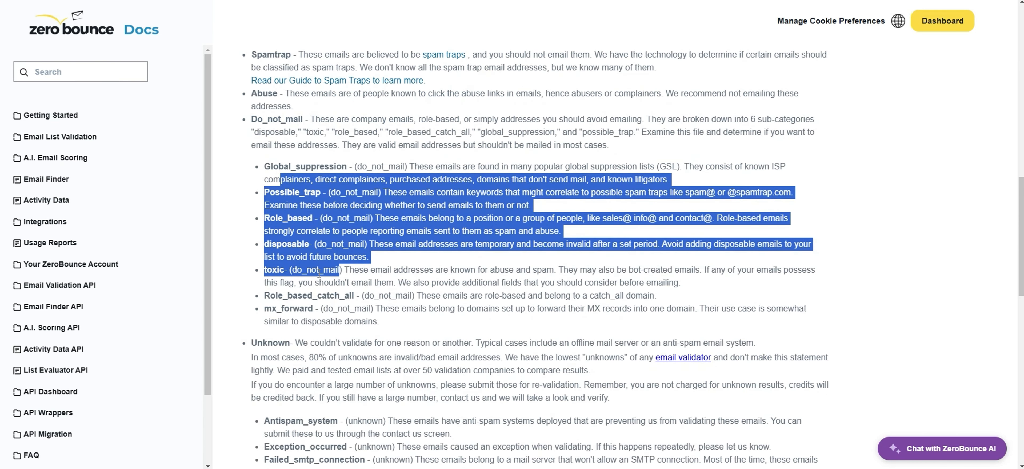
pyautogui.scroll(1, 307, 273)
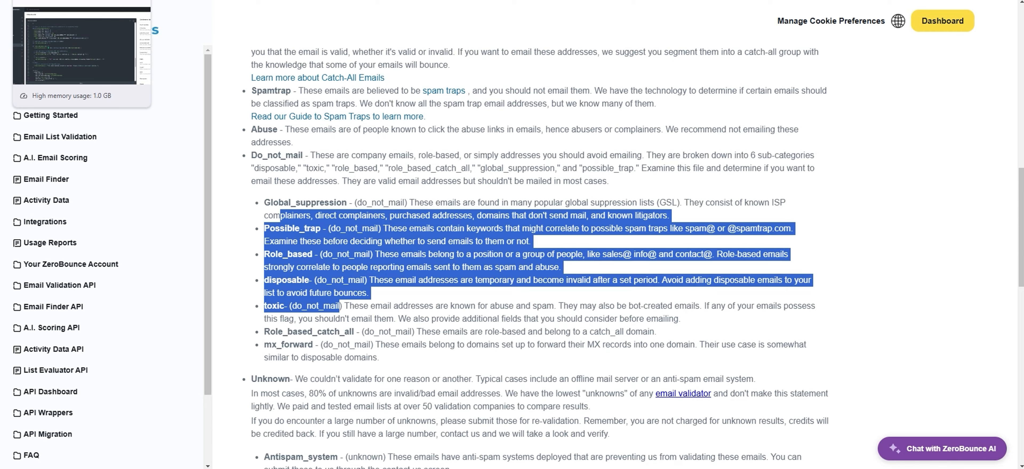
# Switch back to the Voiceflow function code and check the status and sub-status combinations in isValidCombination.
pyautogui.click(60, 0)
pyautogui.scroll(-1, 352, 215)
pyautogui.scroll(2, 324, 190)
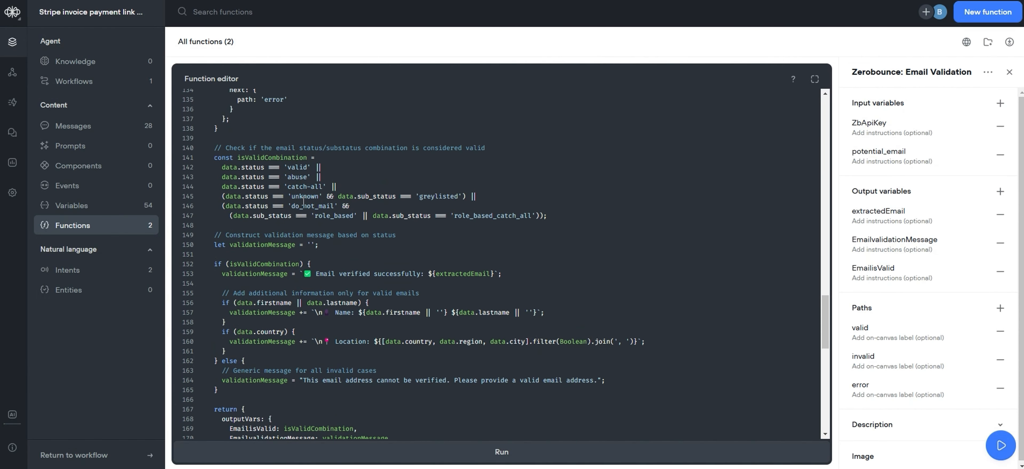
pyautogui.click(294, 174)
pyautogui.click(295, 181)
pyautogui.click(296, 199)
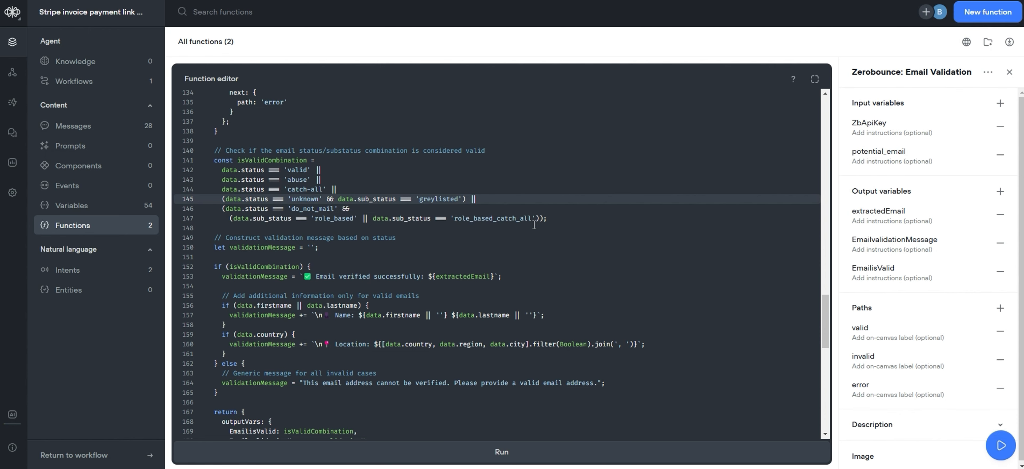
pyautogui.moveTo(533, 218); pyautogui.dragTo(453, 218)
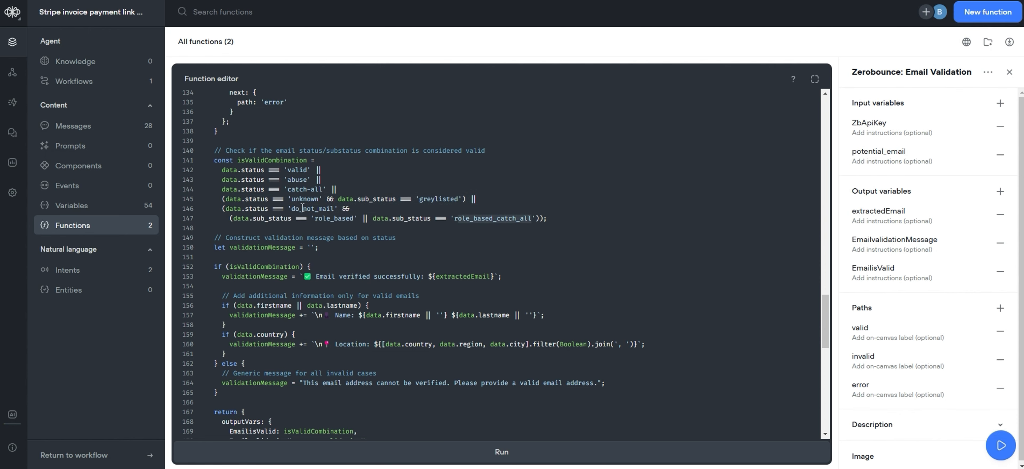
# Read the rest of the function code, covering the error output variables, the returned paths and the validation message construction.
pyautogui.scroll(-7, 373, 238)
pyautogui.scroll(-4, 373, 238)
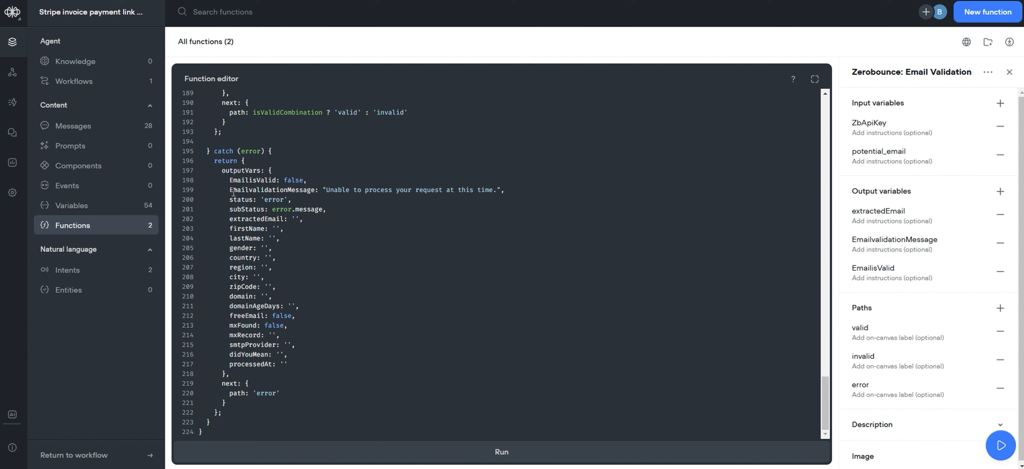
pyautogui.moveTo(231, 190); pyautogui.dragTo(306, 191)
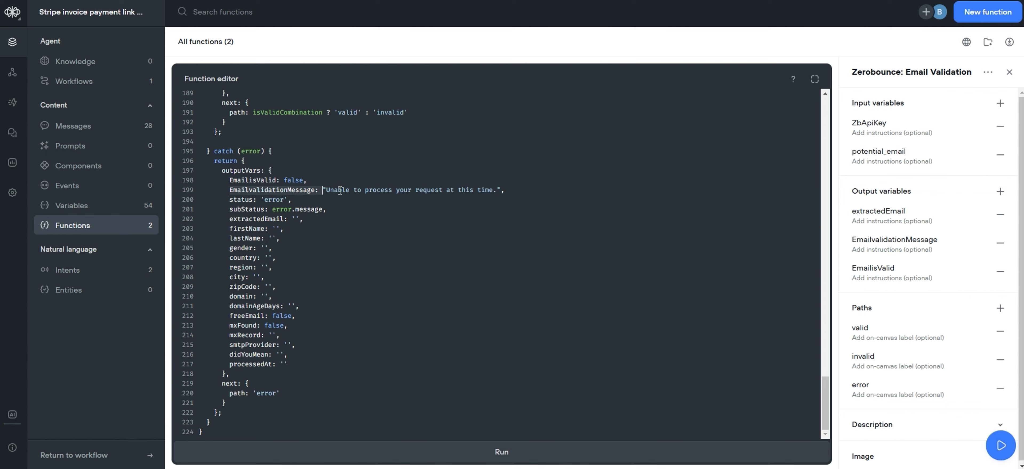
pyautogui.scroll(10, 406, 207)
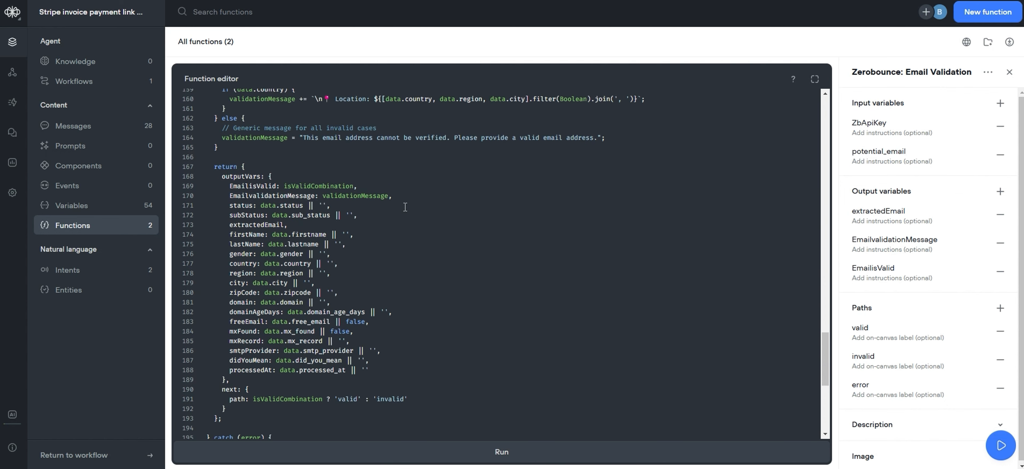
pyautogui.scroll(9, 406, 207)
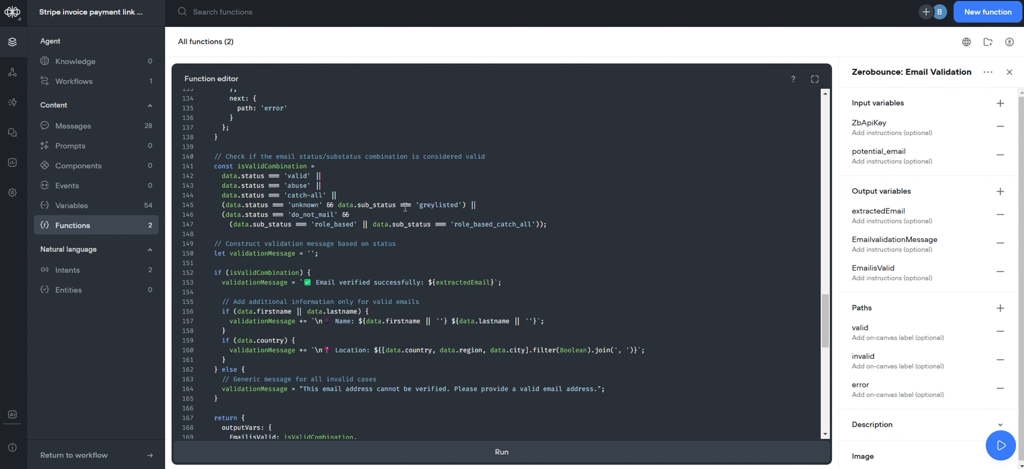
pyautogui.click(324, 282)
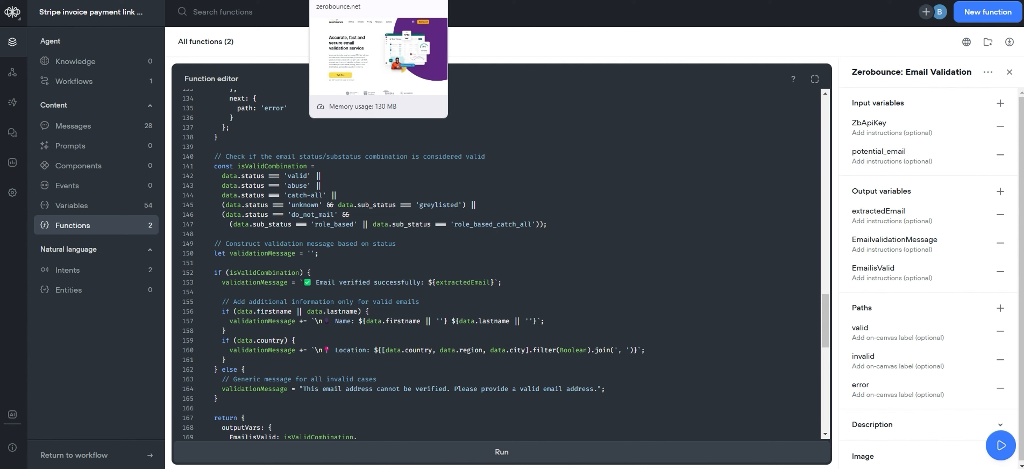
# Check the API key entry on ZeroBounce's API page, and return to Voiceflow to review the function's input and output variables.
pyautogui.click(345, 1)
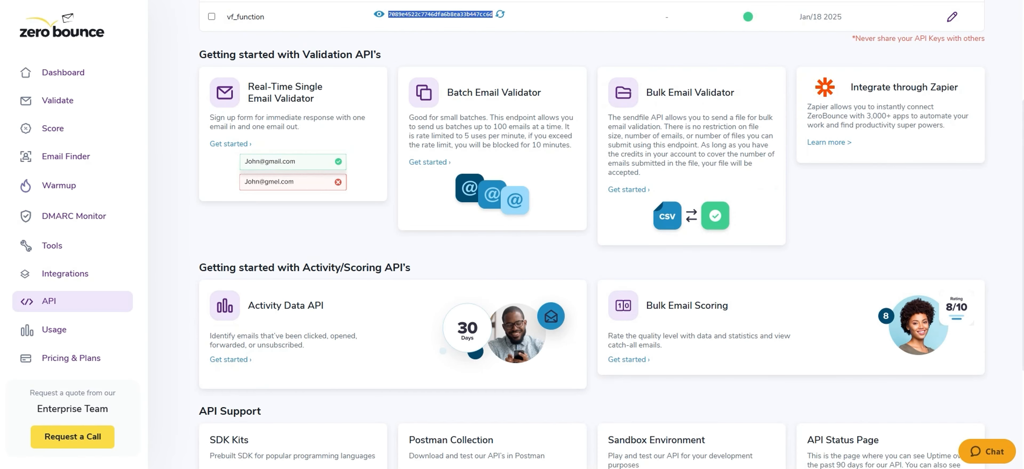
pyautogui.click(421, 18)
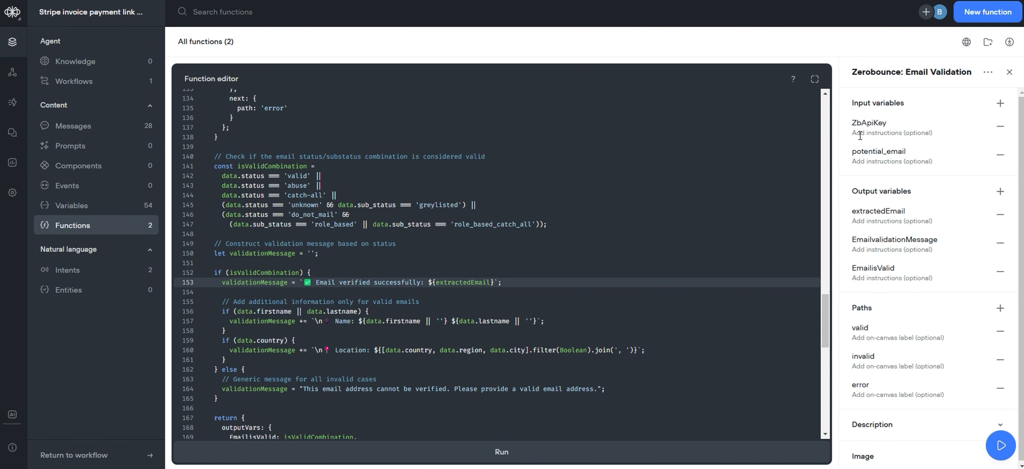
pyautogui.click(873, 123)
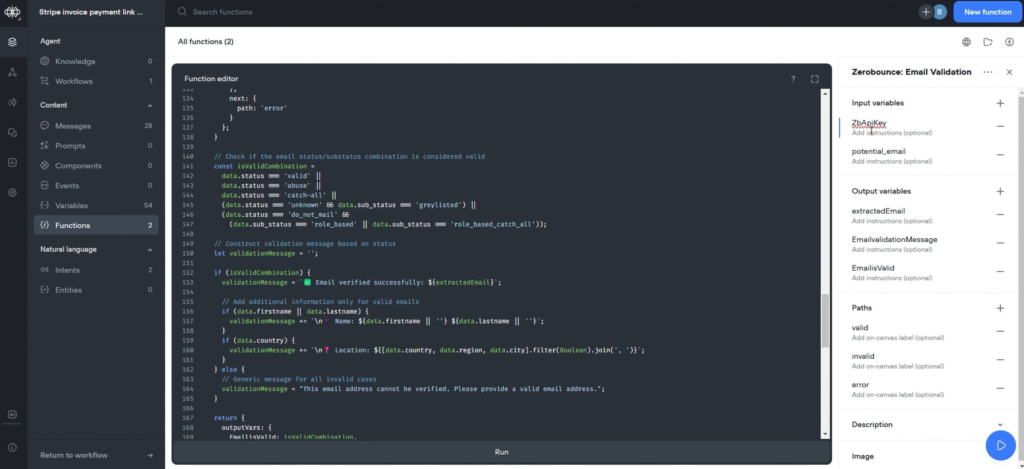
pyautogui.click(871, 152)
pyautogui.click(873, 211)
pyautogui.click(873, 240)
pyautogui.click(873, 267)
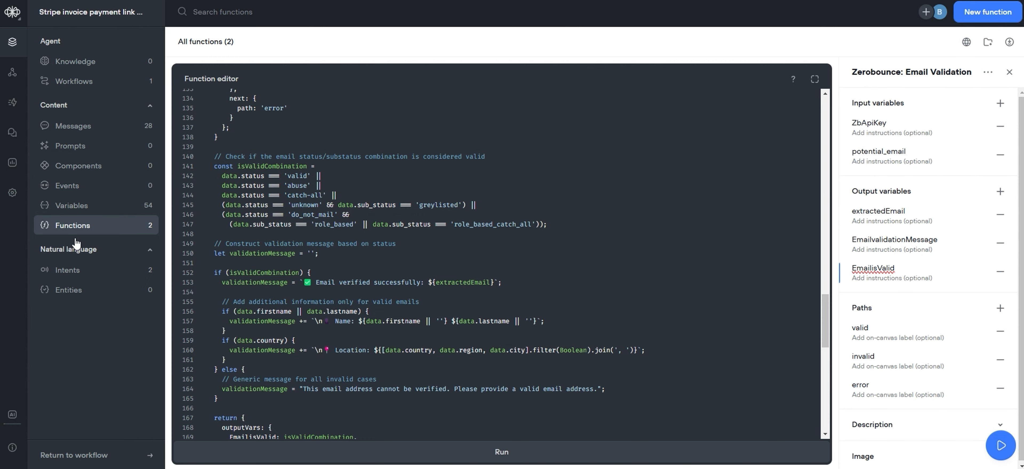
# Open the ZbApiKey variable from the agent's variable list and inspect its default value field.
pyautogui.click(75, 206)
pyautogui.scroll(-8, 336, 217)
pyautogui.scroll(-15, 336, 214)
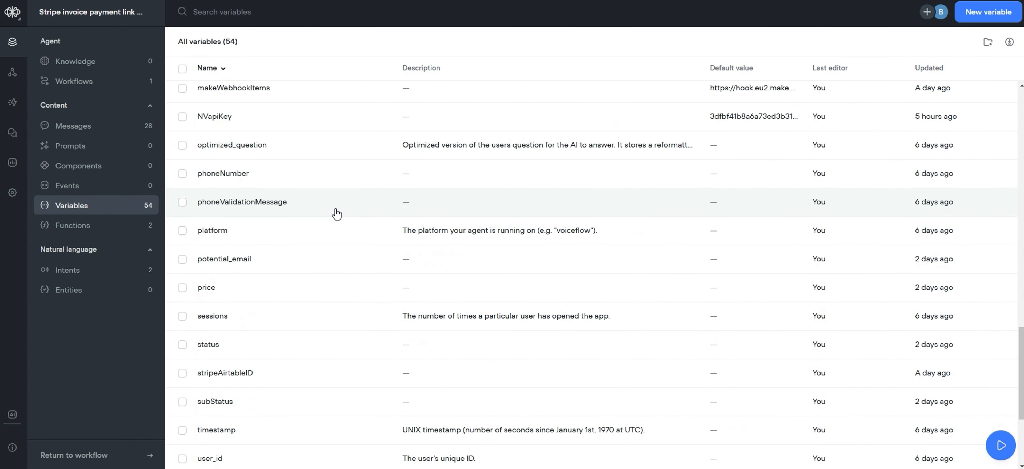
pyautogui.click(765, 427)
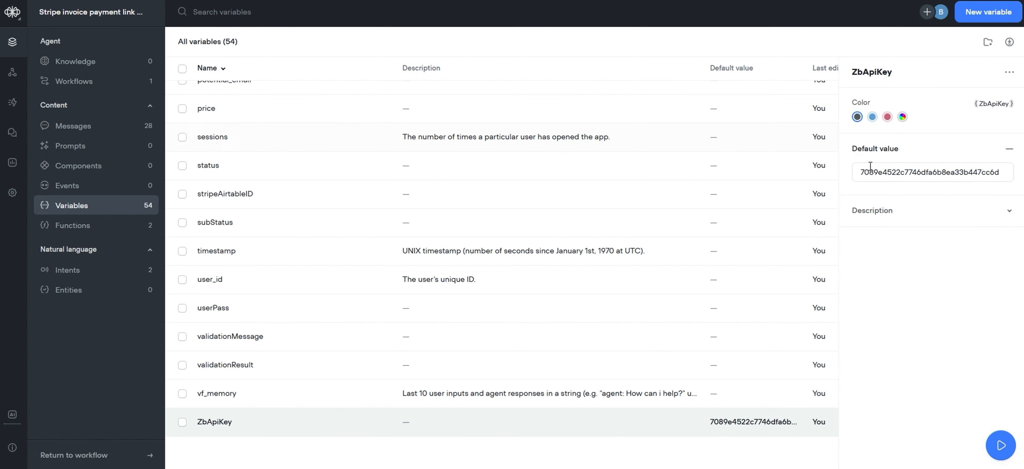
pyautogui.click(863, 172)
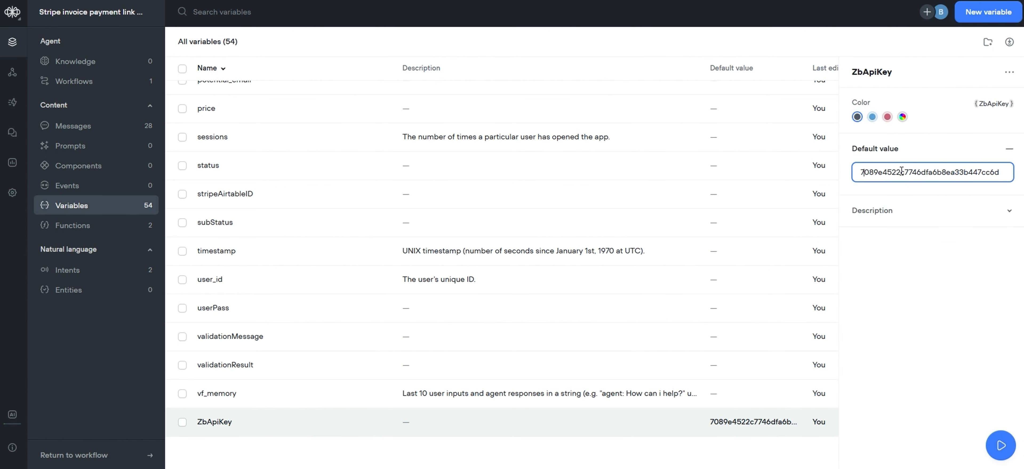
# Open the 1. Home workflow on the canvas from the agent's workflow list.
pyautogui.click(74, 80)
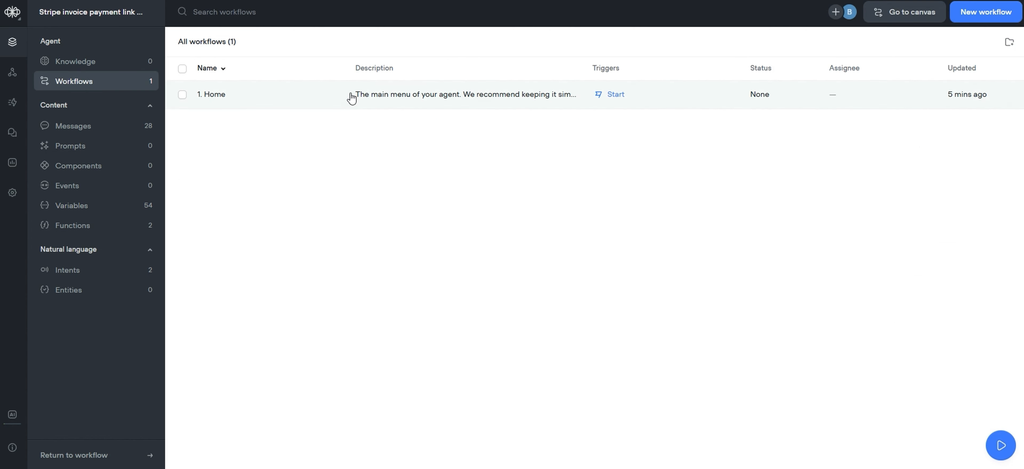
pyautogui.doubleClick(309, 100)
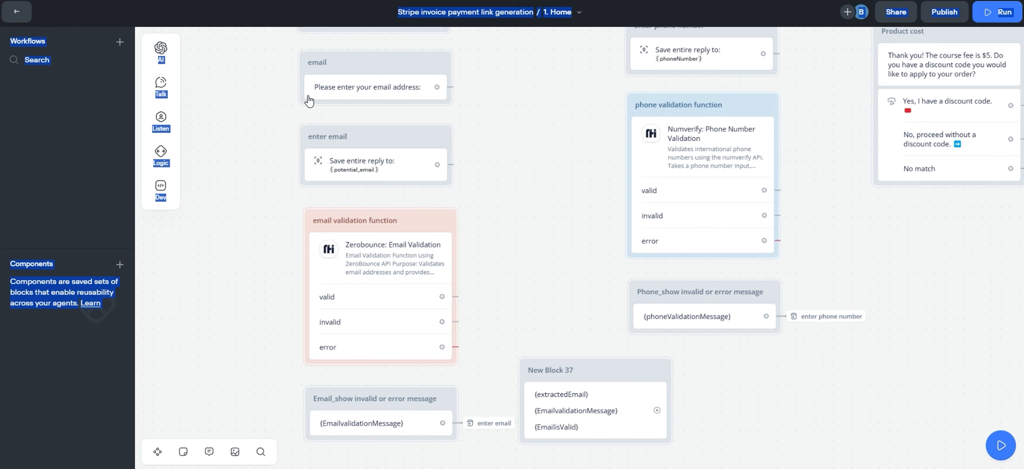
pyautogui.click(43, 296)
# Delete the existing connection from the email validation function's valid path and connect that path to New Block 37.
pyautogui.scroll(-3, 418, 268)
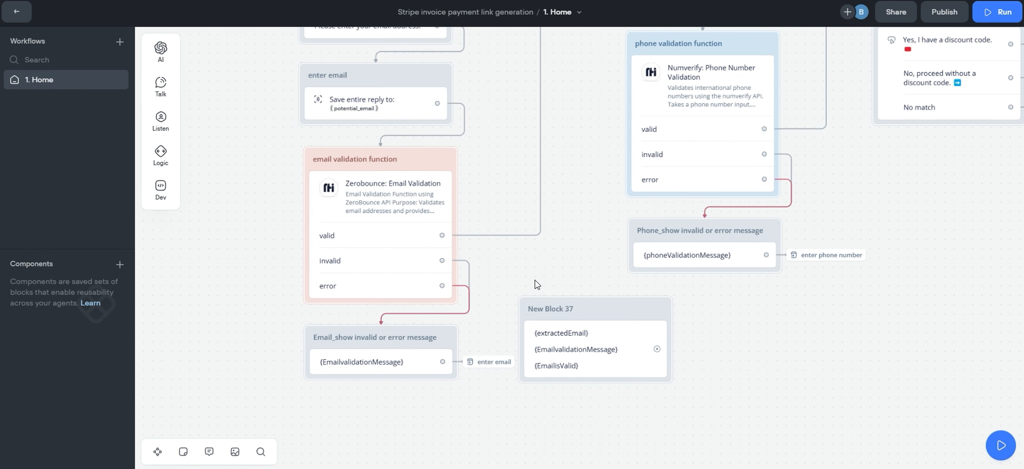
pyautogui.moveTo(535, 280); pyautogui.dragTo(459, 292)
pyautogui.click(402, 249)
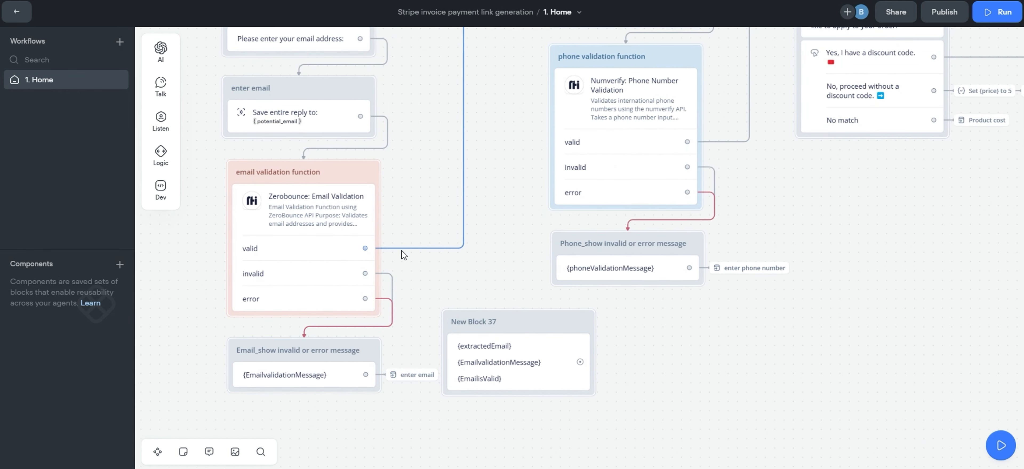
pyautogui.press('BackSpace')
pyautogui.moveTo(369, 248)
pyautogui.mouseDown()
pyautogui.moveTo(414, 276)
pyautogui.moveTo(446, 324)
pyautogui.moveTo(510, 314)
pyautogui.mouseUp()
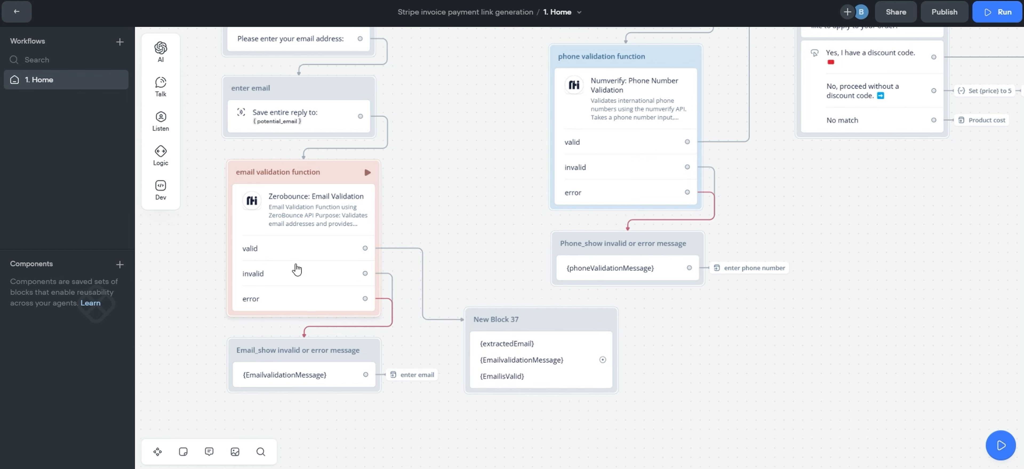
# Run a test from the enter email block and submit a real business email address.
pyautogui.click(295, 267)
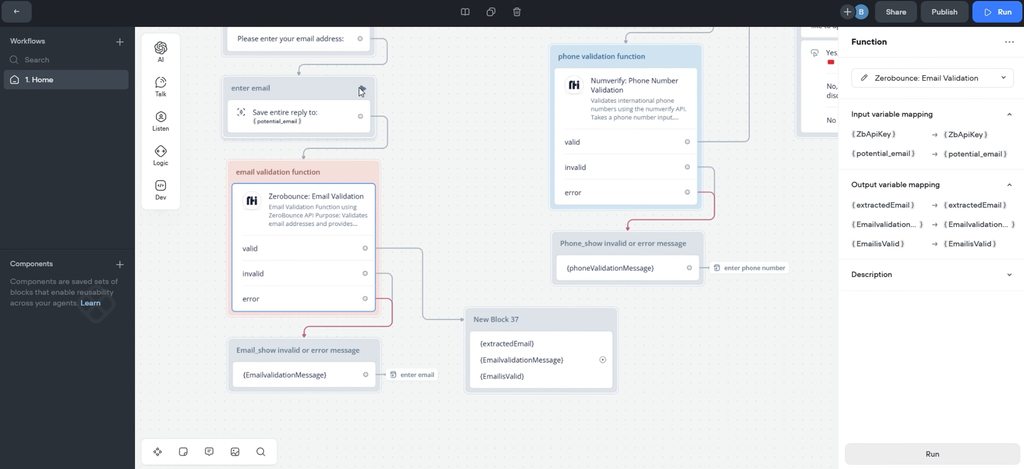
pyautogui.click(360, 88)
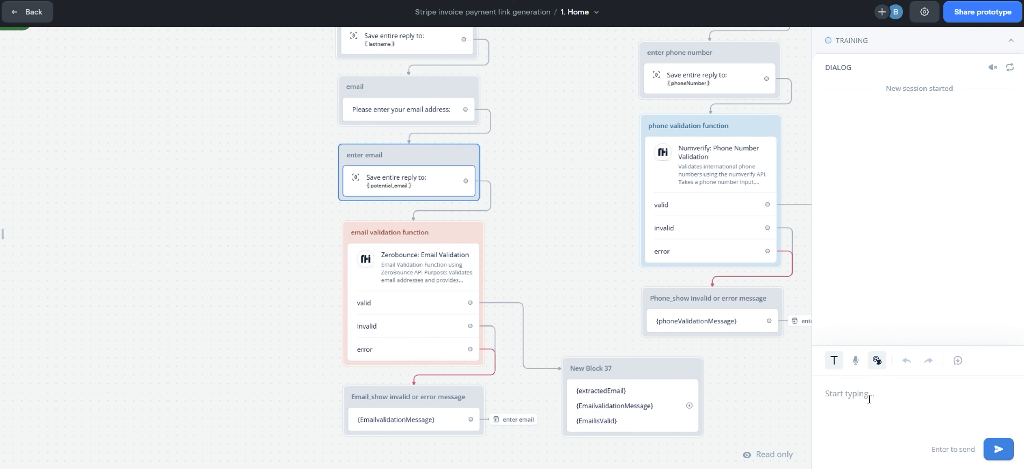
pyautogui.hotkey('ctrl', 'v')
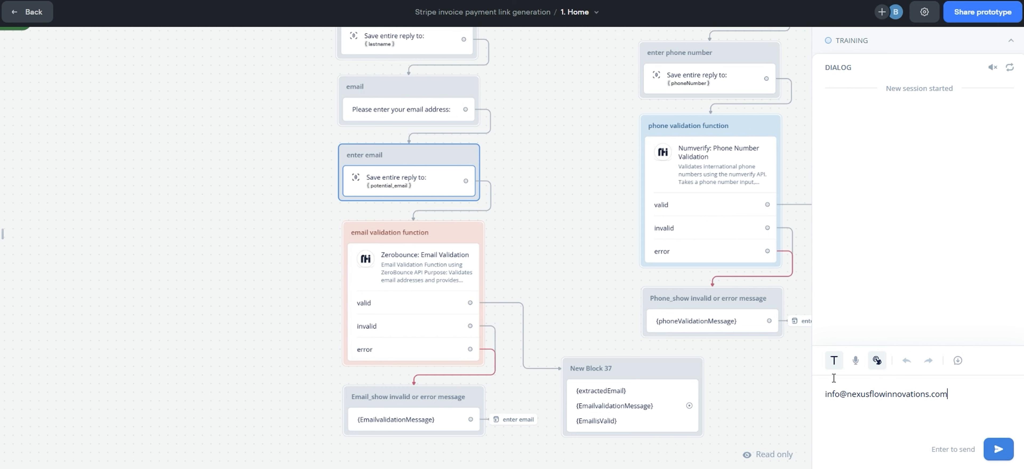
pyautogui.press('Return')
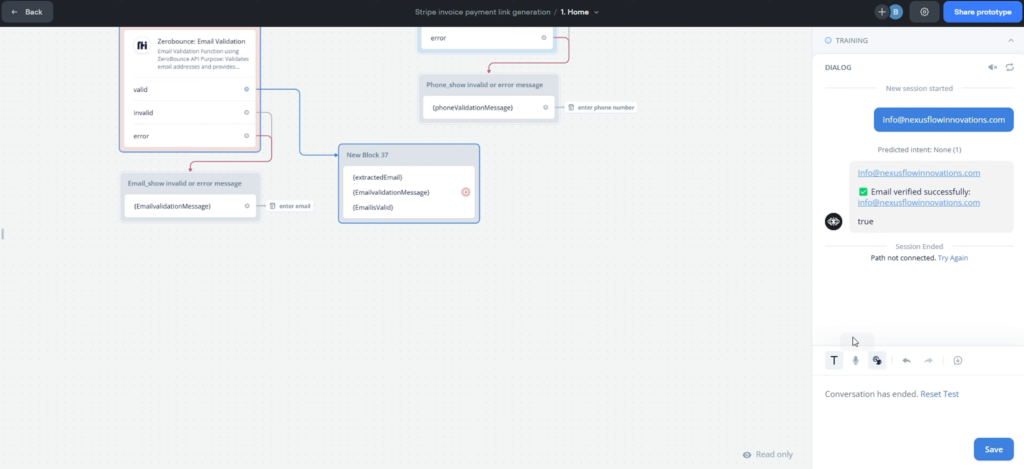
# Reset the test and submit the same email address followed by the text "here is my email".
pyautogui.click(941, 394)
pyautogui.click(910, 247)
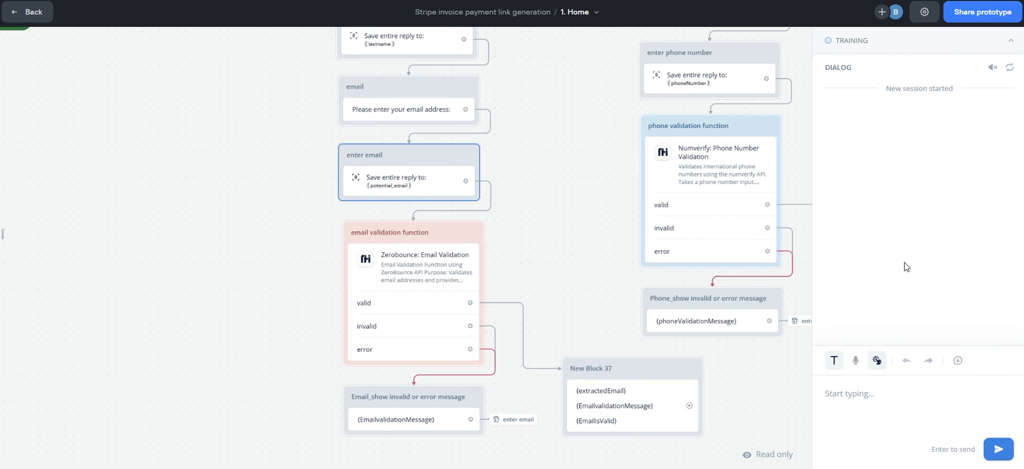
pyautogui.hotkey('ctrl', 'v')
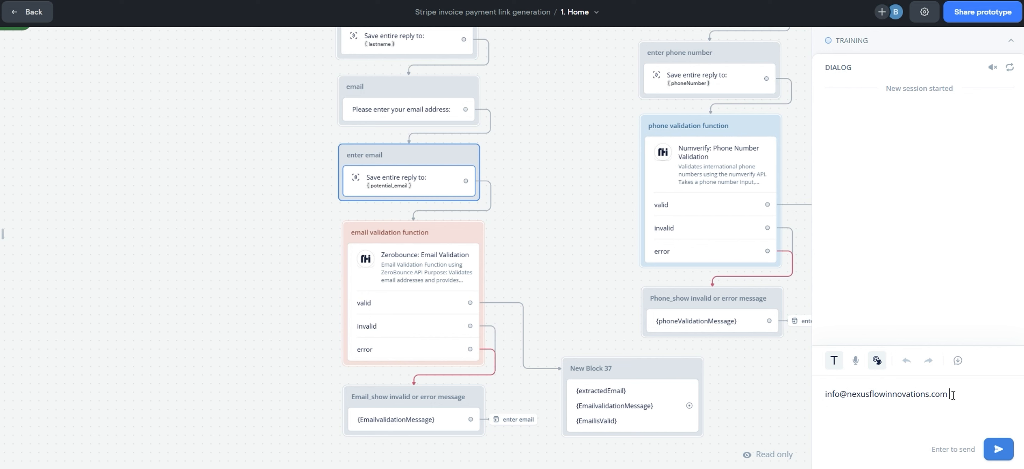
pyautogui.write('here is my email')
pyautogui.press('Return')
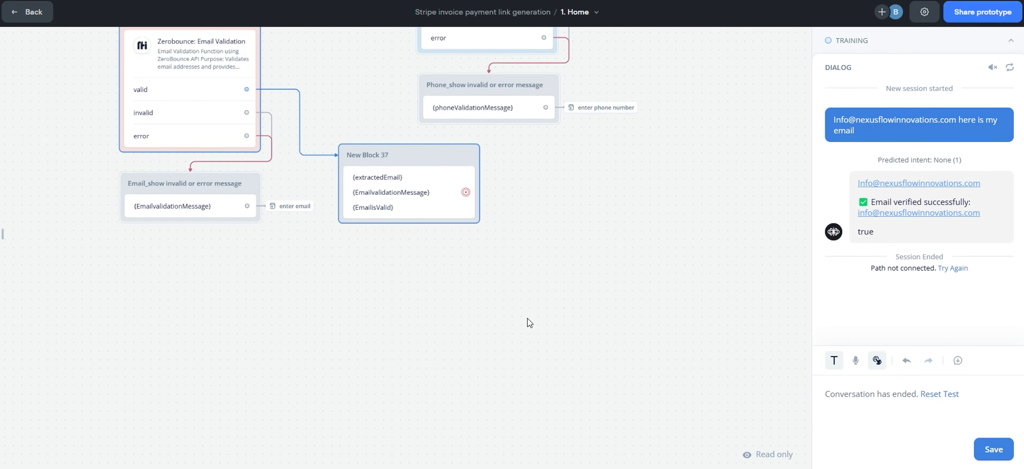
# Retry the email prompt with a blank reply, and submit a placeholder email address.
pyautogui.click(950, 269)
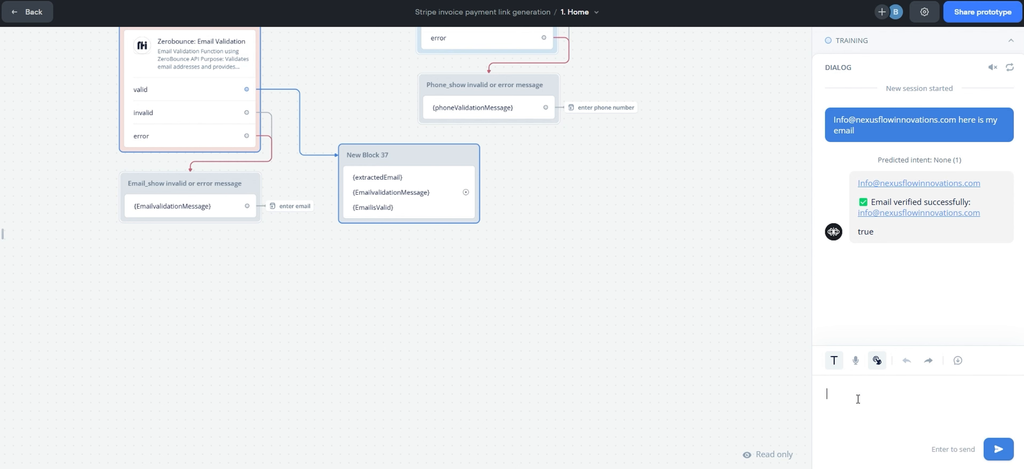
pyautogui.press('Return')
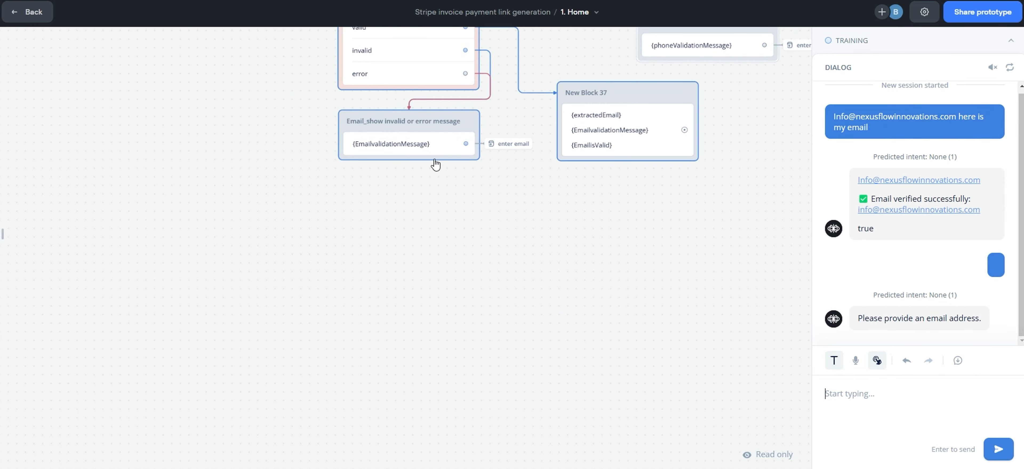
pyautogui.click(851, 397)
pyautogui.hotkey('ctrl', 'v')
pyautogui.press('Return')
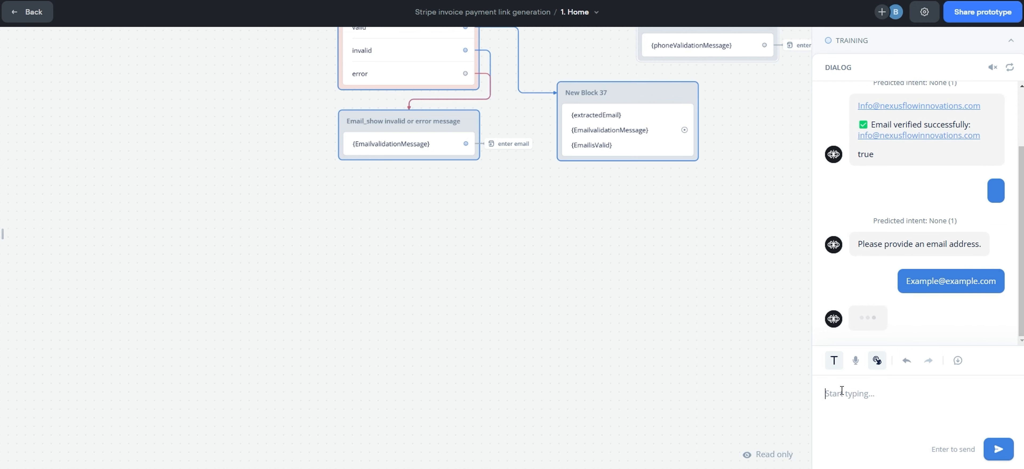
# Leave the test and delete the connection from the email validation function's valid path to New Block 37.
pyautogui.scroll(4, 598, 252)
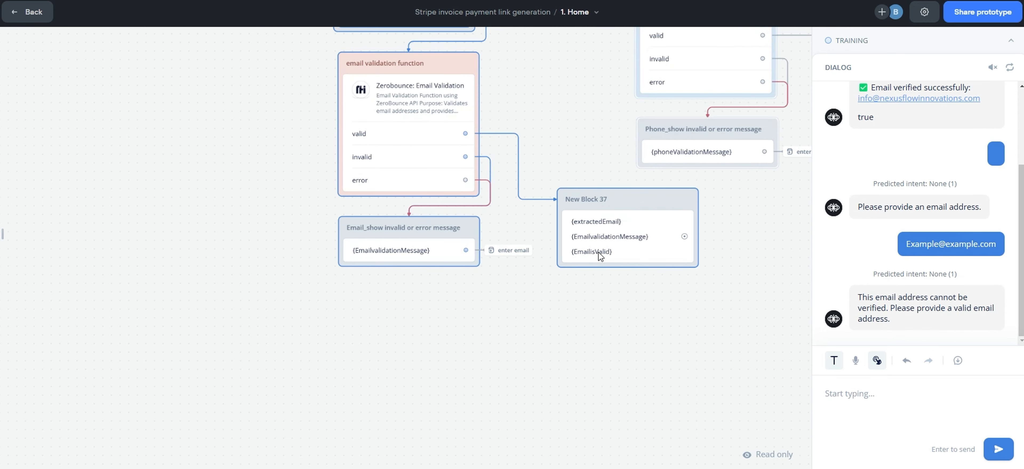
pyautogui.click(428, 194)
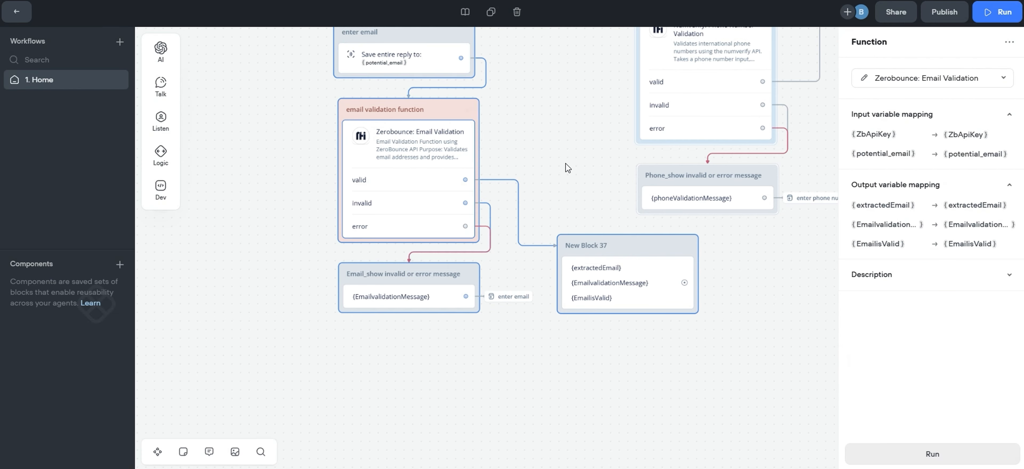
pyautogui.moveTo(566, 163); pyautogui.dragTo(405, 203)
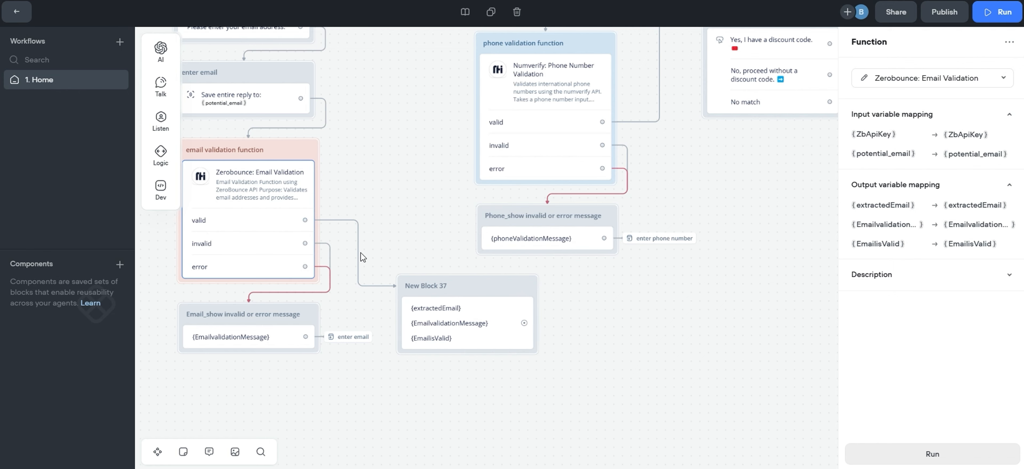
pyautogui.click(358, 234)
pyautogui.press('Delete')
pyautogui.scroll(2, 362, 235)
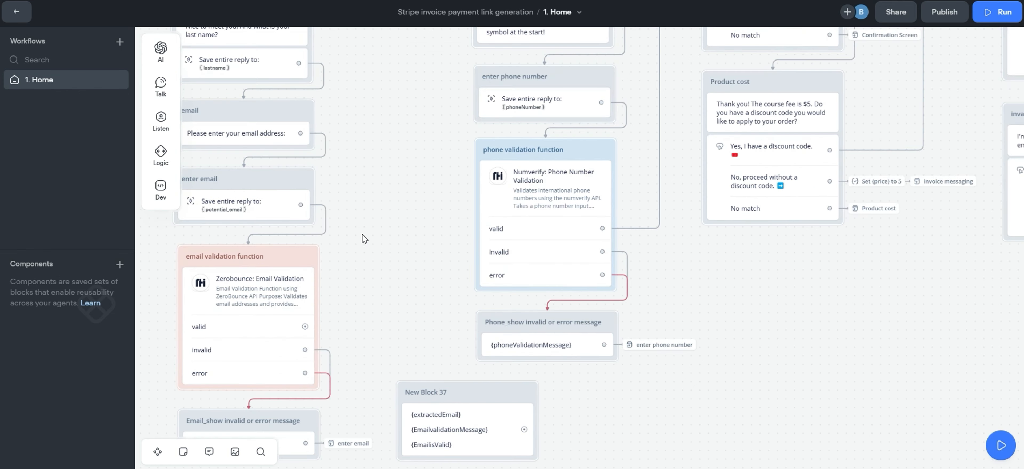
pyautogui.scroll(-3, 363, 234)
pyautogui.moveTo(334, 281); pyautogui.dragTo(419, 63)
pyautogui.hotkey('ctrl', '+')
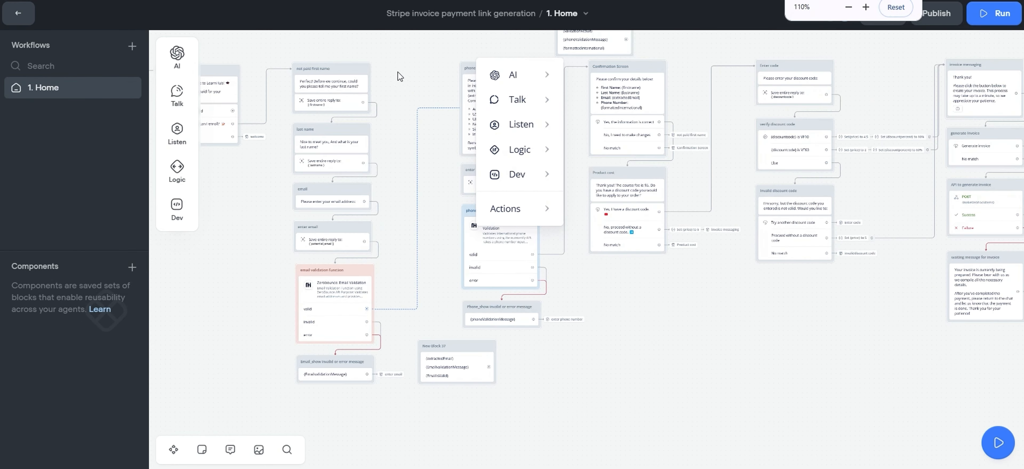
pyautogui.click(896, 7)
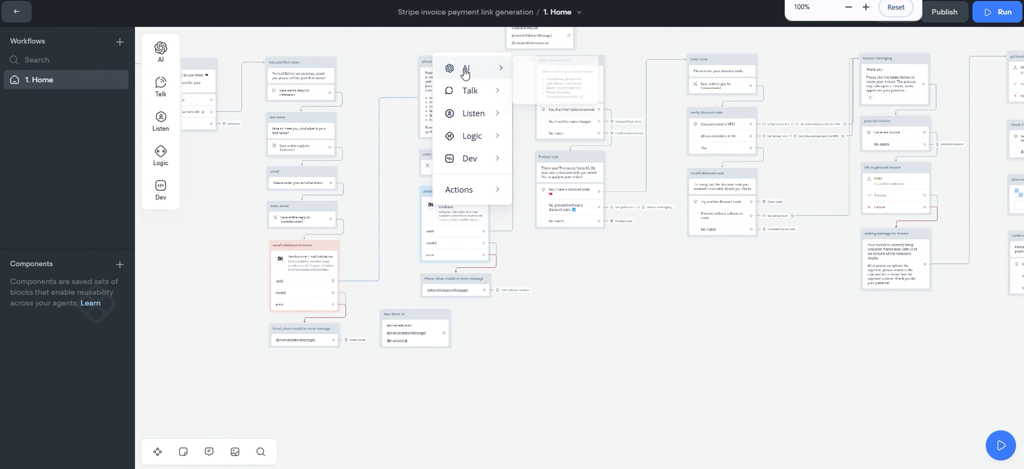
pyautogui.click(357, 72)
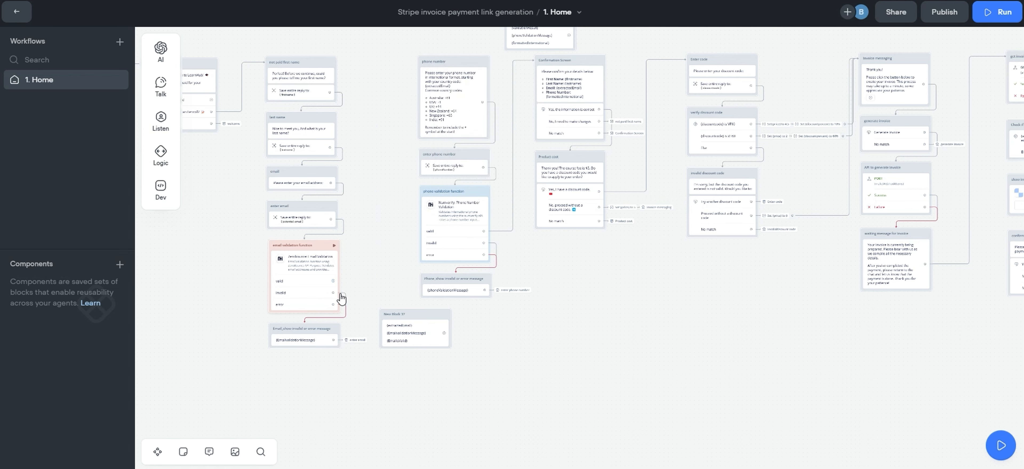
# Connect the email validation function's valid path to the phone number block.
pyautogui.moveTo(334, 281); pyautogui.dragTo(427, 62)
pyautogui.scroll(3, 479, 72)
pyautogui.scroll(1, 481, 74)
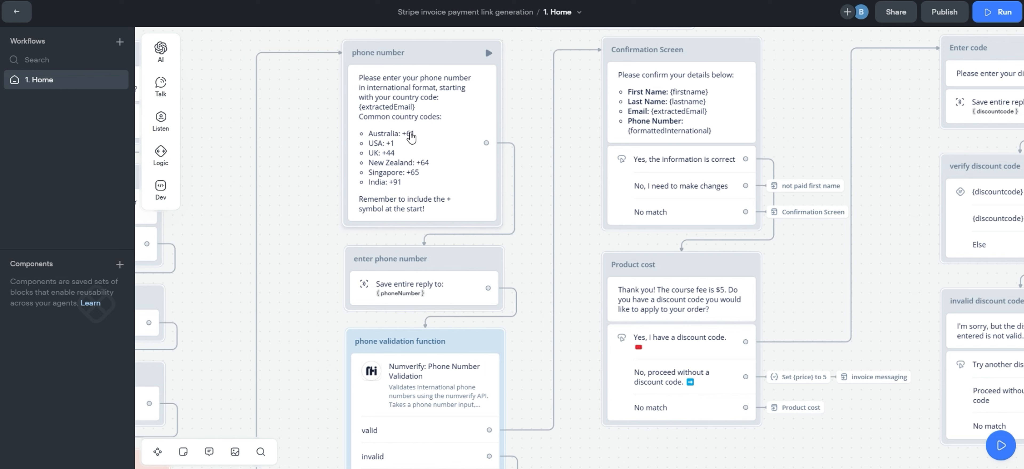
# Remove the {extractedEmail} variable from the message in the phone number block.
pyautogui.click(412, 133)
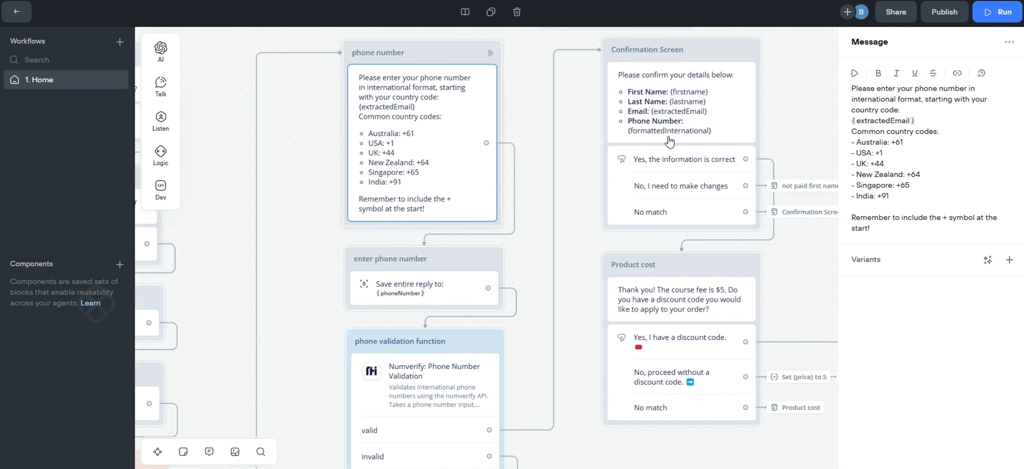
pyautogui.click(935, 125)
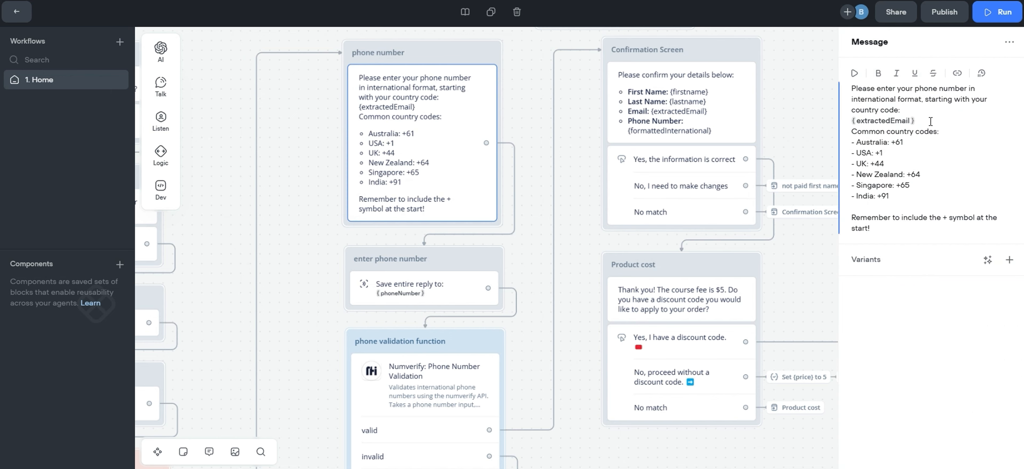
pyautogui.press('BackSpace')
# Open the Numverify phone validation function and read its variable mappings and its description of inputs, outputs and paths.
pyautogui.scroll(-3, 457, 222)
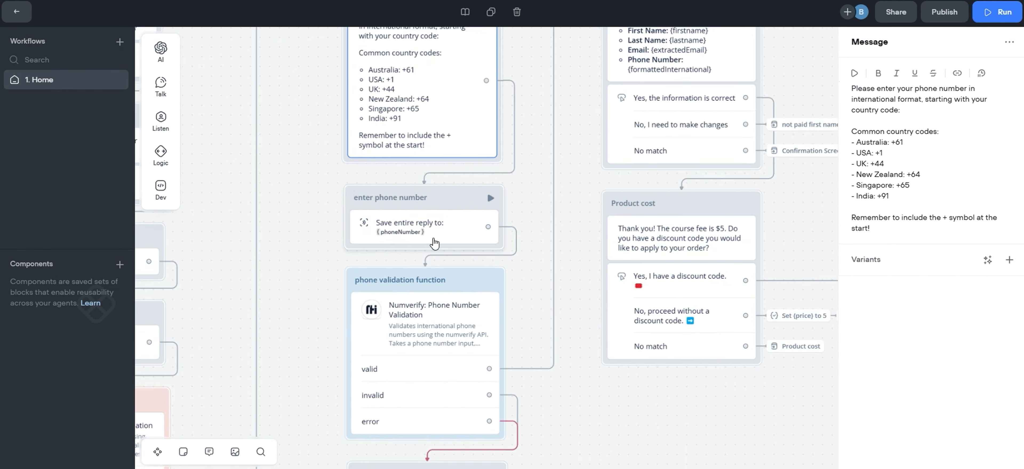
pyautogui.scroll(-2, 410, 308)
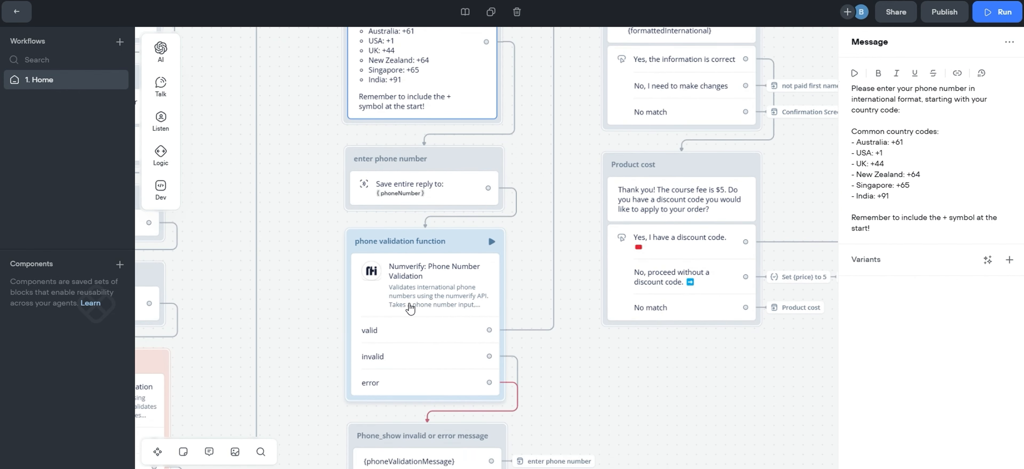
pyautogui.scroll(-2, 410, 308)
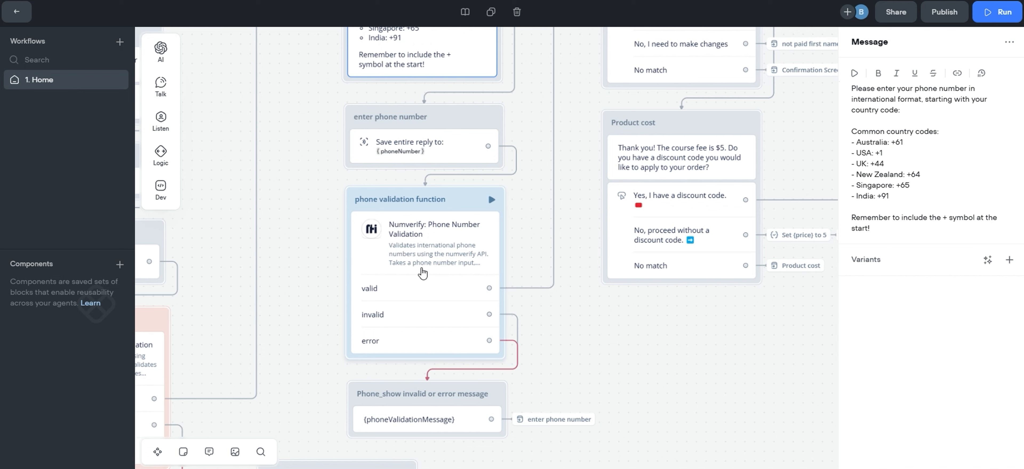
pyautogui.click(422, 274)
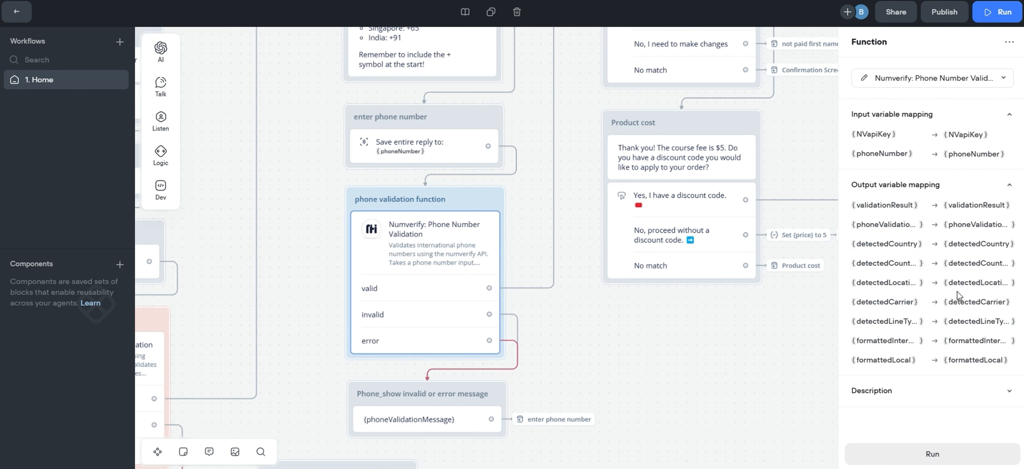
pyautogui.click(891, 394)
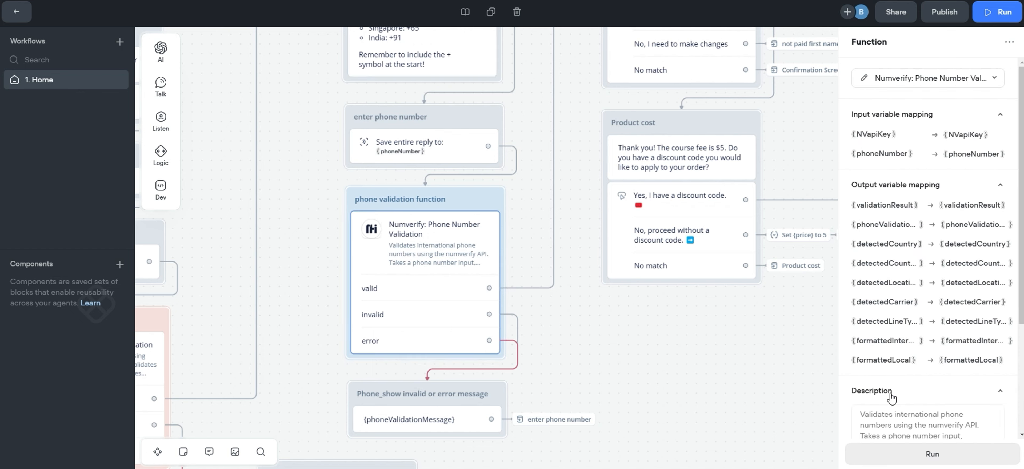
pyautogui.scroll(-4, 893, 370)
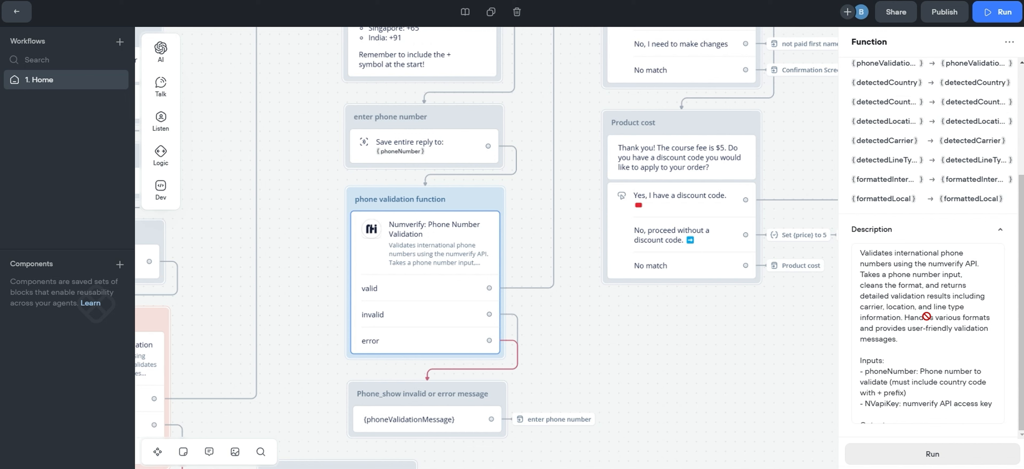
pyautogui.scroll(-2, 922, 314)
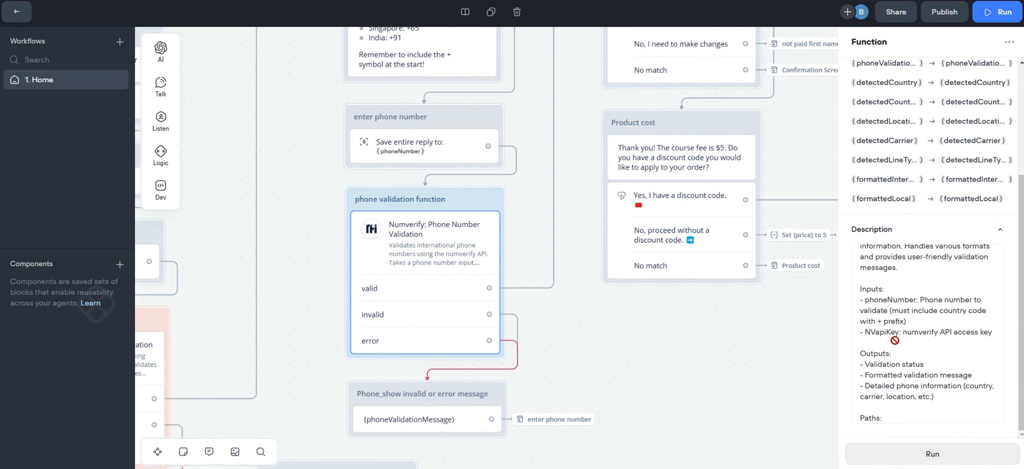
pyautogui.scroll(-1, 891, 340)
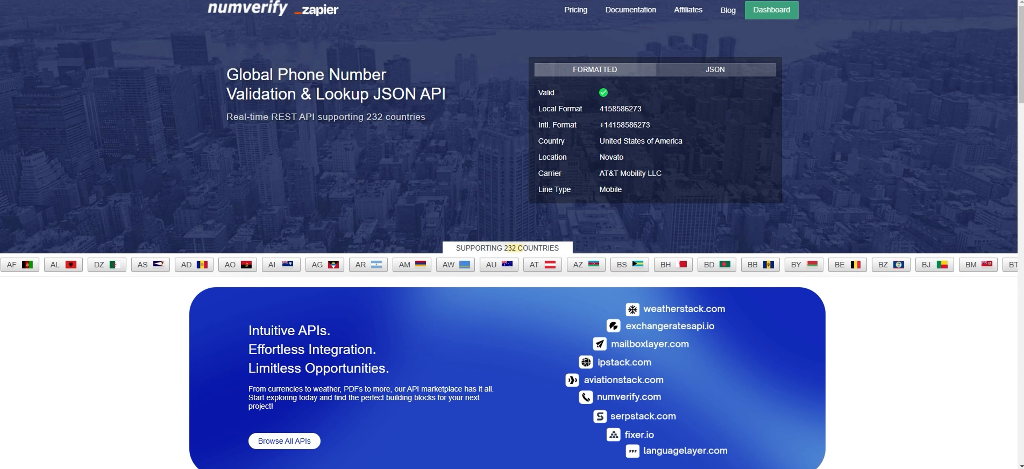
# Switch to the Numverify dashboard and copy the API access key.
pyautogui.click(274, 1)
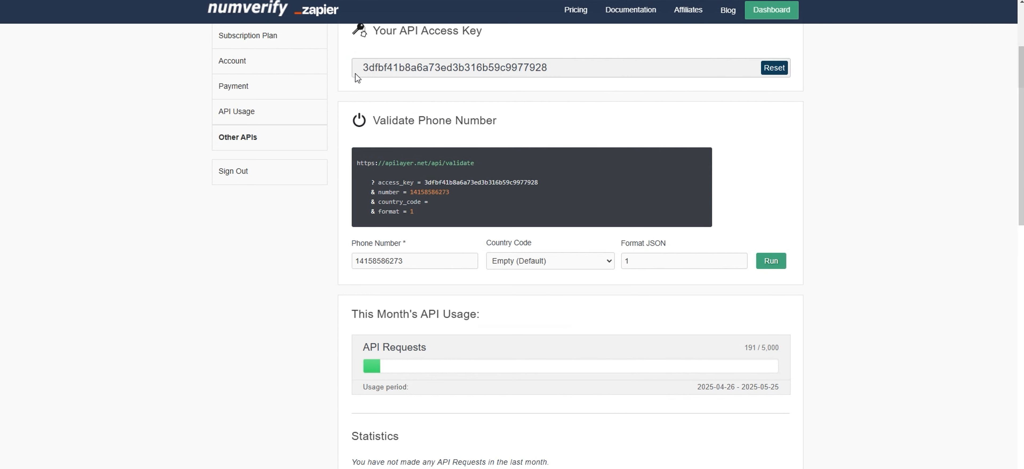
pyautogui.moveTo(362, 70); pyautogui.dragTo(481, 68)
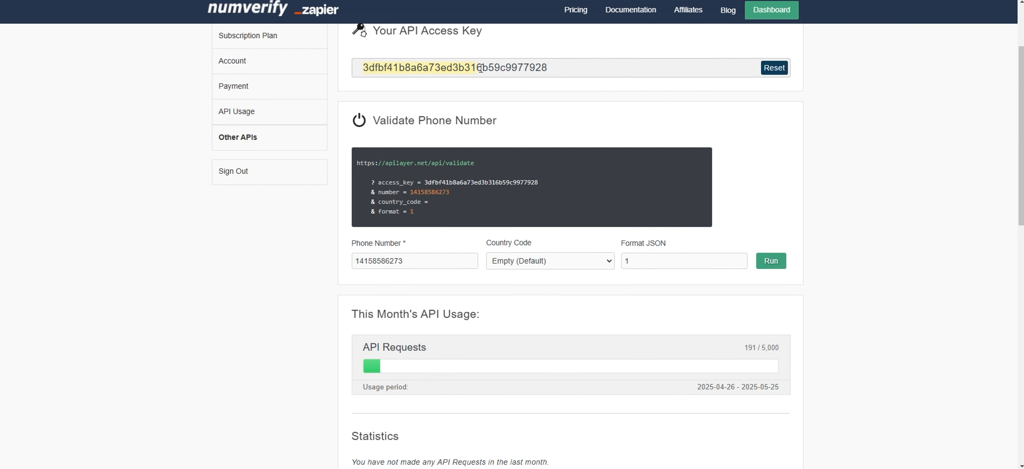
pyautogui.rightClick(535, 68)
pyautogui.click(557, 80)
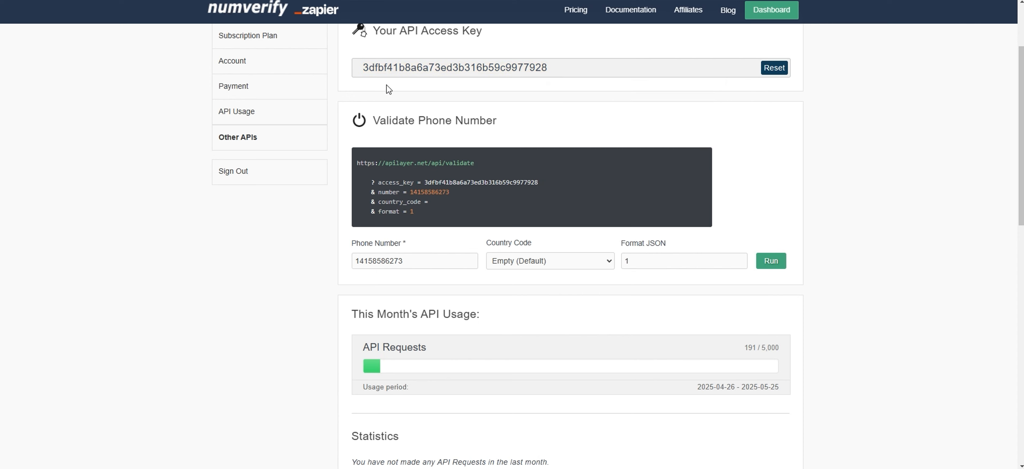
# Switch back to Voiceflow and open the default value of the NVapiKey variable among the agent's variables.
pyautogui.click(139, 1)
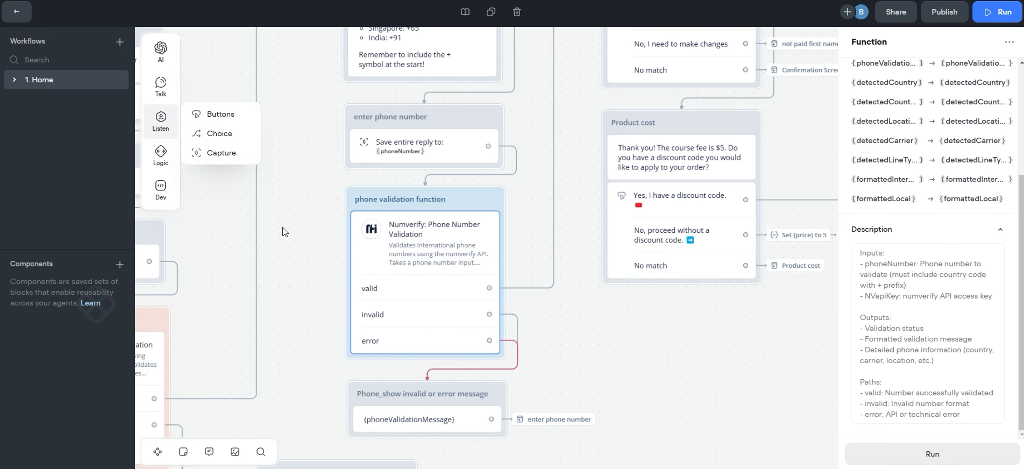
pyautogui.click(16, 13)
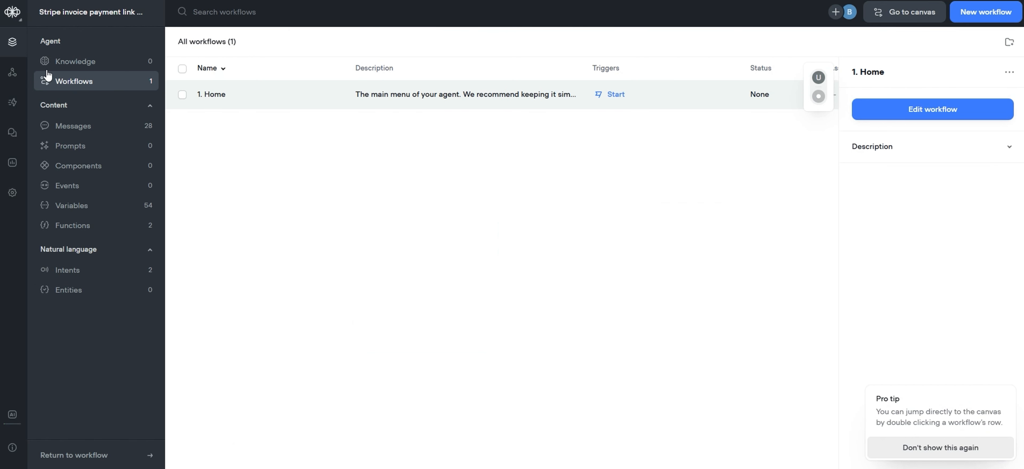
pyautogui.click(94, 206)
pyautogui.scroll(-10, 500, 235)
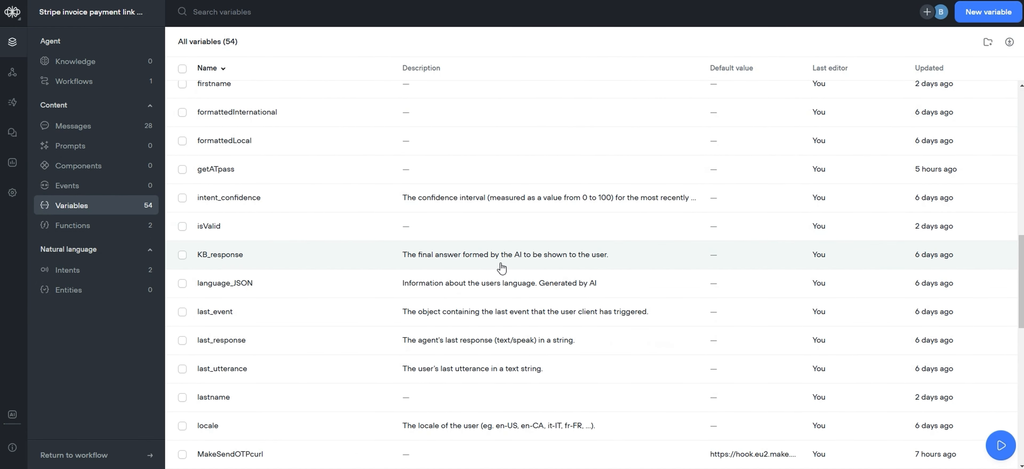
pyautogui.scroll(-10, 494, 280)
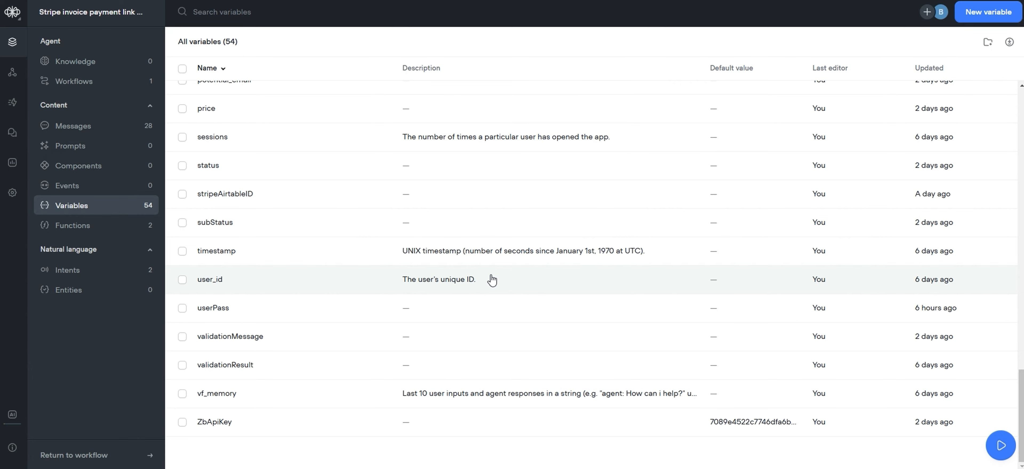
pyautogui.scroll(8, 346, 362)
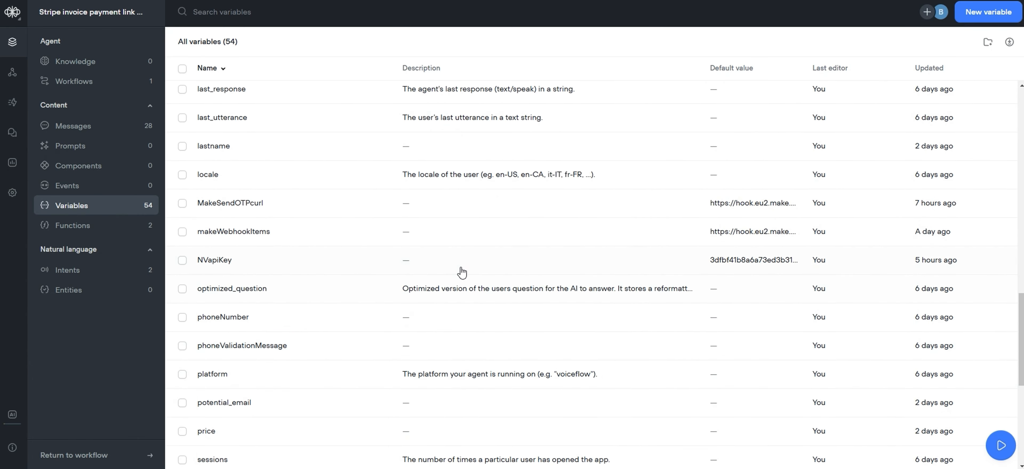
pyautogui.click(567, 265)
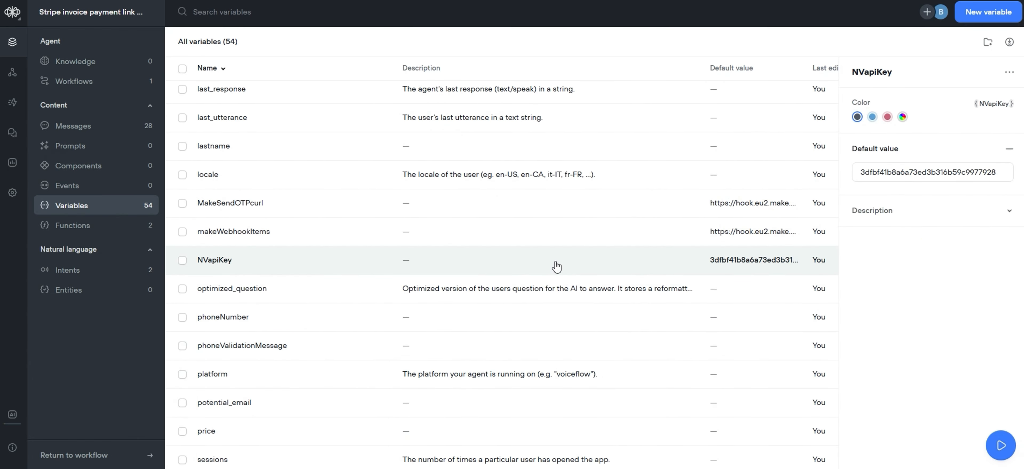
pyautogui.click(869, 172)
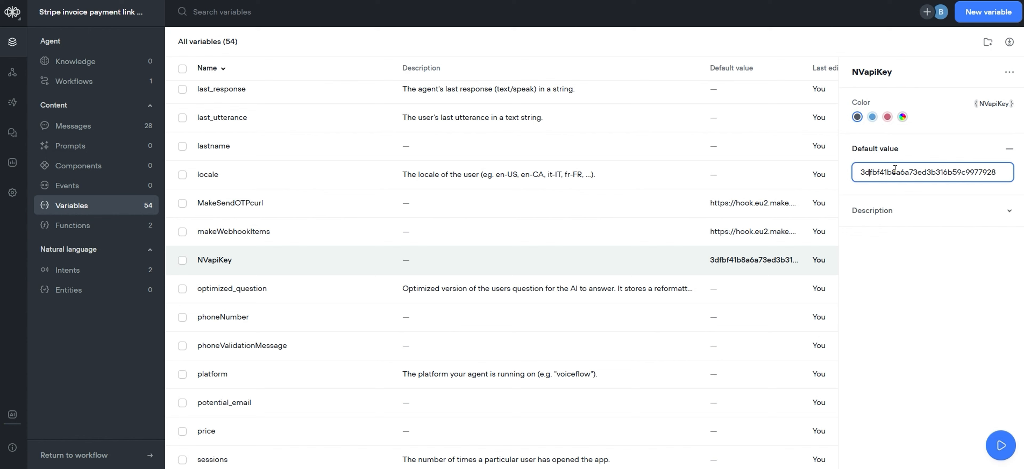
# Reopen the Home workflow and review the blocks that collect the phone number and validate it.
pyautogui.click(74, 82)
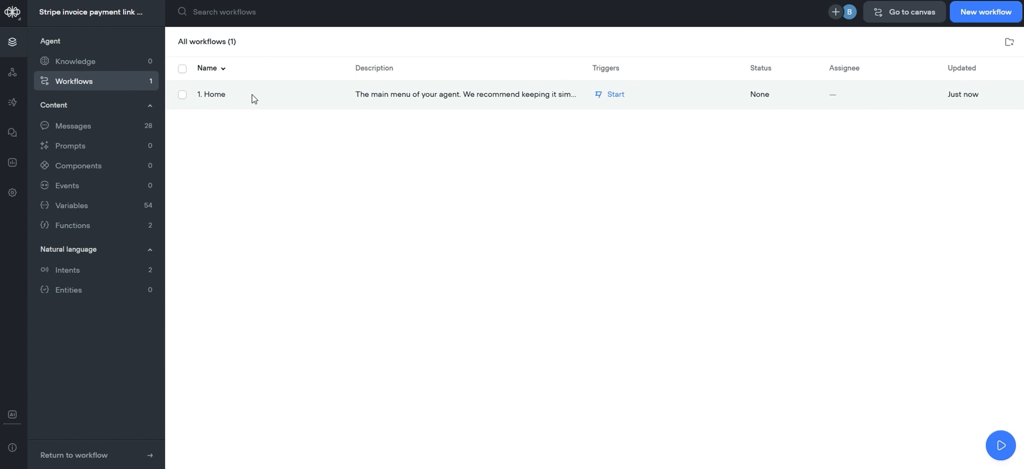
pyautogui.doubleClick(252, 94)
pyautogui.scroll(5, 453, 233)
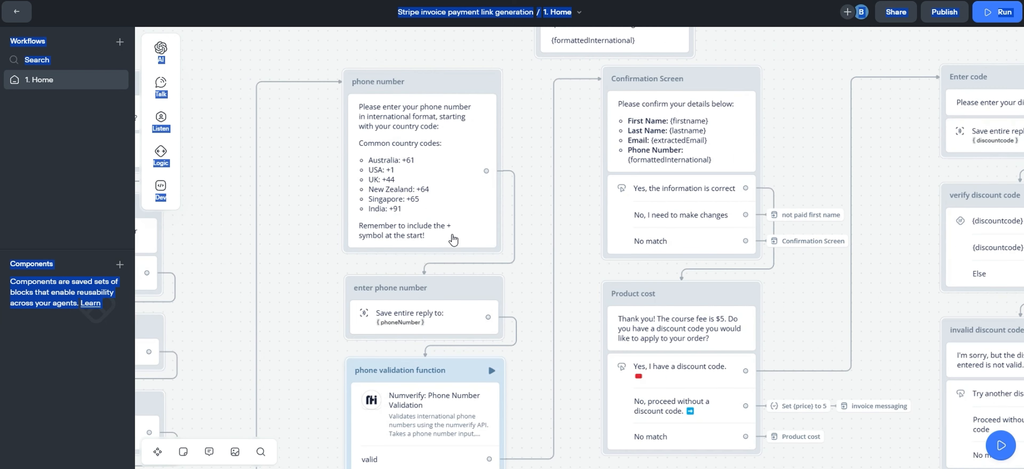
pyautogui.scroll(-2, 455, 239)
pyautogui.moveTo(544, 256); pyautogui.dragTo(363, 298)
pyautogui.scroll(2, 371, 278)
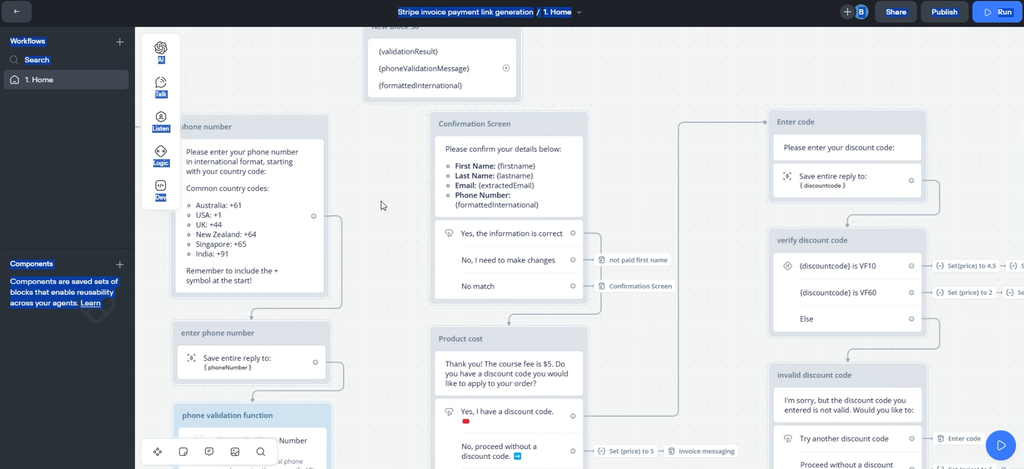
pyautogui.scroll(-5, 381, 201)
pyautogui.moveTo(352, 353); pyautogui.dragTo(378, 119)
pyautogui.scroll(1, 352, 195)
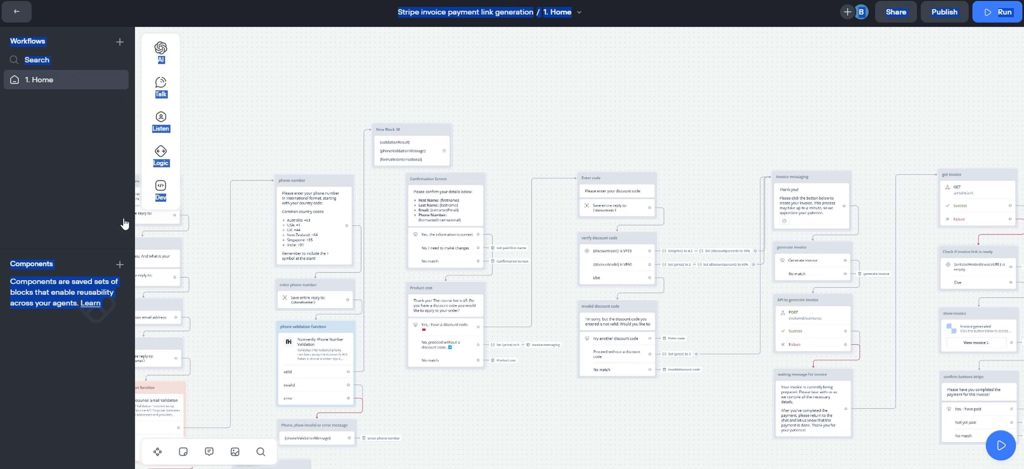
pyautogui.click(51, 288)
pyautogui.scroll(5, 336, 222)
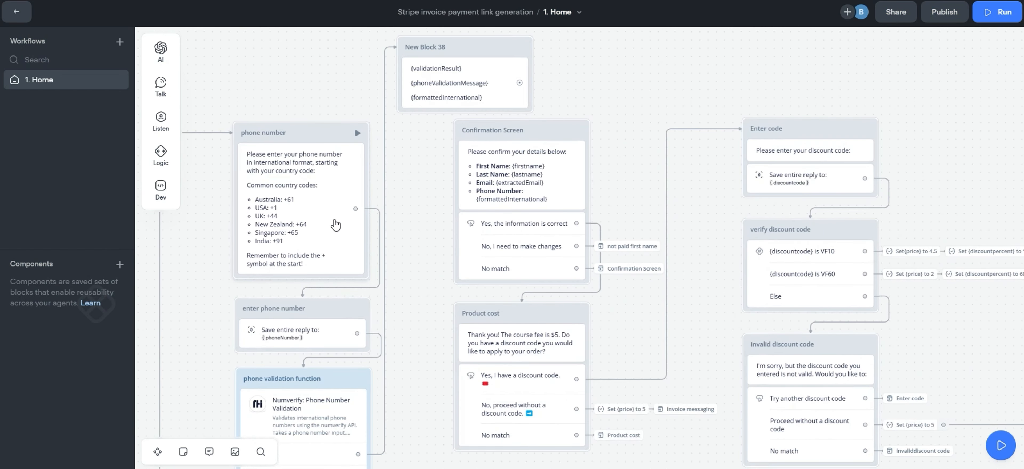
pyautogui.scroll(-3, 334, 223)
pyautogui.scroll(1, 354, 232)
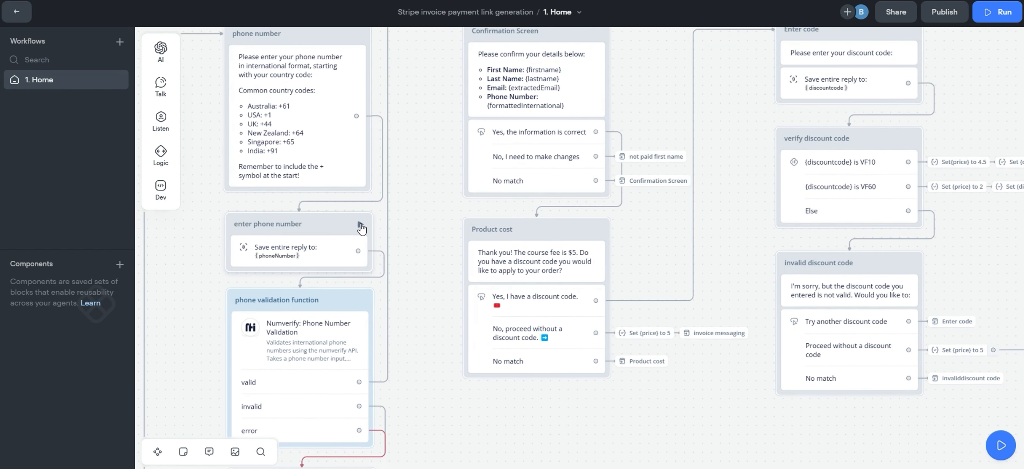
# Start a test from the enter phone number block and submit an Australian landline number.
pyautogui.click(361, 225)
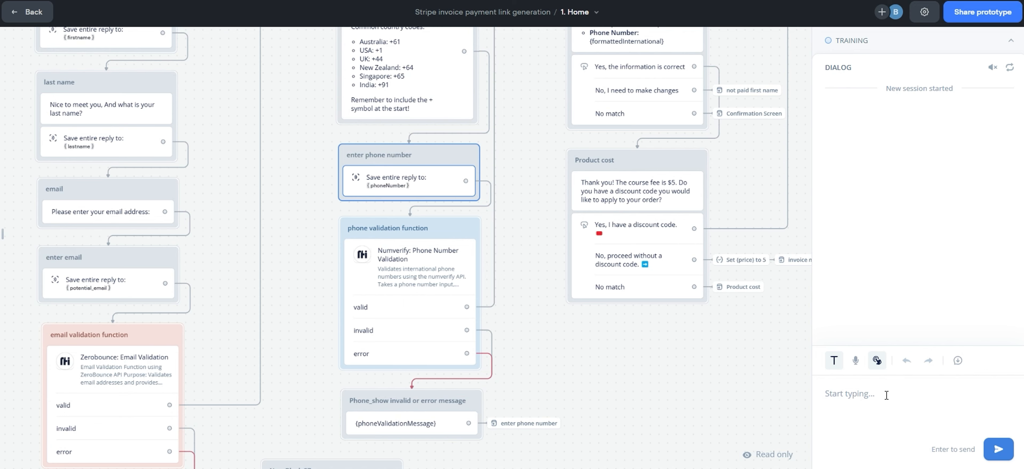
pyautogui.hotkey('ctrl', 'v')
pyautogui.press('Return')
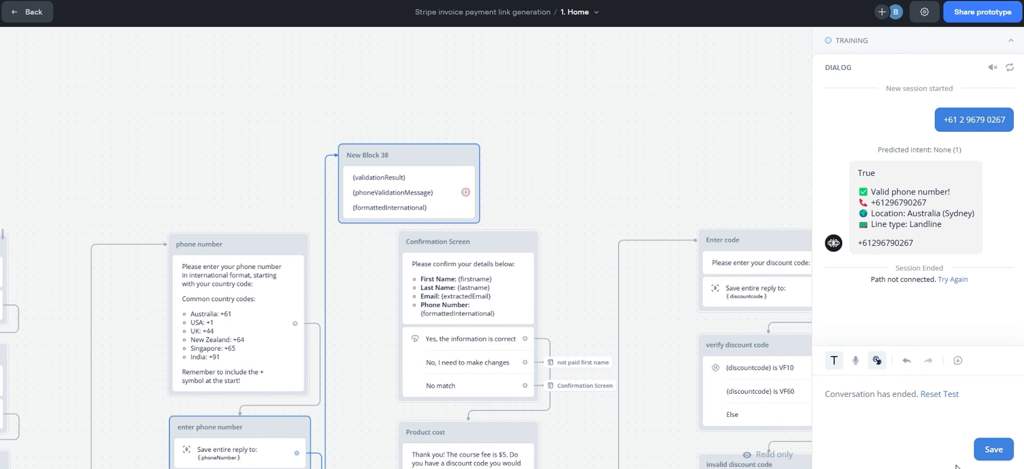
# Retry the phone validation with another Australian number followed by the extra text "hey that my".
pyautogui.click(955, 276)
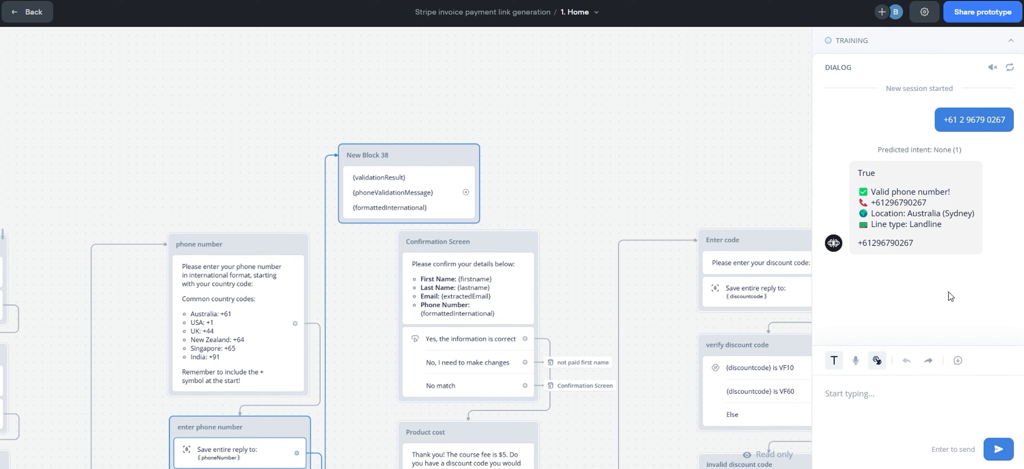
pyautogui.hotkey('ctrl', 'v')
pyautogui.write('hey that')
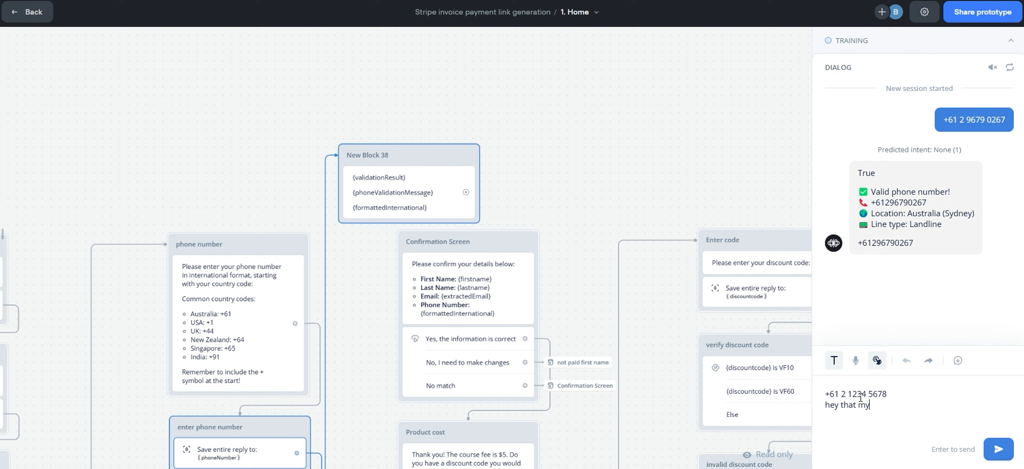
pyautogui.write(' my')
pyautogui.press('Return')
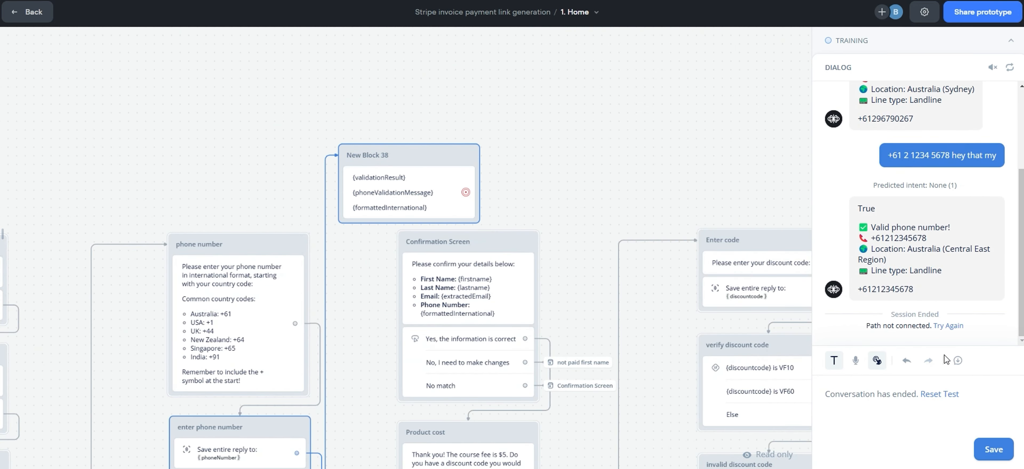
# Retry the phone validation with a French phone number.
pyautogui.click(942, 326)
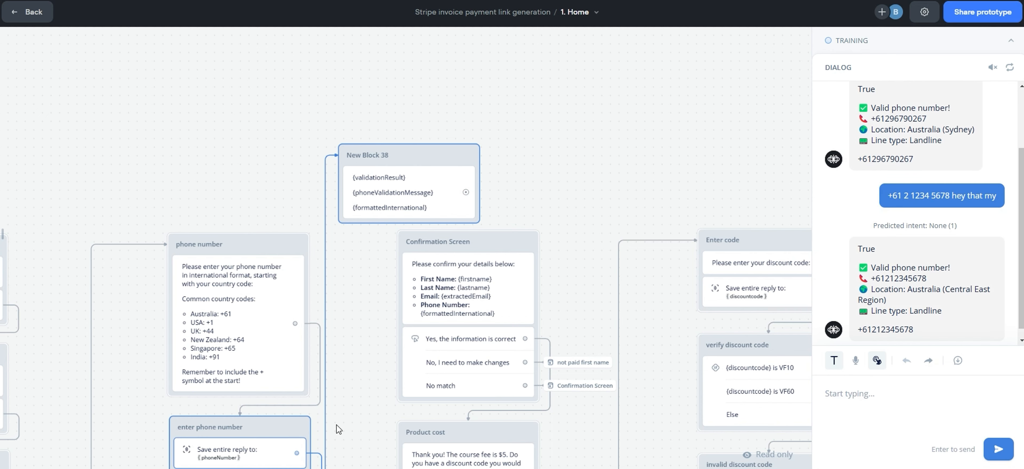
pyautogui.click(841, 393)
pyautogui.hotkey('ctrl', 'v')
pyautogui.press('Return')
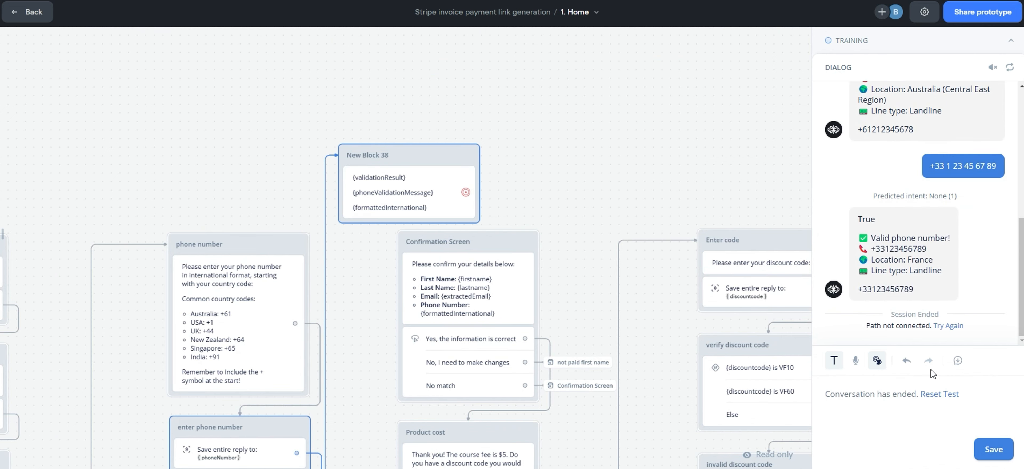
# Test the invalid path with a Kenyan phone number that has one digit too many, plus a blank reply.
pyautogui.hotkey('ctrl', 'v')
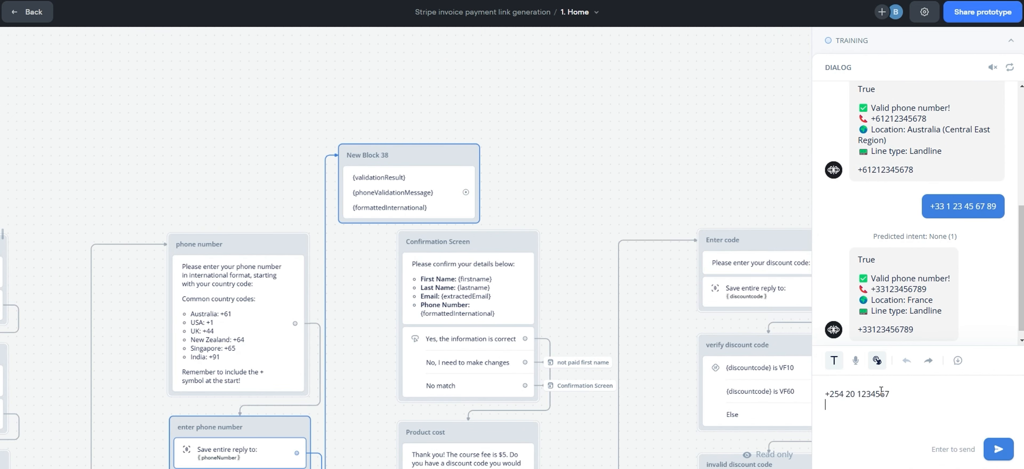
pyautogui.press('Return')
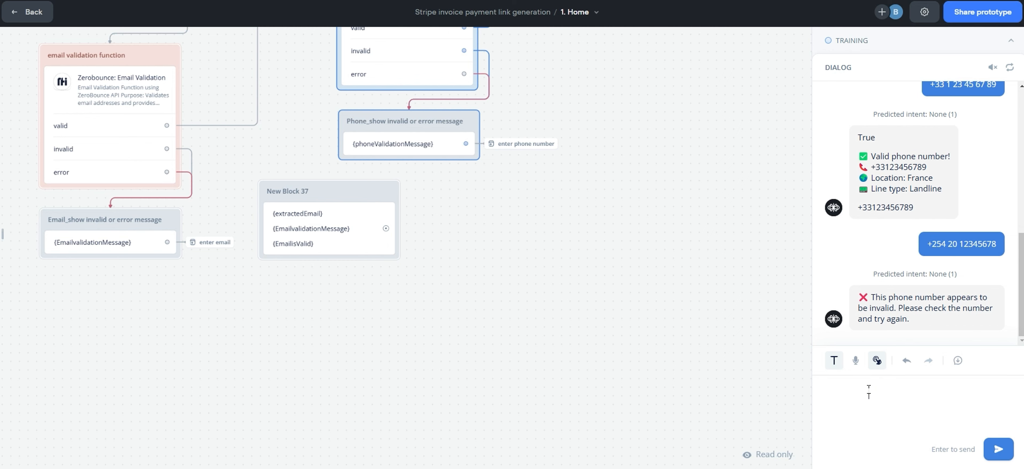
pyautogui.press('Return')
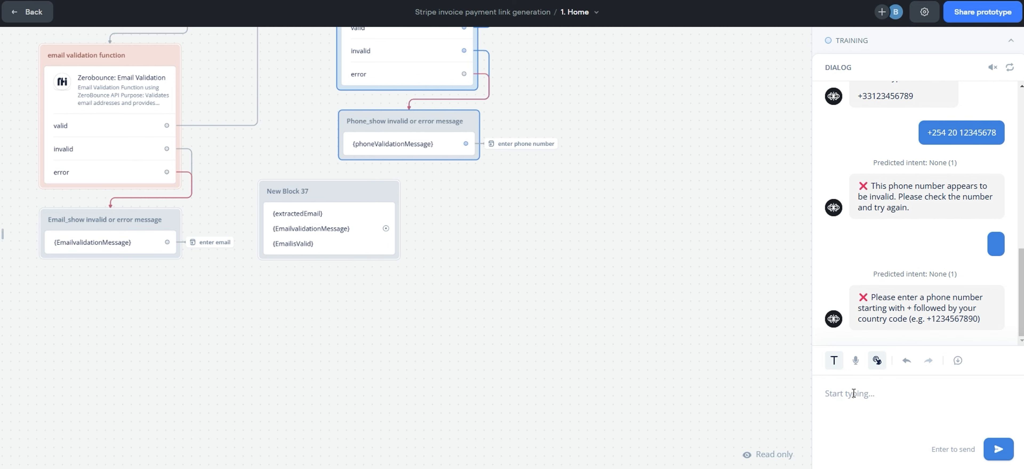
# Submit the Kenyan phone number without the extra digit, and retry the validation with a German number.
pyautogui.hotkey('ctrl', 'v')
pyautogui.press('Return')
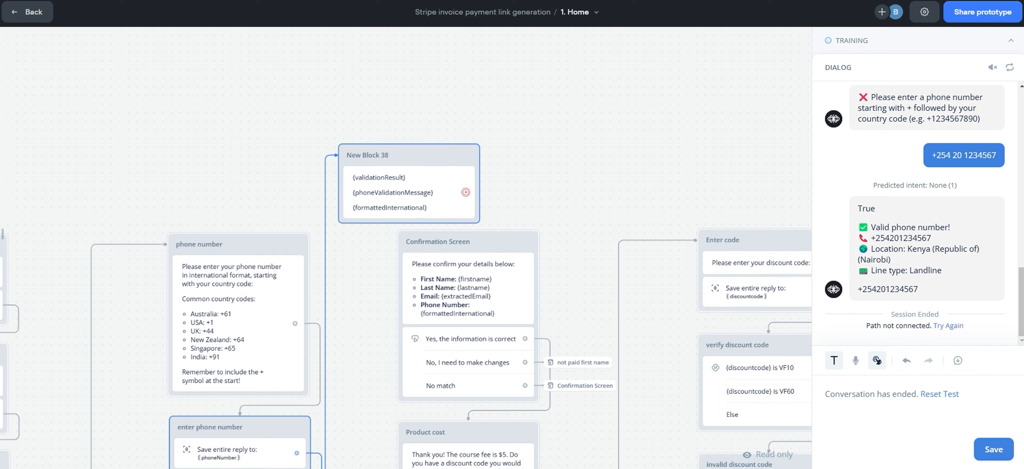
pyautogui.click(951, 327)
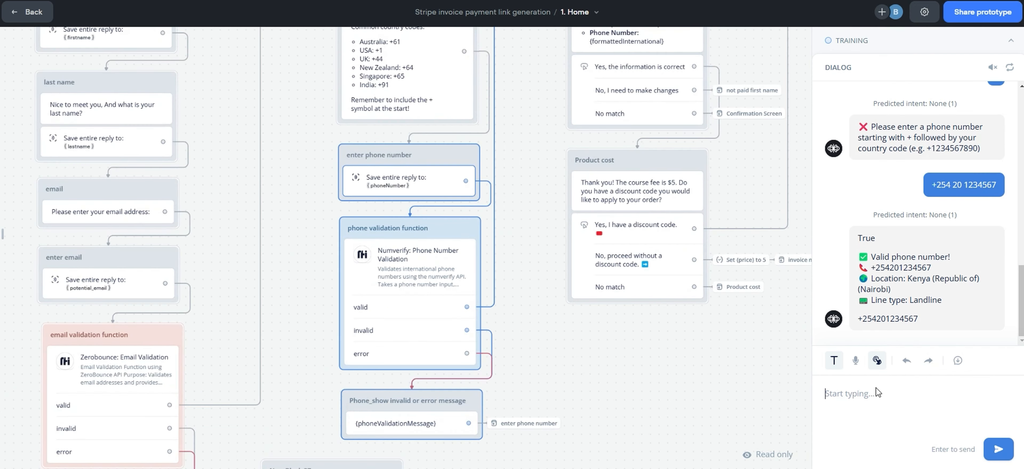
pyautogui.hotkey('ctrl', 'v')
pyautogui.press('Return')
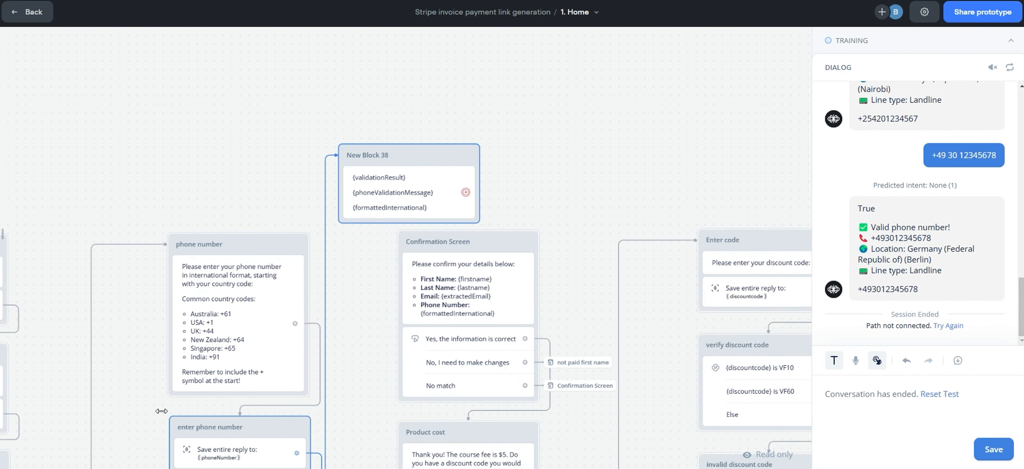
# Retry the phone validation with a Japanese phone number.
pyautogui.click(945, 326)
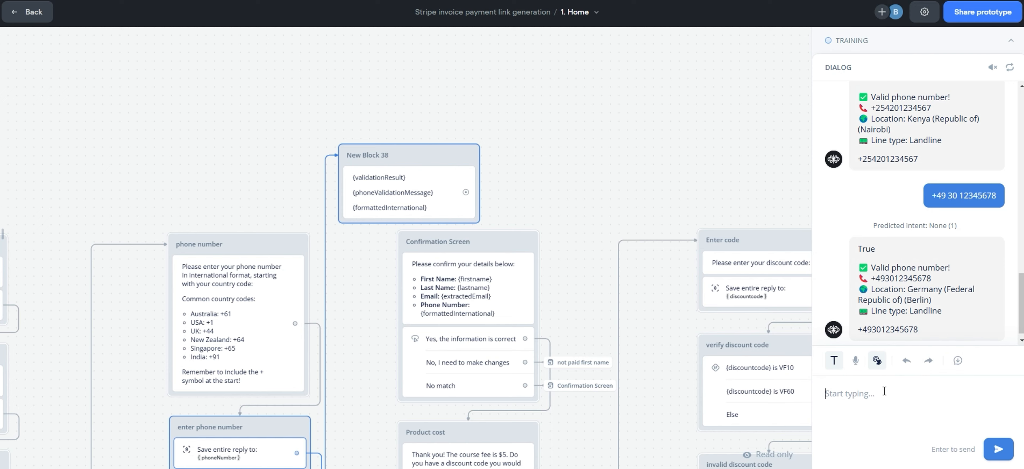
pyautogui.hotkey('ctrl', 'v')
pyautogui.press('Return')
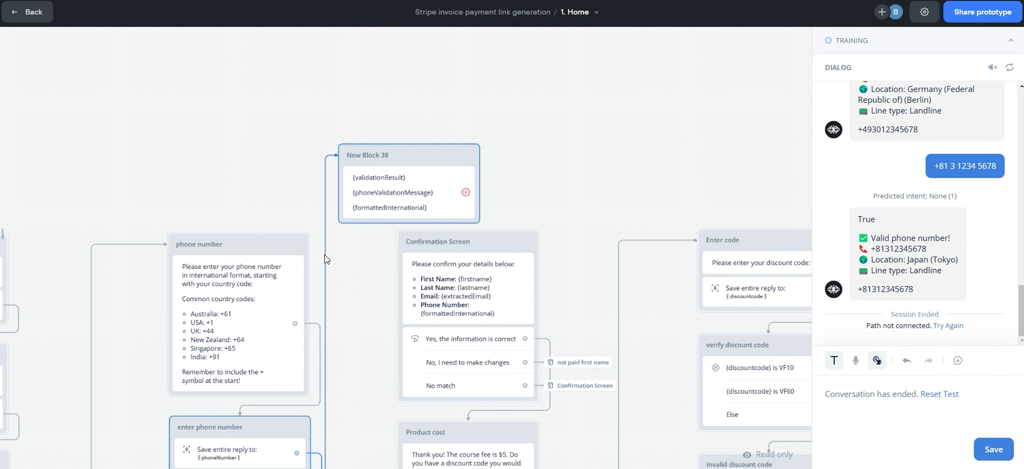
# Exit the test and reconnect the phone validation function's valid path from New Block 38 to the Confirmation Screen block.
pyautogui.click(261, 308)
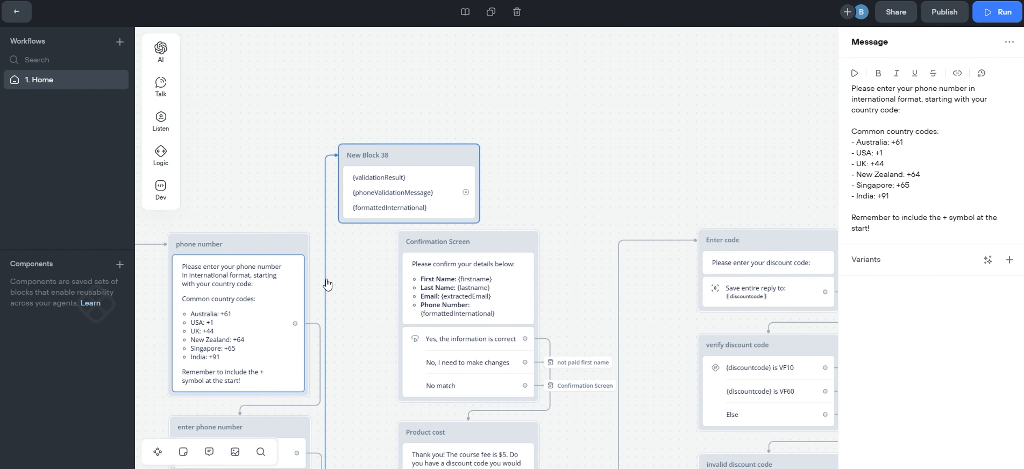
pyautogui.click(327, 280)
pyautogui.scroll(-1, 326, 279)
pyautogui.scroll(-4, 327, 283)
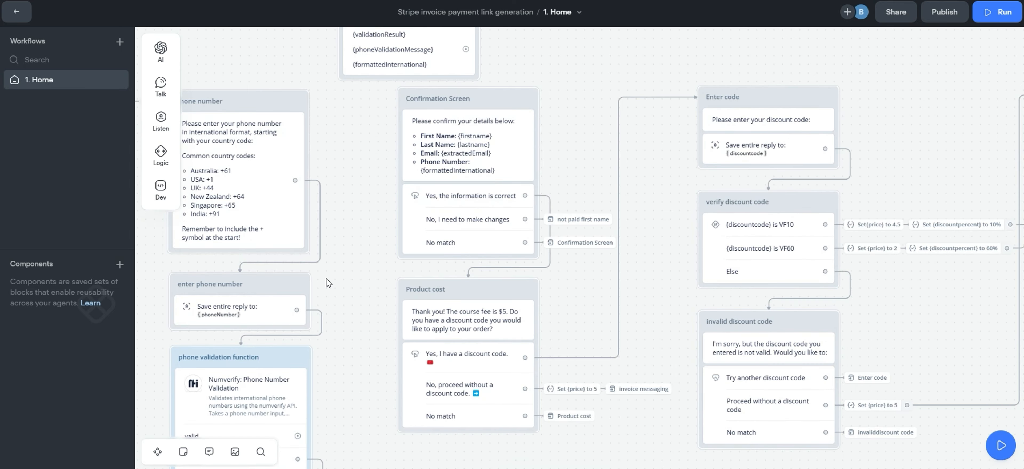
pyautogui.moveTo(327, 321); pyautogui.dragTo(413, 83)
pyautogui.scroll(1, 562, 116)
pyautogui.scroll(2, 562, 116)
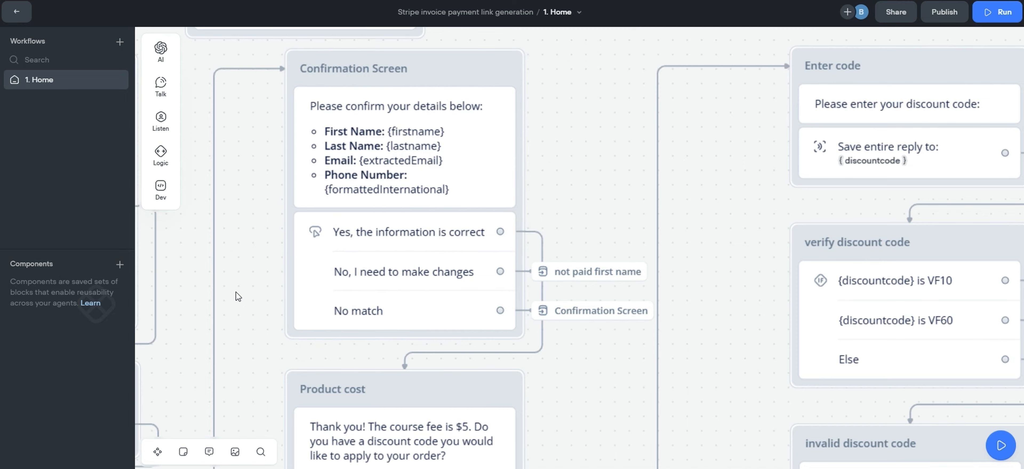
# Trace the new connection back to the phone validation function and open the agent's test view.
pyautogui.moveTo(236, 291); pyautogui.dragTo(688, 185)
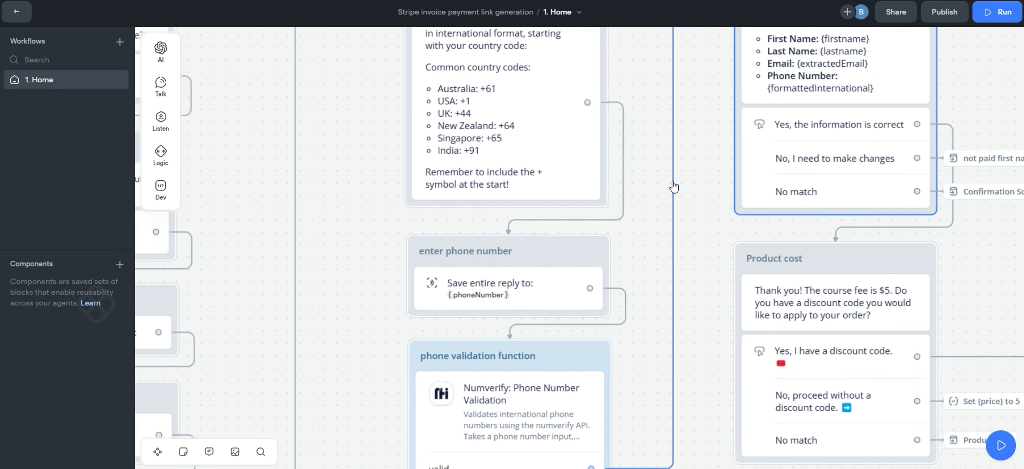
pyautogui.scroll(-1, 674, 186)
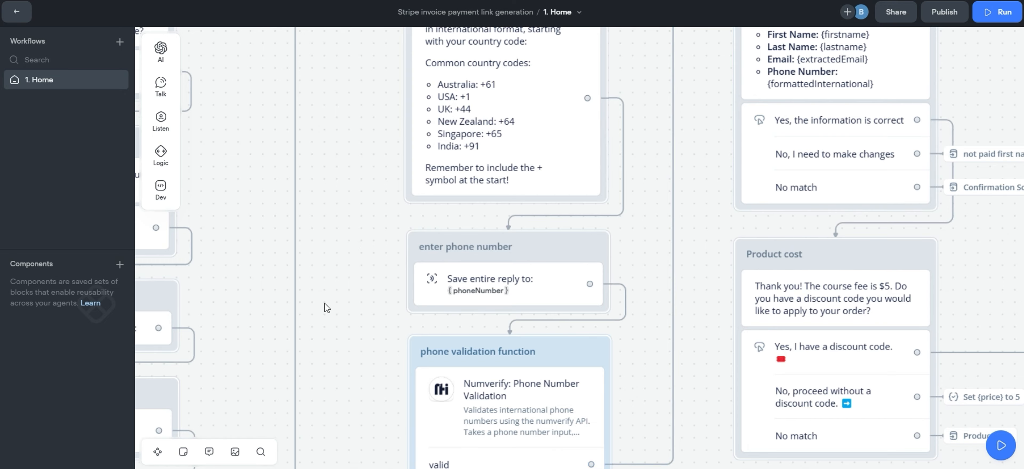
pyautogui.moveTo(327, 306); pyautogui.dragTo(471, 269)
pyautogui.scroll(-2, 470, 268)
pyautogui.scroll(-2, 424, 235)
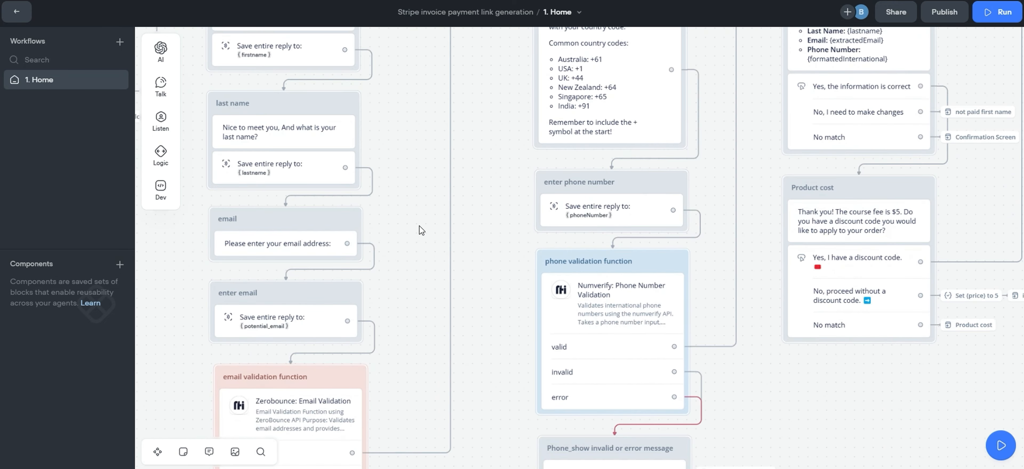
pyautogui.click(1010, 9)
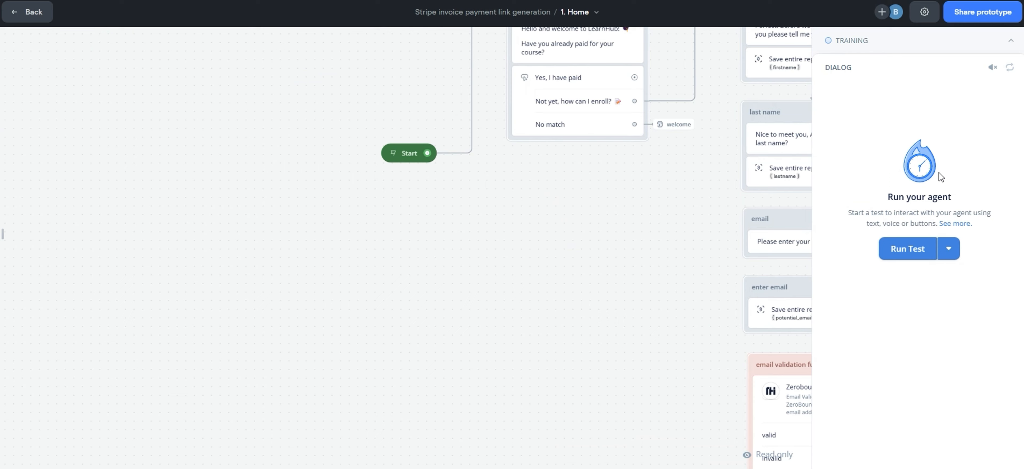
# Run the agent test, choose "Not yet, how can I enroll?", and submit the customer's first and last names.
pyautogui.click(918, 248)
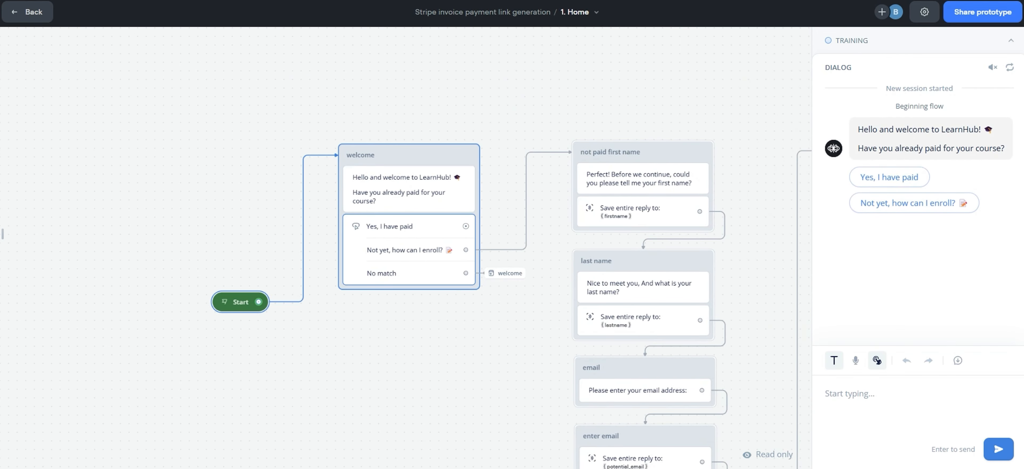
pyautogui.click(908, 203)
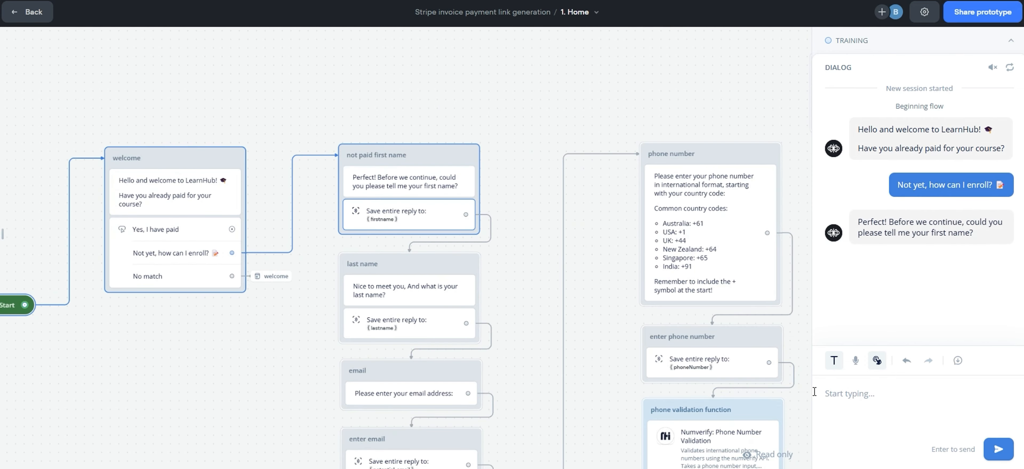
pyautogui.click(850, 394)
pyautogui.press('BackSpace')
pyautogui.press('Return')
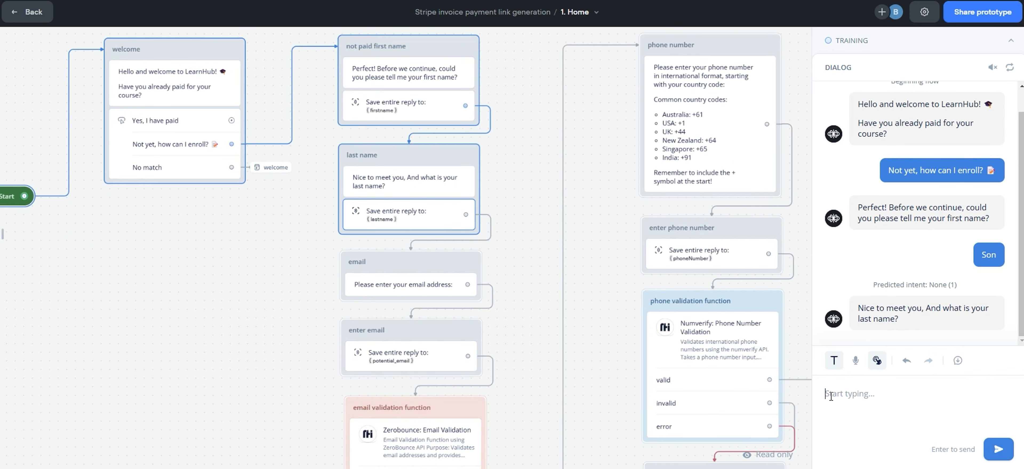
pyautogui.press('Return')
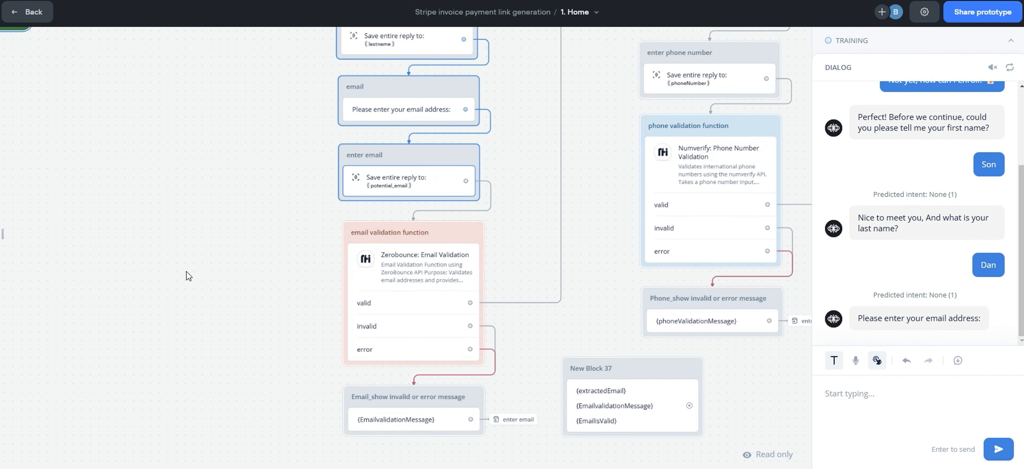
# Submit the customer's email address and Australian phone number to reach the details confirmation.
pyautogui.click(889, 388)
pyautogui.hotkey('ctrl', 'v')
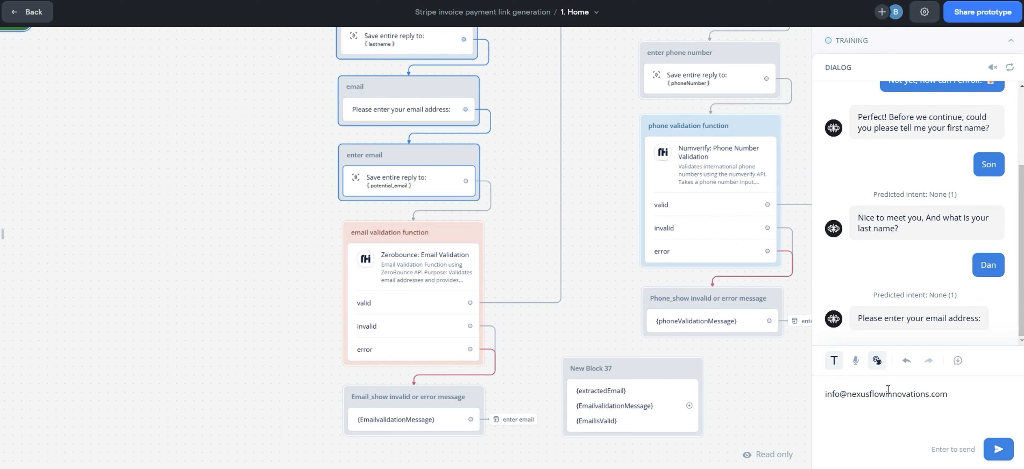
pyautogui.press('Return')
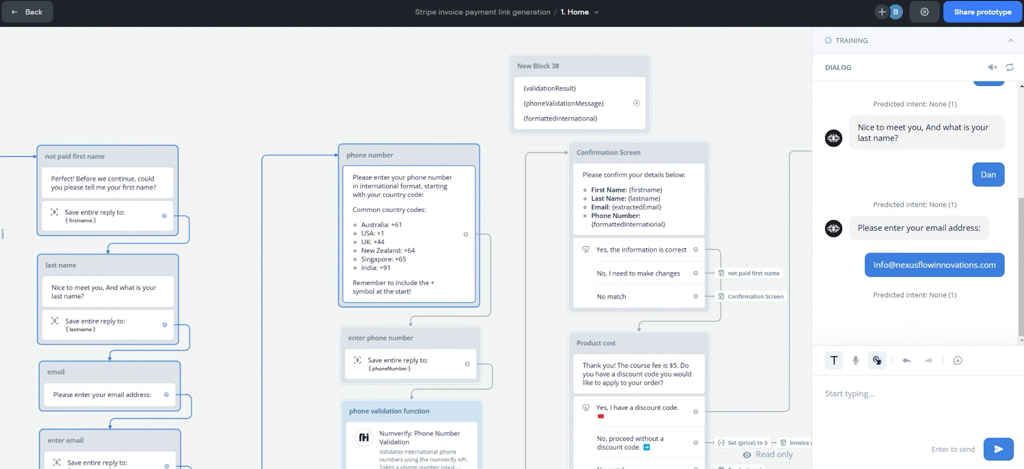
pyautogui.hotkey('ctrl', 'v')
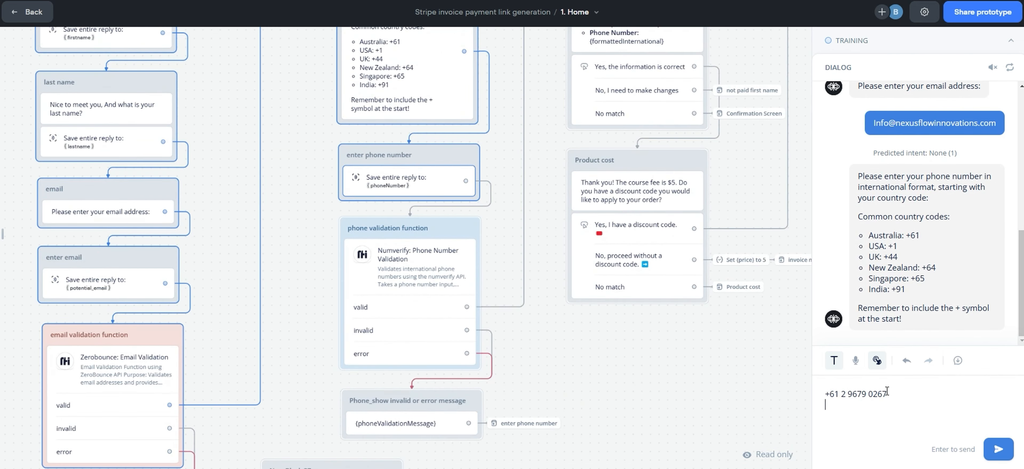
pyautogui.press('Return')
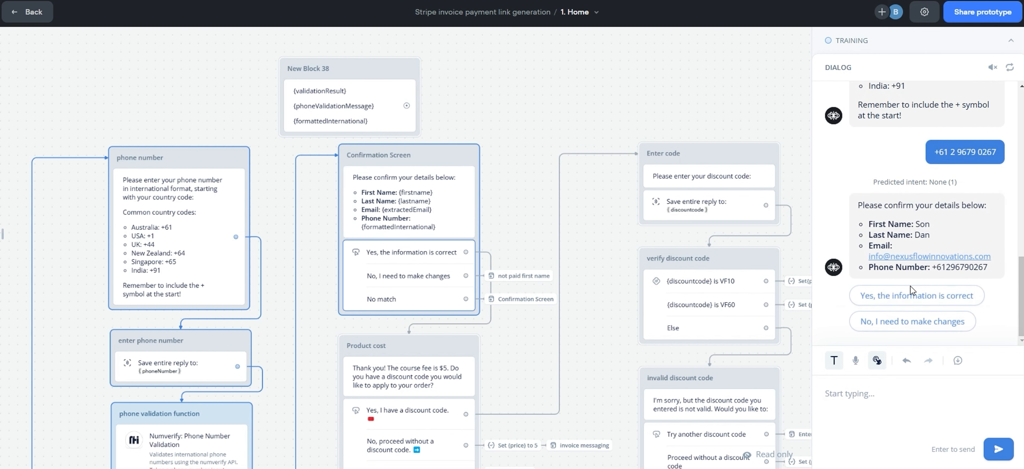
pyautogui.click(911, 295)
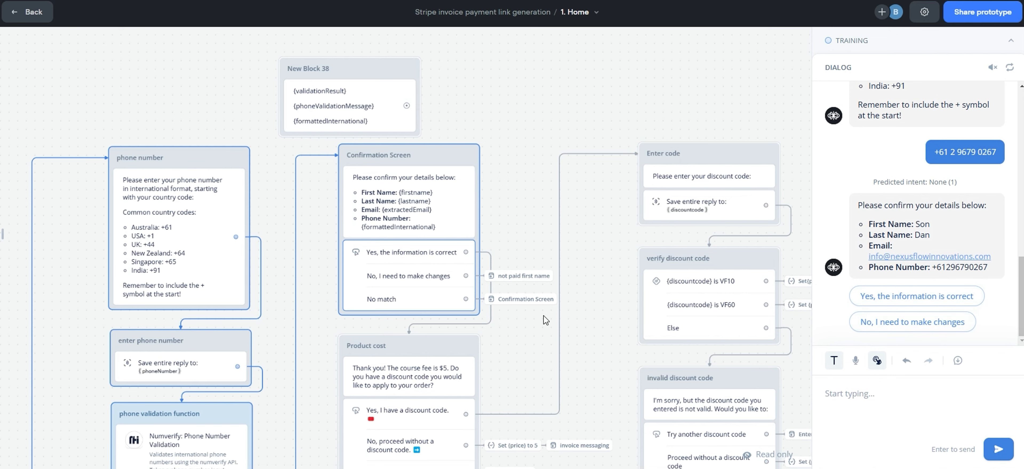
# Leave the test and open the Confirmation Screen block's message to examine the variables it uses.
pyautogui.scroll(-1, 544, 317)
pyautogui.scroll(-4, 354, 255)
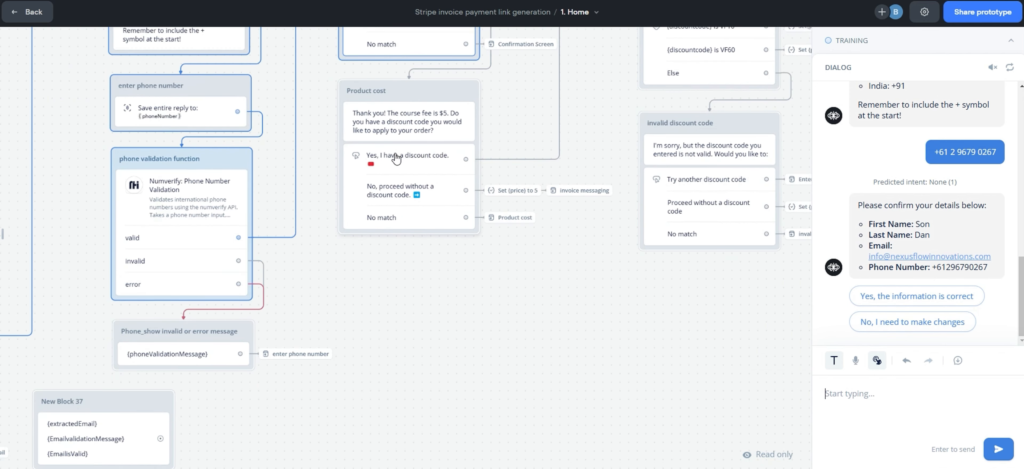
pyautogui.scroll(2, 396, 159)
pyautogui.scroll(1, 396, 159)
pyautogui.click(422, 112)
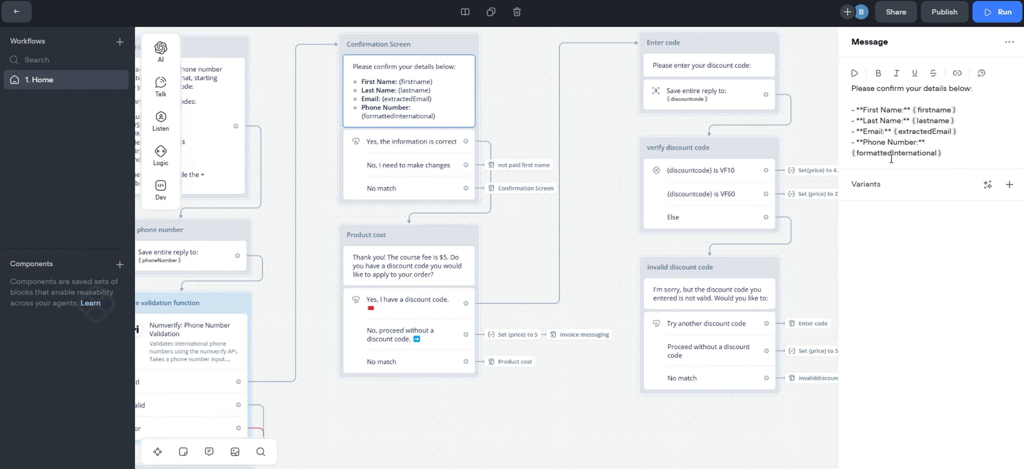
pyautogui.scroll(3, 404, 135)
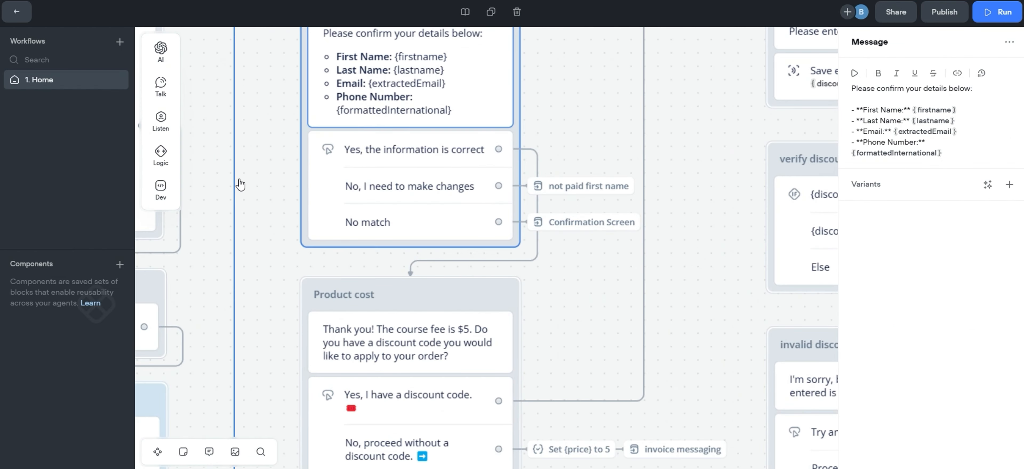
# Open the Numverify phone validation function to examine its input and output variable mapping.
pyautogui.moveTo(238, 185); pyautogui.dragTo(533, 181)
pyautogui.scroll(-3, 533, 181)
pyautogui.scroll(-2, 382, 354)
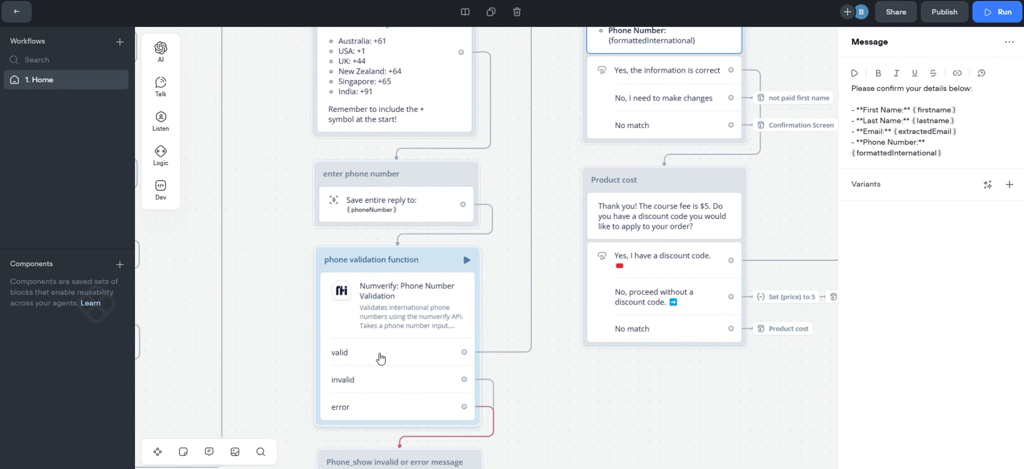
pyautogui.click(397, 306)
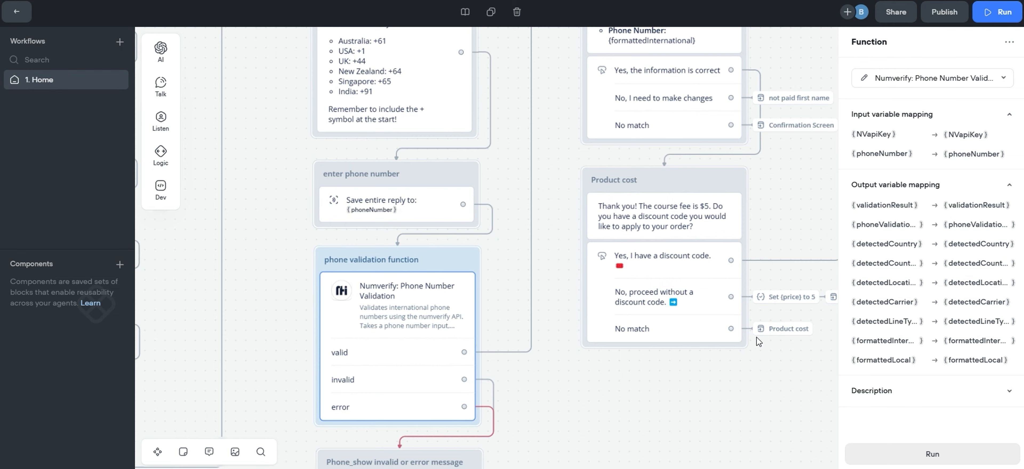
# Examine the Confirmation Screen and Product cost blocks, including the path that proceeds without a discount code.
pyautogui.moveTo(777, 364); pyautogui.dragTo(309, 354)
pyautogui.scroll(-5, 498, 257)
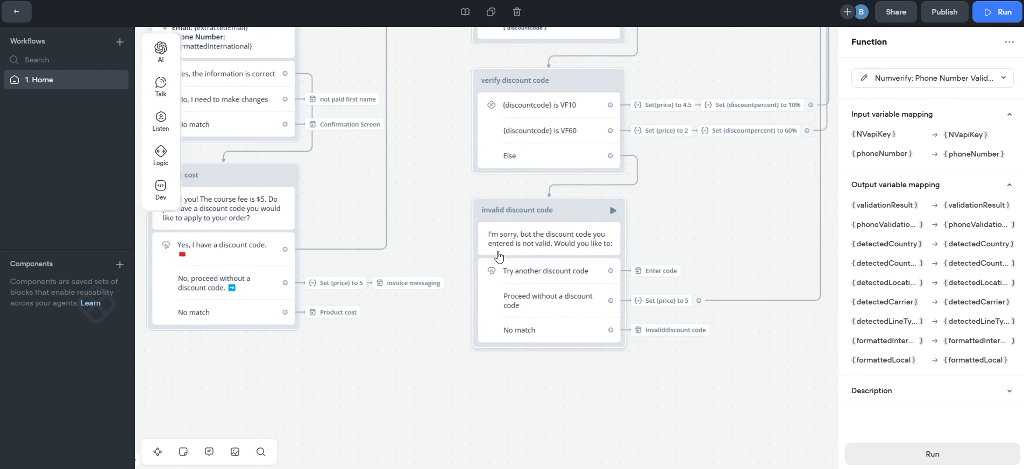
pyautogui.scroll(-2, 499, 257)
pyautogui.scroll(5, 320, 162)
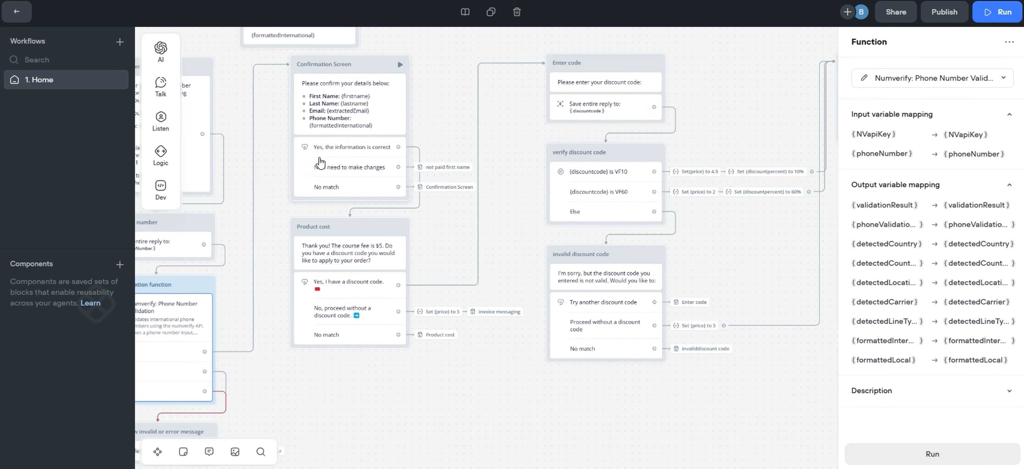
pyautogui.scroll(2, 328, 129)
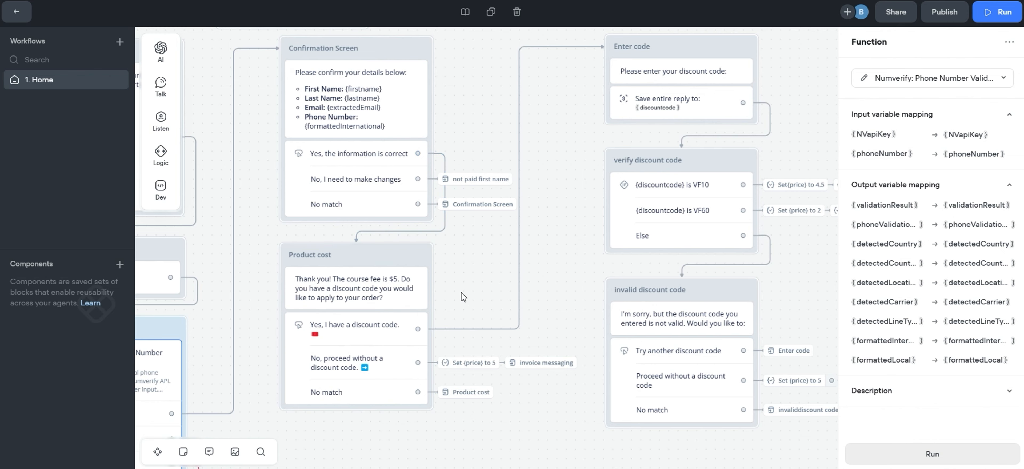
pyautogui.moveTo(461, 293); pyautogui.dragTo(445, 239)
pyautogui.scroll(2, 445, 238)
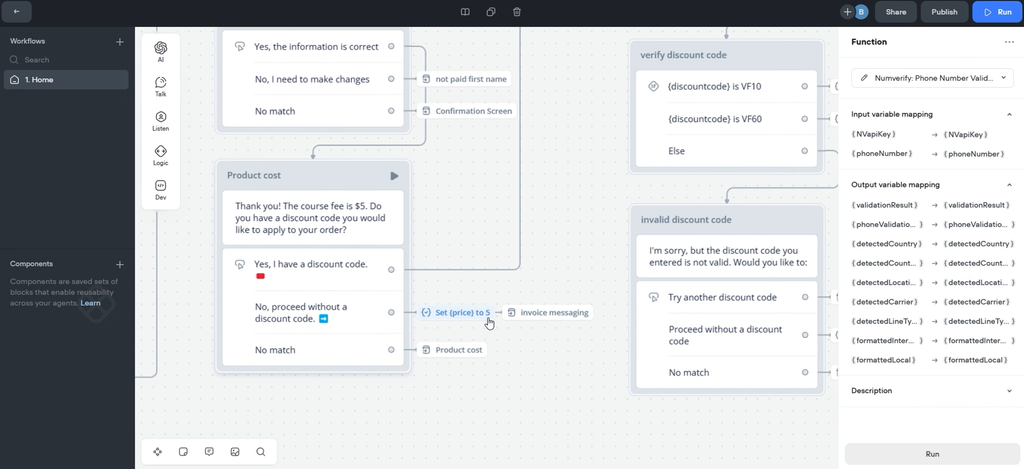
pyautogui.scroll(3, 487, 310)
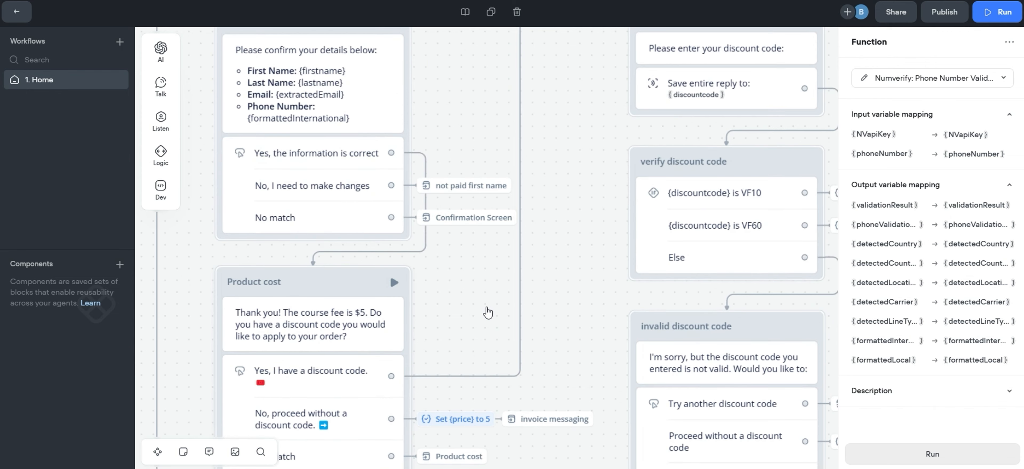
pyautogui.scroll(8, 473, 360)
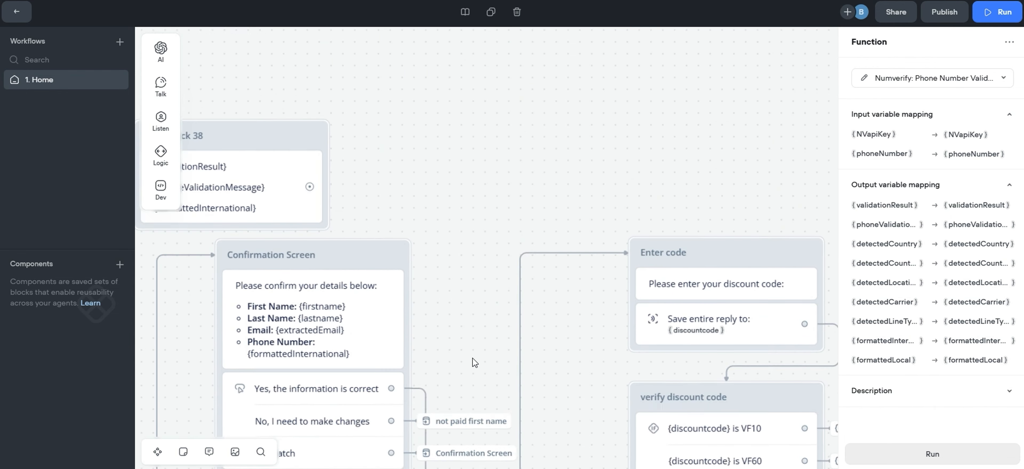
# Inspect the verify discount code condition and the action setting {discountpercent} to 10% on the VF10 path.
pyautogui.moveTo(550, 291); pyautogui.dragTo(195, 90)
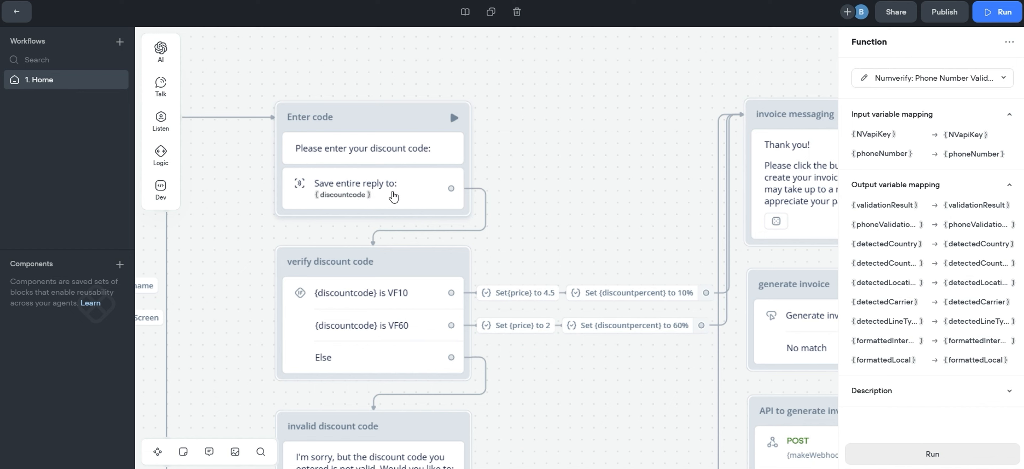
pyautogui.click(397, 299)
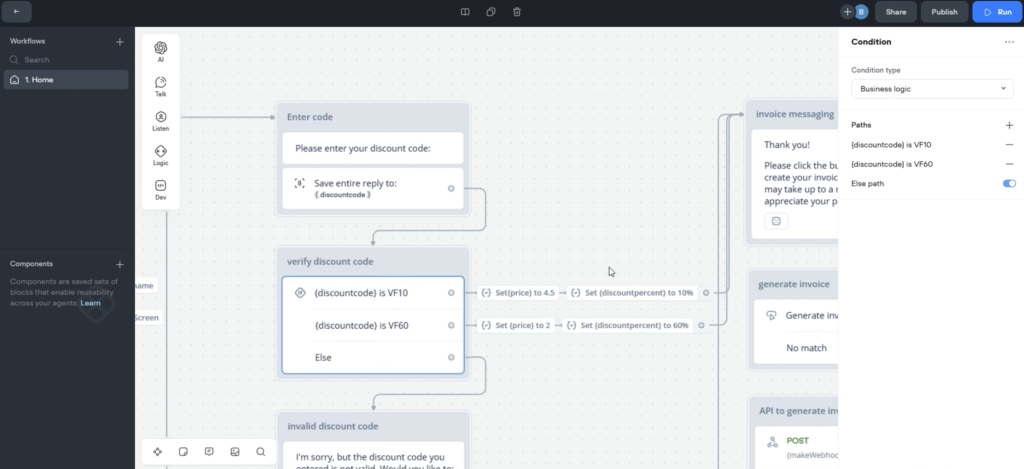
pyautogui.moveTo(609, 267); pyautogui.dragTo(553, 209)
pyautogui.click(595, 244)
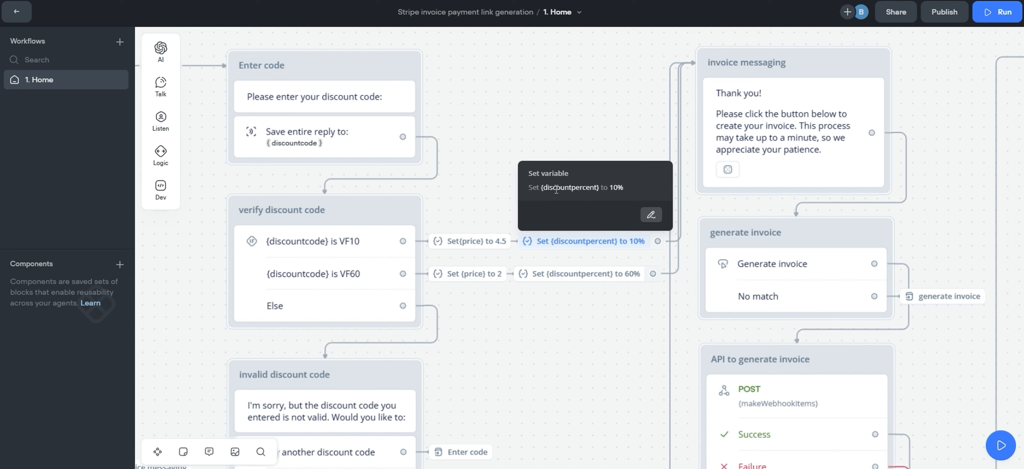
pyautogui.click(608, 256)
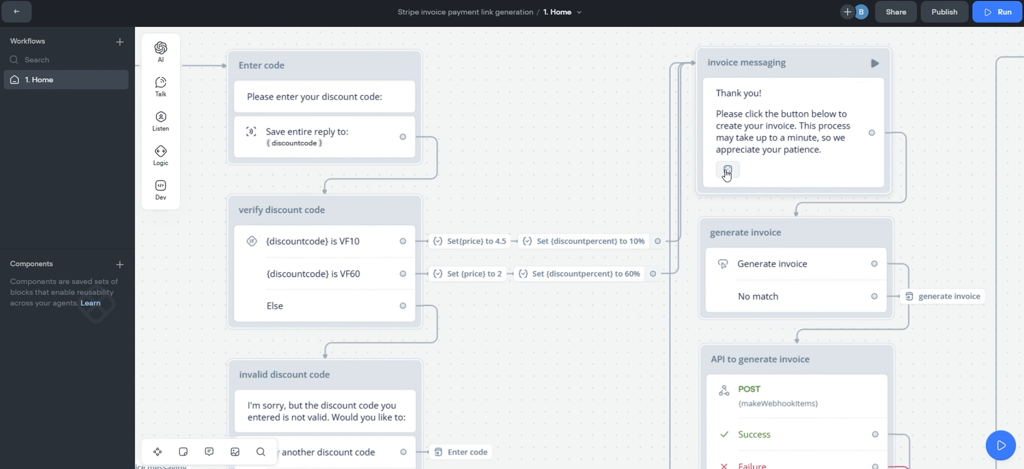
# Open the invoice messaging block's message variants to examine the wording for an applied discount code.
pyautogui.click(727, 174)
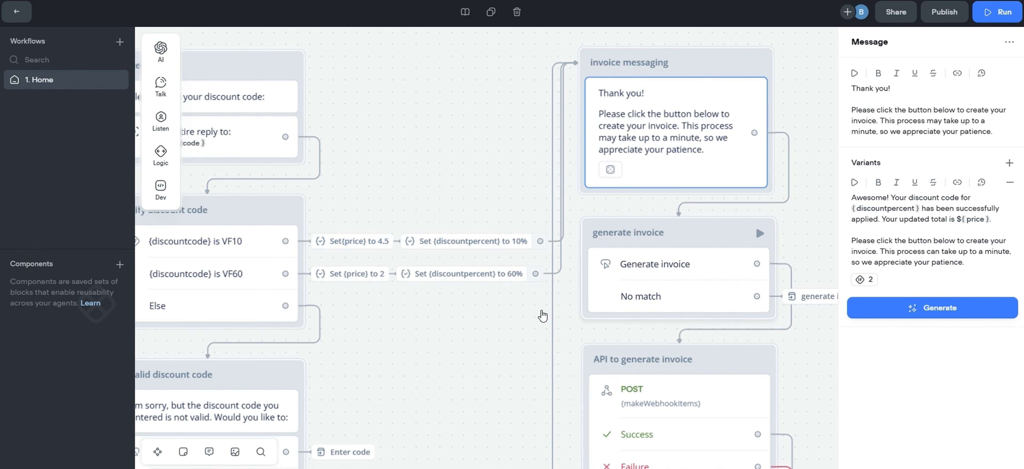
pyautogui.scroll(-2, 461, 314)
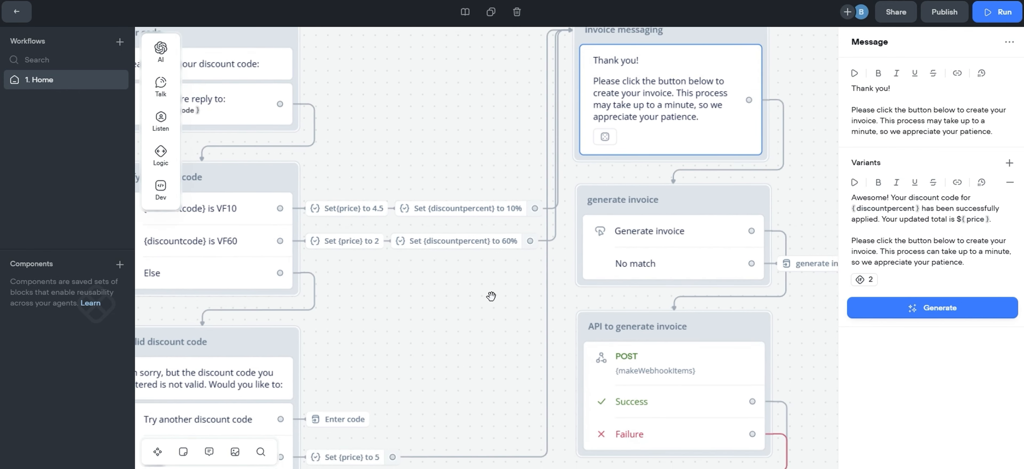
# Start a new agent test, take the "Not yet, how can I enroll?" path, and submit a first and last name.
pyautogui.click(1002, 22)
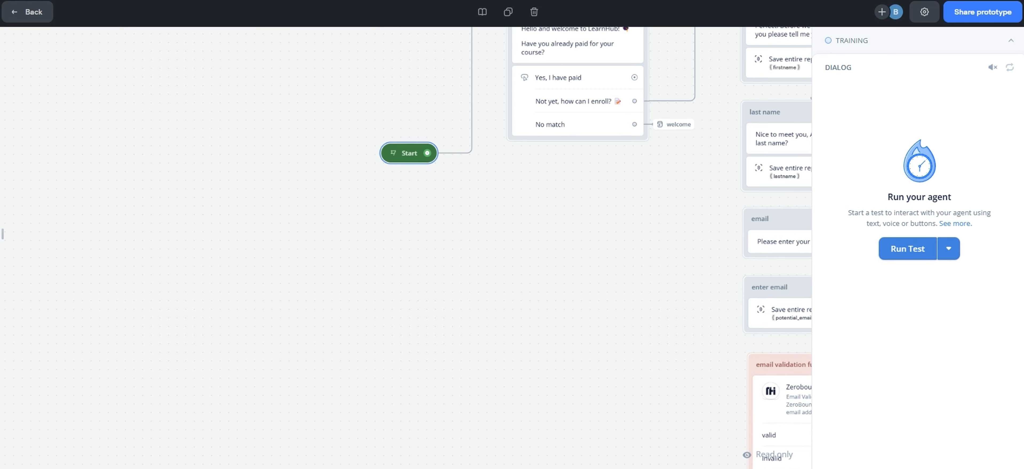
pyautogui.click(899, 250)
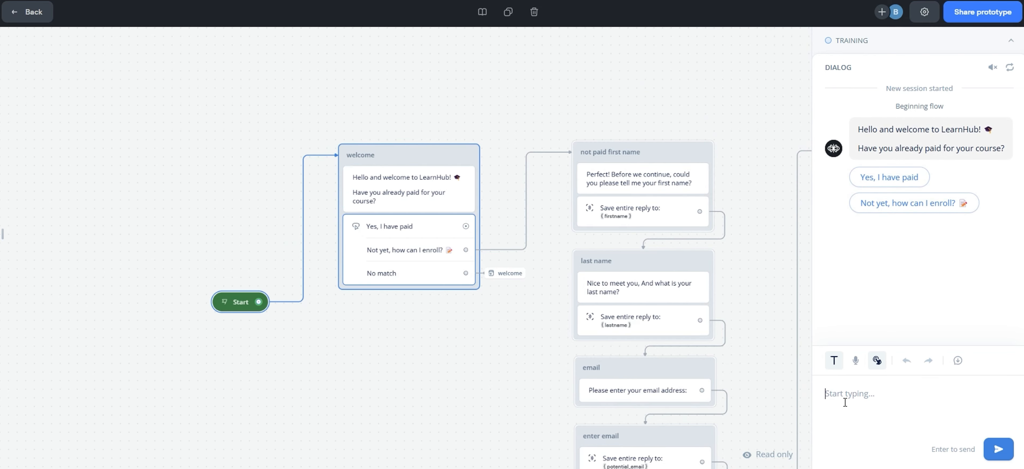
pyautogui.click(878, 206)
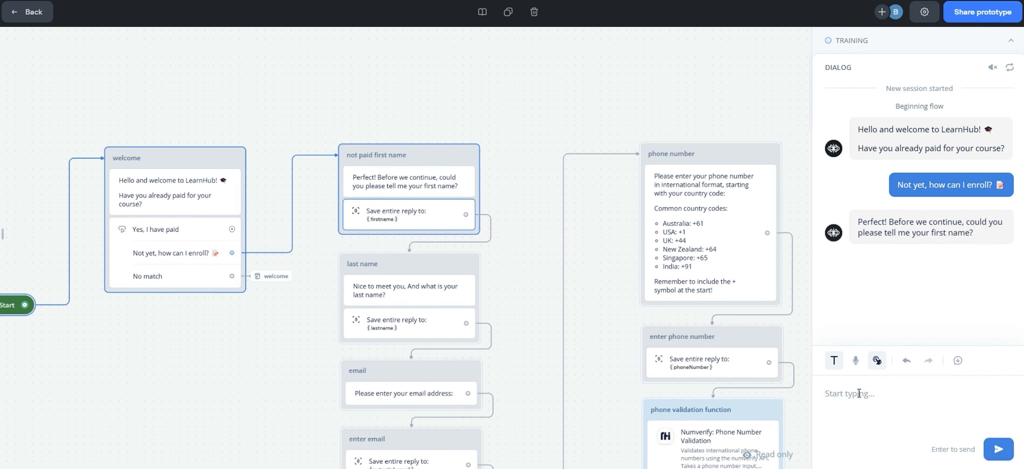
pyautogui.press('Return')
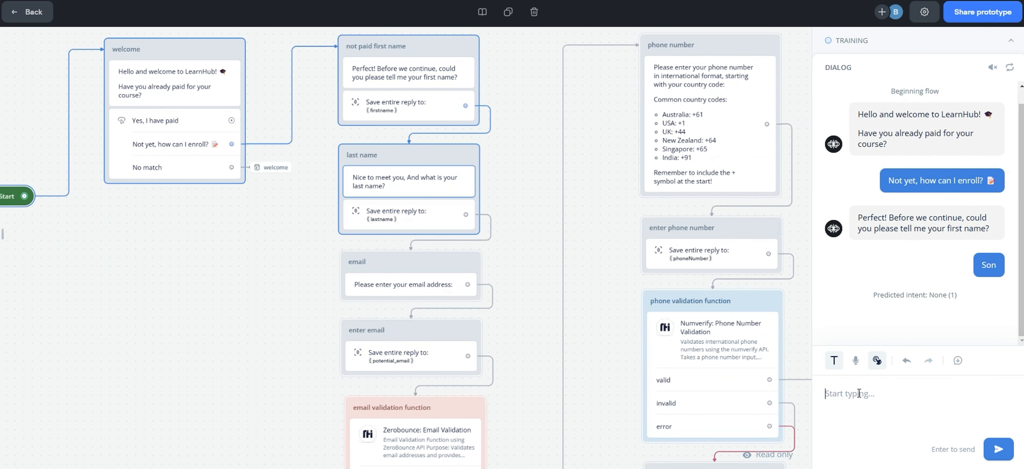
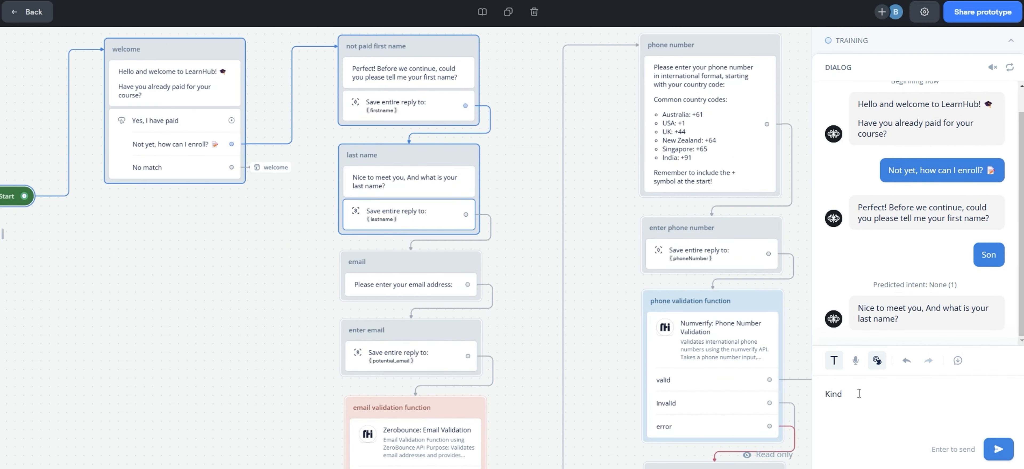
pyautogui.press('Return')
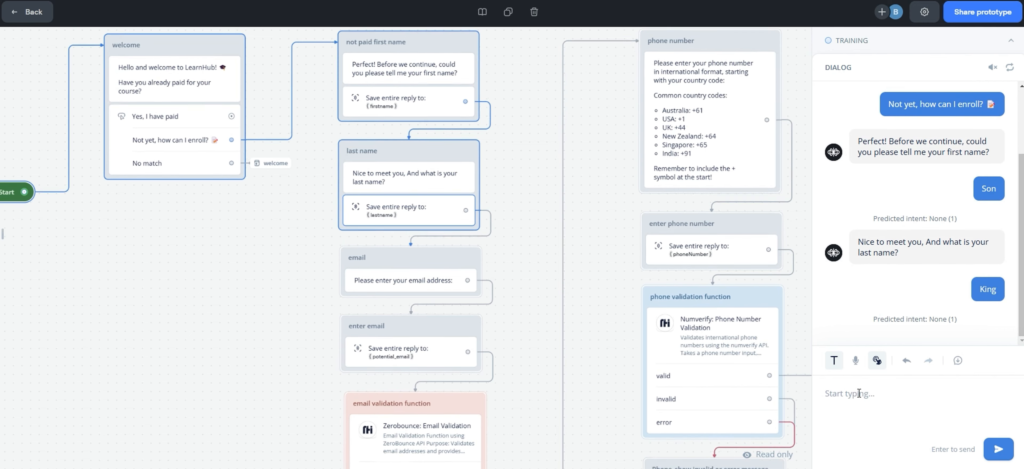
# Submit the email address and Australian phone number, and confirm with "Yes, the information is correct".
pyautogui.hotkey('ctrl', 'v')
pyautogui.press('Return')
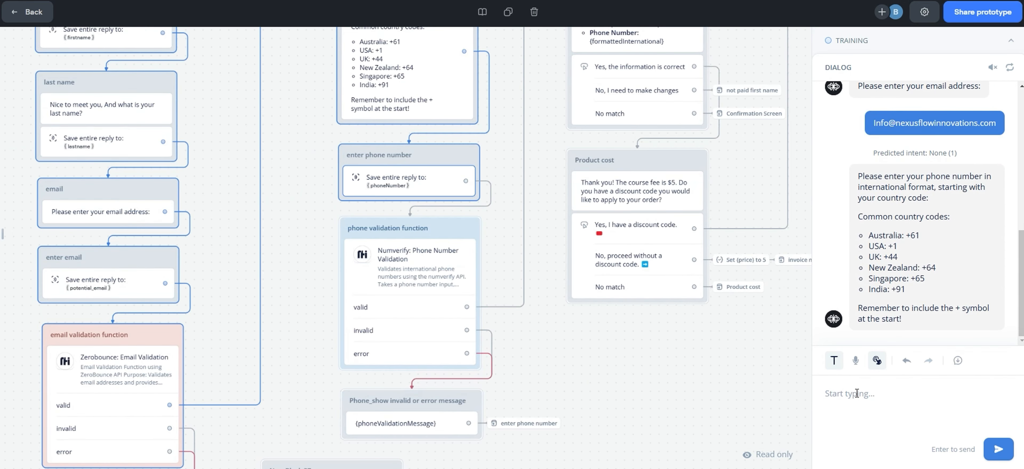
pyautogui.hotkey('ctrl', 'v')
pyautogui.press('Return')
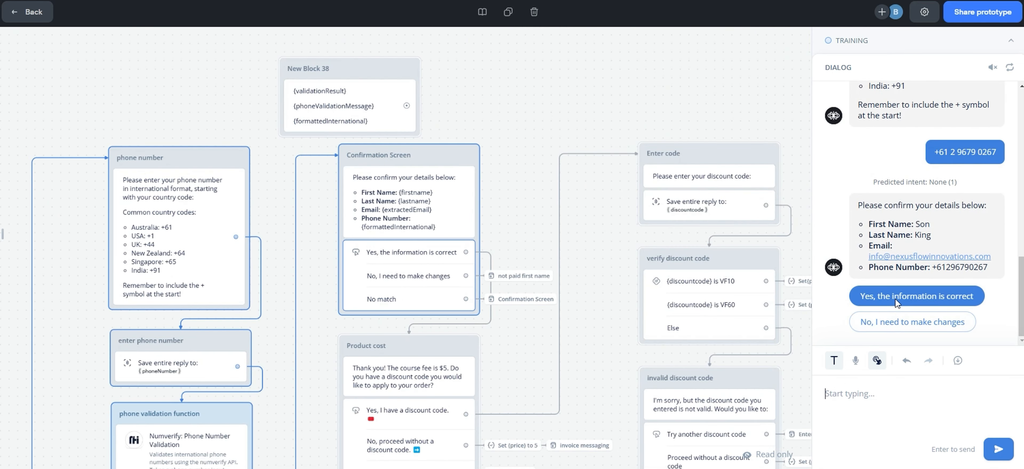
pyautogui.click(896, 299)
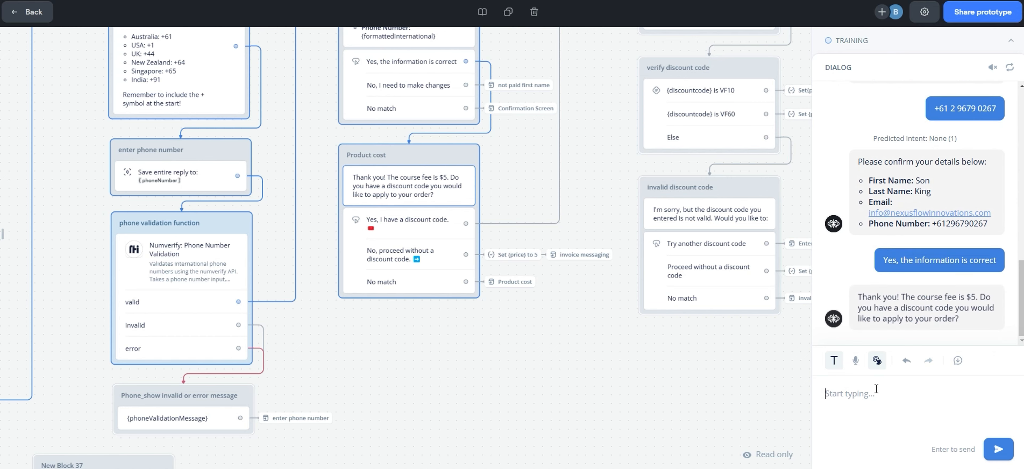
# Answer "Yes, I have a discount code." in the agent test and submit the code VF60.
pyautogui.click(889, 310)
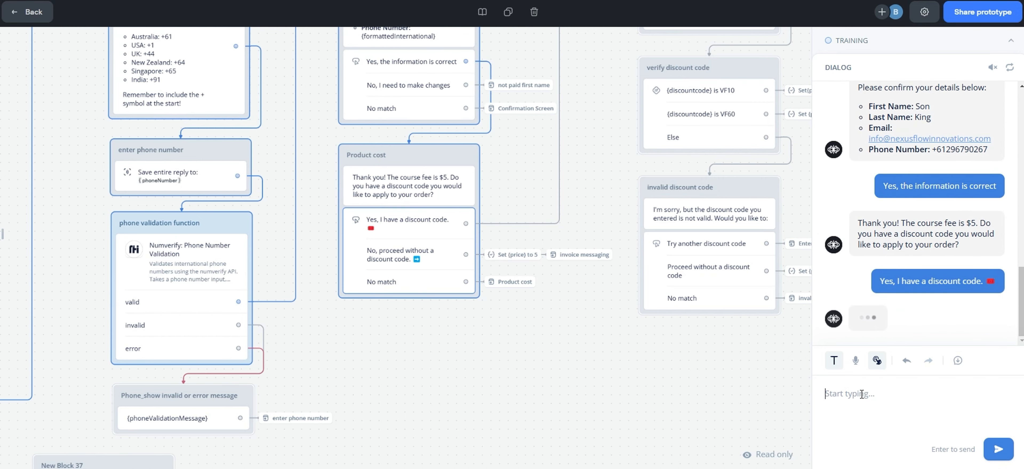
pyautogui.press('capslock')
pyautogui.write('VF')
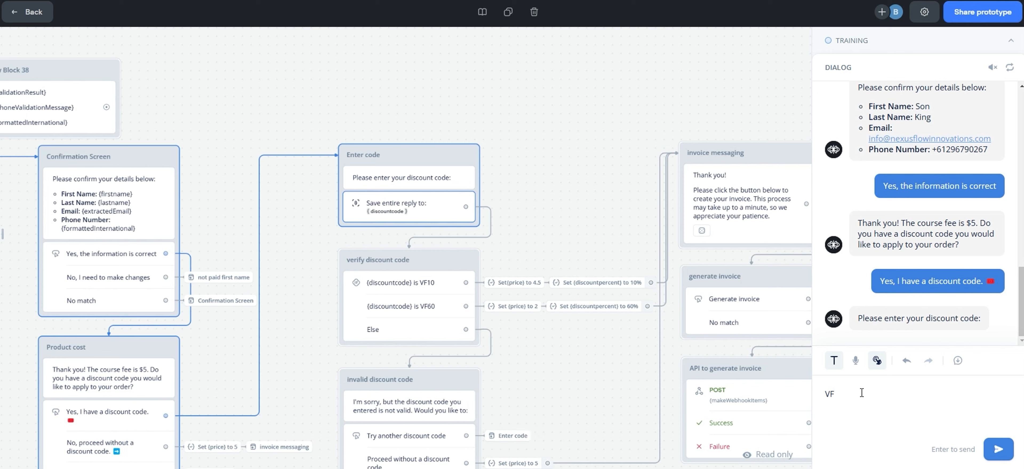
pyautogui.write('60')
pyautogui.press('Return')
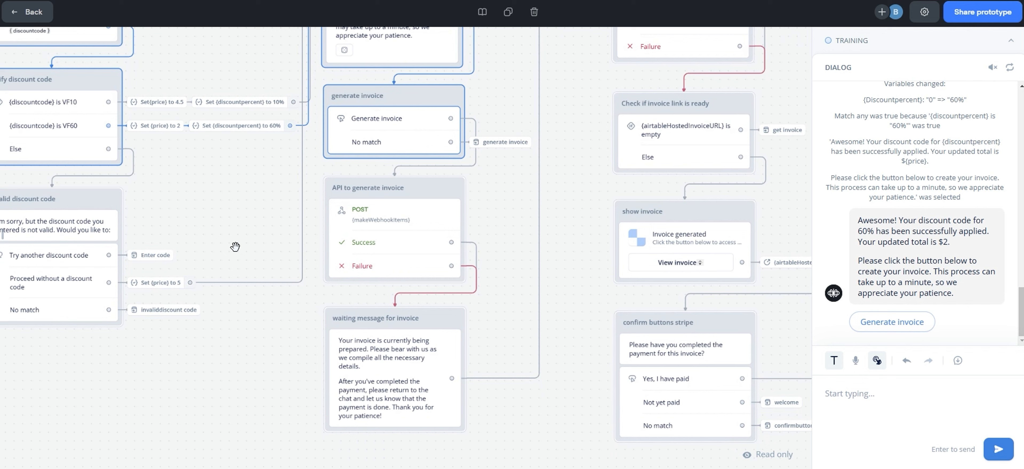
# View the Stripe invoice page and return to the canvas to look at the API to generate invoice block.
pyautogui.moveTo(251, 306); pyautogui.dragTo(235, 243)
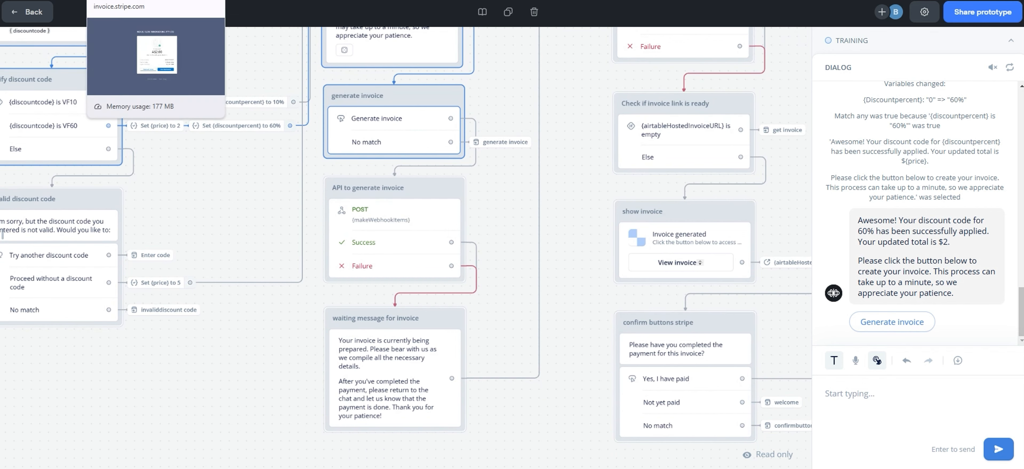
pyautogui.click(132, 0)
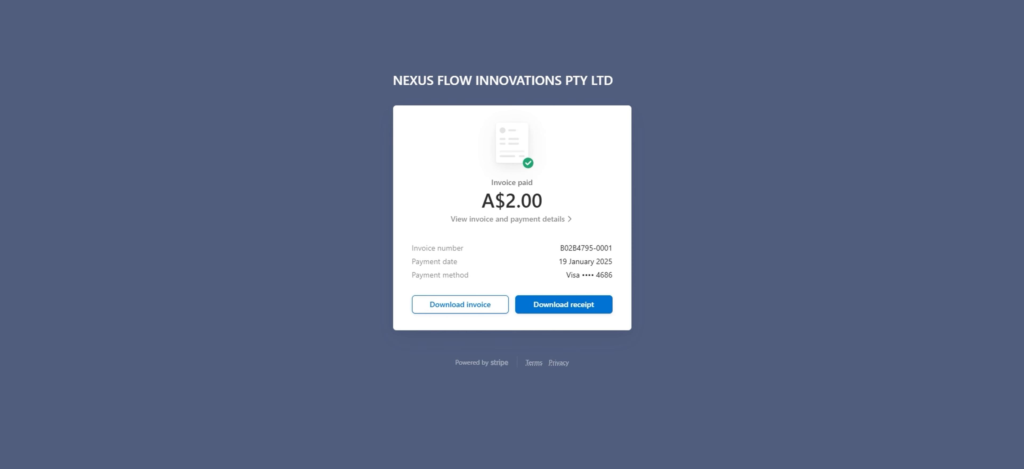
pyautogui.click(48, 0)
pyautogui.click(382, 245)
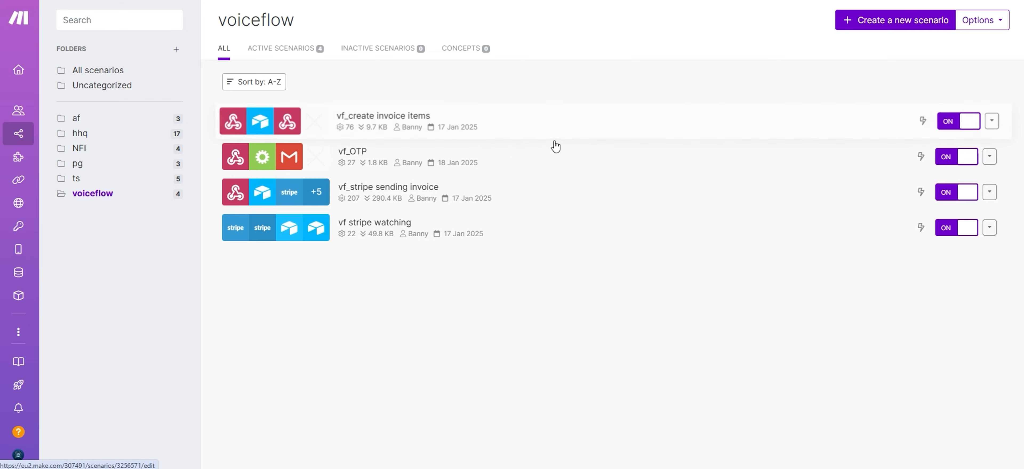
# Open the vf_create invoice items scenario in Make for editing and inspect its Custom webhook module.
pyautogui.click(553, 126)
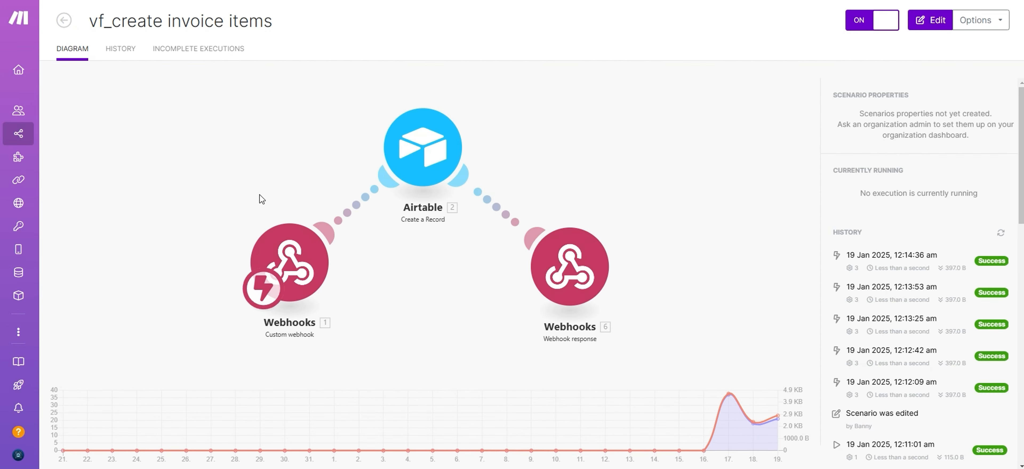
pyautogui.click(294, 140)
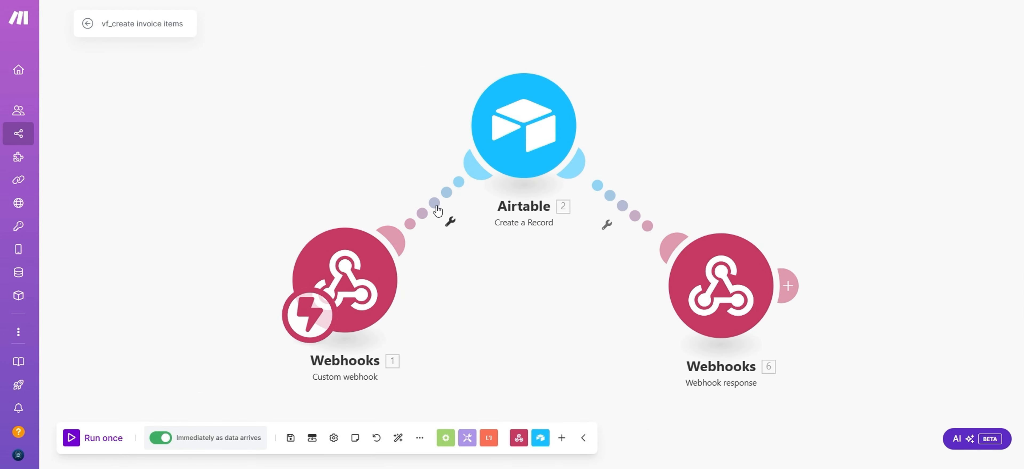
pyautogui.click(360, 274)
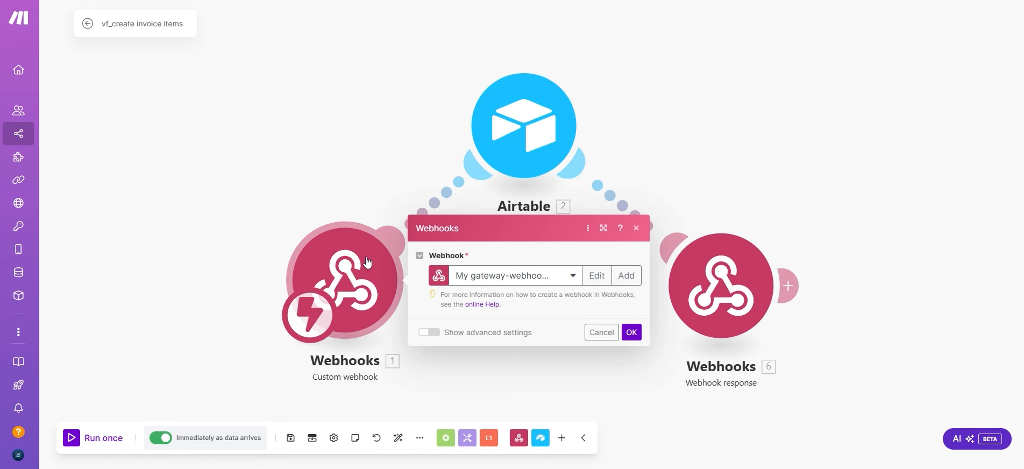
pyautogui.click(276, 152)
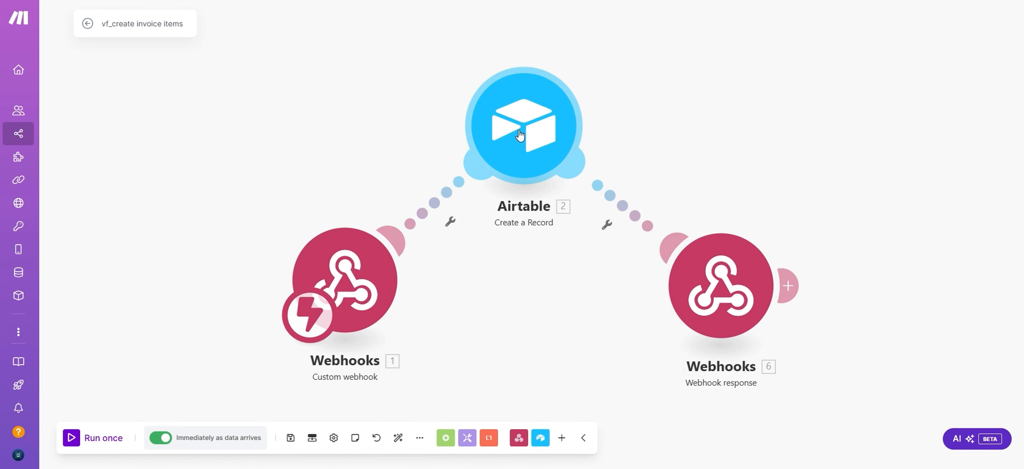
# Examine the Airtable Create a Record module's mappings for Email, Firstname, Lastname, Phone number and Price.
pyautogui.click(508, 118)
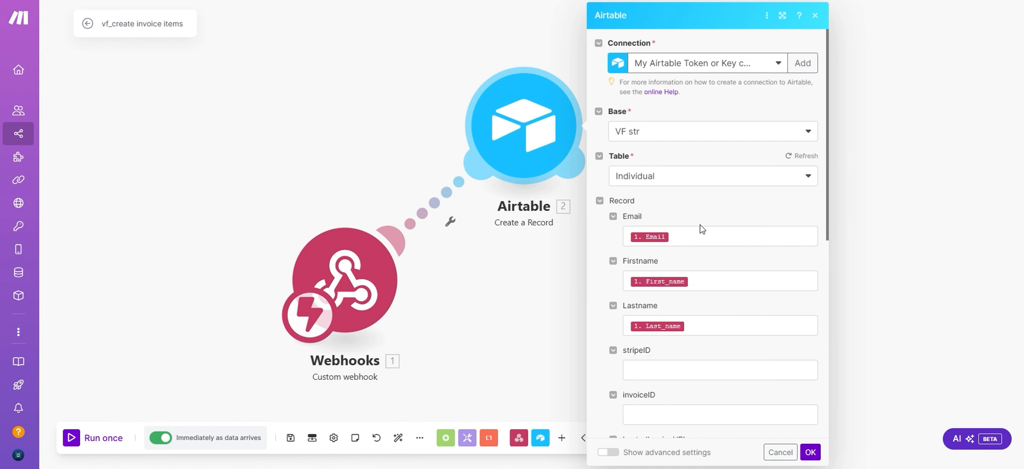
pyautogui.click(697, 239)
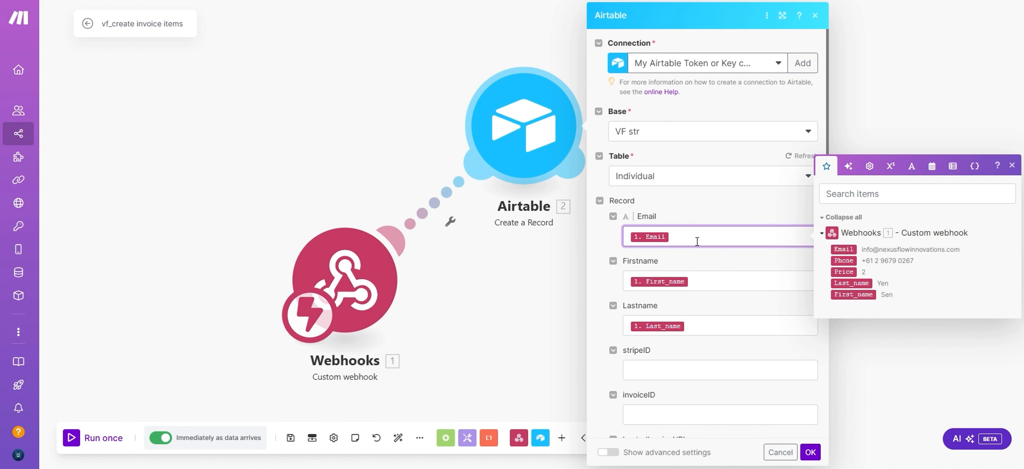
pyautogui.click(697, 282)
pyautogui.click(697, 327)
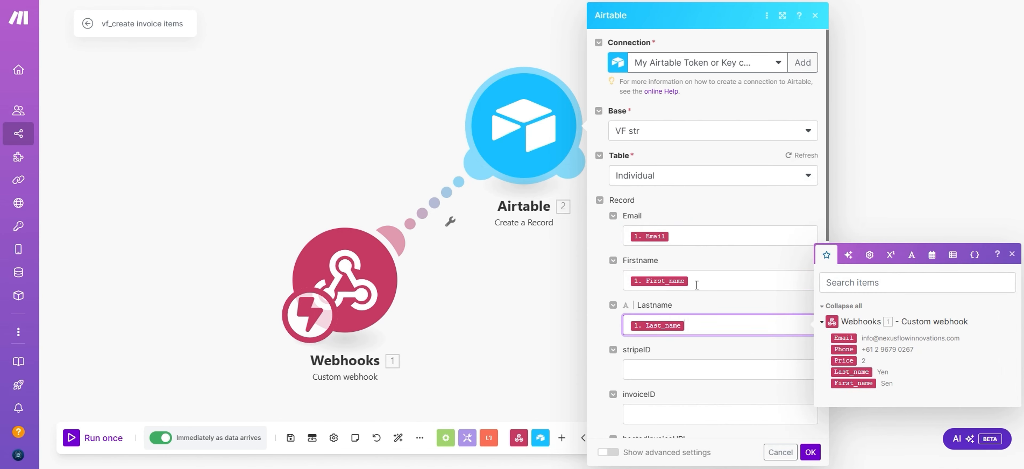
pyautogui.scroll(-10, 696, 284)
pyautogui.click(695, 256)
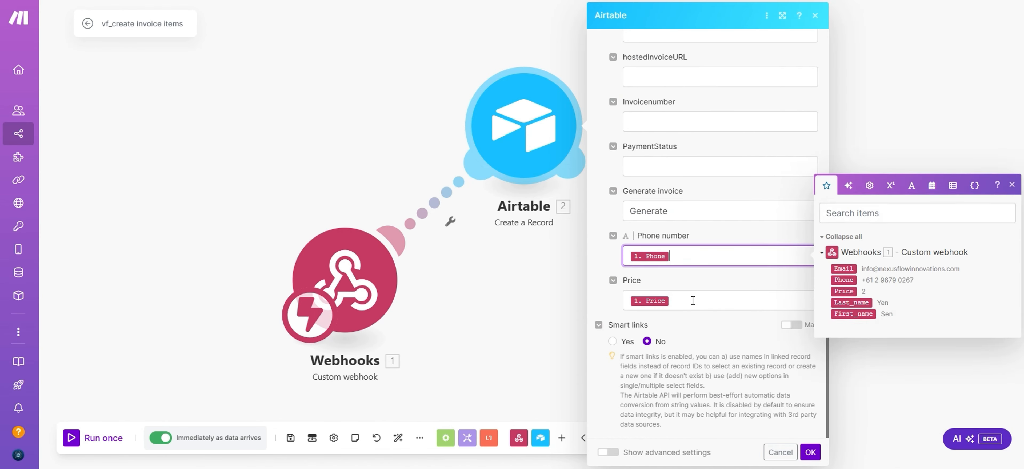
pyautogui.click(692, 301)
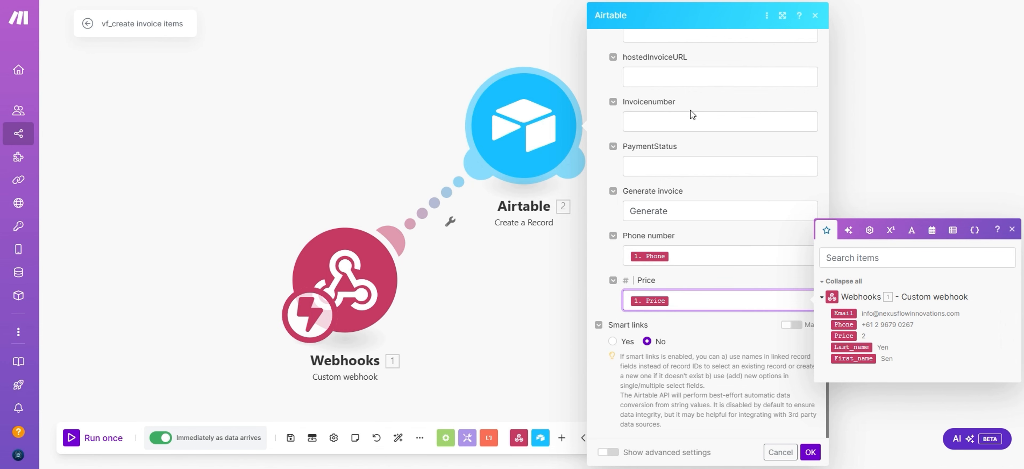
pyautogui.click(329, 103)
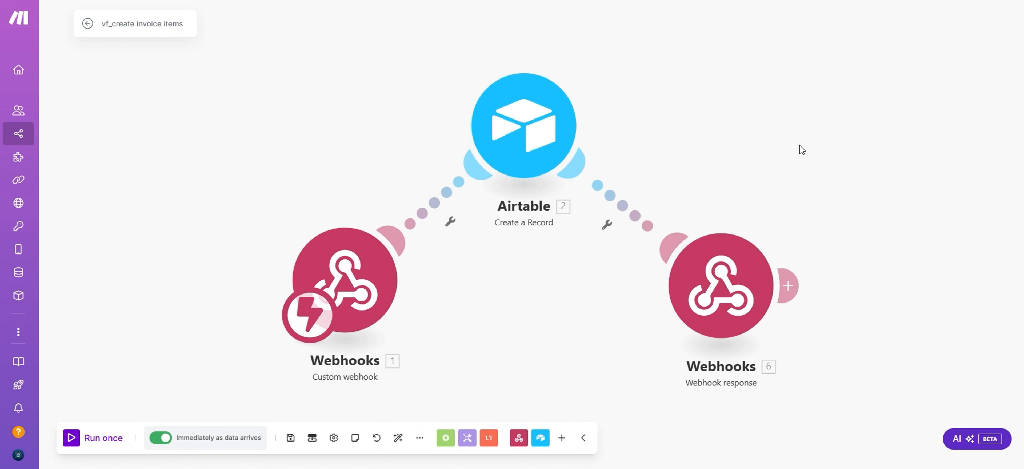
# Inspect the Webhook response module's status and the ID value in its body.
pyautogui.moveTo(727, 167); pyautogui.dragTo(676, 126)
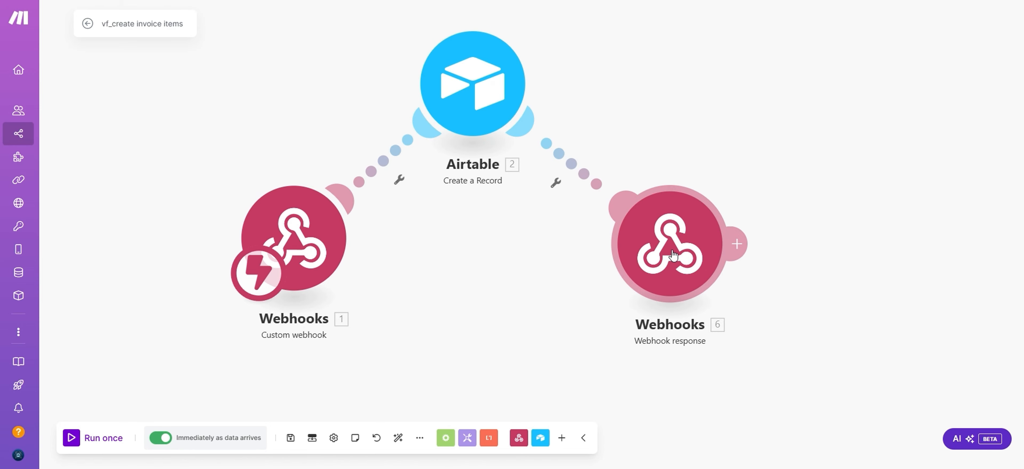
pyautogui.click(652, 238)
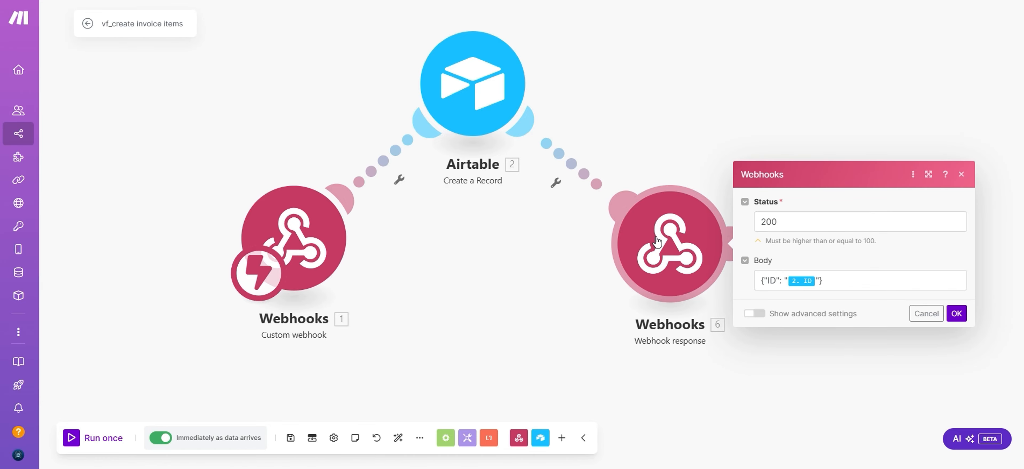
pyautogui.click(853, 283)
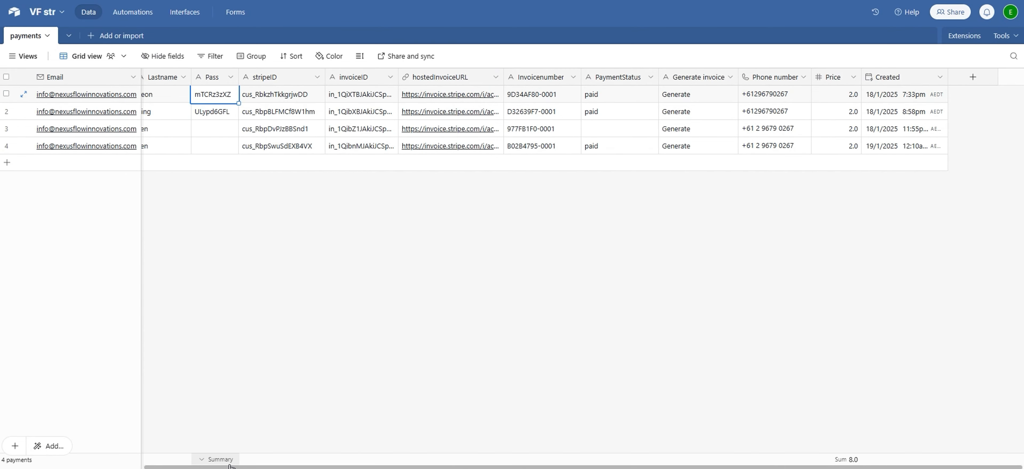
# Examine the recordID field's formula settings in the Airtable payments table and save them as they are.
pyautogui.hscroll(-5, 225, 302)
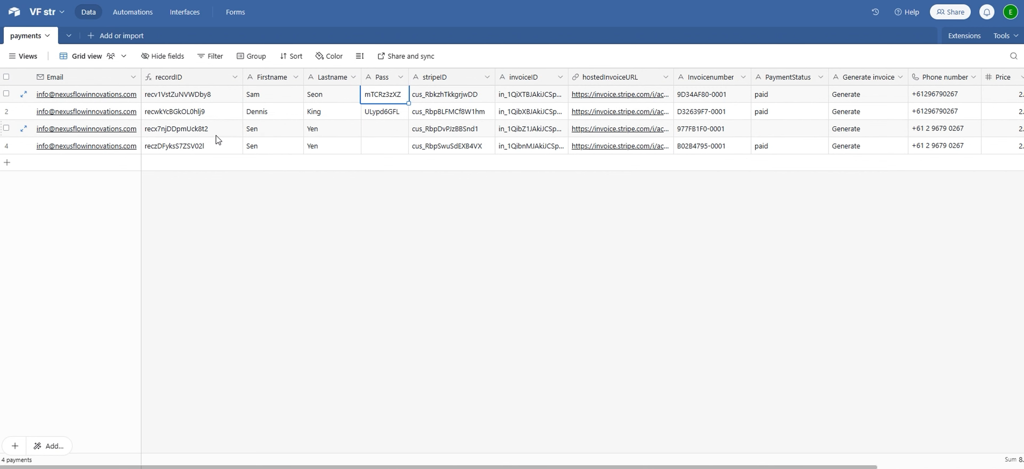
pyautogui.click(201, 148)
pyautogui.click(204, 75)
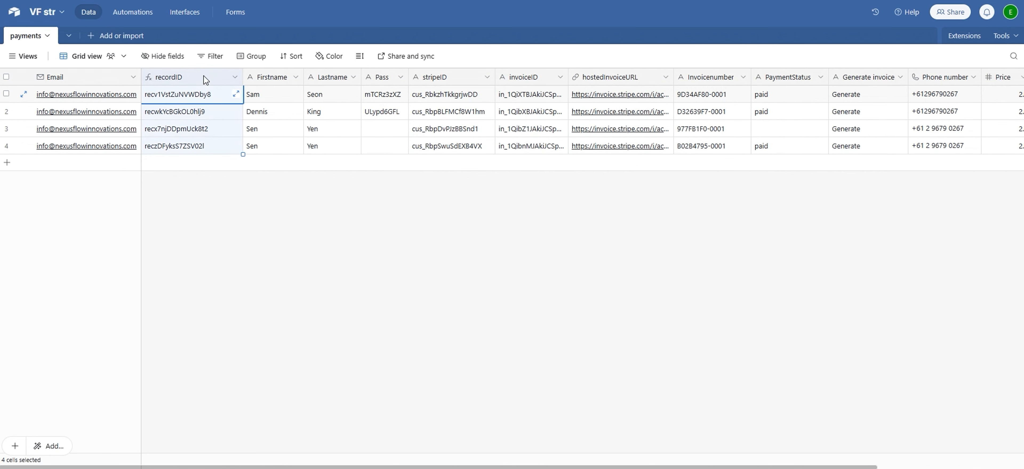
pyautogui.doubleClick(203, 75)
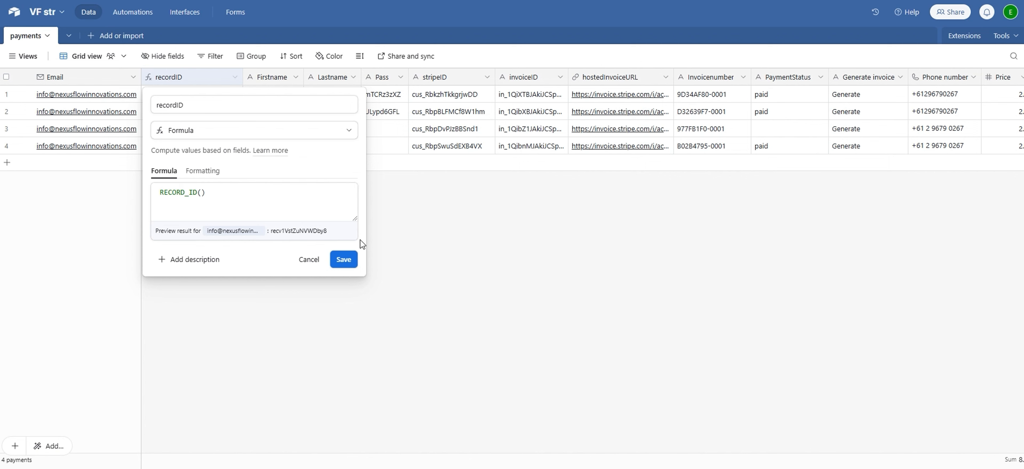
pyautogui.click(344, 259)
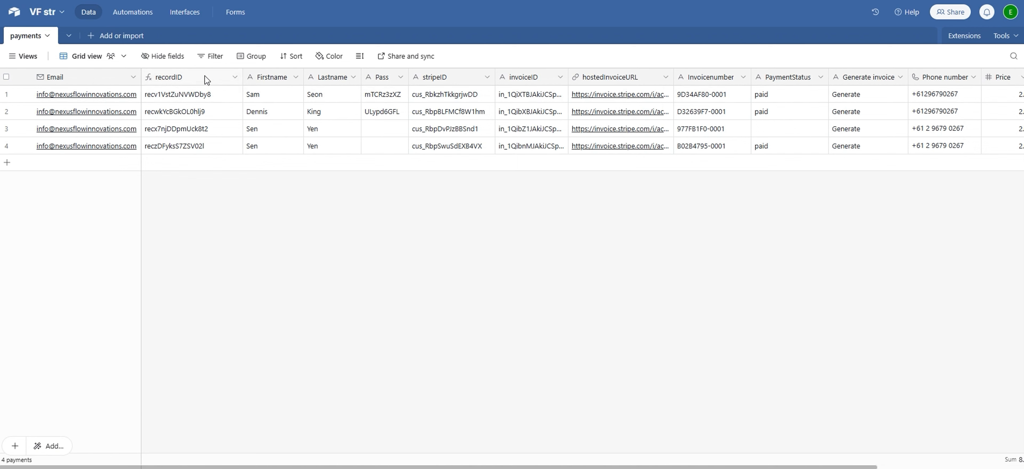
# Browse the field types available for the recordID field and close its settings.
pyautogui.doubleClick(198, 83)
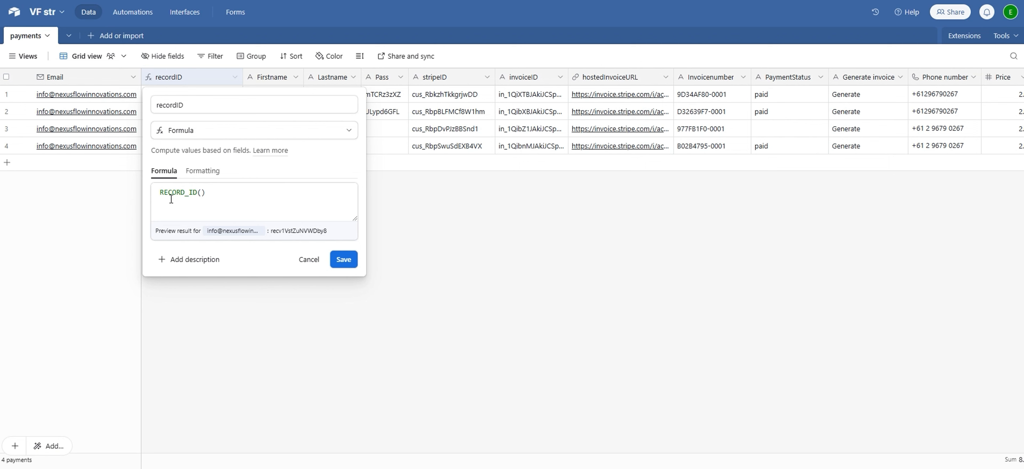
pyautogui.click(292, 134)
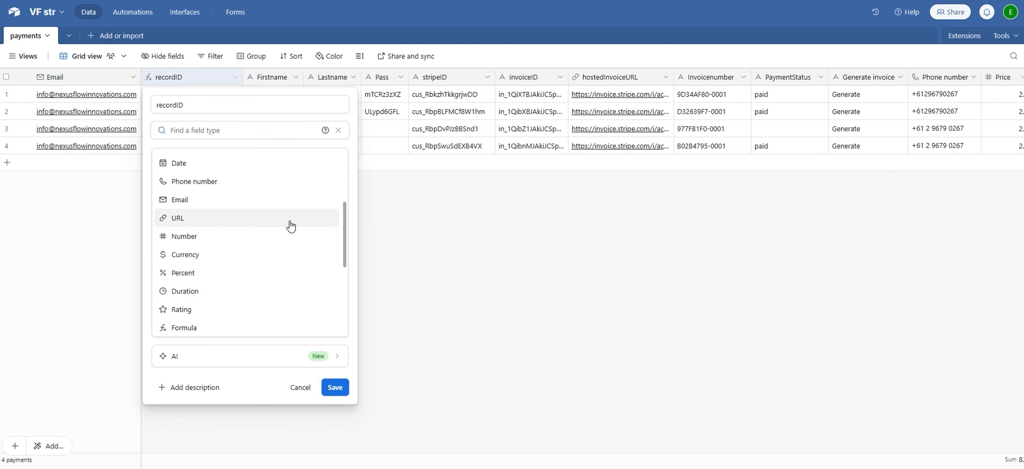
pyautogui.scroll(-5, 189, 207)
pyautogui.scroll(1, 189, 208)
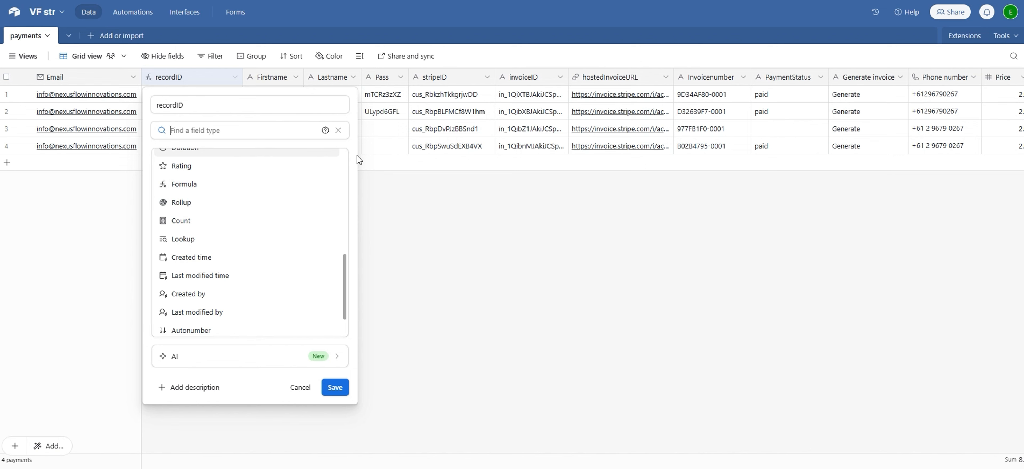
pyautogui.click(367, 276)
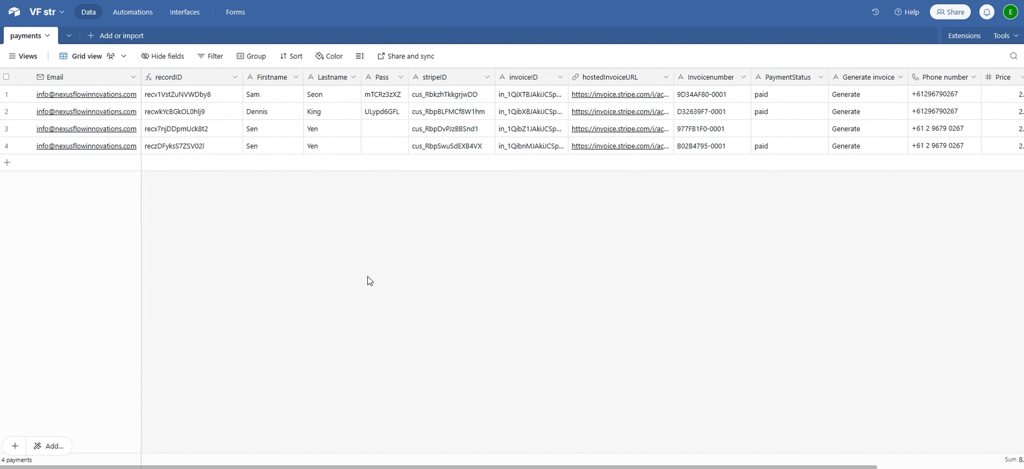
# Review the RECORD_ID() formula of the recordID field once more and cancel the field editor.
pyautogui.doubleClick(194, 81)
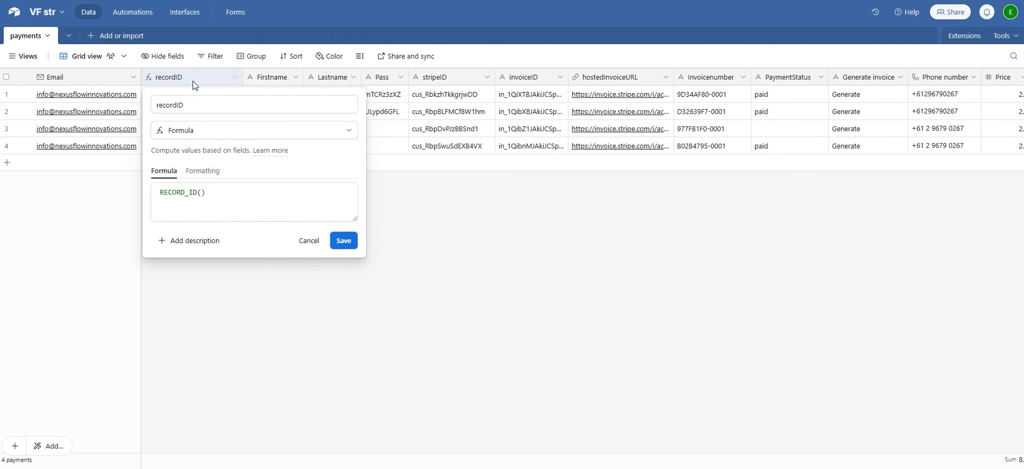
pyautogui.click(204, 194)
pyautogui.click(405, 214)
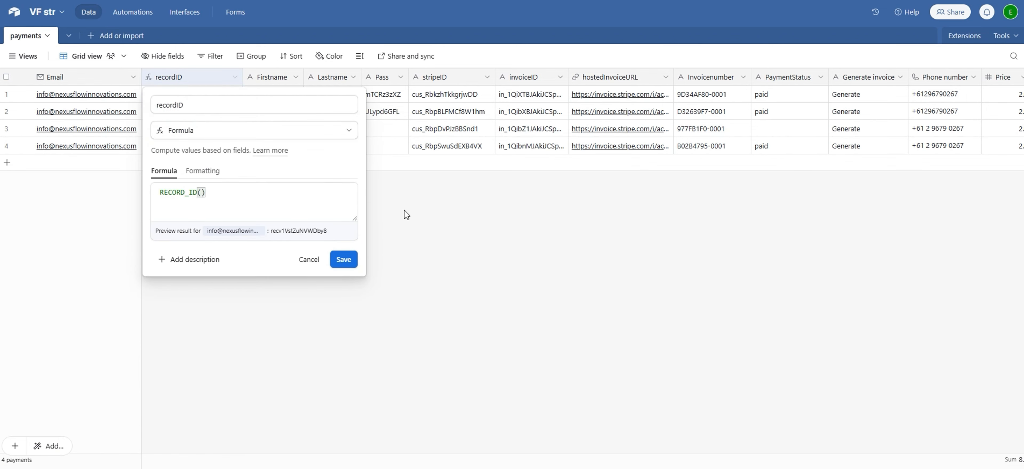
pyautogui.click(309, 259)
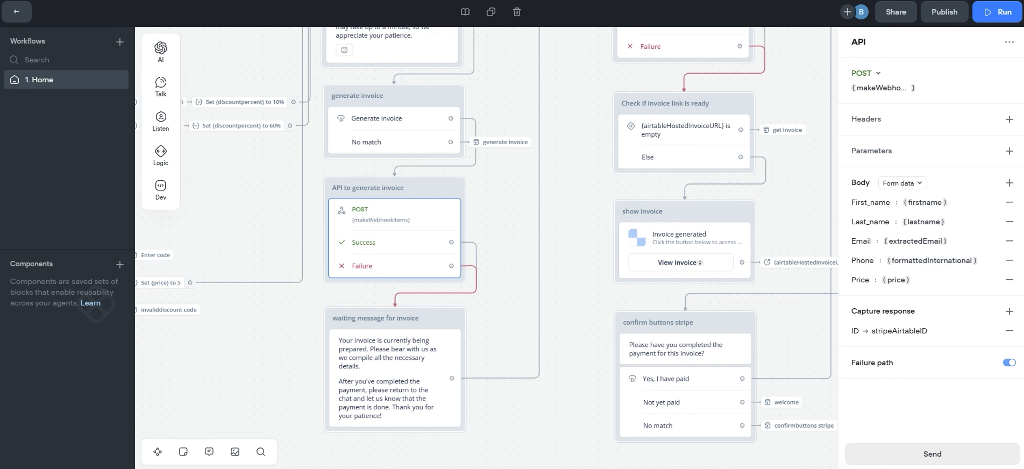
# Copy the Custom webhook's address from Make, and leave the Voiceflow canvas for the agent's workflows overview.
pyautogui.click(882, 89)
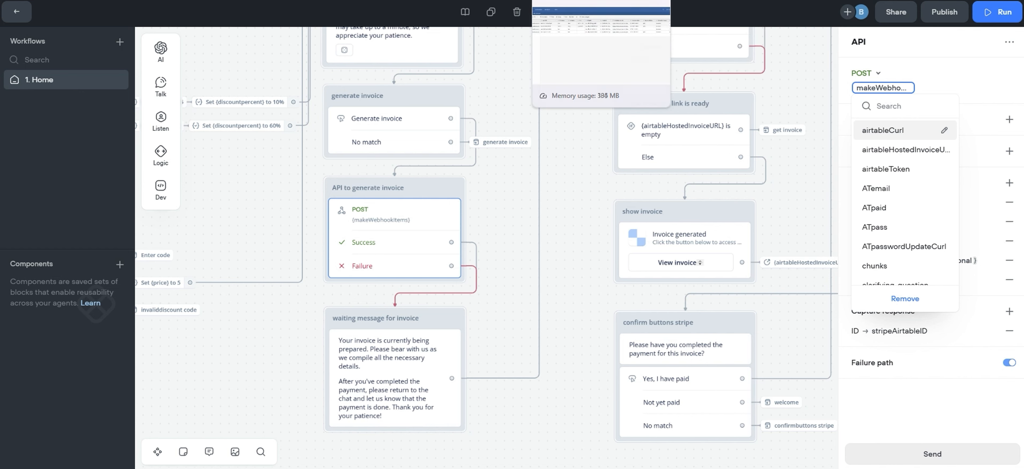
pyautogui.click(781, 0)
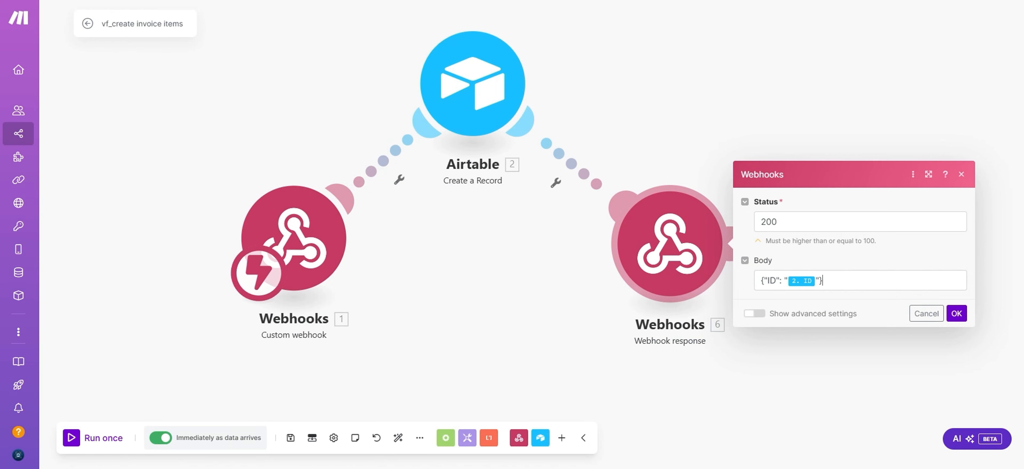
pyautogui.click(483, 310)
pyautogui.click(307, 261)
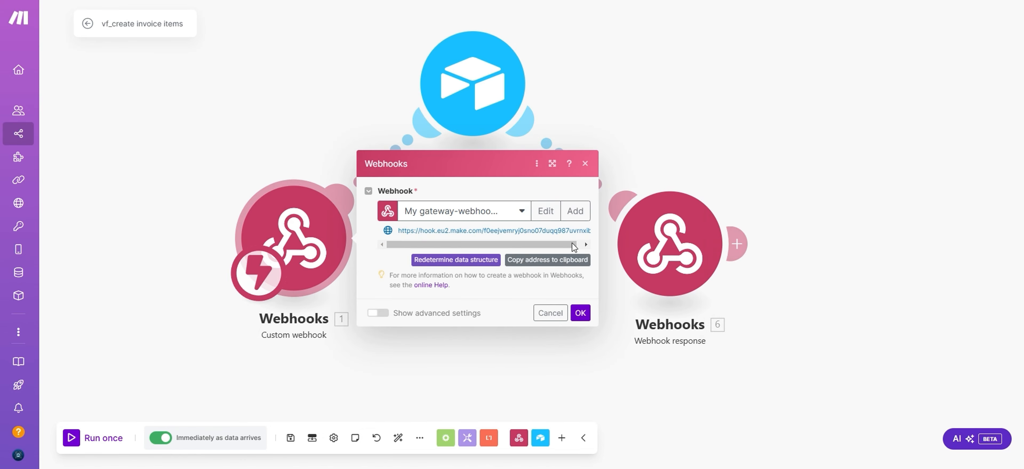
pyautogui.click(561, 258)
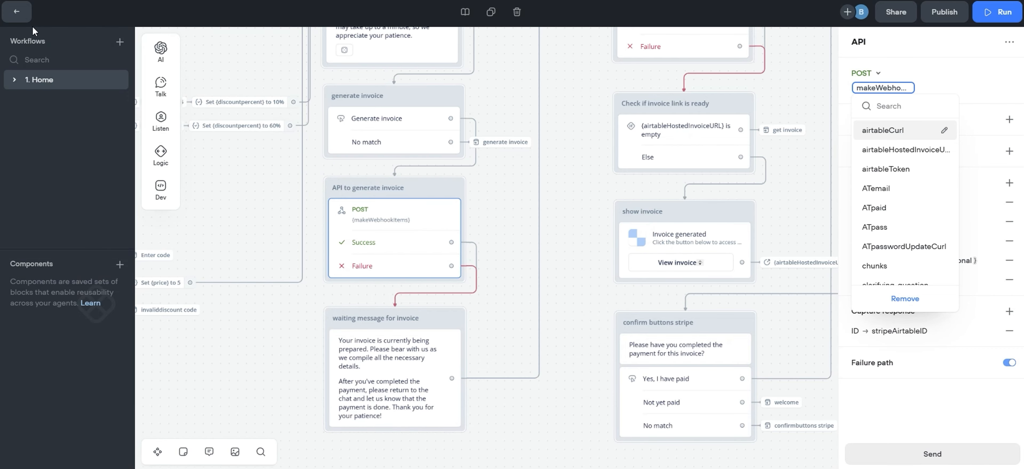
pyautogui.click(16, 12)
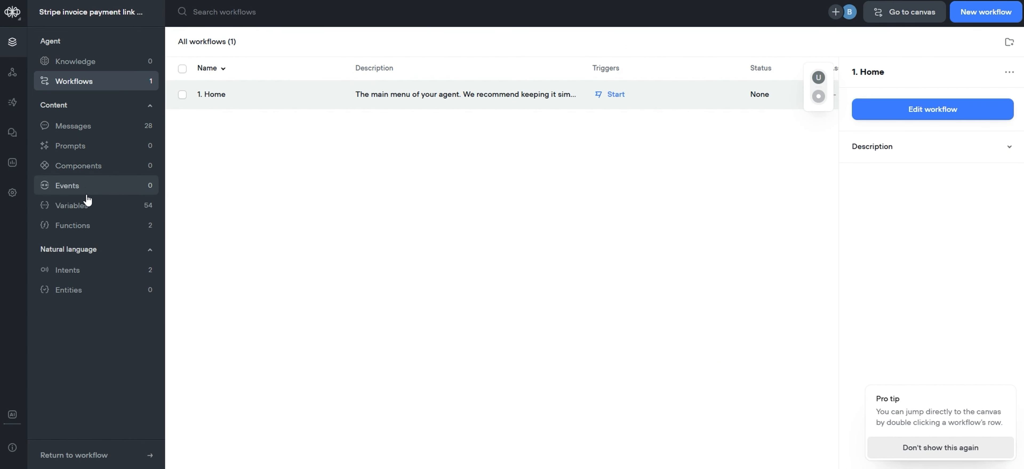
# Find the makeWebhookItems variable in the agent's variables list, review the webhook address in its default value, and close its details.
pyautogui.click(71, 205)
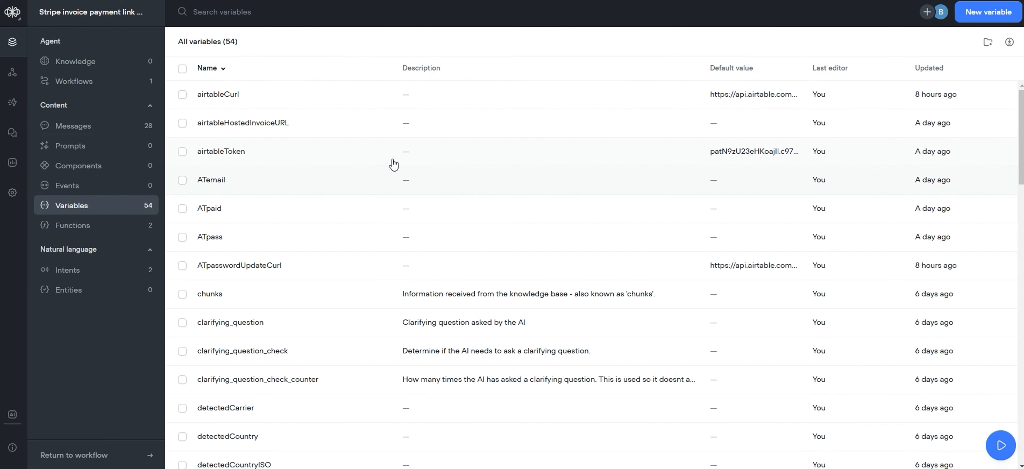
pyautogui.scroll(-4, 405, 156)
pyautogui.scroll(-6, 406, 159)
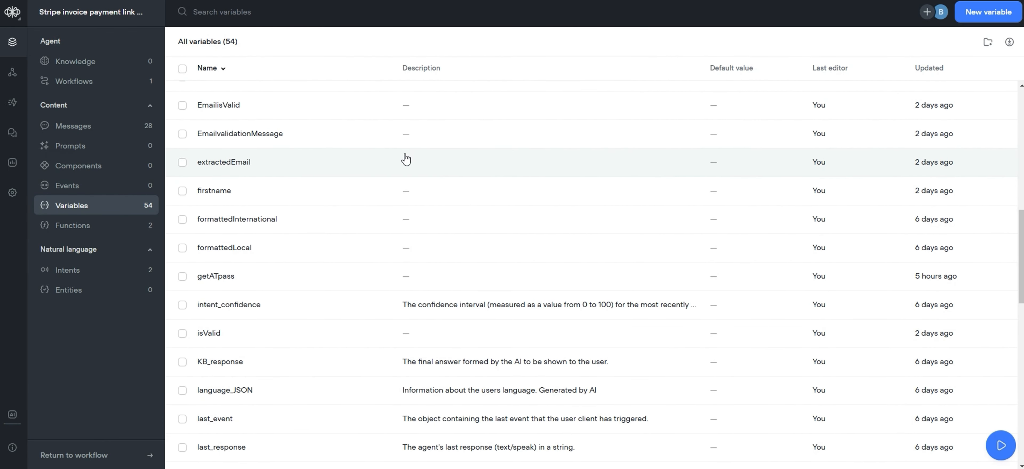
pyautogui.scroll(-5, 405, 159)
pyautogui.click(708, 338)
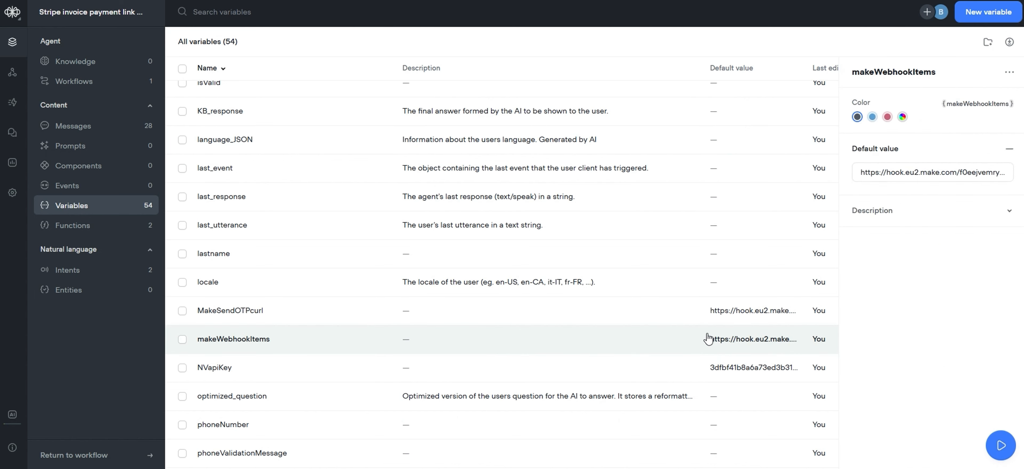
pyautogui.click(908, 175)
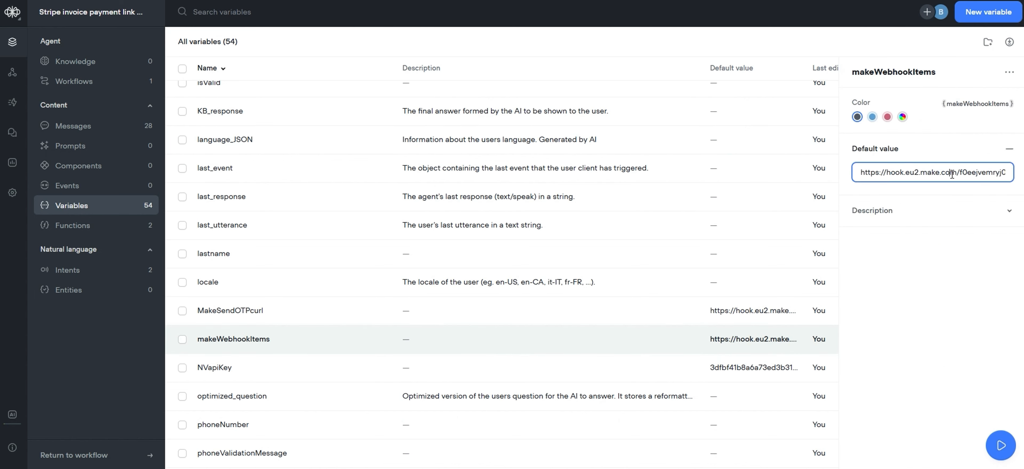
pyautogui.moveTo(952, 175); pyautogui.dragTo(1003, 175)
pyautogui.click(974, 178)
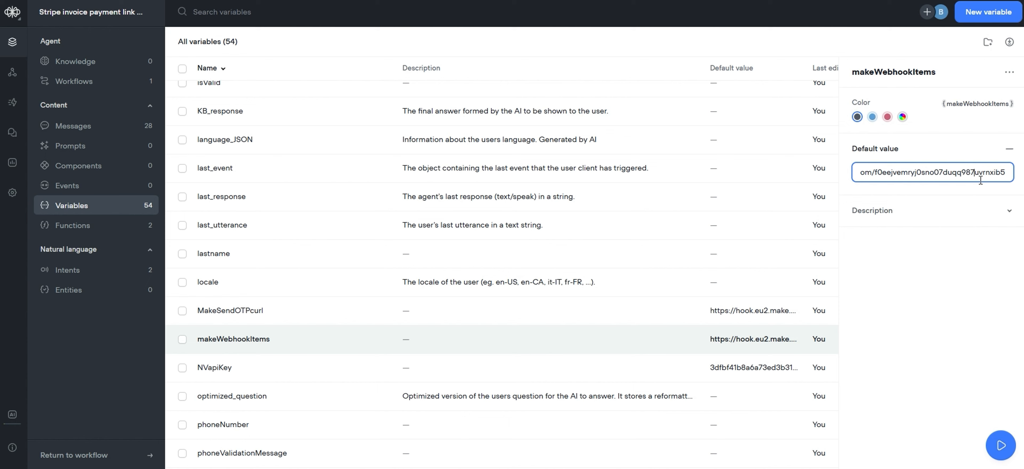
pyautogui.click(887, 177)
pyautogui.moveTo(885, 174); pyautogui.dragTo(837, 178)
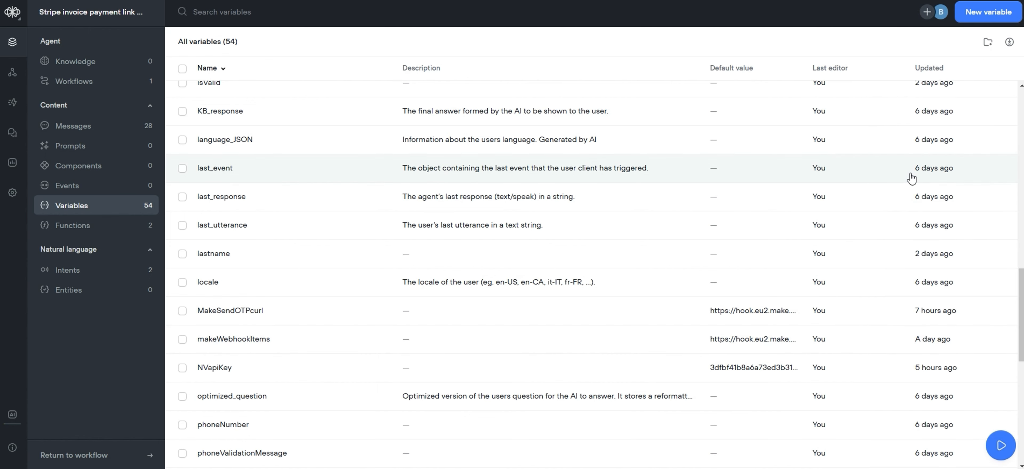
# Go back to the agent's workflows and open the 1. Home workflow on the canvas with nothing selected.
pyautogui.click(67, 80)
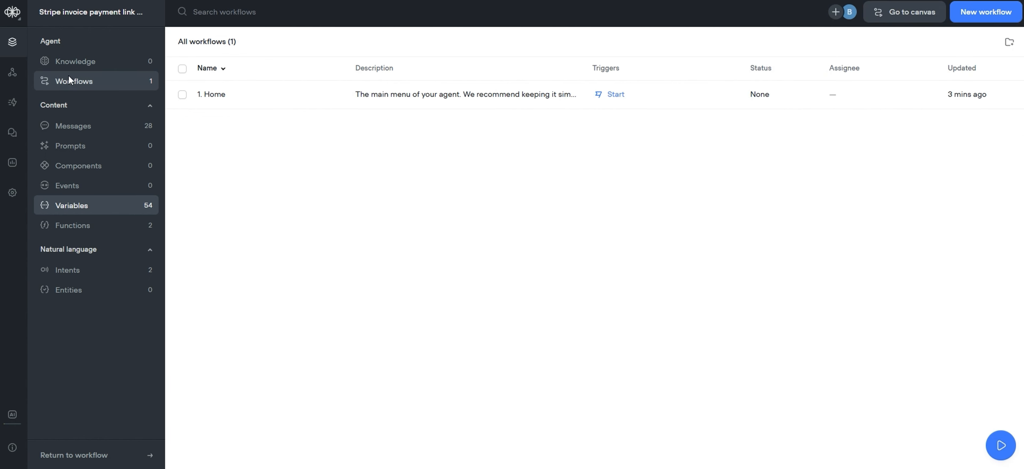
pyautogui.click(299, 99)
pyautogui.doubleClick(299, 100)
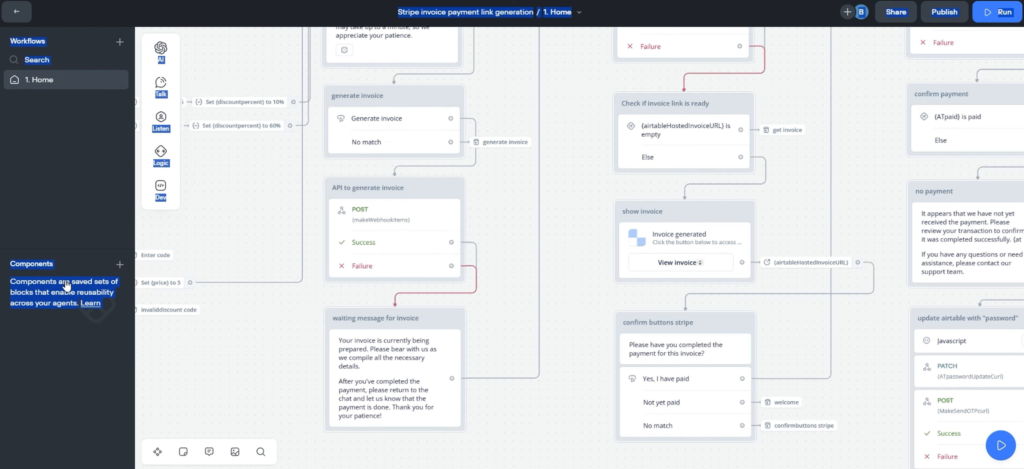
pyautogui.click(35, 293)
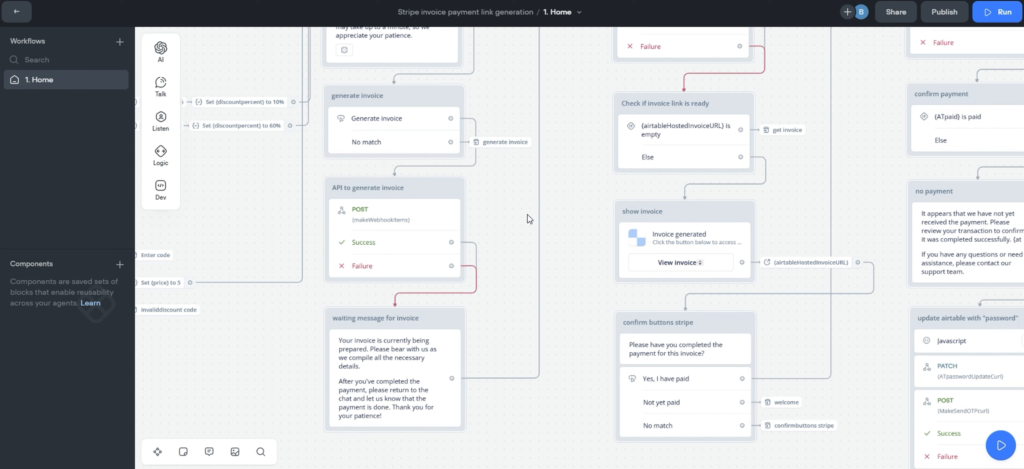
# Start a test send of the POST step in the API to generate invoice block, reusing the last variable values.
pyautogui.click(382, 244)
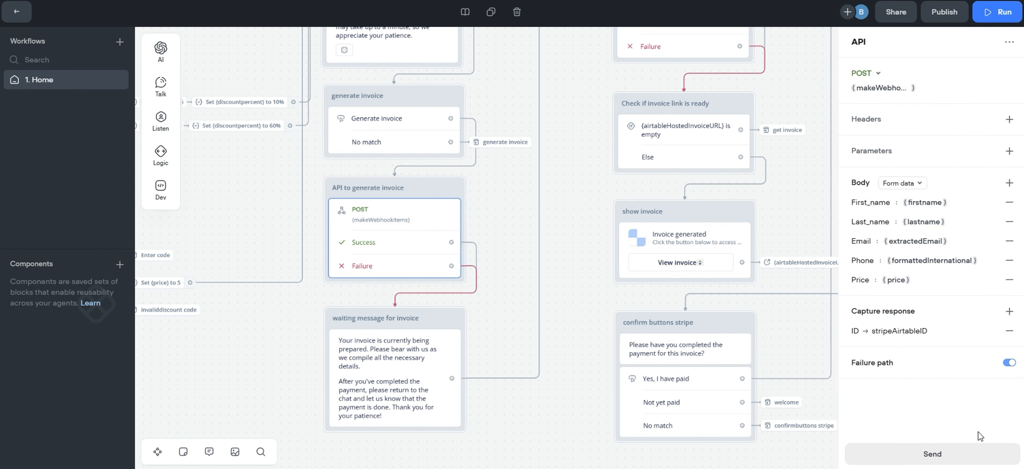
pyautogui.click(940, 454)
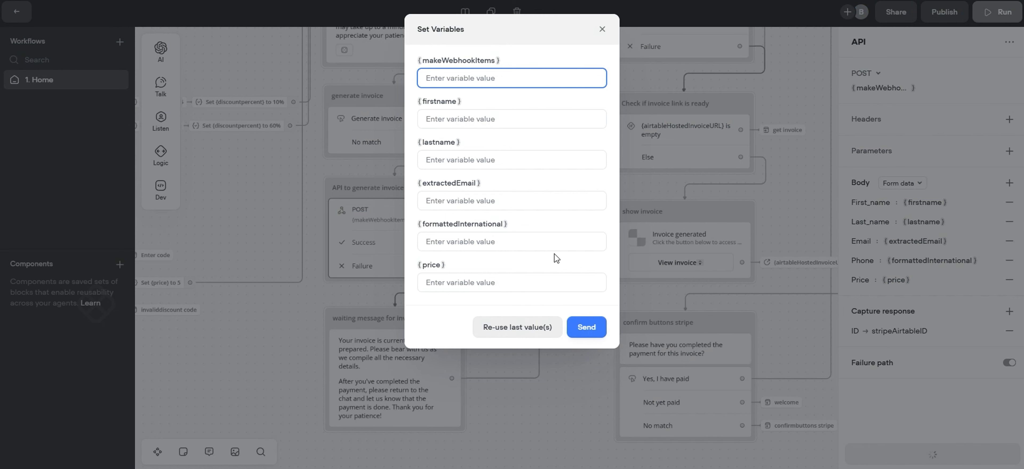
pyautogui.click(500, 336)
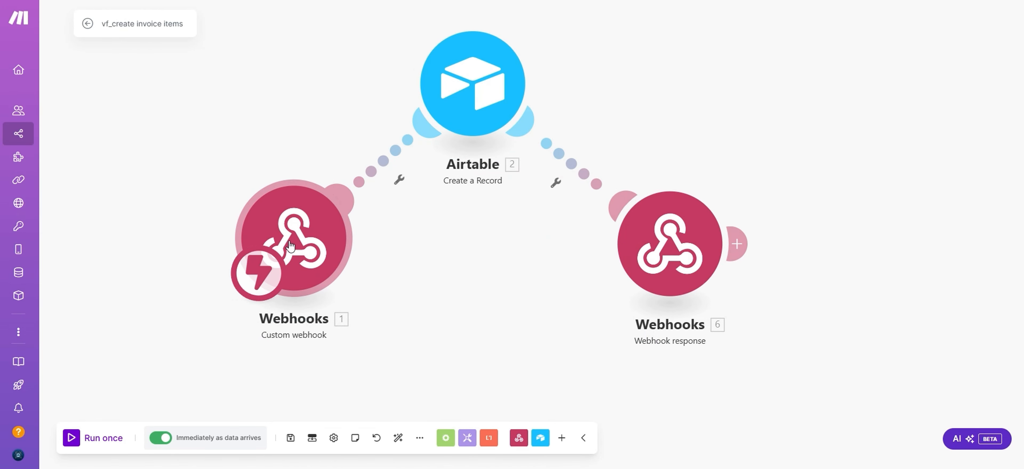
# Run the Custom webhook module in Make, and send the prepared test request from Voiceflow.
pyautogui.rightClick(300, 227)
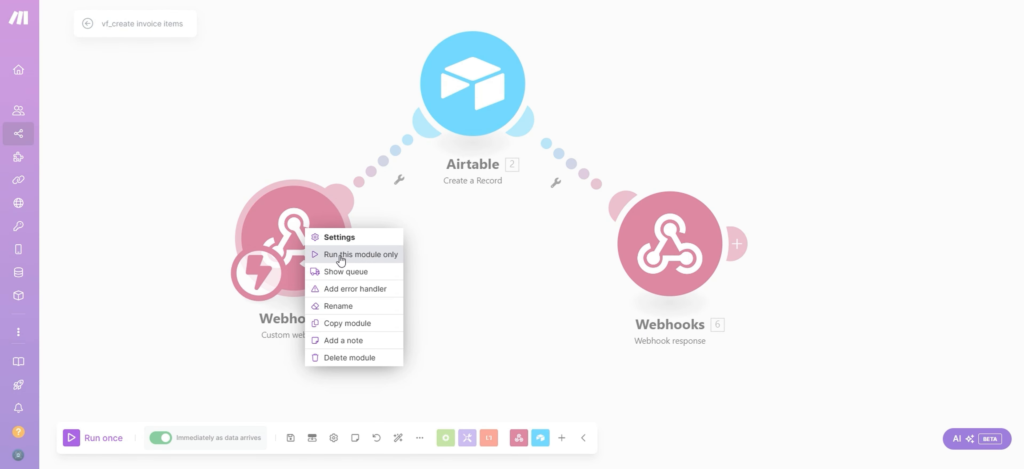
pyautogui.click(356, 254)
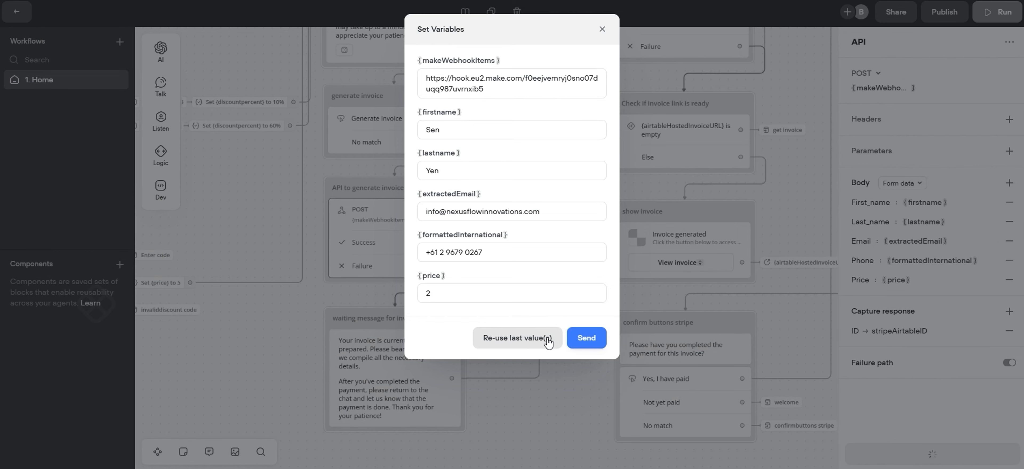
pyautogui.click(597, 337)
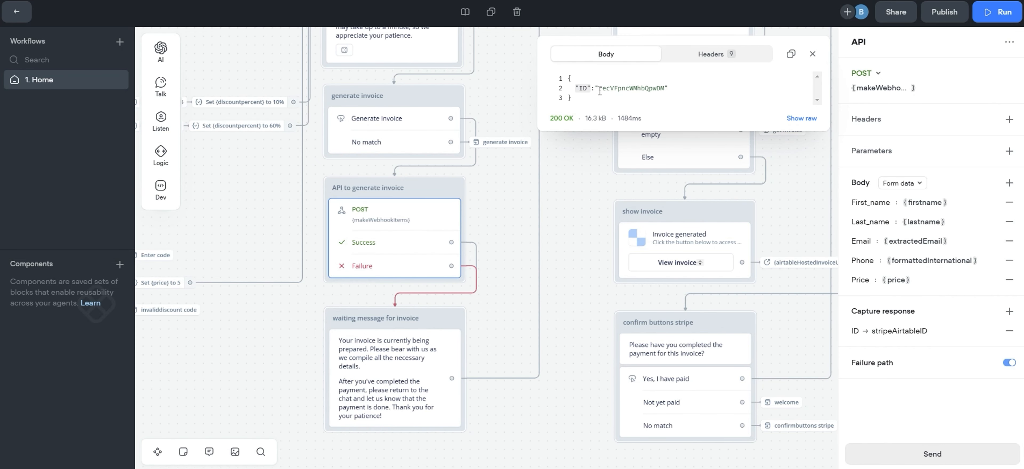
# Compare the ID in the API response with the newest row's recordID in the refreshed Airtable payments table.
pyautogui.moveTo(600, 91); pyautogui.dragTo(662, 88)
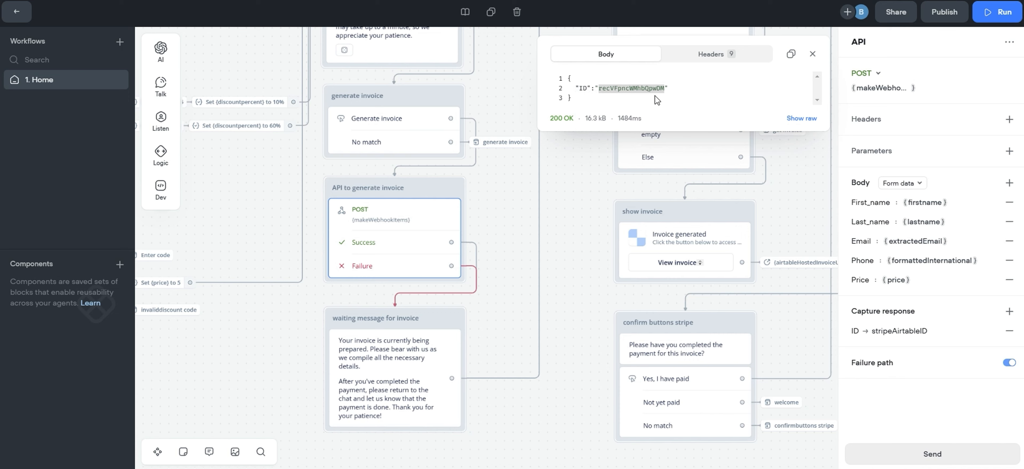
pyautogui.hotkey('ctrl', 'Tab')
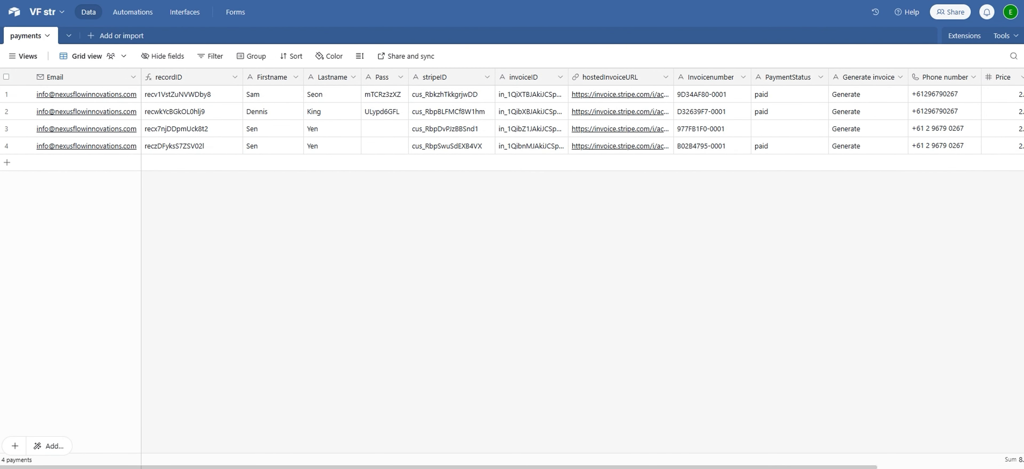
pyautogui.press('F5')
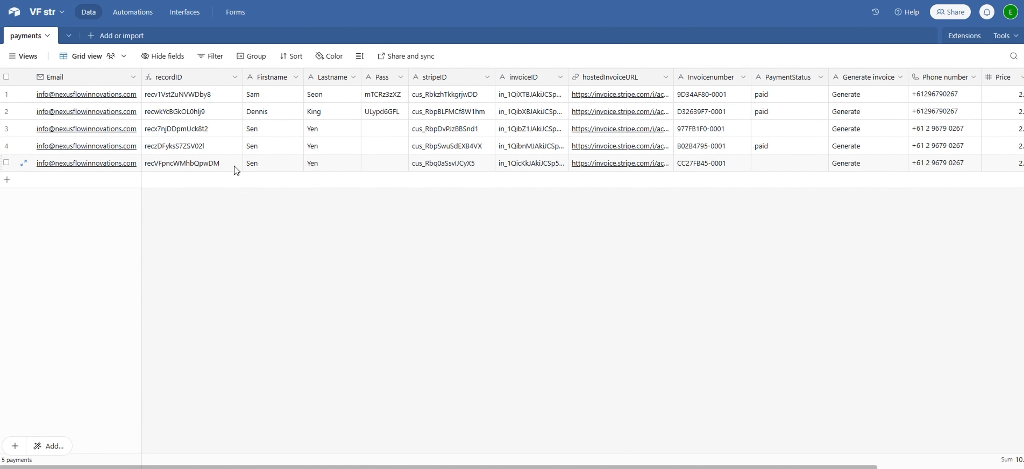
pyautogui.click(220, 162)
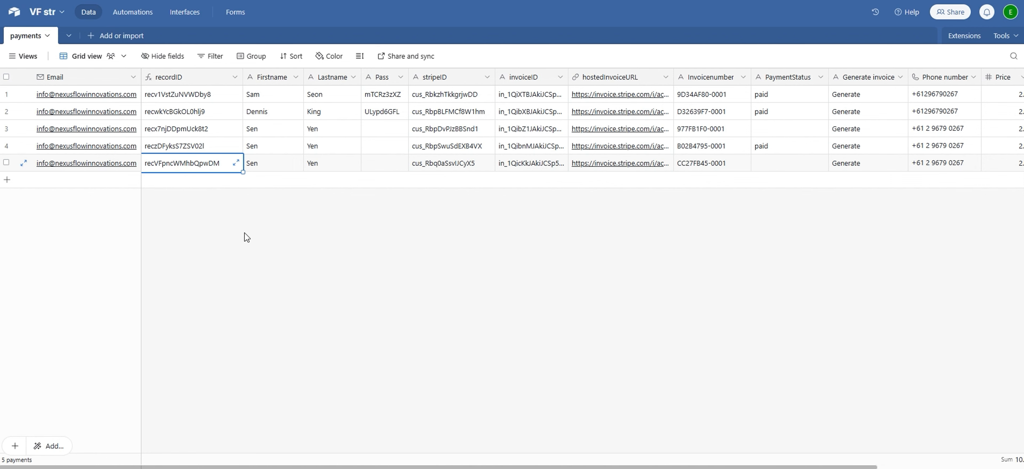
# Examine the newest payments row's stripeID, invoice fields, first name, last name and phone number, glancing at the Make scenario in between.
pyautogui.moveTo(447, 166); pyautogui.dragTo(682, 164)
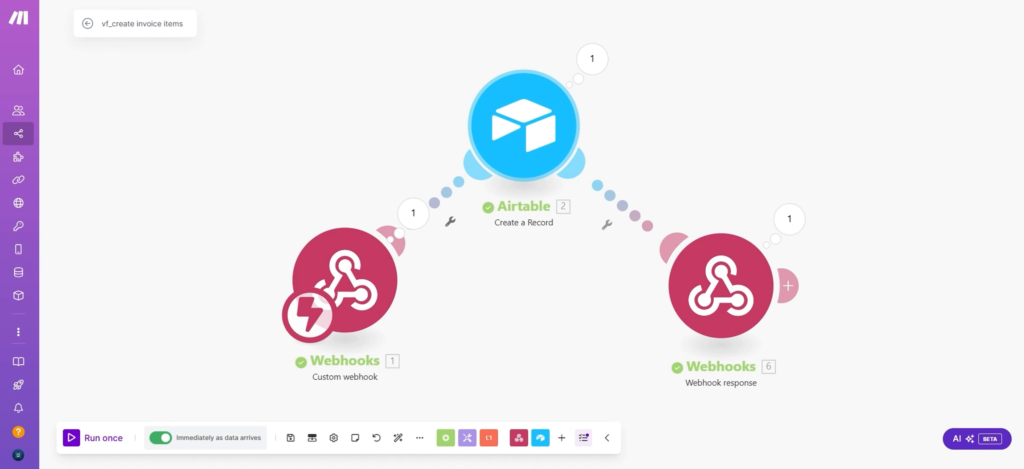
pyautogui.click(60, 0)
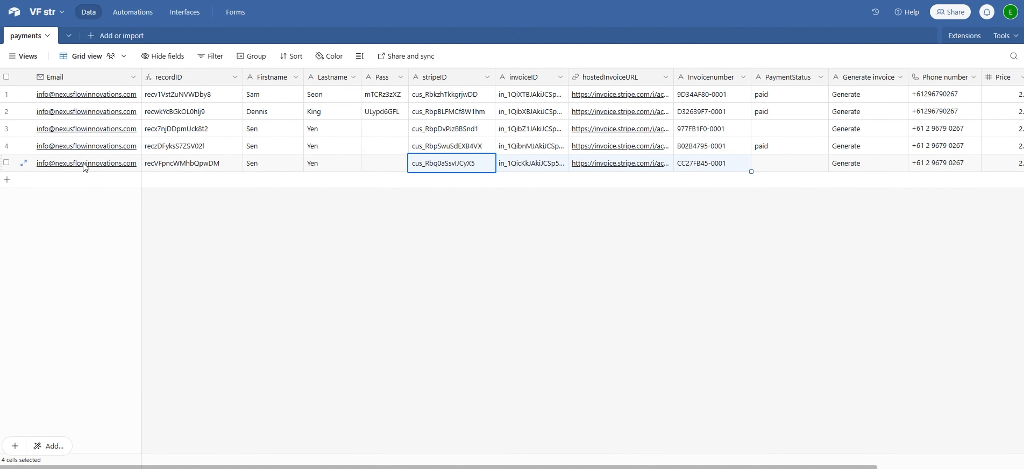
pyautogui.click(276, 163)
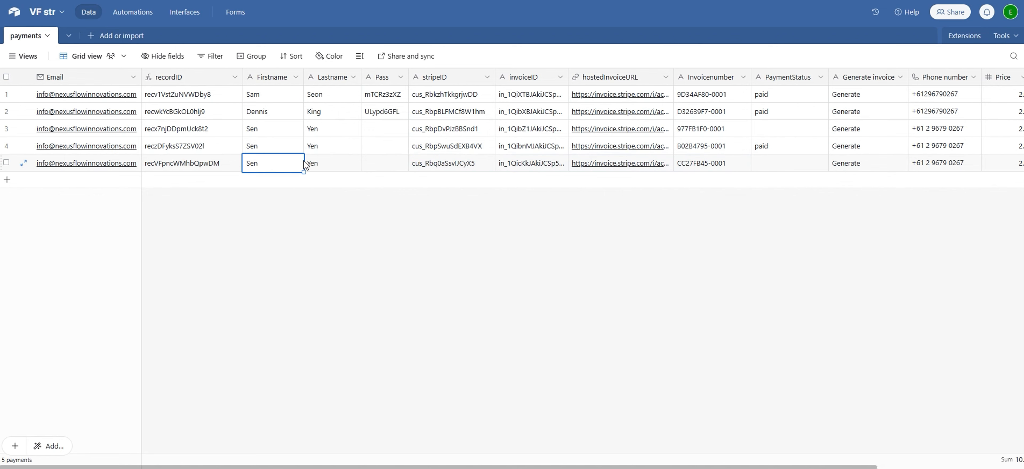
pyautogui.click(320, 165)
pyautogui.hscroll(5, 733, 441)
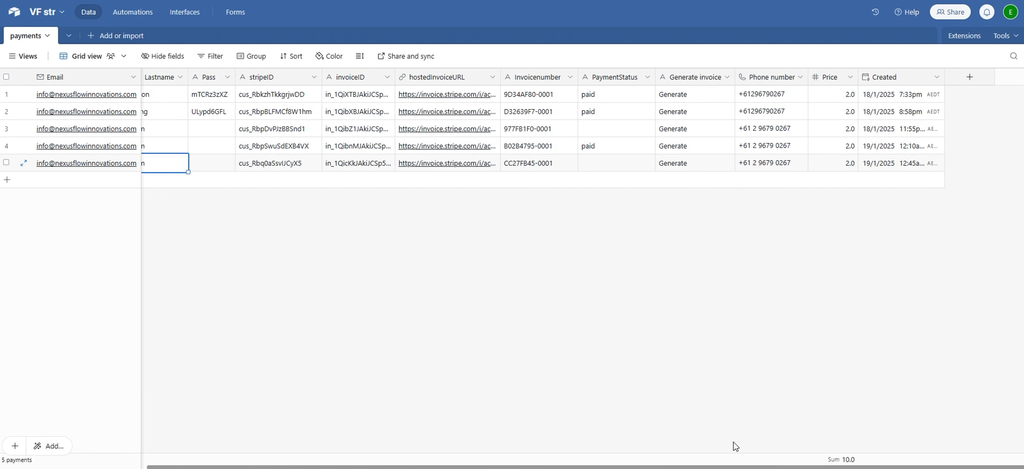
pyautogui.click(775, 165)
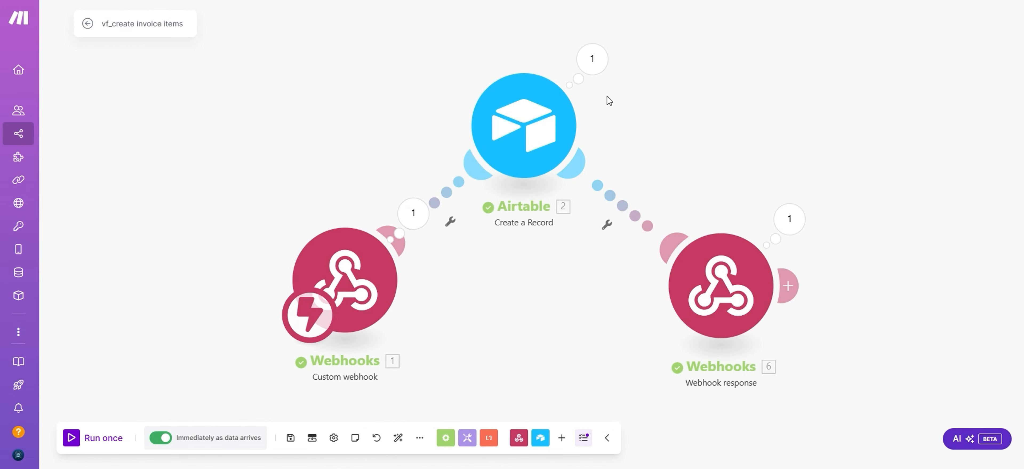
# Inspect the Airtable Create a Record and Webhook response outputs of the latest scenario run in Make.
pyautogui.click(593, 60)
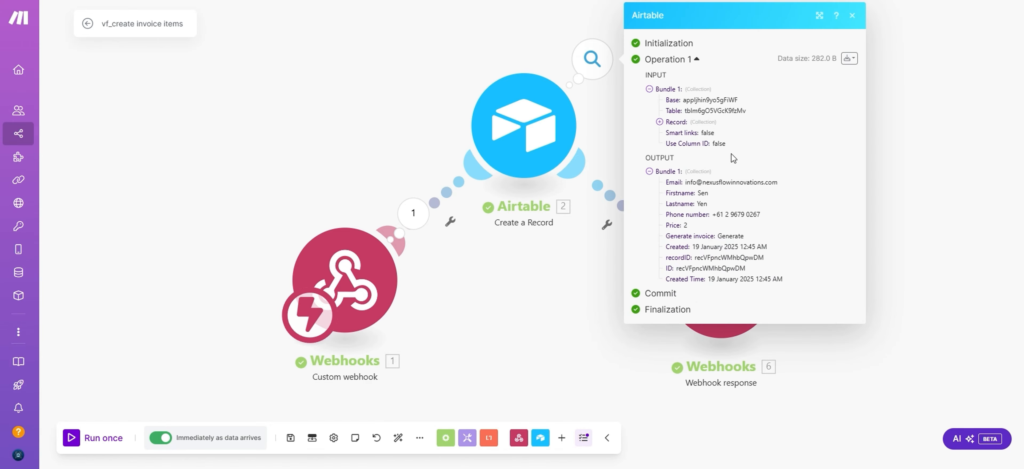
pyautogui.click(936, 147)
pyautogui.click(798, 216)
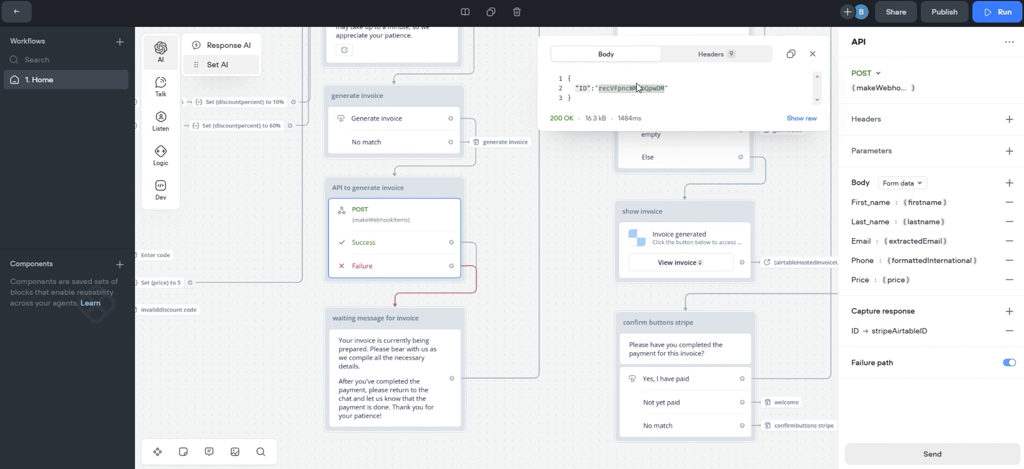
# In Voiceflow, look up the stripeAirtableID variable as the capture target for the response's ID, and close the variable list.
pyautogui.click(581, 88)
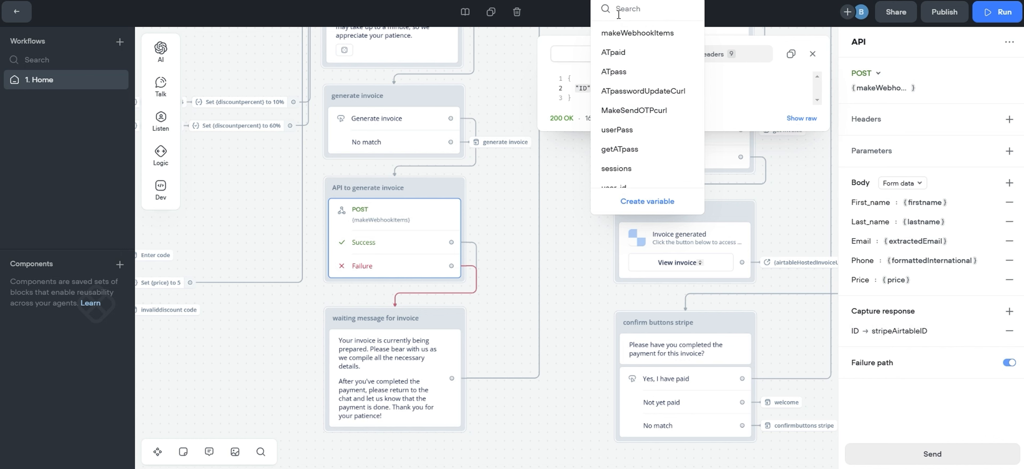
pyautogui.write('STRI')
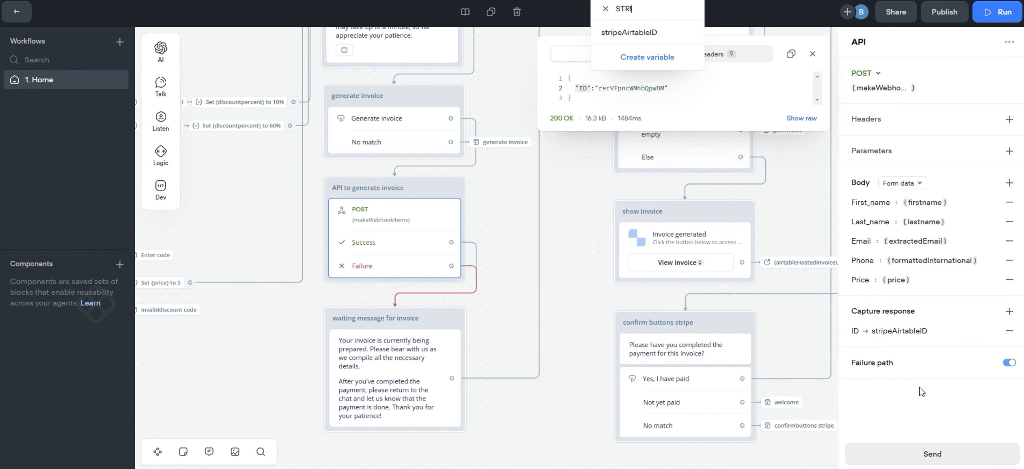
pyautogui.click(918, 399)
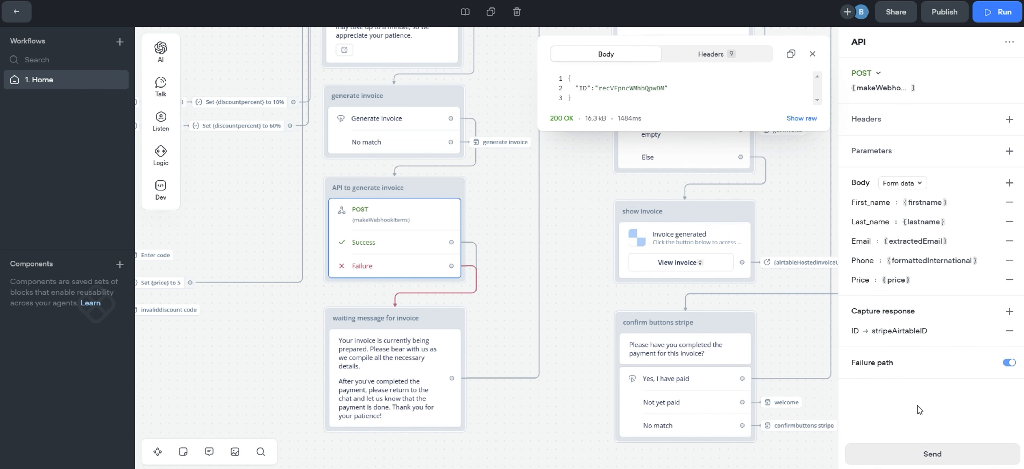
# Close the API response and reopen the settings of the POST step in the API to generate invoice block.
pyautogui.click(581, 225)
pyautogui.moveTo(517, 336); pyautogui.dragTo(430, 389)
pyautogui.click(280, 296)
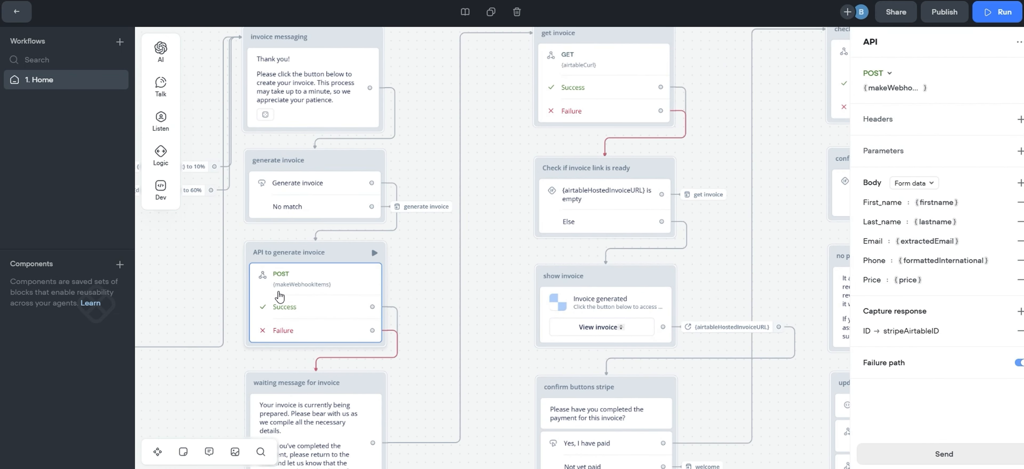
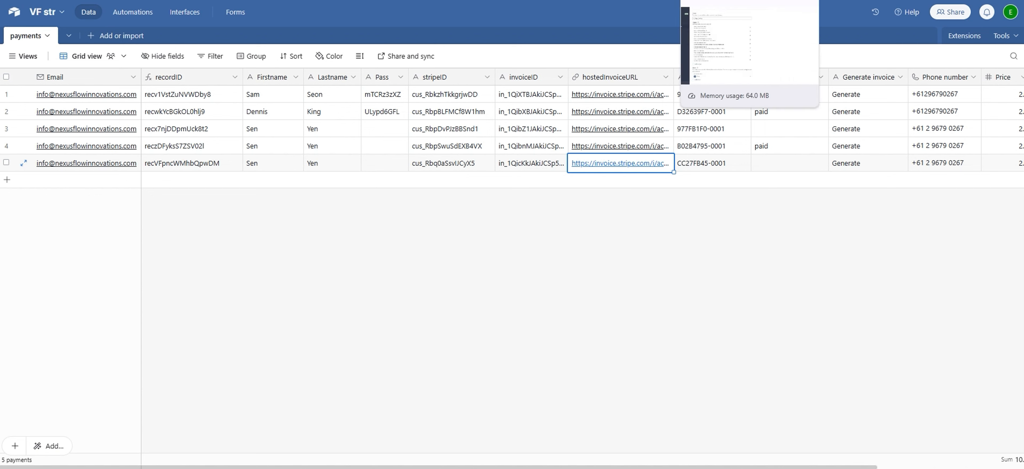
# In Make, leave the vf_create invoice items scenario and open the vf_stripe sending invoice scenario for editing.
pyautogui.click(789, 0)
pyautogui.click(584, 333)
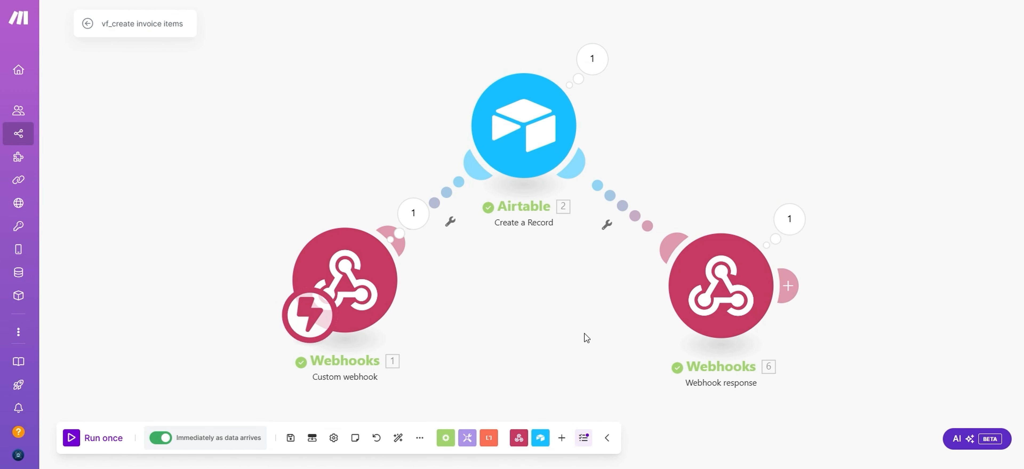
pyautogui.click(86, 25)
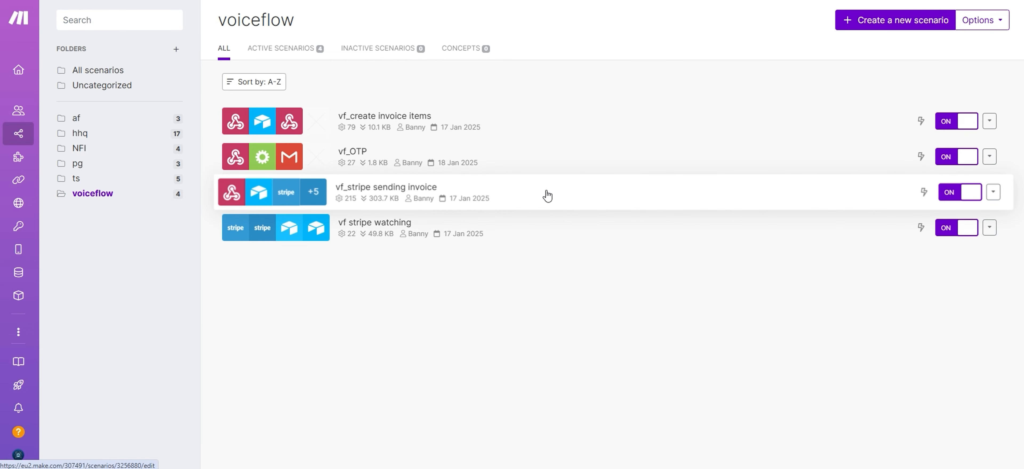
pyautogui.click(547, 195)
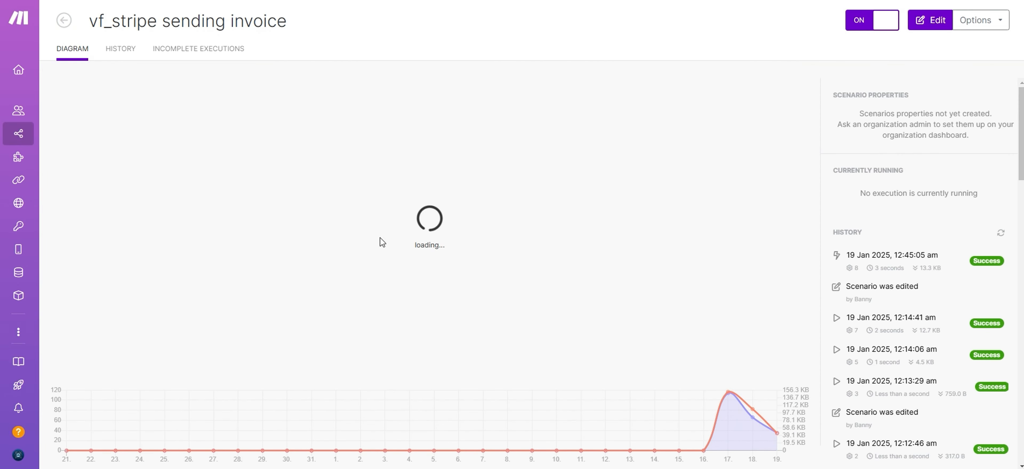
pyautogui.click(179, 227)
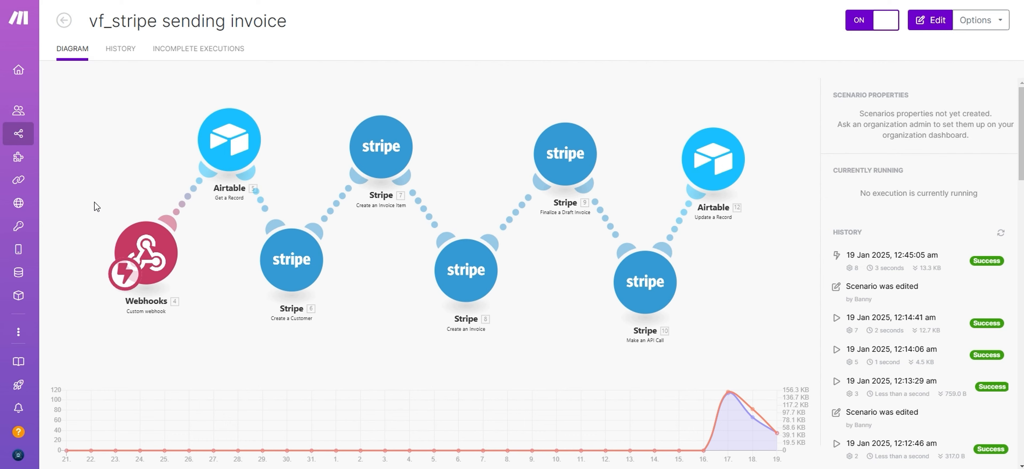
pyautogui.moveTo(107, 214); pyautogui.dragTo(230, 177)
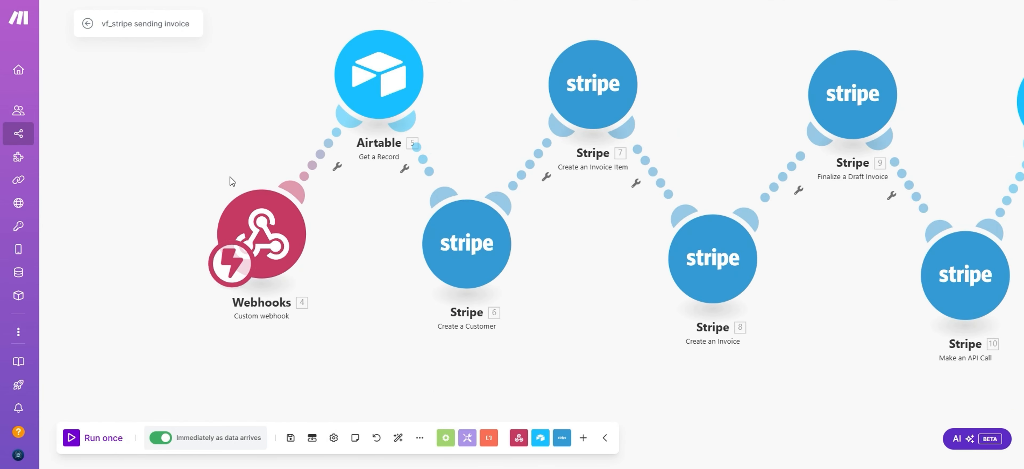
# View the full webhook address in the Custom webhook module that starts the scenario, and close its settings.
pyautogui.scroll(3, 213, 203)
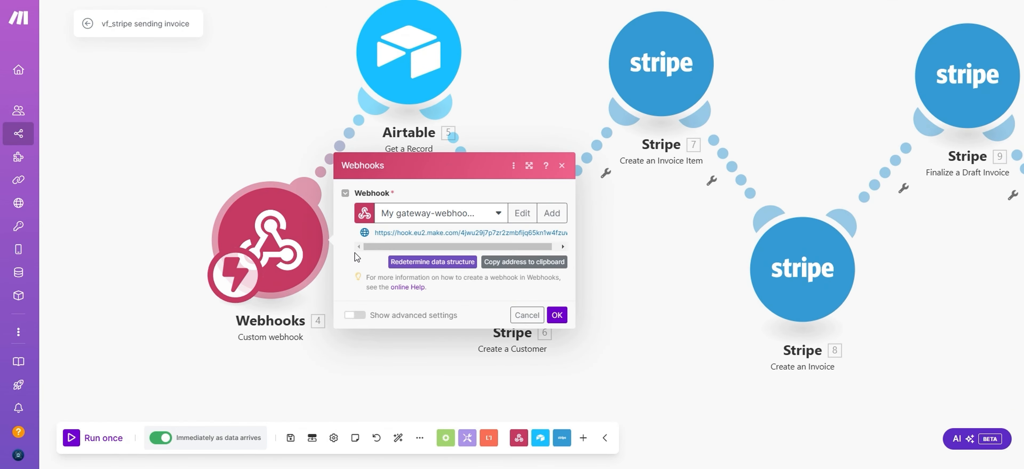
pyautogui.moveTo(464, 247); pyautogui.dragTo(527, 246)
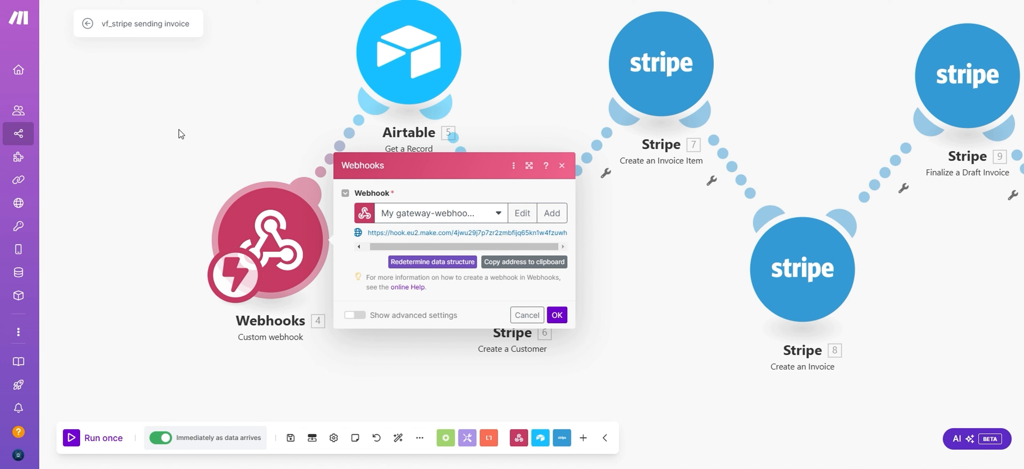
pyautogui.click(188, 136)
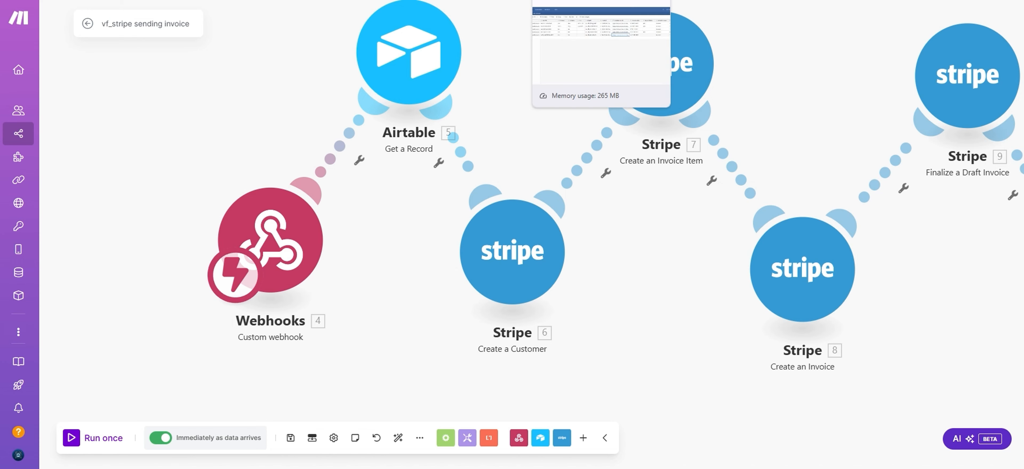
# Switch to Airtable and examine the Generate invoice field of the newest row in the payments table.
pyautogui.click(568, 0)
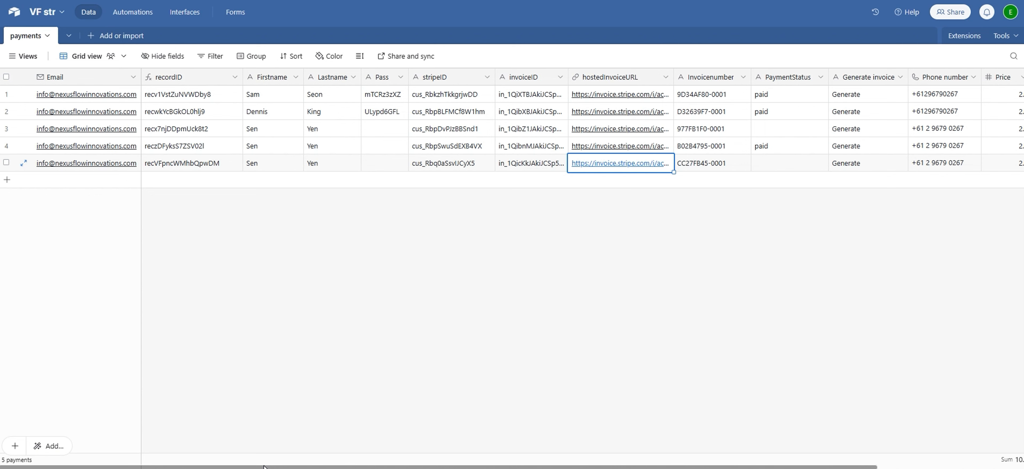
pyautogui.moveTo(263, 465); pyautogui.dragTo(614, 466)
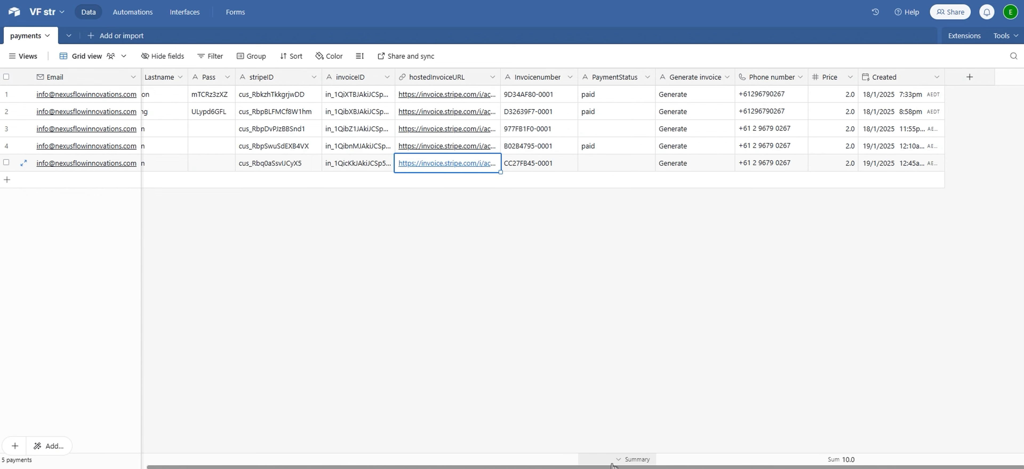
pyautogui.click(682, 163)
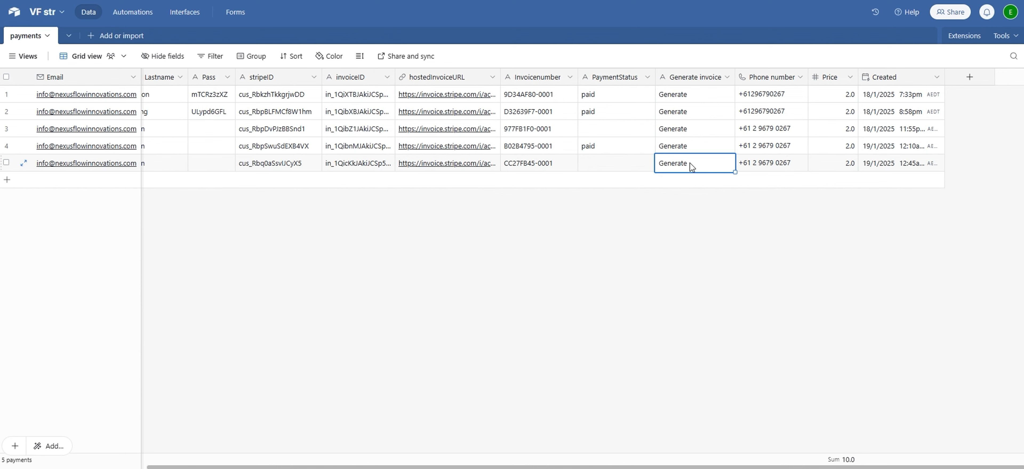
# Inspect the trigger type and matching condition of the Generate invoice automation in Airtable, keeping both as they are.
pyautogui.click(134, 15)
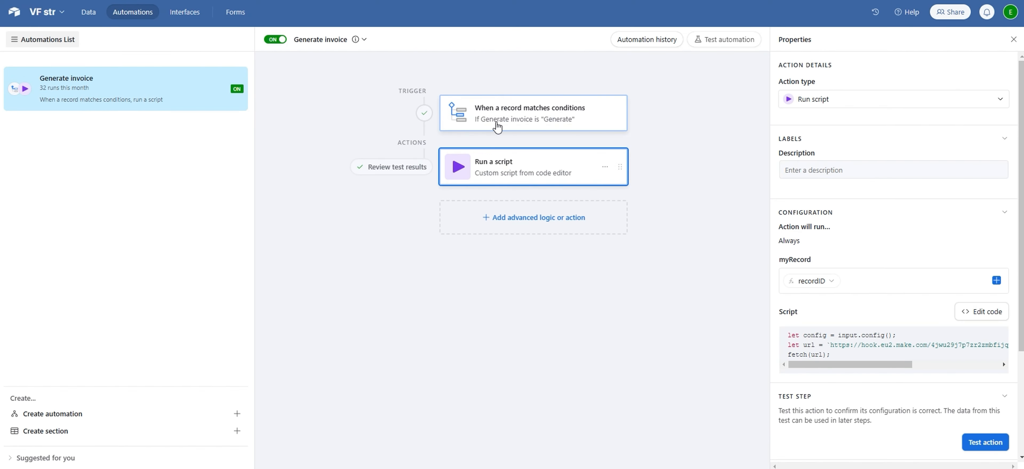
pyautogui.click(498, 124)
pyautogui.click(868, 102)
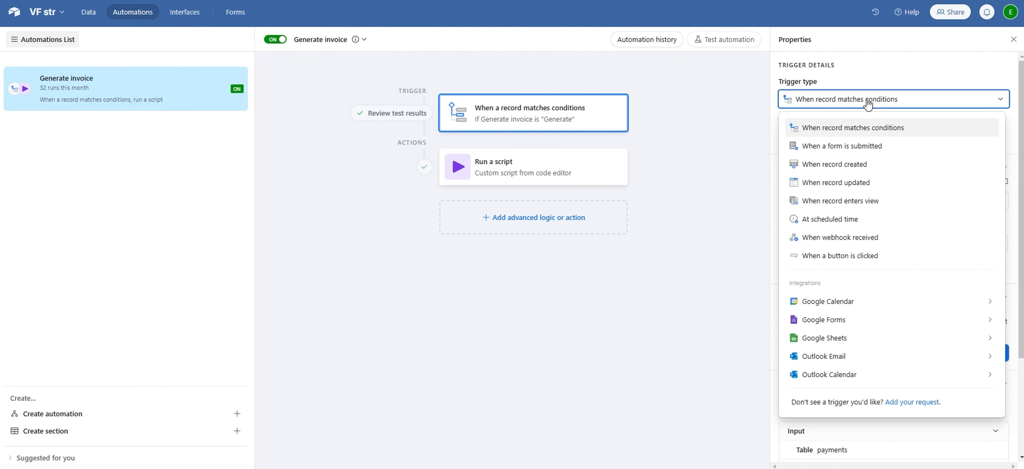
pyautogui.click(827, 53)
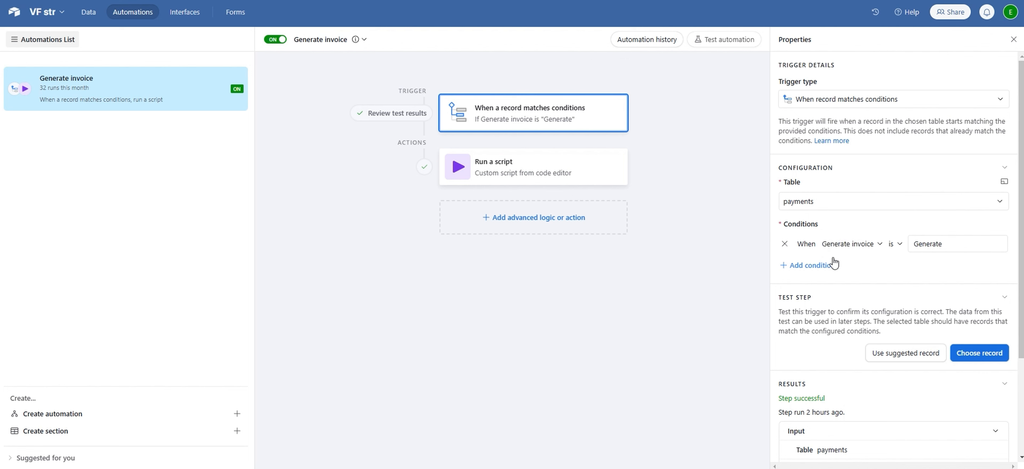
pyautogui.click(927, 248)
# Compare the trigger's Generate condition with the payments table's Generate invoice column, and view the Custom webhook settings in Make.
pyautogui.click(87, 15)
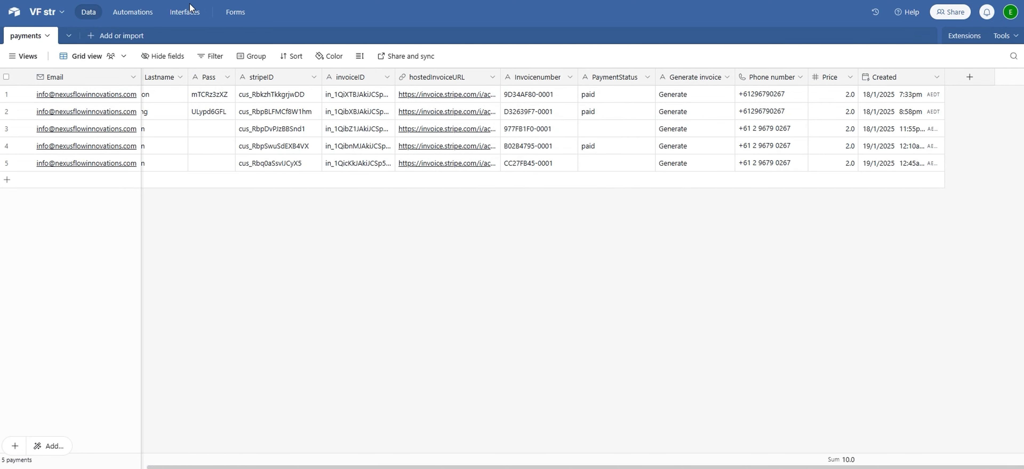
pyautogui.click(137, 12)
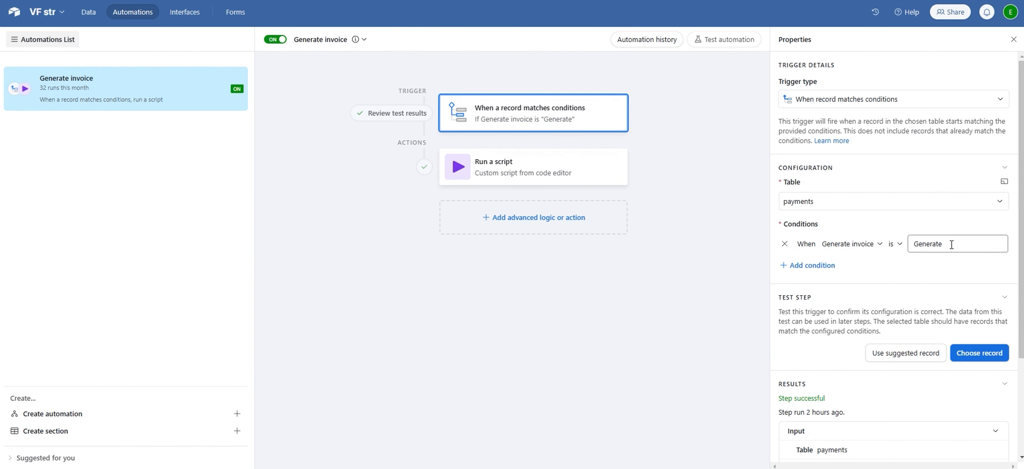
pyautogui.moveTo(951, 244); pyautogui.dragTo(912, 247)
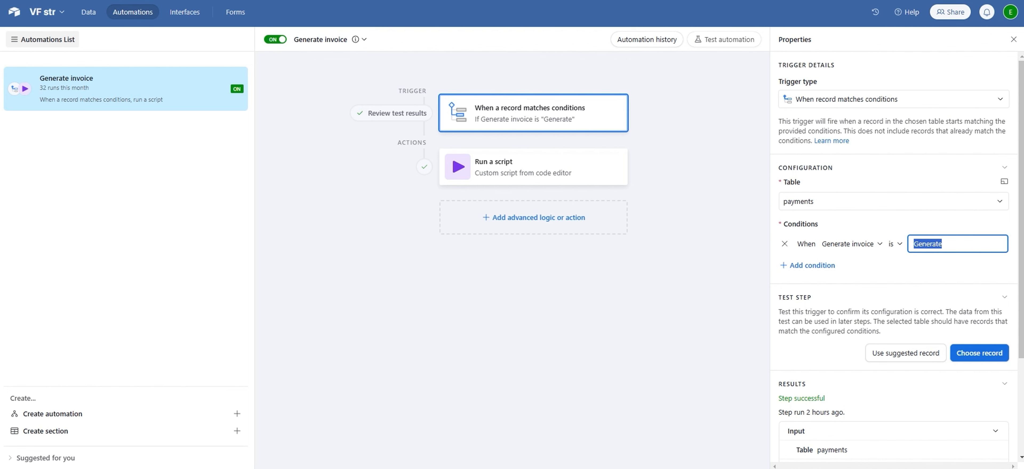
pyautogui.click(962, 244)
pyautogui.moveTo(952, 244); pyautogui.dragTo(923, 243)
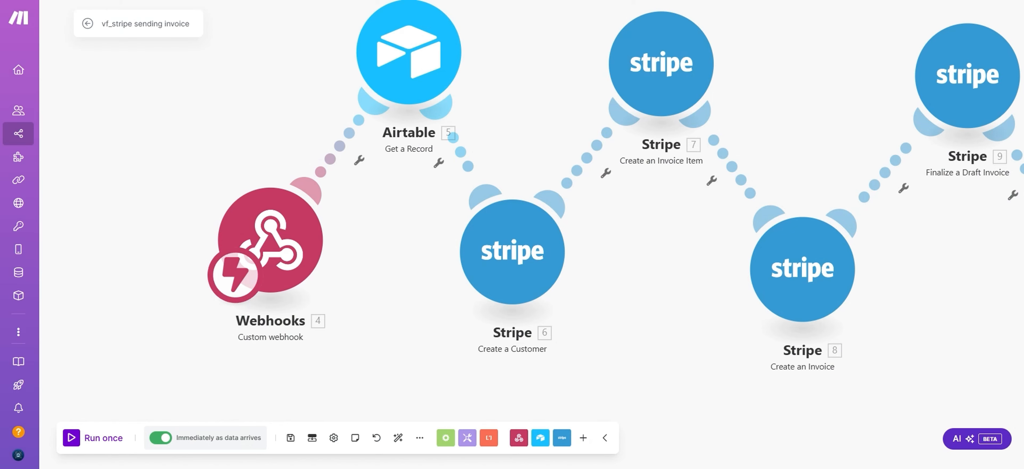
pyautogui.click(248, 257)
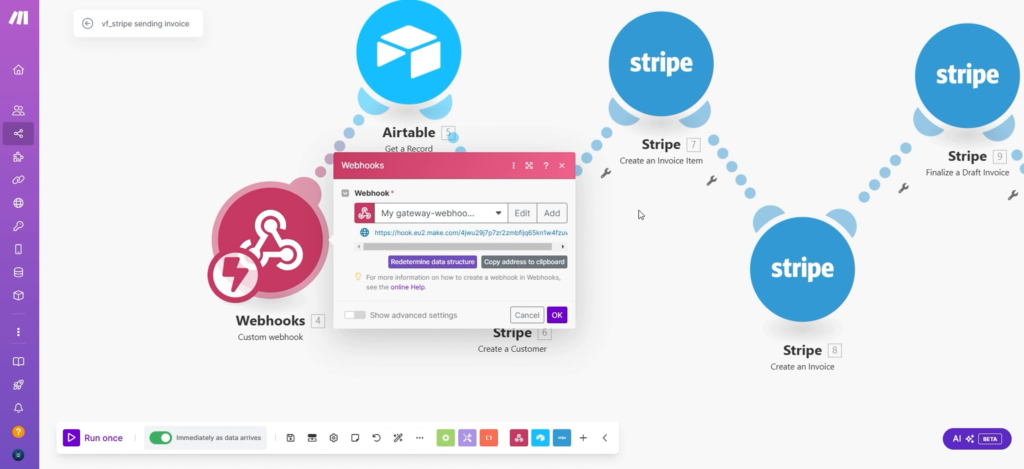
pyautogui.click(680, 289)
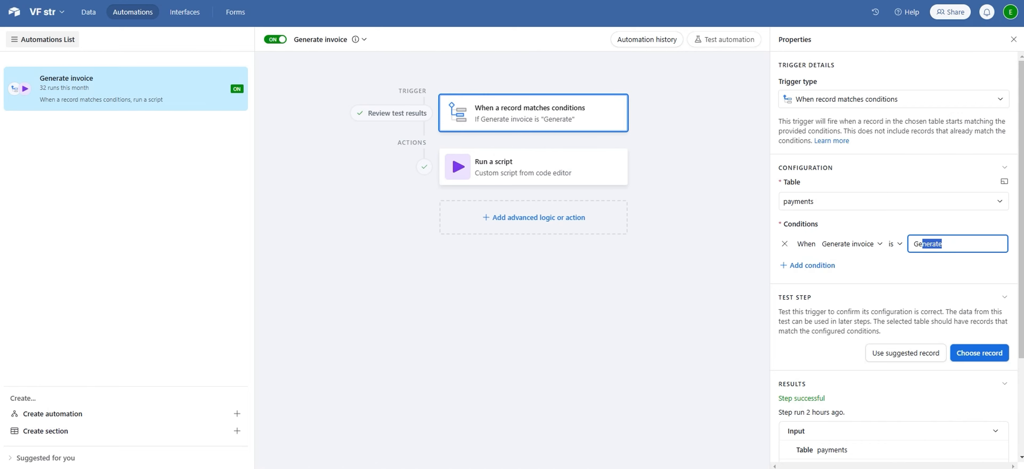
# Back in Airtable, test the Generate invoice trigger with the last record in the list of matching payments records.
pyautogui.scroll(3, 913, 241)
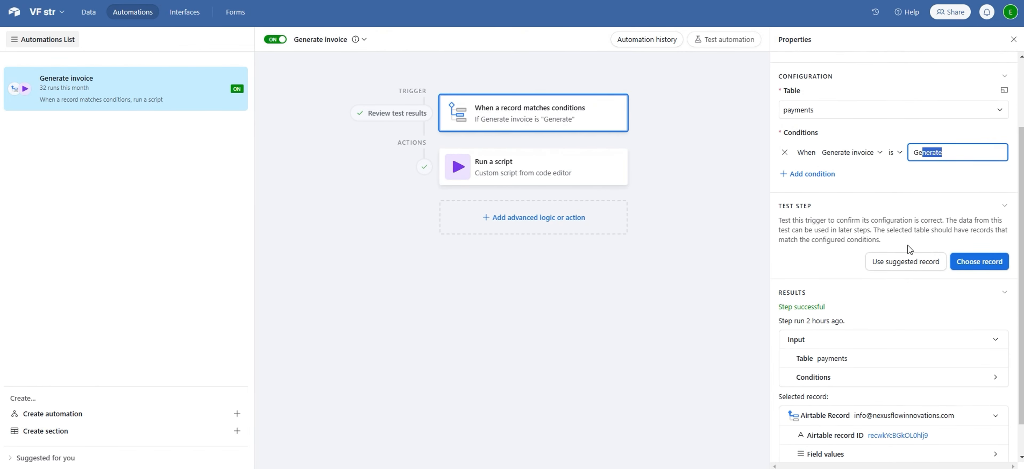
pyautogui.click(936, 221)
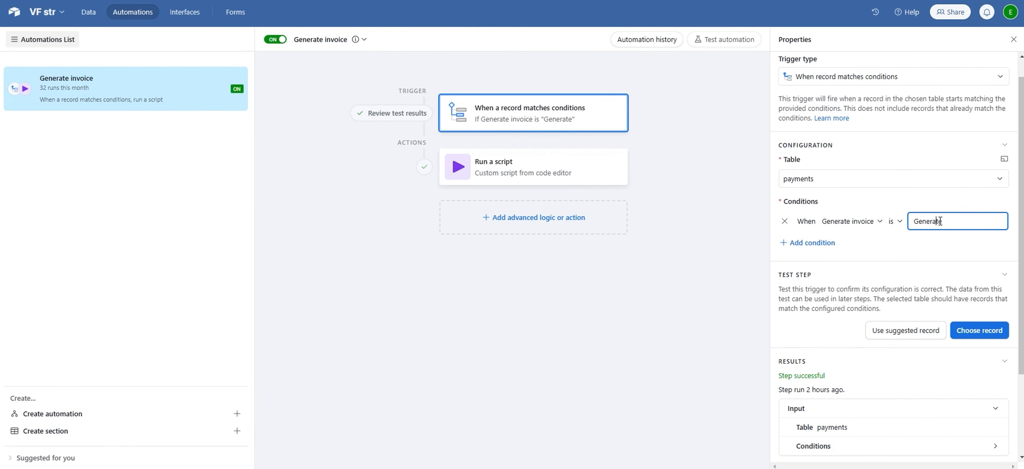
pyautogui.scroll(-3, 880, 238)
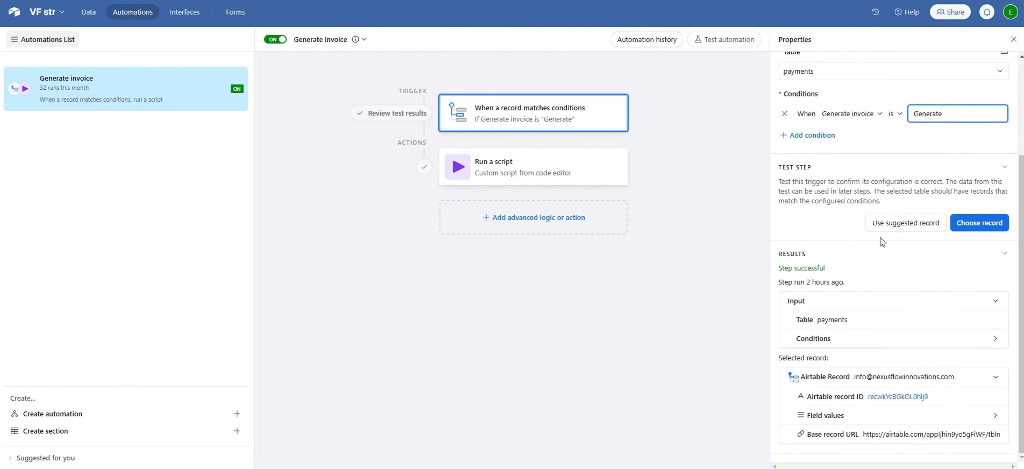
pyautogui.click(964, 228)
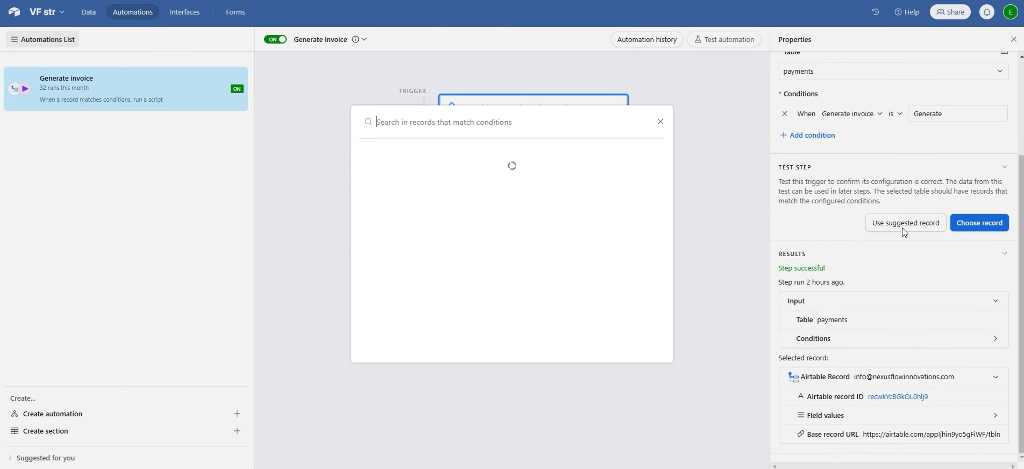
pyautogui.scroll(-2, 476, 205)
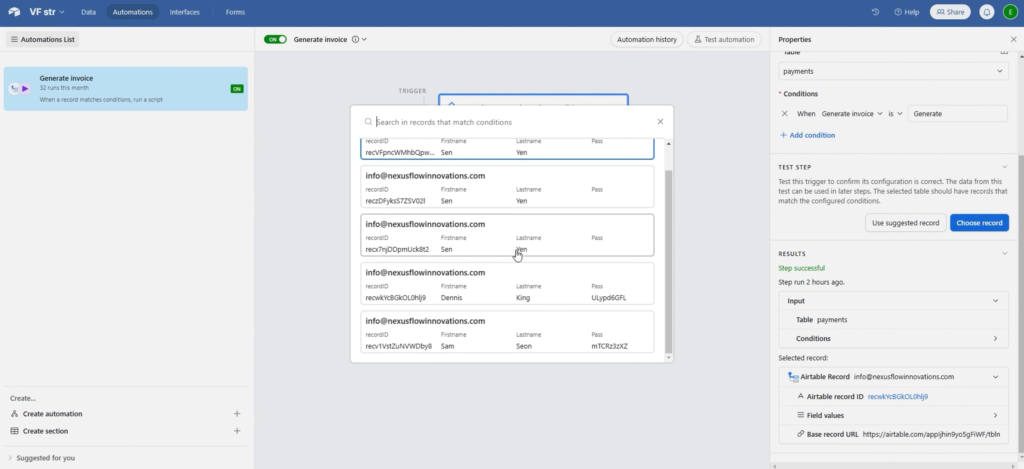
pyautogui.click(537, 332)
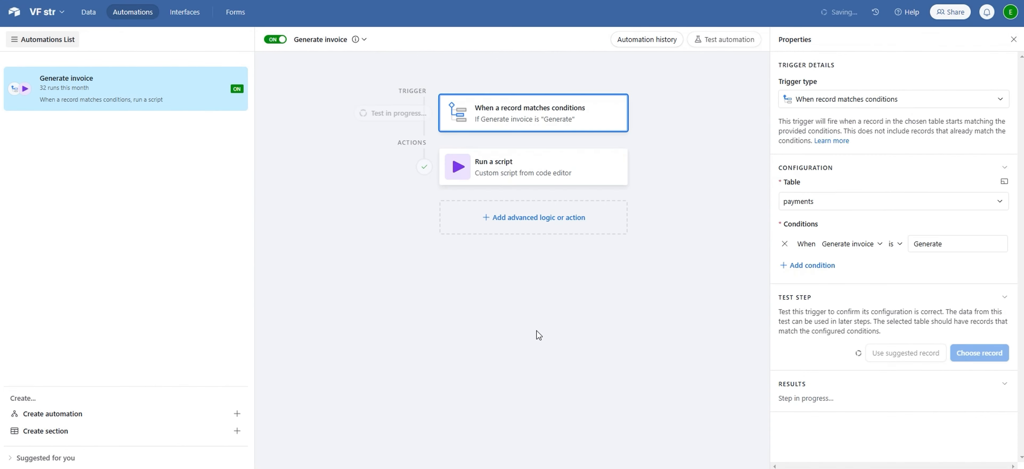
# Expand the tested record's field values in the trigger results and read through them.
pyautogui.scroll(-4, 838, 374)
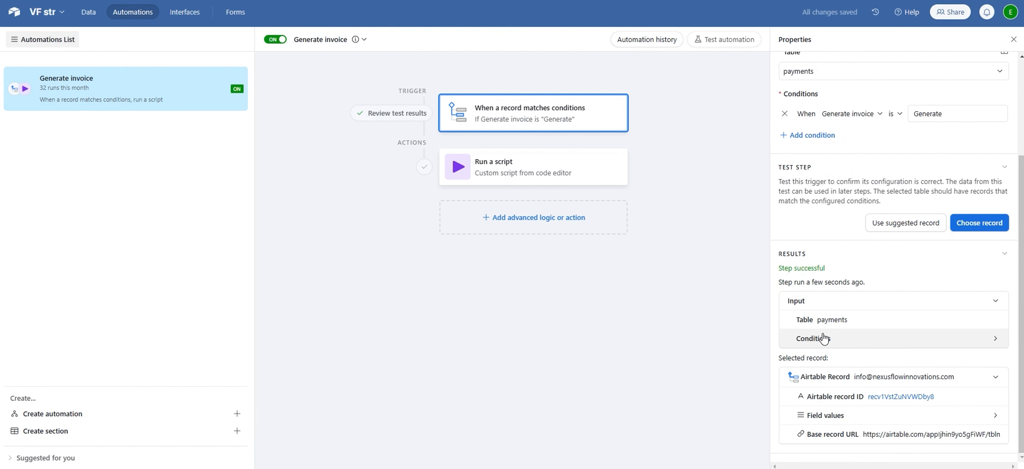
pyautogui.click(807, 415)
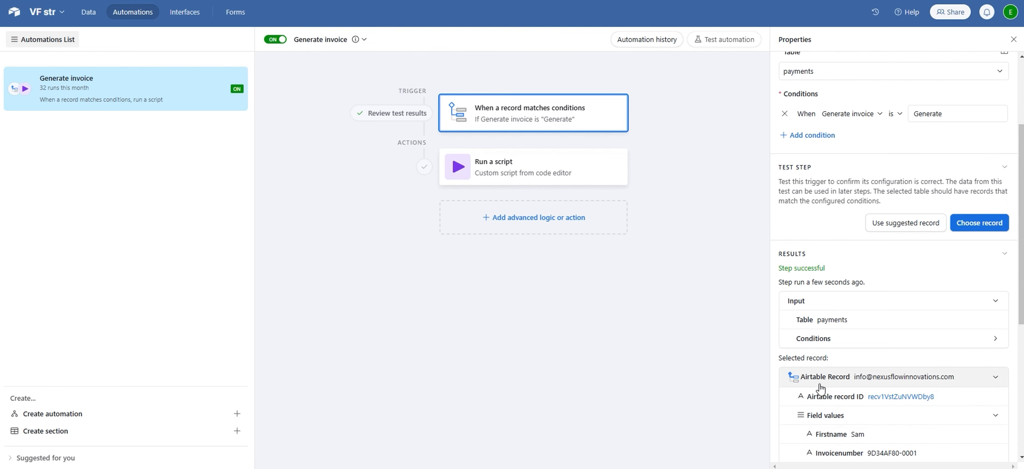
pyautogui.scroll(-5, 814, 388)
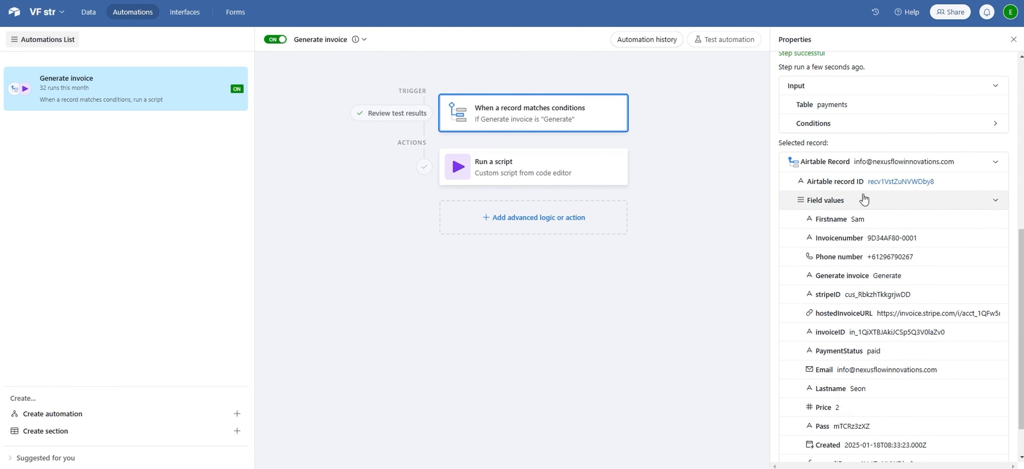
pyautogui.scroll(-1, 868, 327)
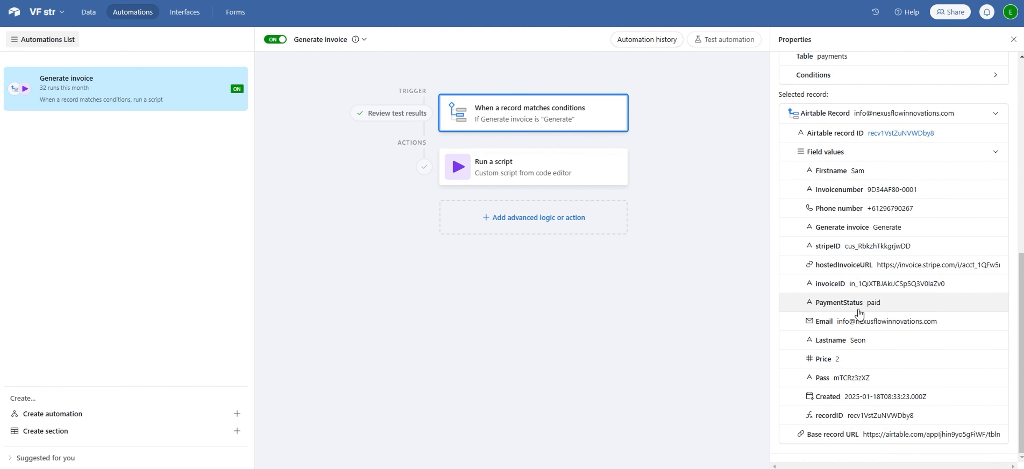
pyautogui.scroll(3, 858, 309)
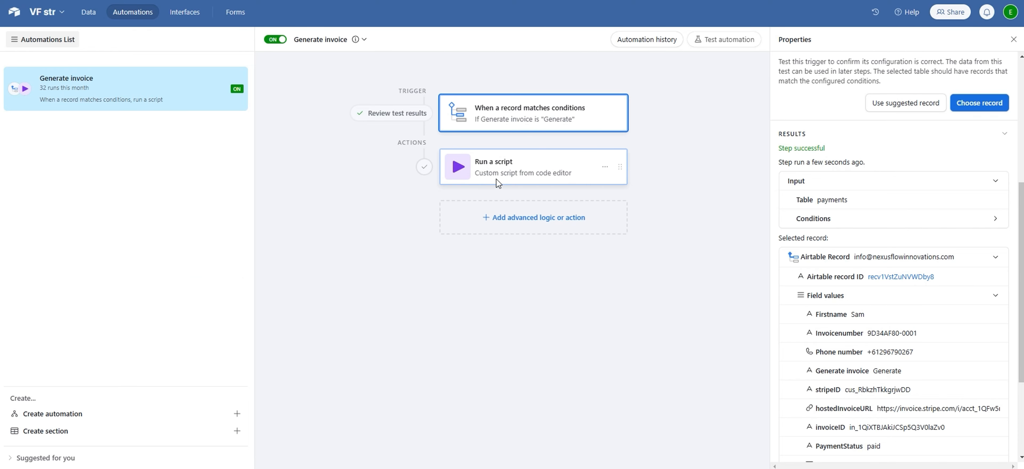
# Open the code of the automation's Run a script action and compare its URL with the Custom webhook address in Make.
pyautogui.click(497, 179)
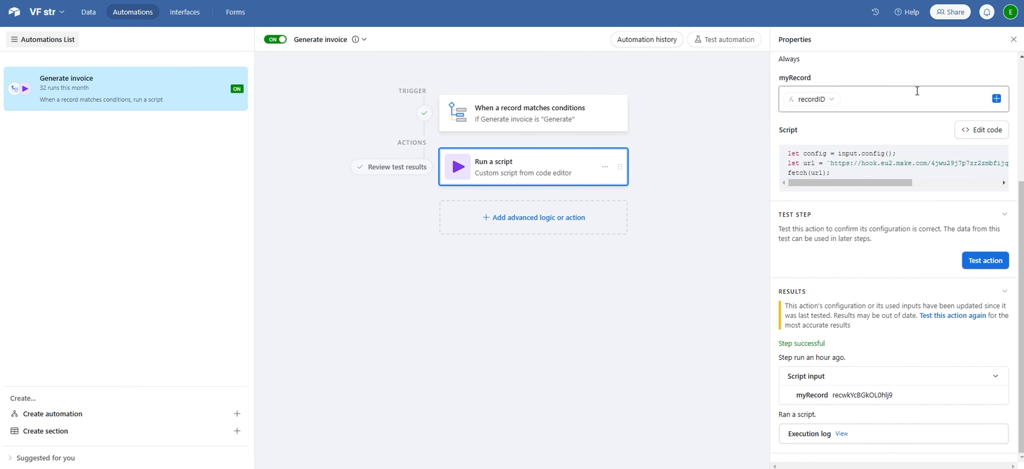
pyautogui.click(973, 130)
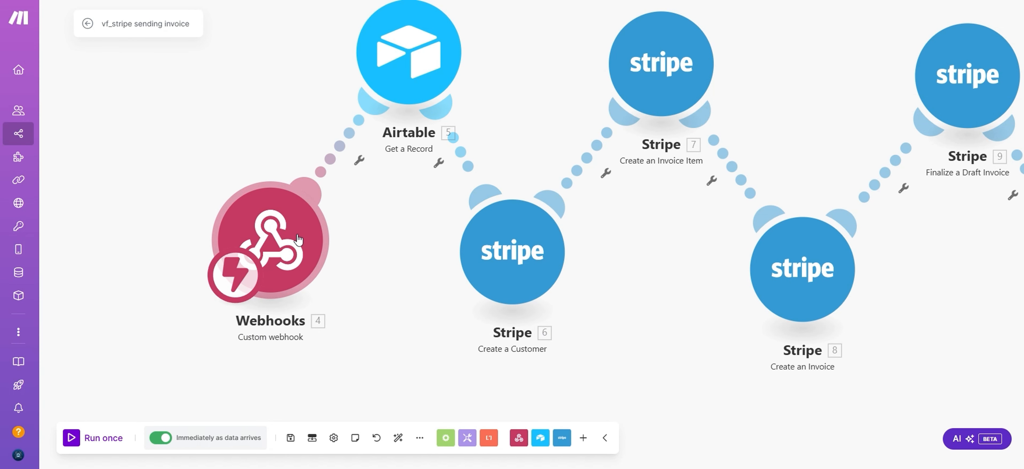
pyautogui.click(274, 243)
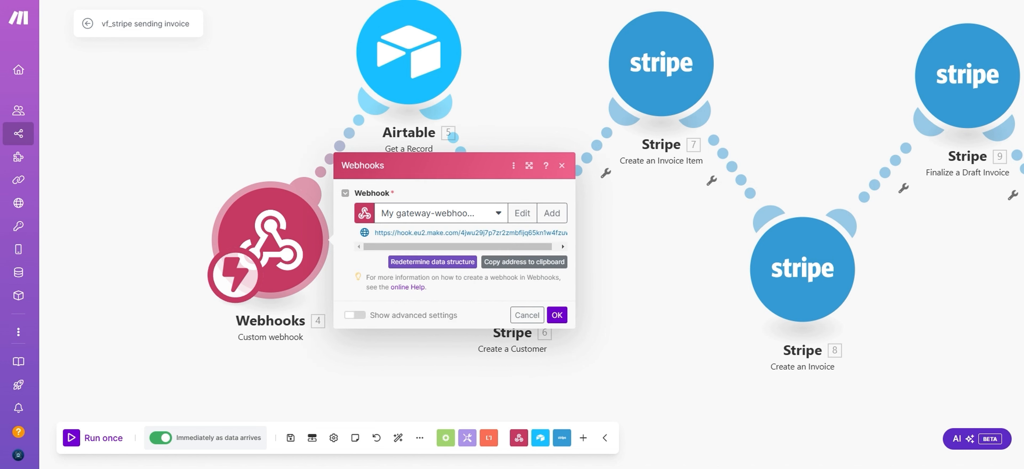
pyautogui.click(505, 74)
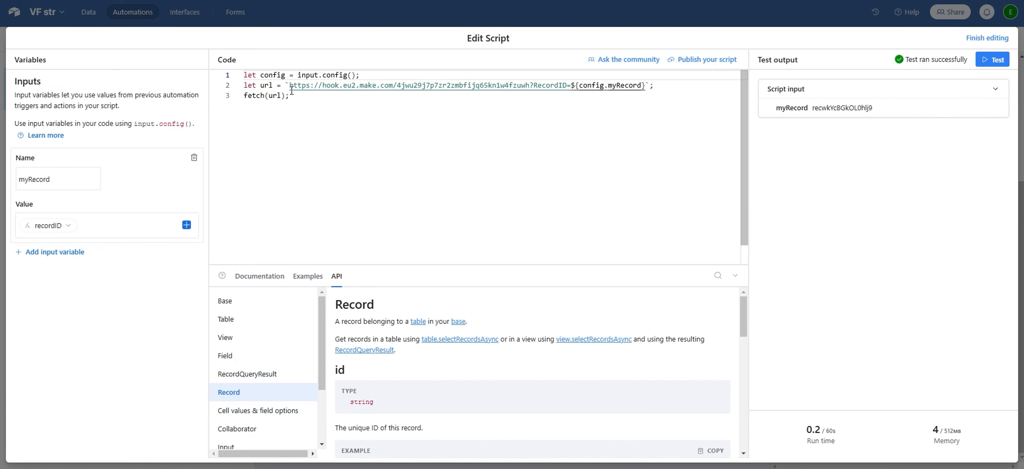
# Compare the RecordID parameter and config.myRecord in the script's URL with the myRecord input variable and its recordID value.
pyautogui.moveTo(289, 85); pyautogui.dragTo(567, 90)
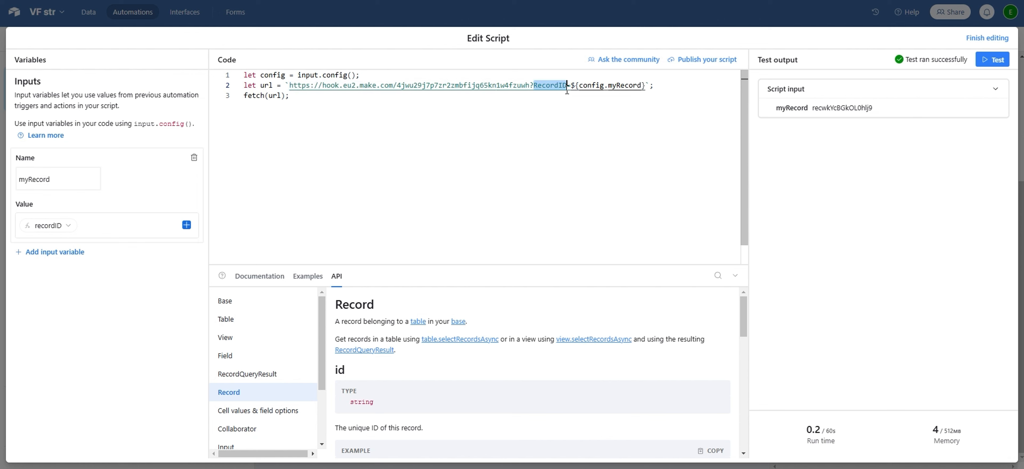
pyautogui.click(615, 119)
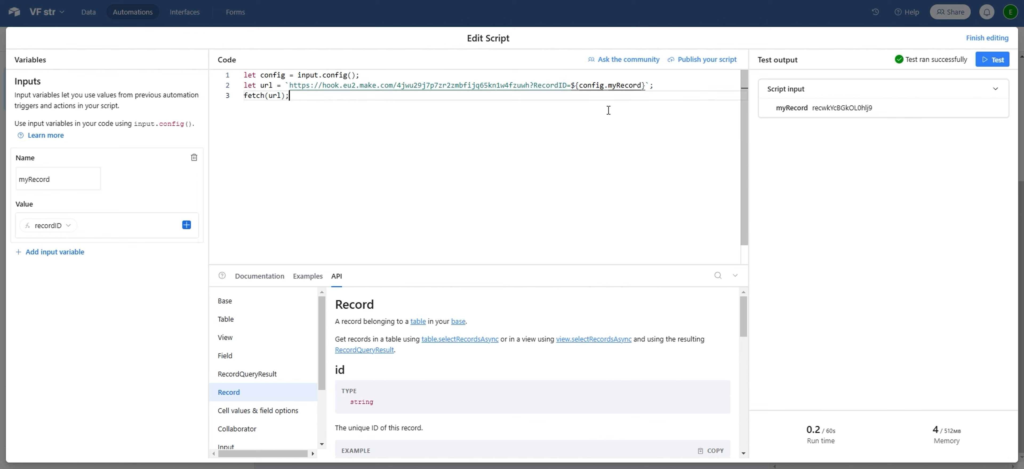
pyautogui.click(611, 85)
pyautogui.moveTo(611, 85); pyautogui.dragTo(637, 86)
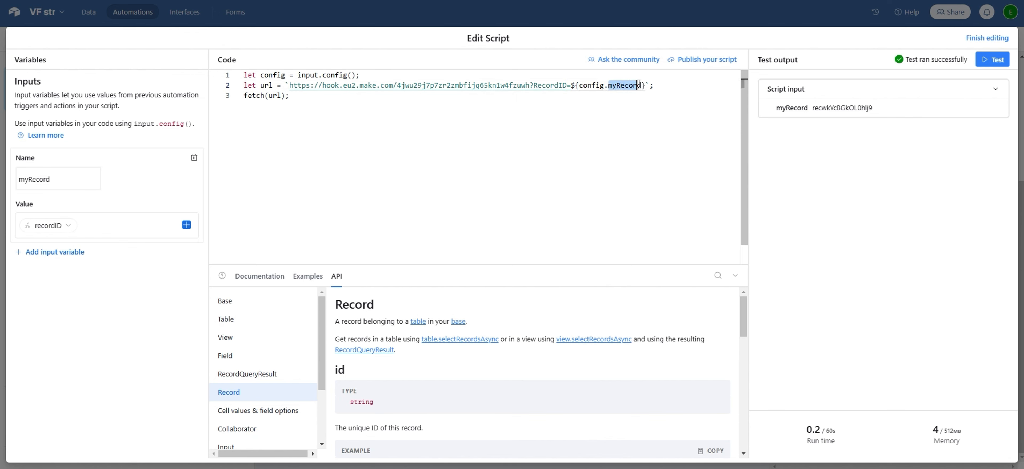
pyautogui.moveTo(53, 183); pyautogui.dragTo(17, 178)
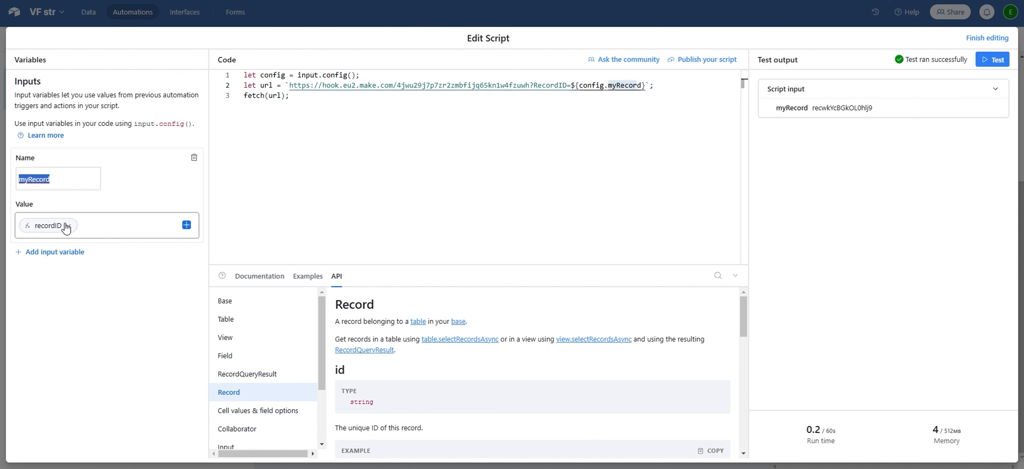
pyautogui.click(72, 302)
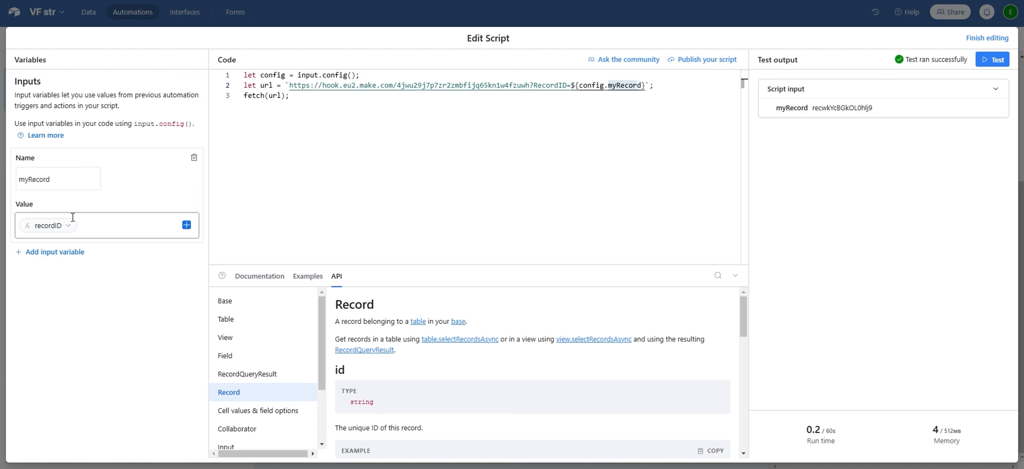
pyautogui.moveTo(64, 232)
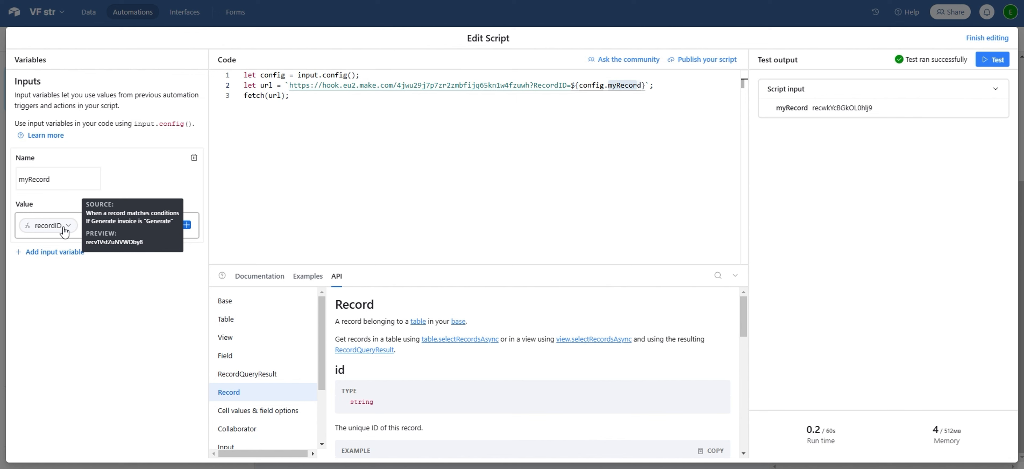
# Browse the data available from the trigger for the myRecord value down to recordID, and close the list without changing it.
pyautogui.click(187, 225)
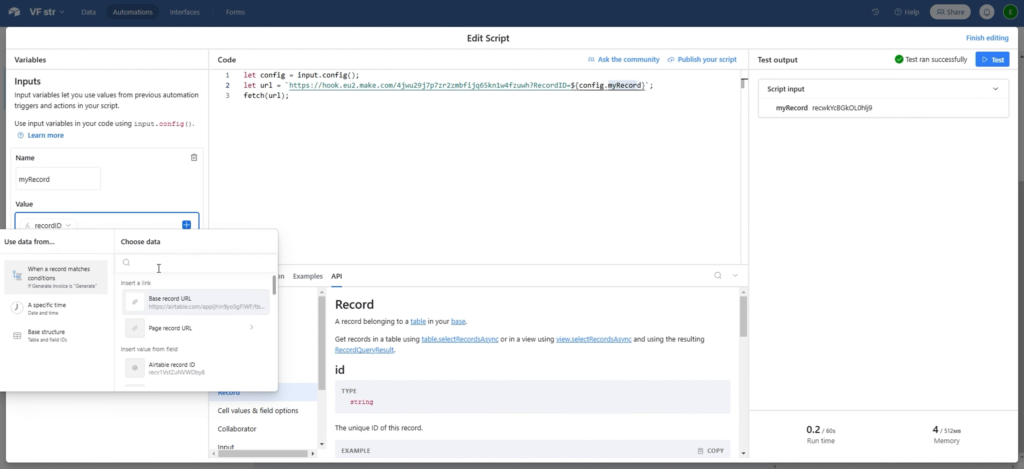
pyautogui.scroll(-3, 175, 318)
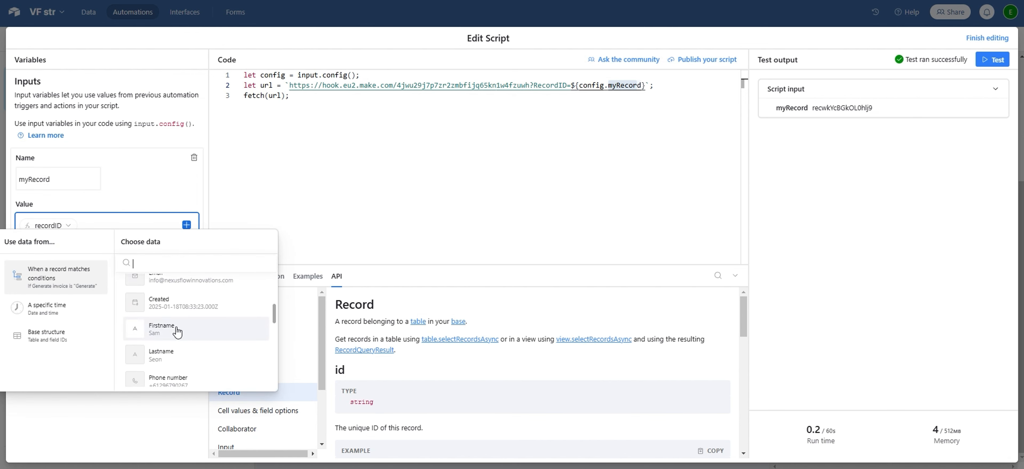
pyautogui.scroll(3, 177, 332)
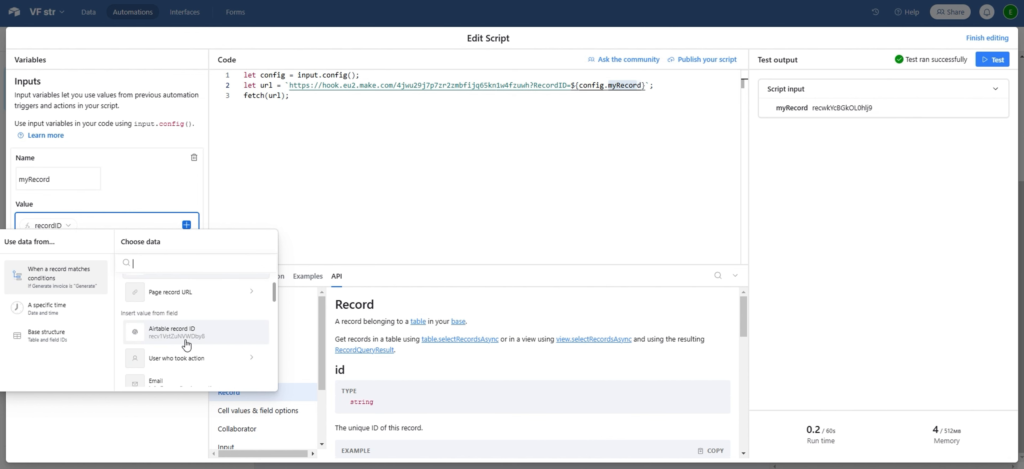
pyautogui.scroll(-2, 188, 339)
pyautogui.scroll(-5, 189, 341)
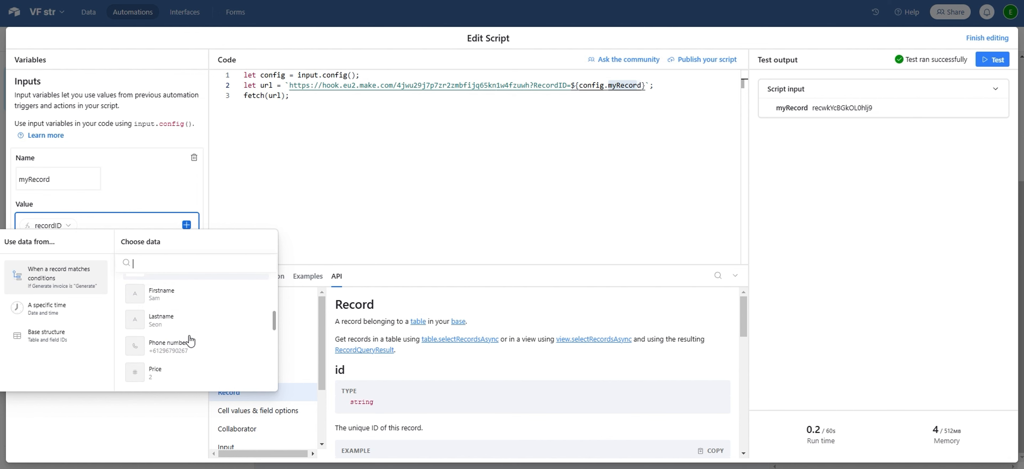
pyautogui.scroll(-3, 191, 341)
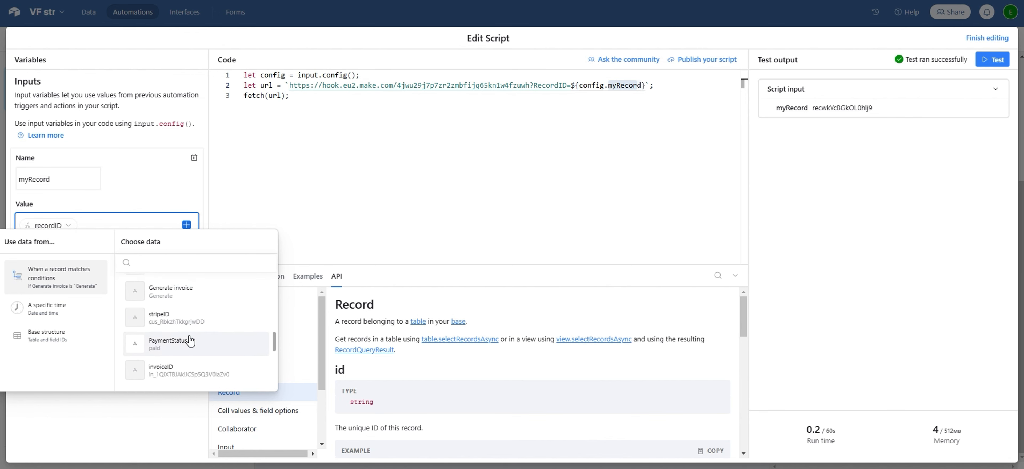
pyautogui.scroll(-4, 189, 334)
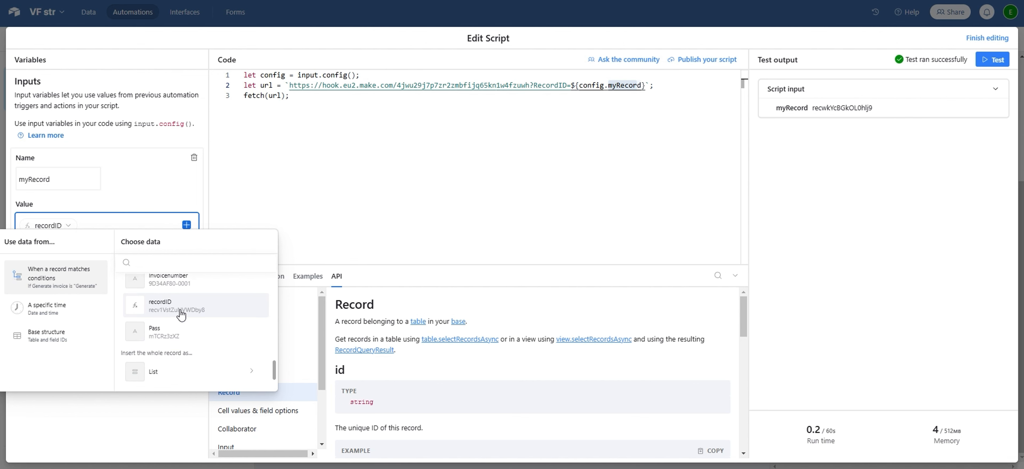
pyautogui.click(362, 174)
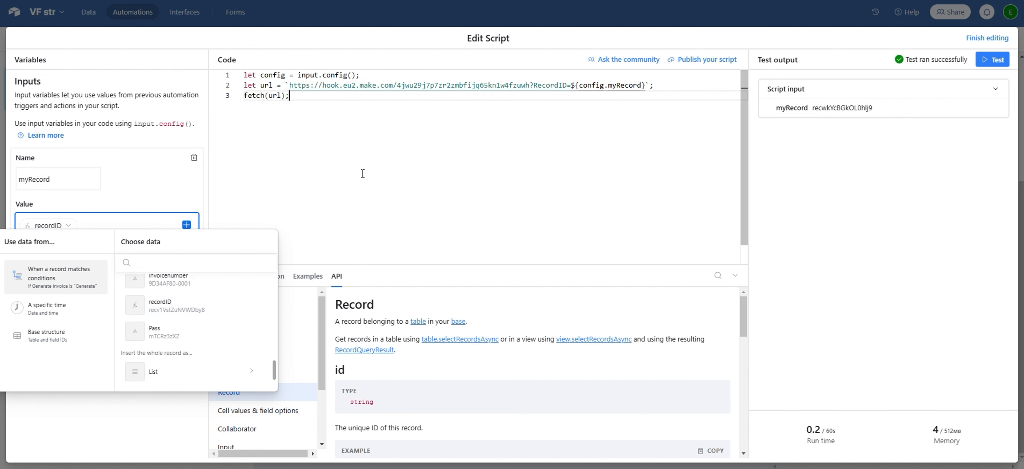
pyautogui.click(65, 230)
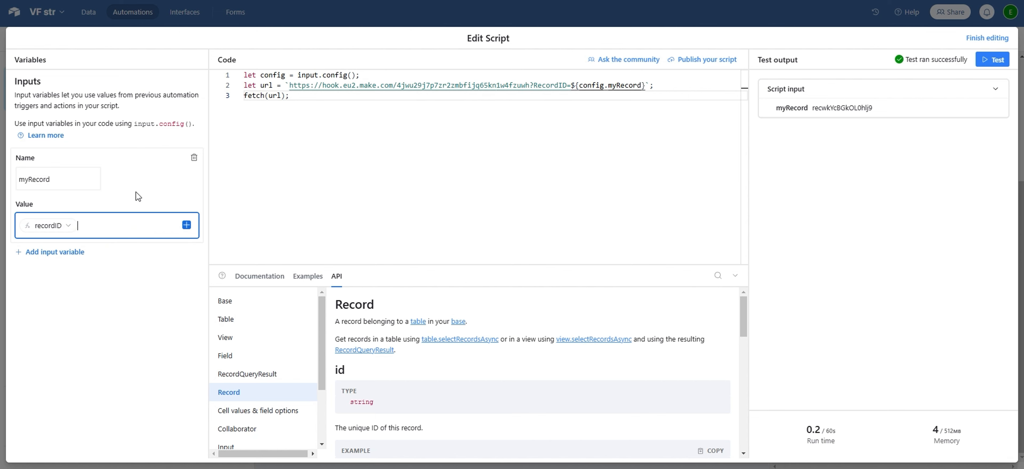
# Match the input variable's name myRecord against its reference at the end of the script's URL.
pyautogui.doubleClick(75, 182)
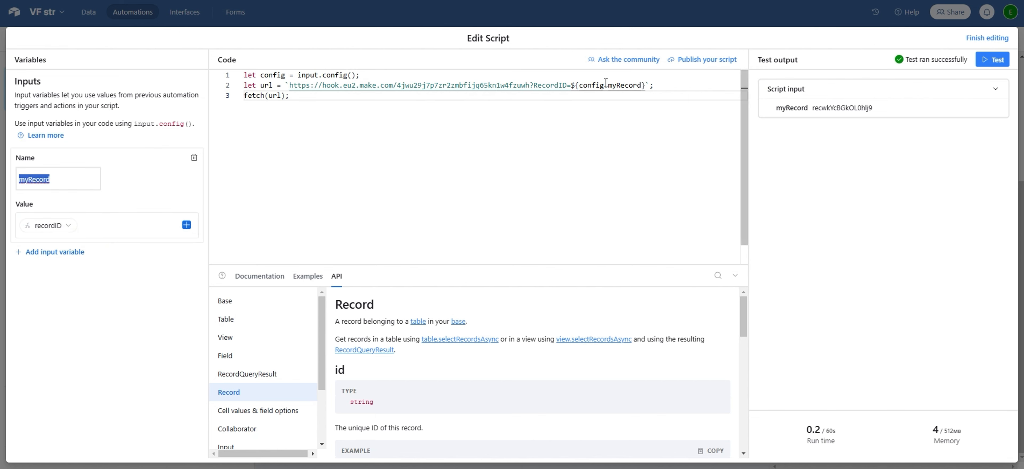
pyautogui.moveTo(608, 85); pyautogui.dragTo(642, 92)
pyautogui.click(582, 160)
# Switch to the Voiceflow agent and look over the invoice blocks around the API to generate invoice step.
pyautogui.click(611, 24)
pyautogui.click(488, 113)
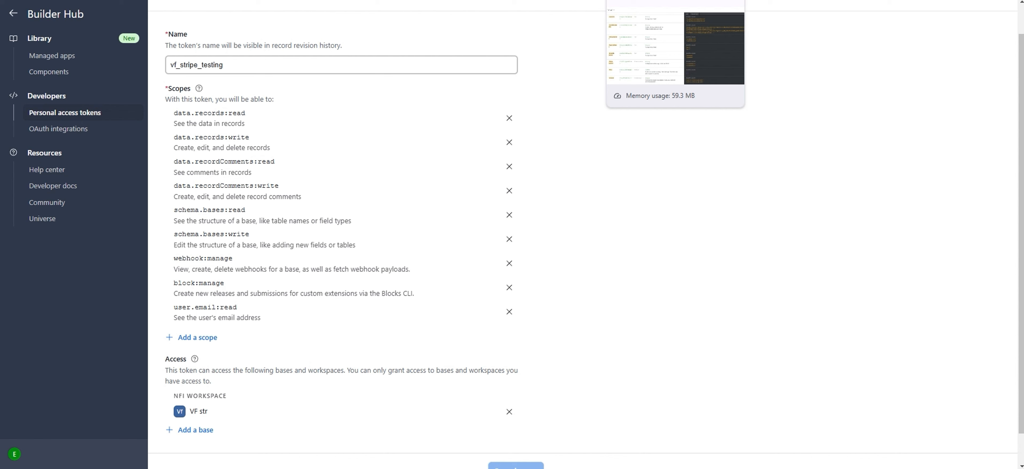
pyautogui.click(644, 1)
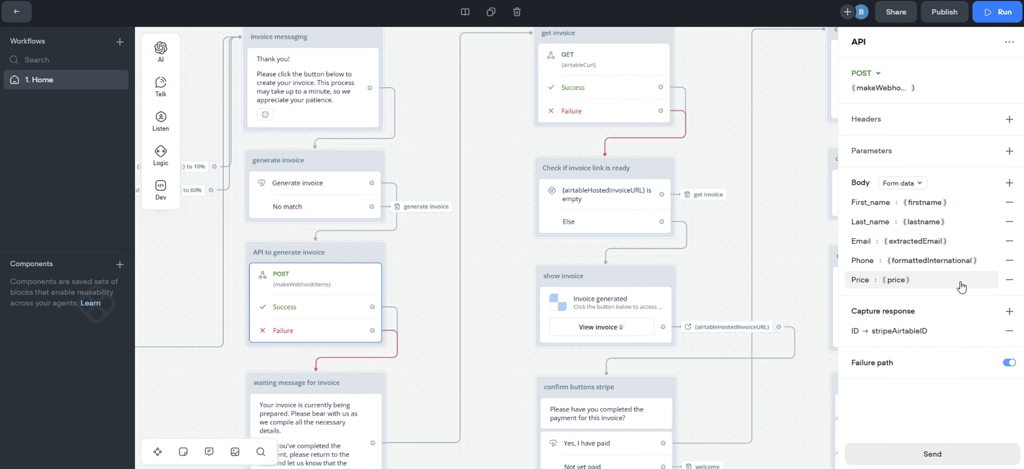
pyautogui.scroll(-8, 633, 292)
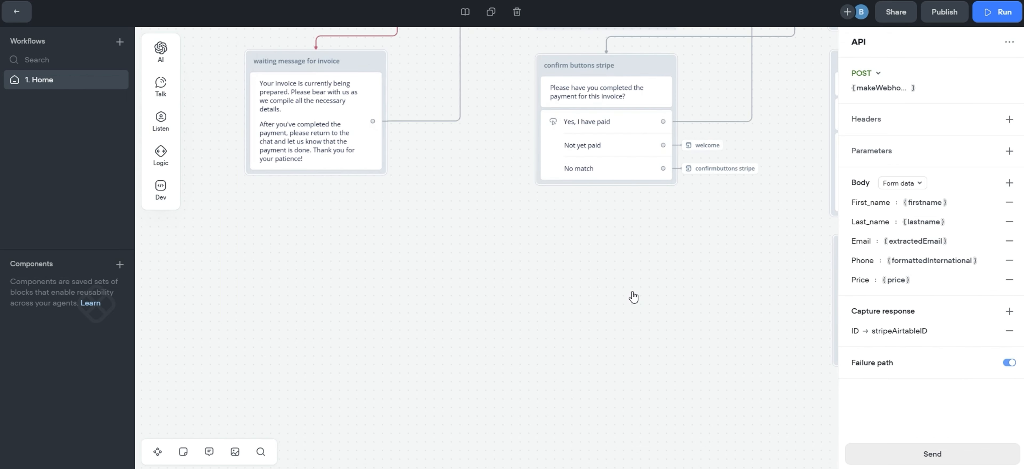
pyautogui.scroll(9, 634, 292)
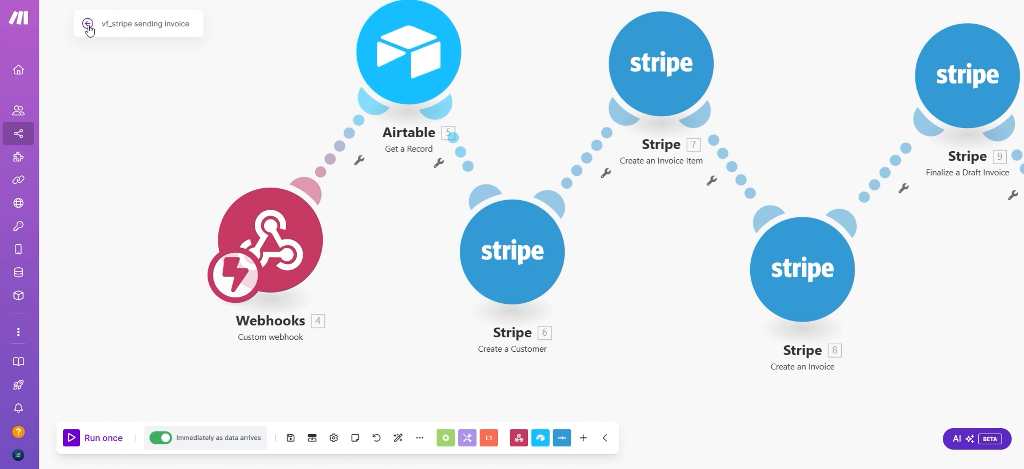
# In Make, leave the vf_stripe sending invoice scenario and open the Airtable Create a Record module of vf_create invoice items.
pyautogui.click(88, 25)
pyautogui.click(63, 23)
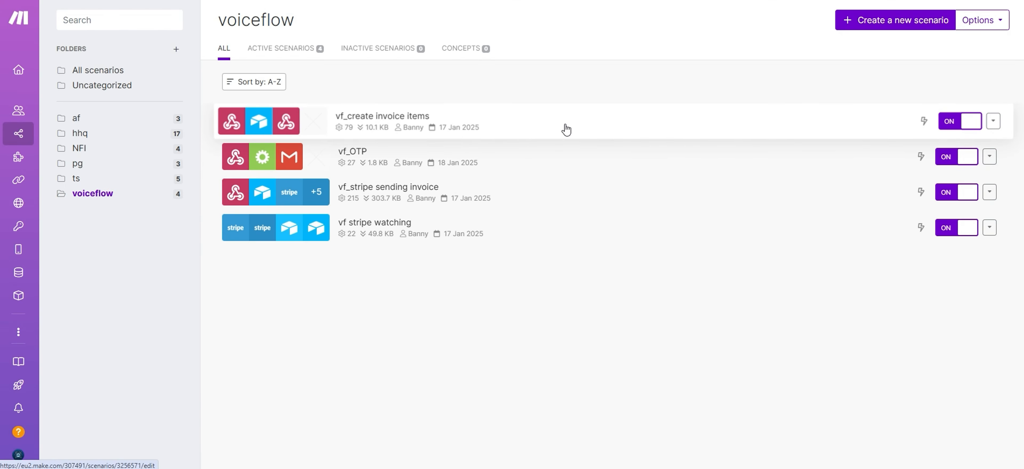
pyautogui.click(567, 130)
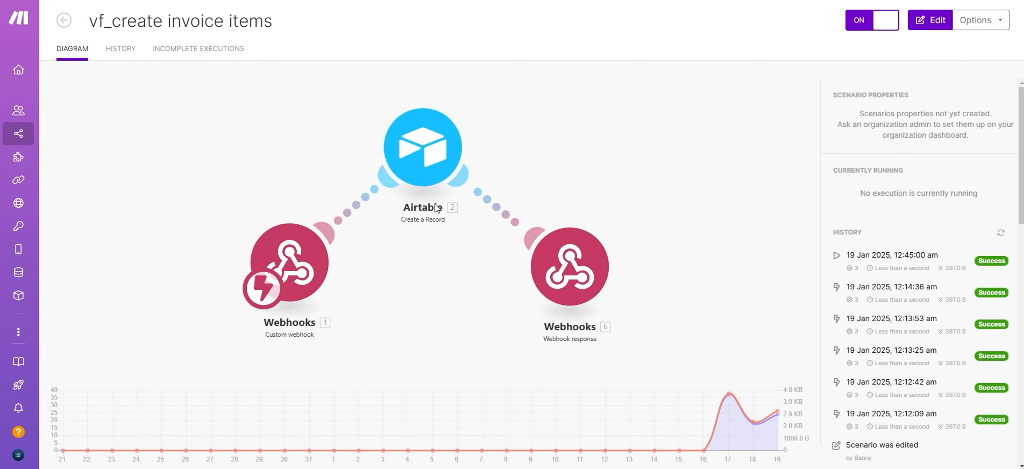
pyautogui.click(427, 143)
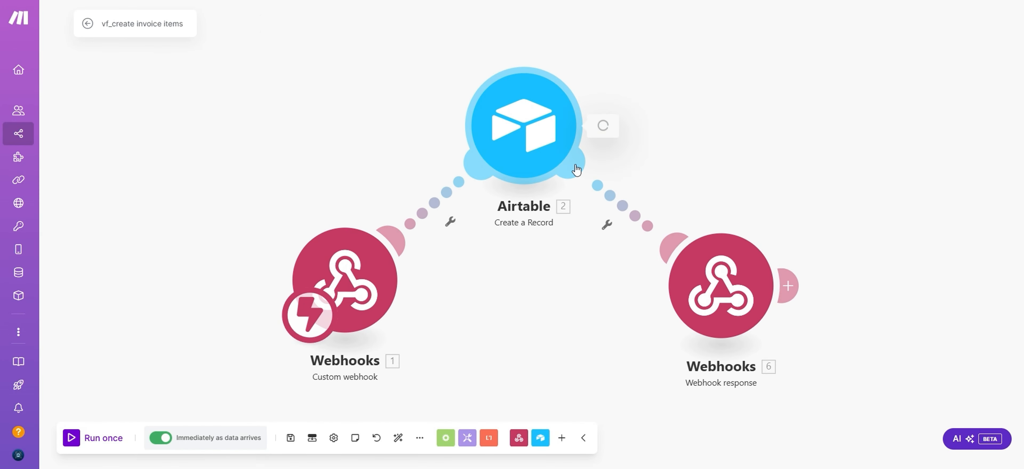
# Examine the Generate invoice value in the Airtable Create a Record module's record fields.
pyautogui.scroll(-10, 691, 225)
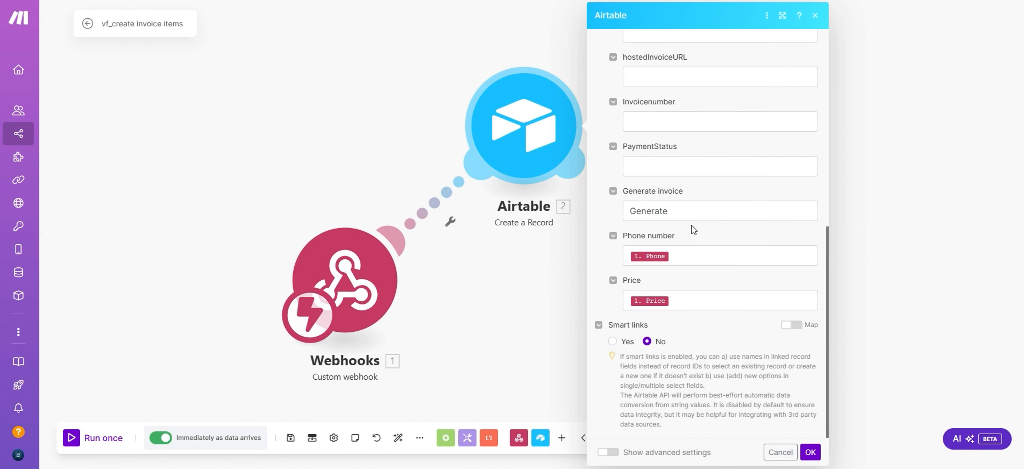
pyautogui.click(678, 210)
pyautogui.moveTo(679, 210); pyautogui.dragTo(619, 214)
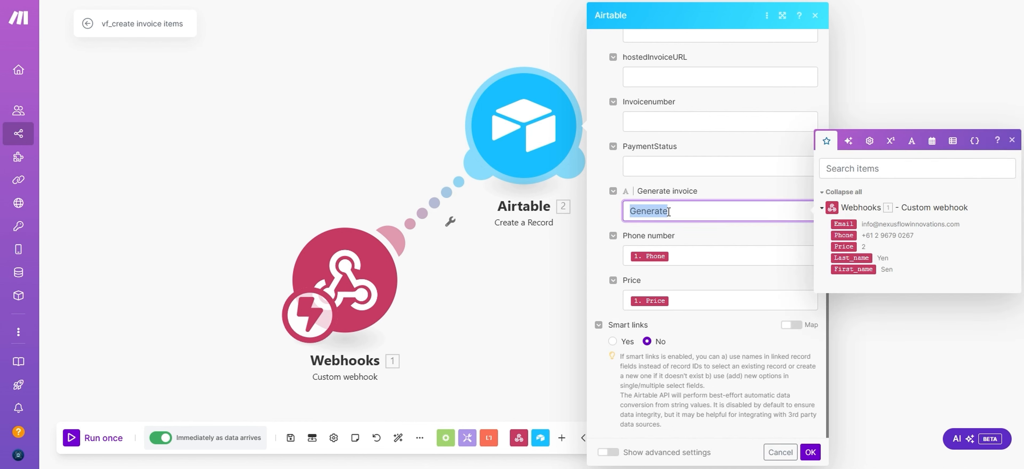
pyautogui.click(683, 211)
pyautogui.moveTo(681, 211); pyautogui.dragTo(628, 208)
# Set the Airtable Create a Record module's table to payments.
pyautogui.scroll(5, 650, 185)
pyautogui.scroll(4, 674, 135)
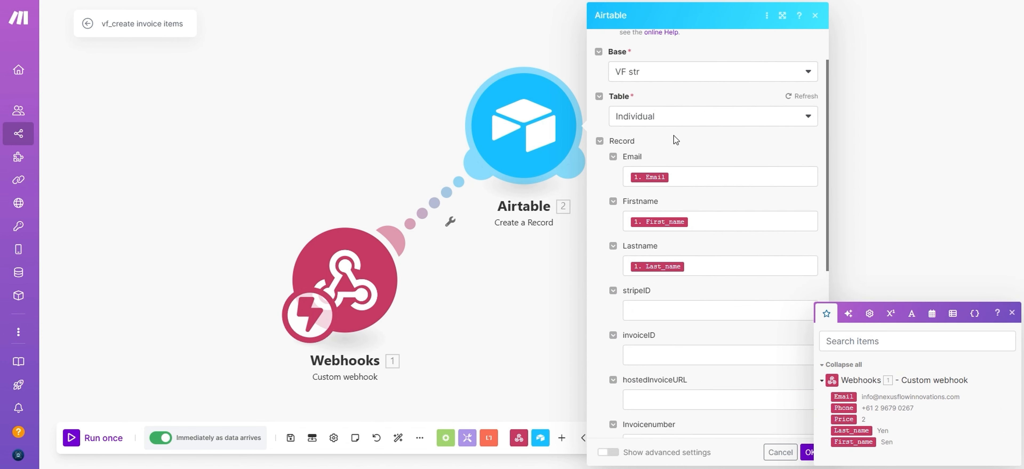
pyautogui.scroll(-3, 675, 138)
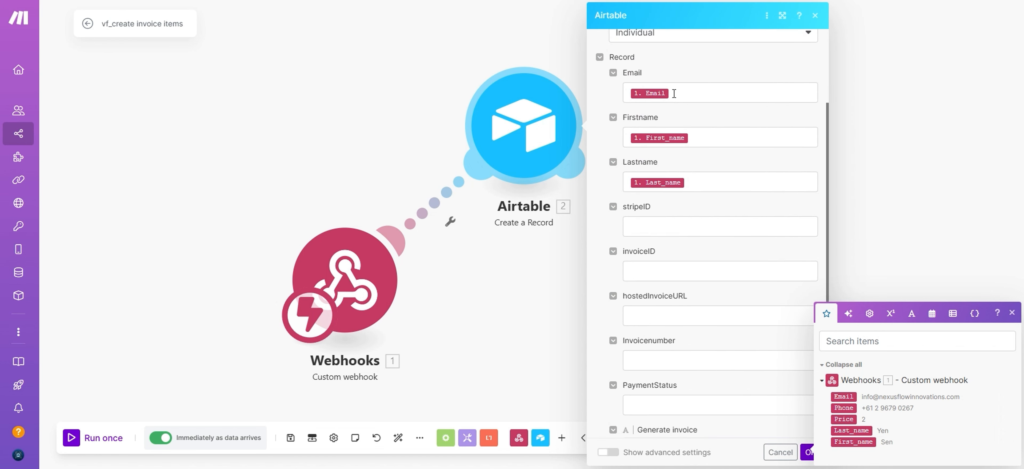
pyautogui.scroll(2, 697, 139)
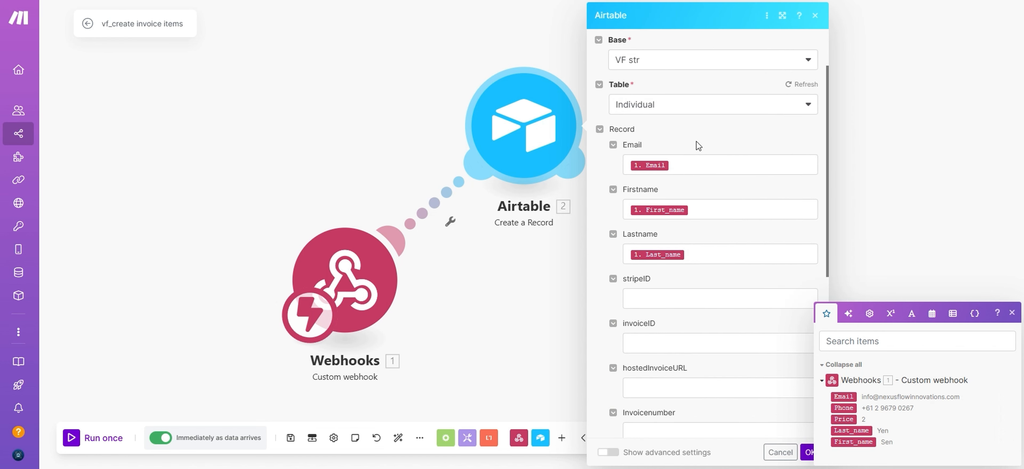
pyautogui.click(703, 112)
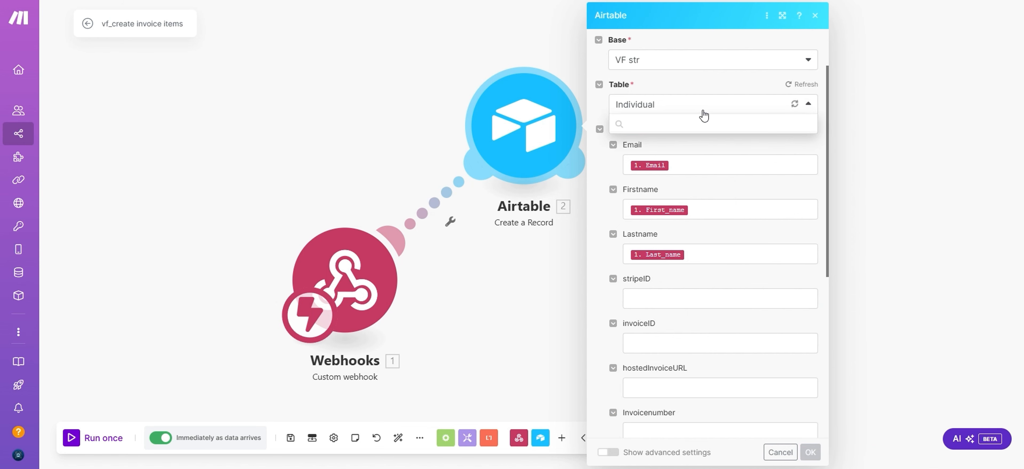
pyautogui.click(674, 104)
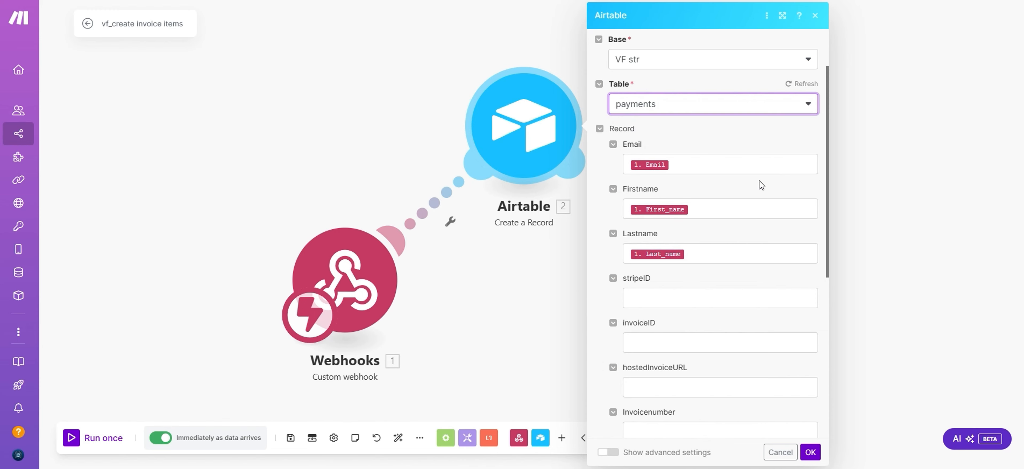
# Review the module's record mappings for the payments table, from Firstname down to Generate invoice.
pyautogui.scroll(-2, 736, 171)
pyautogui.click(708, 140)
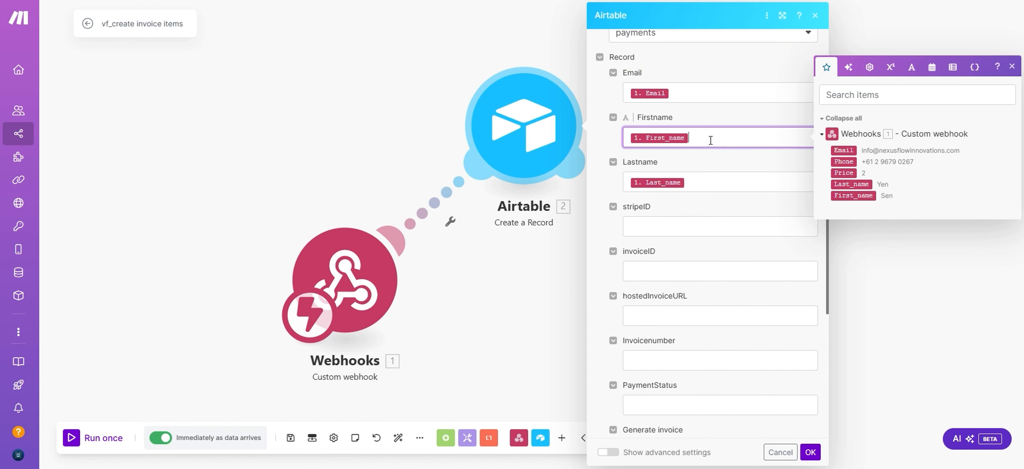
pyautogui.scroll(-6, 706, 223)
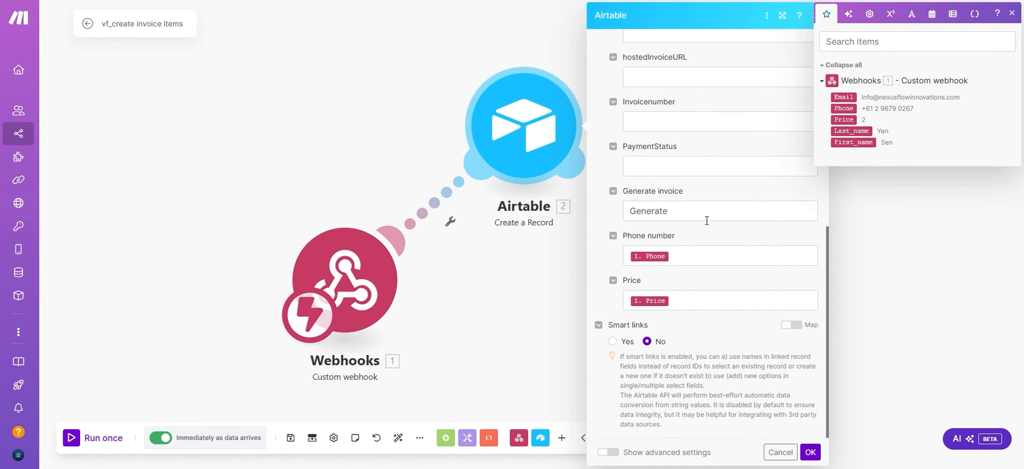
pyautogui.doubleClick(704, 219)
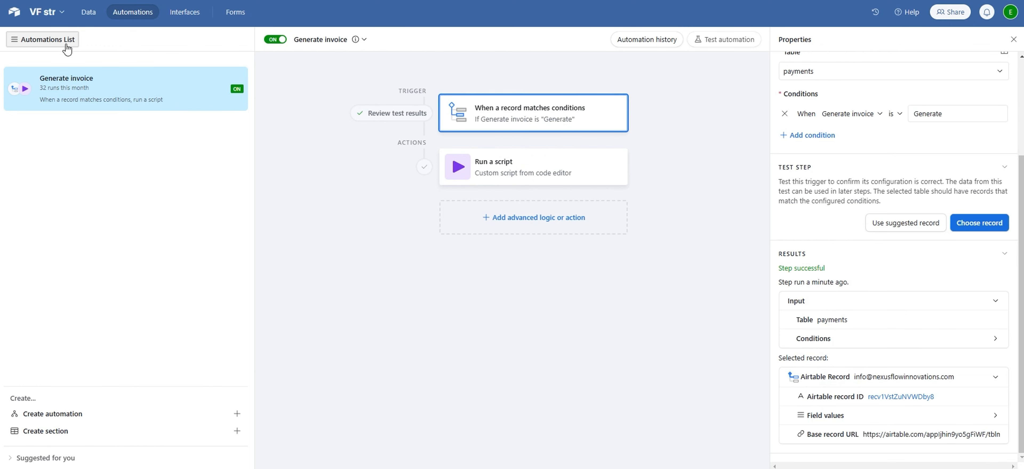
# In Airtable, check the last payments record's Generate invoice cell, and return to the Generate invoice automation.
pyautogui.click(88, 12)
pyautogui.click(684, 167)
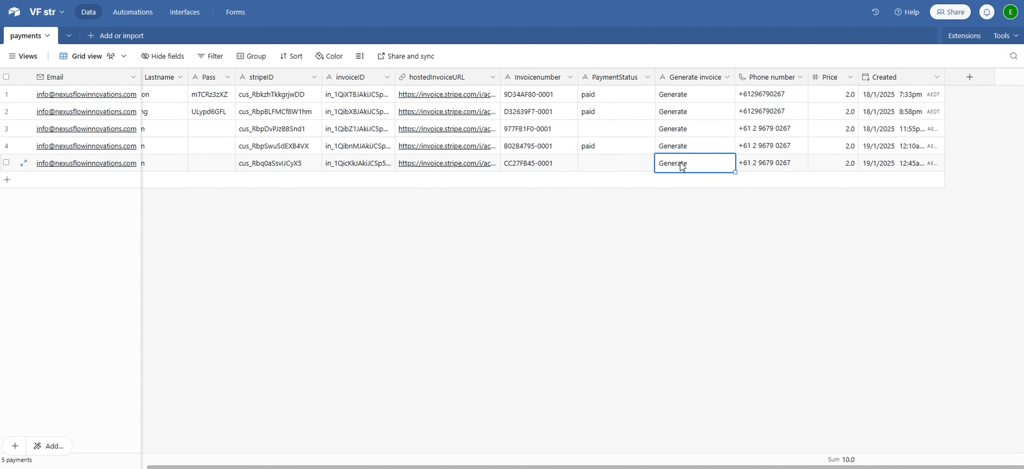
pyautogui.click(154, 12)
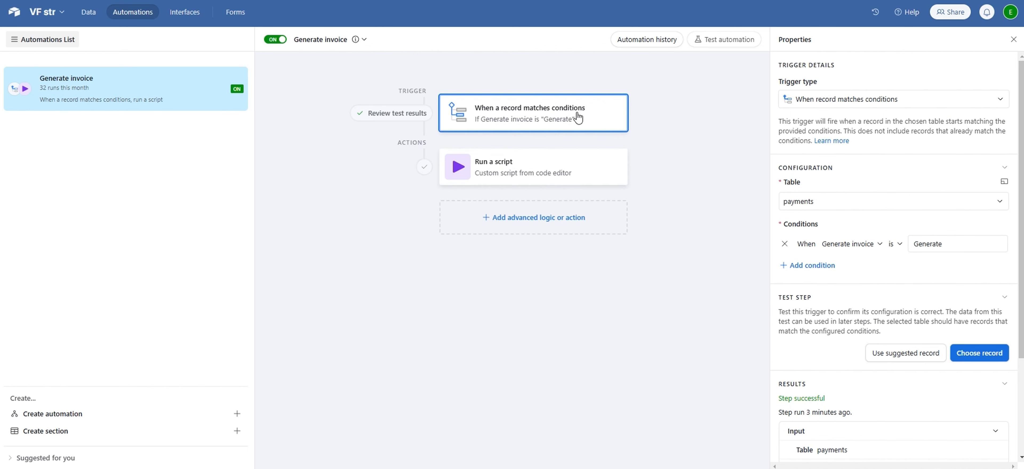
# Open the Run a script action's code and review its webhook URL and the myRecord input variable.
pyautogui.click(510, 167)
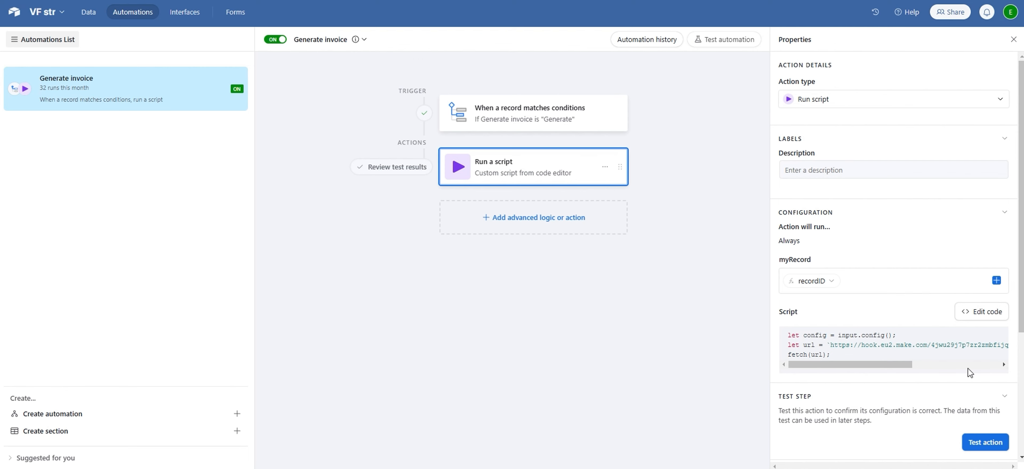
pyautogui.click(979, 312)
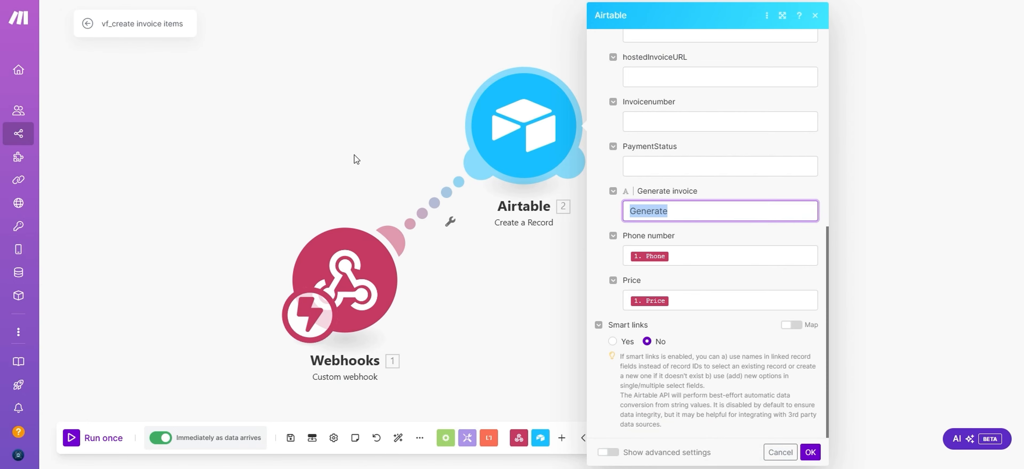
pyautogui.click(176, 141)
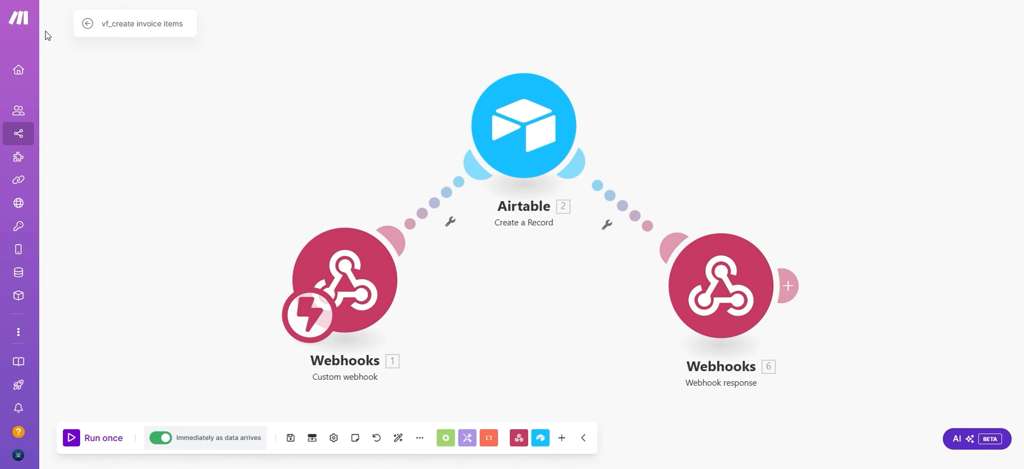
# Switch to Make and open the vf_stripe sending invoice scenario from the voiceflow folder for editing.
pyautogui.click(84, 24)
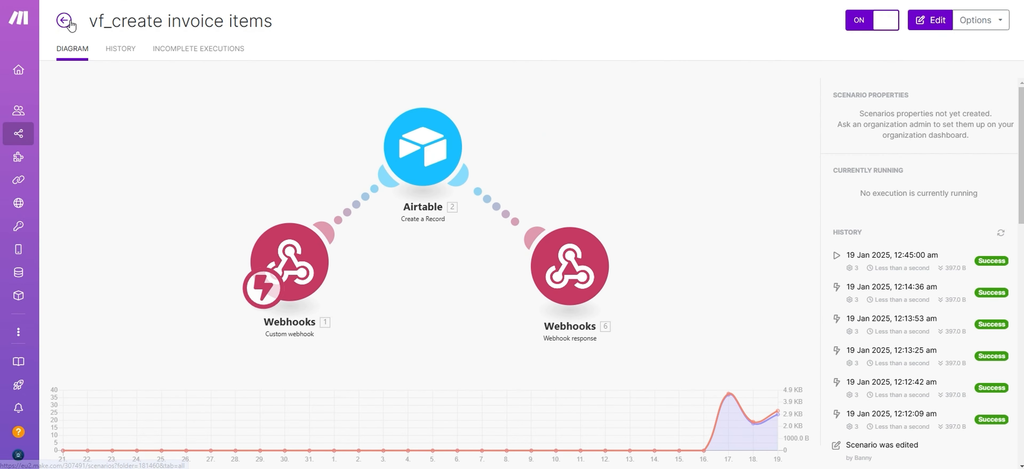
pyautogui.click(69, 22)
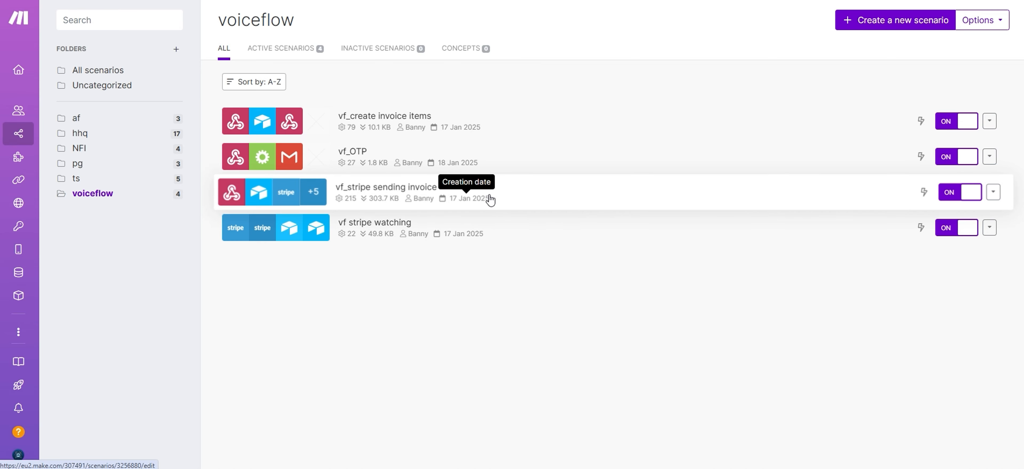
pyautogui.click(491, 198)
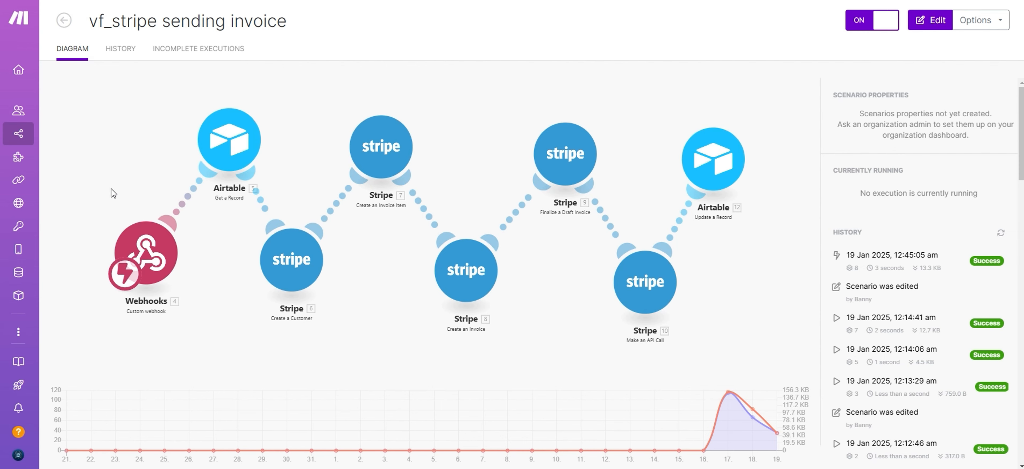
pyautogui.click(107, 166)
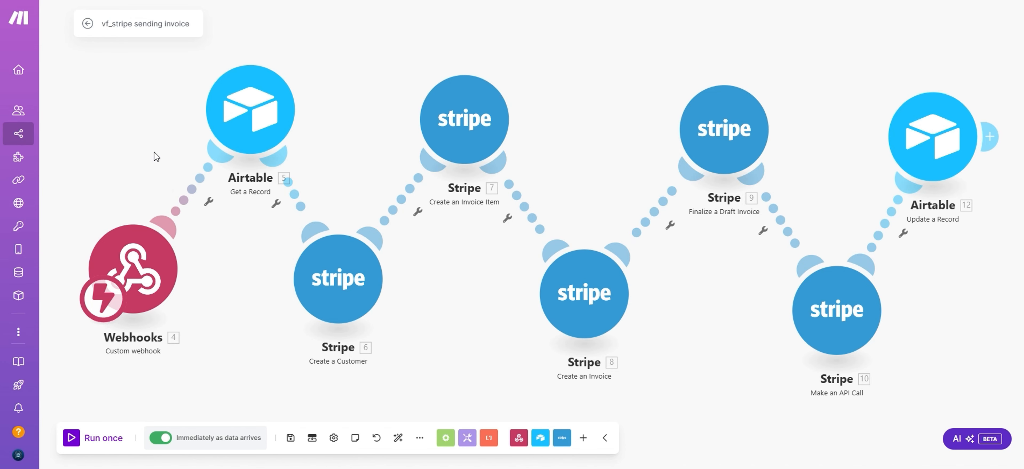
# Unlink the Airtable Get a Record module from Stripe Create a Customer and run the scenario once.
pyautogui.click(260, 133)
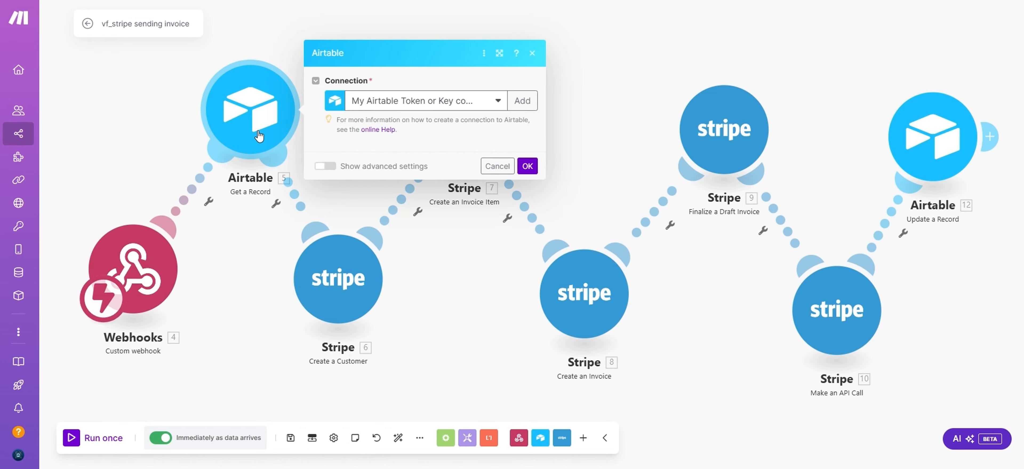
pyautogui.click(140, 117)
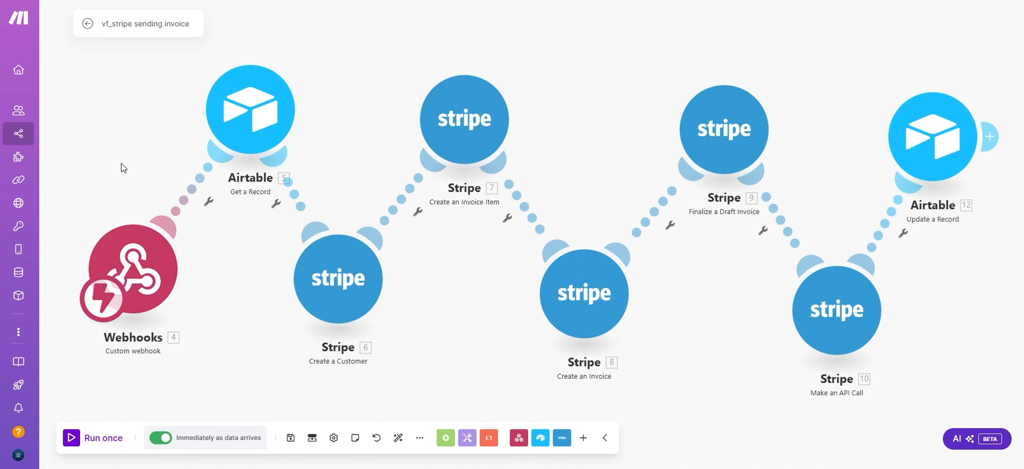
pyautogui.moveTo(122, 163); pyautogui.dragTo(257, 143)
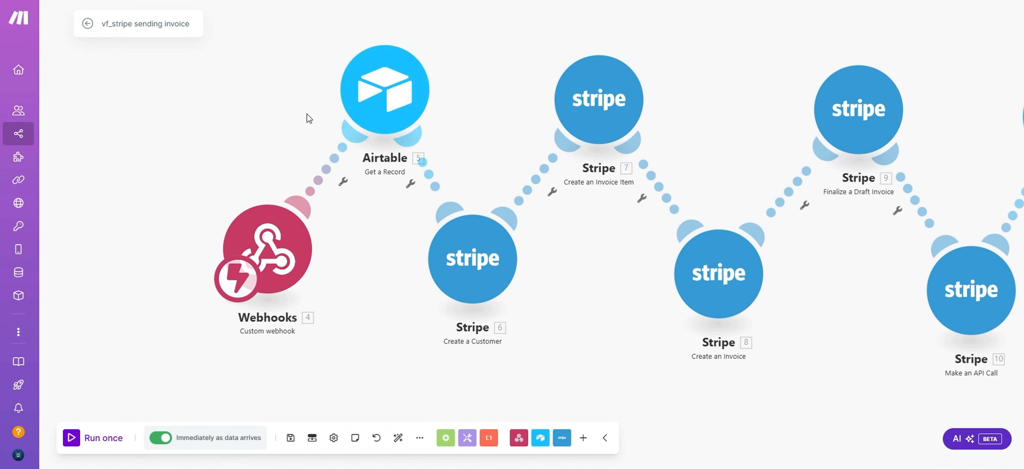
pyautogui.rightClick(436, 185)
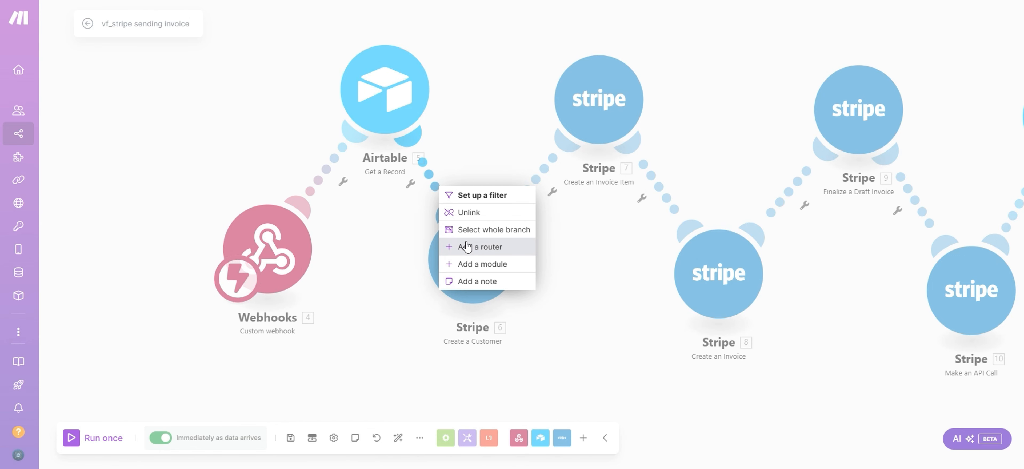
pyautogui.click(480, 217)
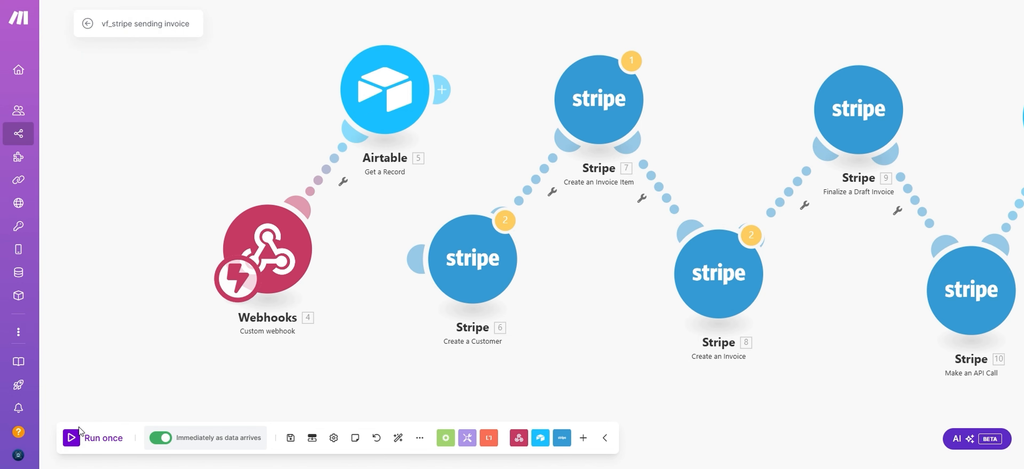
pyautogui.click(72, 438)
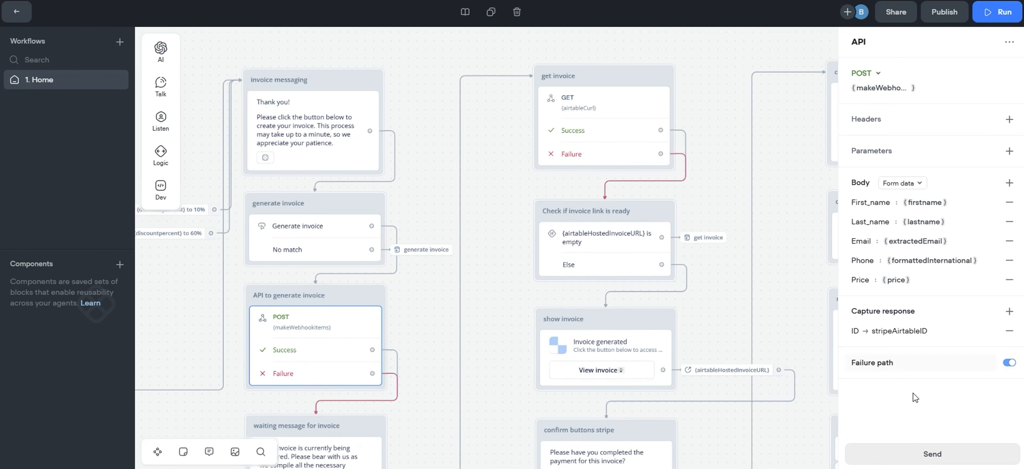
# In Voiceflow, send a test request from the API to generate invoice block, reusing the last variable values.
pyautogui.click(928, 441)
pyautogui.click(499, 335)
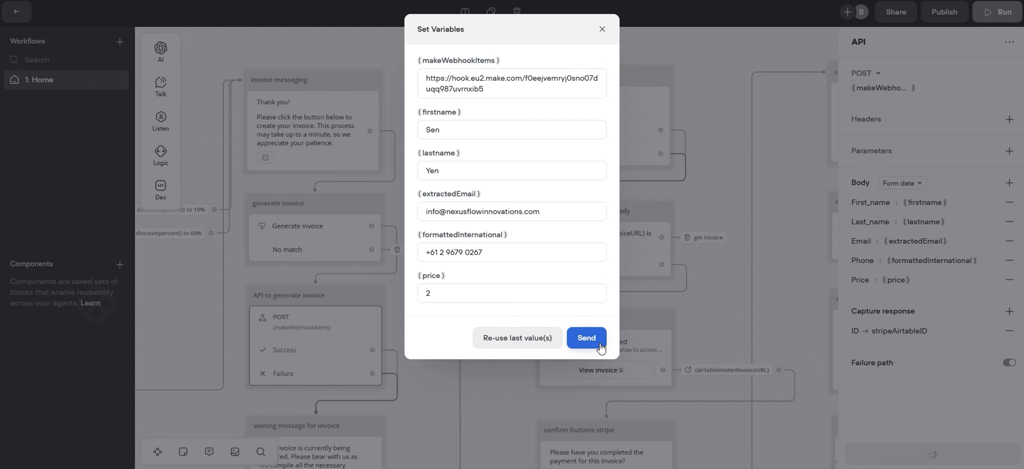
pyautogui.click(586, 337)
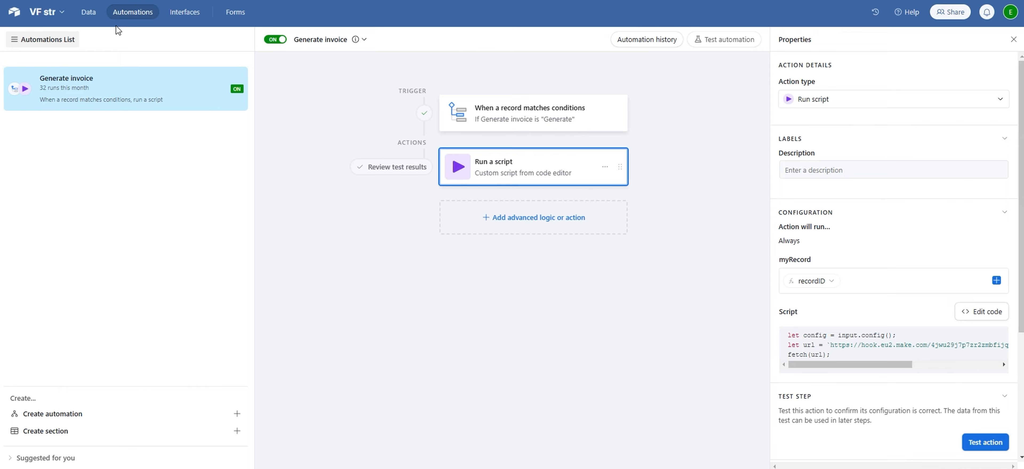
# In Airtable, check the newest payments record's recordID, Generate invoice and Price cells.
pyautogui.click(88, 12)
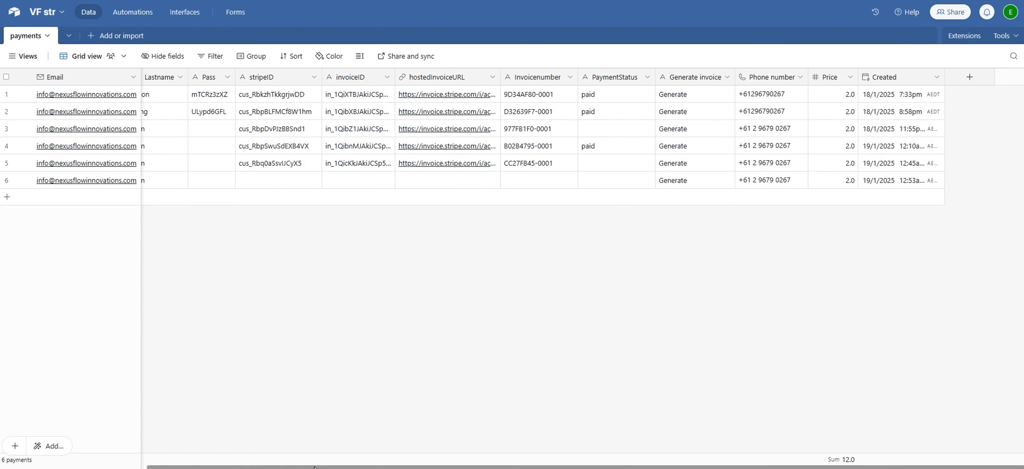
pyautogui.moveTo(314, 467); pyautogui.dragTo(73, 423)
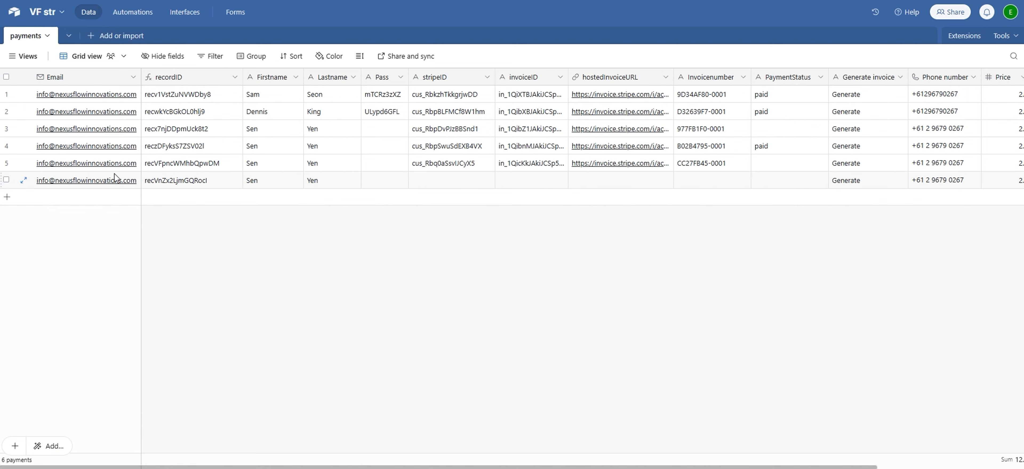
pyautogui.click(160, 182)
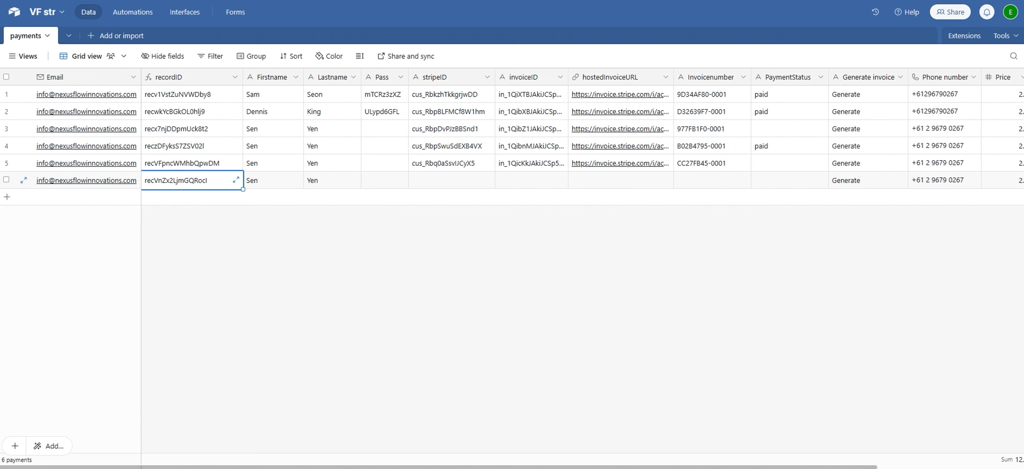
pyautogui.hscroll(4, 656, 374)
pyautogui.click(677, 171)
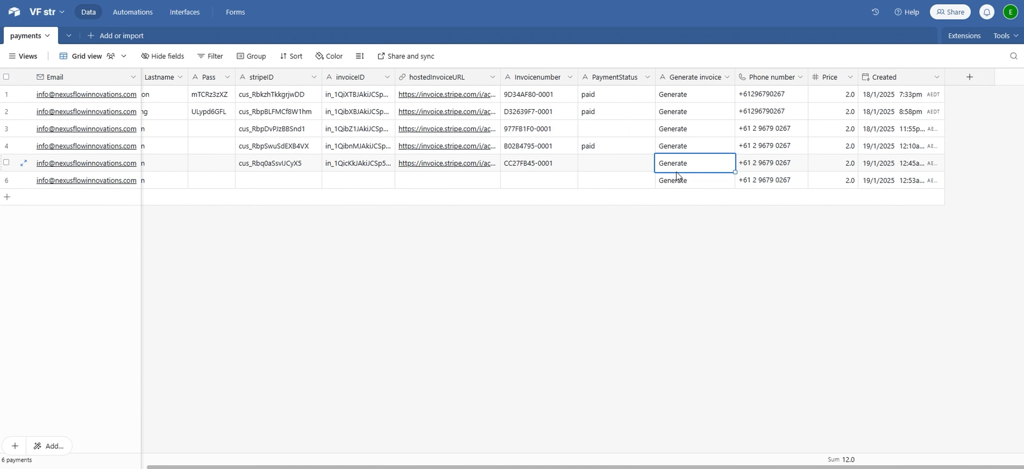
pyautogui.click(699, 181)
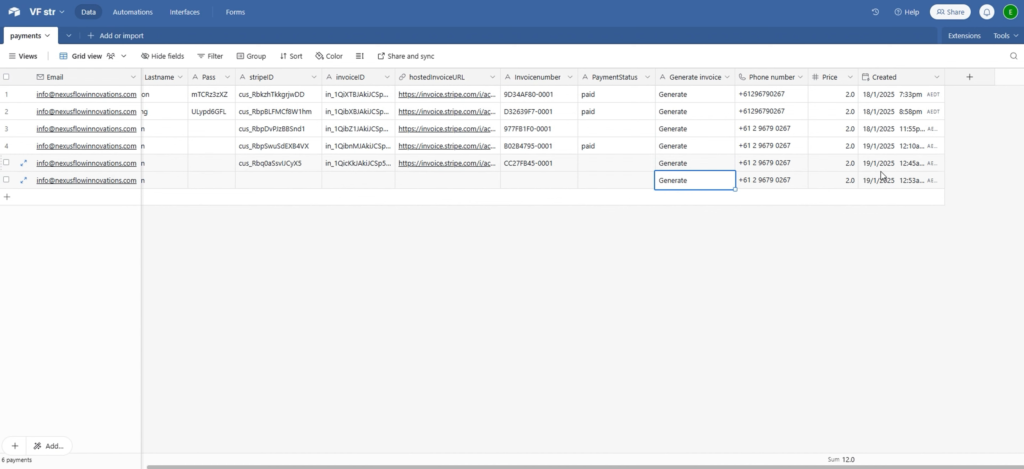
pyautogui.click(855, 182)
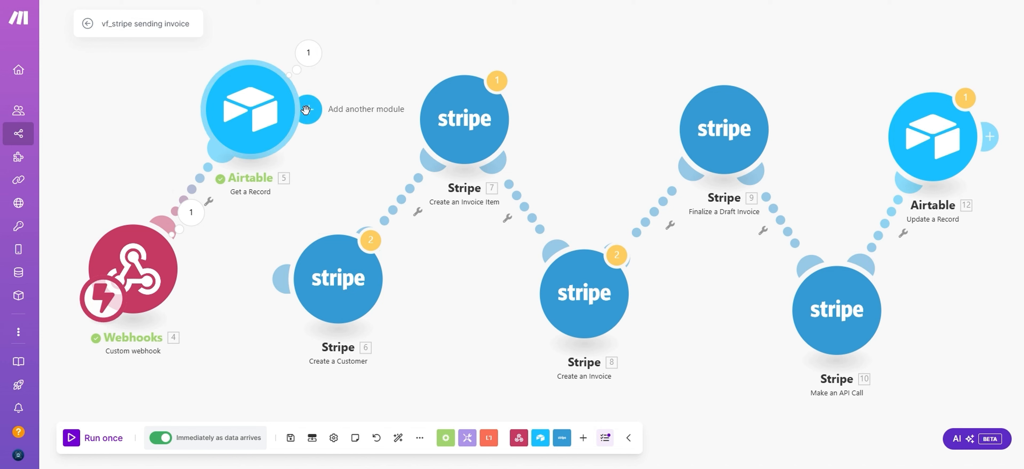
# In Make, review the Get a Record module's output bundle and reconnect the module to Stripe Create a Customer.
pyautogui.click(308, 53)
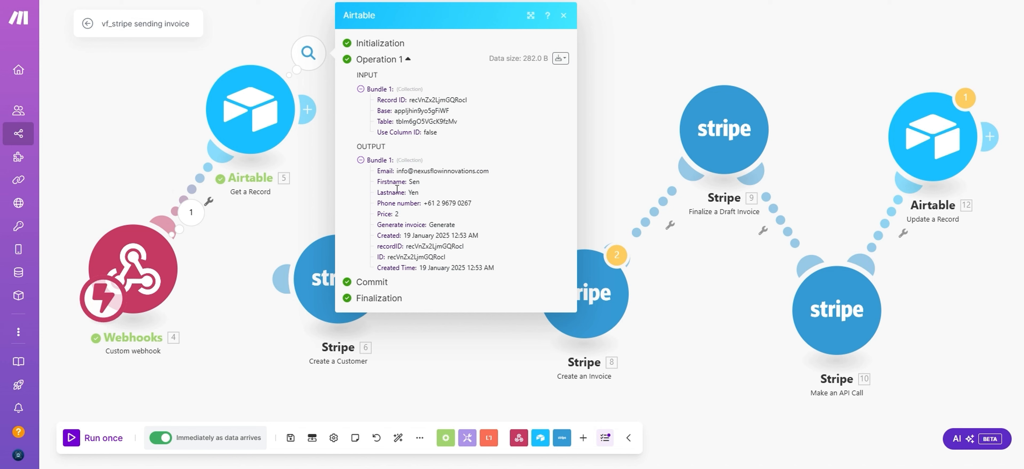
pyautogui.click(299, 195)
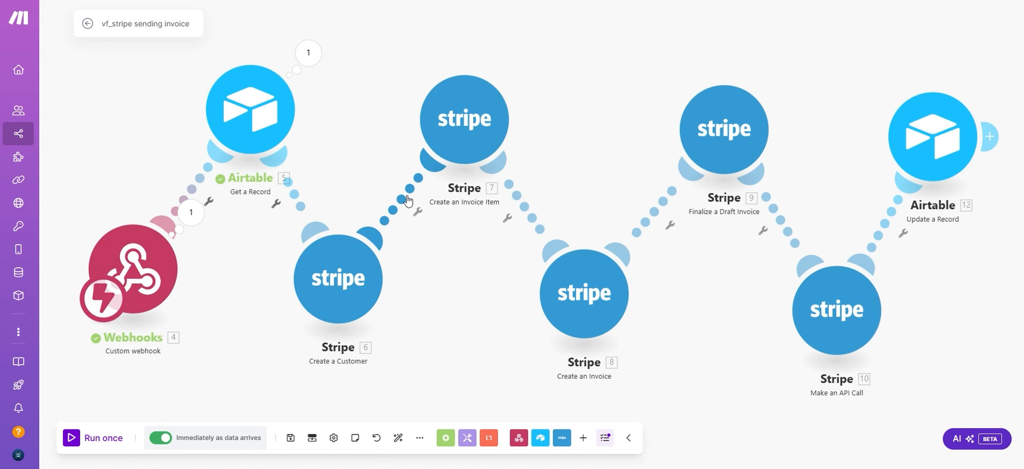
pyautogui.click(355, 281)
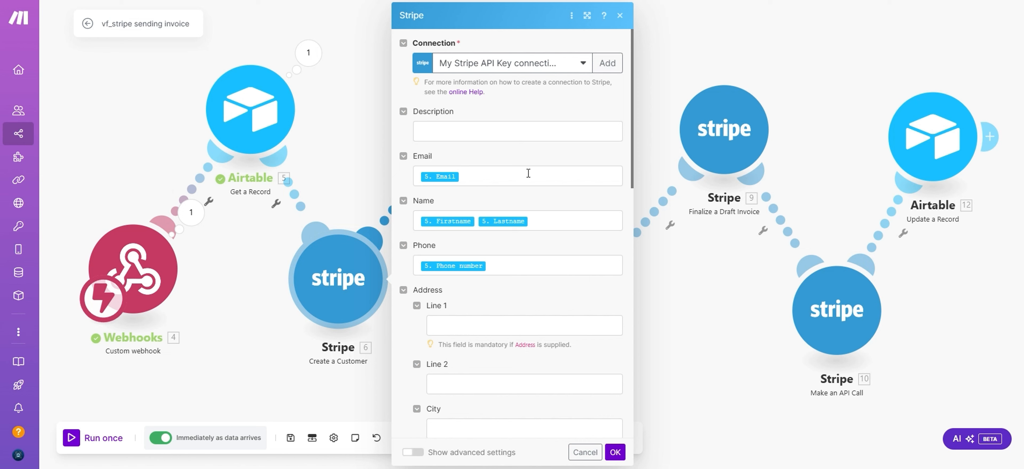
pyautogui.click(607, 63)
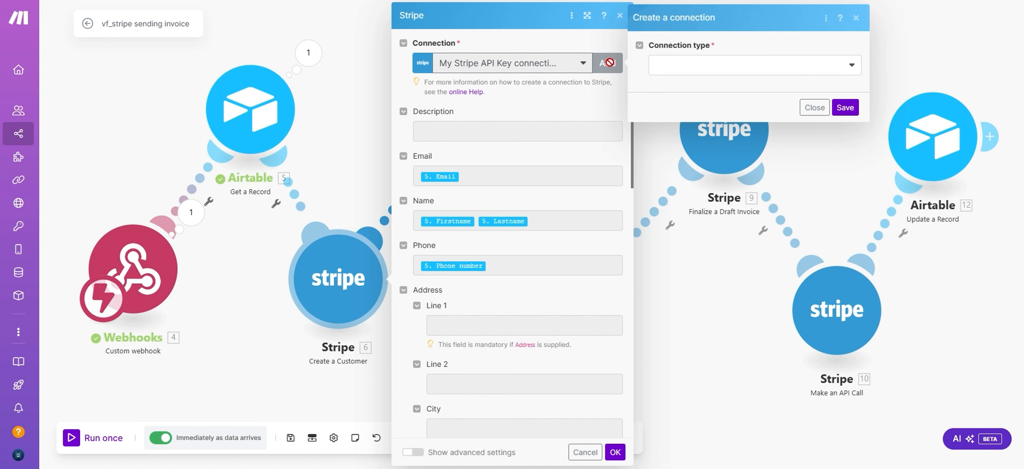
pyautogui.click(718, 67)
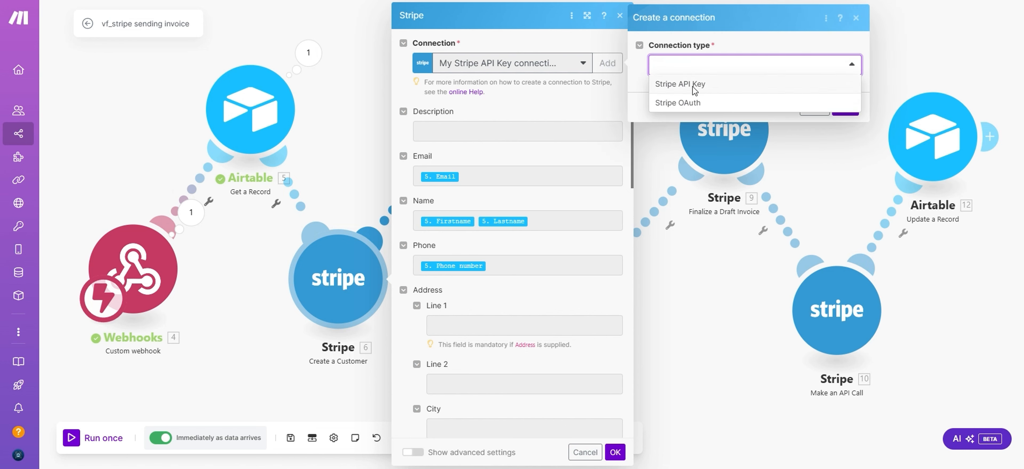
pyautogui.click(693, 86)
pyautogui.click(682, 204)
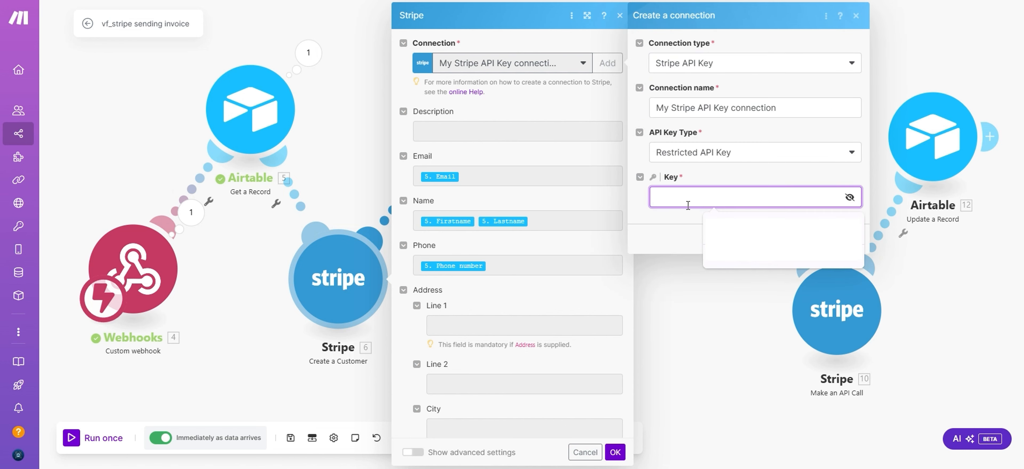
pyautogui.click(756, 173)
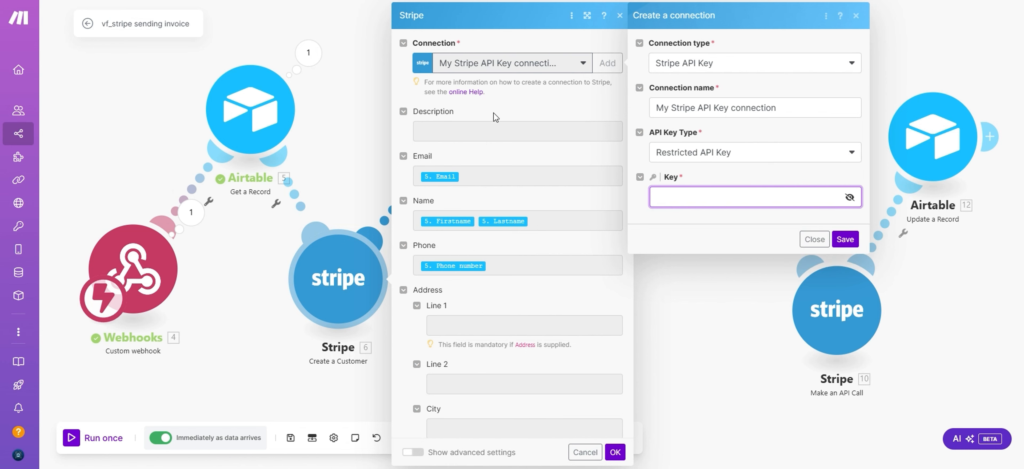
pyautogui.click(517, 6)
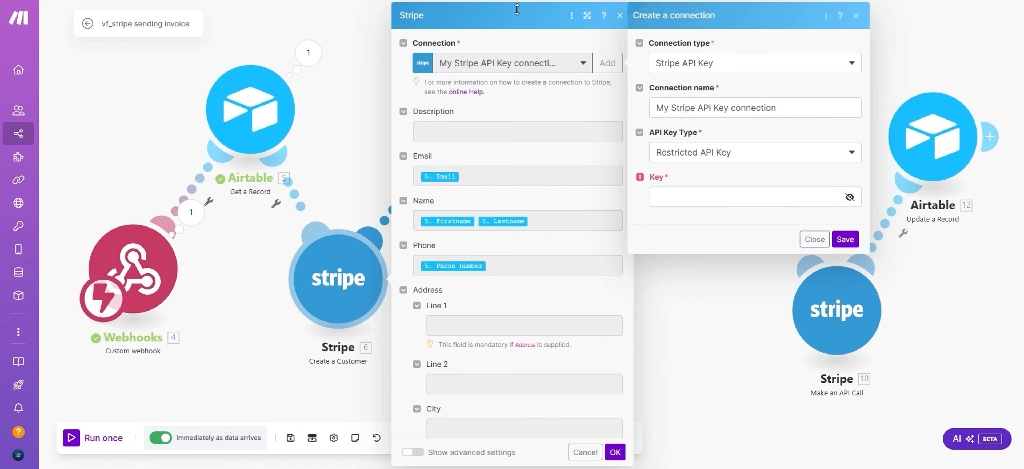
pyautogui.click(907, 68)
pyautogui.click(458, 137)
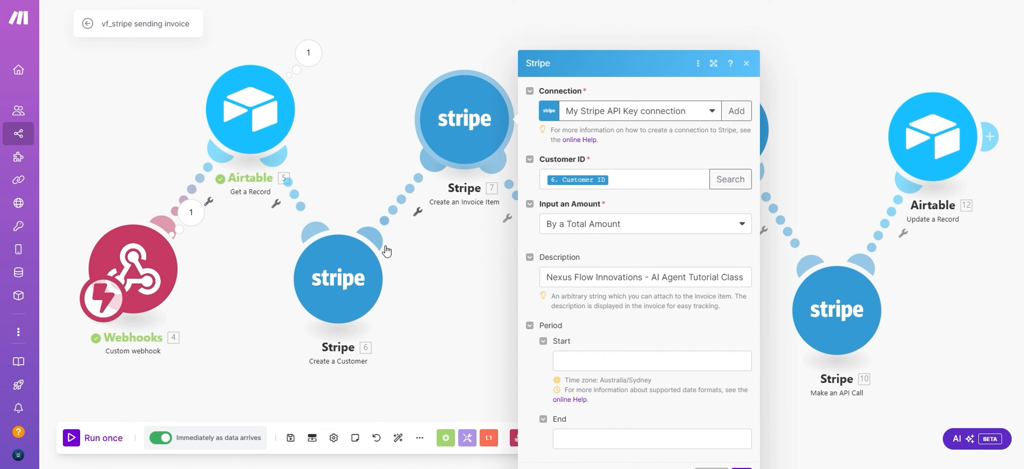
# In the Stripe Create a Customer module, start a new connection with the connection type Stripe API Key.
pyautogui.click(380, 257)
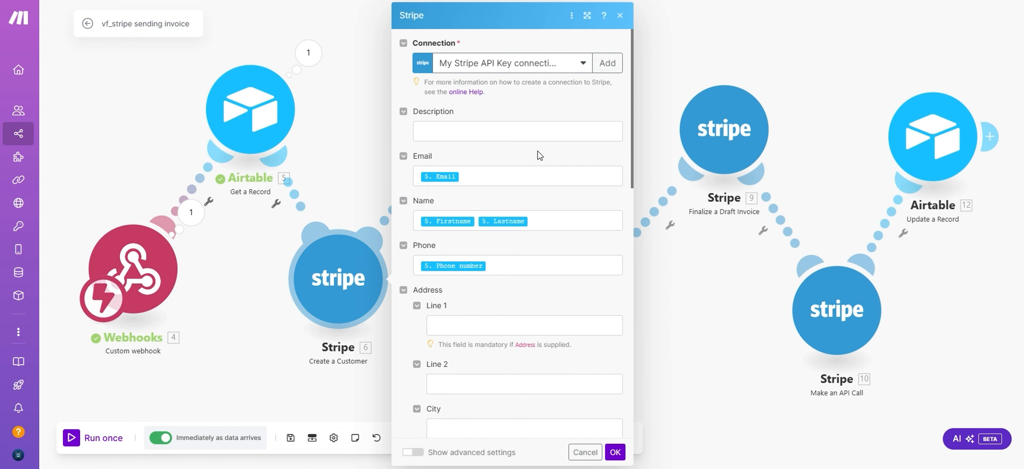
pyautogui.click(609, 63)
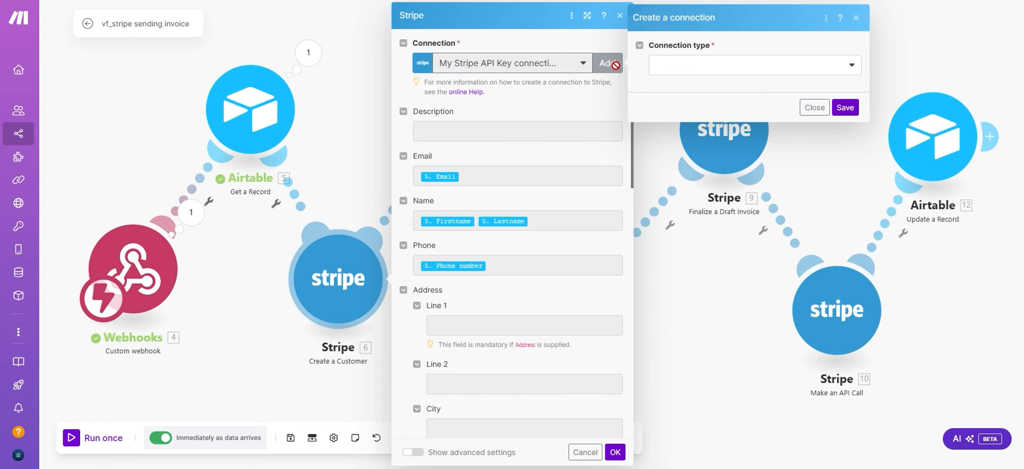
pyautogui.click(694, 68)
pyautogui.click(692, 84)
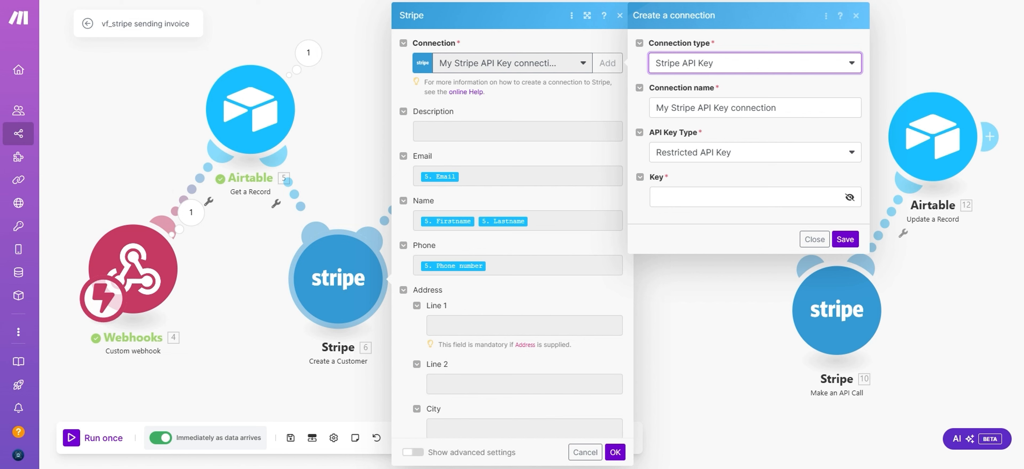
# Switch to the Stripe developer API keys and start a restricted key for providing to another website.
pyautogui.click(863, 0)
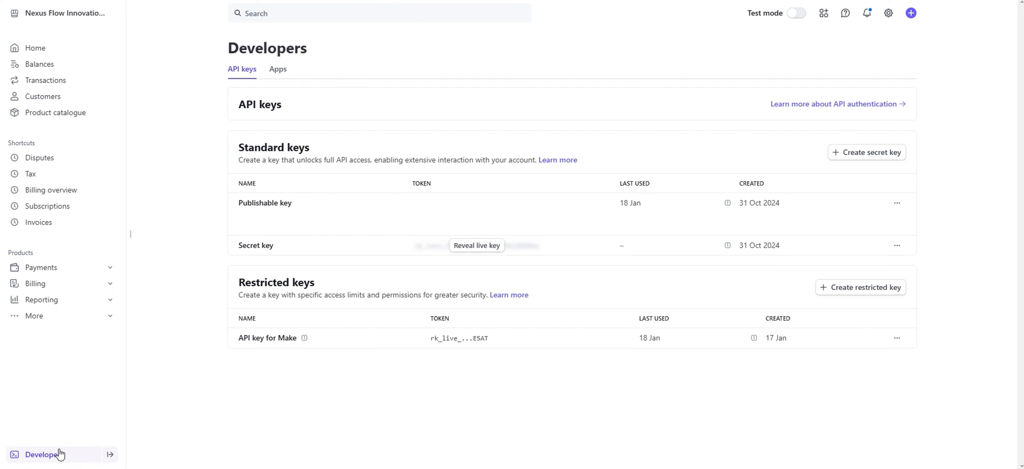
pyautogui.click(867, 292)
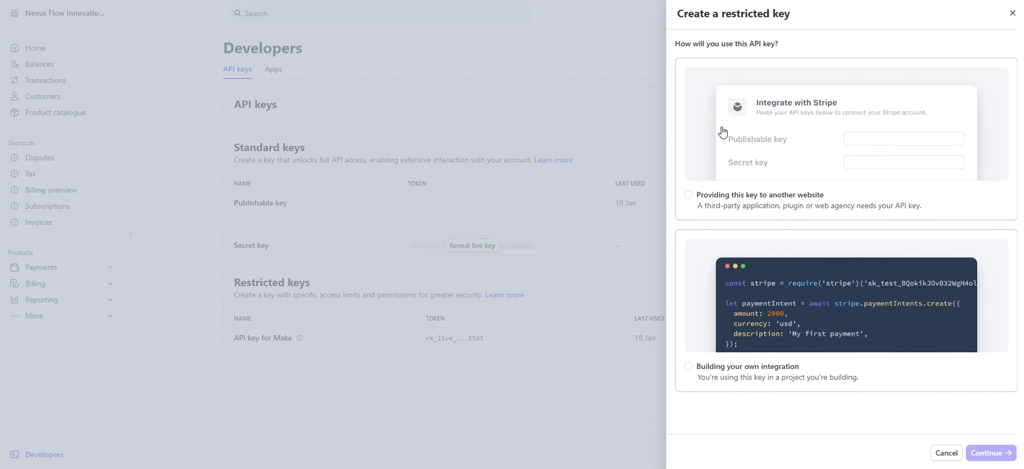
pyautogui.click(691, 196)
pyautogui.click(990, 453)
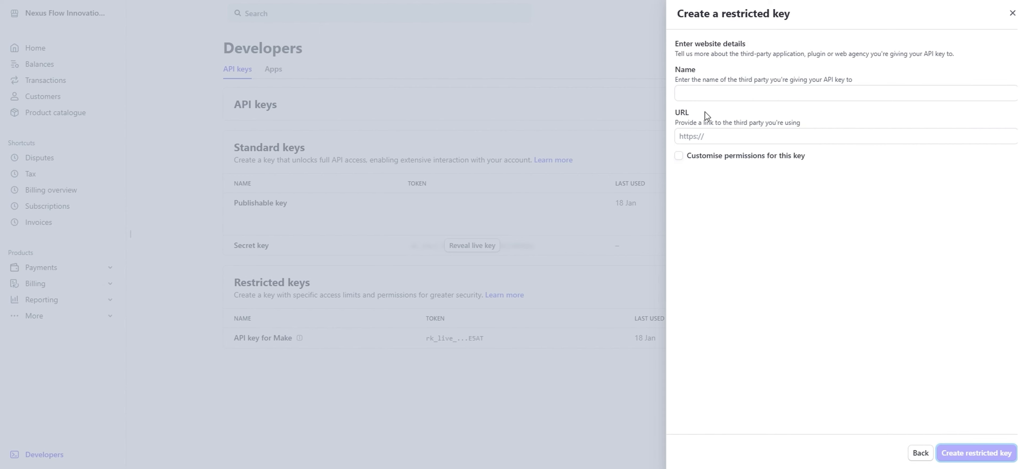
pyautogui.click(724, 87)
pyautogui.write('mA')
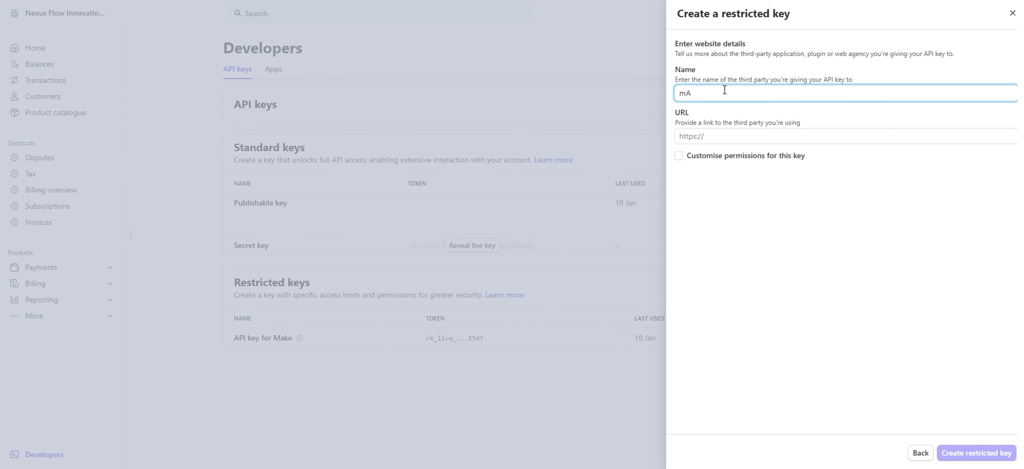
pyautogui.press('BackSpace')
pyautogui.press('BackSpace')
pyautogui.press('capslock')
pyautogui.write('Maek')
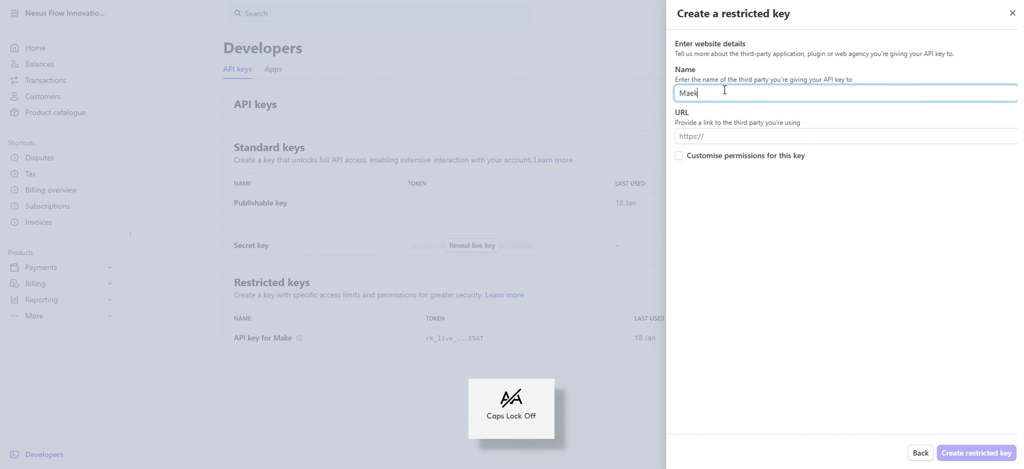
pyautogui.press('BackSpace')
pyautogui.write('ke')
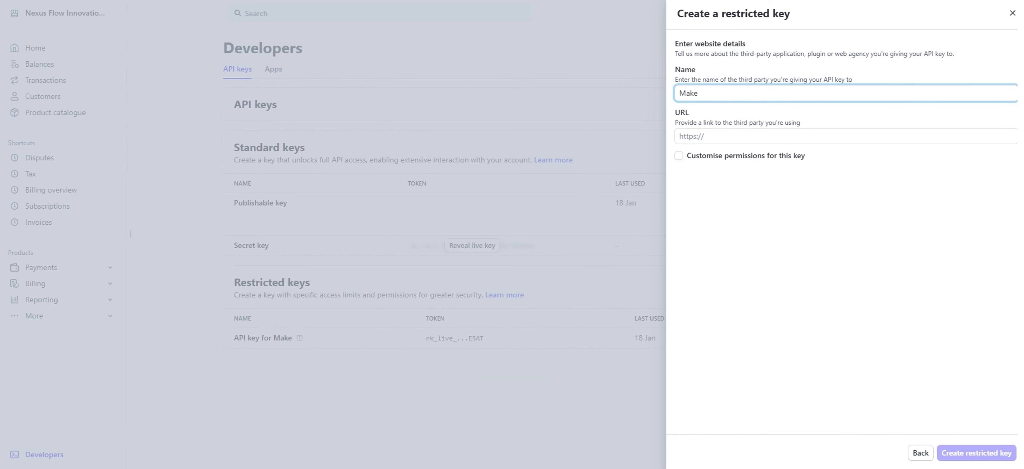
pyautogui.click(161, 158)
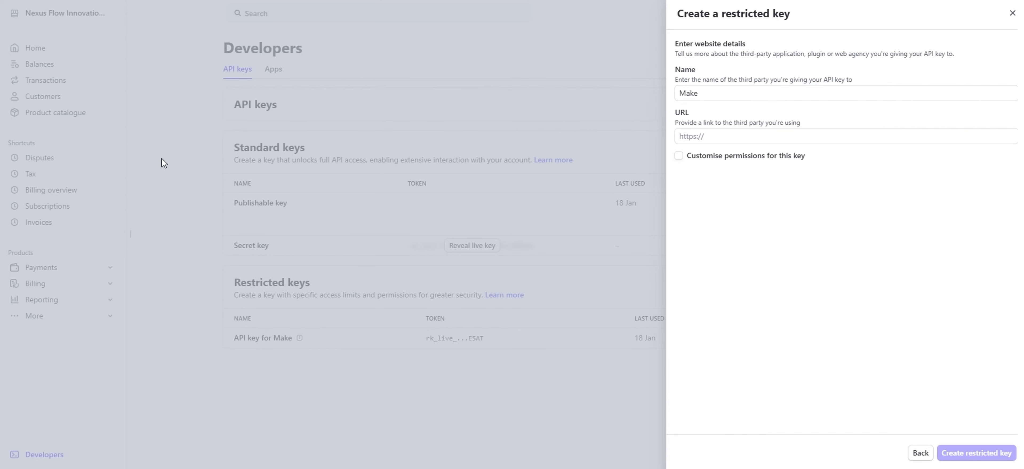
pyautogui.click(773, 137)
pyautogui.write('https://www.make.com/en')
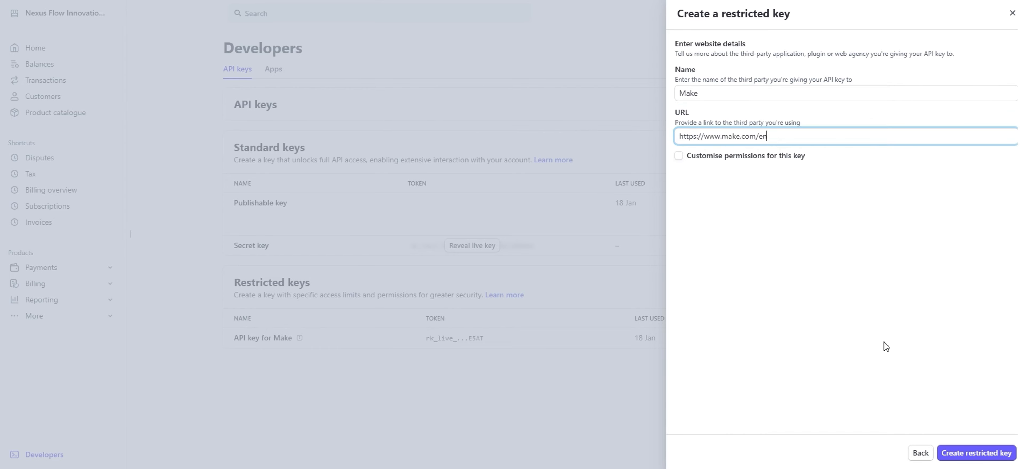
pyautogui.click(975, 456)
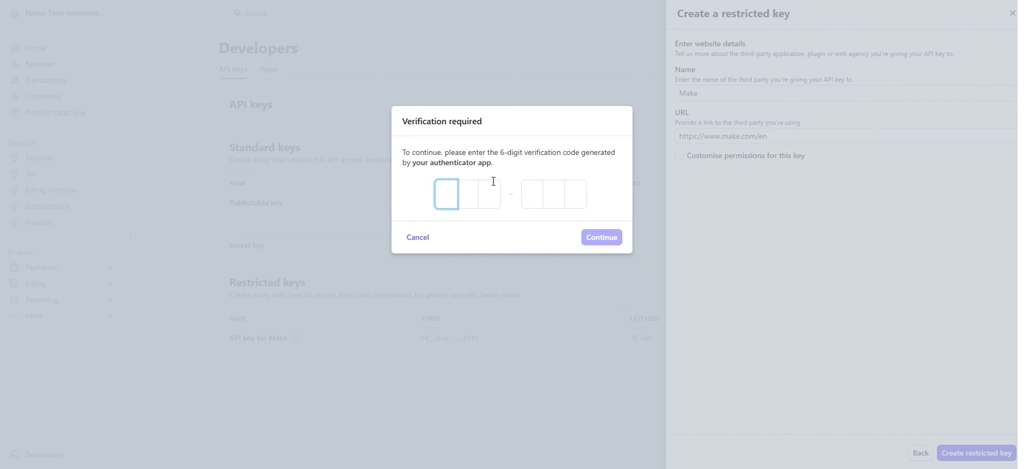
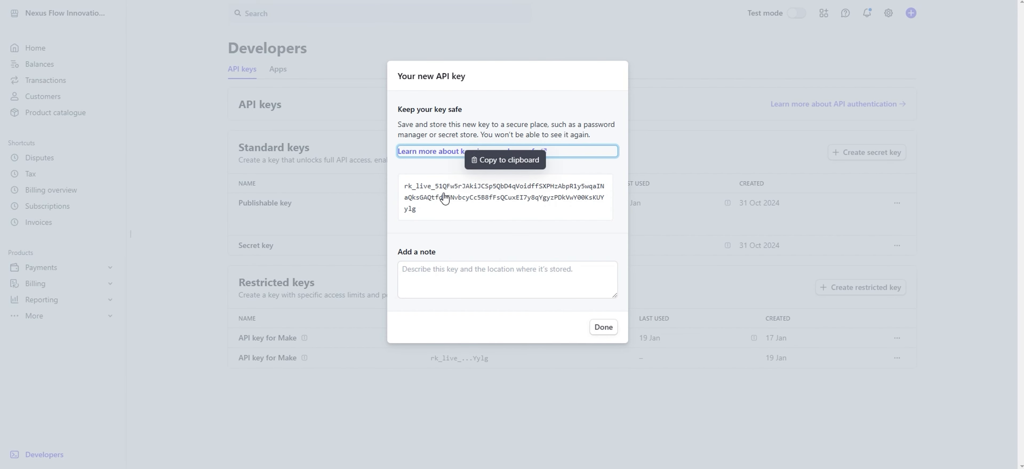
# Enter the authenticator app's verification code, copy the new restricted API key, and finish the key creation.
pyautogui.click(457, 199)
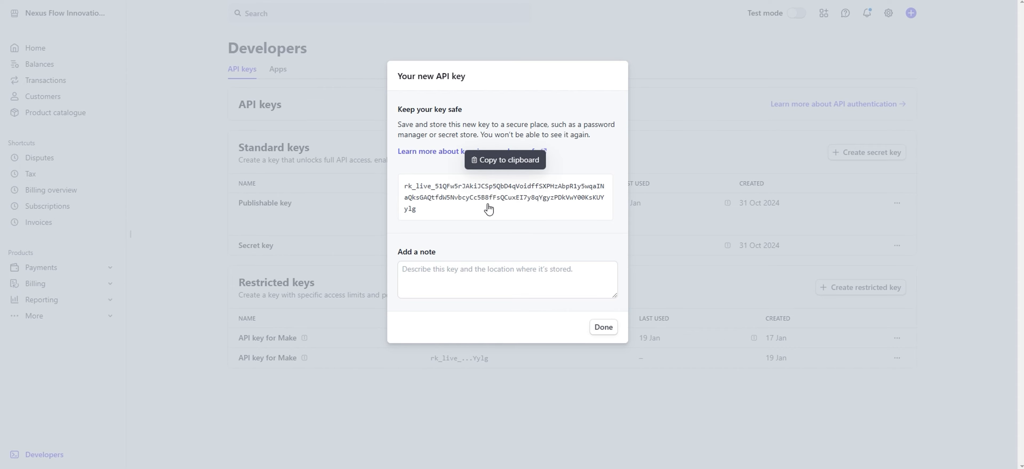
pyautogui.click(610, 330)
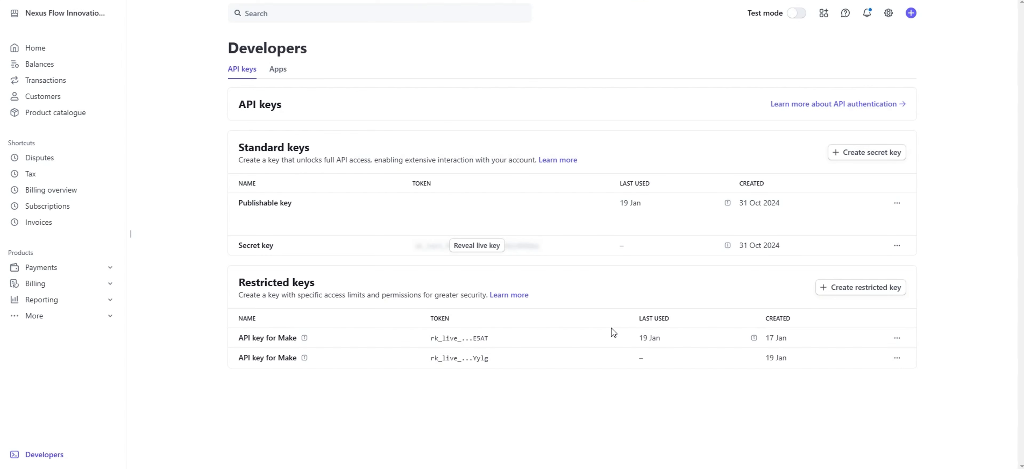
# Edit the newly created API key for Make and set All core resources and All Connect resources to Write.
pyautogui.click(897, 357)
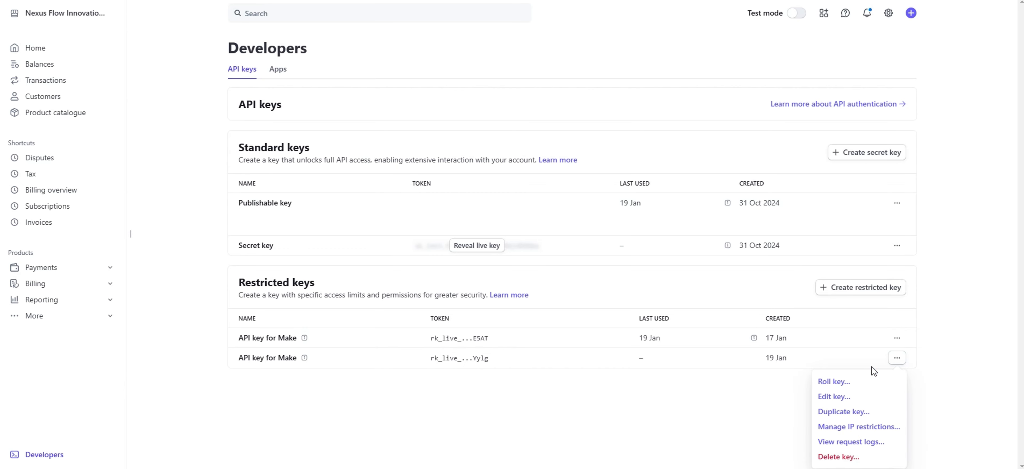
pyautogui.click(835, 396)
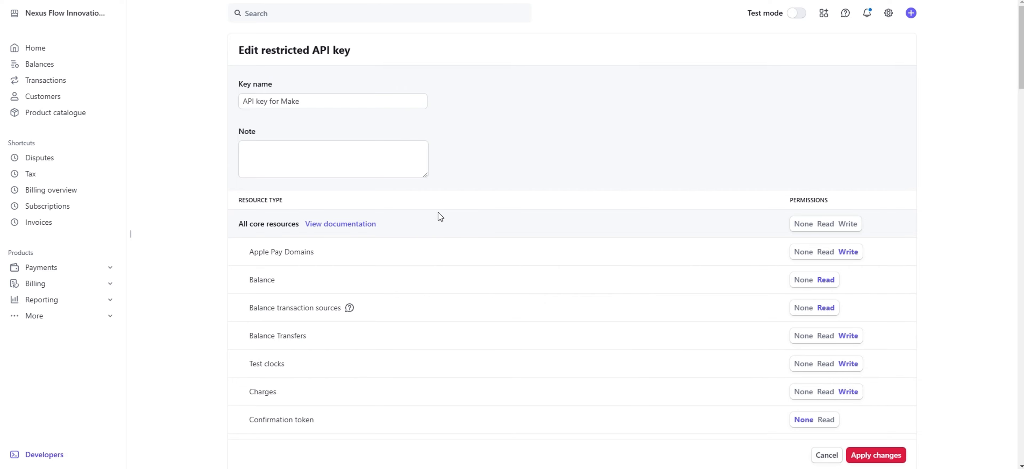
pyautogui.scroll(-2, 439, 212)
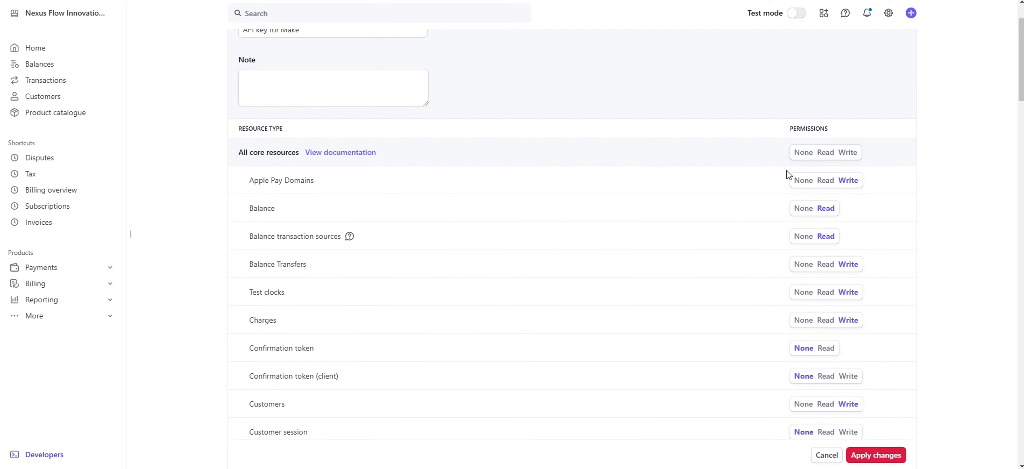
pyautogui.click(848, 152)
pyautogui.scroll(-15, 839, 259)
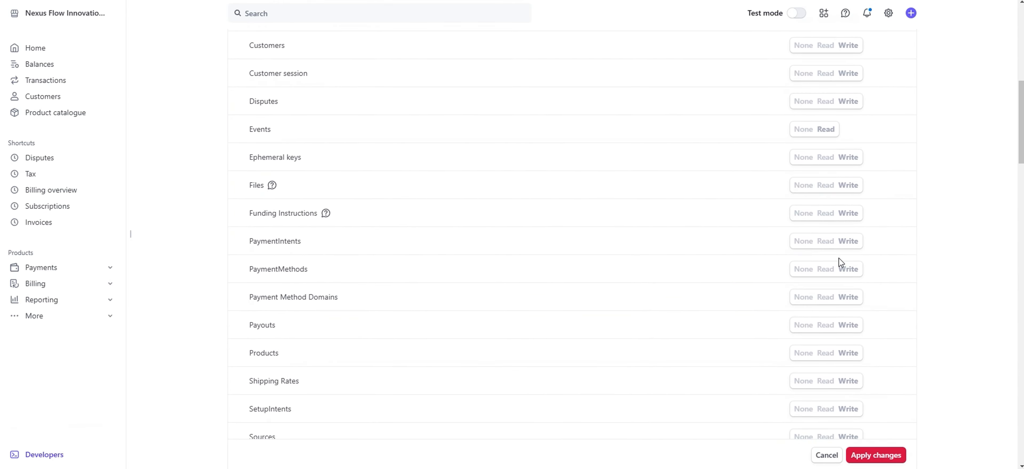
pyautogui.scroll(-10, 849, 209)
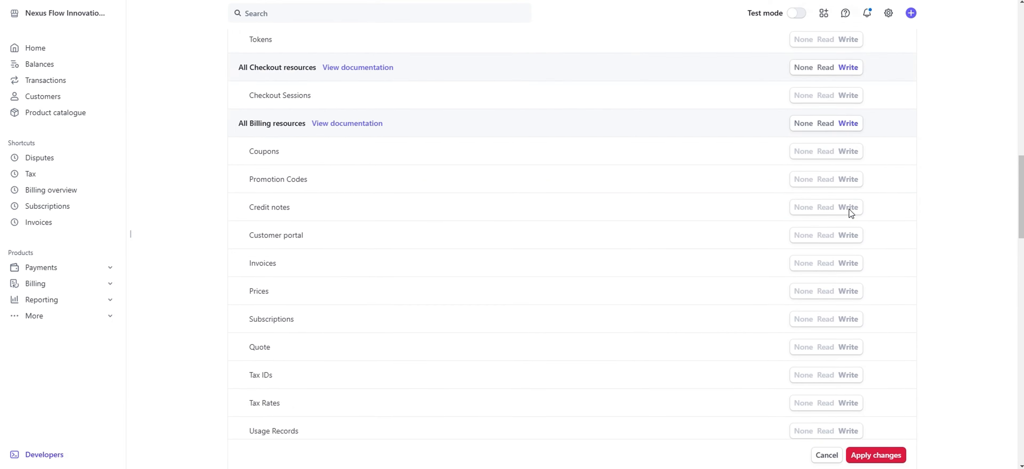
pyautogui.click(849, 236)
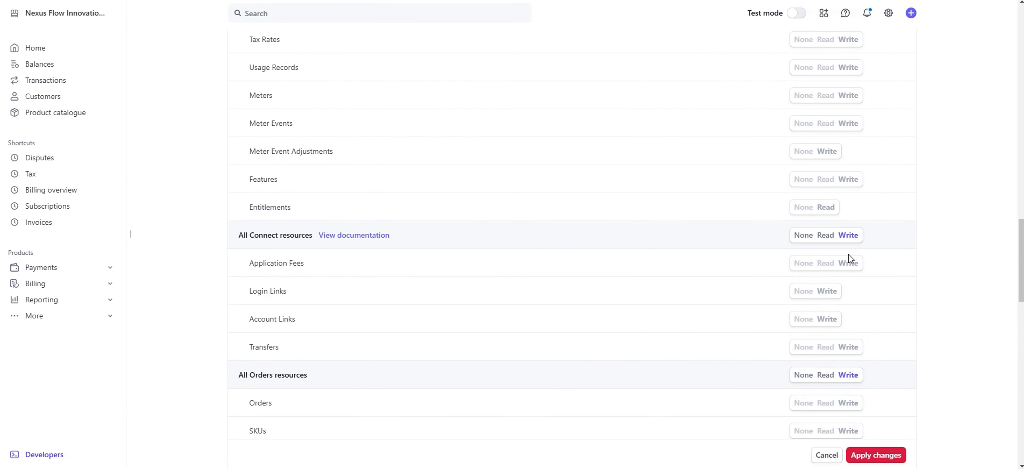
# Set the key's permissions for All Issuing resources and for Identity Verification Sessions and Reports to Write.
pyautogui.scroll(-7, 845, 254)
pyautogui.click(849, 137)
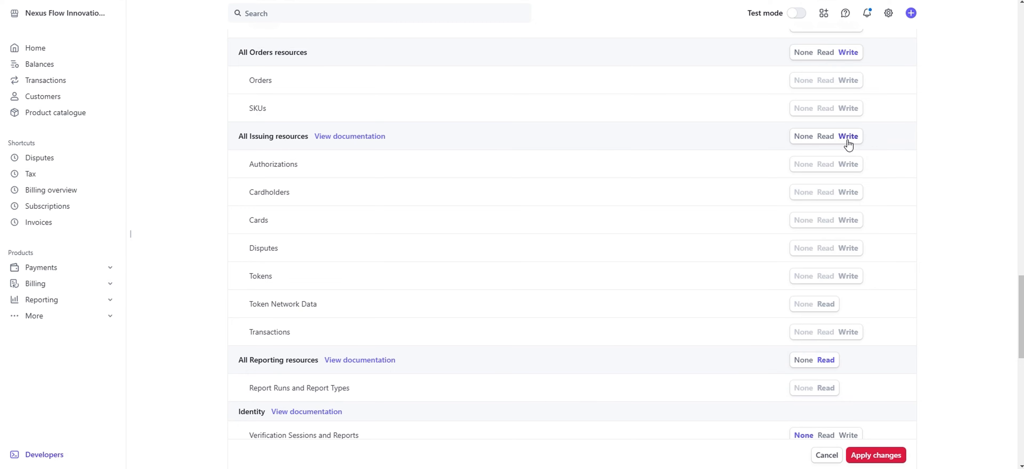
pyautogui.scroll(-7, 848, 143)
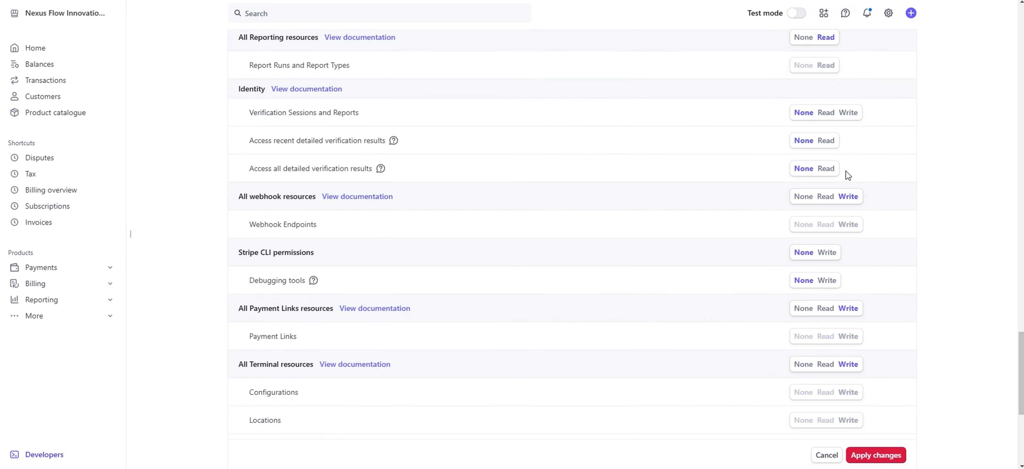
pyautogui.click(848, 112)
# Set the Radar and All Climate resources permissions to Write and apply the changes to the restricted key.
pyautogui.scroll(-4, 850, 172)
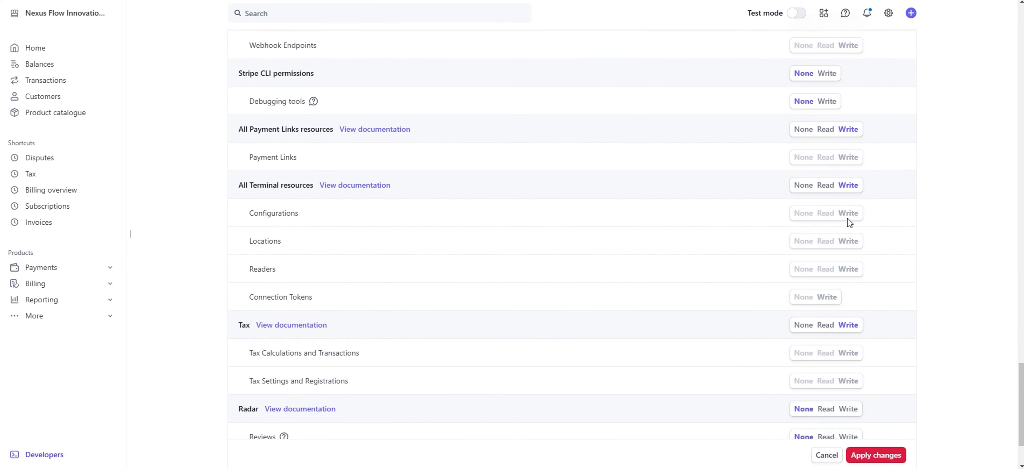
pyautogui.scroll(-2, 847, 218)
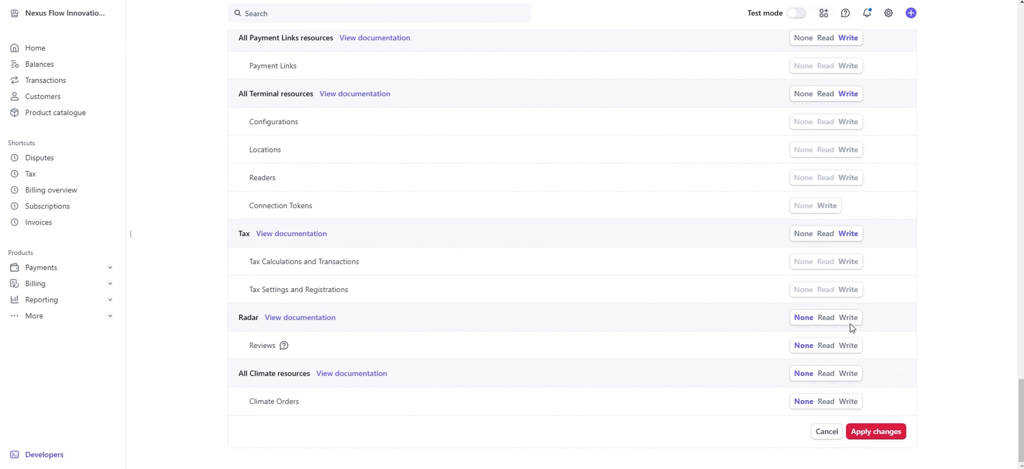
pyautogui.click(852, 312)
pyautogui.click(849, 373)
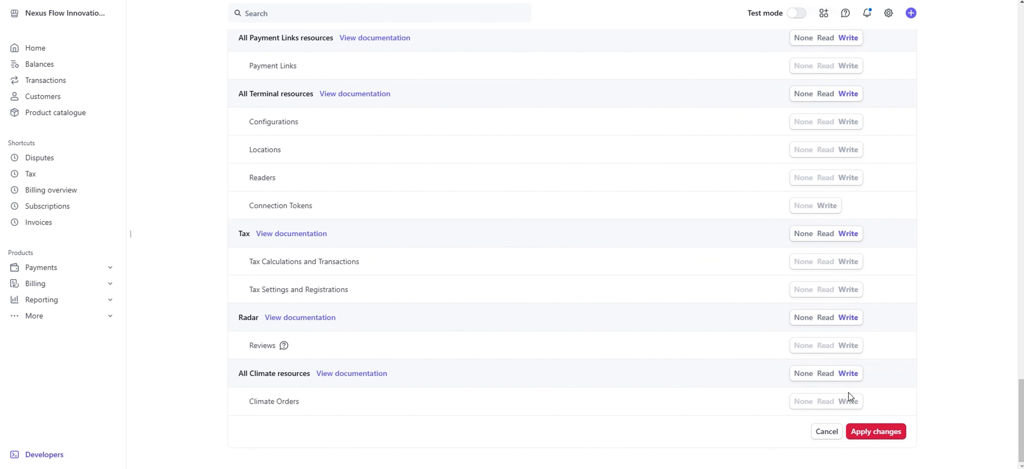
pyautogui.click(860, 424)
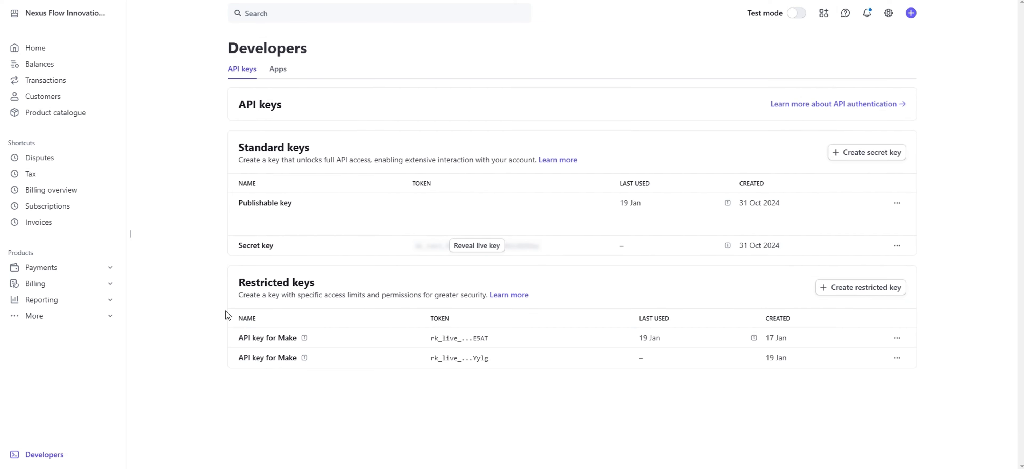
# Return to Make, review the Stripe API Key connection form for the Create a Customer module, and close it without saving.
pyautogui.moveTo(433, 360); pyautogui.dragTo(484, 361)
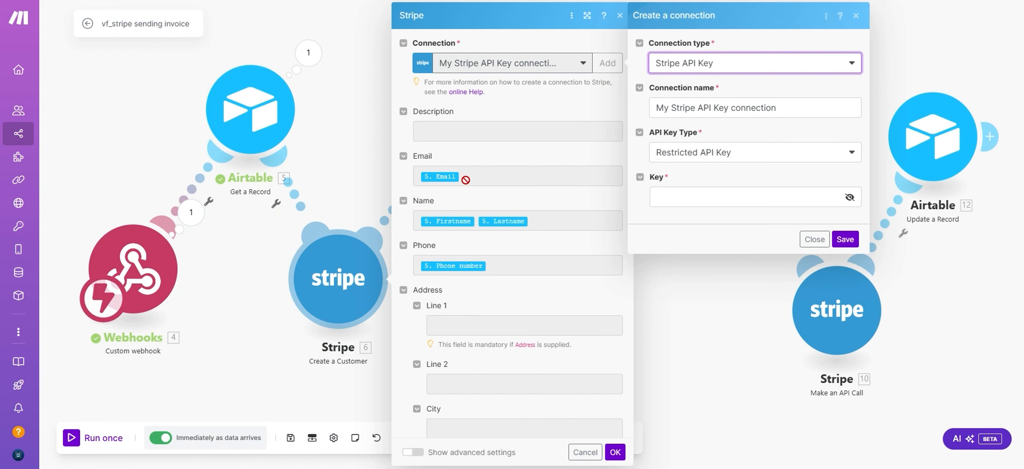
pyautogui.click(362, 113)
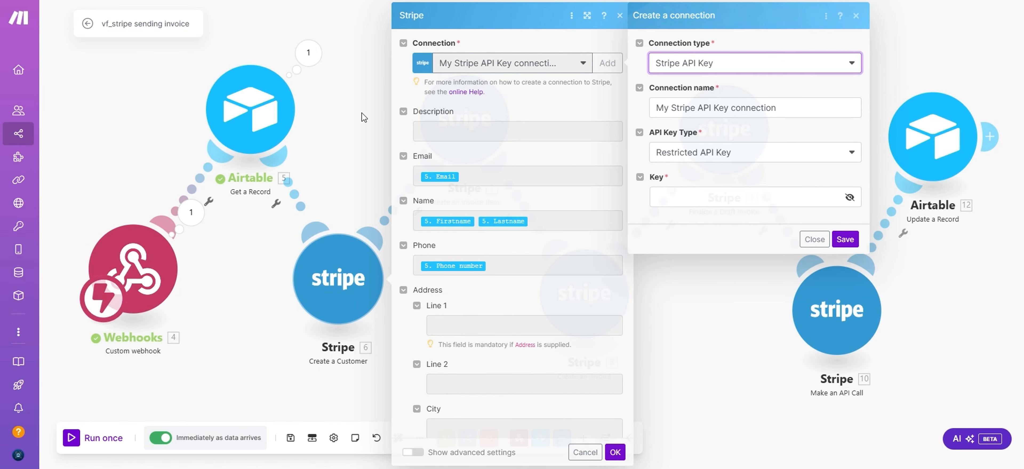
pyautogui.click(338, 278)
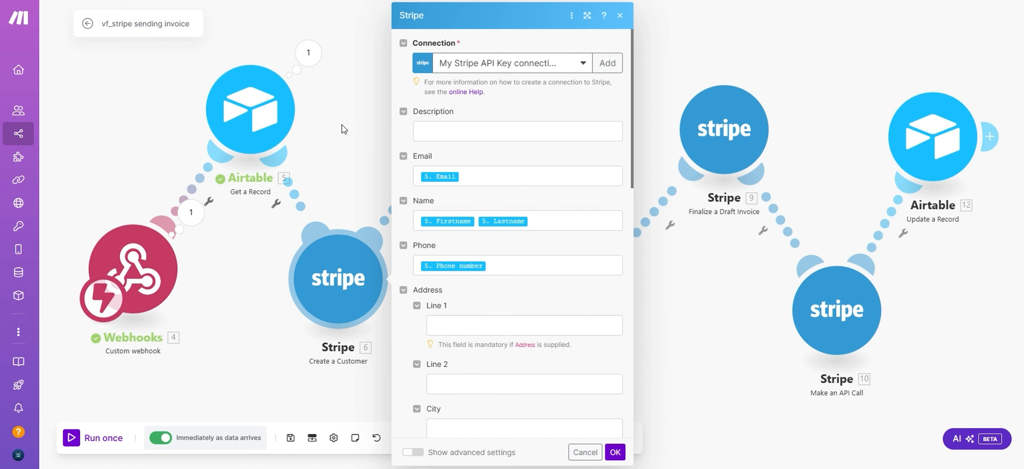
pyautogui.click(621, 71)
pyautogui.click(678, 68)
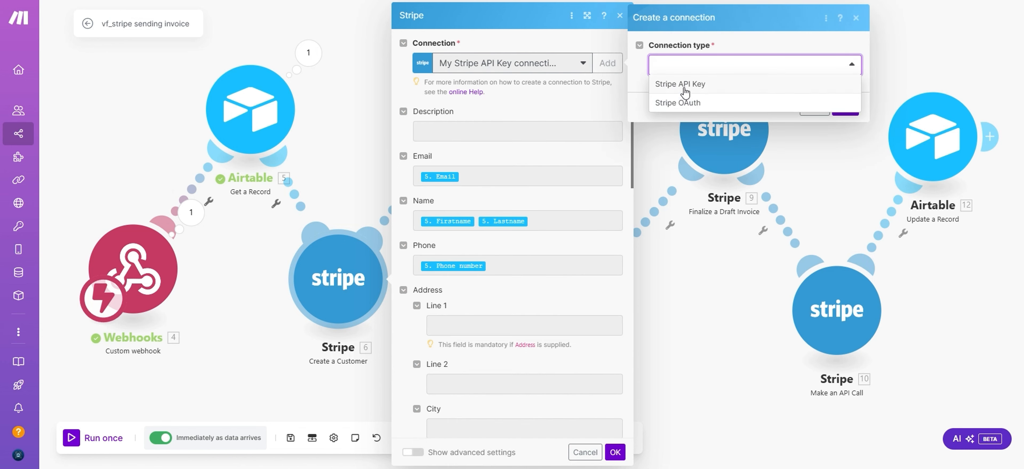
pyautogui.click(681, 84)
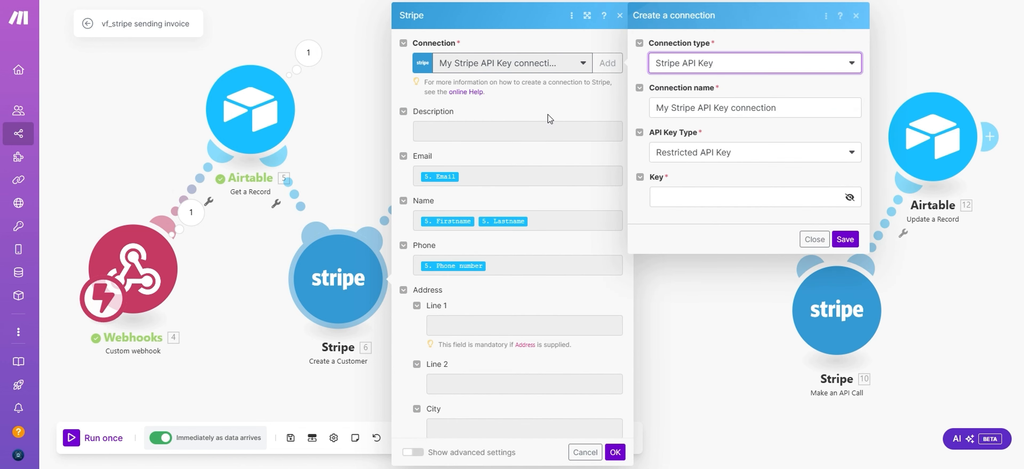
pyautogui.click(476, 183)
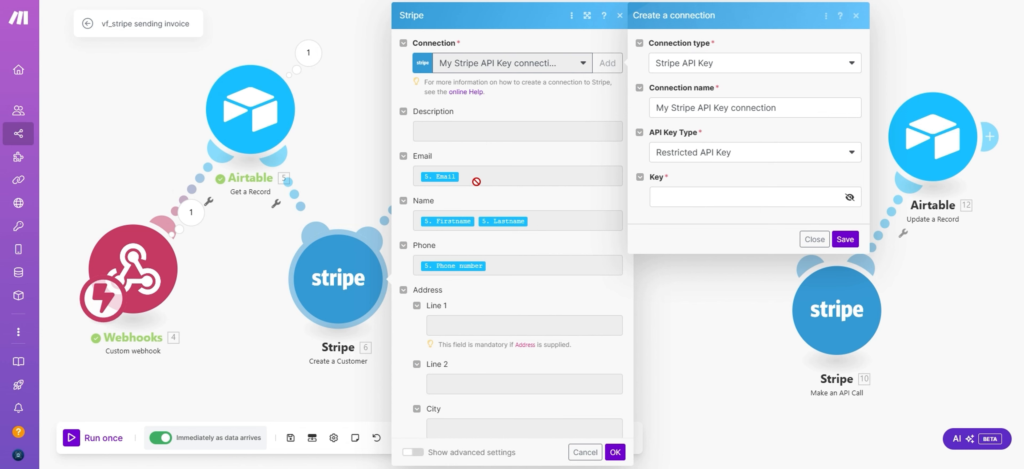
pyautogui.click(822, 241)
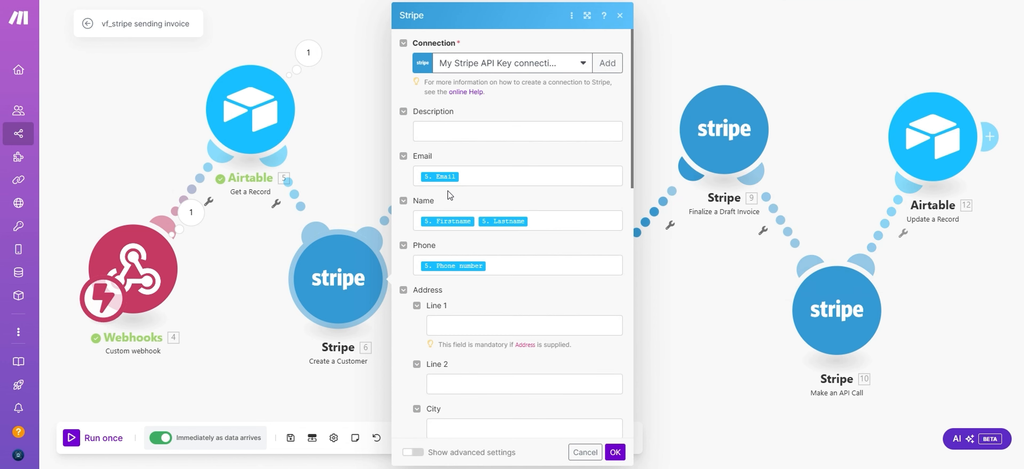
# Review the Email, Name, Phone and remaining field mappings of the Create a Customer module, and close its settings.
pyautogui.click(462, 176)
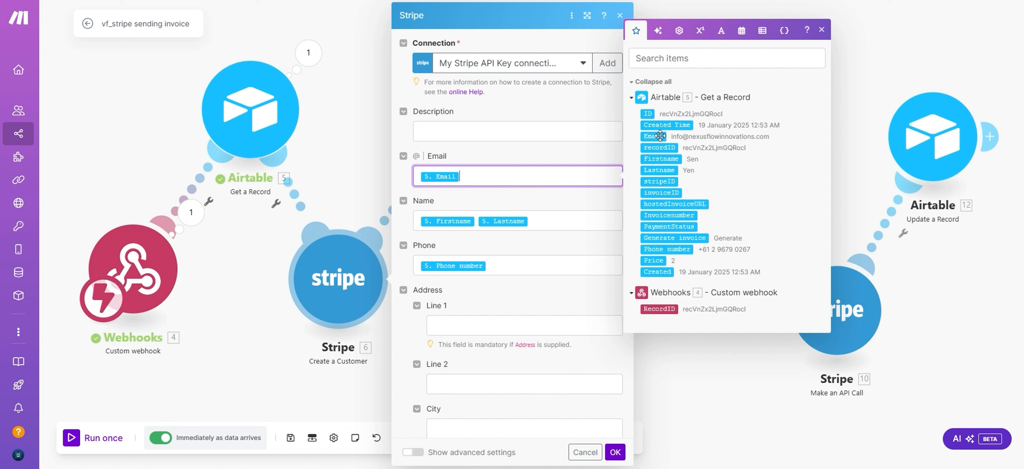
pyautogui.click(525, 213)
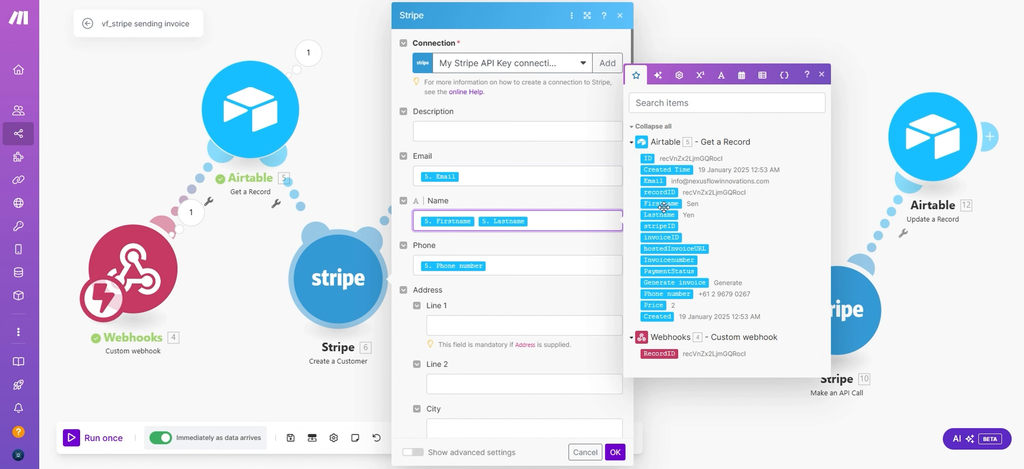
pyautogui.click(604, 265)
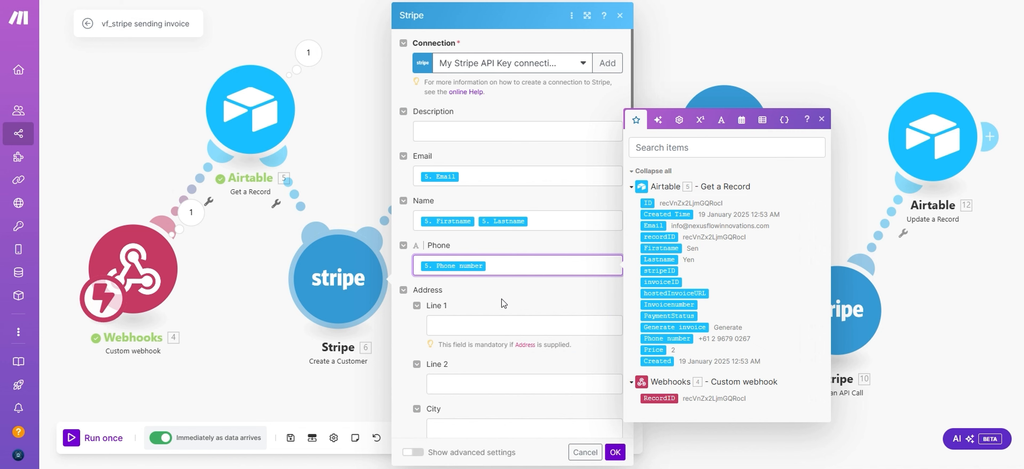
pyautogui.scroll(-8, 501, 298)
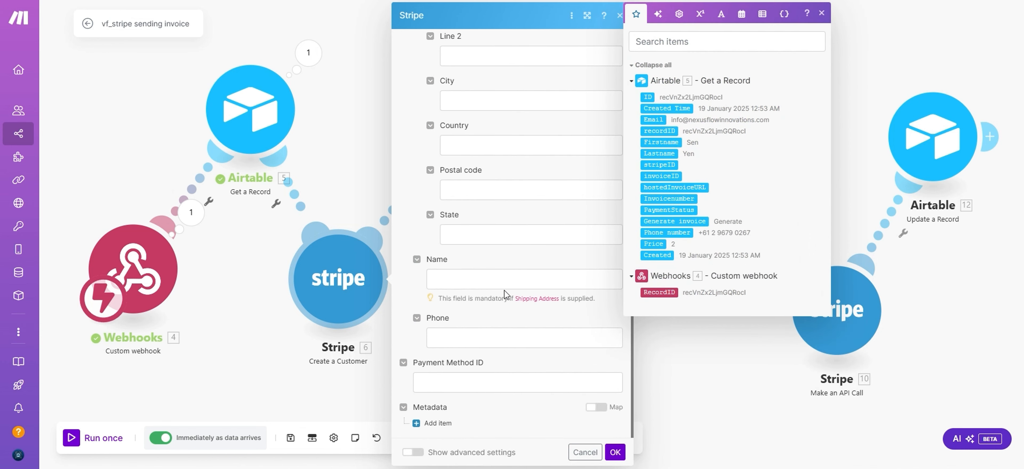
pyautogui.click(702, 376)
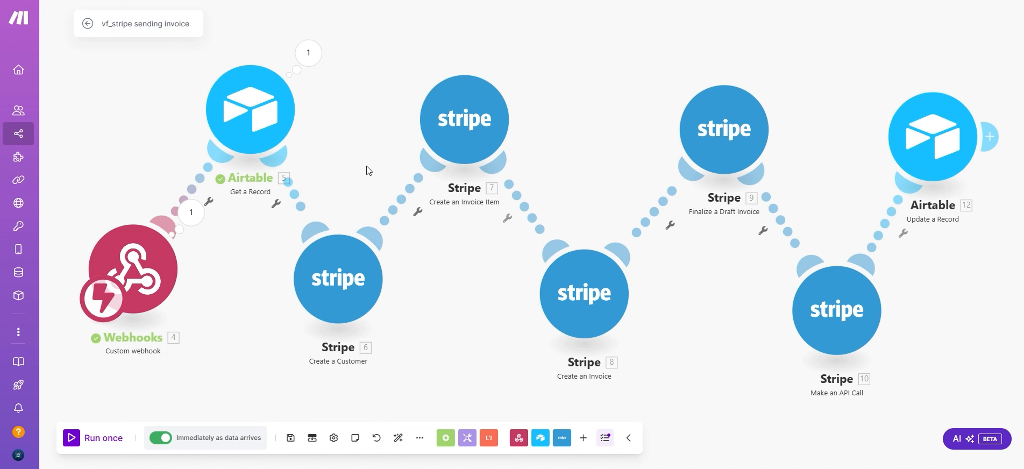
# Open the Create an Invoice Item module and examine its Customer ID mapping, Input an Amount options and Amount formula.
pyautogui.click(464, 115)
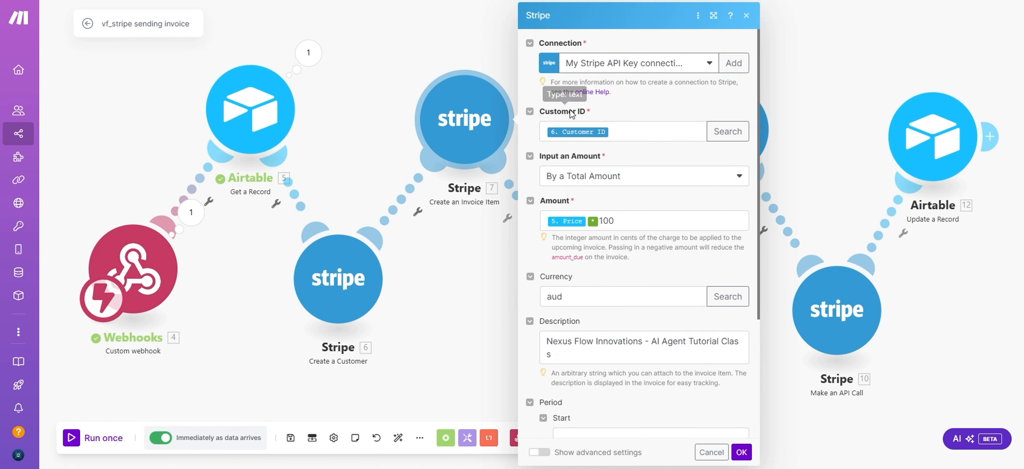
pyautogui.click(633, 132)
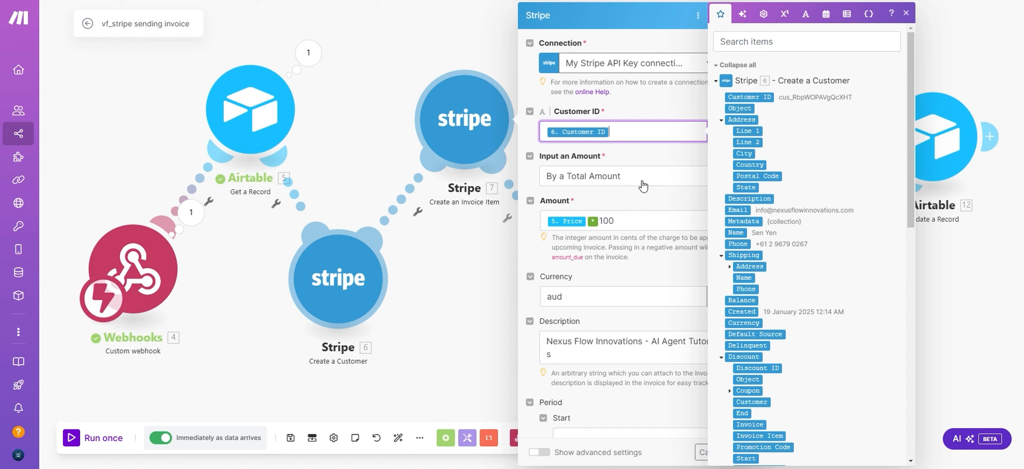
pyautogui.click(643, 165)
pyautogui.click(640, 178)
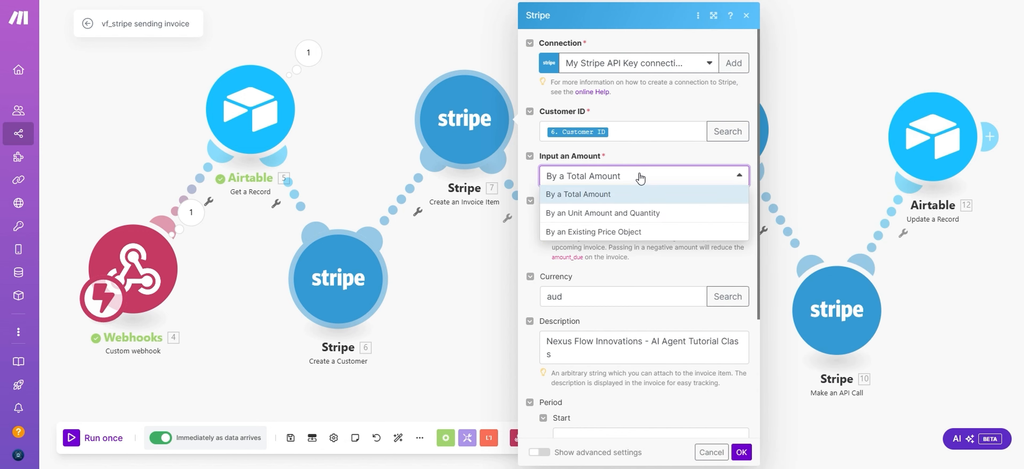
pyautogui.click(641, 177)
pyautogui.click(645, 221)
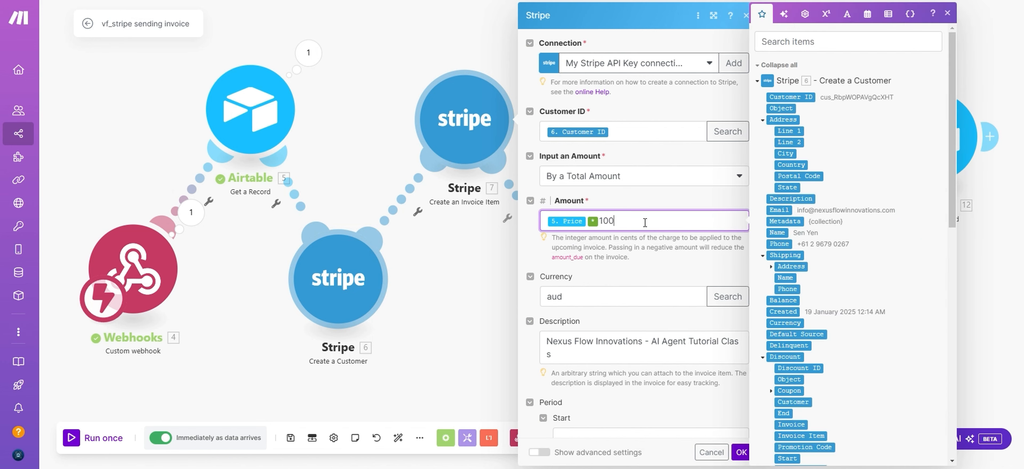
pyautogui.click(646, 251)
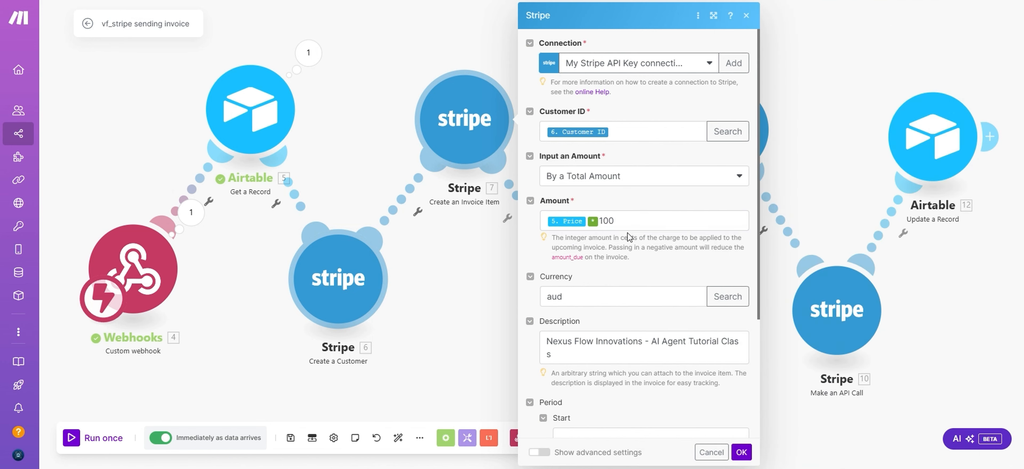
# Look through the mapping functions for the Amount field, including the math operators and Airtable's Price item, and review the remaining invoice item fields.
pyautogui.click(601, 223)
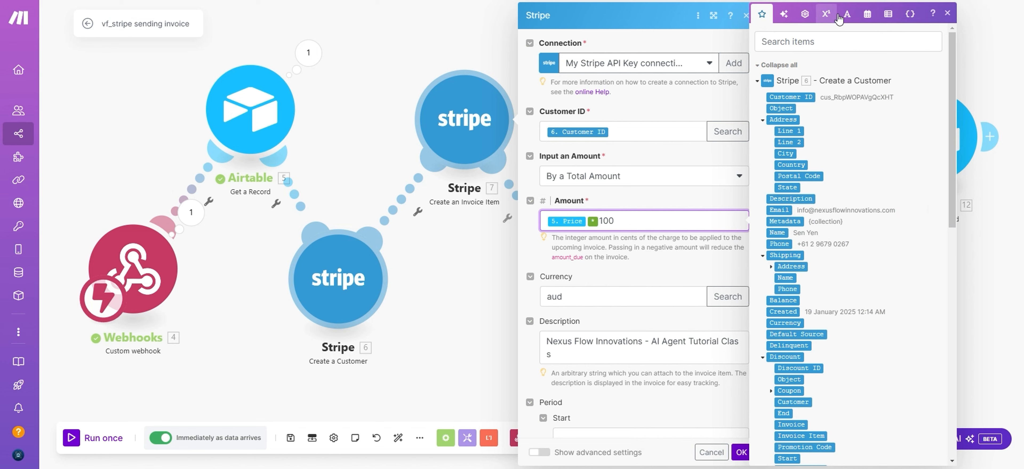
pyautogui.click(911, 15)
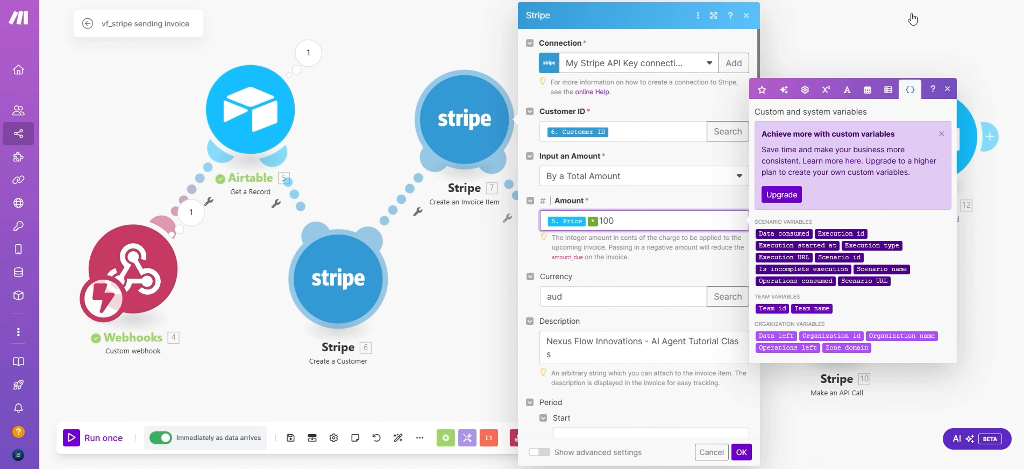
pyautogui.click(889, 90)
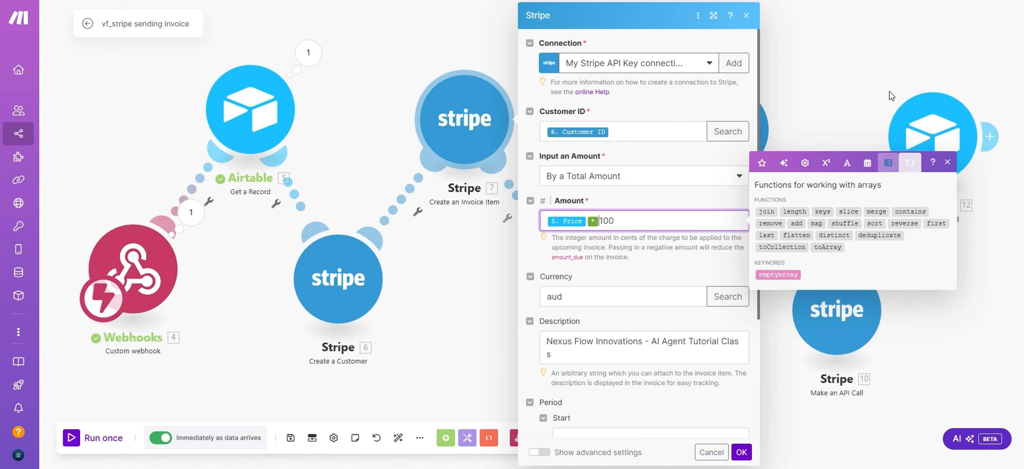
pyautogui.click(861, 162)
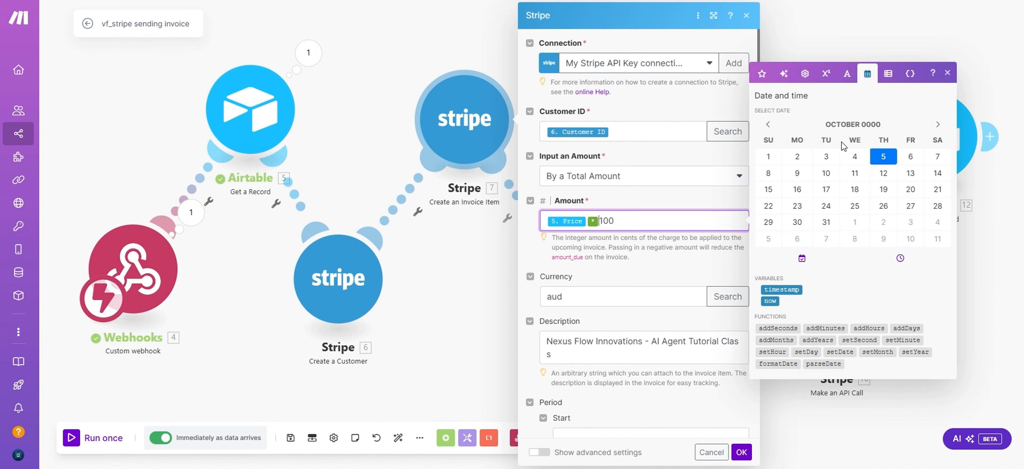
pyautogui.click(848, 74)
pyautogui.click(823, 131)
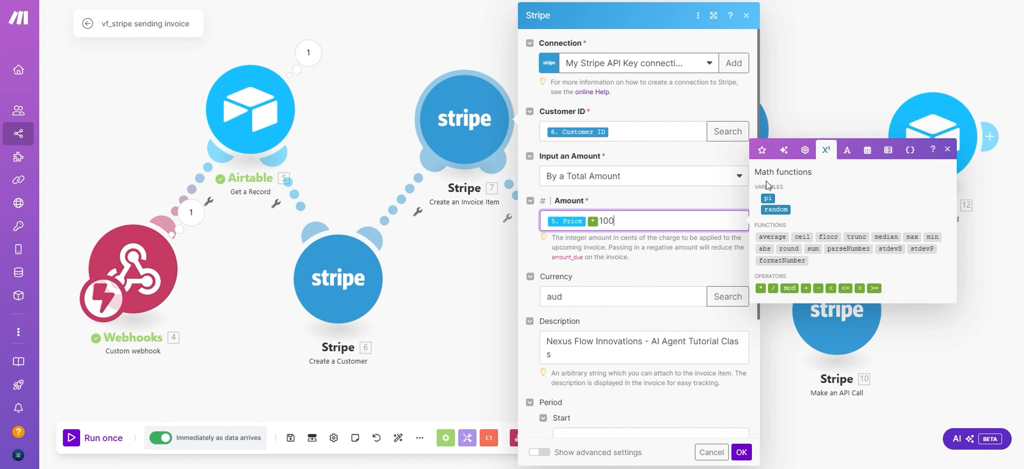
pyautogui.click(763, 151)
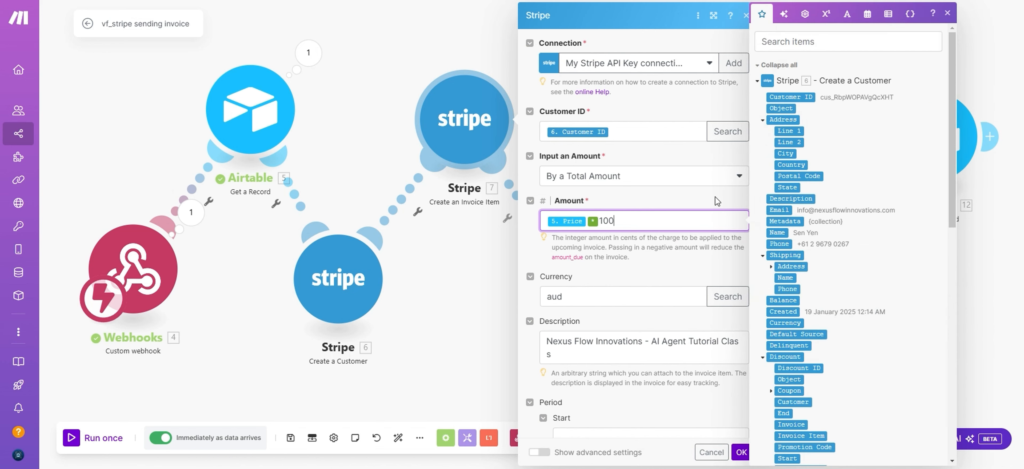
pyautogui.scroll(-5, 842, 183)
pyautogui.scroll(-5, 843, 183)
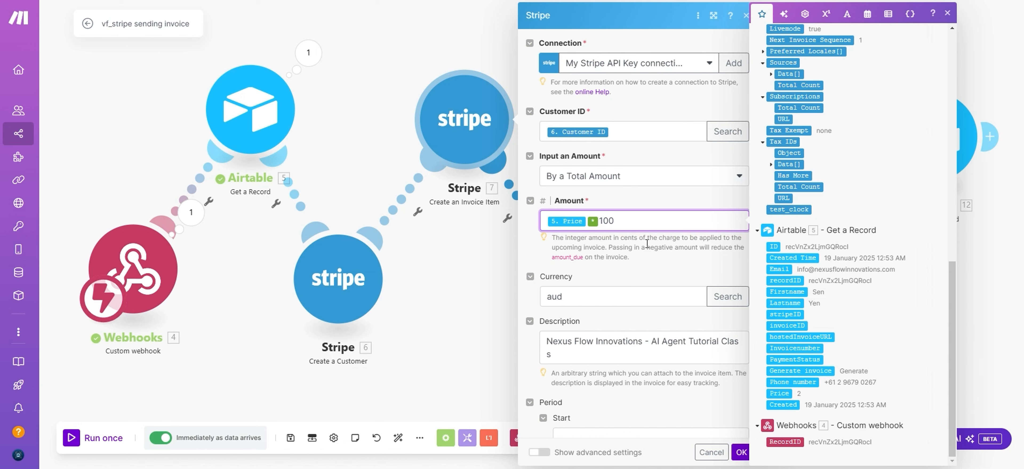
pyautogui.click(621, 273)
pyautogui.scroll(-1, 621, 273)
pyautogui.scroll(-2, 621, 273)
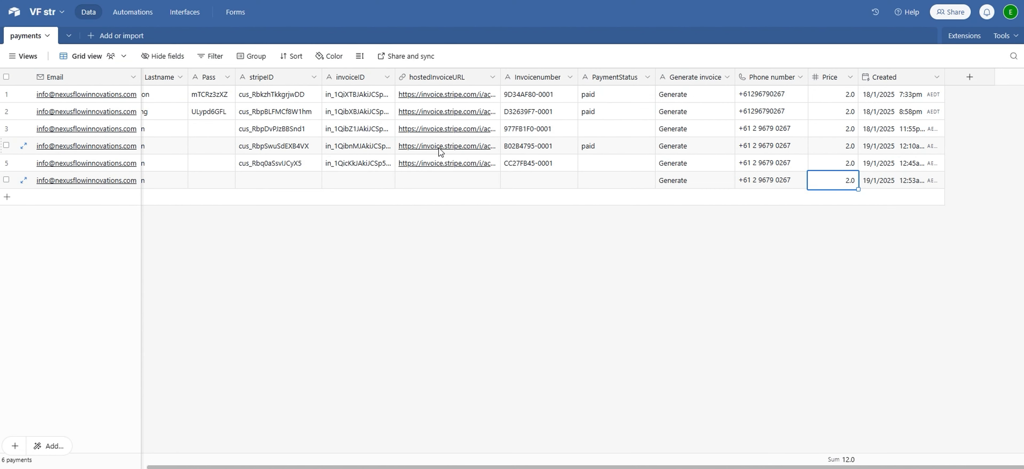
# In Airtable's payments table, open the third record's hosted invoice link and highlight the memo text on the Stripe invoice.
pyautogui.click(440, 150)
pyautogui.click(441, 148)
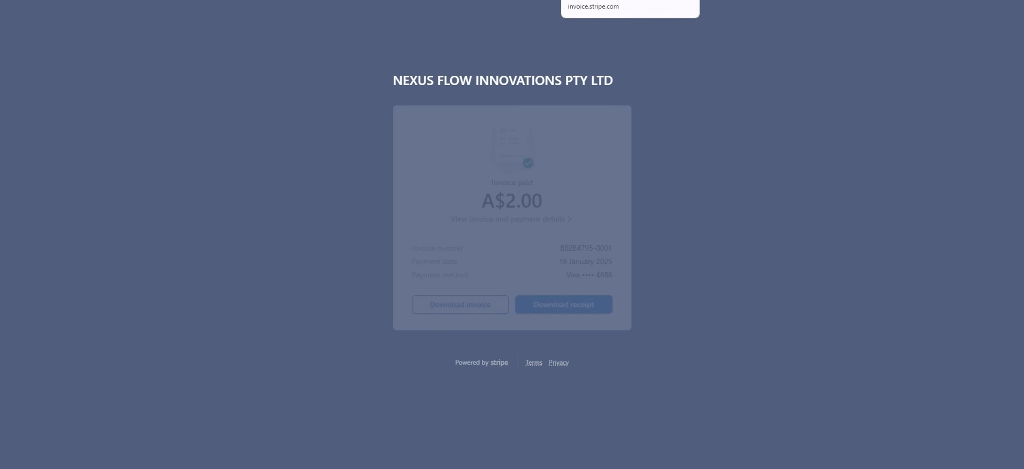
pyautogui.click(653, 1)
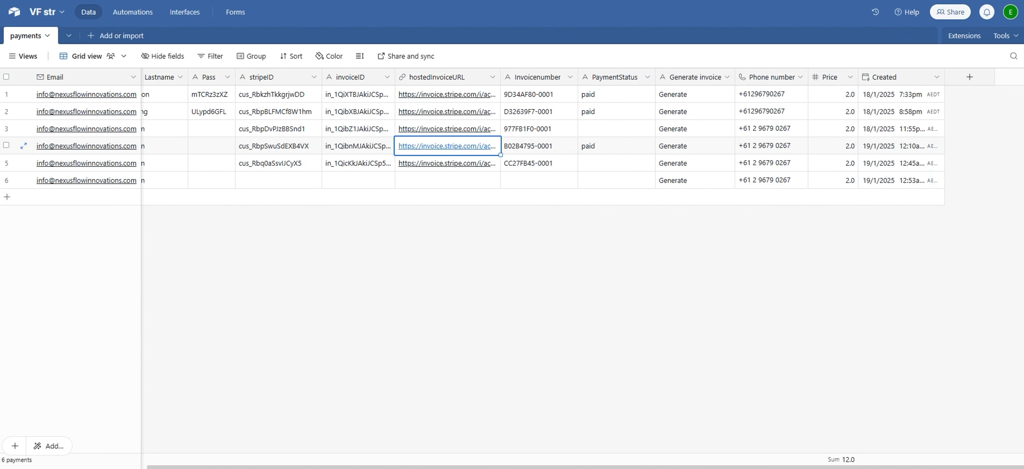
pyautogui.click(435, 129)
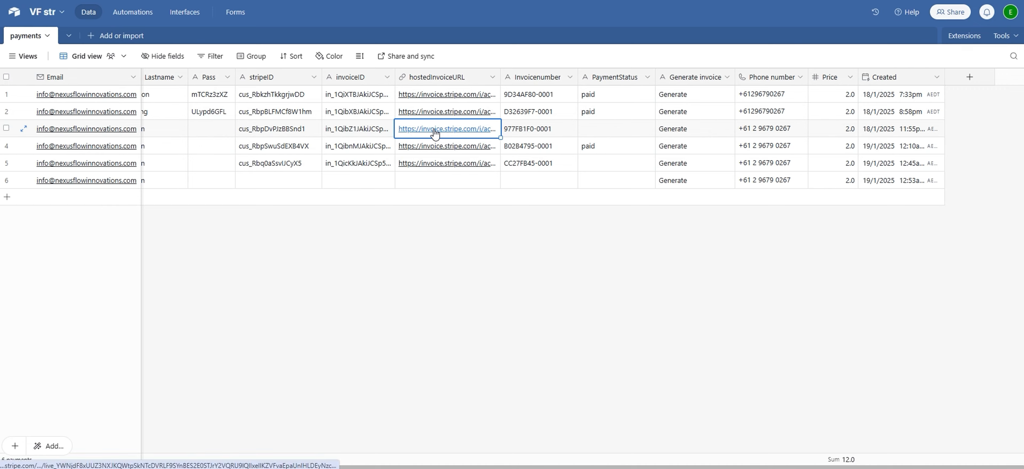
pyautogui.click(434, 130)
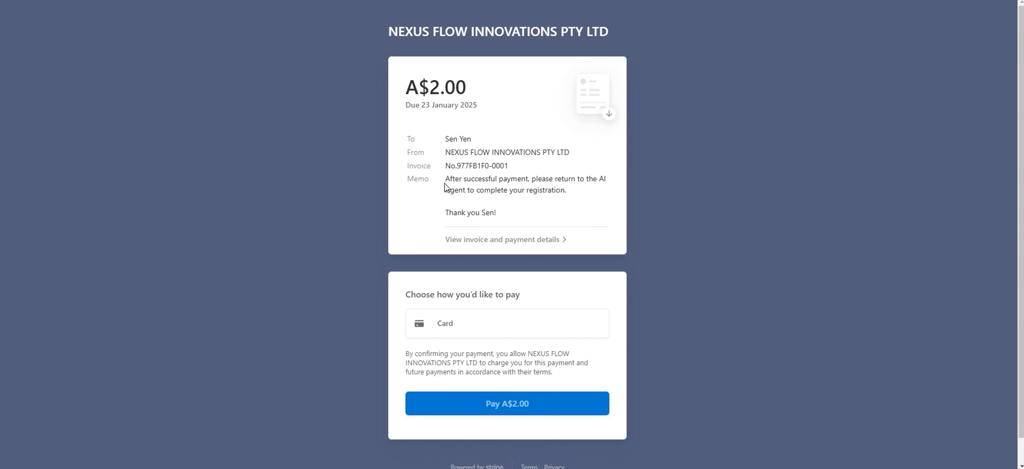
pyautogui.moveTo(445, 177); pyautogui.dragTo(486, 211)
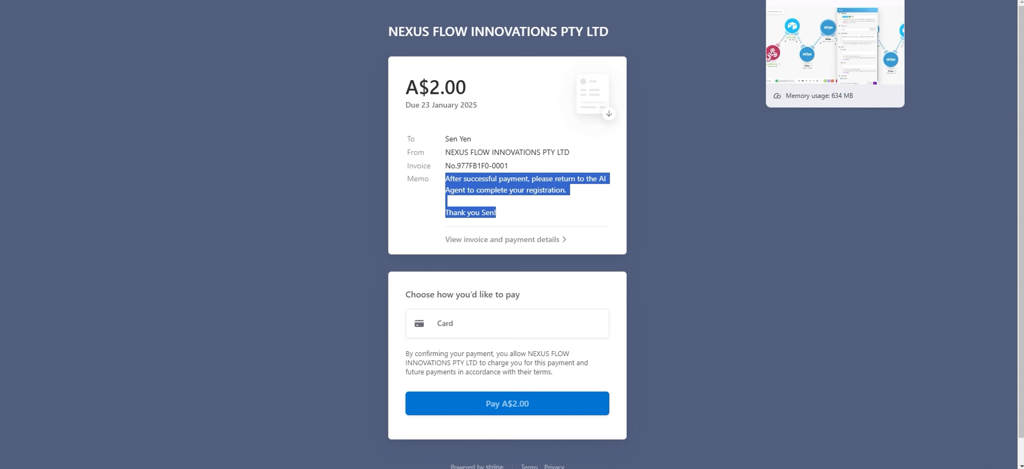
# Return to Make and examine the Amount, Currency and Description fields of the Create an Invoice Item module.
pyautogui.click(800, 0)
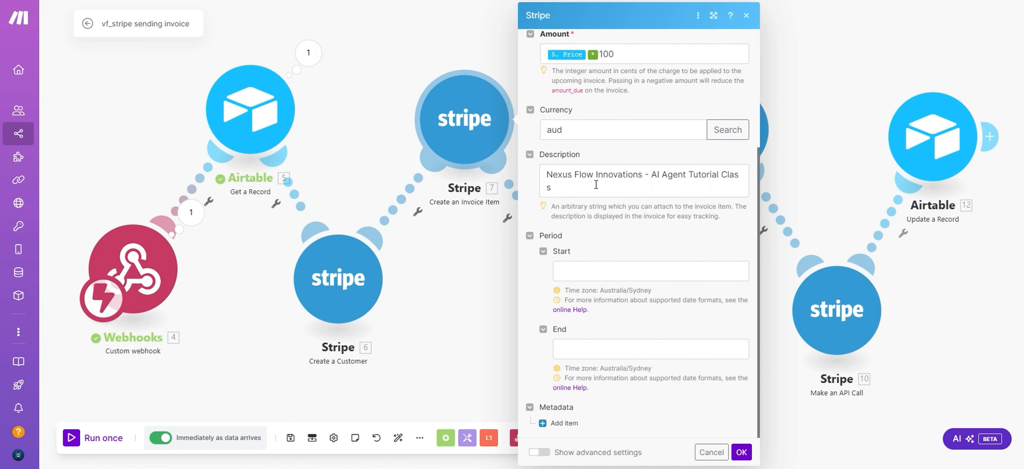
pyautogui.scroll(4, 578, 182)
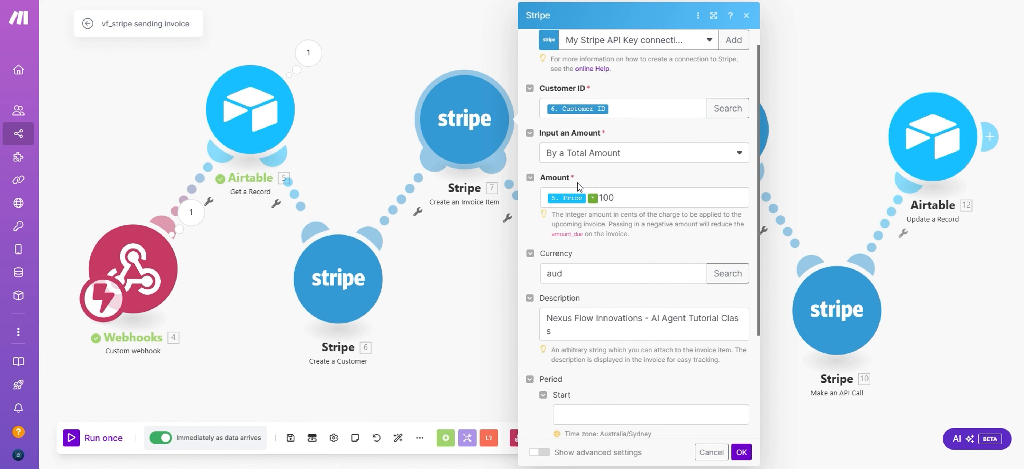
pyautogui.scroll(-4, 578, 183)
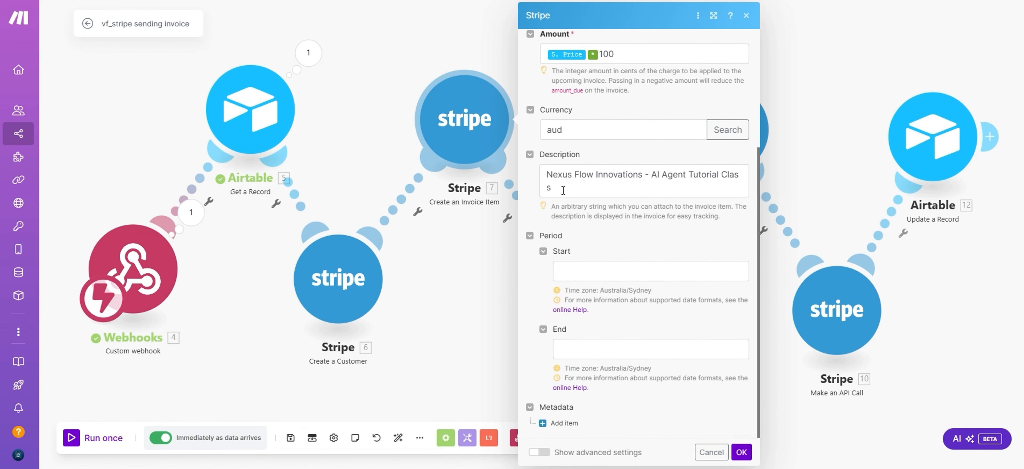
pyautogui.click(564, 192)
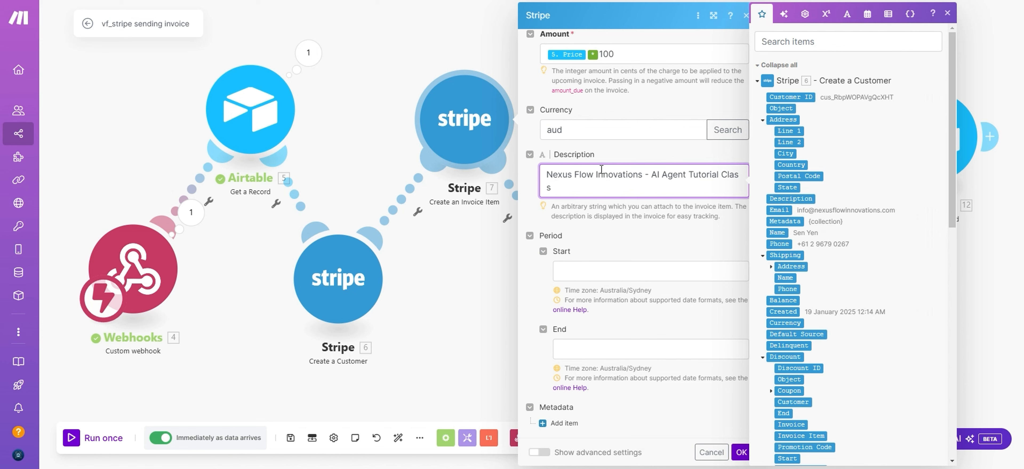
pyautogui.scroll(5, 602, 169)
pyautogui.scroll(-4, 602, 170)
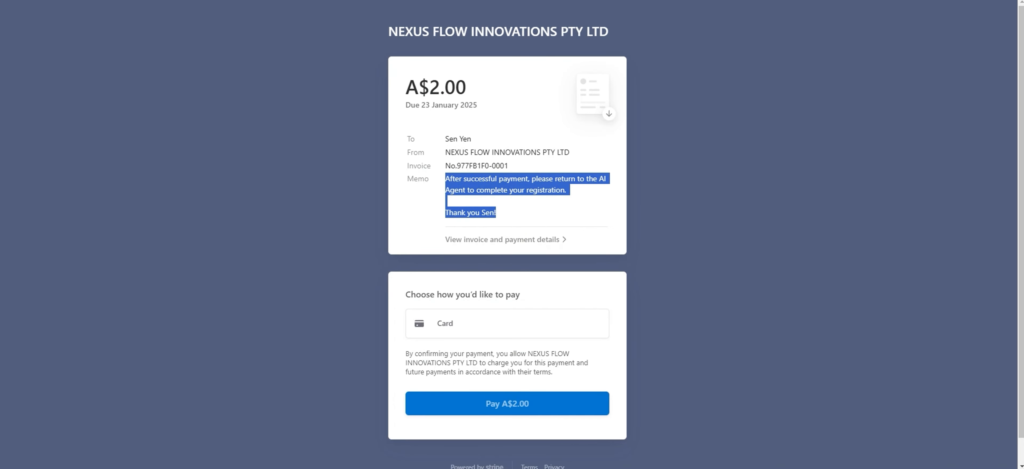
# View the hosted invoice's payment details and compare its line item text with the Description field of Make's Create an Invoice Item module.
pyautogui.click(514, 187)
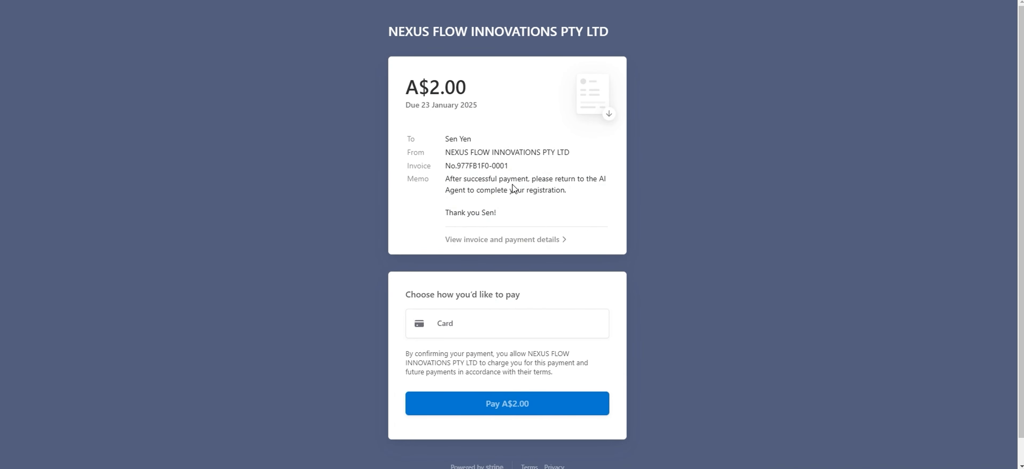
pyautogui.scroll(-1, 512, 184)
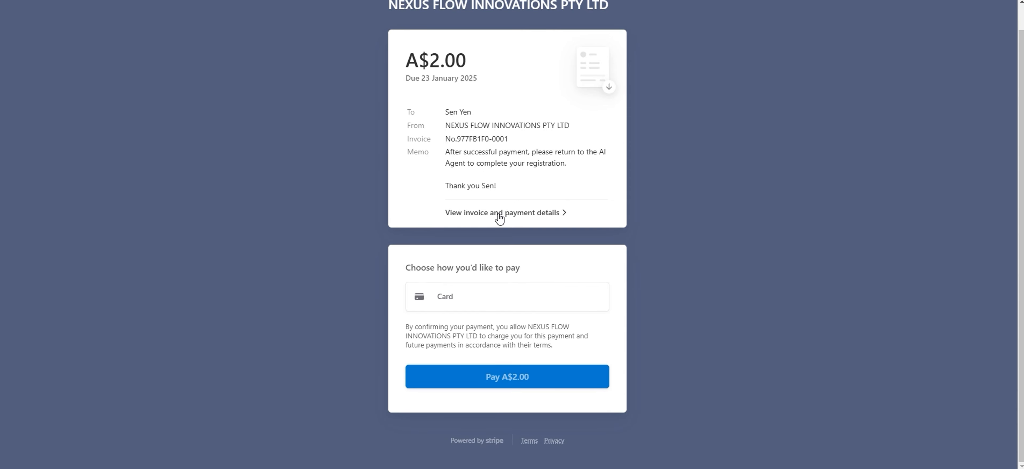
pyautogui.click(500, 213)
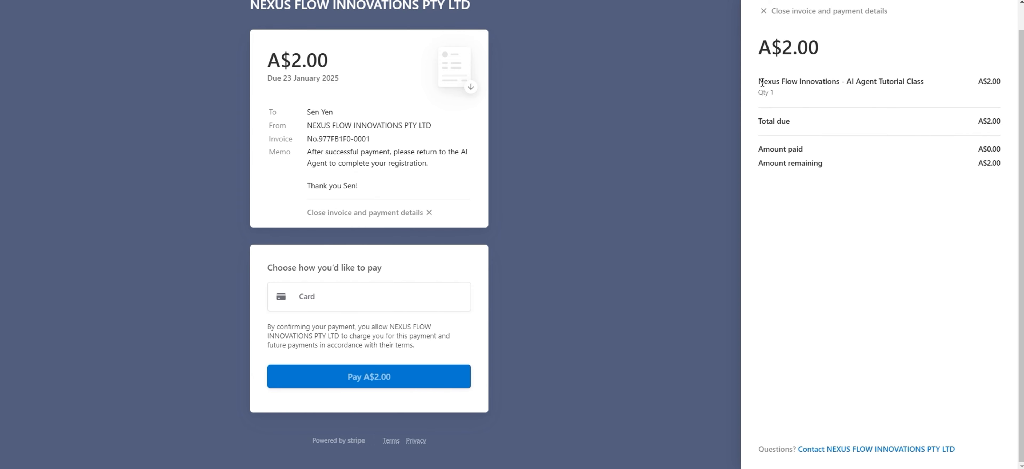
pyautogui.moveTo(759, 82); pyautogui.dragTo(934, 90)
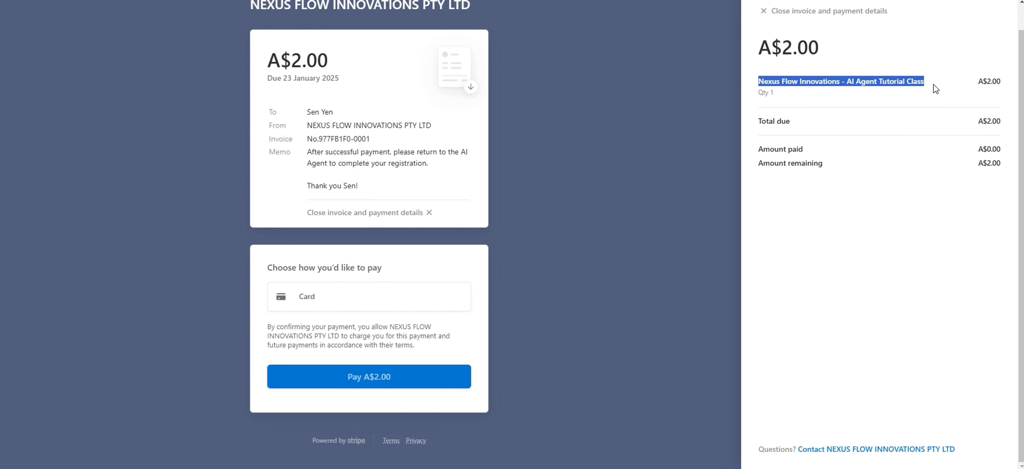
pyautogui.click(930, 82)
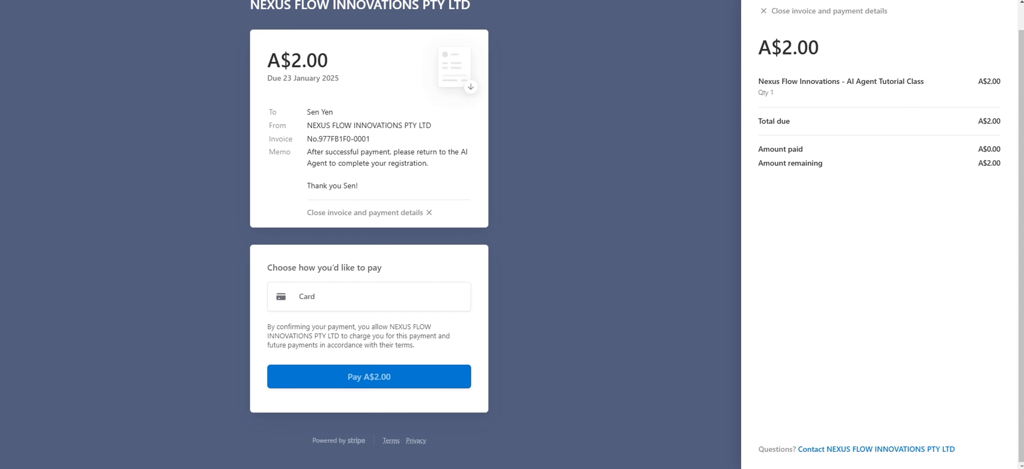
pyautogui.hotkey('ctrl', 'Tab')
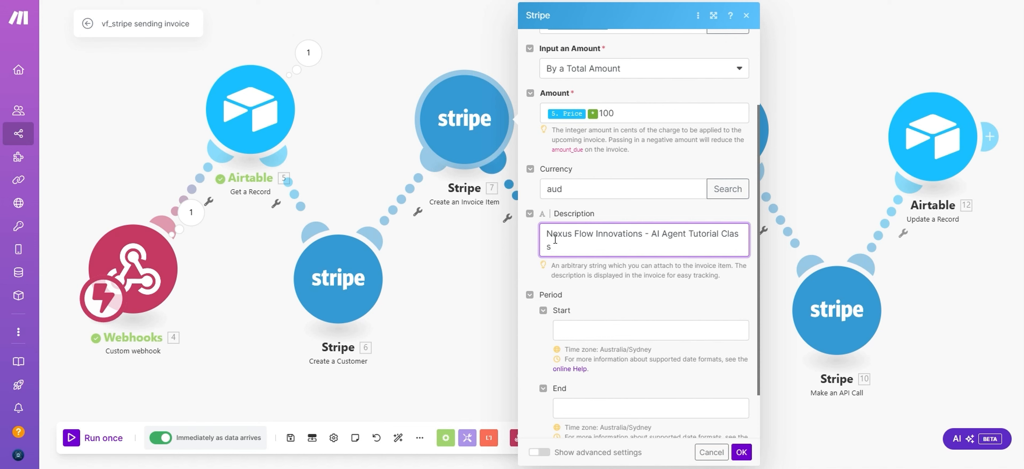
pyautogui.moveTo(566, 247); pyautogui.dragTo(546, 224)
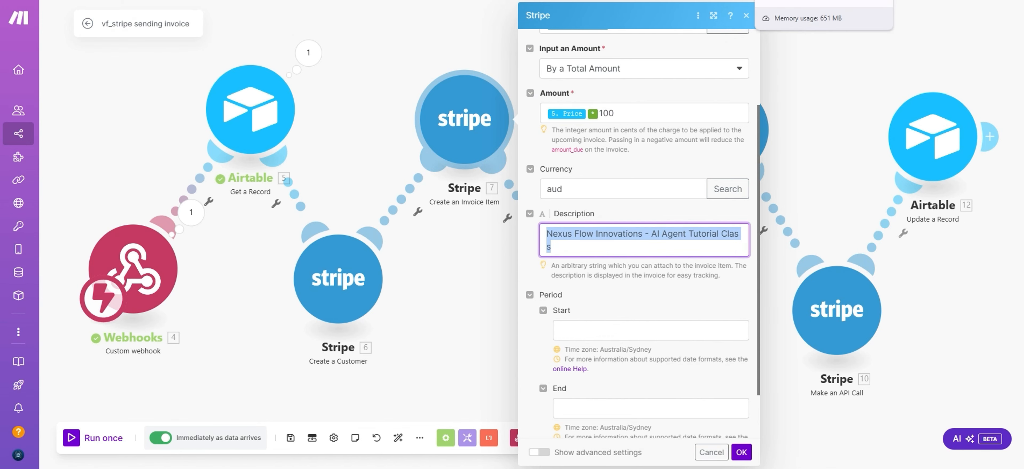
# On the hosted Stripe invoice, highlight the line item text in the payment details and the memo text for comparison.
pyautogui.click(557, 0)
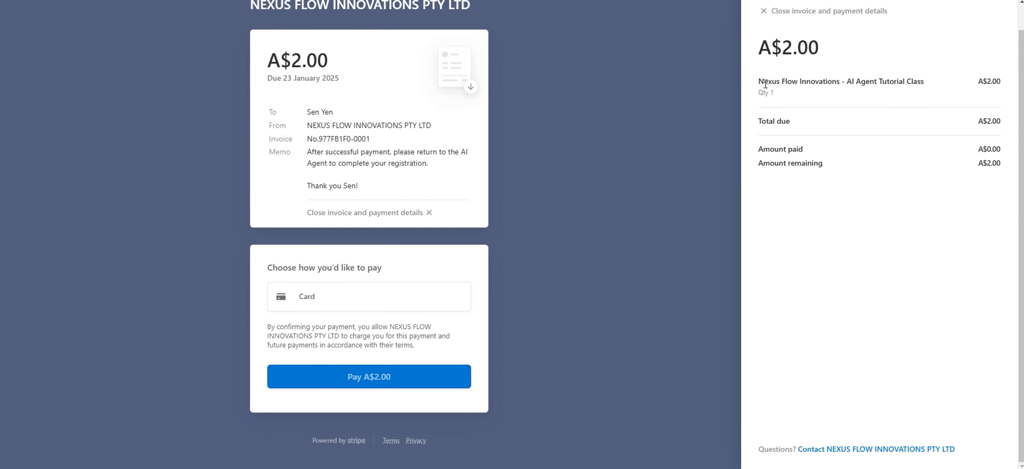
pyautogui.moveTo(764, 81); pyautogui.dragTo(925, 81)
pyautogui.click(614, 161)
pyautogui.moveTo(310, 156); pyautogui.dragTo(358, 186)
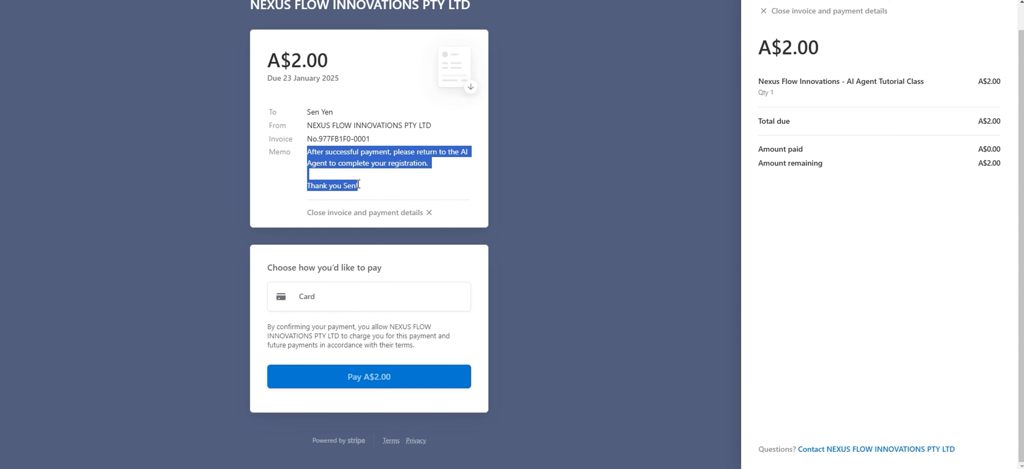
# Return to Make, review the Period and Metadata fields of the Create an Invoice Item module, and close its settings.
pyautogui.click(397, 1)
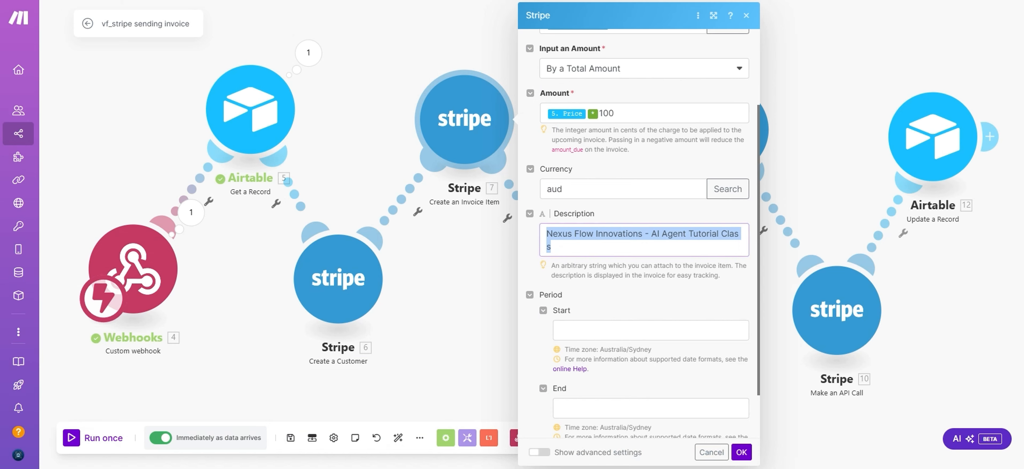
pyautogui.scroll(-2, 581, 232)
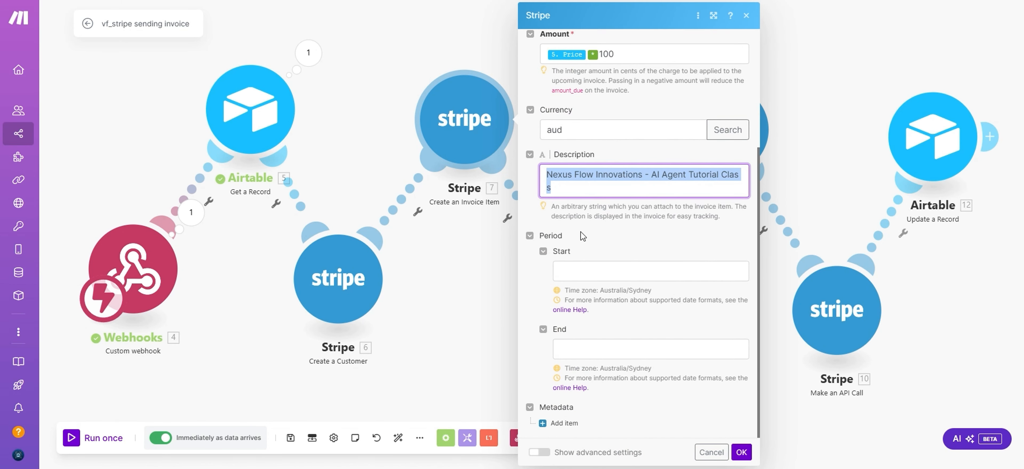
pyautogui.scroll(5, 581, 232)
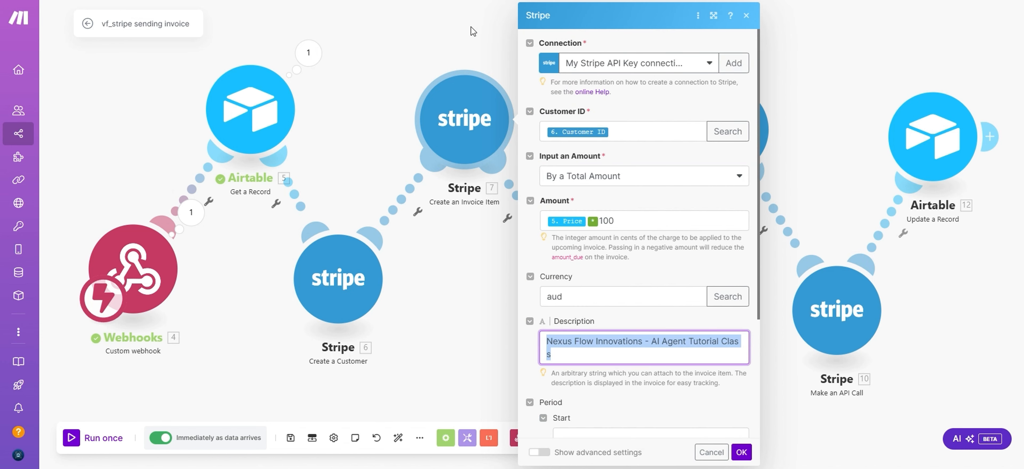
pyautogui.click(425, 45)
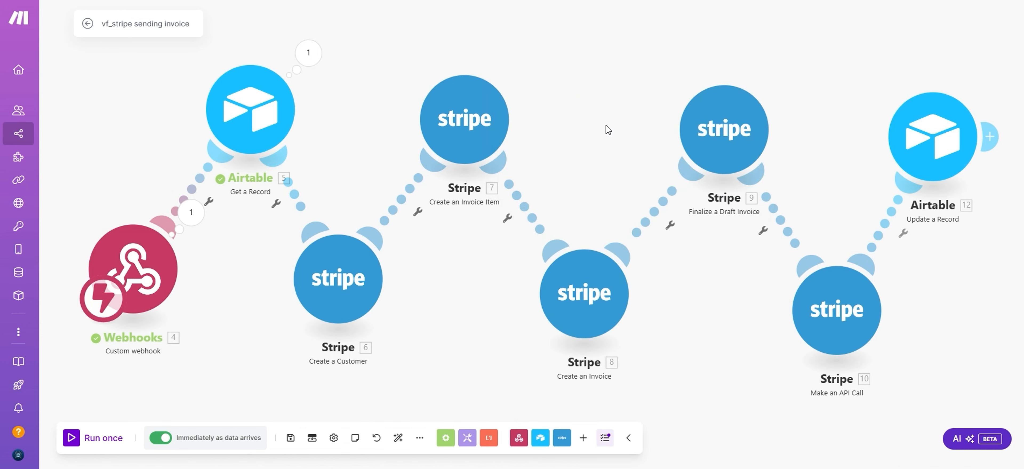
# Open the Create an Invoice module and trace its Customer ID mapping to the Create a Customer module's output.
pyautogui.click(585, 305)
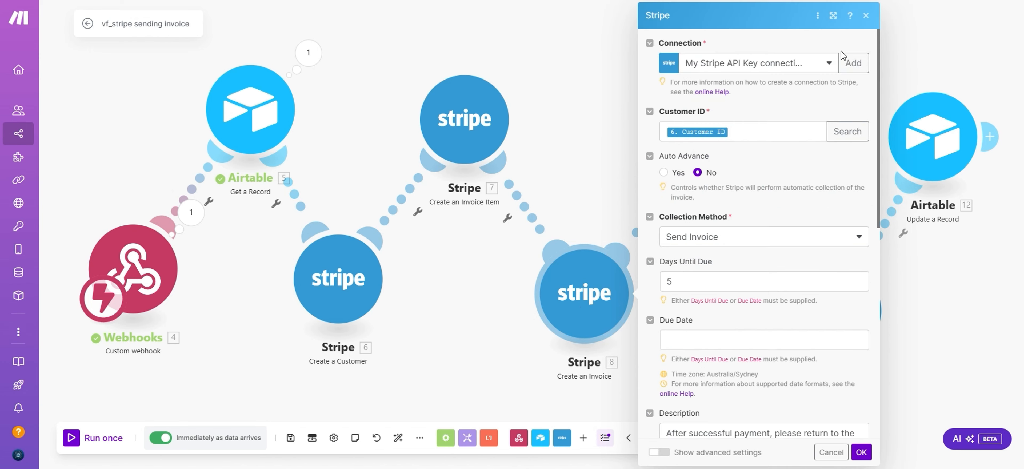
pyautogui.click(737, 132)
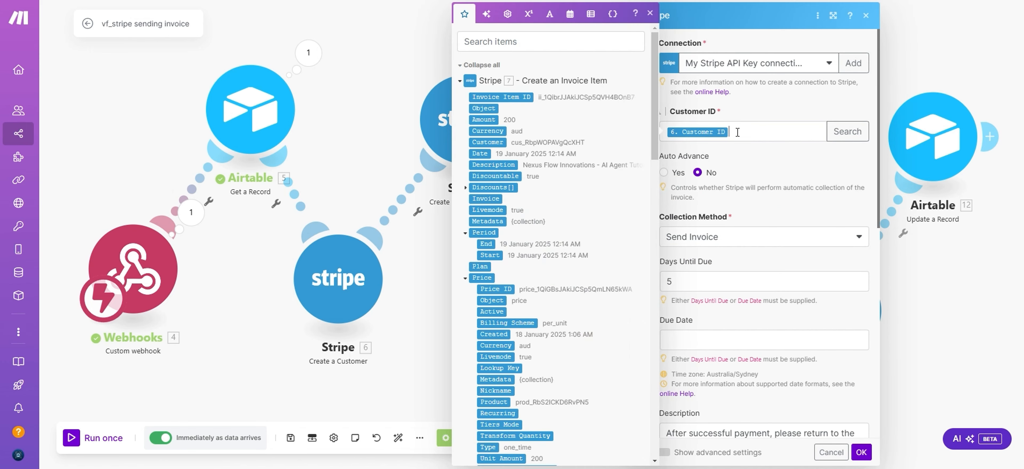
pyautogui.scroll(-10, 555, 230)
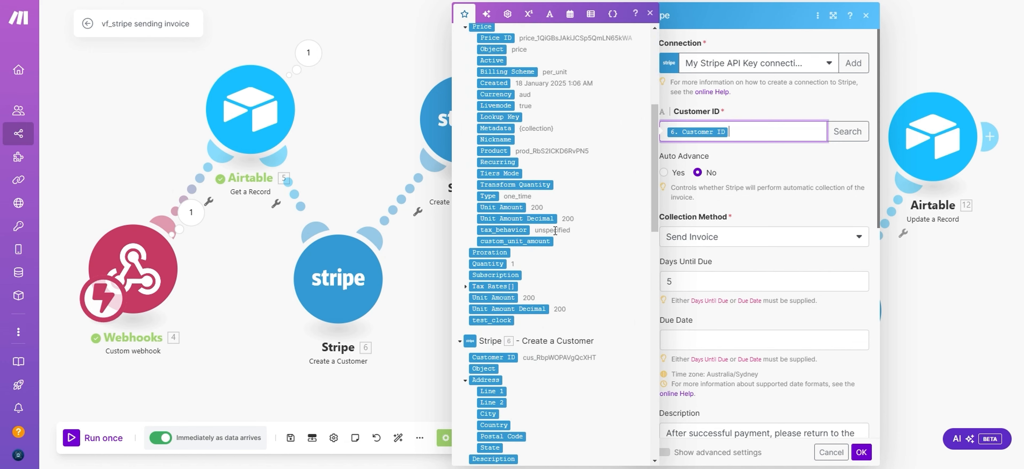
pyautogui.scroll(-3, 555, 231)
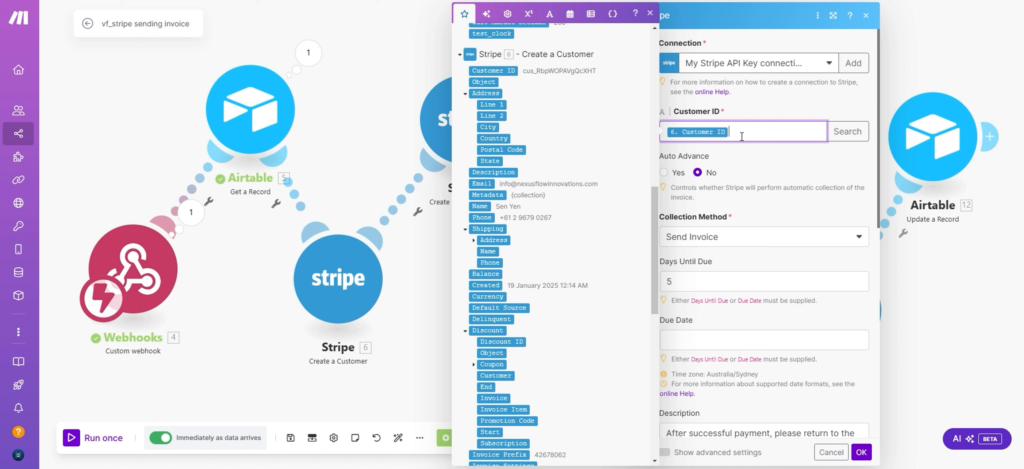
pyautogui.scroll(-3, 742, 136)
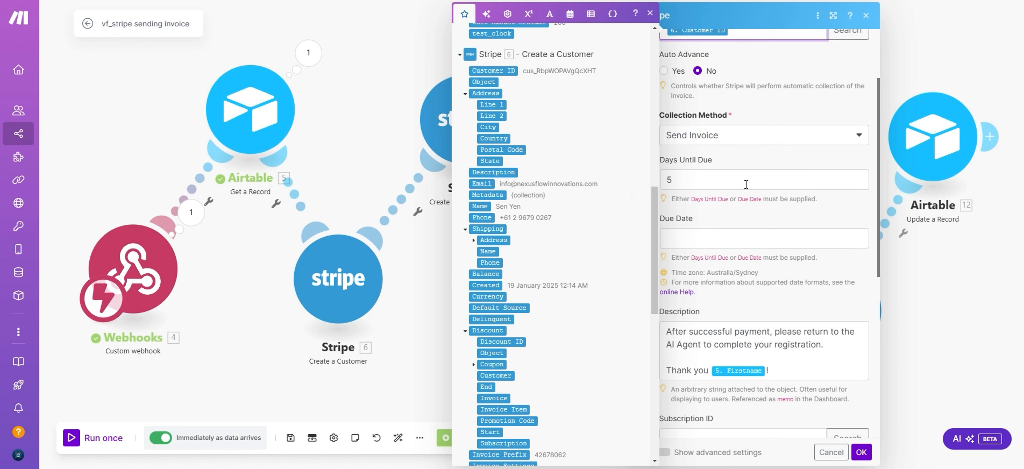
# Inspect the Collection Method options of the Create an Invoice module, keeping Send Invoice.
pyautogui.click(838, 154)
pyautogui.click(745, 133)
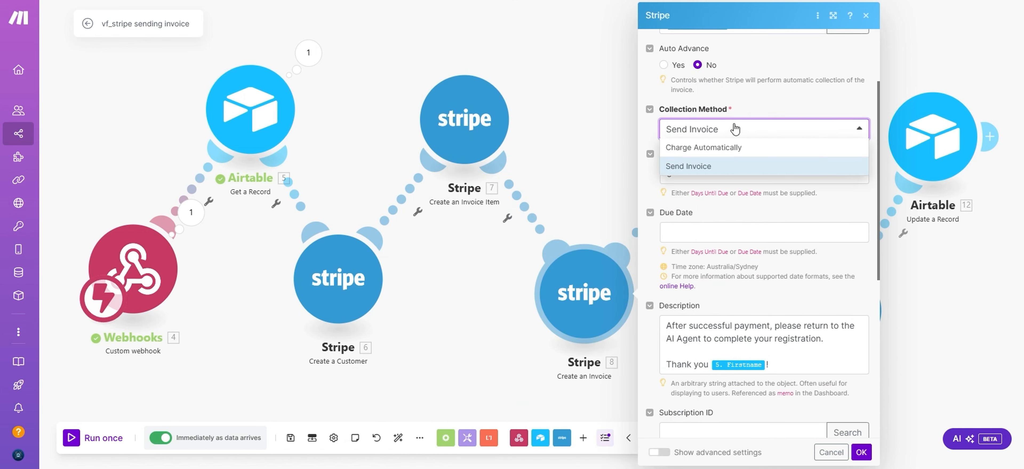
pyautogui.click(868, 86)
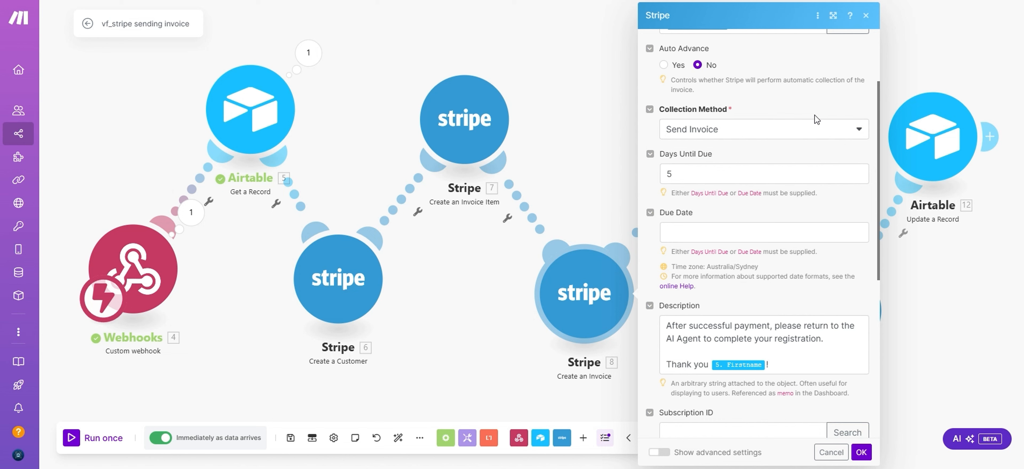
pyautogui.click(710, 131)
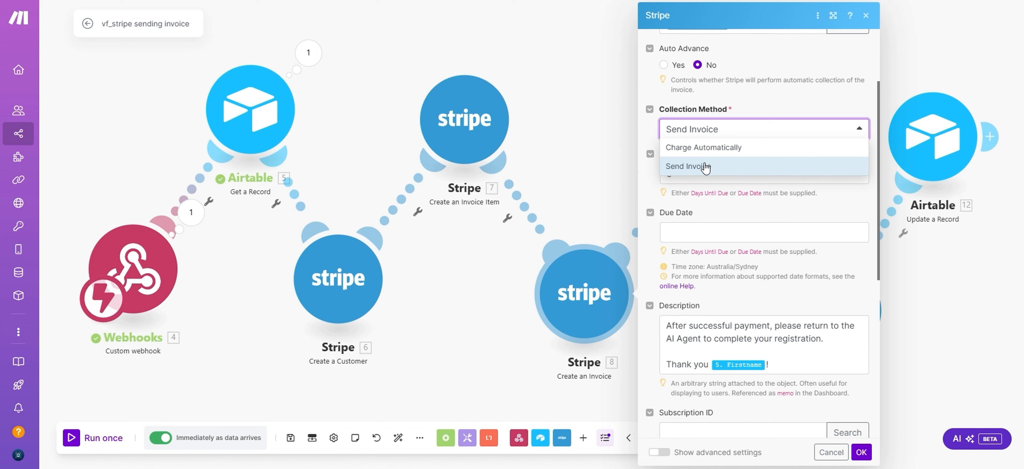
pyautogui.click(868, 95)
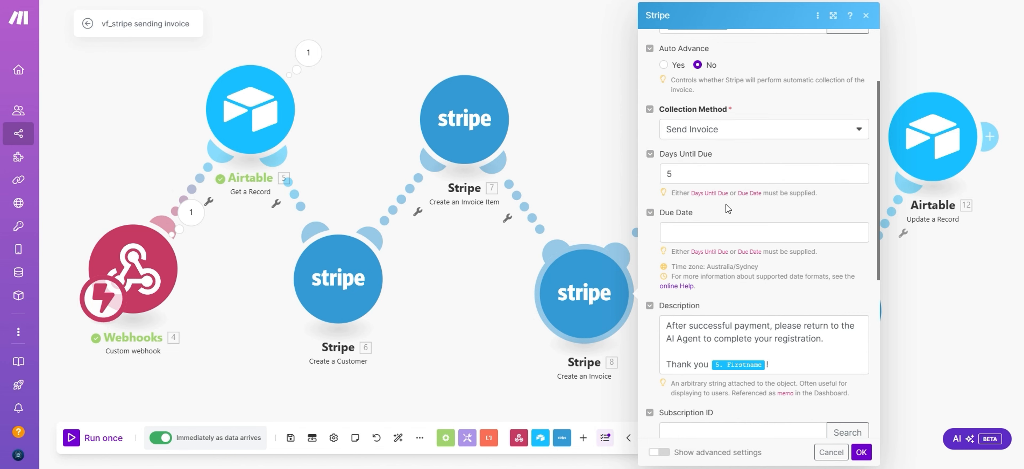
# Review the Create an Invoice module's remaining fields, check the due date on the hosted invoice, and close its payment details.
pyautogui.scroll(-5, 726, 205)
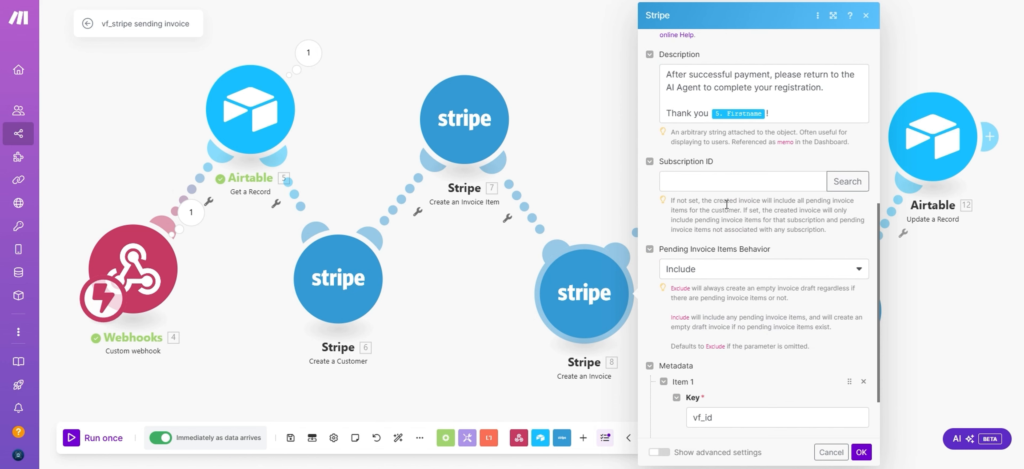
pyautogui.scroll(5, 727, 205)
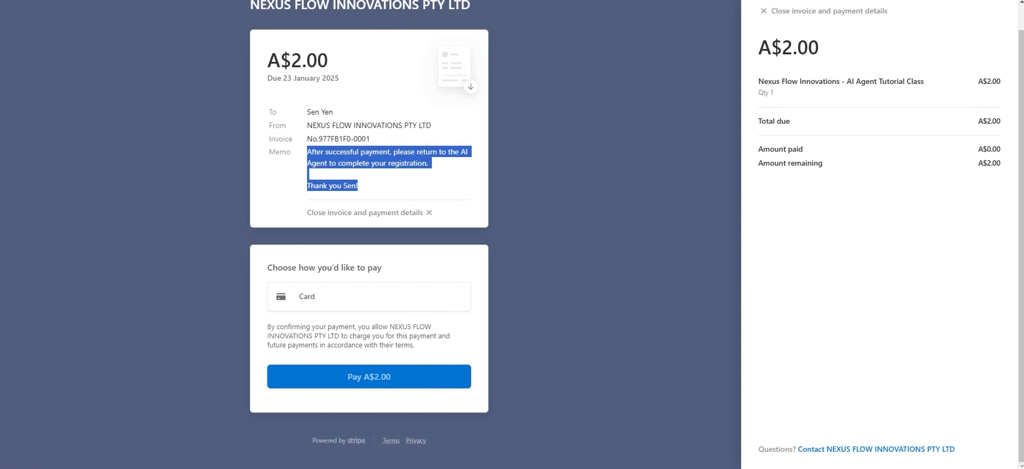
pyautogui.click(584, 125)
pyautogui.scroll(1, 501, 126)
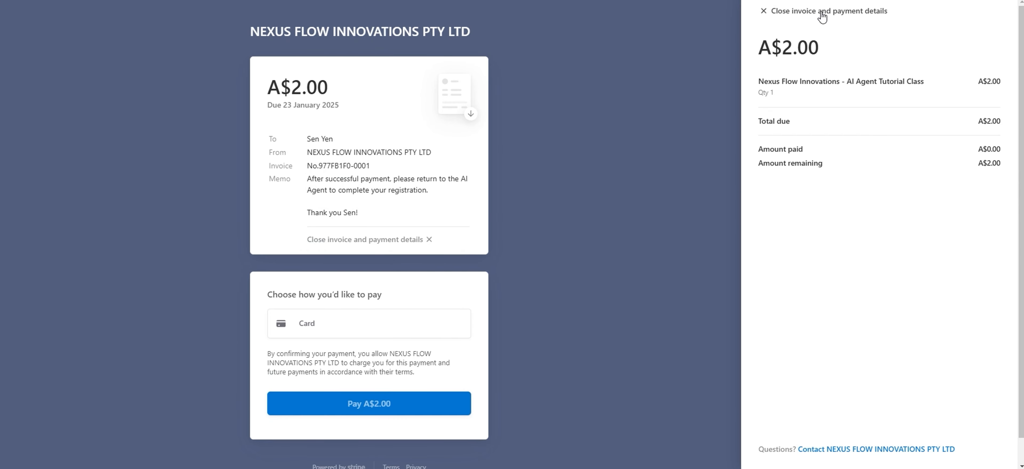
pyautogui.click(813, 12)
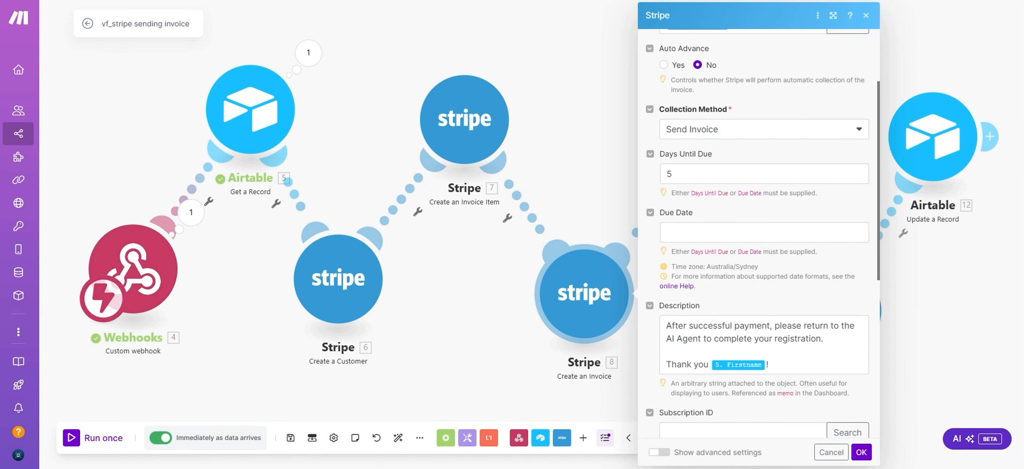
# Back in Make, highlight the Create an Invoice module's Description text that supplies the invoice memo.
pyautogui.scroll(-3, 706, 218)
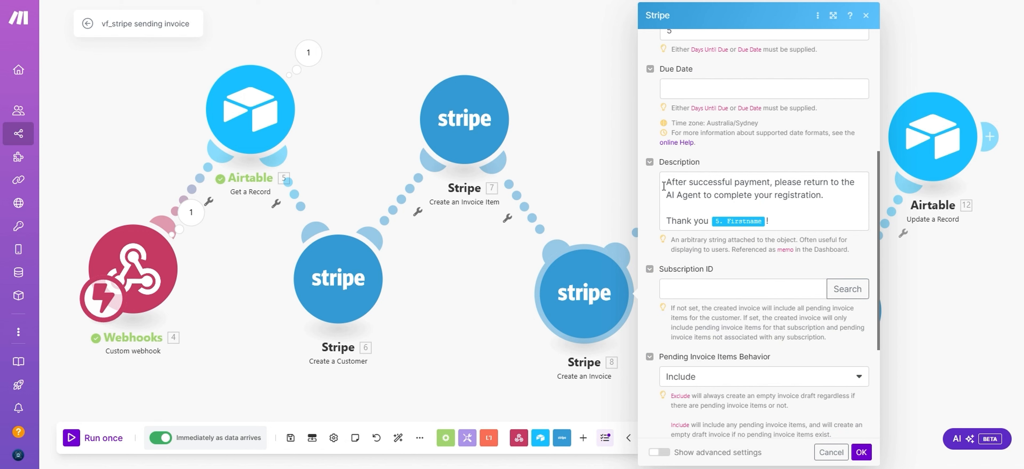
pyautogui.moveTo(778, 222); pyautogui.dragTo(658, 186)
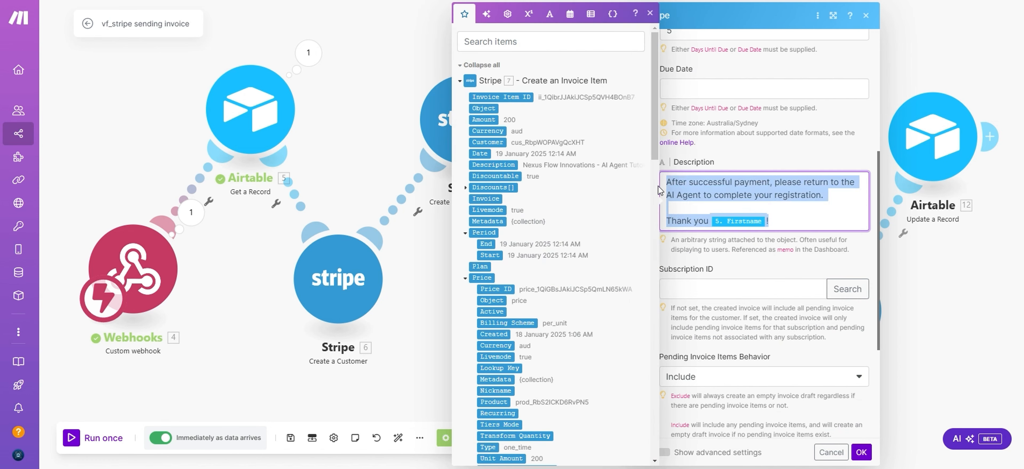
pyautogui.click(713, 197)
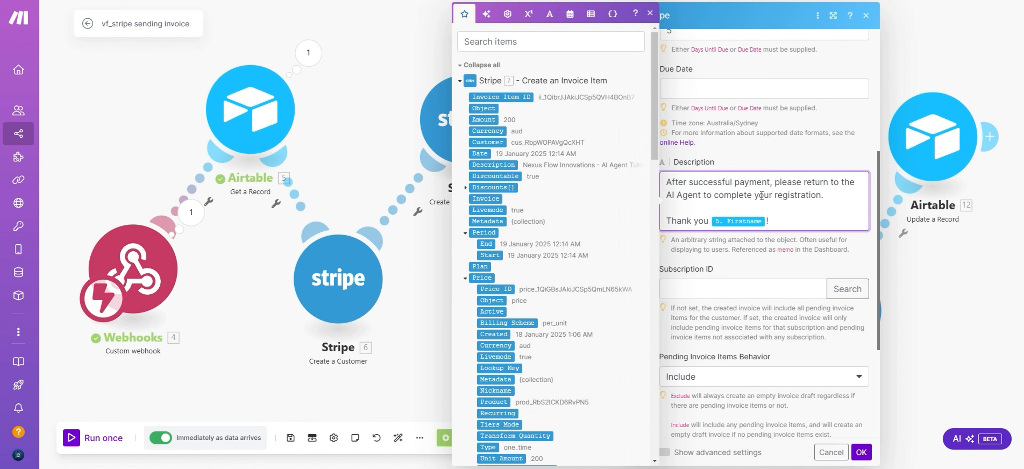
# Examine the invoice's vf_id metadata key and trace its RecordID value to the custom webhook's output.
pyautogui.scroll(-5, 780, 202)
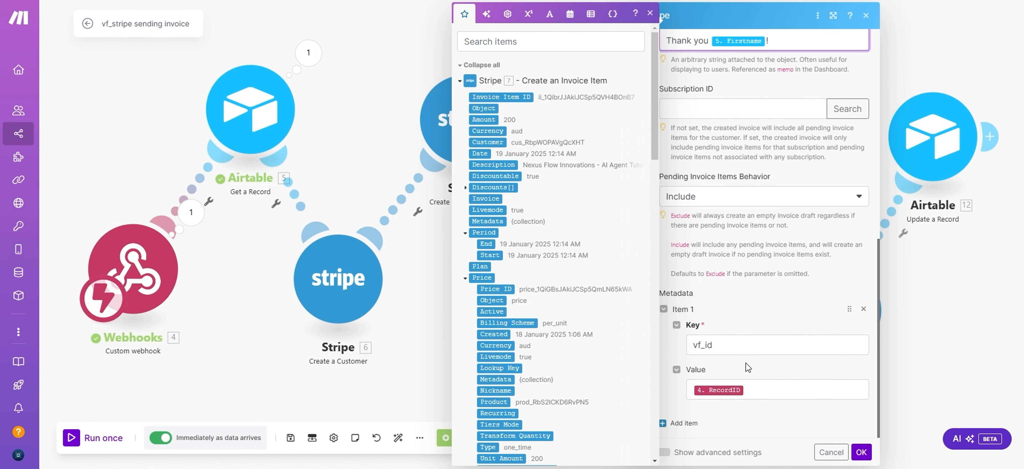
pyautogui.click(745, 344)
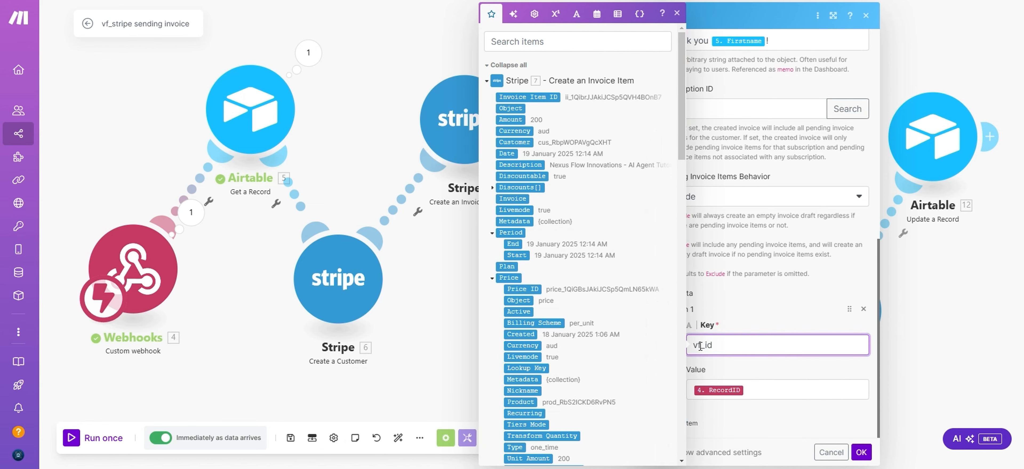
pyautogui.click(763, 386)
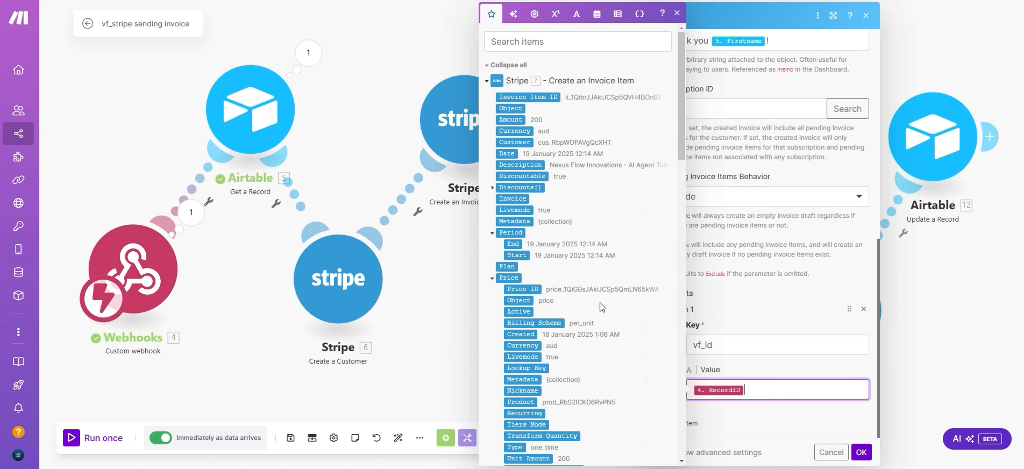
pyautogui.scroll(-15, 549, 184)
pyautogui.scroll(-5, 554, 203)
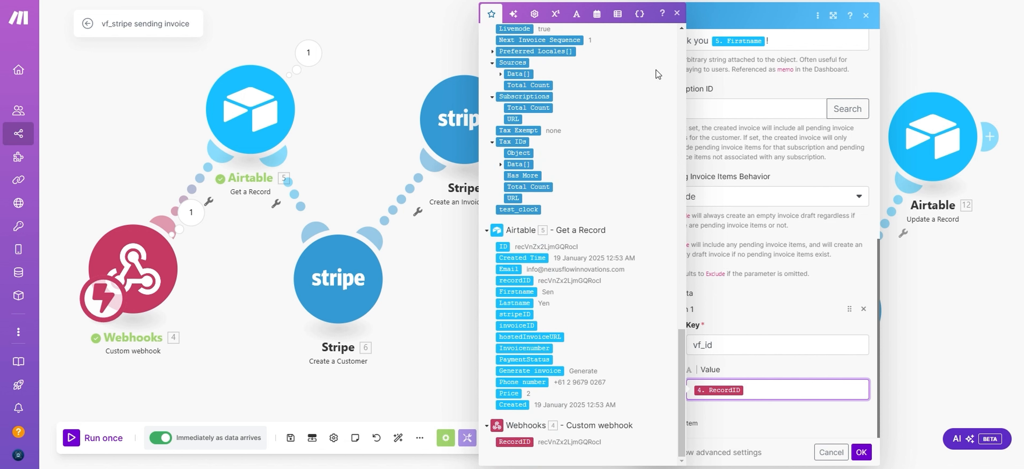
pyautogui.click(718, 69)
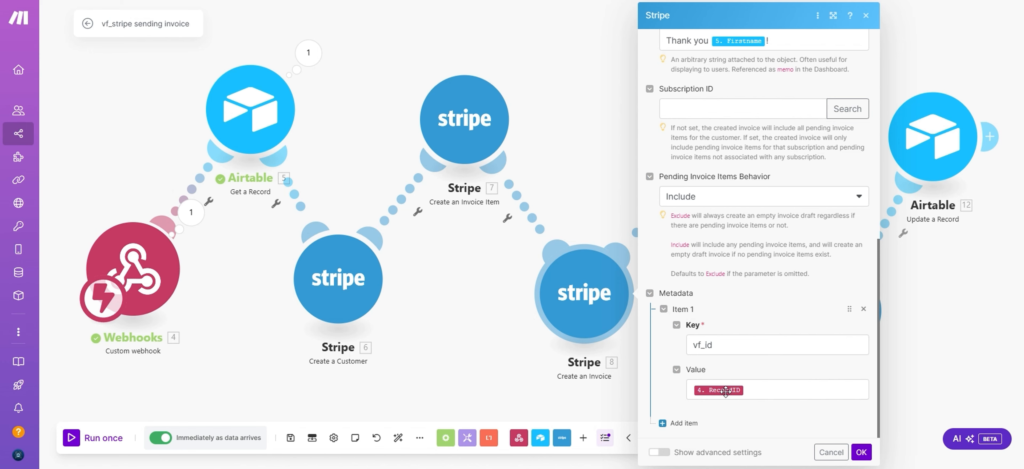
# Look over the Create an Invoice module's fields once more and close its settings.
pyautogui.scroll(8, 726, 392)
pyautogui.scroll(-6, 723, 377)
pyautogui.scroll(9, 723, 369)
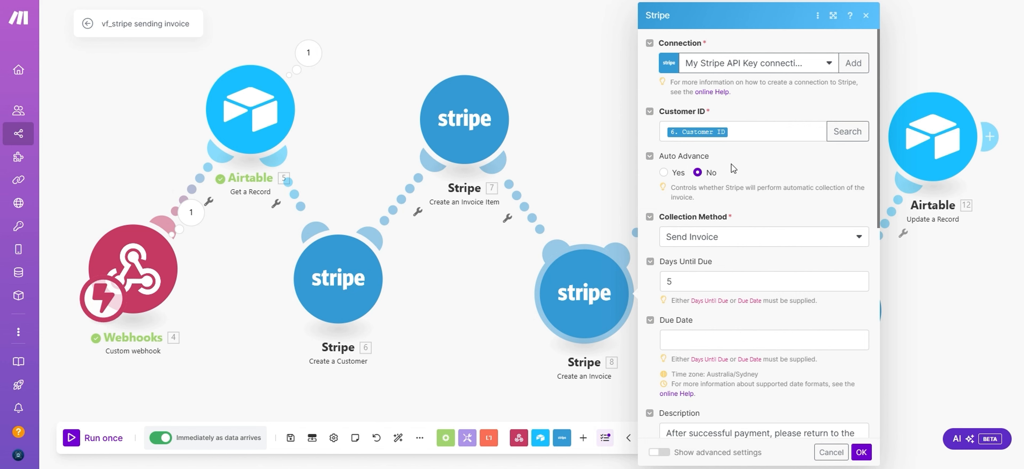
pyautogui.click(554, 165)
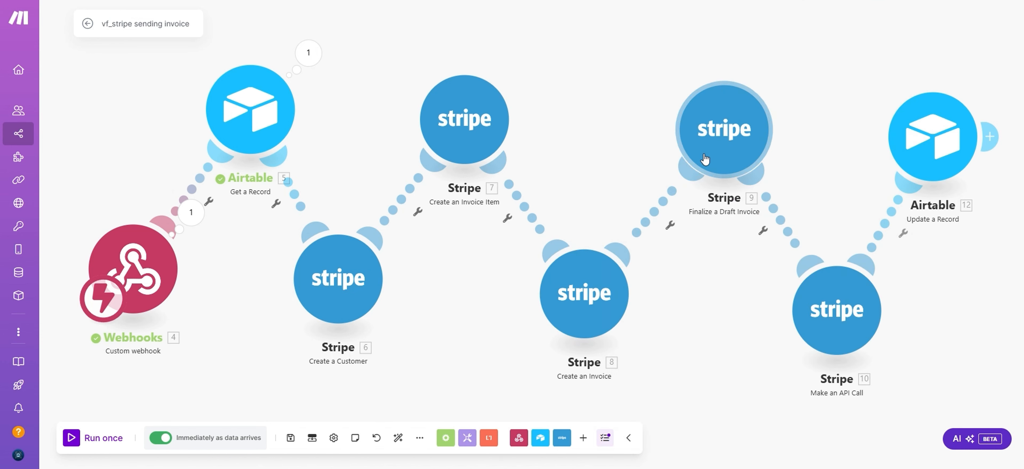
# Open the Finalize a Draft Invoice module, check the source of its Invoice ID mapping, and close it.
pyautogui.click(723, 146)
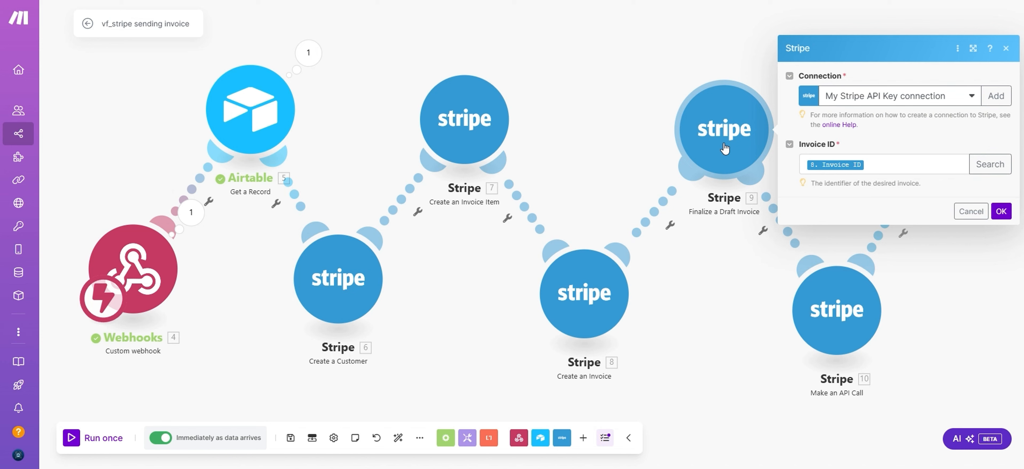
pyautogui.click(888, 165)
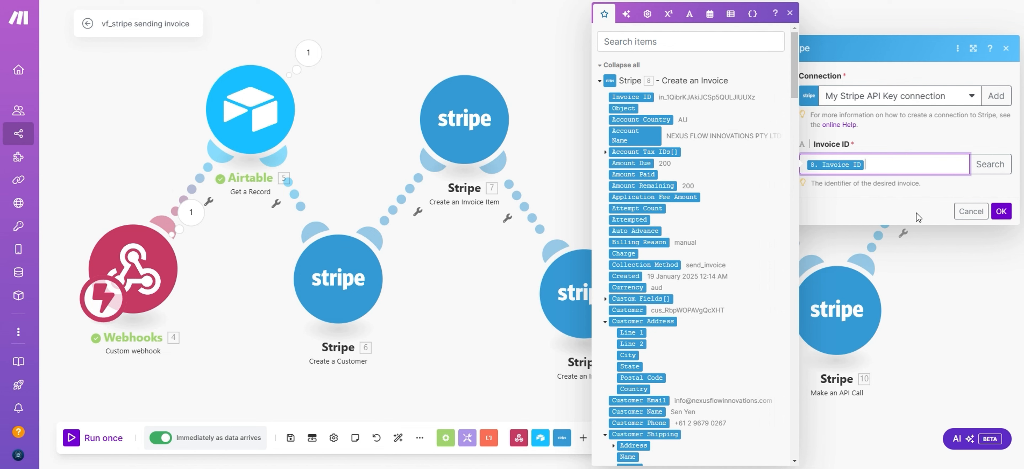
pyautogui.click(959, 310)
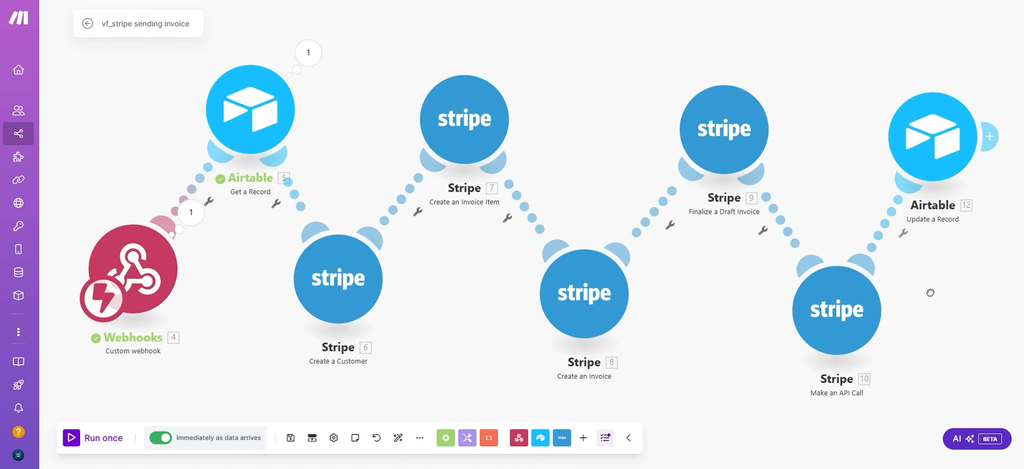
# Open Stripe's Make an API Call module and examine the Invoice ID mapping in its /v1/invoices/…/send URL.
pyautogui.moveTo(931, 293); pyautogui.dragTo(641, 205)
pyautogui.click(559, 229)
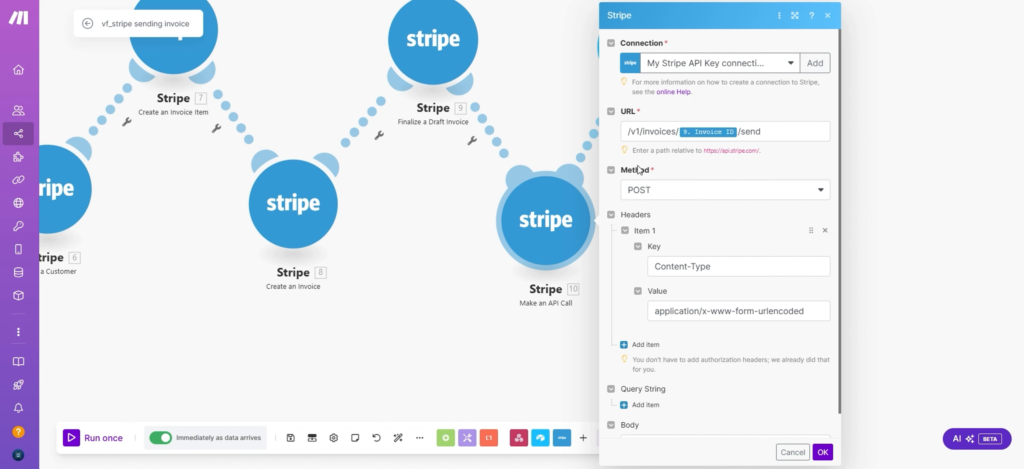
pyautogui.click(739, 131)
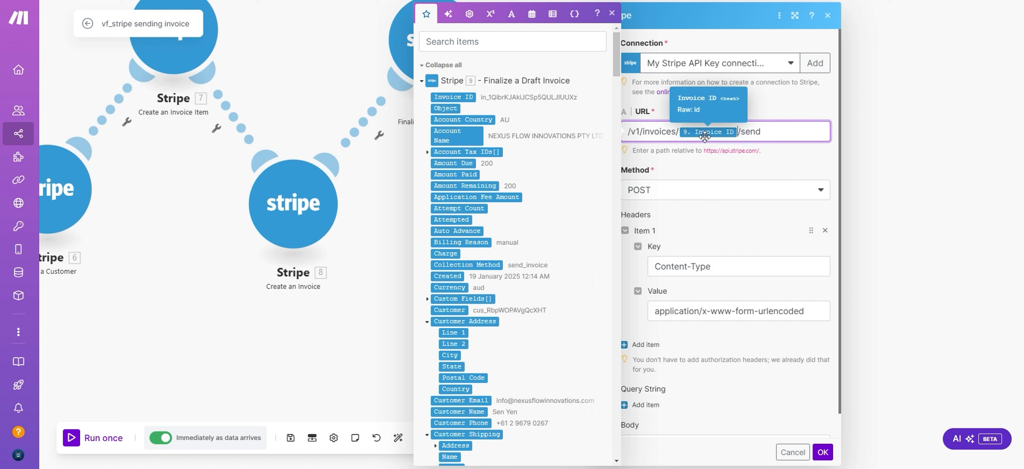
pyautogui.click(834, 156)
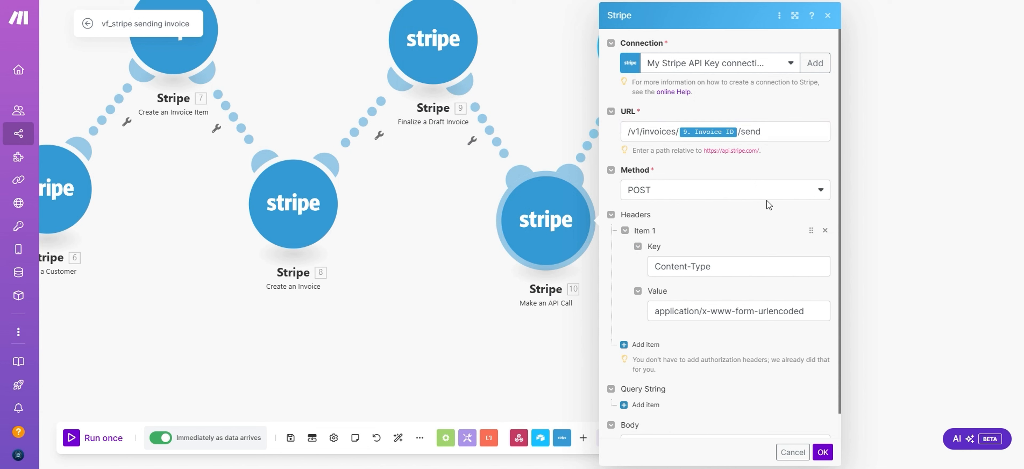
# Examine the API call's POST method options and its Content-Type header value application/x-www-form-urlencoded, and close the module settings.
pyautogui.click(705, 195)
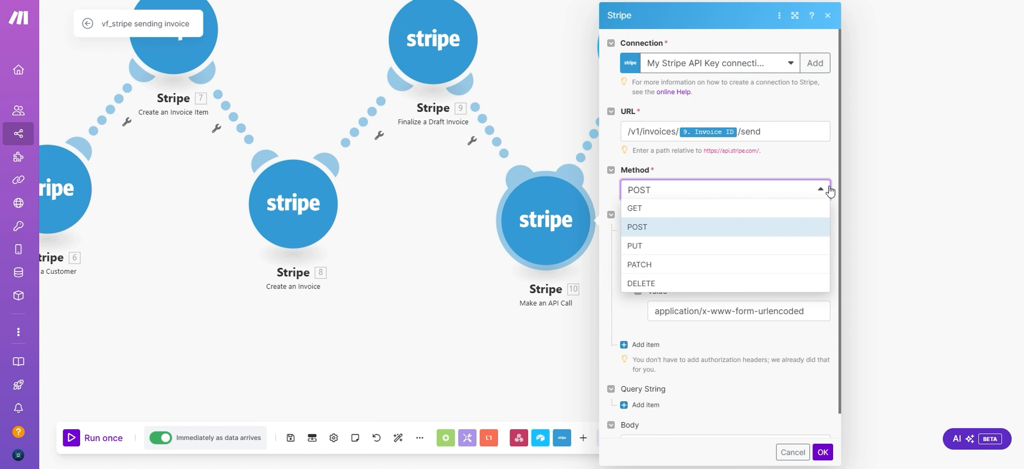
pyautogui.click(829, 164)
pyautogui.scroll(-1, 782, 207)
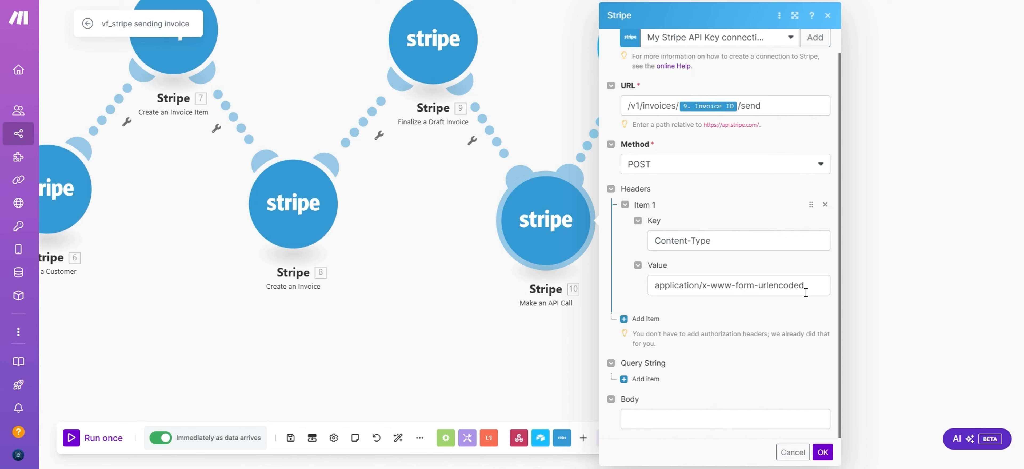
pyautogui.moveTo(814, 288); pyautogui.dragTo(653, 286)
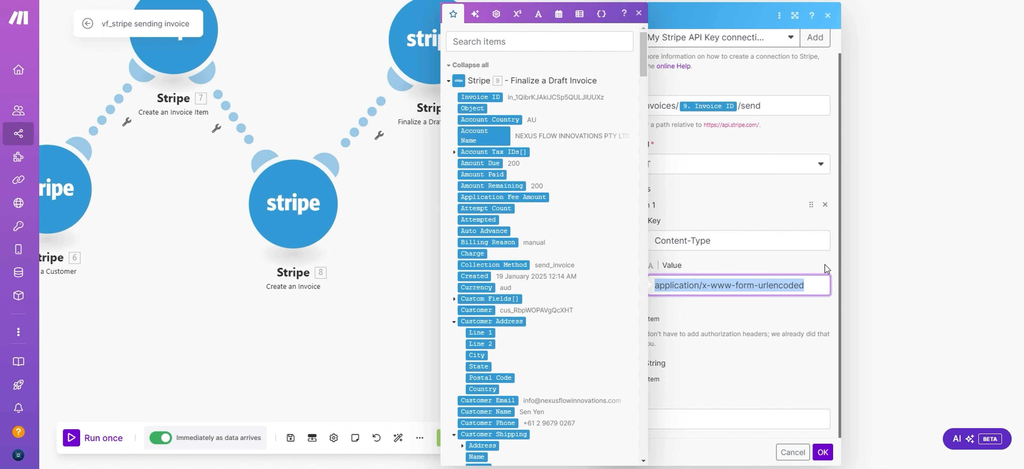
pyautogui.click(812, 273)
pyautogui.scroll(1, 768, 270)
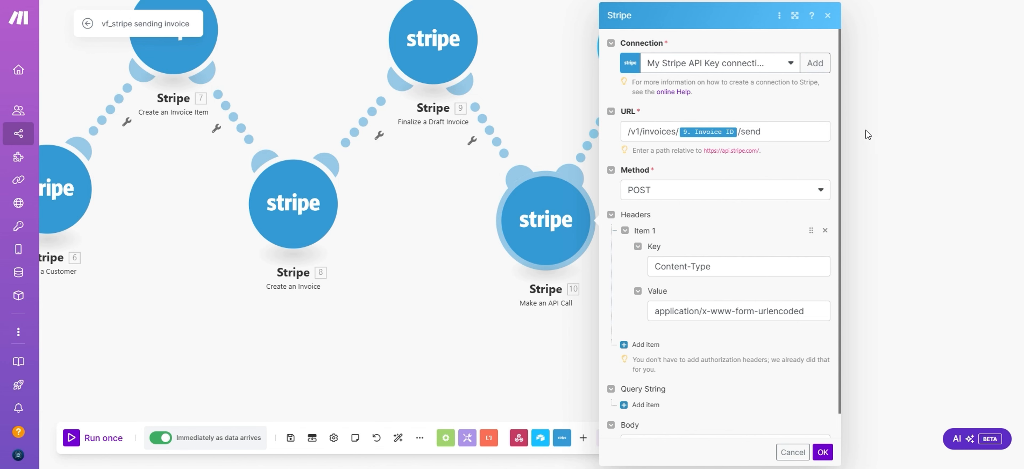
pyautogui.click(893, 129)
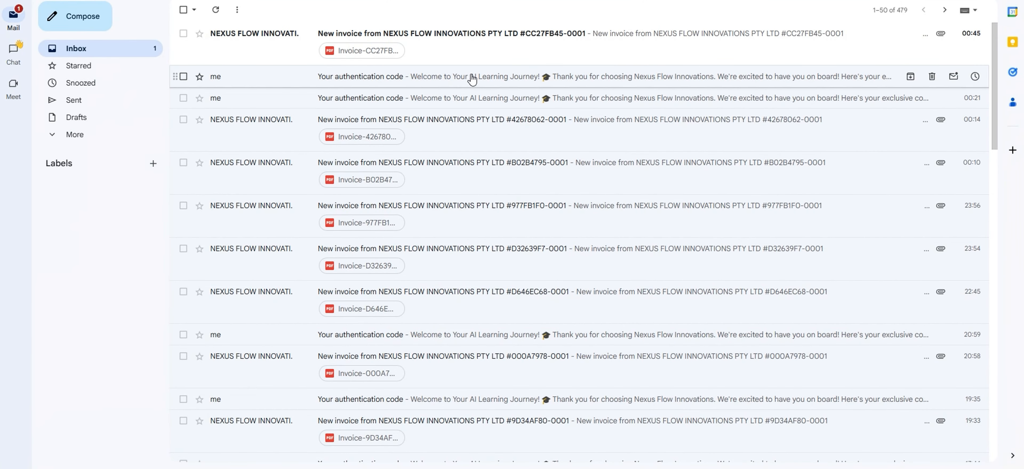
# Open the newest Nexus Flow Innovations invoice email in the Gmail inbox and read its amount, memo and line item.
pyautogui.click(491, 44)
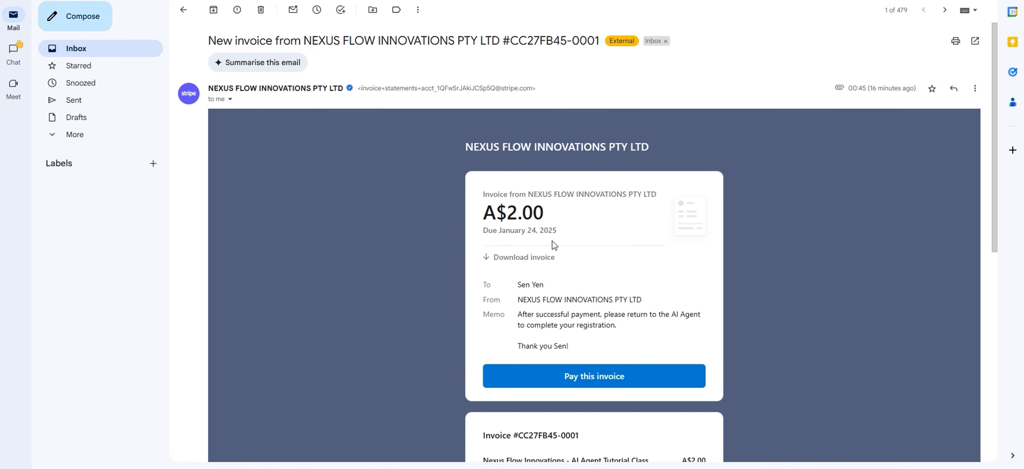
pyautogui.scroll(-5, 553, 241)
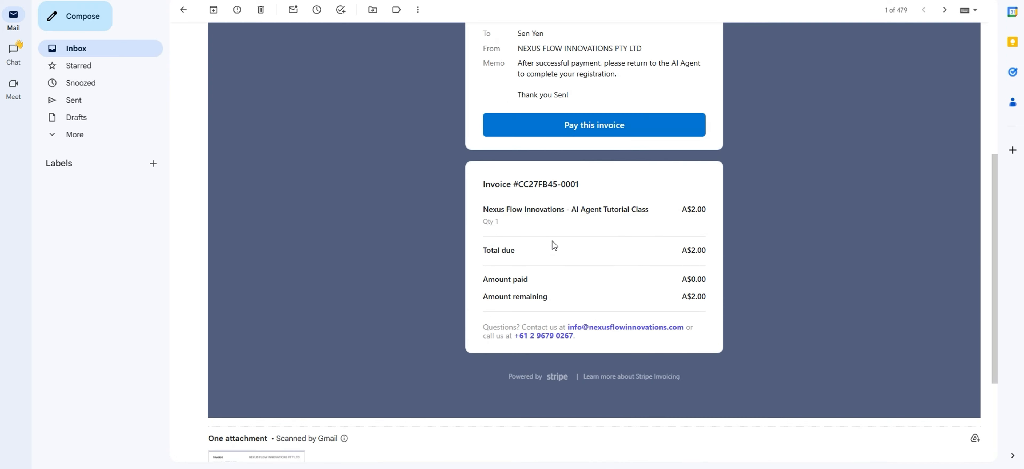
pyautogui.scroll(5, 553, 241)
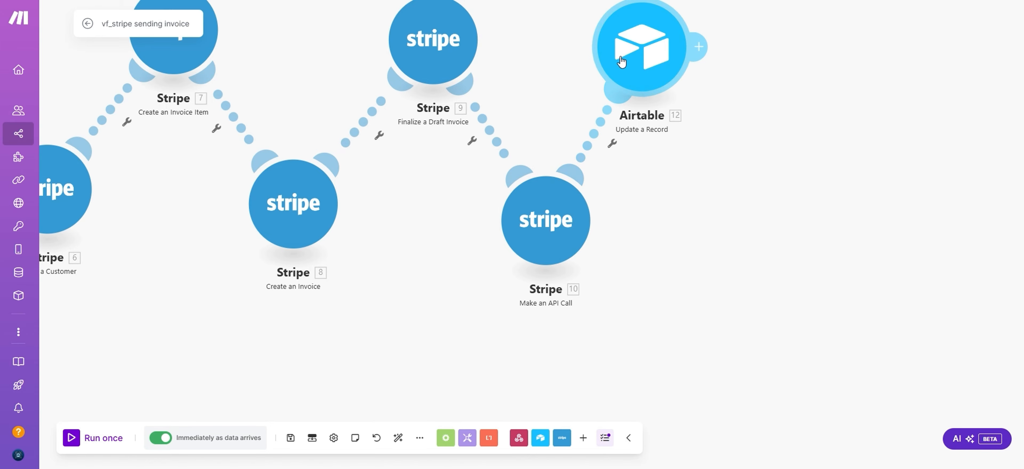
# Open Make's Airtable Update a Record module, look over the payments table's invoice and PaymentStatus columns in Airtable, and return to the module.
pyautogui.moveTo(684, 235); pyautogui.dragTo(655, 291)
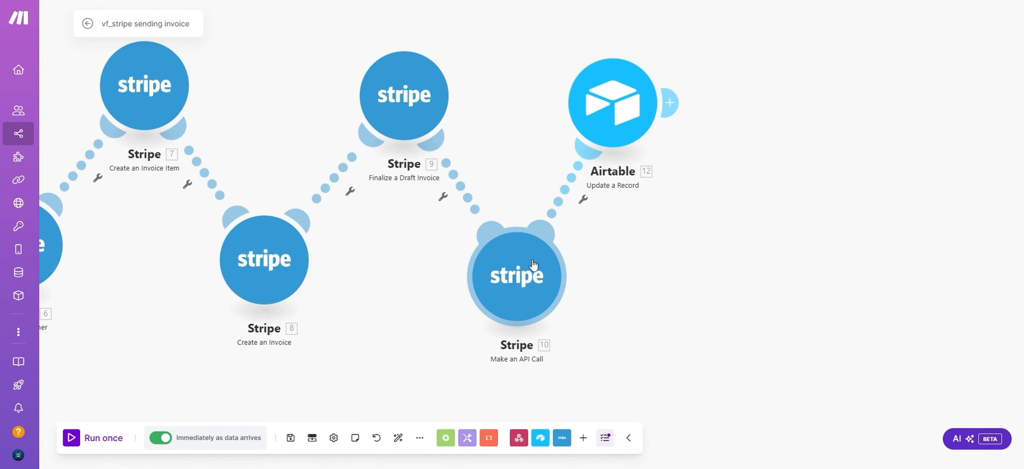
pyautogui.click(601, 115)
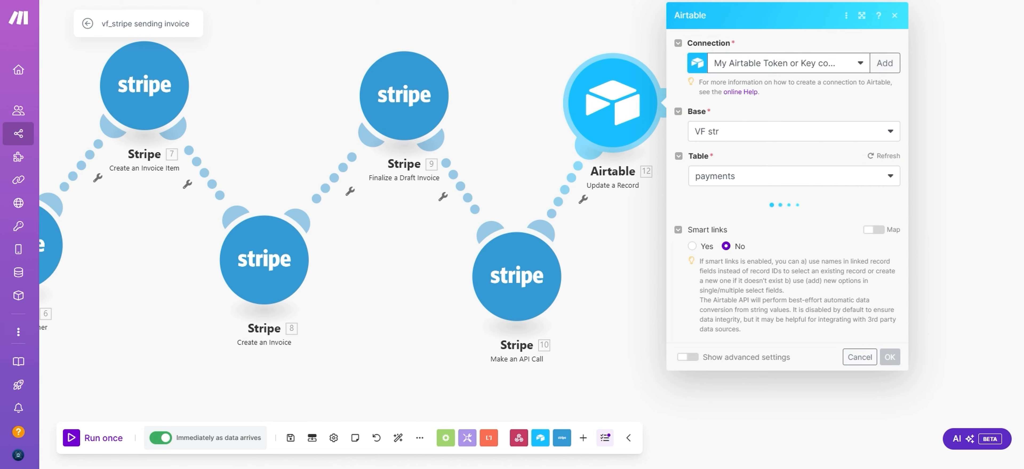
pyautogui.click(639, 0)
pyautogui.click(660, 0)
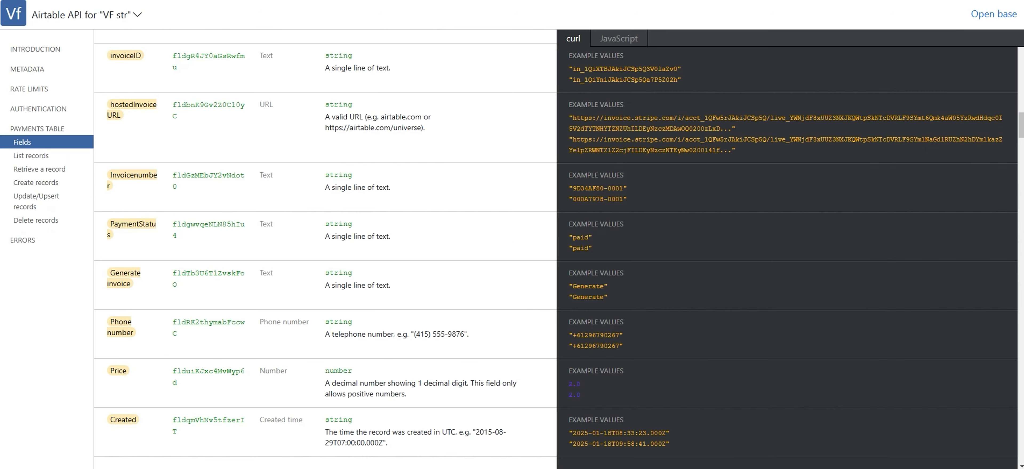
pyautogui.click(222, 1)
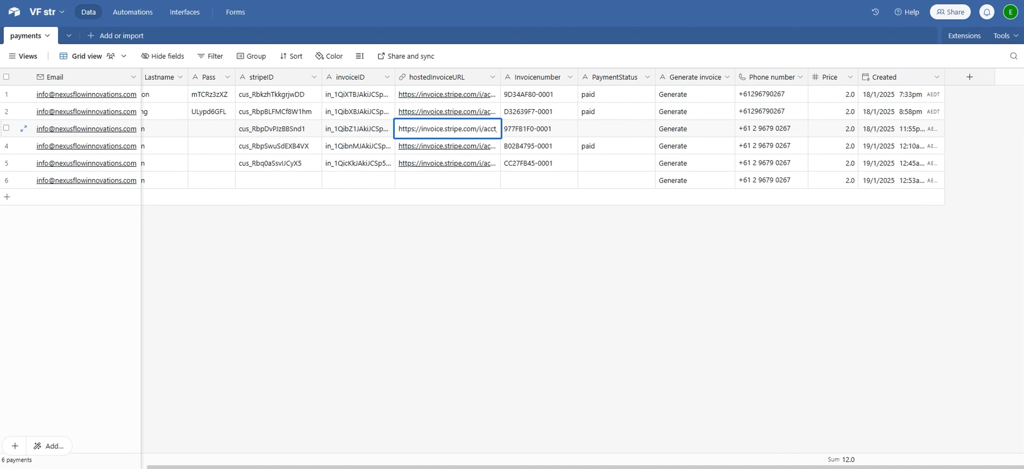
pyautogui.click(590, 152)
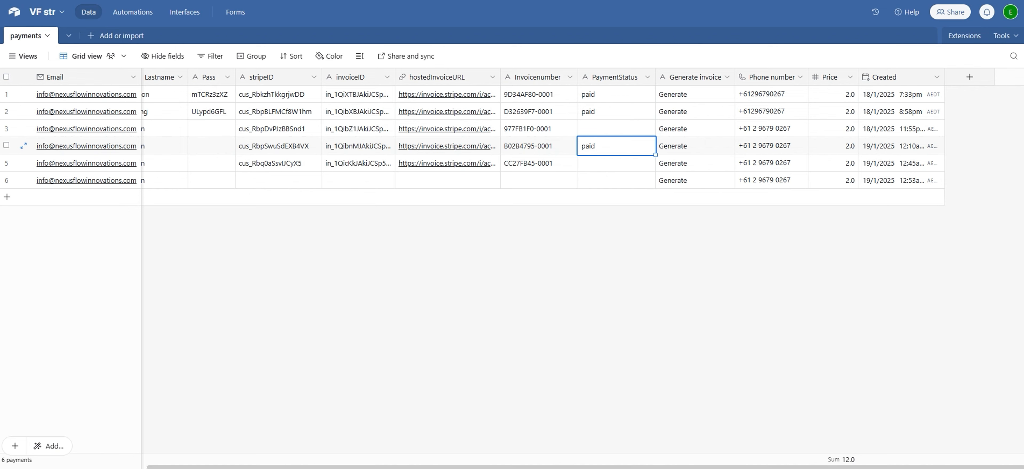
pyautogui.click(342, 0)
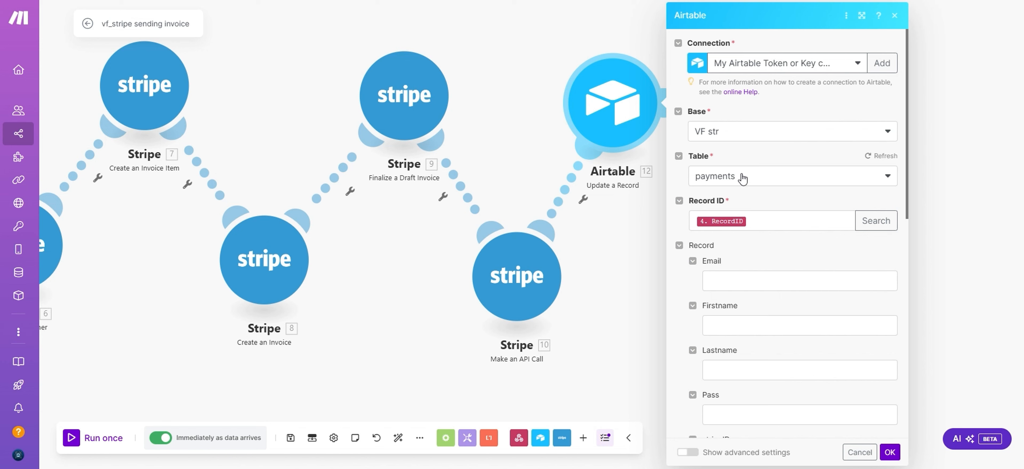
# Trace the source of the Record ID mapping, compare it with the last payments row's recordID in Airtable, and return to the module.
pyautogui.click(764, 222)
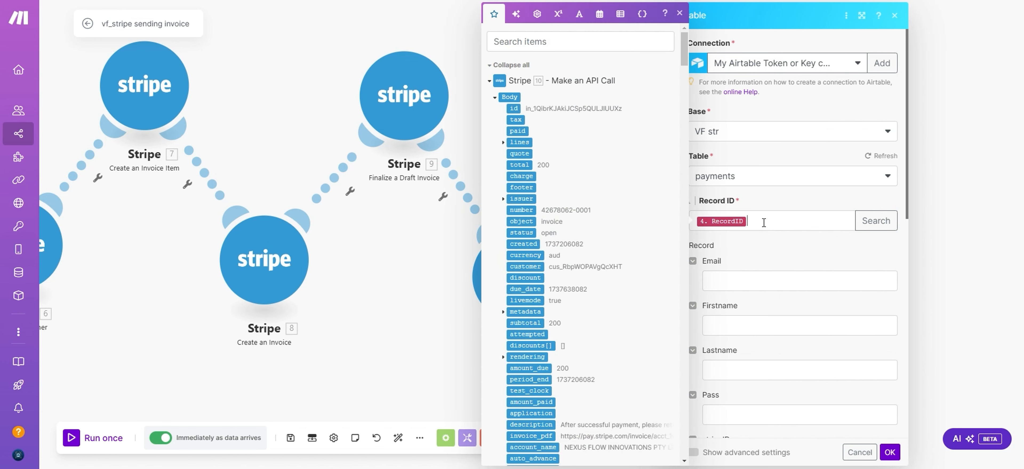
pyautogui.scroll(-8, 657, 214)
pyautogui.moveTo(683, 80); pyautogui.dragTo(683, 455)
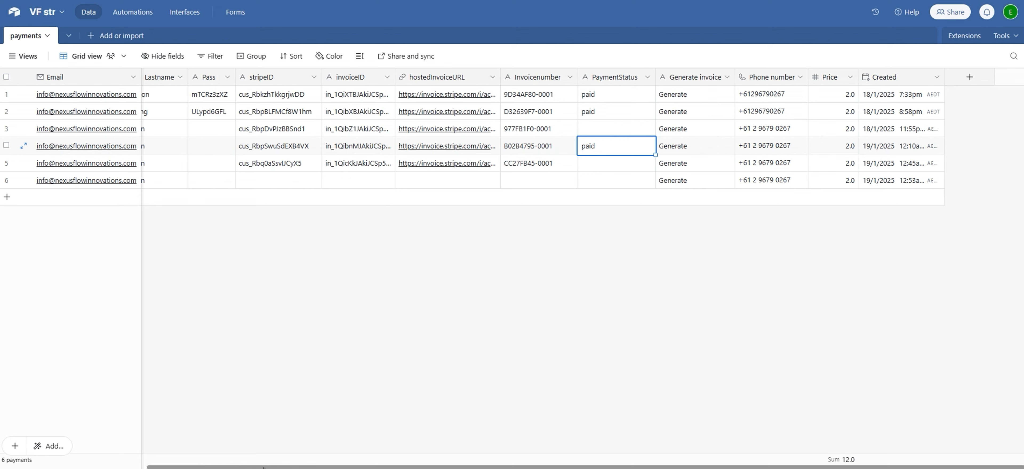
pyautogui.moveTo(263, 467); pyautogui.dragTo(116, 467)
pyautogui.click(200, 181)
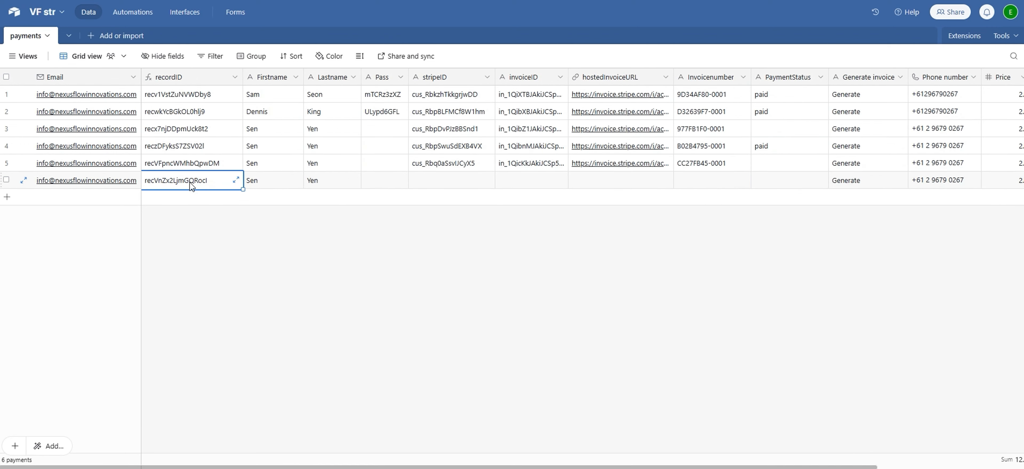
pyautogui.hotkey('ctrl', 'Tab')
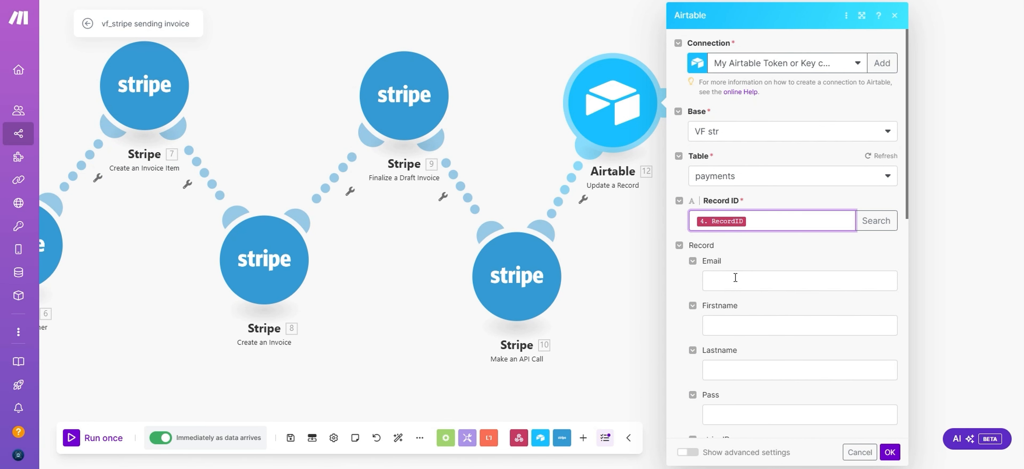
# Examine how the Update a Record module maps stripeID, invoiceID, hostedInvoiceURL and Invoicenumber, and which record fields it leaves blank.
pyautogui.scroll(-5, 755, 253)
pyautogui.scroll(-3, 755, 253)
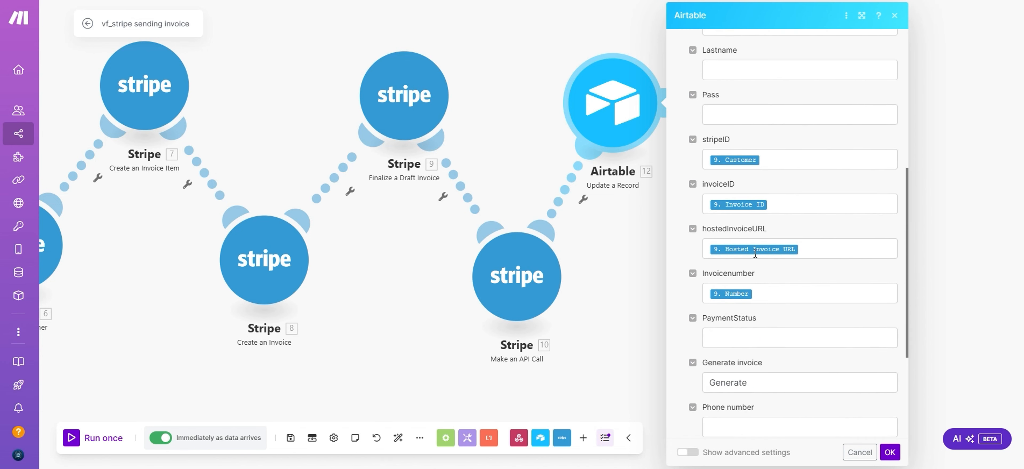
pyautogui.scroll(2, 755, 253)
pyautogui.scroll(4, 754, 253)
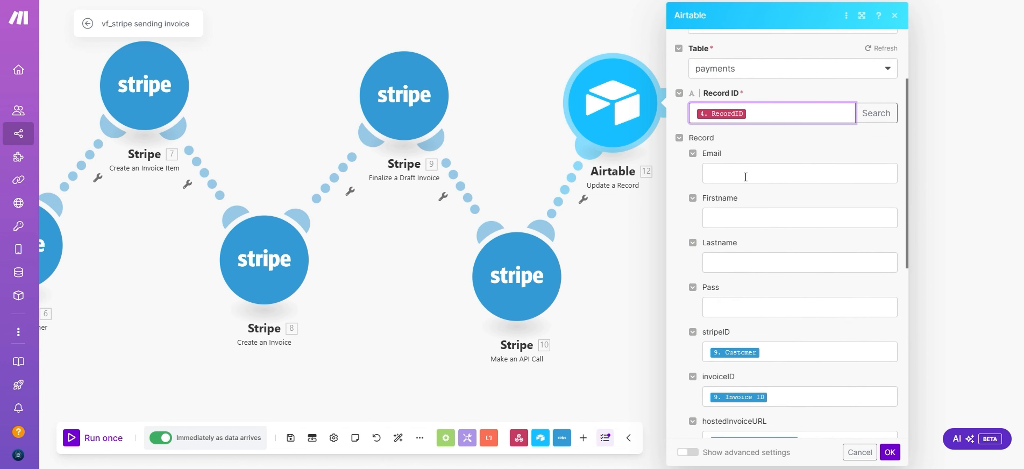
pyautogui.scroll(-2, 733, 218)
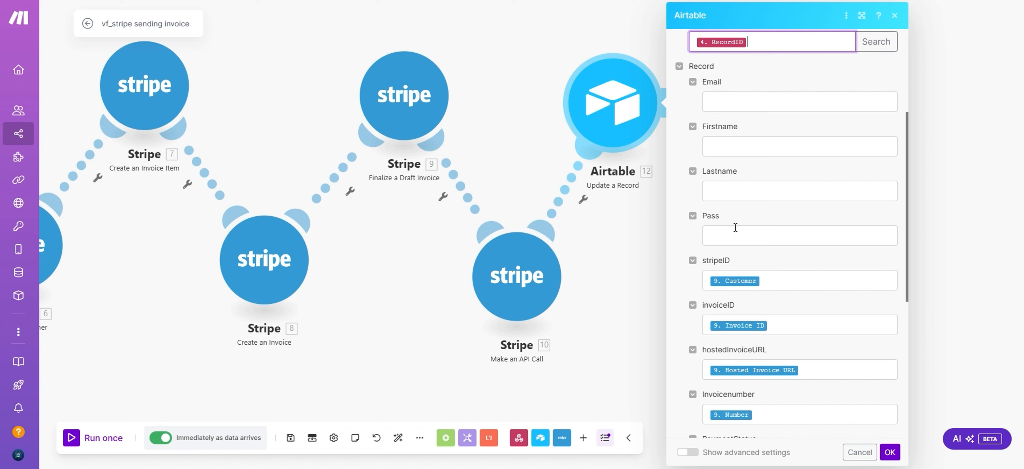
pyautogui.scroll(-3, 736, 227)
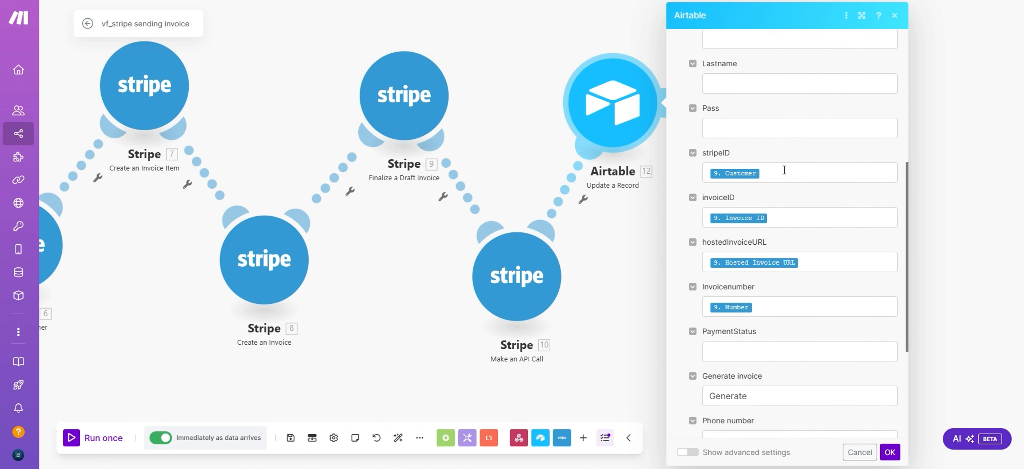
pyautogui.scroll(-5, 779, 191)
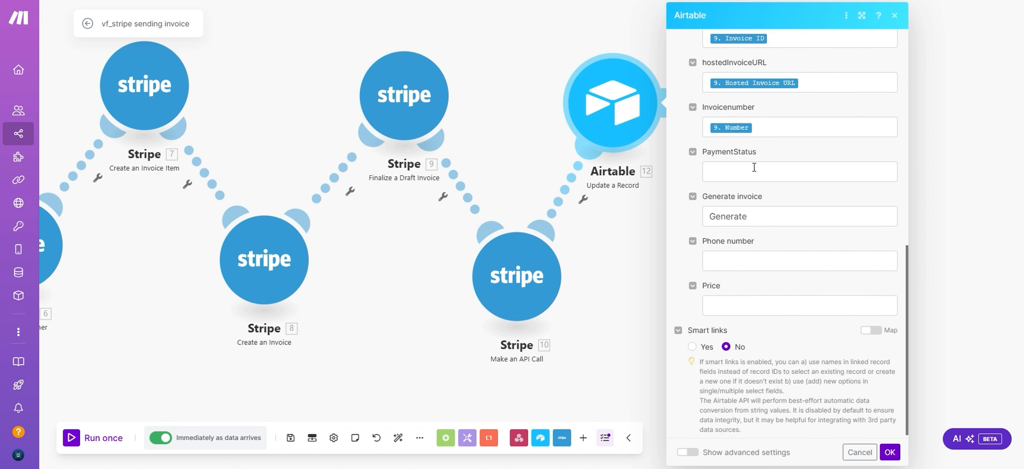
pyautogui.scroll(-1, 765, 195)
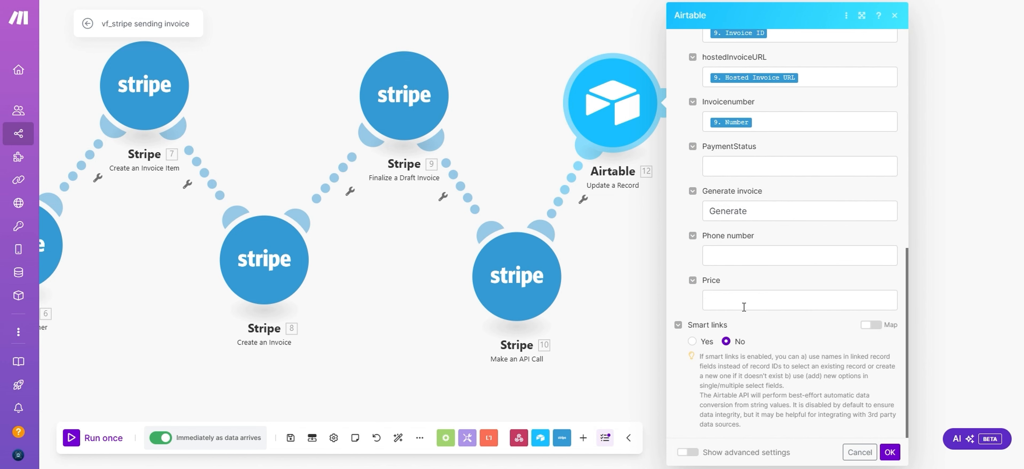
pyautogui.scroll(4, 753, 272)
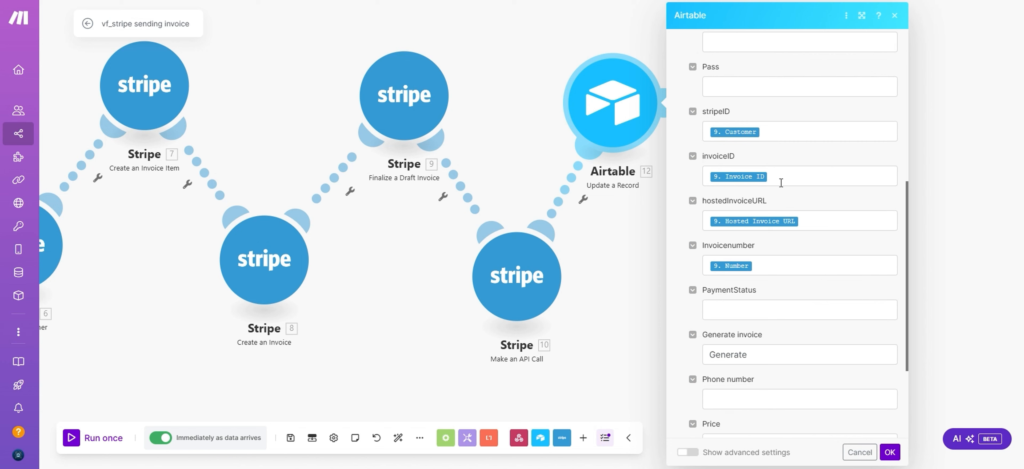
# Check the hostedInvoiceURL and Invoicenumber mappings and the blank PaymentStatus and Email fields, and close the module settings.
pyautogui.click(813, 220)
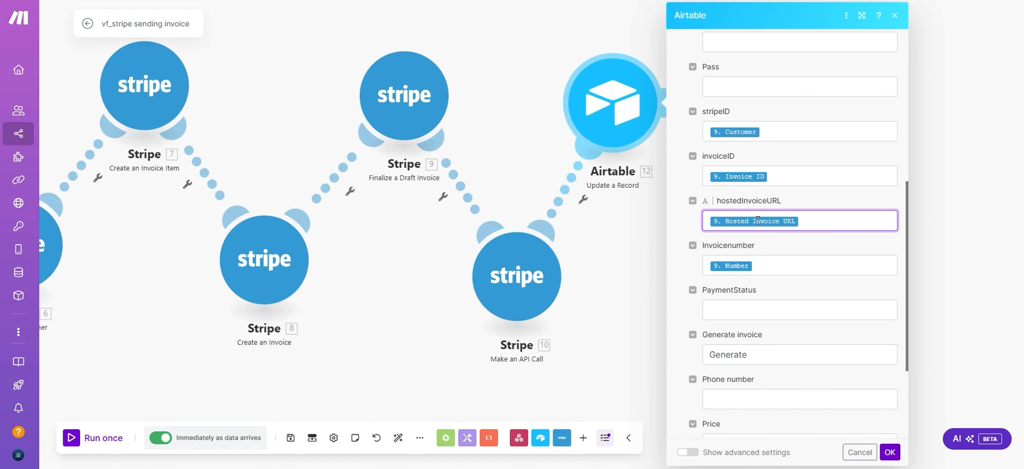
pyautogui.scroll(-3, 763, 287)
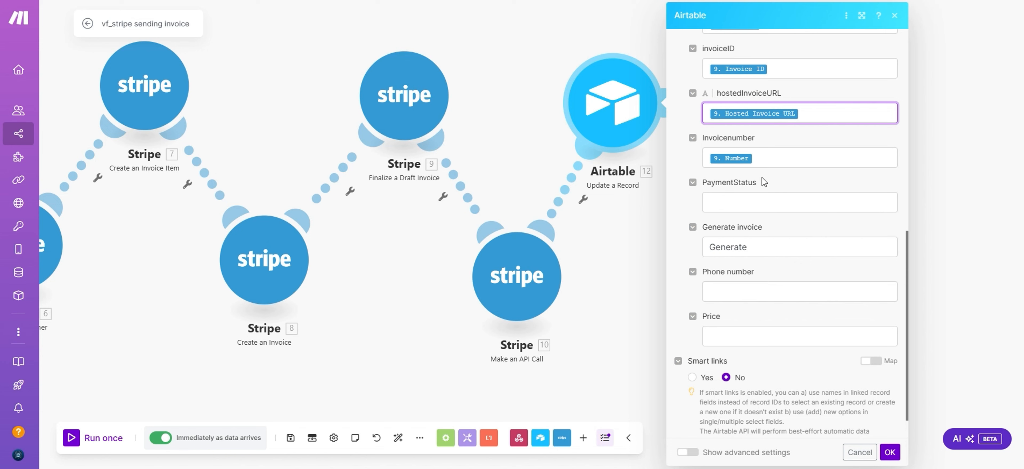
pyautogui.scroll(-1, 762, 179)
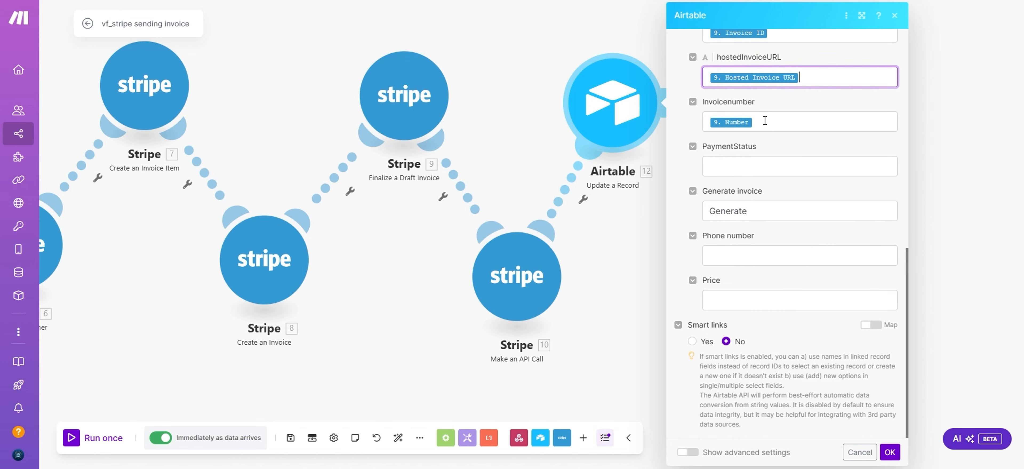
pyautogui.click(765, 120)
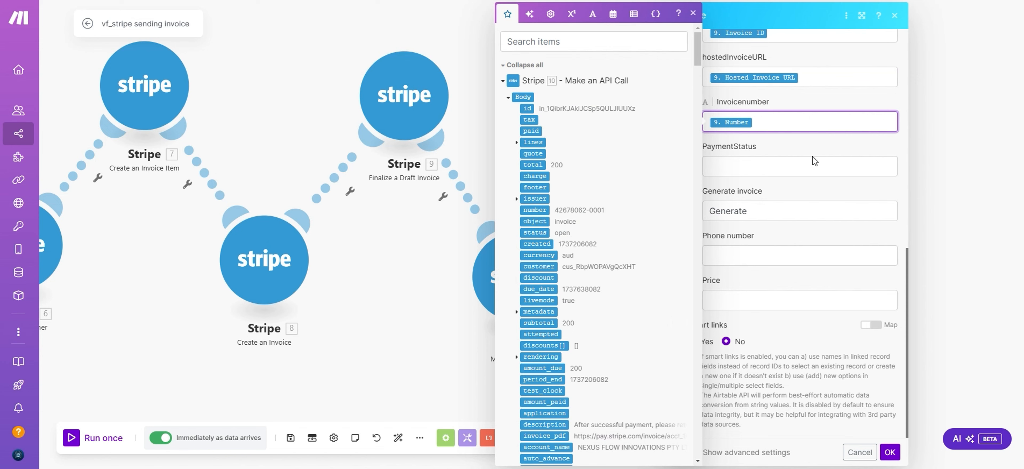
pyautogui.click(791, 171)
pyautogui.scroll(9, 789, 164)
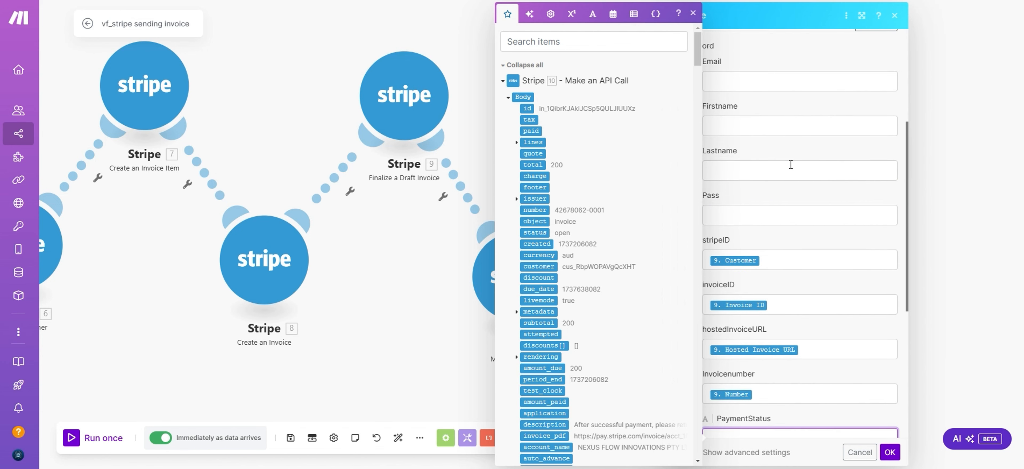
pyautogui.click(782, 137)
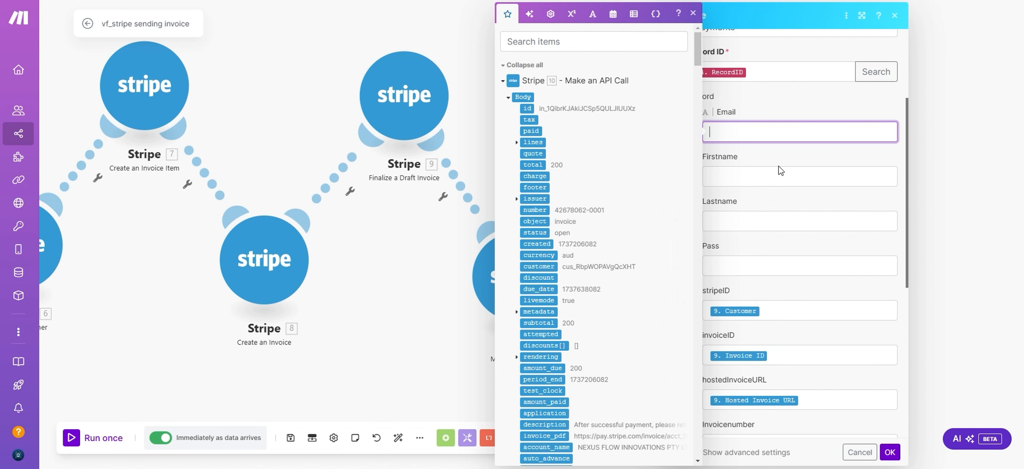
pyautogui.scroll(-8, 779, 167)
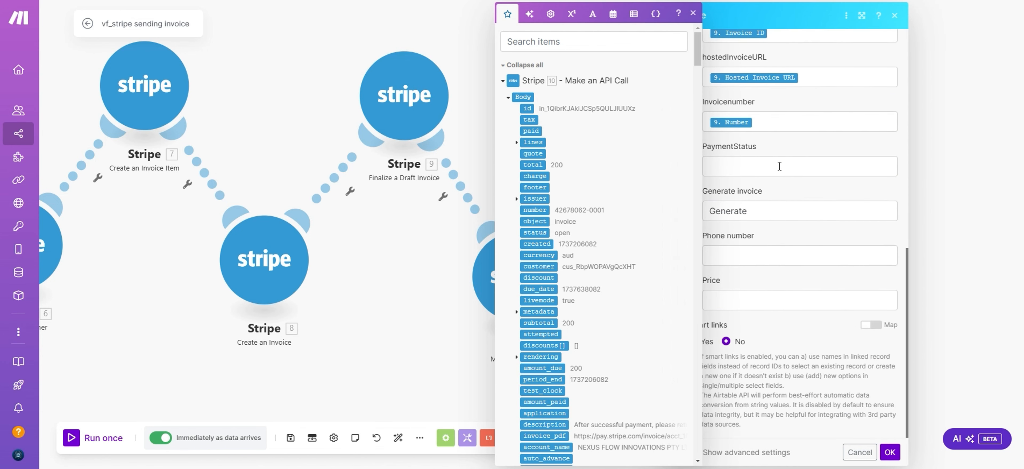
pyautogui.click(984, 165)
# Reopen the Update a Record module and look through its fields once more, down to PaymentStatus and Generate invoice.
pyautogui.click(630, 115)
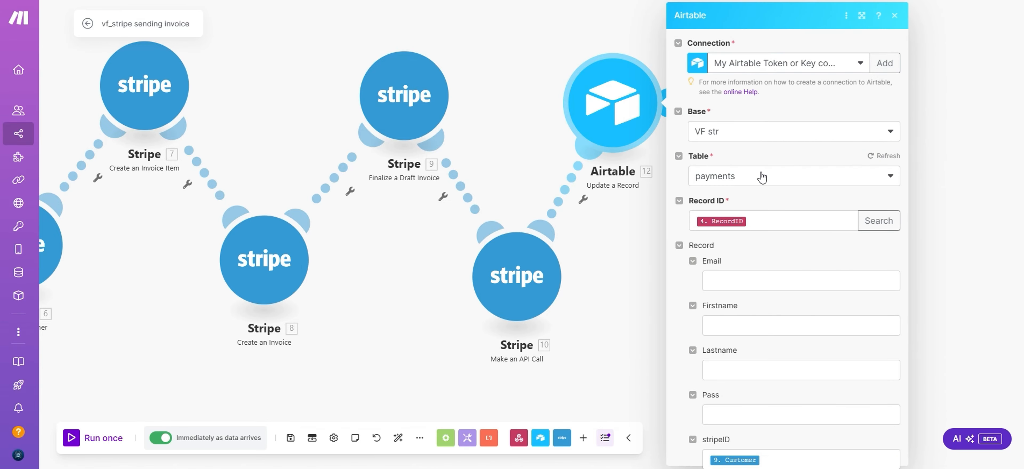
pyautogui.scroll(-4, 742, 219)
pyautogui.scroll(-5, 743, 218)
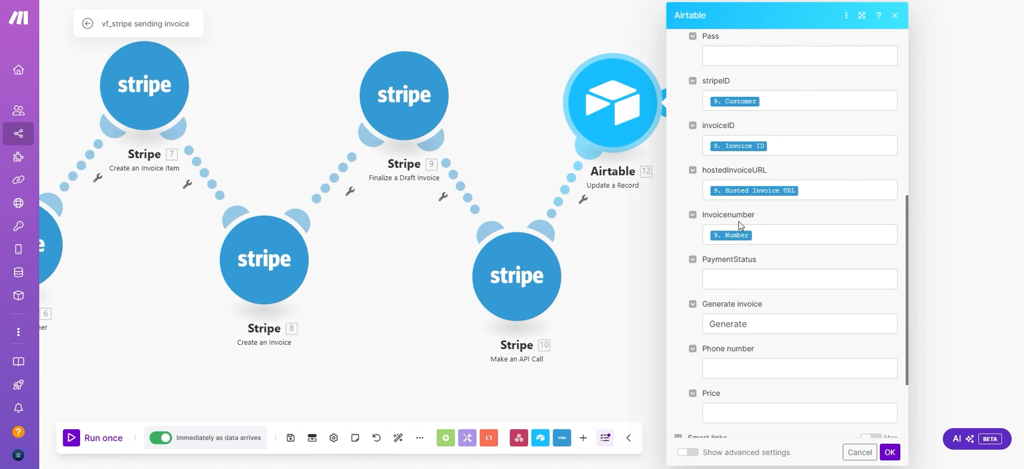
pyautogui.scroll(-3, 739, 222)
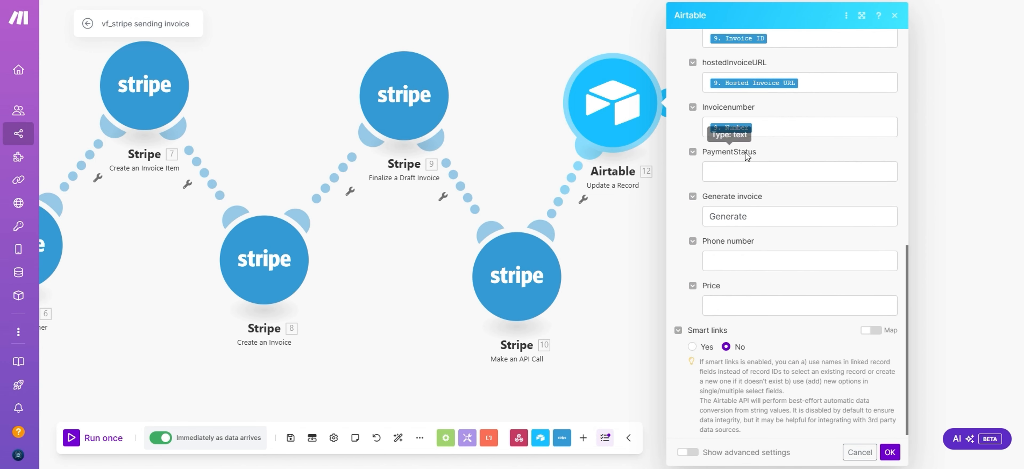
# Switch to the Airtable payments table, widen the hostedInvoiceURL column slightly, and look across the columns up to Created.
pyautogui.scroll(5, 745, 152)
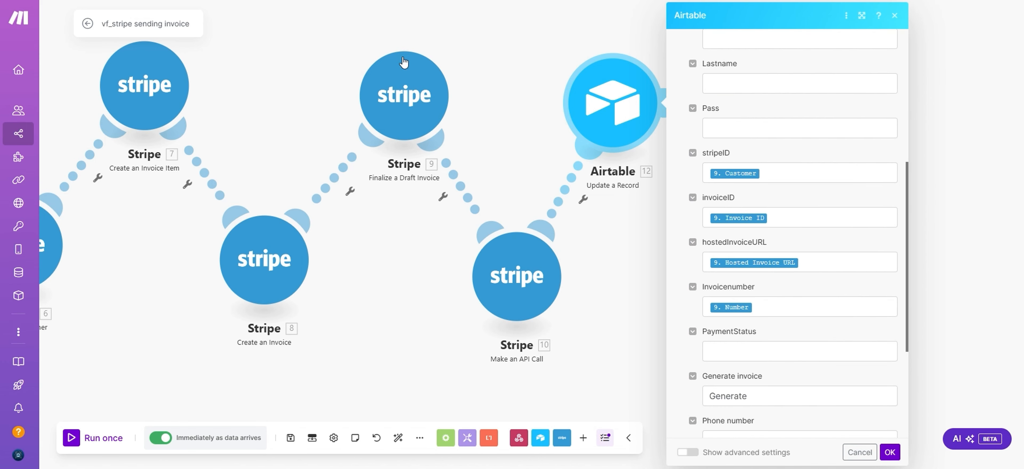
pyautogui.click(405, 1)
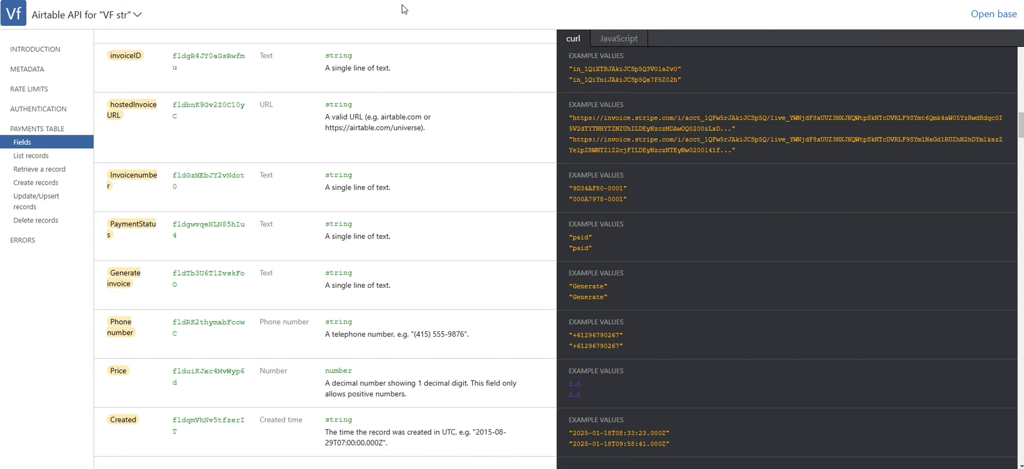
pyautogui.click(329, 1)
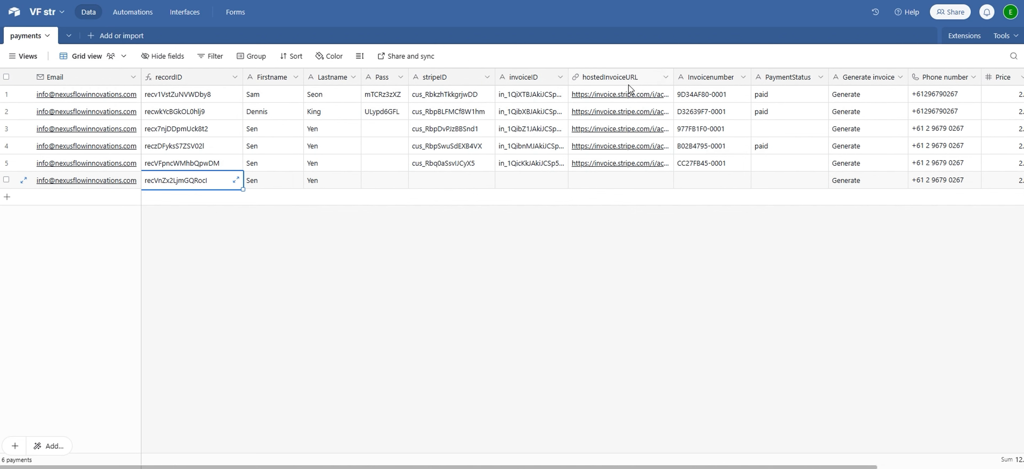
pyautogui.moveTo(675, 78)
pyautogui.mouseDown()
pyautogui.moveTo(867, 85)
pyautogui.moveTo(692, 76)
pyautogui.mouseUp()
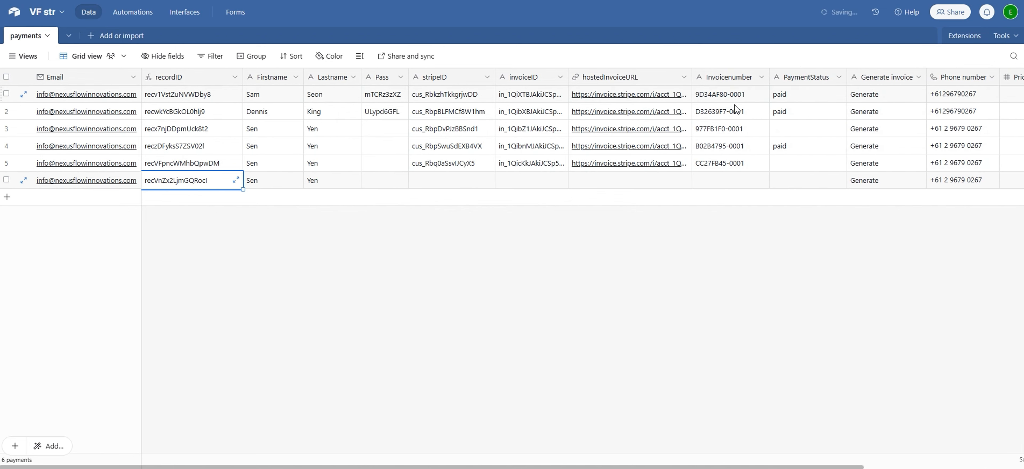
pyautogui.moveTo(455, 467); pyautogui.dragTo(628, 462)
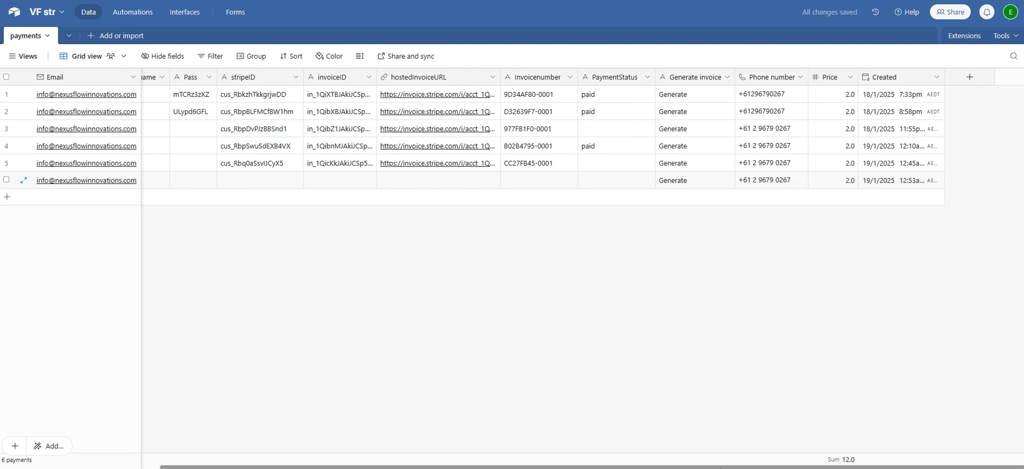
pyautogui.moveTo(720, 468); pyautogui.dragTo(560, 468)
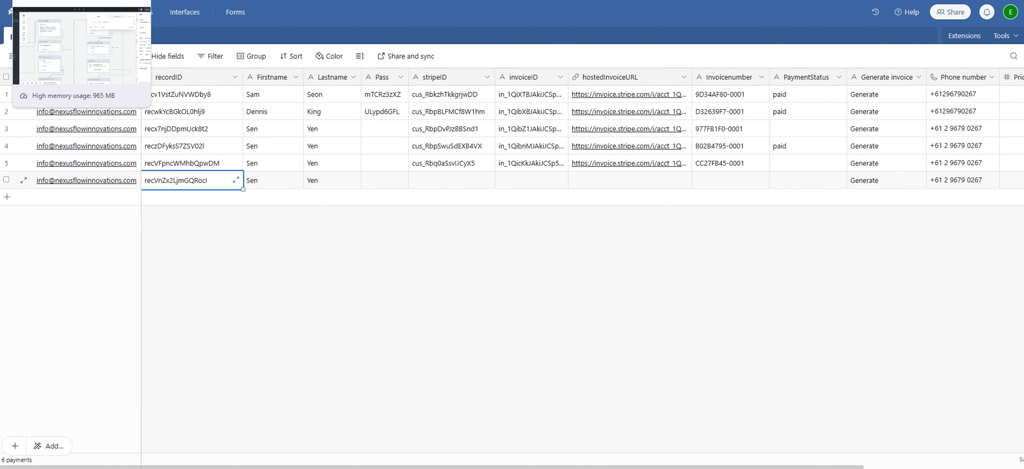
# Switch to the Voiceflow flow, close the previous response, and open the GET request in the get invoice block.
pyautogui.click(56, 1)
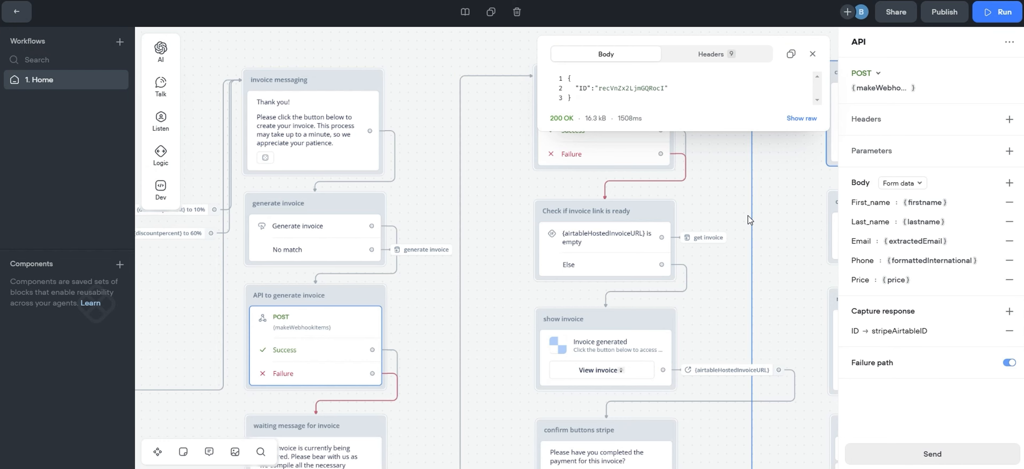
pyautogui.click(760, 194)
pyautogui.moveTo(768, 277); pyautogui.dragTo(589, 127)
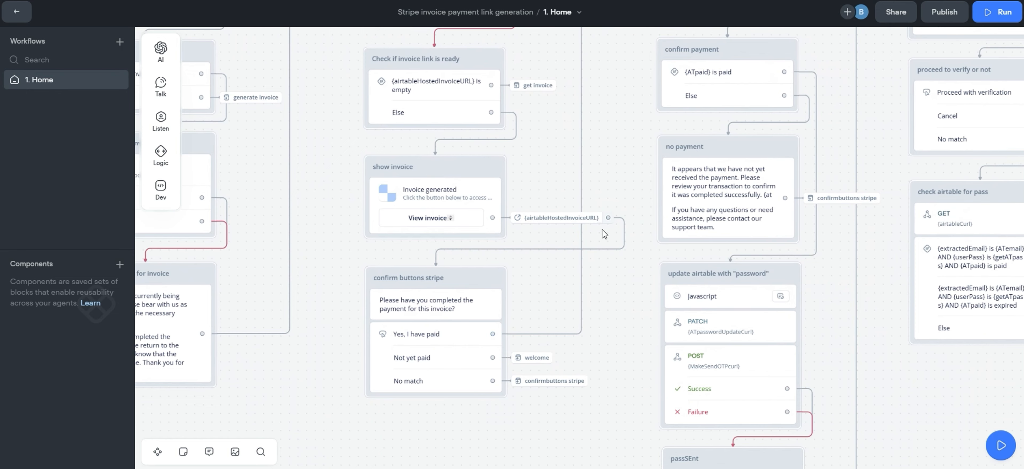
pyautogui.scroll(3, 509, 225)
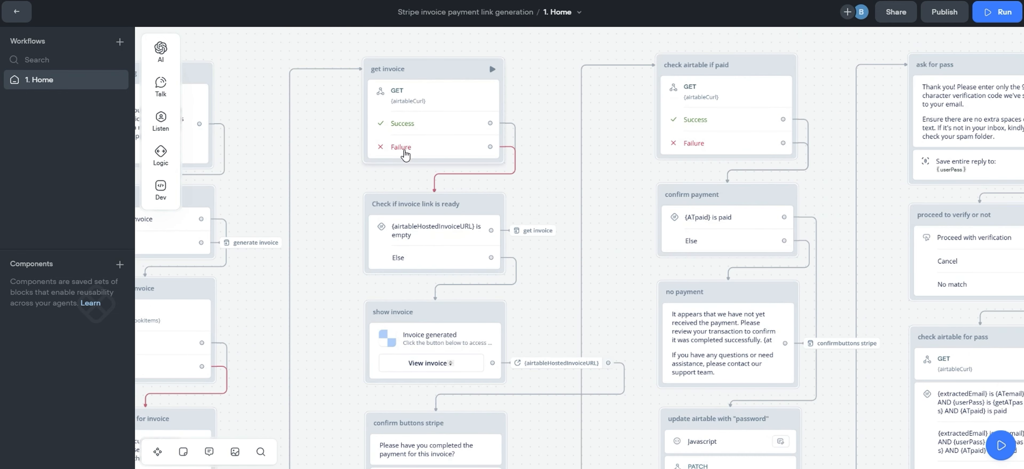
pyautogui.click(425, 125)
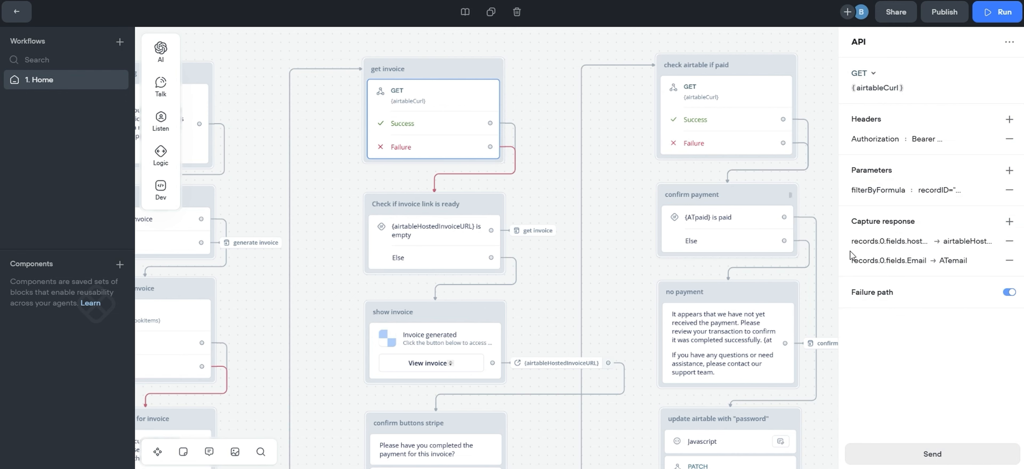
pyautogui.click(949, 455)
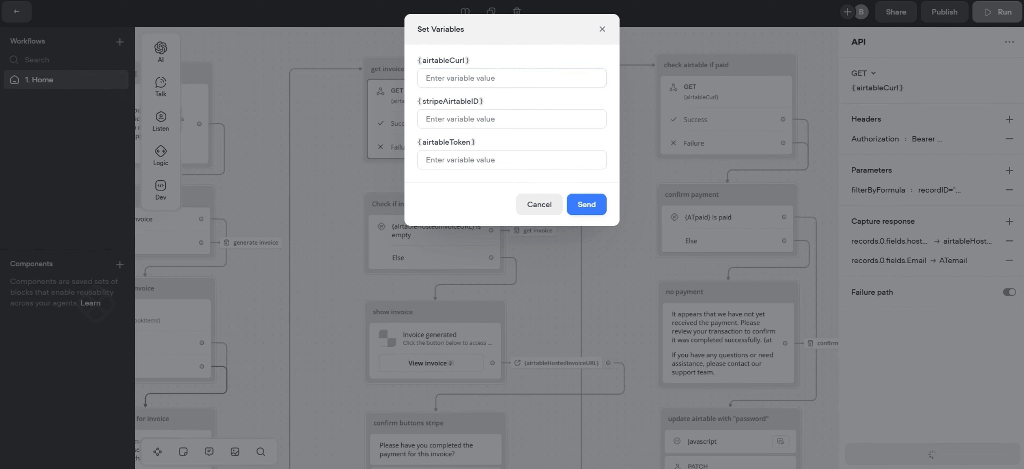
pyautogui.click(501, 79)
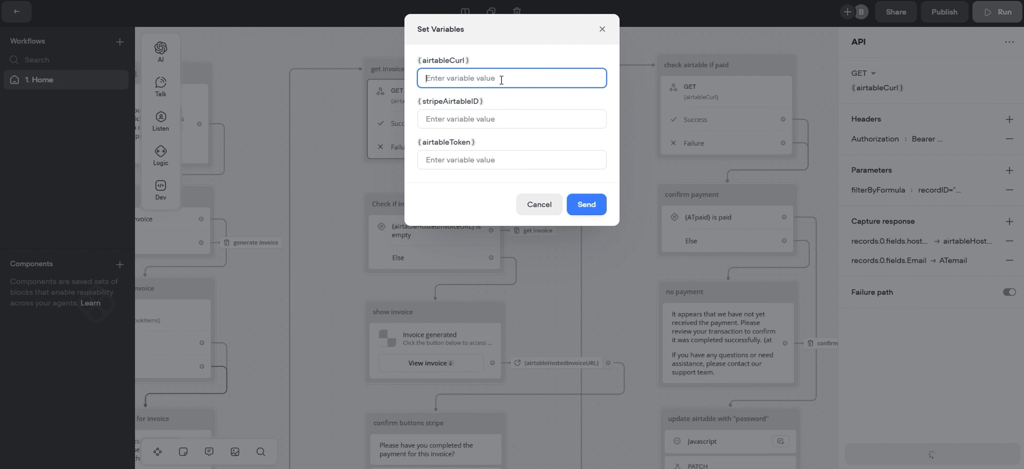
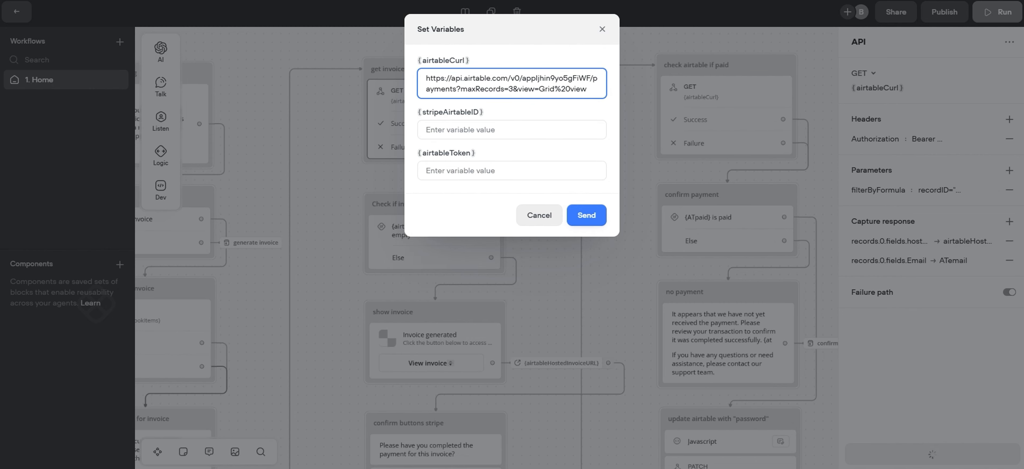
# Locate the source of the airtableCurl URL in the Airtable API docs, checking Retrieve a record and highlighting the List records example request.
pyautogui.hotkey('alt', 'Tab')
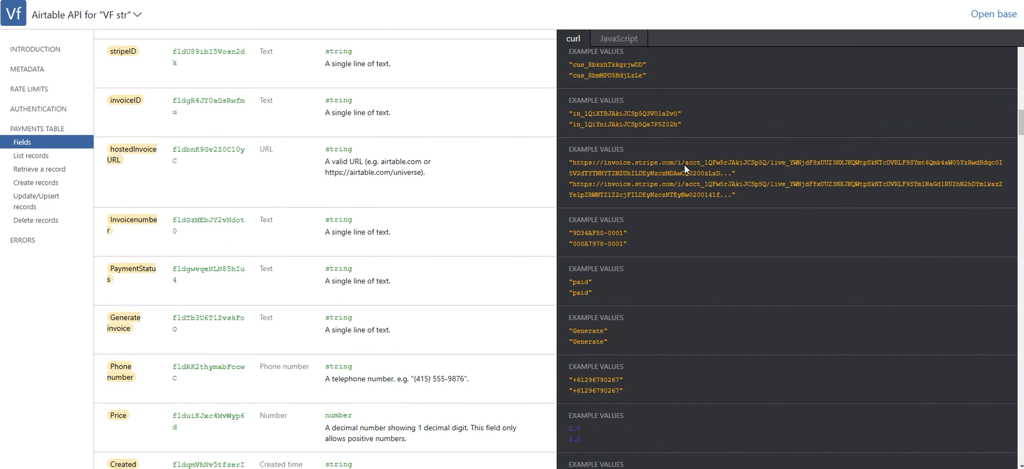
pyautogui.scroll(10, 685, 170)
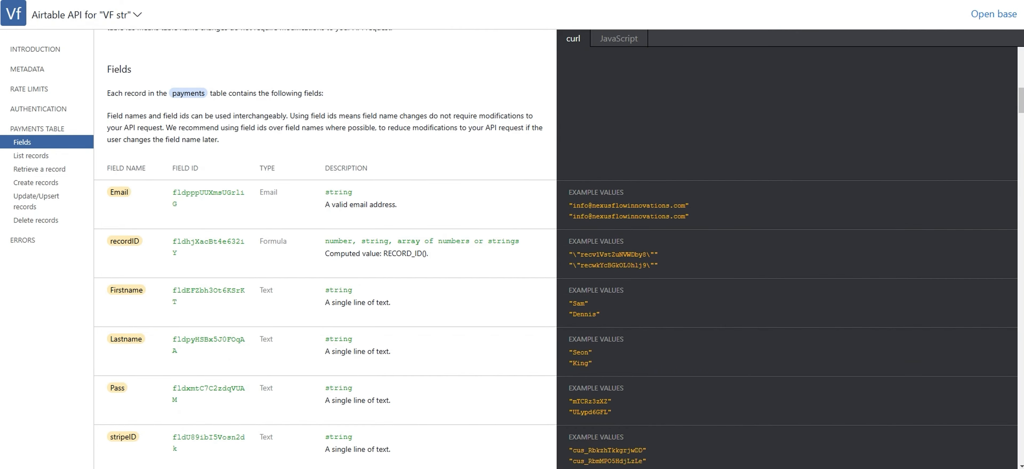
pyautogui.hotkey('alt', 'Tab')
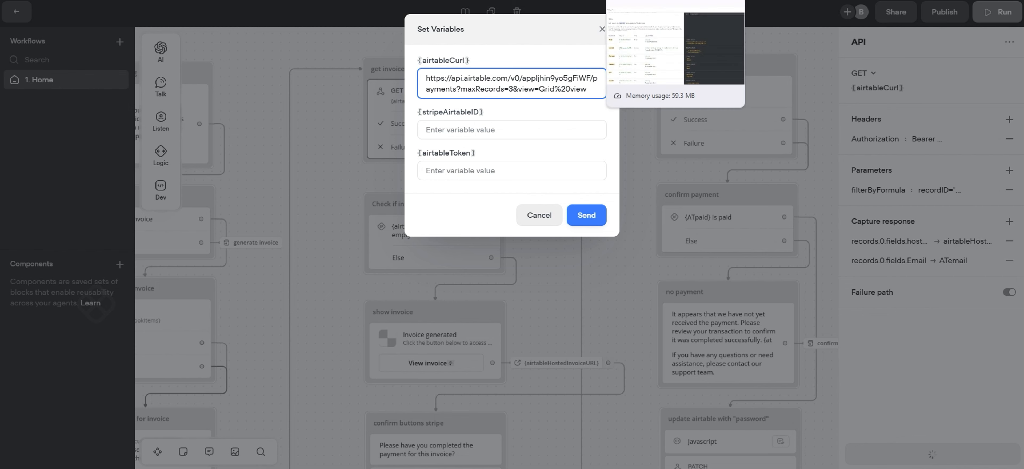
pyautogui.click(644, 0)
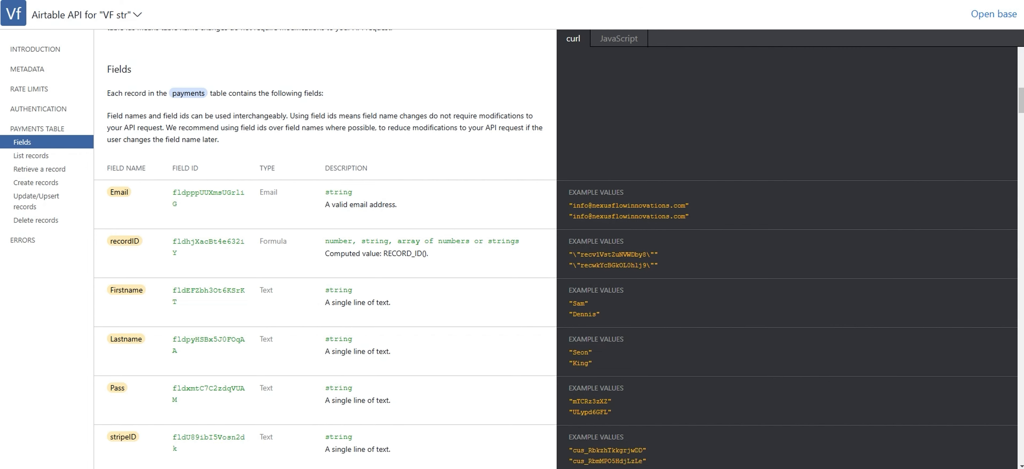
pyautogui.click(37, 170)
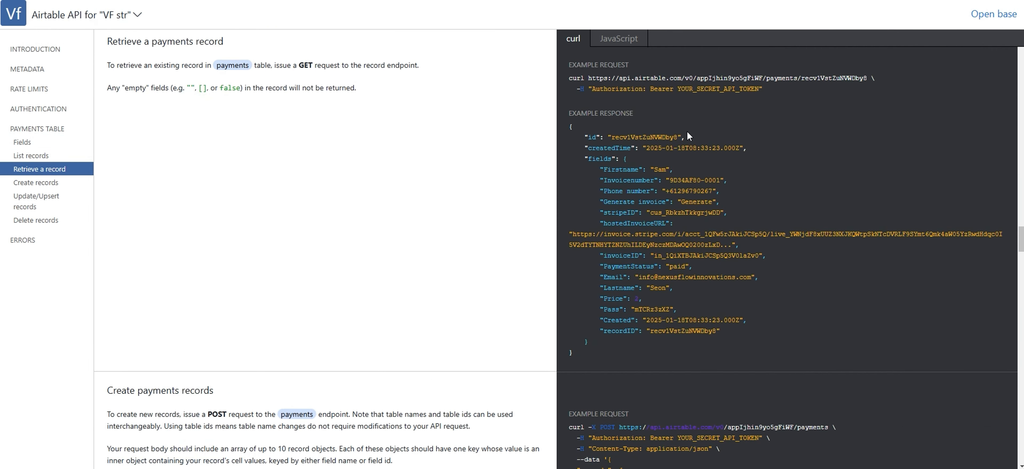
pyautogui.click(50, 155)
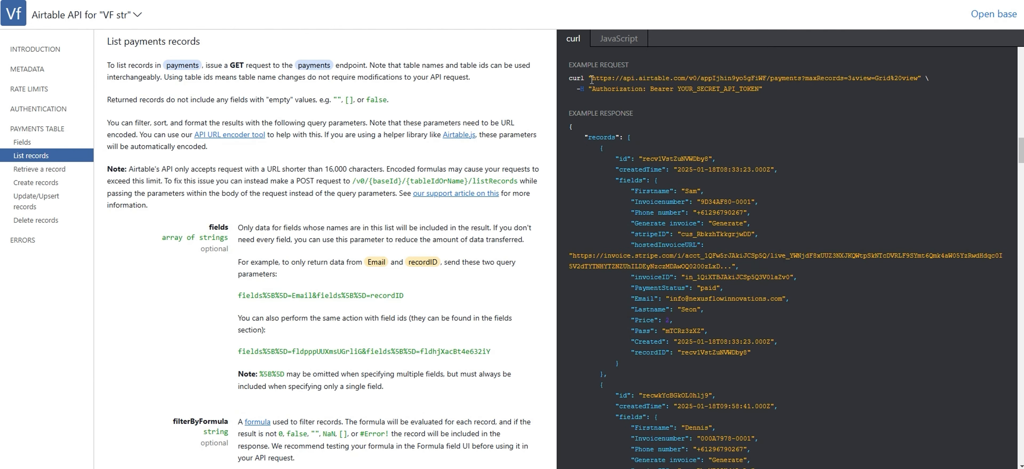
pyautogui.moveTo(592, 80); pyautogui.dragTo(915, 80)
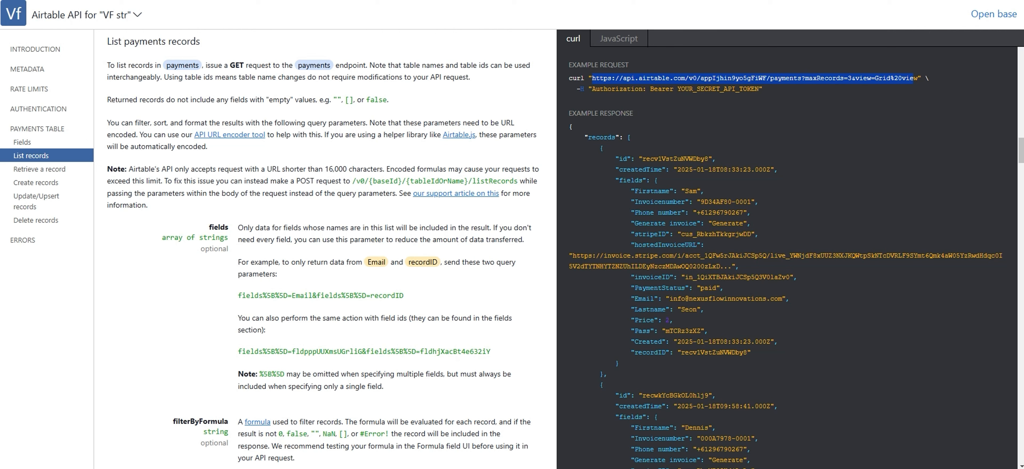
# Copy the recordID of the first payments row in Airtable into the stripeAirtableID variable of the Voiceflow test.
pyautogui.click(481, 0)
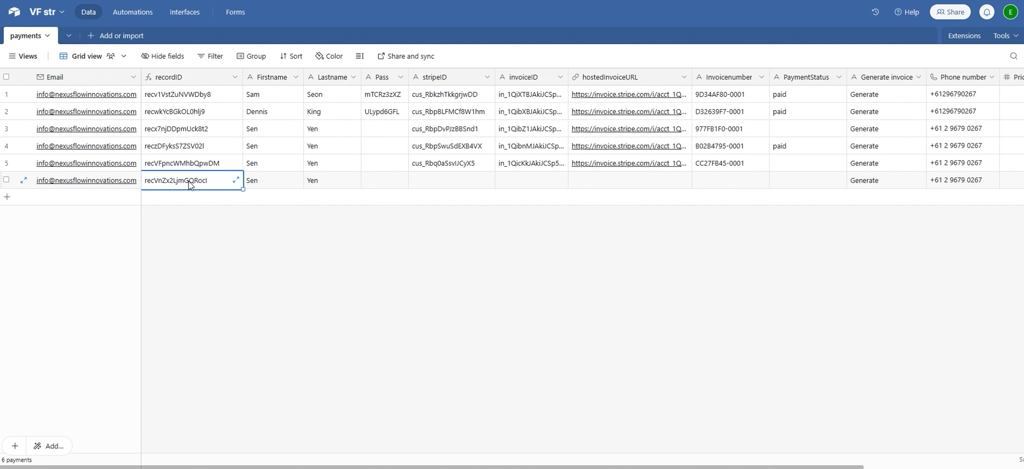
pyautogui.hotkey('ctrl', 'c')
pyautogui.click(194, 97)
pyautogui.hotkey('ctrl', 'c')
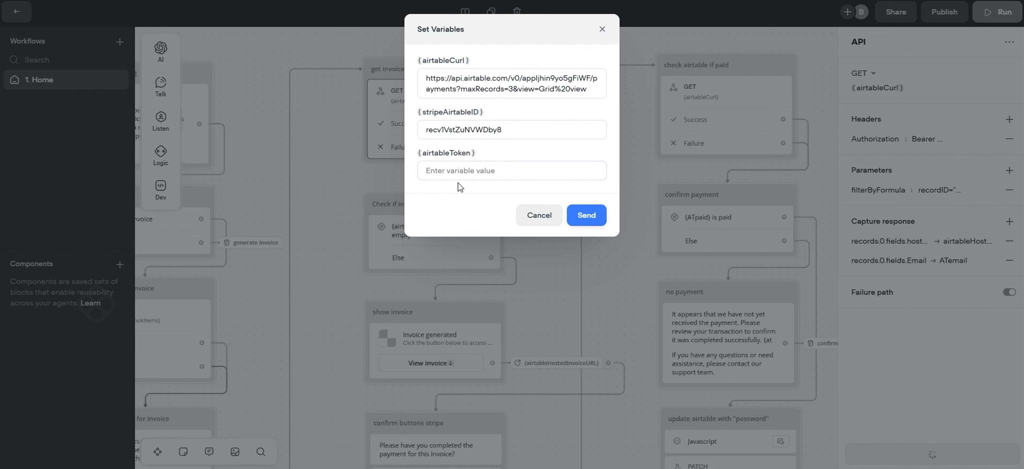
# Paste the Airtable access token into airtableToken and send the test request.
pyautogui.click(448, 171)
pyautogui.hotkey('ctrl', 'v')
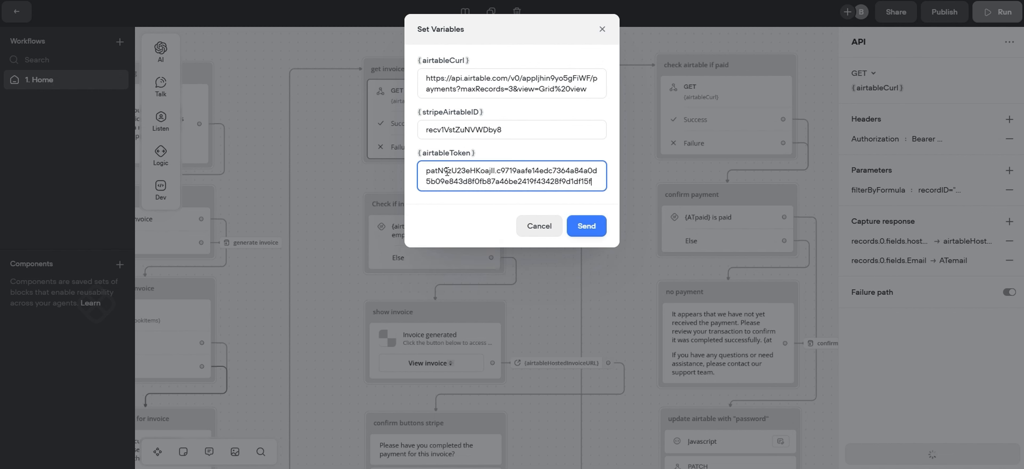
pyautogui.click(595, 230)
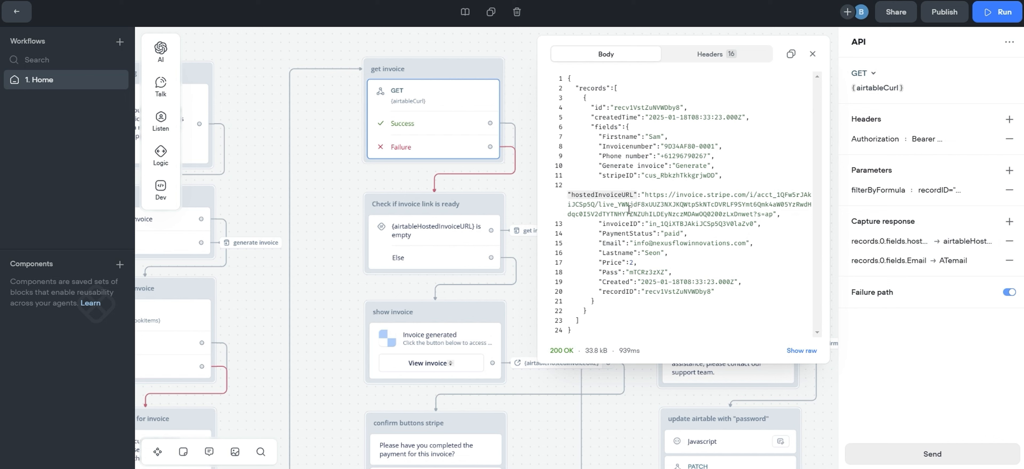
# Look up the variable for the response's hostedInvoiceURL with "ai" and check its existing capture mapping to airtableHostedInvoiceURL.
pyautogui.click(603, 198)
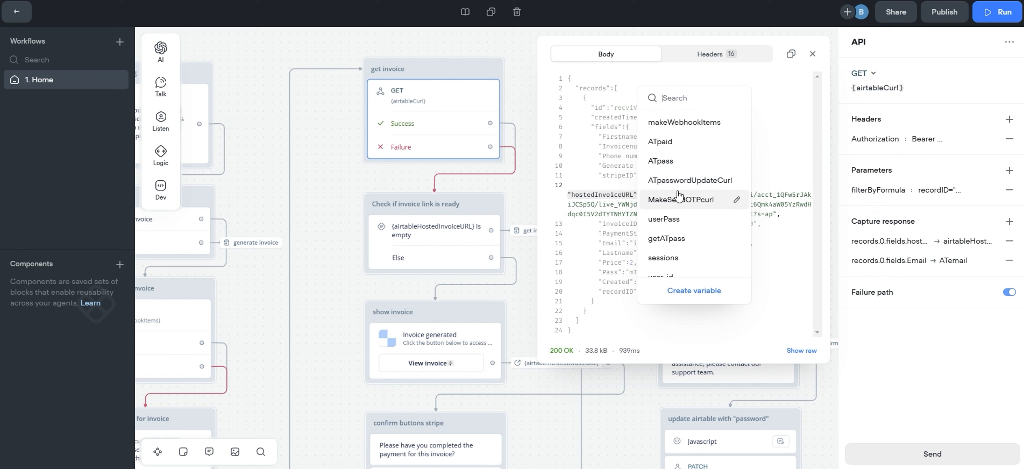
pyautogui.write('ai')
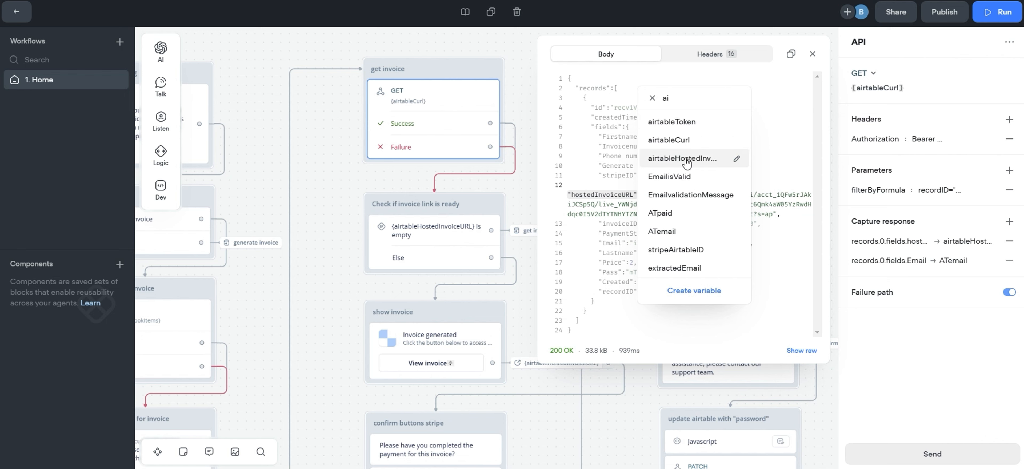
pyautogui.click(961, 245)
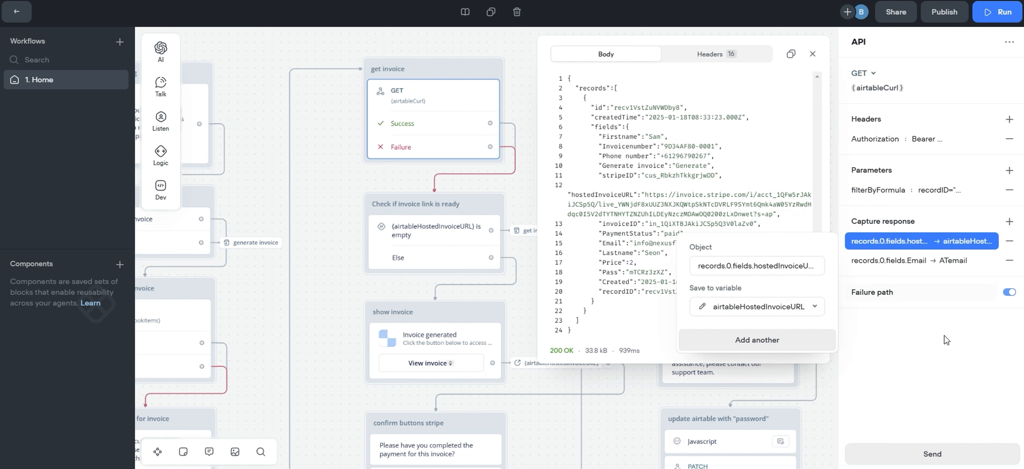
pyautogui.click(943, 275)
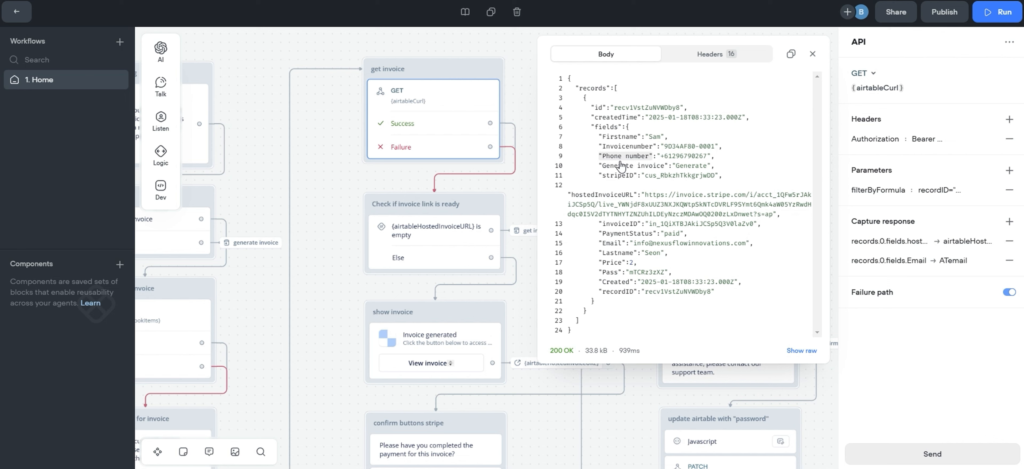
# Look up the variable for the response's Email field with "at" and dismiss the variable list without choosing one.
pyautogui.click(617, 242)
pyautogui.write('a')
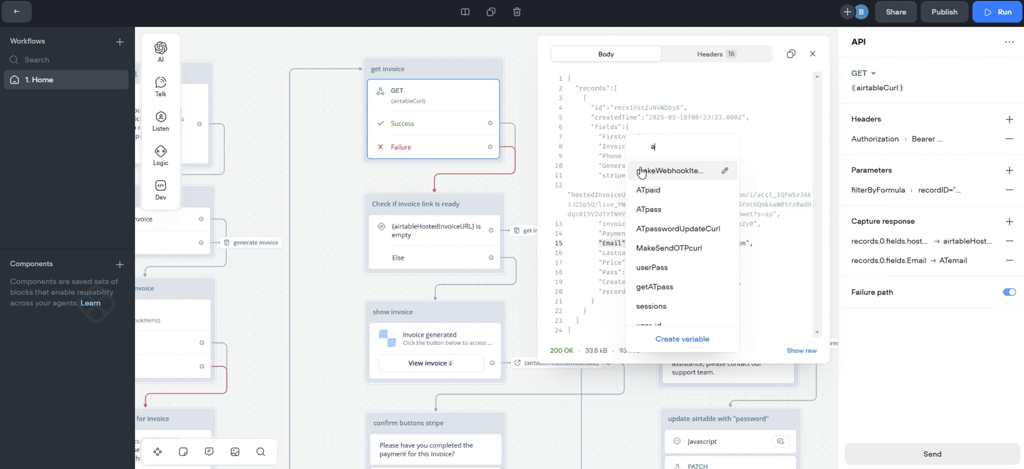
pyautogui.write('t')
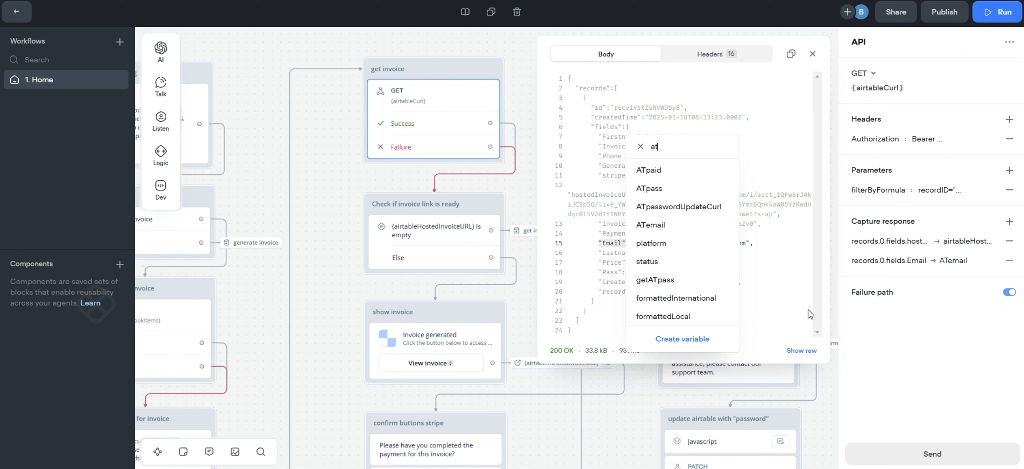
pyautogui.click(818, 333)
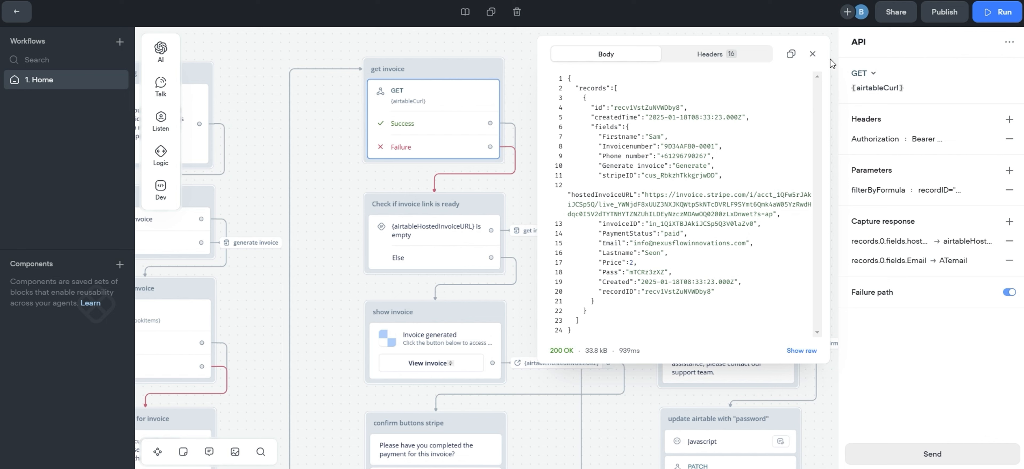
# Close the test response and open the condition in the Check if invoice link is ready block.
pyautogui.click(813, 58)
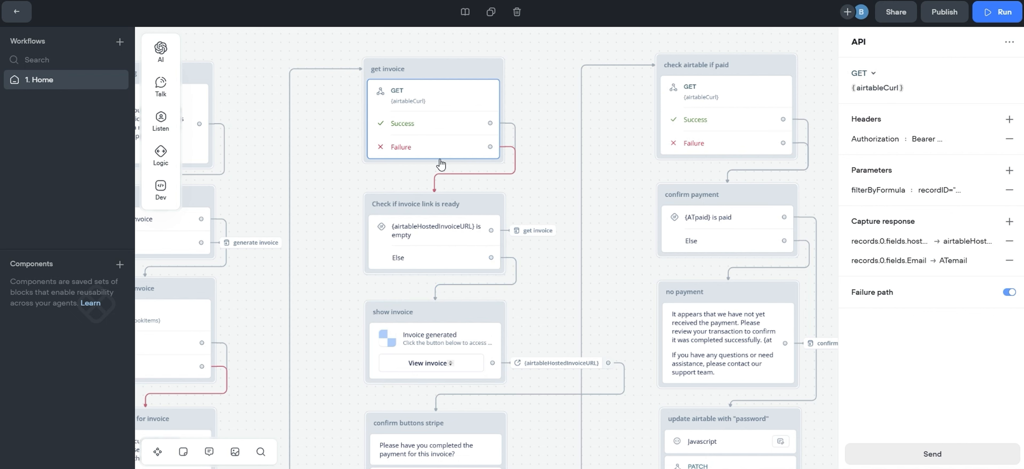
pyautogui.click(432, 239)
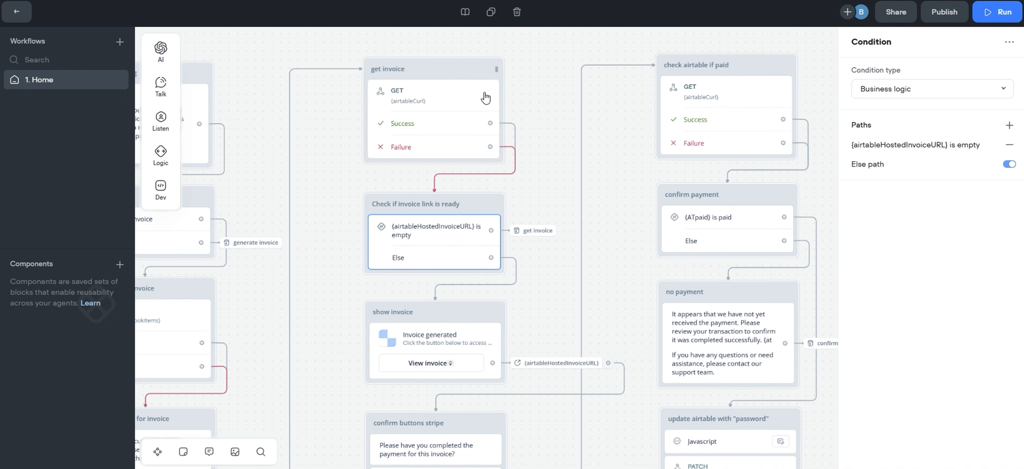
# Start a test run of the flow and answer the welcome question with "Not yet, how can I enroll?".
pyautogui.moveTo(539, 119); pyautogui.dragTo(520, 107)
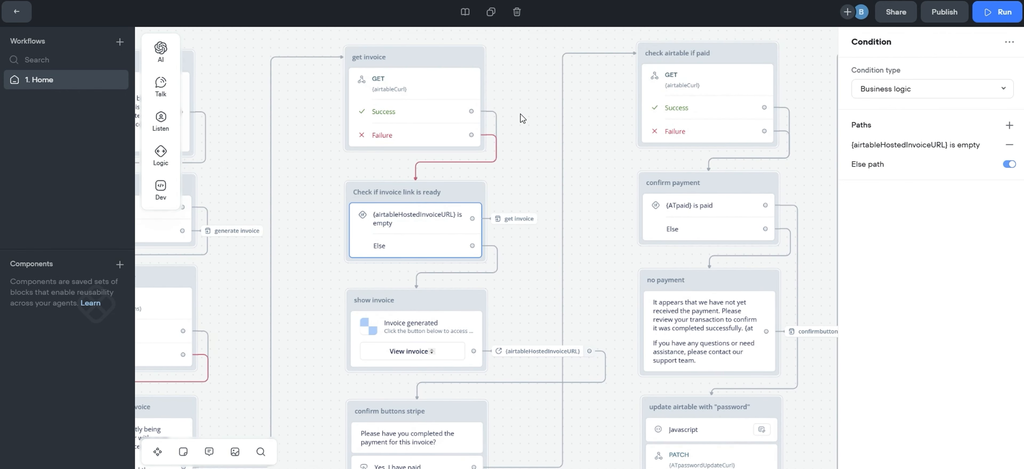
pyautogui.scroll(-2, 515, 276)
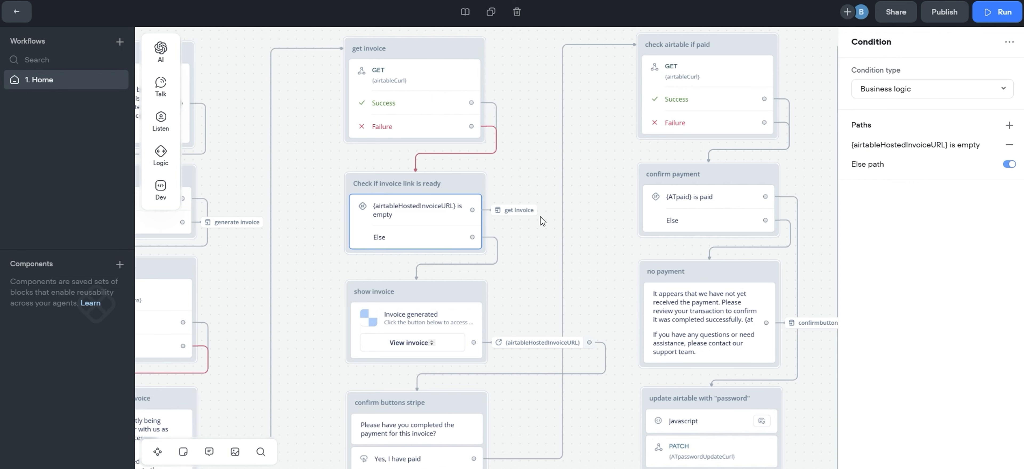
pyautogui.click(547, 185)
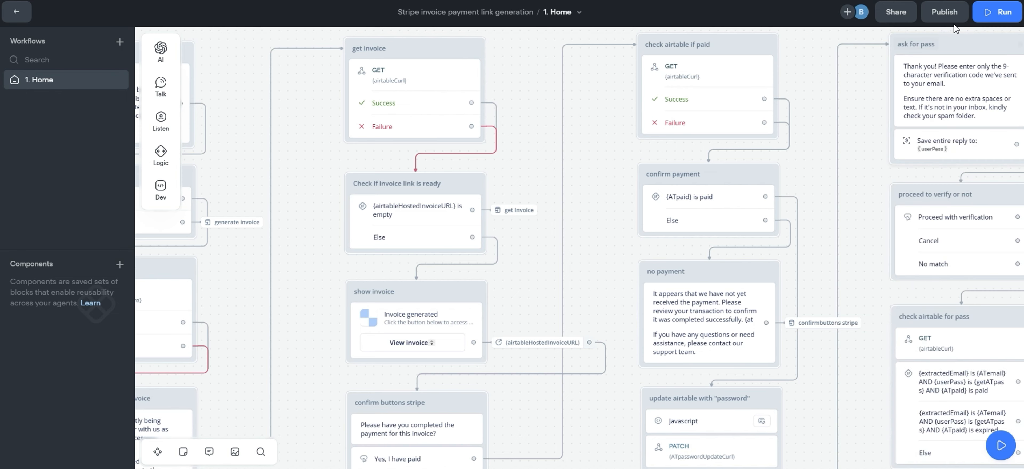
pyautogui.click(988, 13)
pyautogui.click(895, 257)
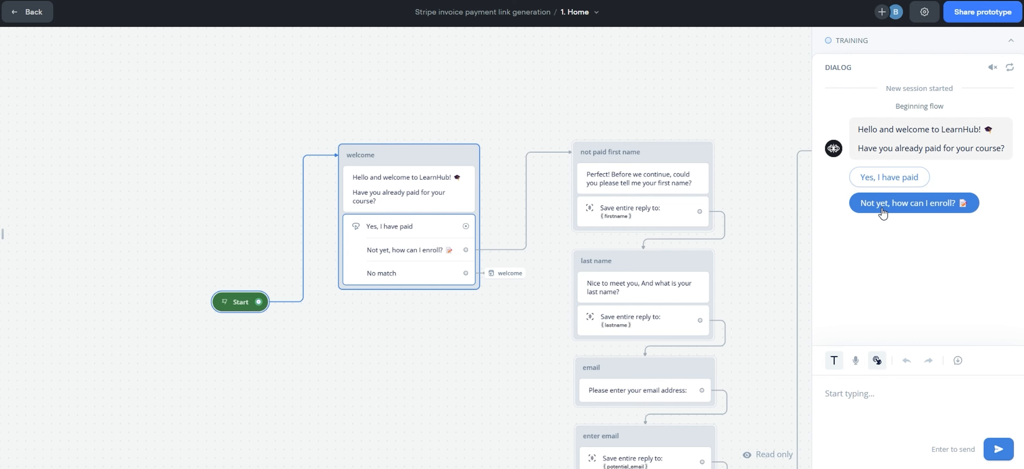
pyautogui.click(910, 202)
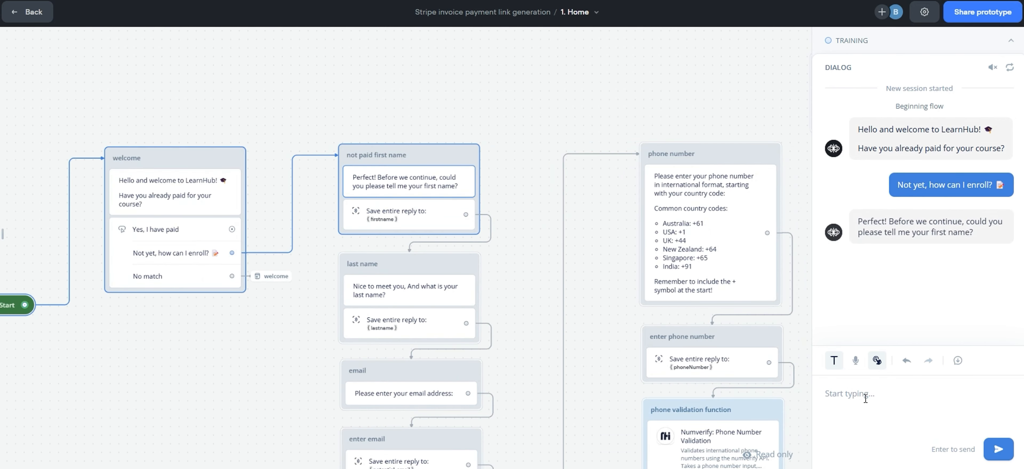
# Answer the first name and last name prompts with the test customer's names.
pyautogui.write('s')
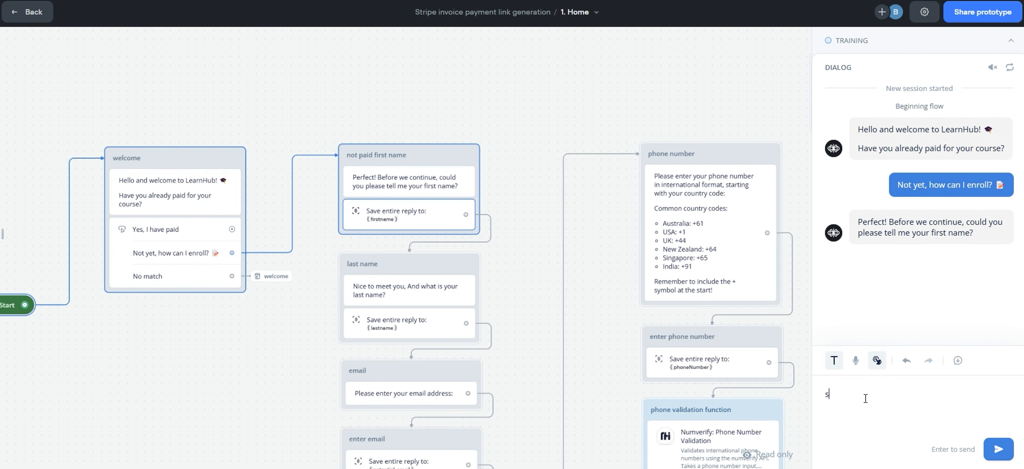
pyautogui.press('BackSpace')
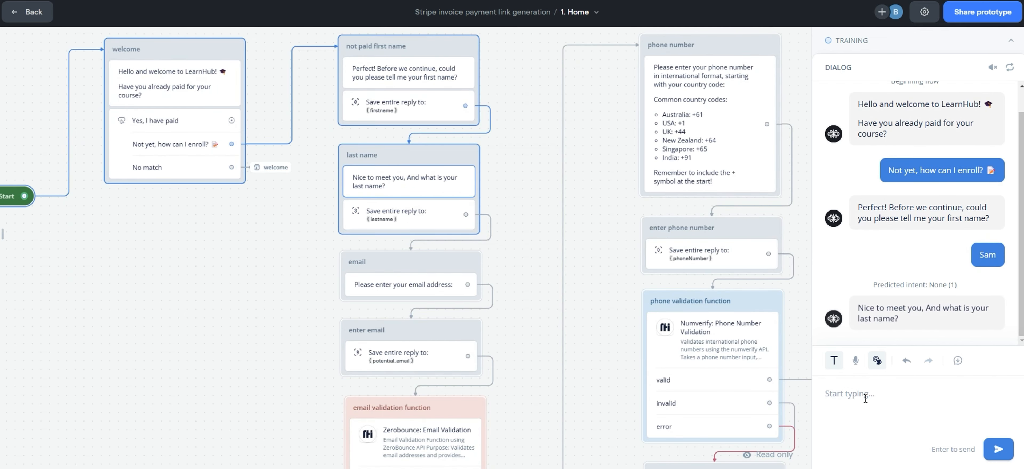
pyautogui.write('Dan')
pyautogui.press('Return')
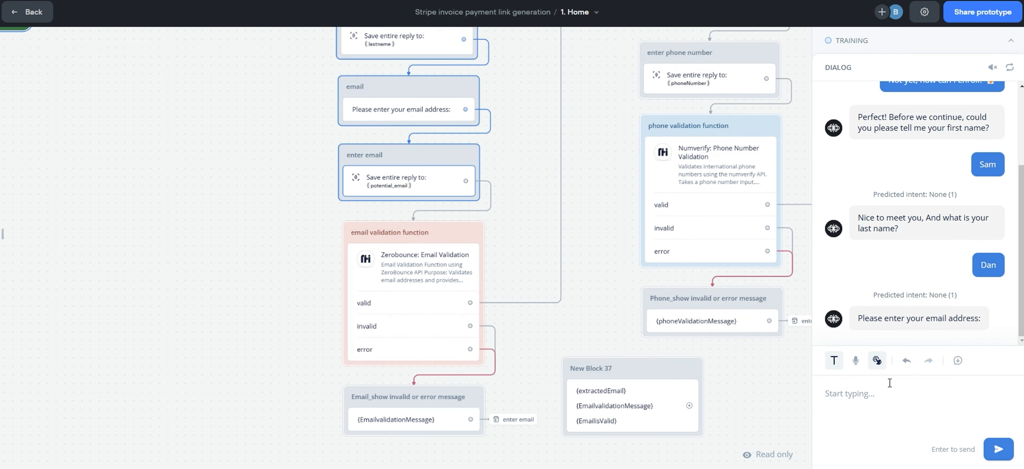
# Answer the email prompt, replacing the mistakenly pasted phone number with the test customer's email address.
pyautogui.hotkey('ctrl', 'v')
pyautogui.press('Return')
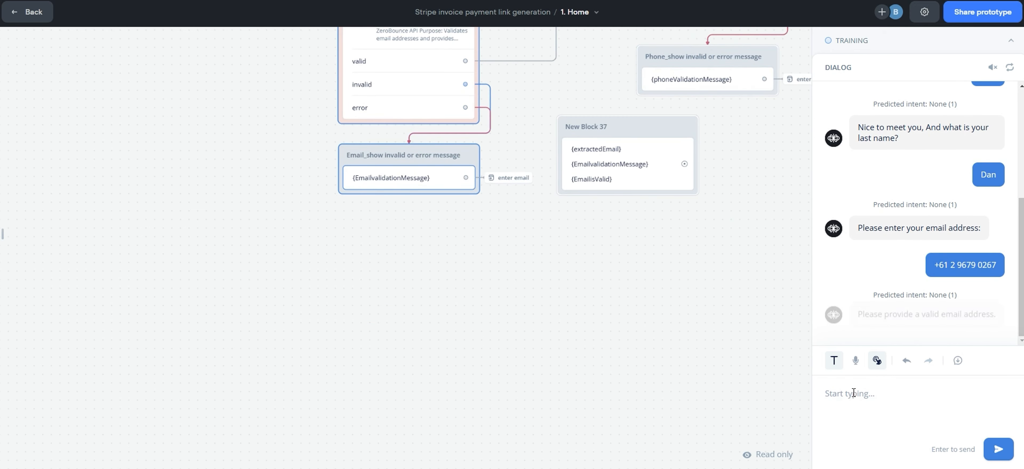
pyautogui.hotkey('ctrl', 'v')
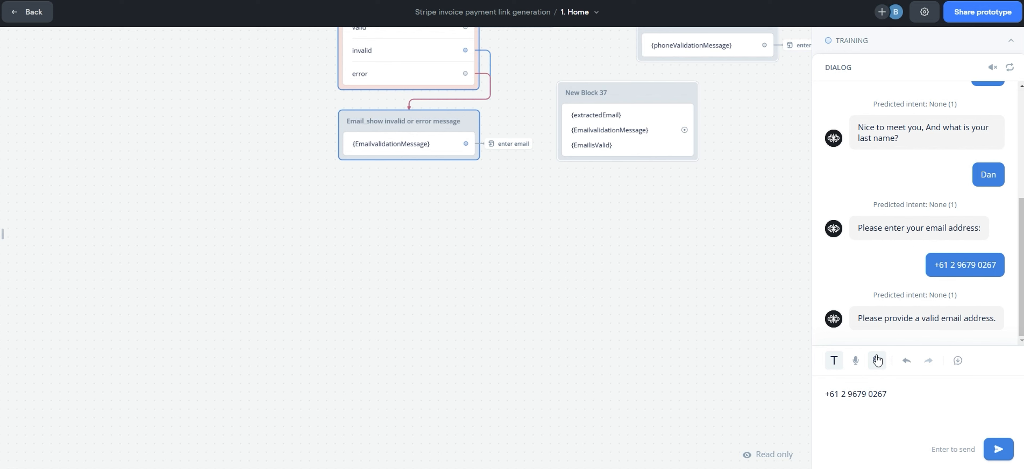
pyautogui.doubleClick(862, 391)
pyautogui.press('Up')
pyautogui.press('Return')
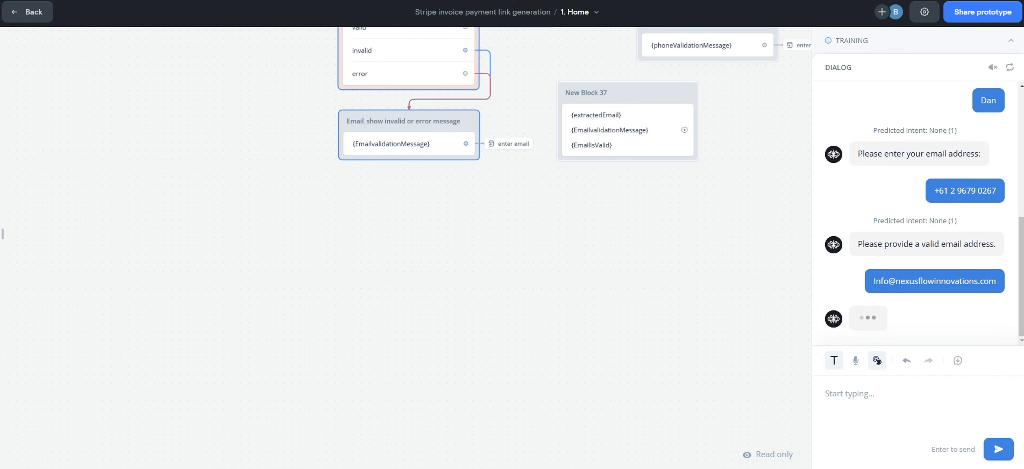
# Submit the customer's phone number in international format and confirm that the collected details are correct.
pyautogui.hotkey('ctrl', 'v')
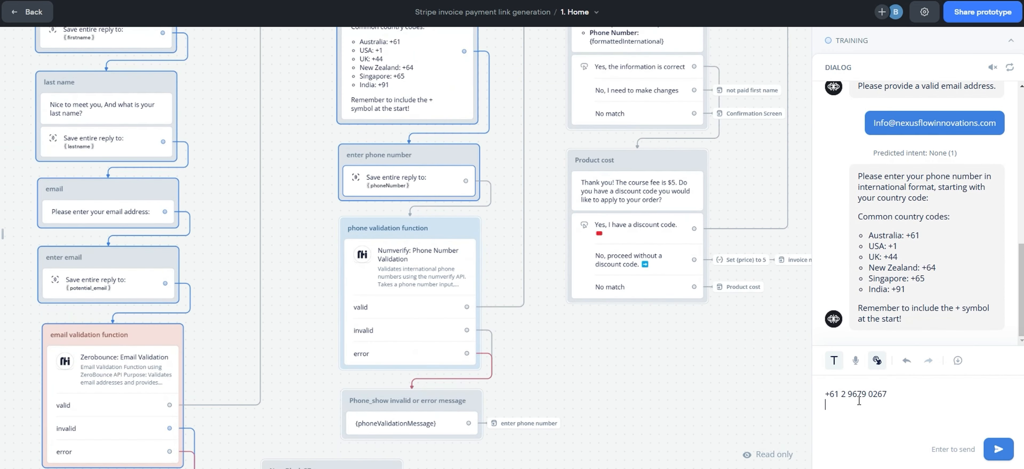
pyautogui.press('Return')
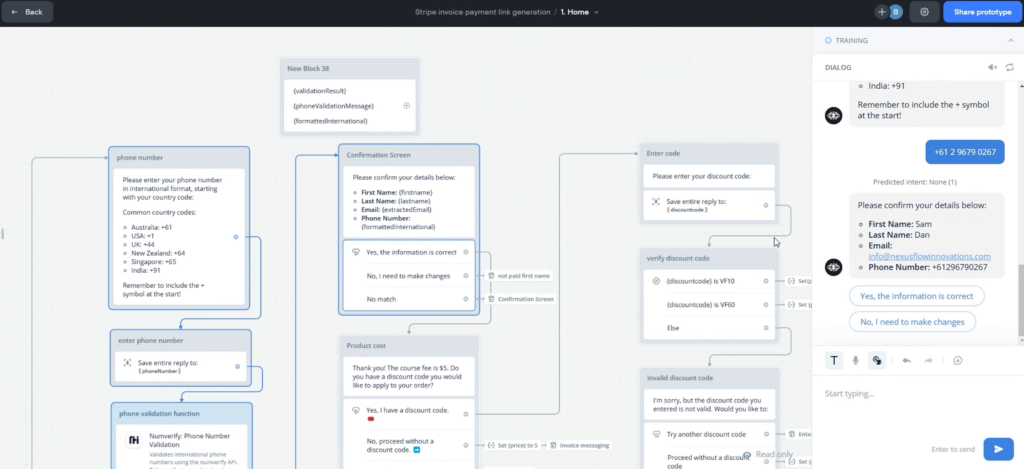
pyautogui.click(863, 296)
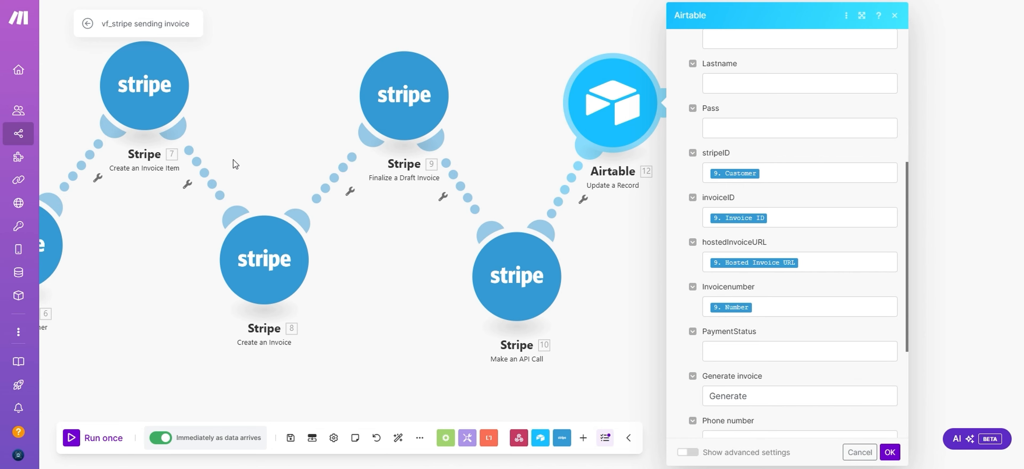
# Switch to Make, close the Airtable module's settings and leave the editor of the vf_stripe sending invoice scenario.
pyautogui.click(133, 334)
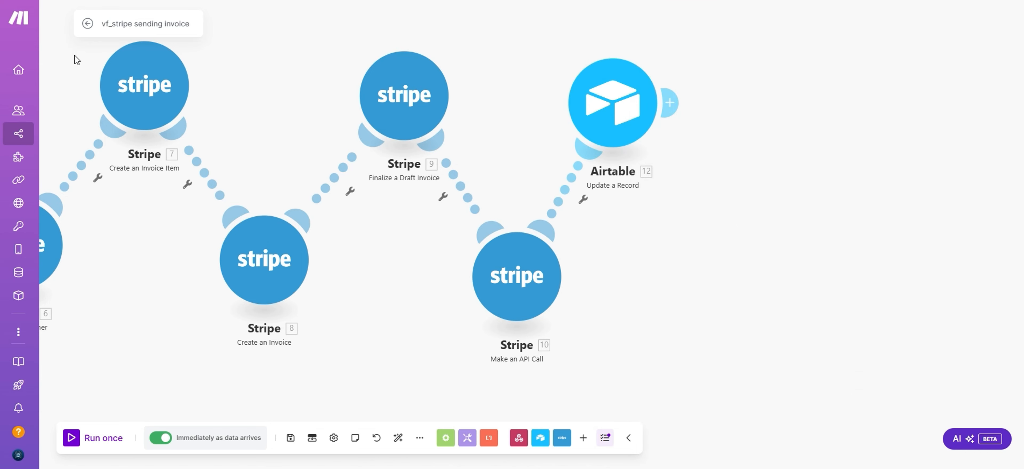
pyautogui.click(87, 25)
pyautogui.click(66, 25)
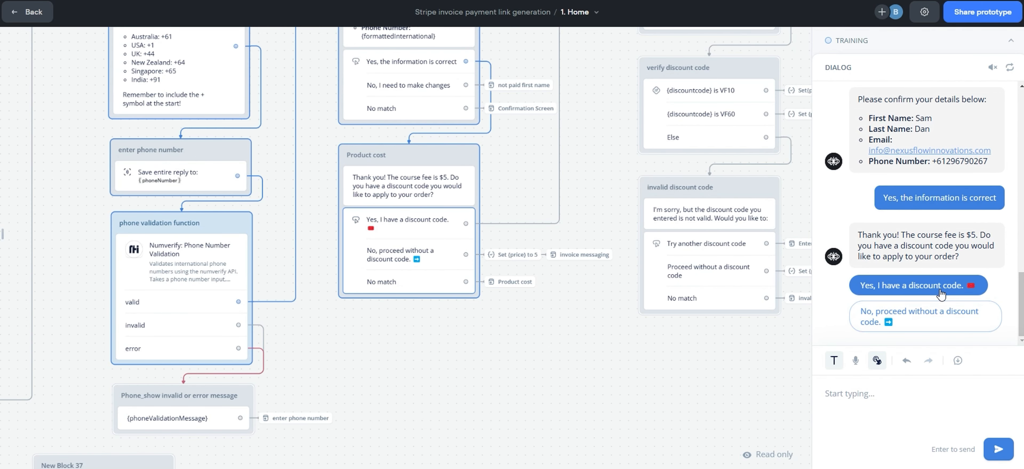
# Back in the Voiceflow test chat, apply discount code VF10 and generate the invoice.
pyautogui.click(940, 294)
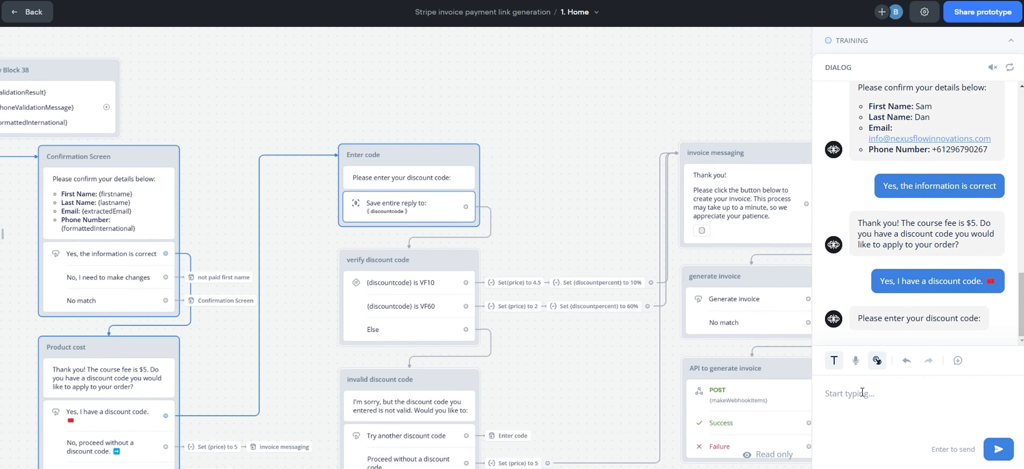
pyautogui.write('VF10')
pyautogui.press('Return')
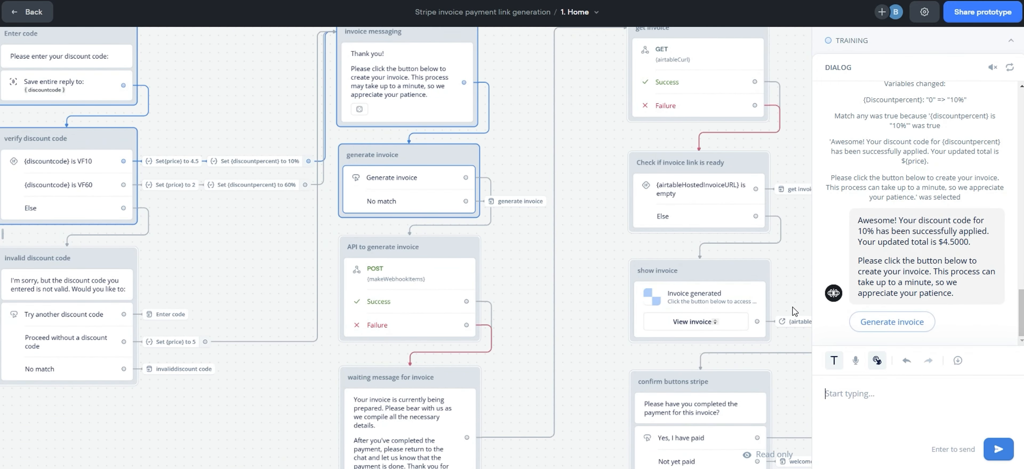
pyautogui.click(912, 323)
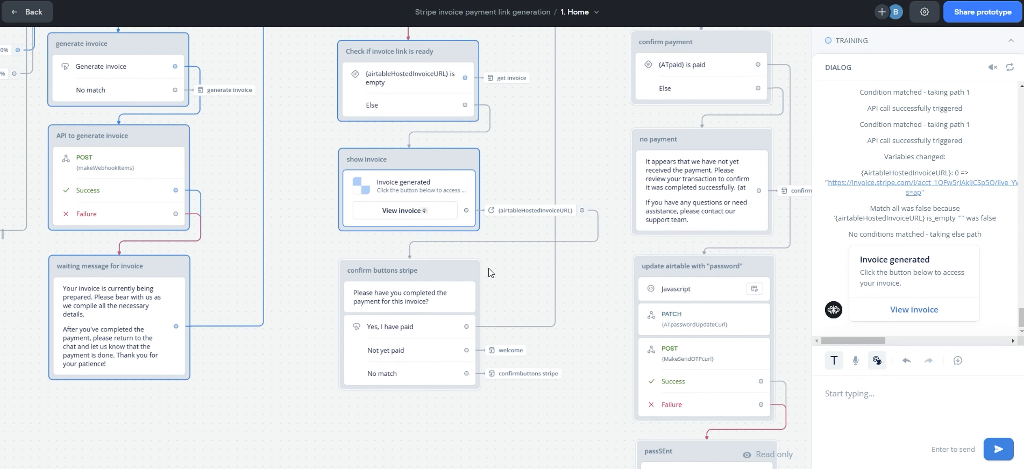
# Examine the test log for the repeated Airtable API calls, the condition paths taken and the captured airtableHostedInvoiceURL.
pyautogui.scroll(4, 489, 268)
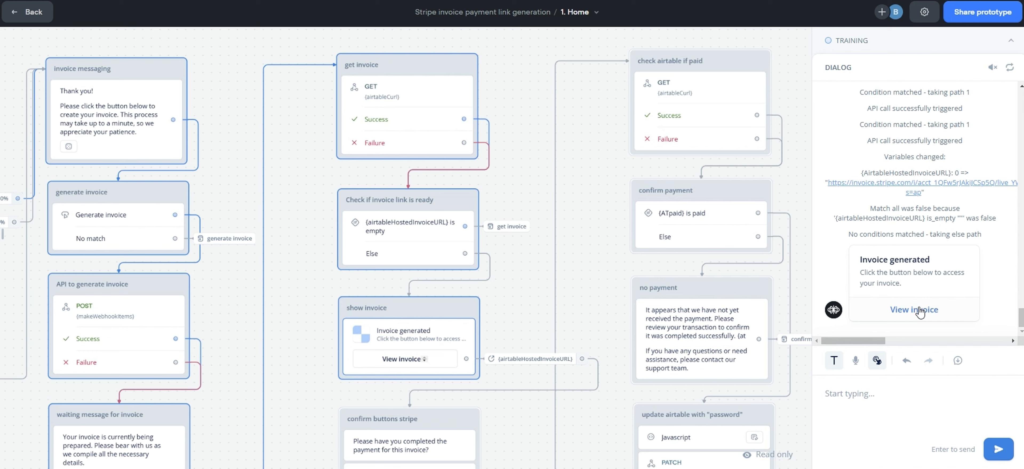
pyautogui.scroll(5, 926, 253)
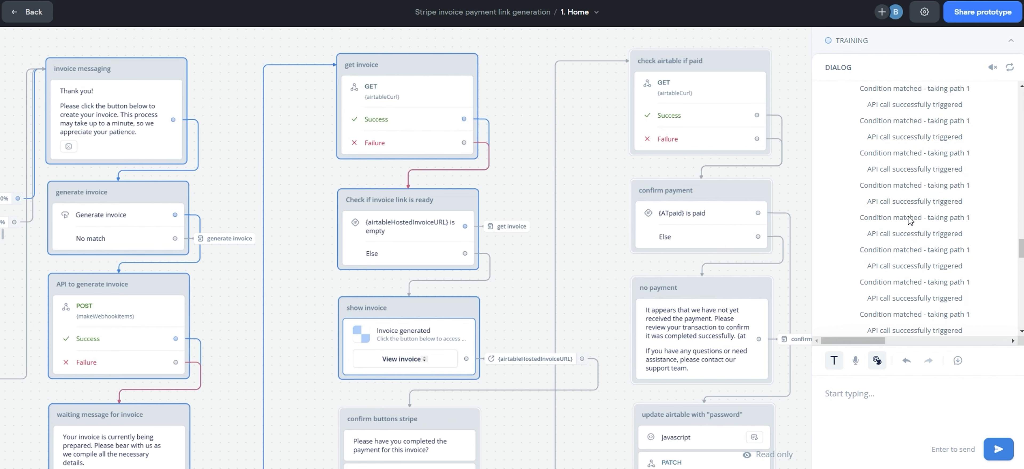
pyautogui.scroll(5, 923, 217)
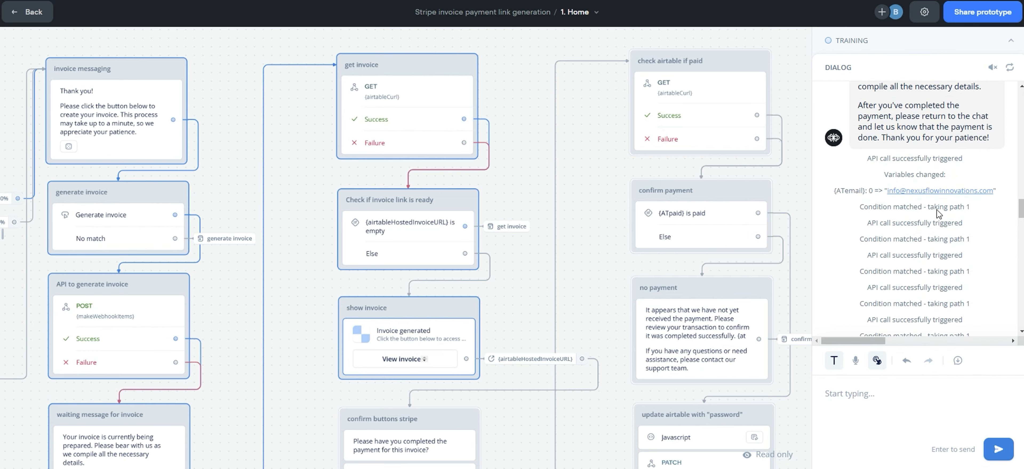
pyautogui.scroll(-3, 869, 247)
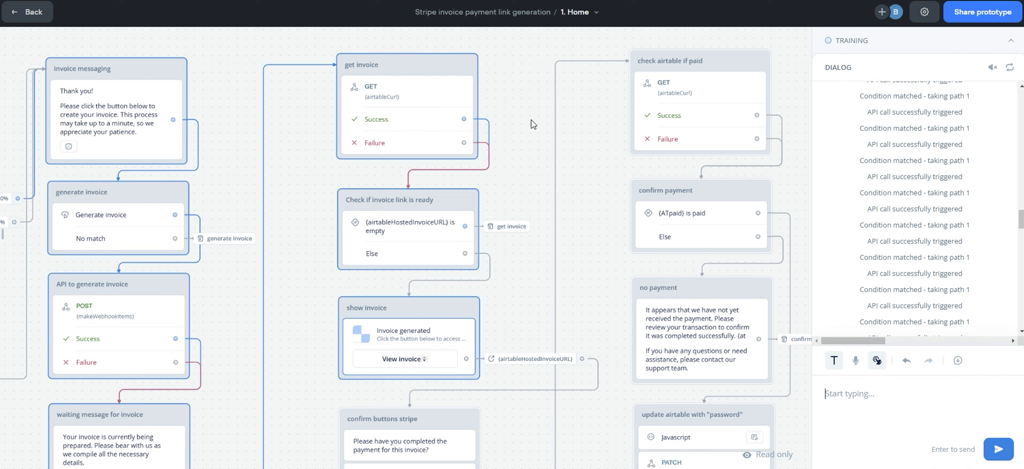
pyautogui.scroll(-5, 976, 190)
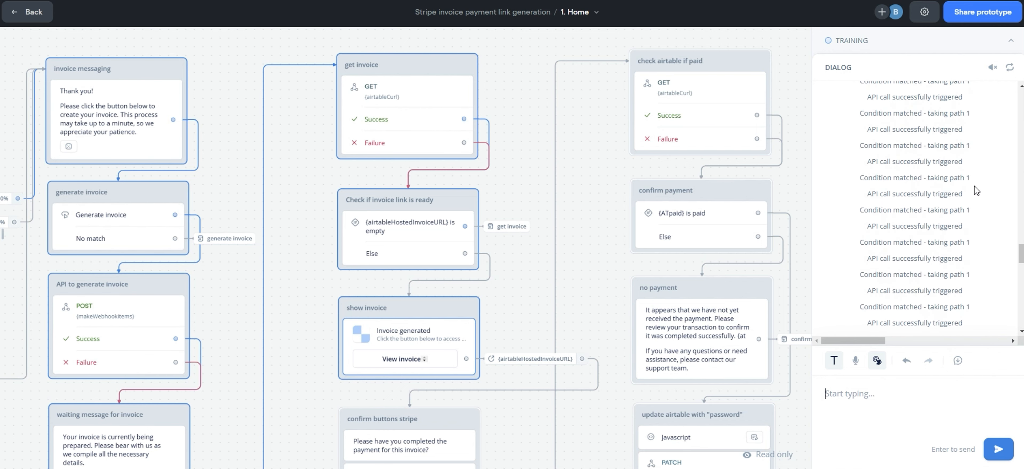
pyautogui.scroll(-2, 976, 190)
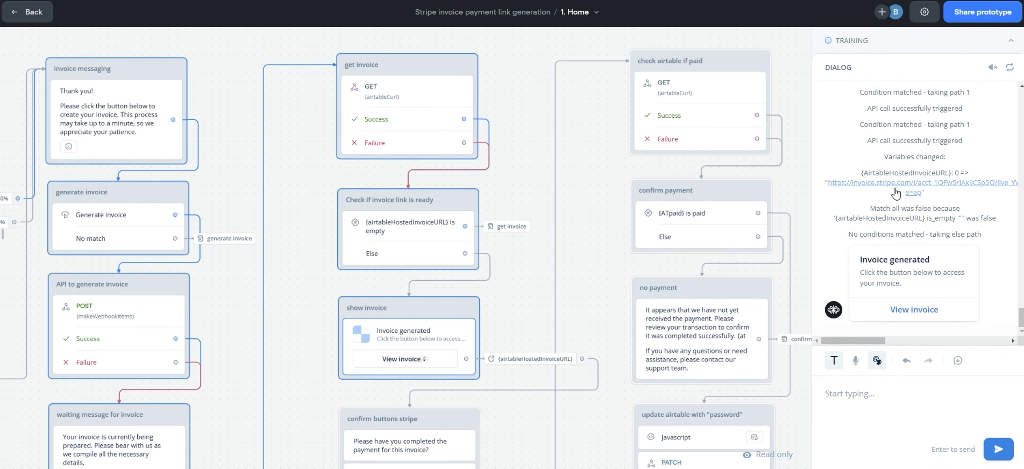
# Open the generated Stripe invoice from the chat and check its amount due.
pyautogui.click(898, 309)
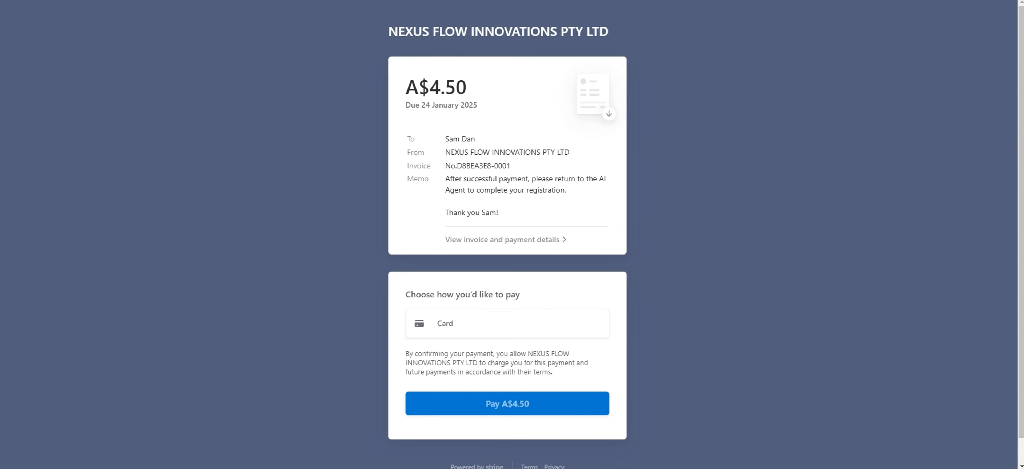
pyautogui.moveTo(431, 85); pyautogui.dragTo(464, 87)
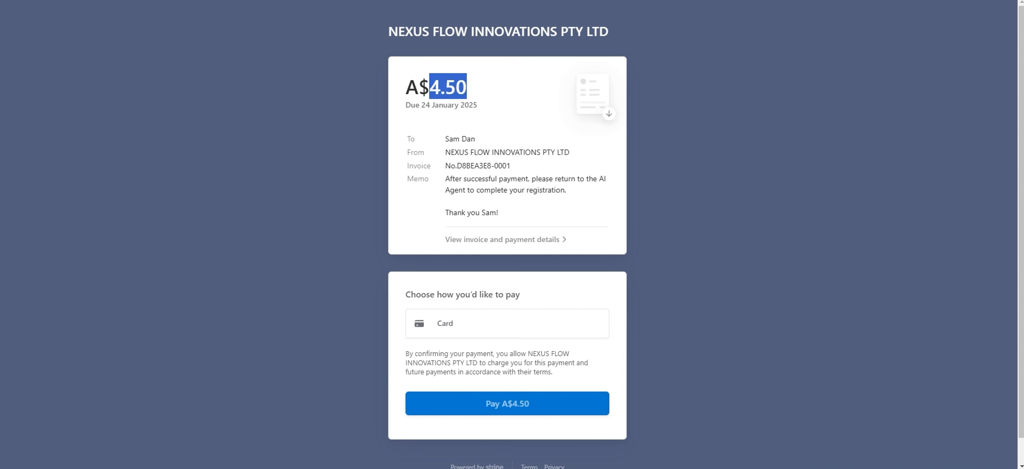
# Switch to the Airtable payments table and check the newest record's Price, recordID and hostedInvoiceURL.
pyautogui.hotkey('ctrl', 'Tab')
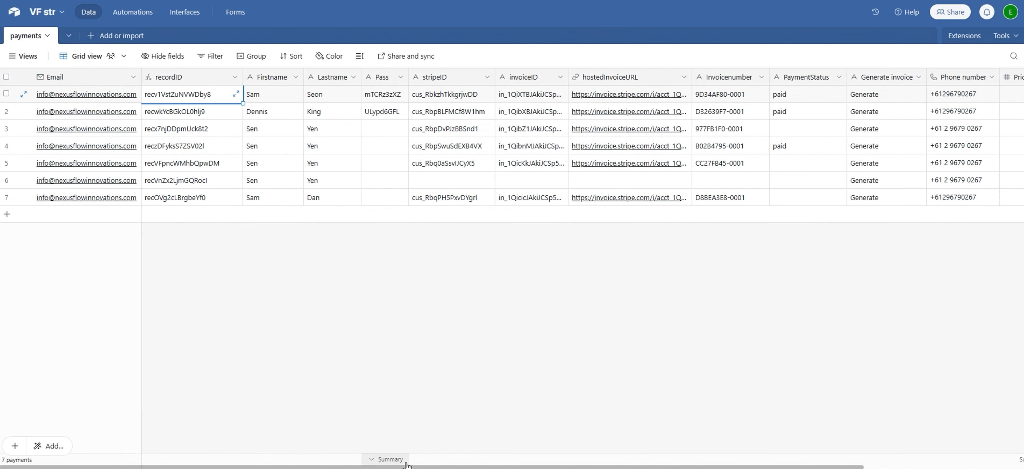
pyautogui.moveTo(419, 466); pyautogui.dragTo(612, 466)
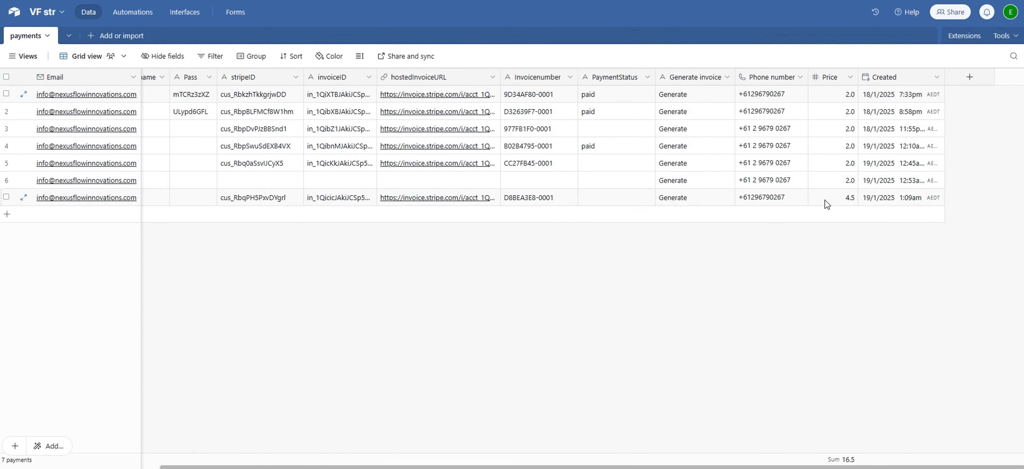
pyautogui.moveTo(564, 467); pyautogui.dragTo(212, 449)
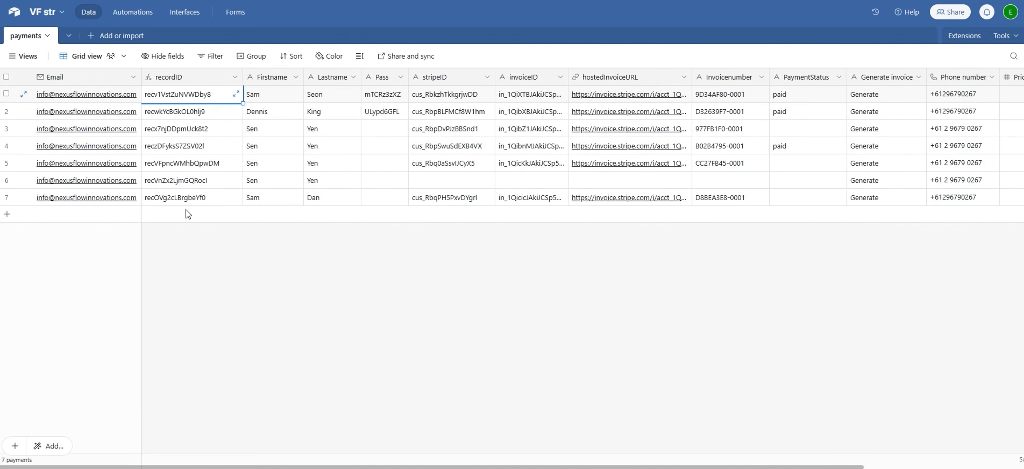
pyautogui.click(193, 201)
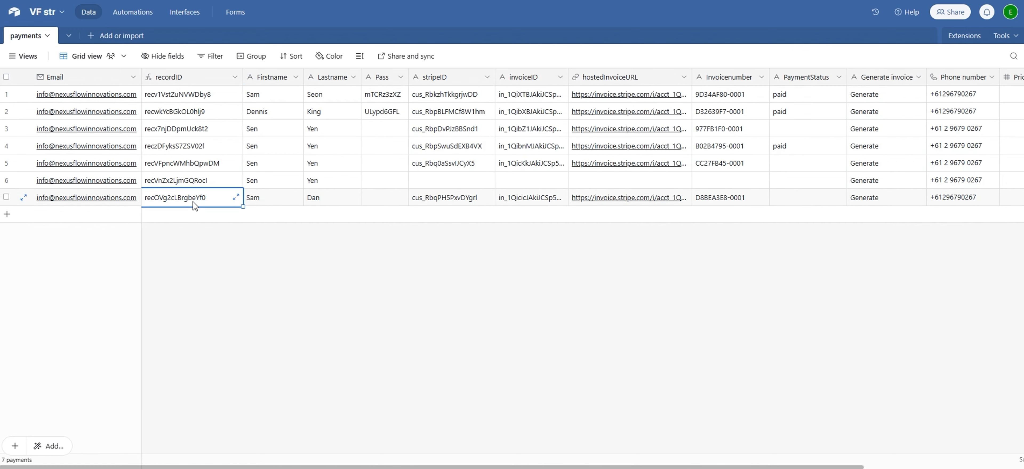
pyautogui.click(638, 198)
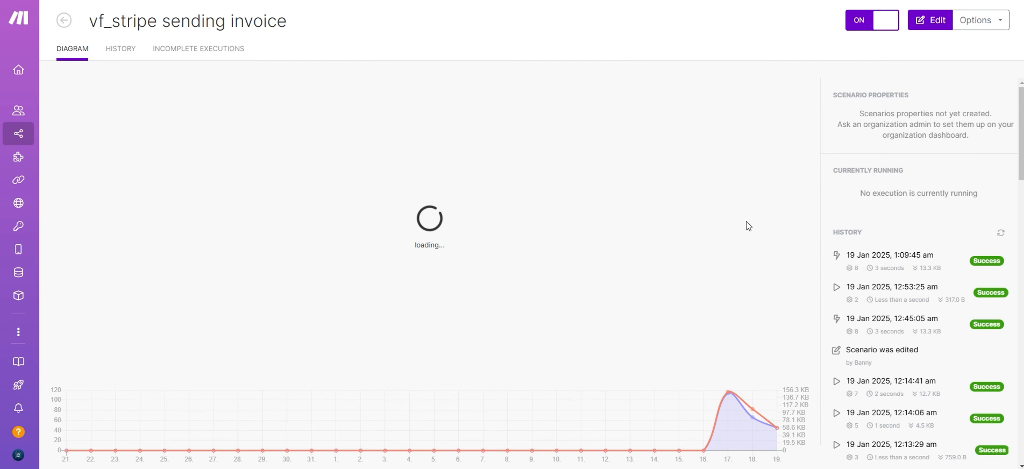
# In Make's vf_stripe sending invoice scenario, review the Stripe Make an API Call module that sends the invoice, then close it.
pyautogui.click(629, 273)
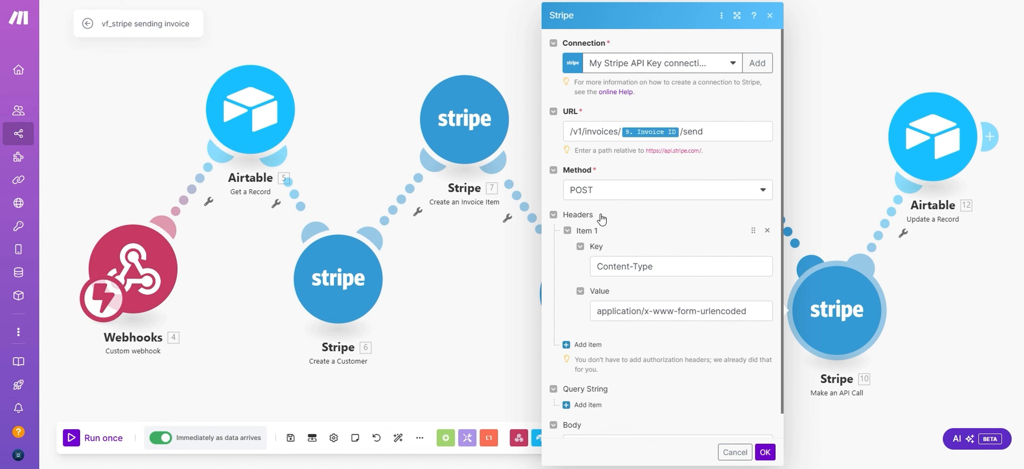
pyautogui.click(357, 50)
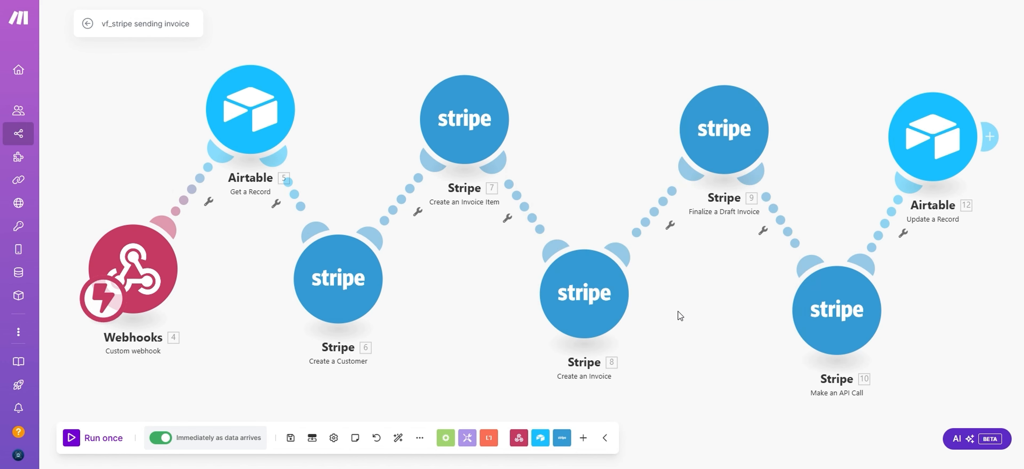
# Switch to the Gmail inbox, open the newest Stripe invoice email and check its amount, memo and line items.
pyautogui.click(702, 467)
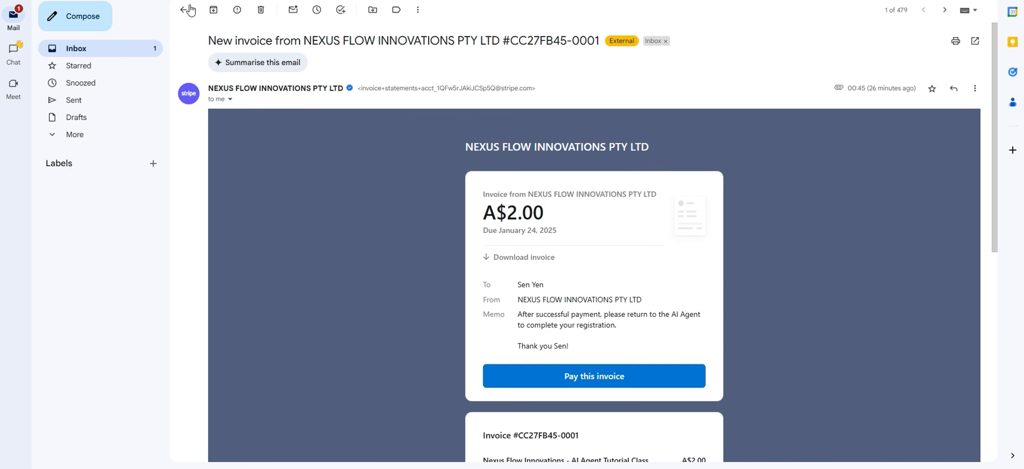
pyautogui.click(183, 10)
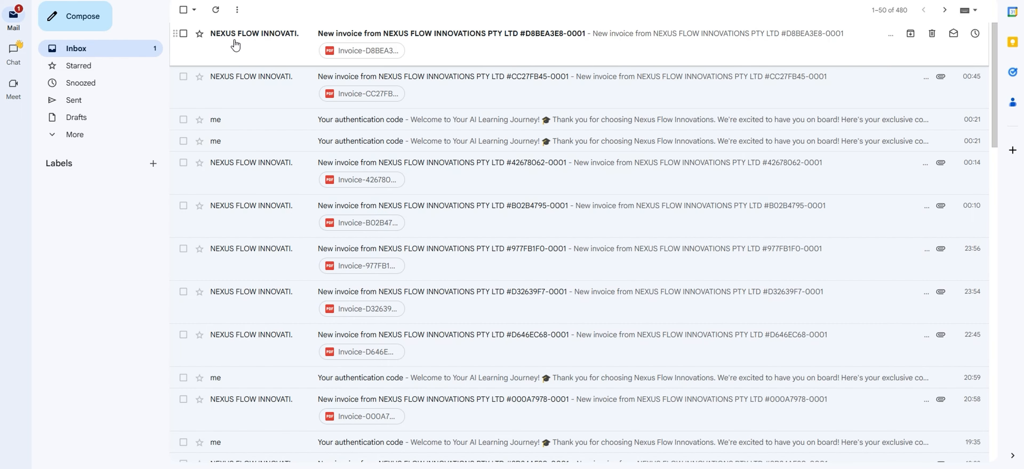
pyautogui.click(230, 36)
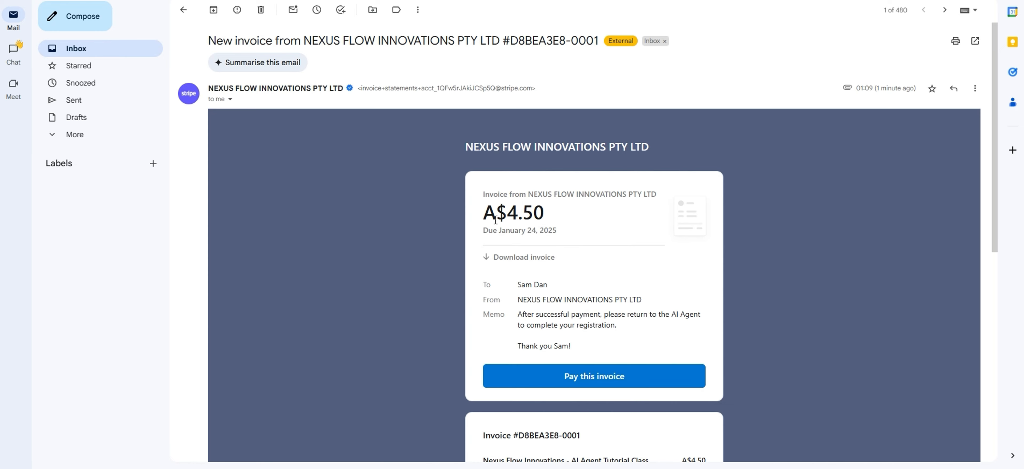
pyautogui.moveTo(486, 218); pyautogui.dragTo(520, 220)
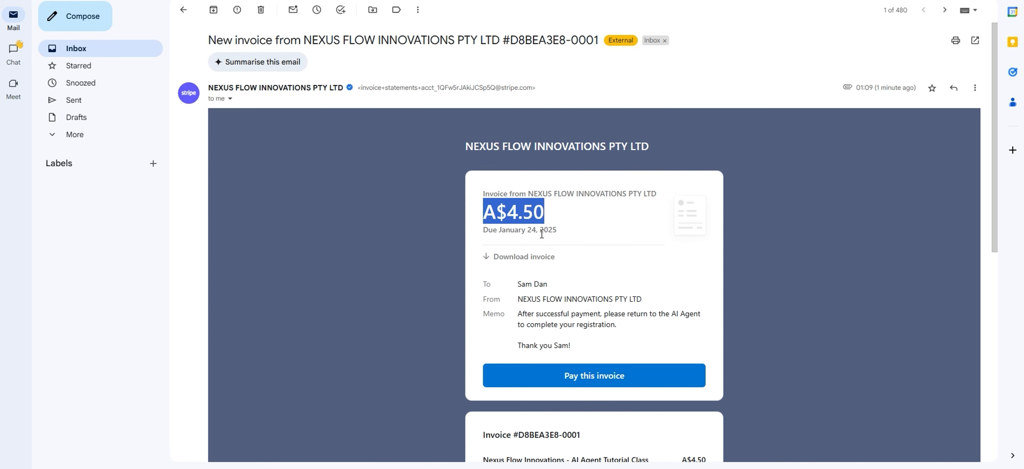
pyautogui.scroll(-5, 547, 219)
pyautogui.scroll(2, 529, 215)
pyautogui.click(518, 211)
pyautogui.moveTo(518, 211); pyautogui.dragTo(568, 237)
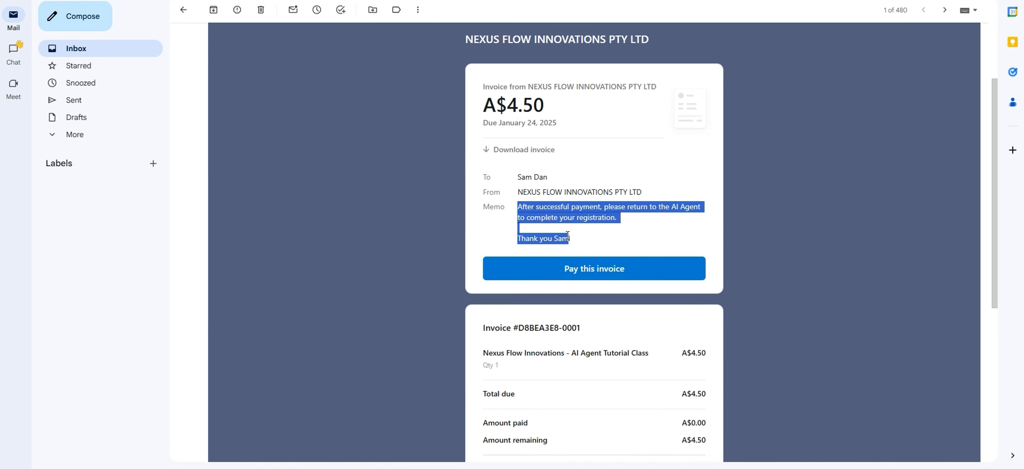
pyautogui.click(570, 238)
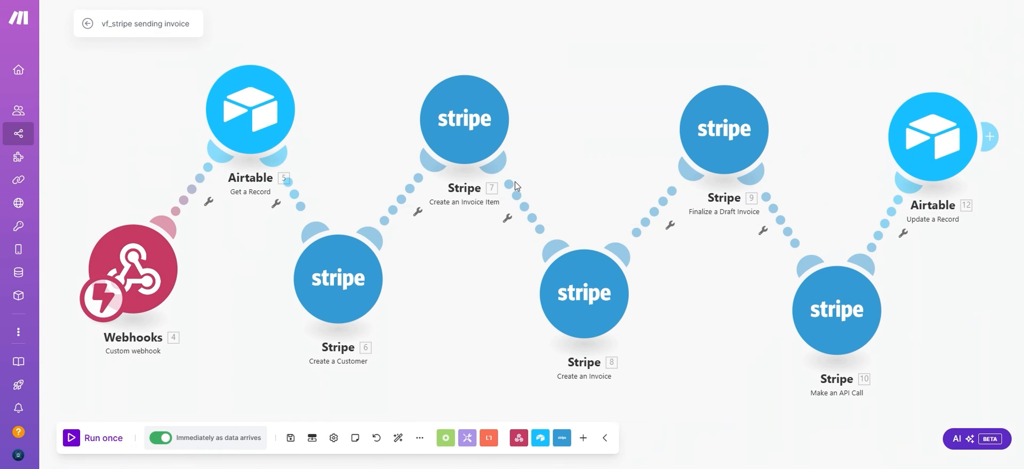
pyautogui.scroll(-2, 304, 70)
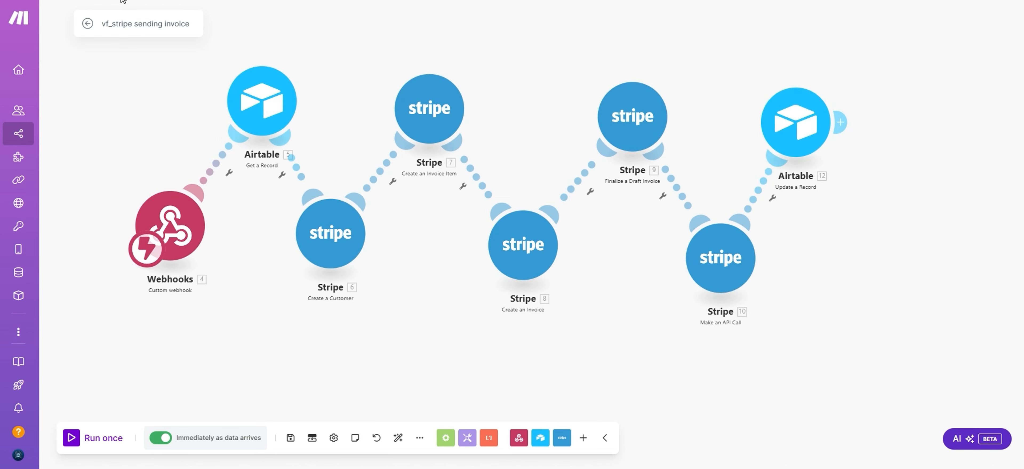
# Back in Make, look over the vf_stripe sending invoice modules and leave the editor for the scenario overview.
pyautogui.scroll(2, 762, 247)
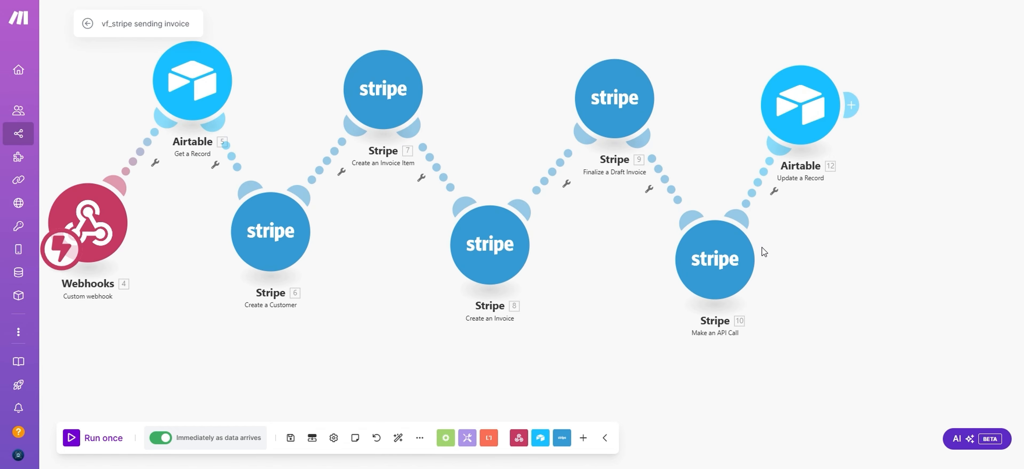
pyautogui.scroll(-1, 762, 248)
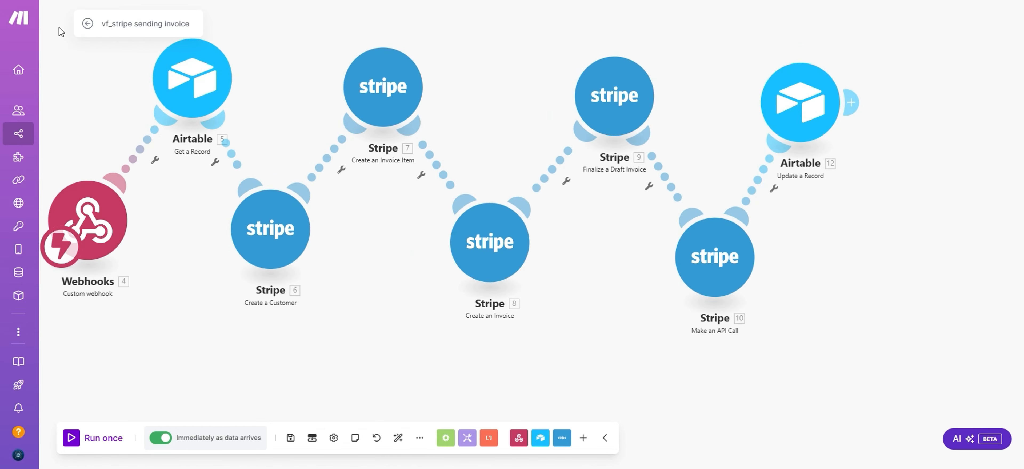
pyautogui.click(87, 24)
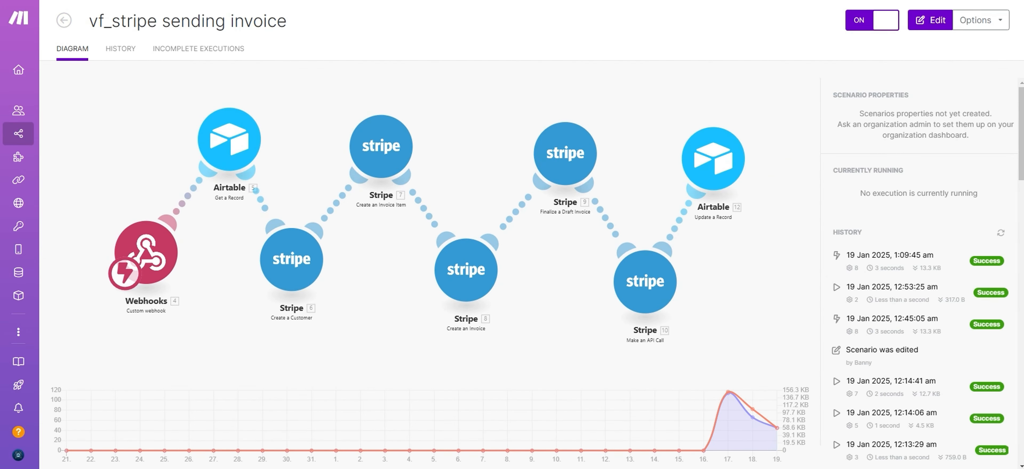
# Switch to the Voiceflow canvas and examine the path from the confirm buttons stripe block to the check airtable if paid block.
pyautogui.click(44, 1)
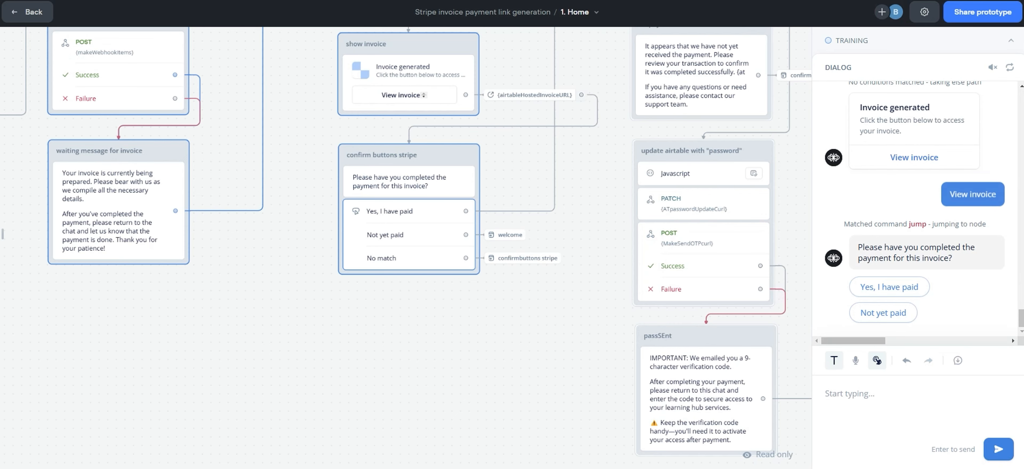
pyautogui.moveTo(579, 258); pyautogui.dragTo(383, 300)
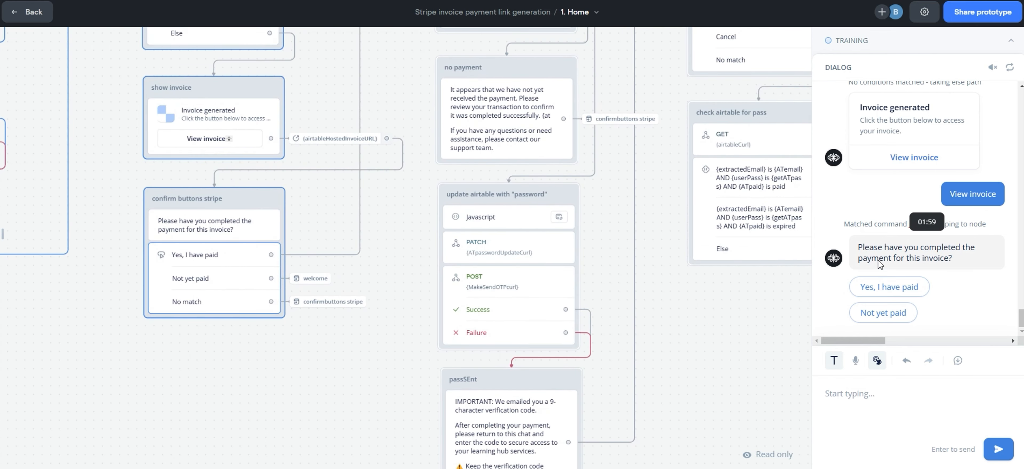
pyautogui.scroll(3, 511, 218)
pyautogui.scroll(5, 511, 218)
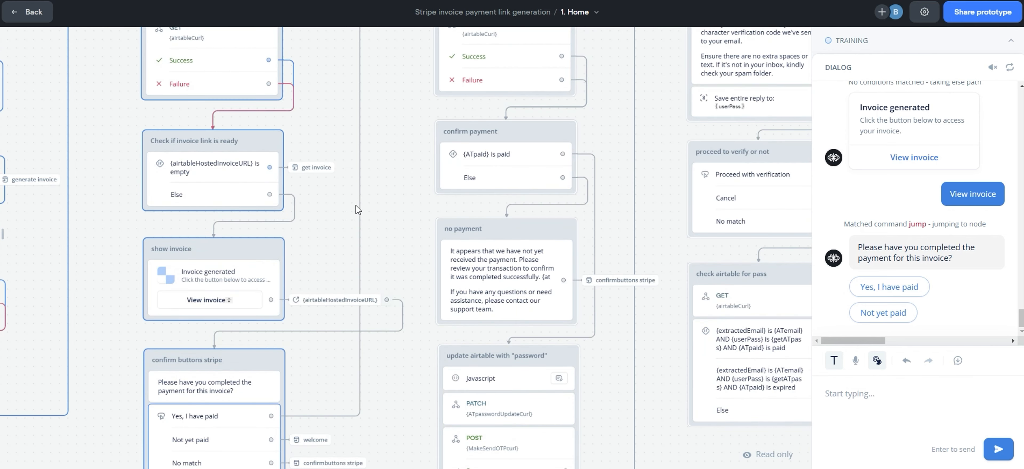
pyautogui.scroll(-5, 355, 205)
pyautogui.scroll(10, 476, 170)
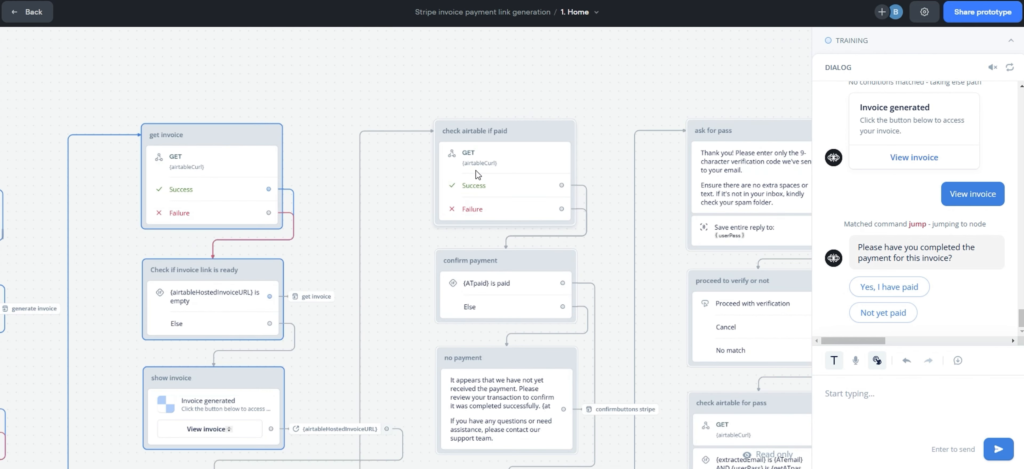
# Open the GET step in check airtable if paid and trace how "Yes, I have paid" leads to it and to confirm payment.
pyautogui.click(476, 171)
pyautogui.scroll(-5, 562, 265)
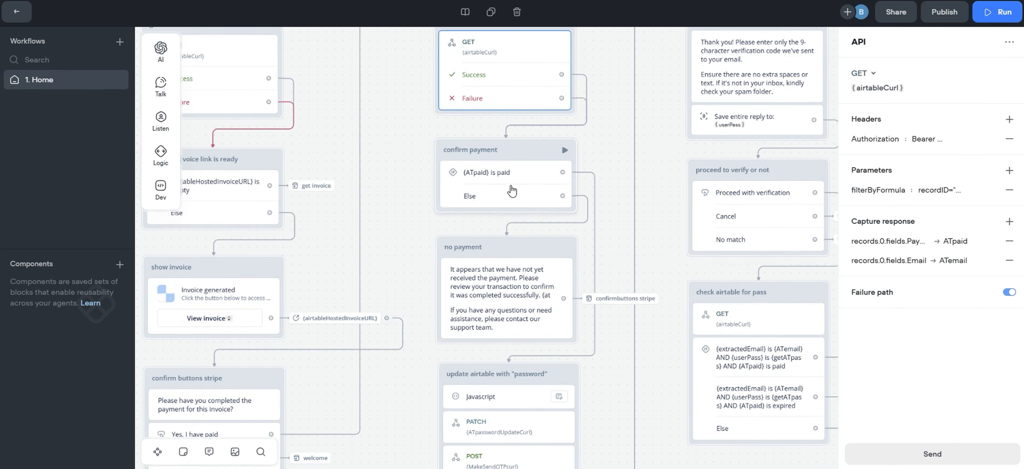
pyautogui.scroll(1, 510, 191)
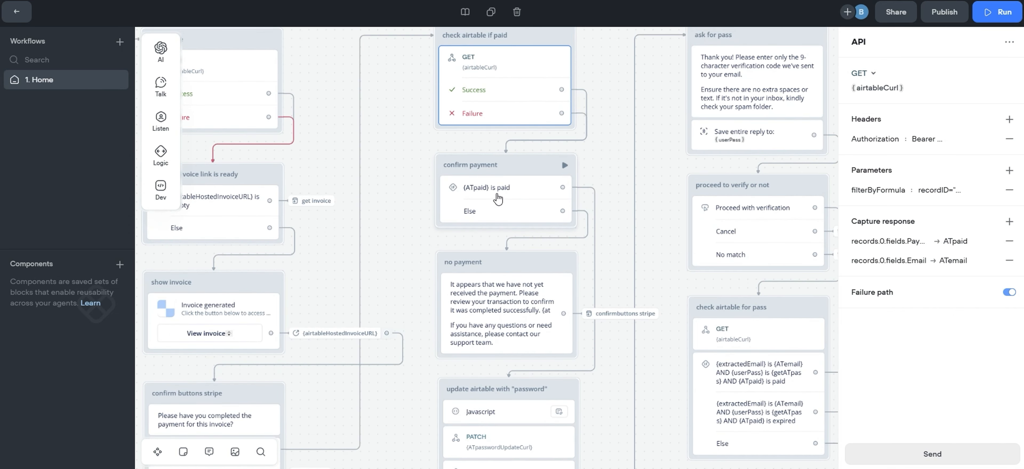
pyautogui.scroll(-5, 448, 229)
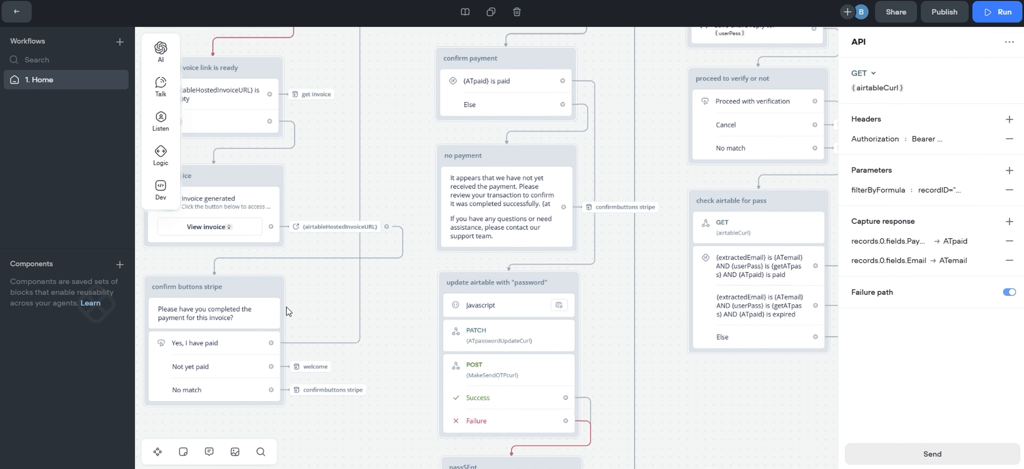
pyautogui.moveTo(286, 307); pyautogui.dragTo(411, 293)
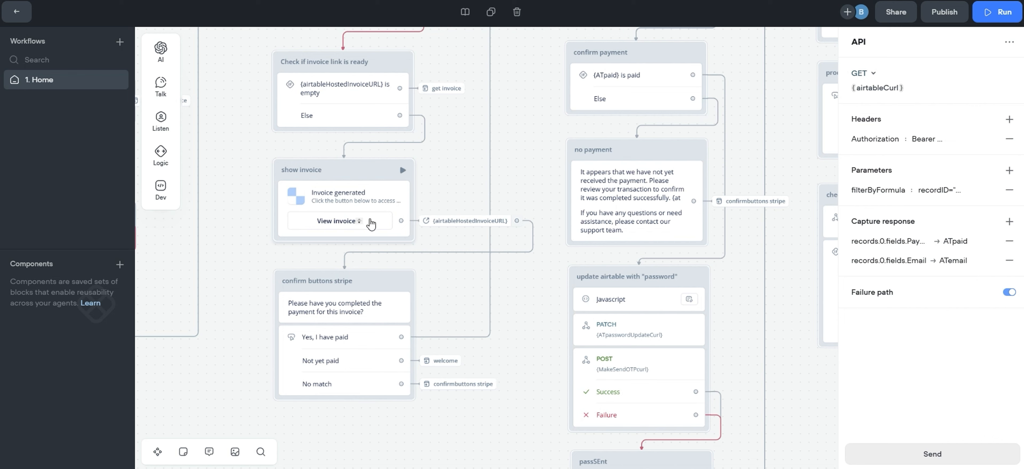
pyautogui.scroll(1, 362, 323)
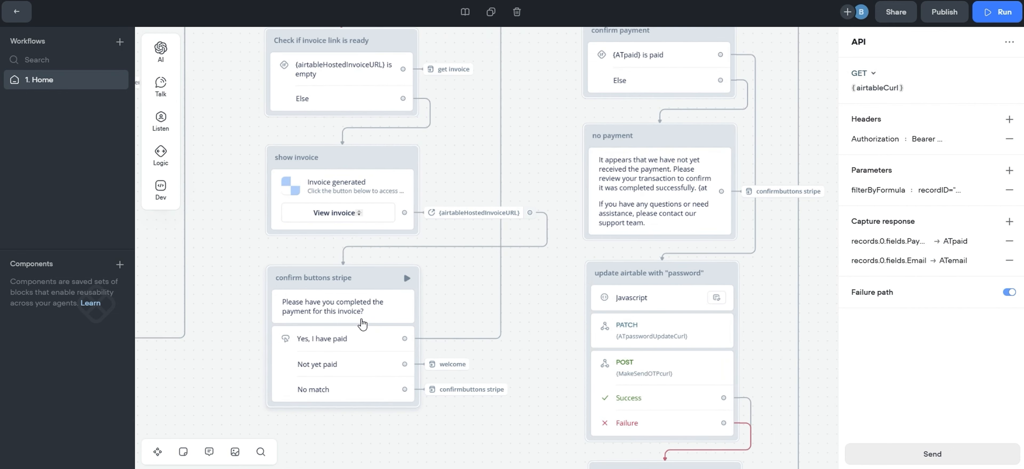
pyautogui.scroll(2, 362, 323)
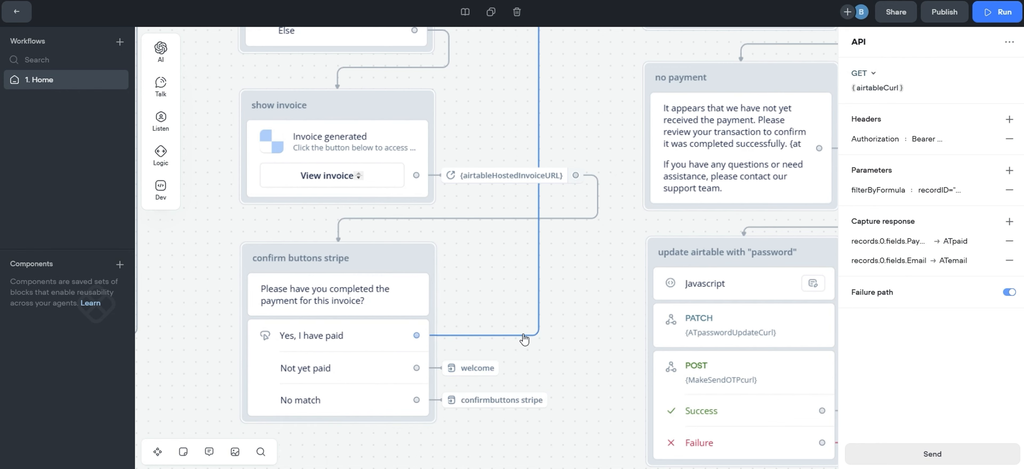
pyautogui.scroll(-2, 525, 338)
pyautogui.scroll(6, 525, 338)
pyautogui.moveTo(580, 270); pyautogui.dragTo(374, 245)
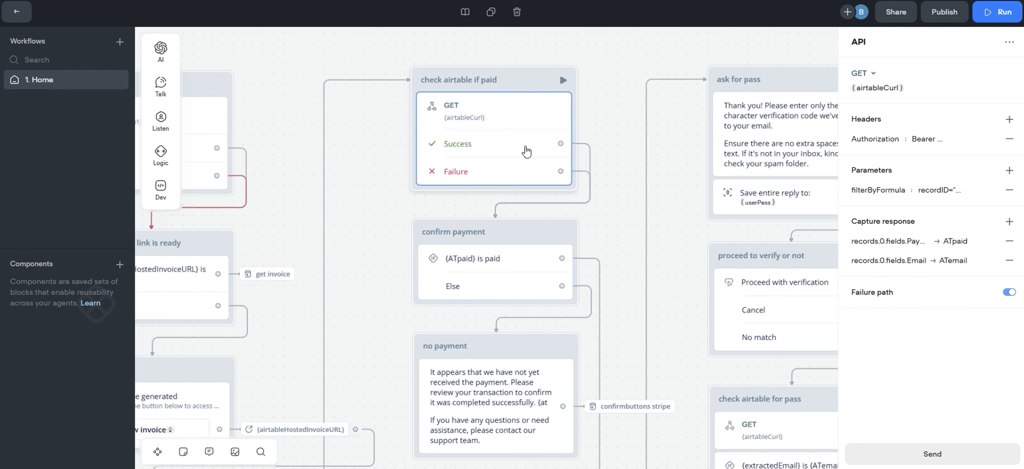
# Preview the GET request's test variables by reusing the last values, including the airtableToken field, and dismiss the dialog without sending.
pyautogui.click(940, 453)
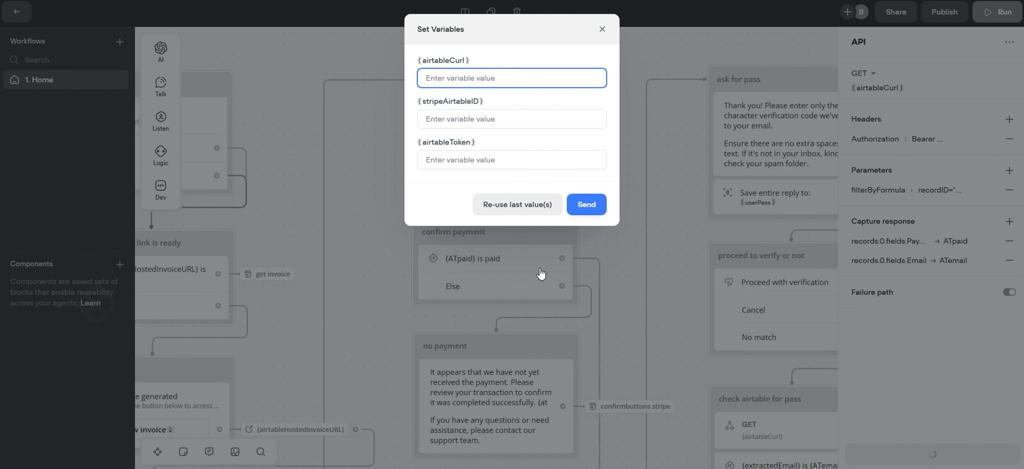
pyautogui.click(530, 205)
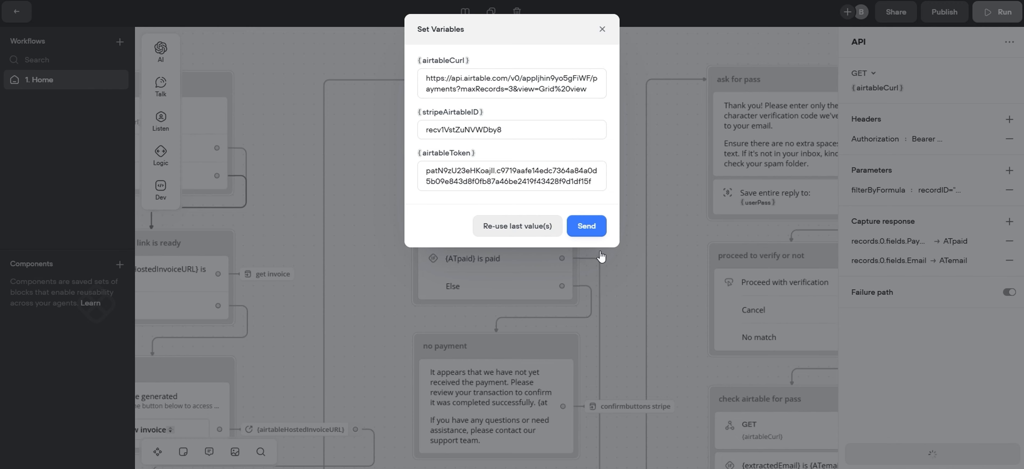
pyautogui.click(602, 29)
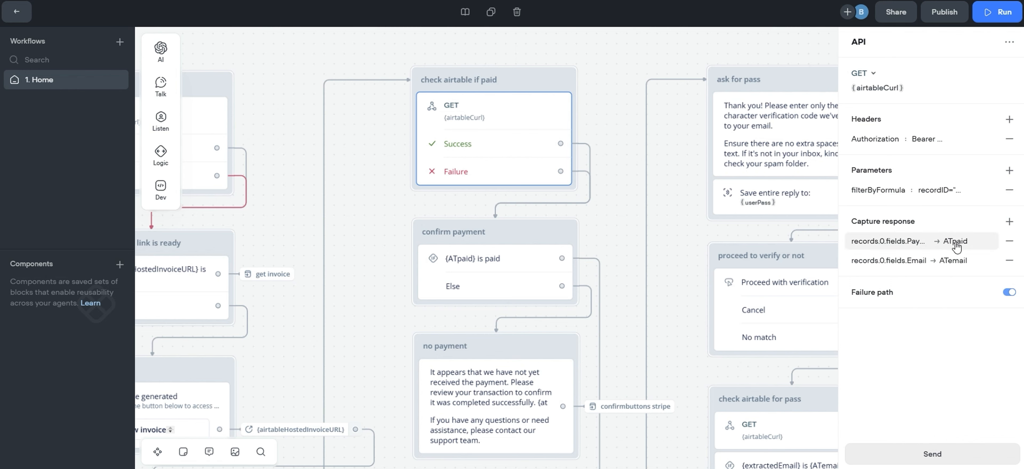
# Inspect the capture of records.0.fields.PaymentStatus into ATpaid and compare it with the PaymentStatus column in the Airtable payments table.
pyautogui.click(907, 243)
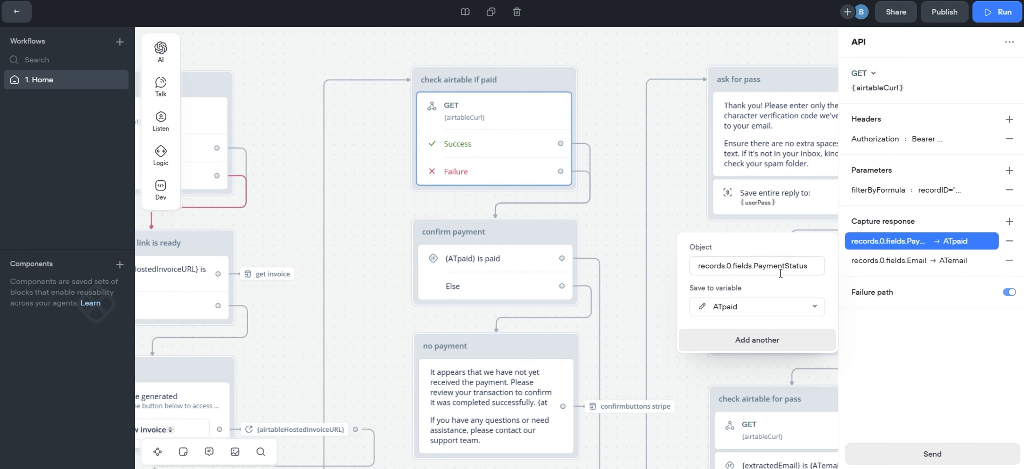
pyautogui.moveTo(754, 267); pyautogui.dragTo(804, 267)
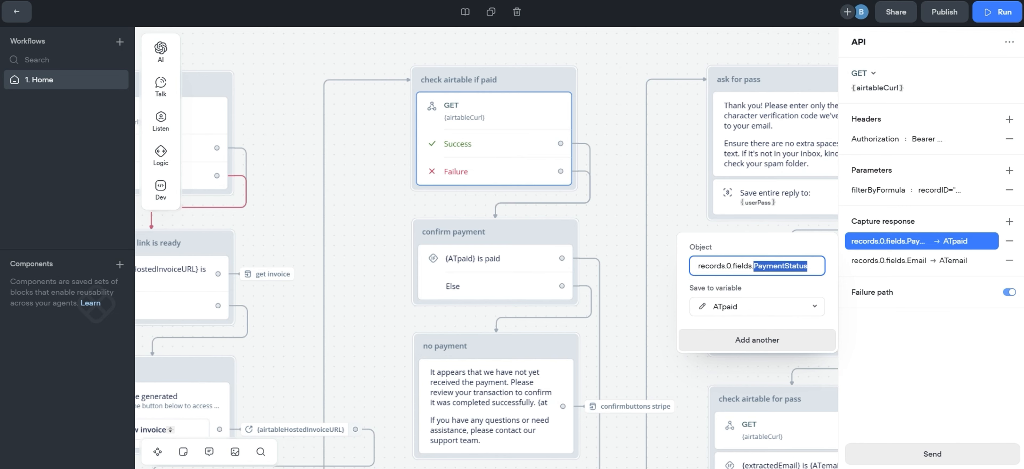
pyautogui.hotkey('alt', 'Tab')
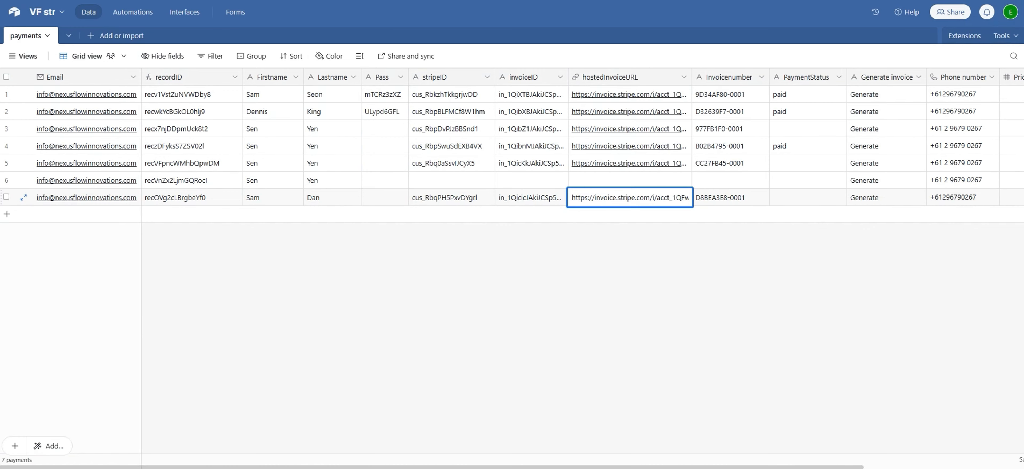
pyautogui.click(810, 77)
pyautogui.doubleClick(810, 77)
pyautogui.click(680, 262)
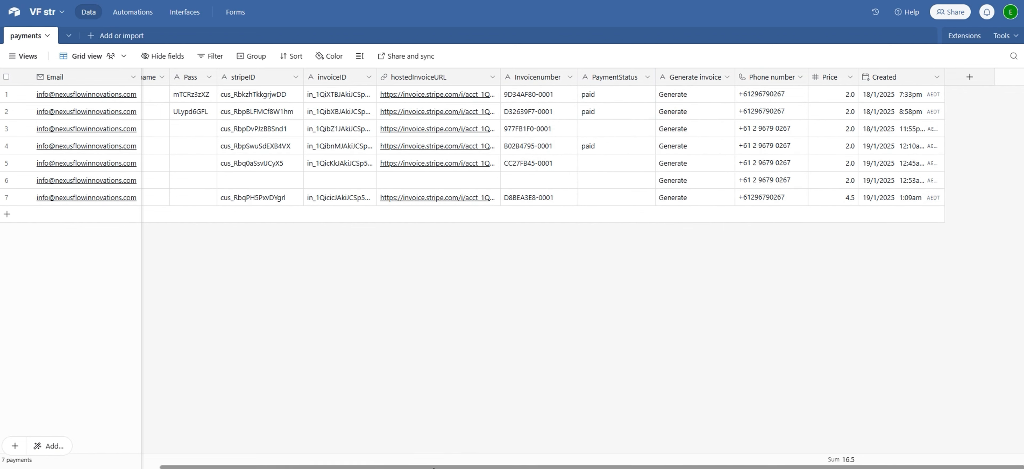
pyautogui.moveTo(433, 467); pyautogui.dragTo(212, 457)
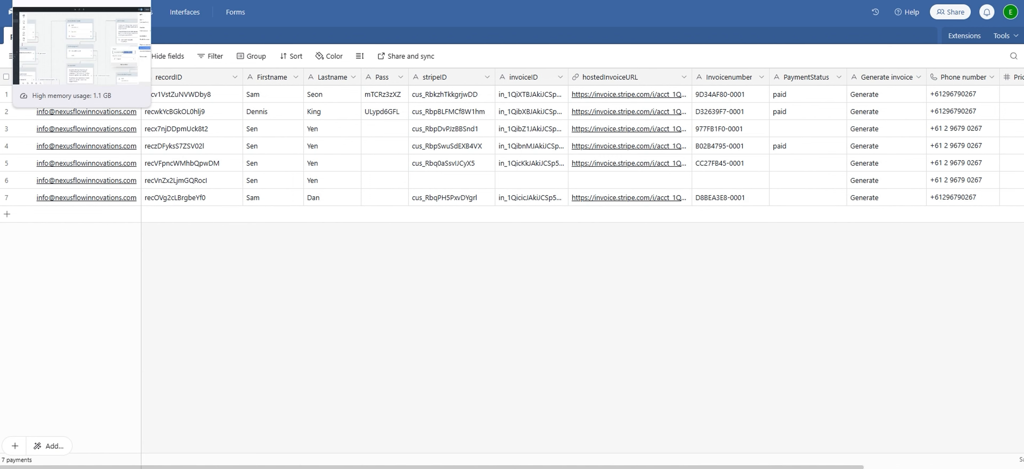
# Back in Voiceflow, inspect the capture of records.0.fields.Email into ATemail, consult Airtable's List payments records API example, and close the mapping.
pyautogui.click(56, 0)
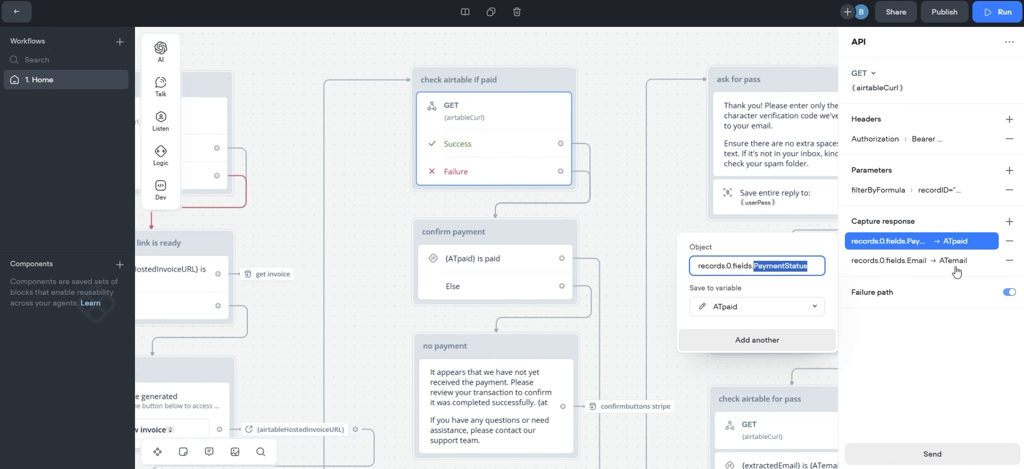
pyautogui.click(956, 267)
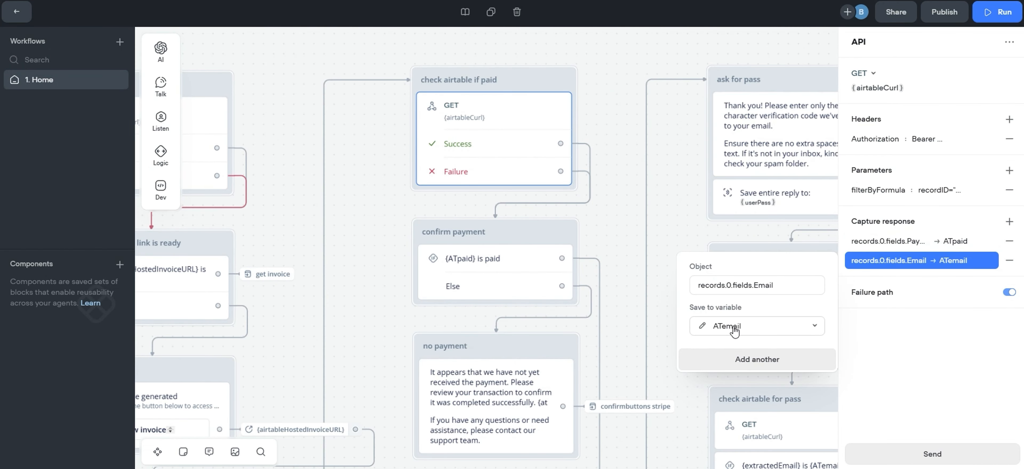
pyautogui.moveTo(751, 285); pyautogui.dragTo(775, 286)
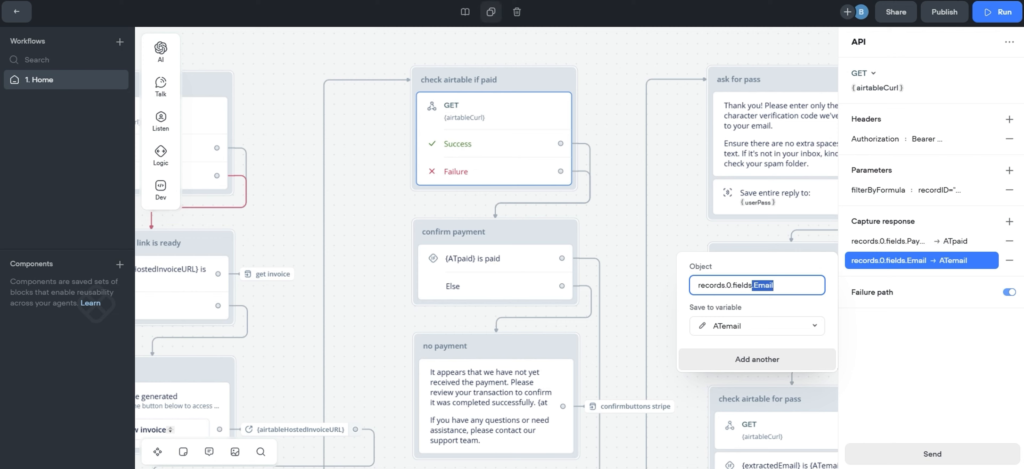
pyautogui.click(104, 0)
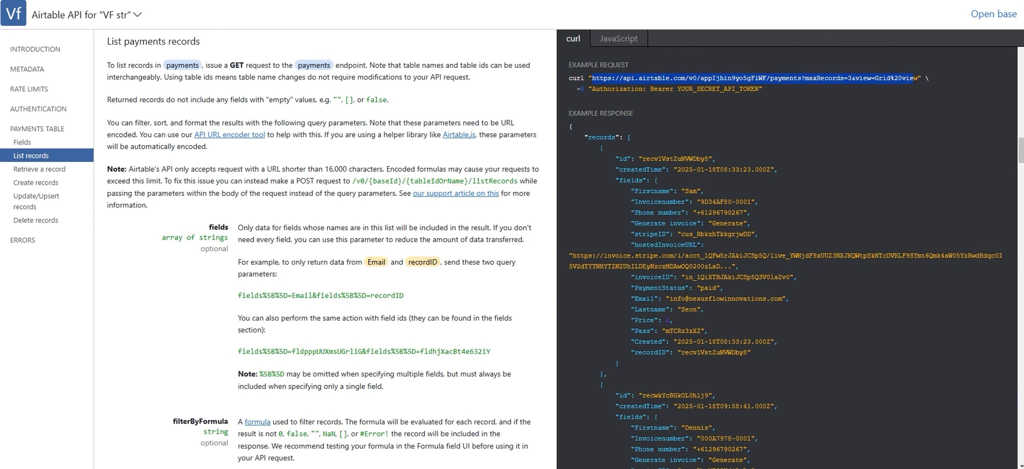
pyautogui.click(274, 0)
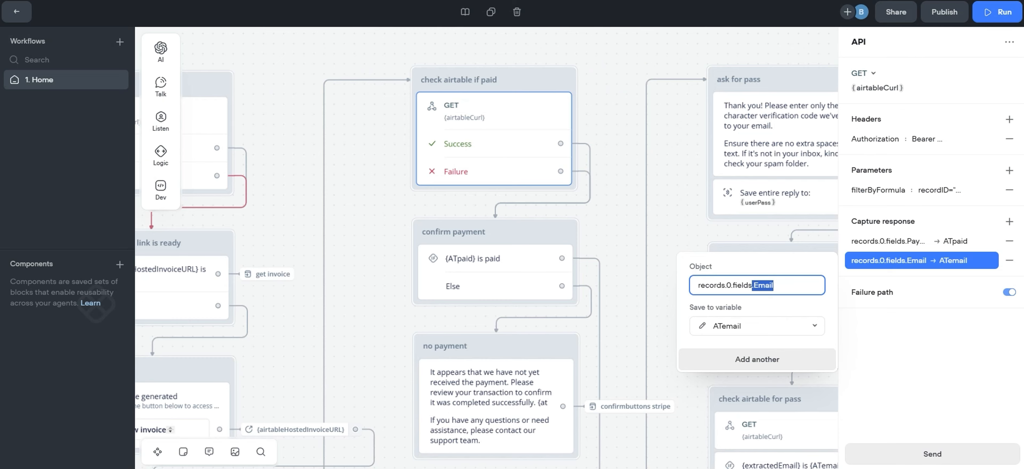
pyautogui.click(678, 295)
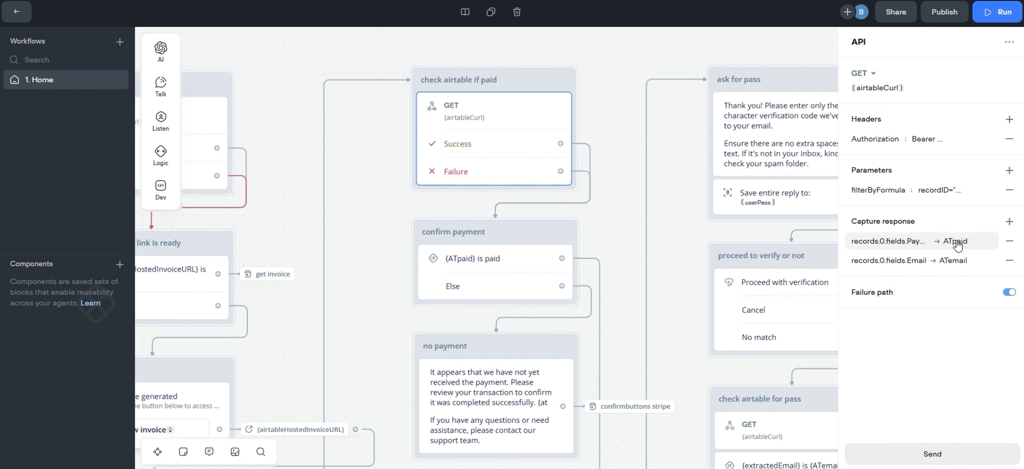
# Test the check airtable if paid GET request with the last used values, including the airtableToken field.
pyautogui.click(945, 455)
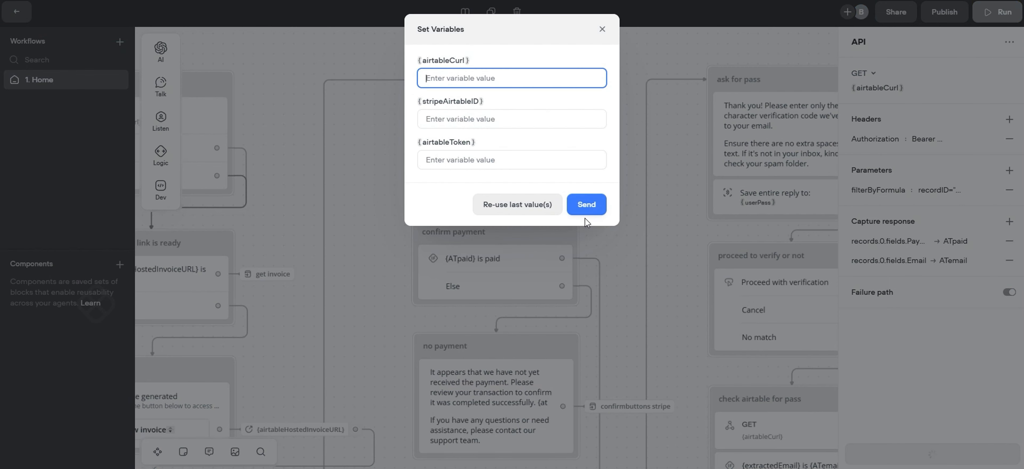
pyautogui.click(503, 204)
pyautogui.click(586, 204)
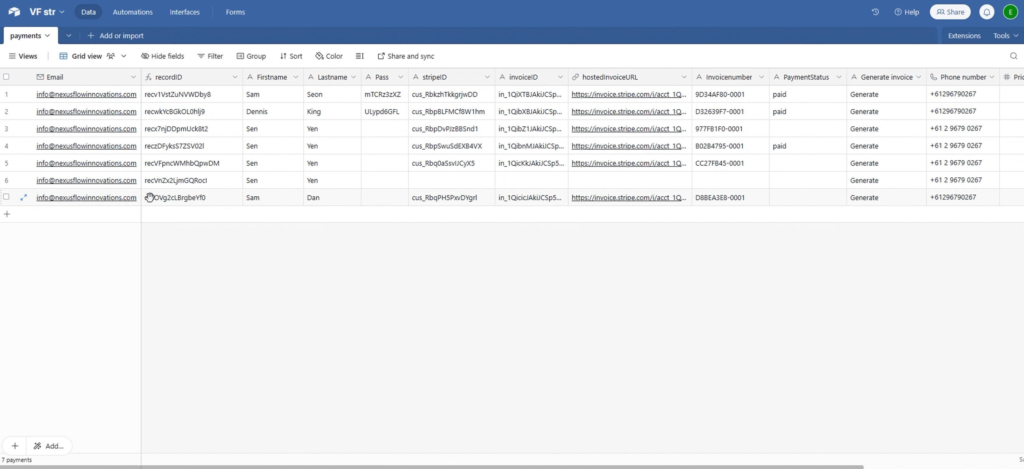
# Copy the recordID of the seventh Airtable payments record and send the GET test with it as stripeAirtableID, reusing the last airtableCurl and airtableToken values.
pyautogui.click(176, 197)
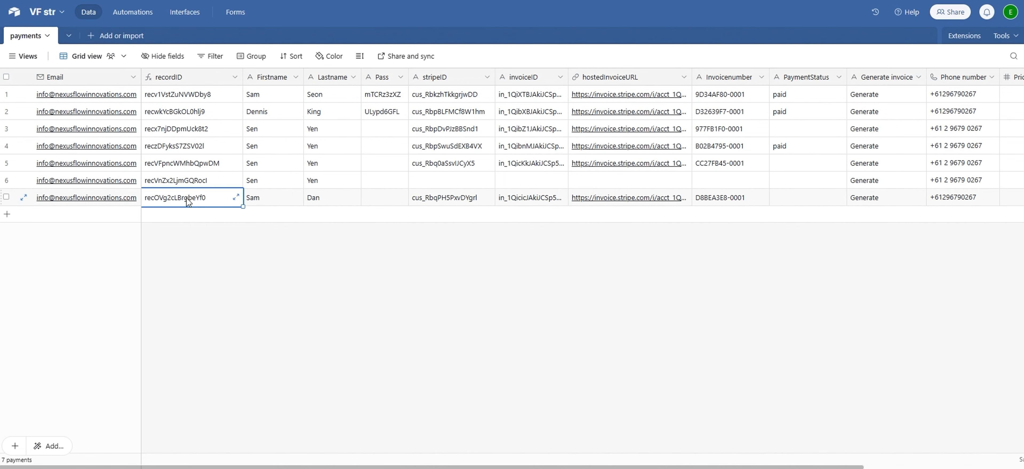
pyautogui.hotkey('ctrl', 'c')
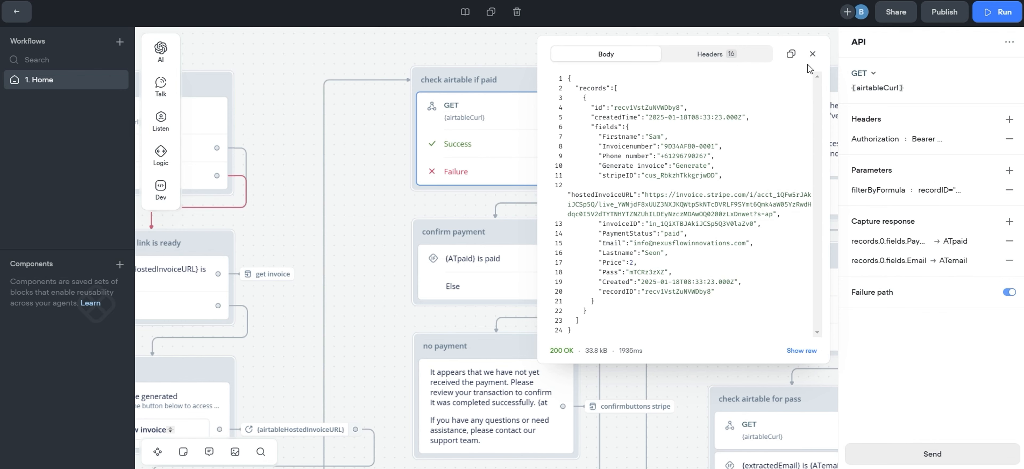
pyautogui.click(807, 51)
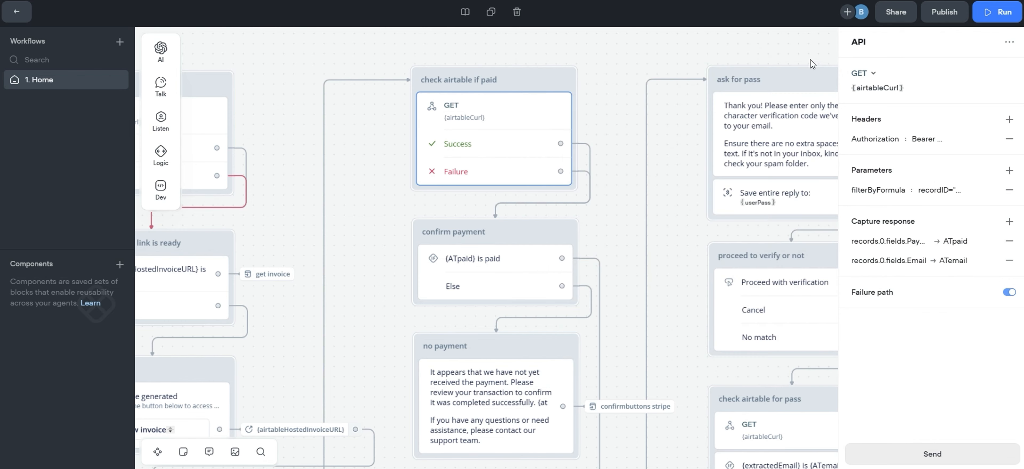
pyautogui.click(922, 452)
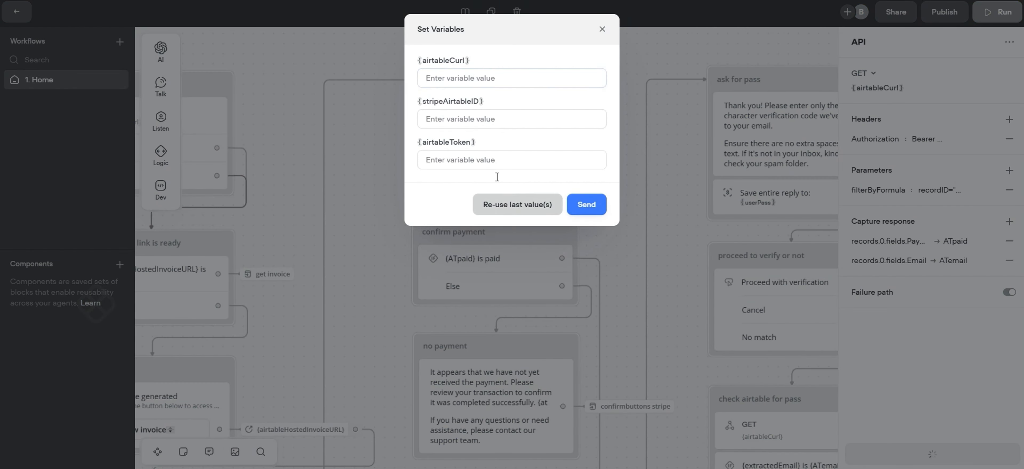
pyautogui.click(517, 205)
pyautogui.doubleClick(488, 131)
pyautogui.hotkey('ctrl', 'v')
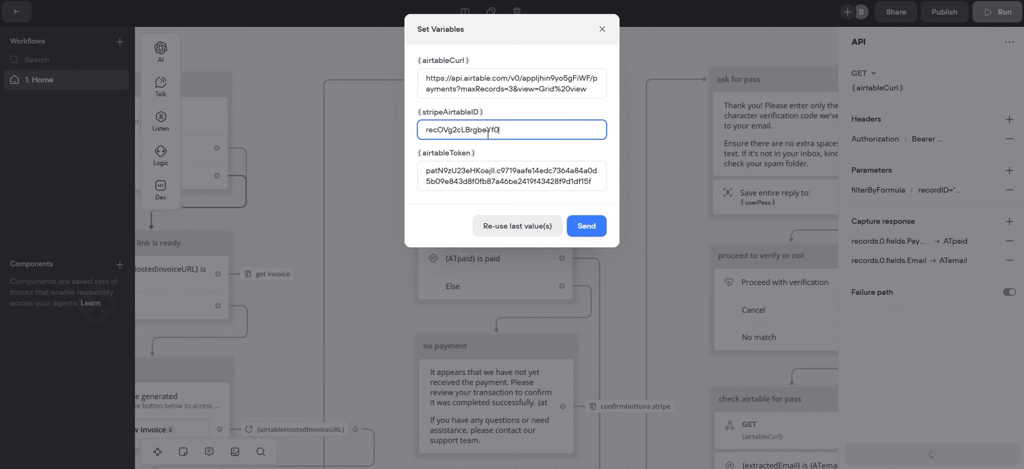
pyautogui.click(582, 231)
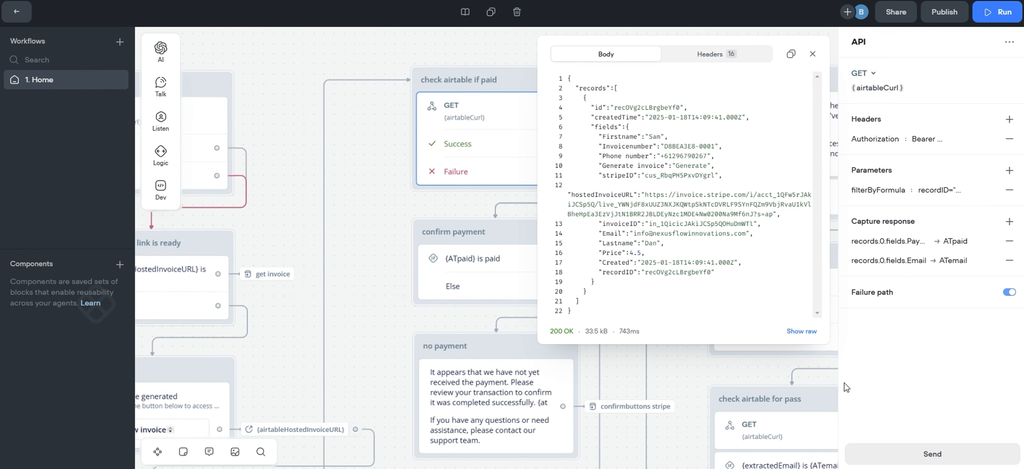
# Close the test response and inspect the confirm payment block with its {ATpaid} is paid and Else branches.
pyautogui.click(812, 54)
pyautogui.moveTo(660, 242); pyautogui.dragTo(540, 198)
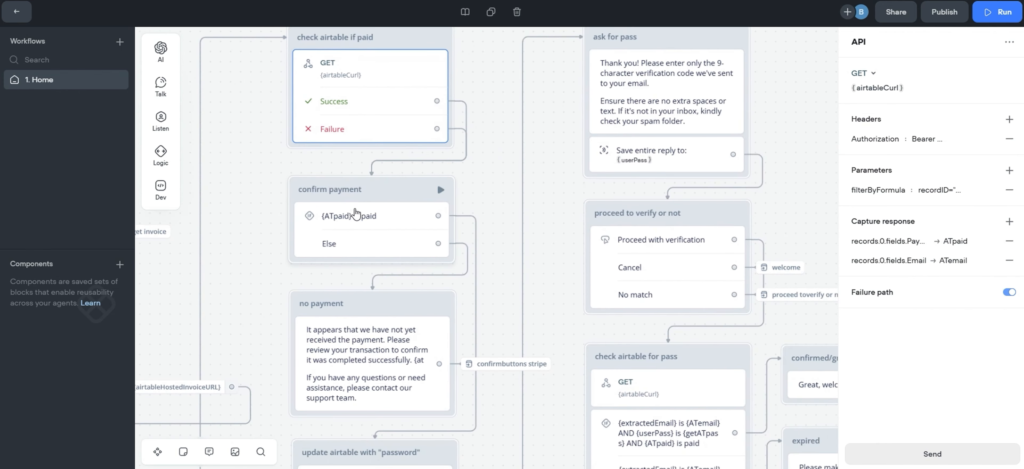
pyautogui.click(370, 238)
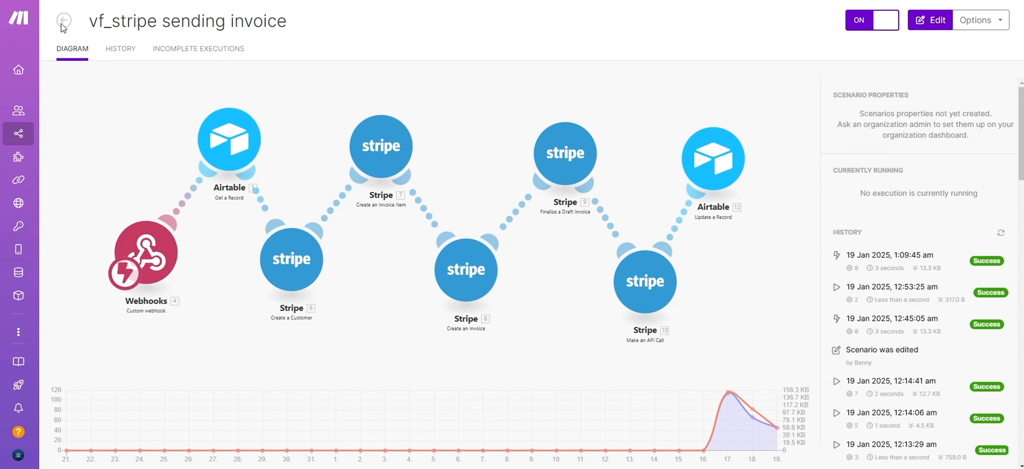
# Switch to Make and open the vf stripe watching scenario from the voiceflow folder in the scenario editor.
pyautogui.click(62, 23)
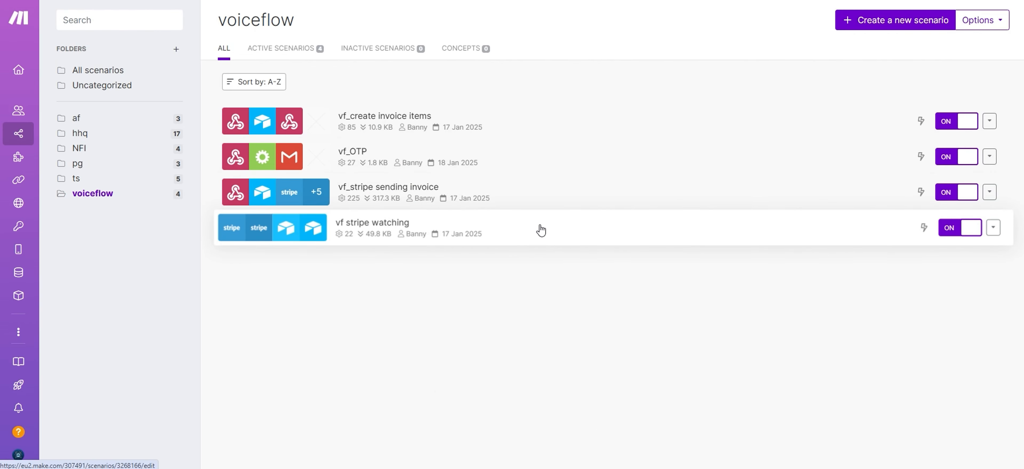
pyautogui.click(533, 230)
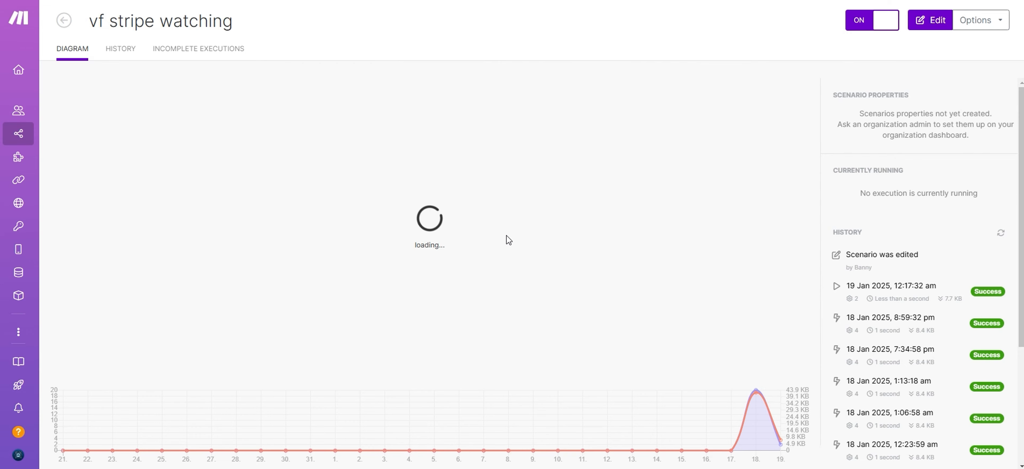
pyautogui.click(151, 137)
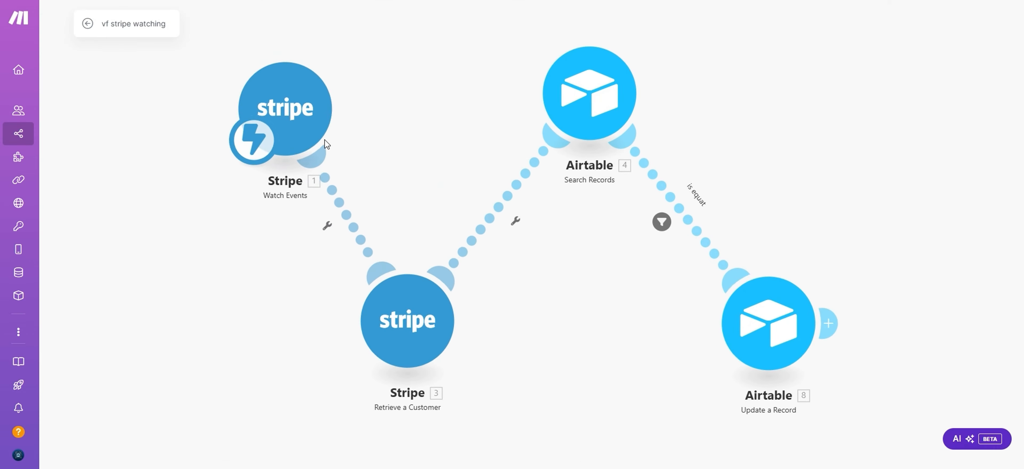
pyautogui.click(291, 115)
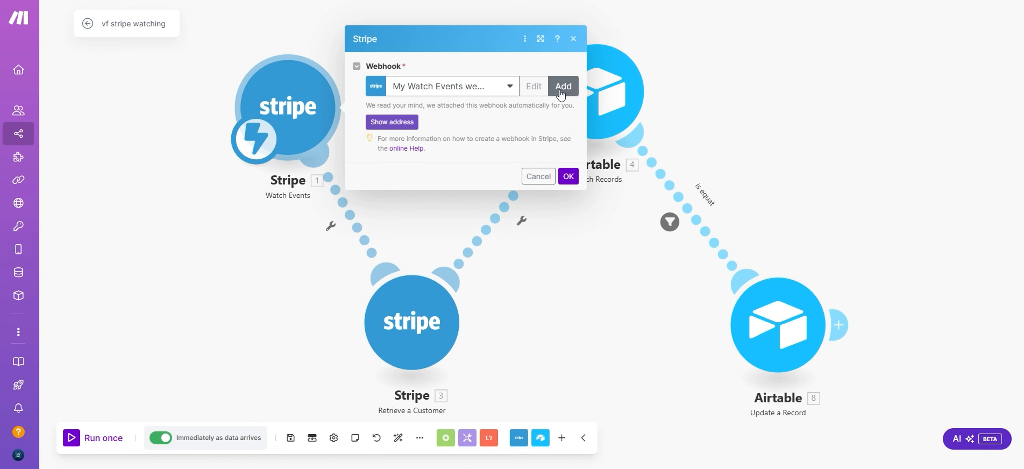
pyautogui.moveTo(807, 124); pyautogui.dragTo(794, 129)
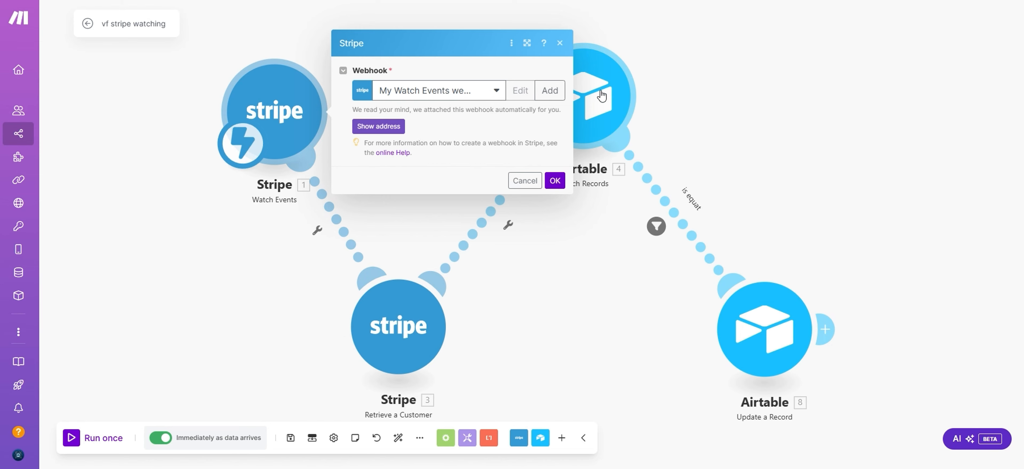
pyautogui.click(551, 91)
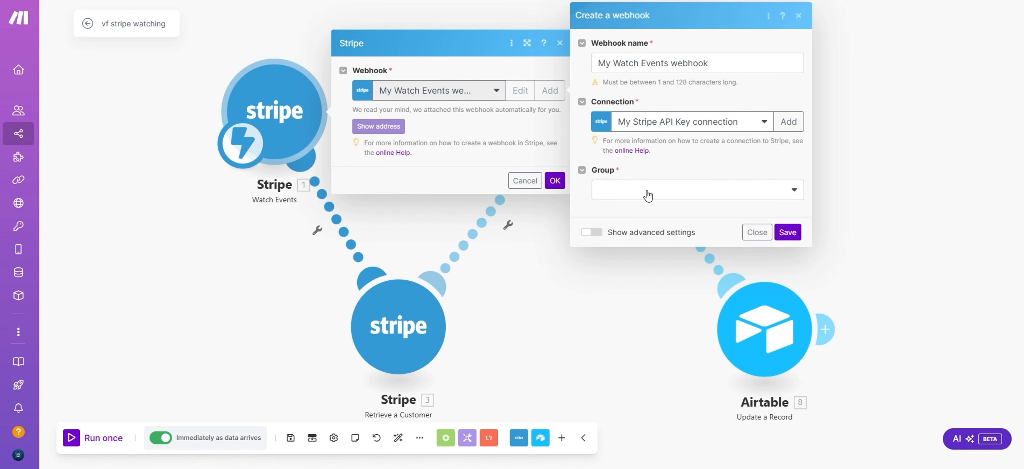
pyautogui.click(441, 234)
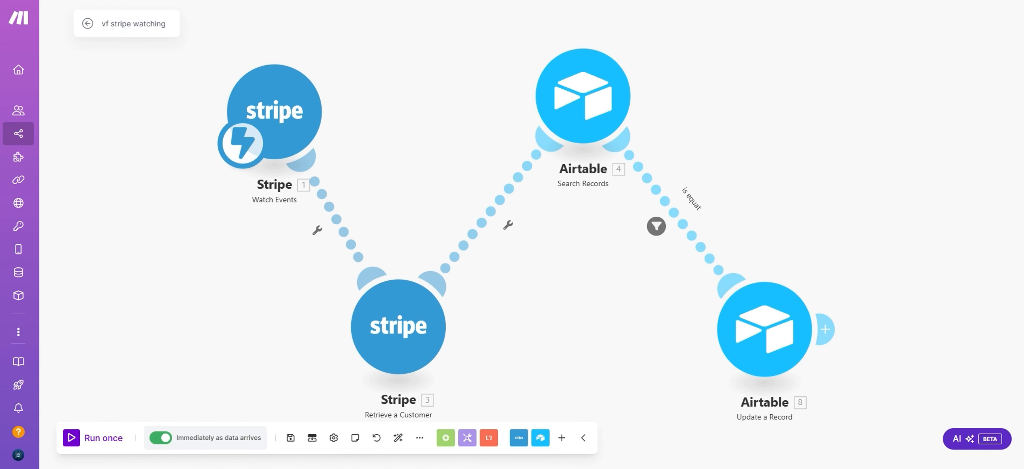
# Try to create a webhook for the Stripe Watch Events module with the Invoice group and the Invoice paid event.
pyautogui.click(282, 112)
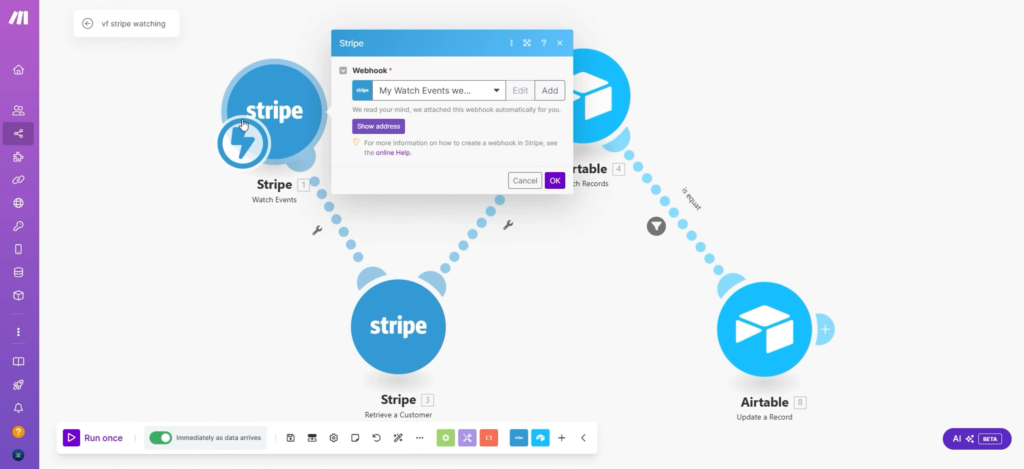
pyautogui.click(550, 90)
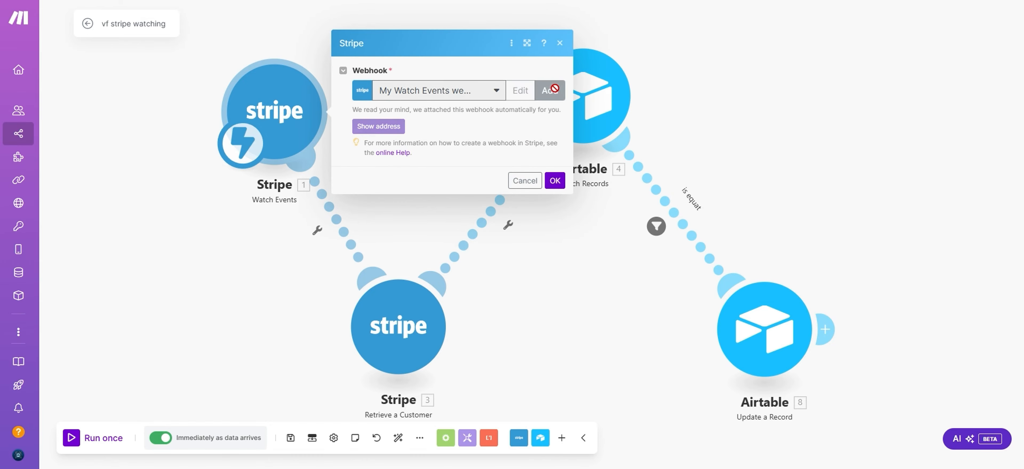
pyautogui.click(654, 188)
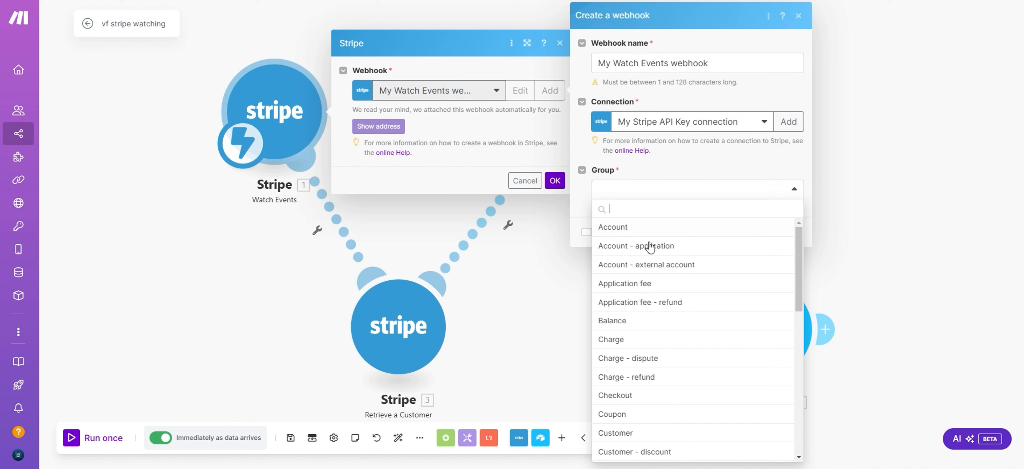
pyautogui.scroll(-3, 652, 254)
pyautogui.scroll(-3, 651, 262)
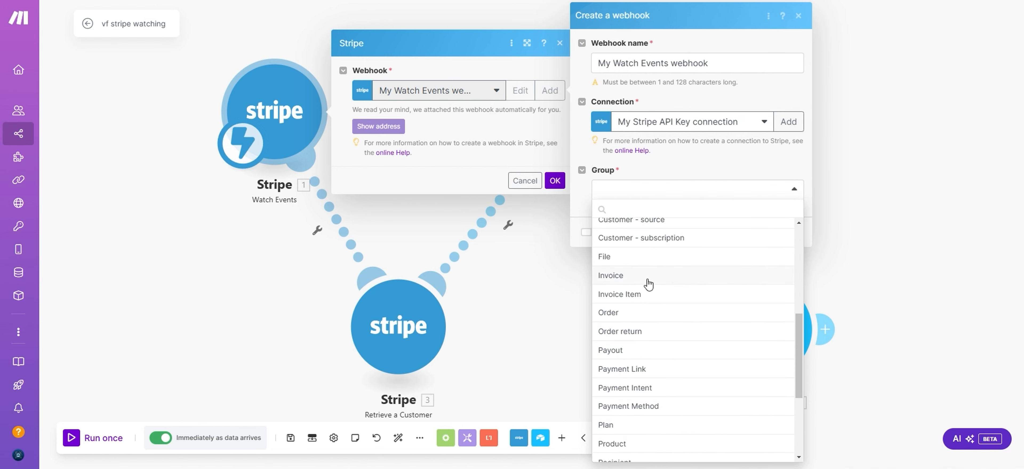
pyautogui.click(648, 279)
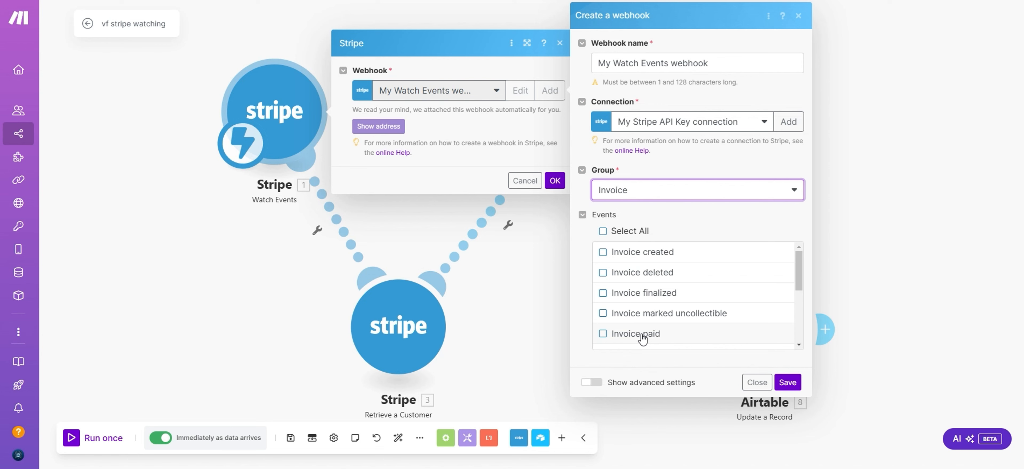
pyautogui.click(655, 337)
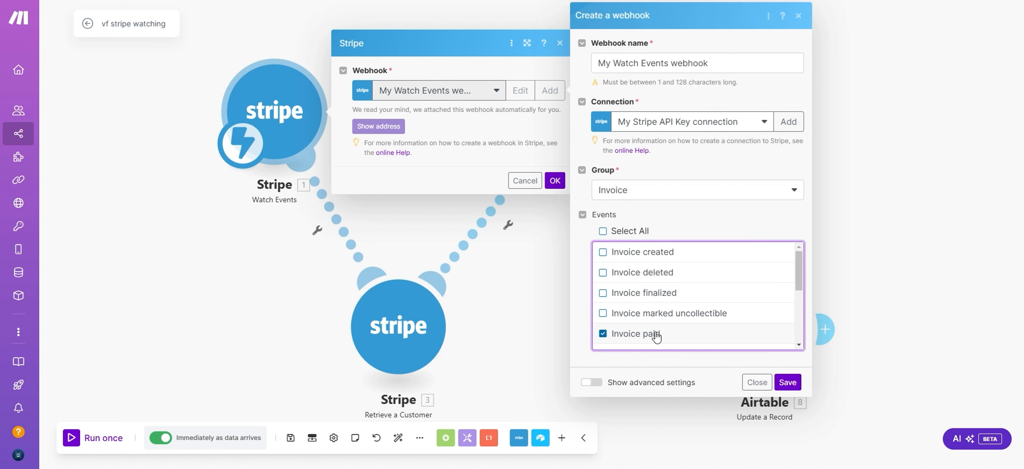
pyautogui.click(787, 382)
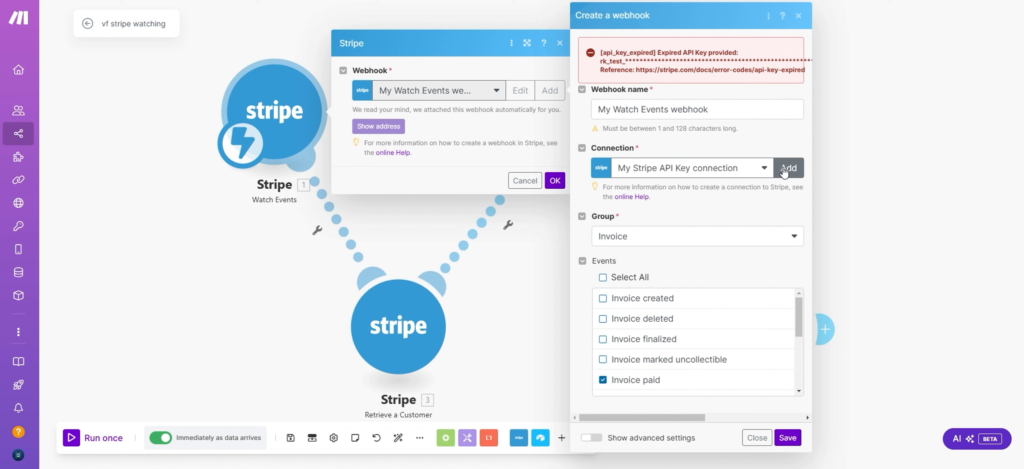
# Add a Stripe API Key connection to the webhook using the Restricted API Key type, paste the API key and save it.
pyautogui.click(784, 172)
pyautogui.click(650, 172)
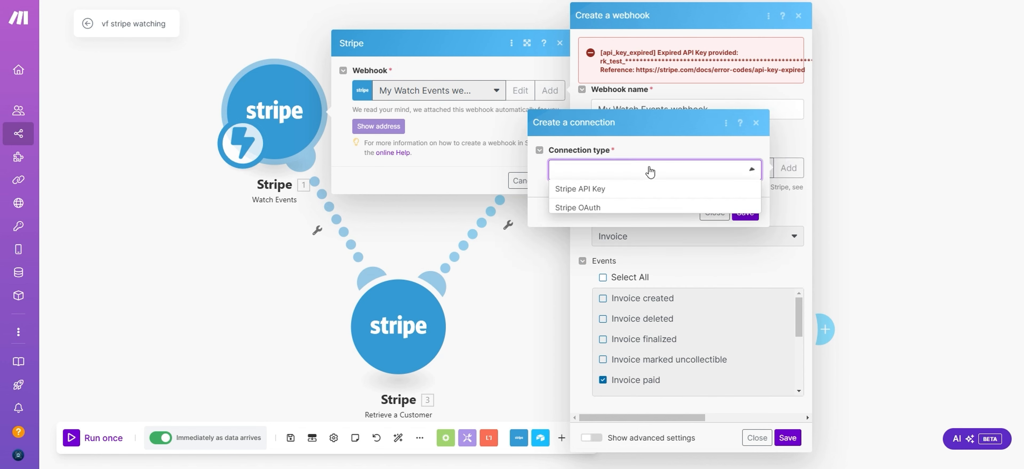
pyautogui.click(632, 189)
pyautogui.click(606, 238)
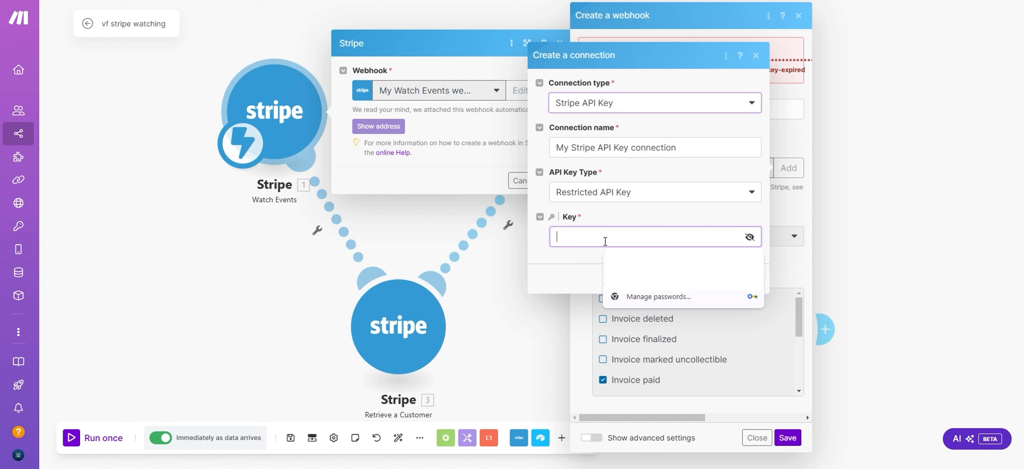
pyautogui.hotkey('ctrl', 'v')
pyautogui.click(749, 276)
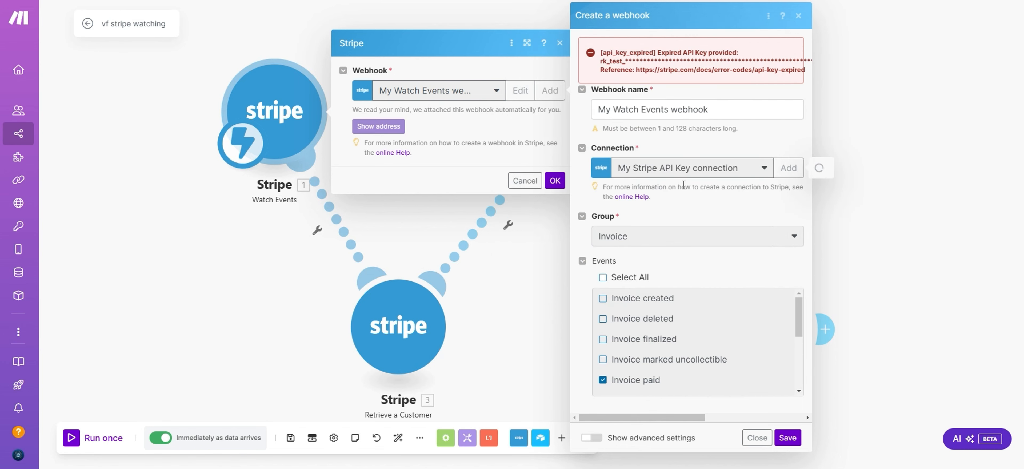
# Save the webhook with only Invoice paid selected, confirm the Watch Events settings and save the scenario.
pyautogui.scroll(-3, 681, 337)
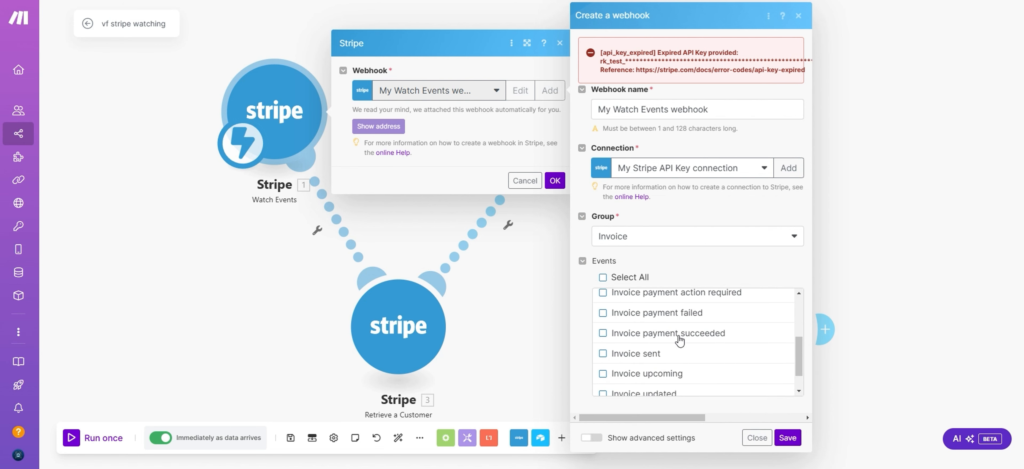
pyautogui.scroll(2, 679, 338)
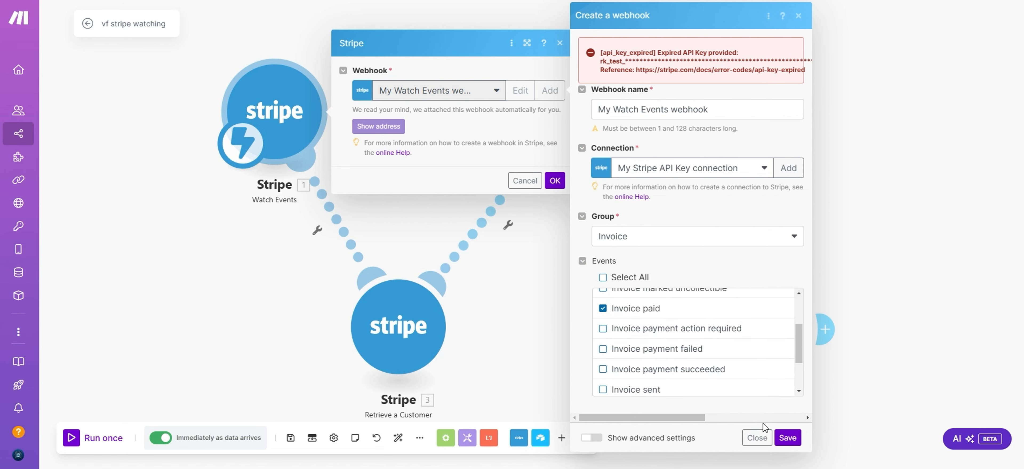
pyautogui.click(787, 438)
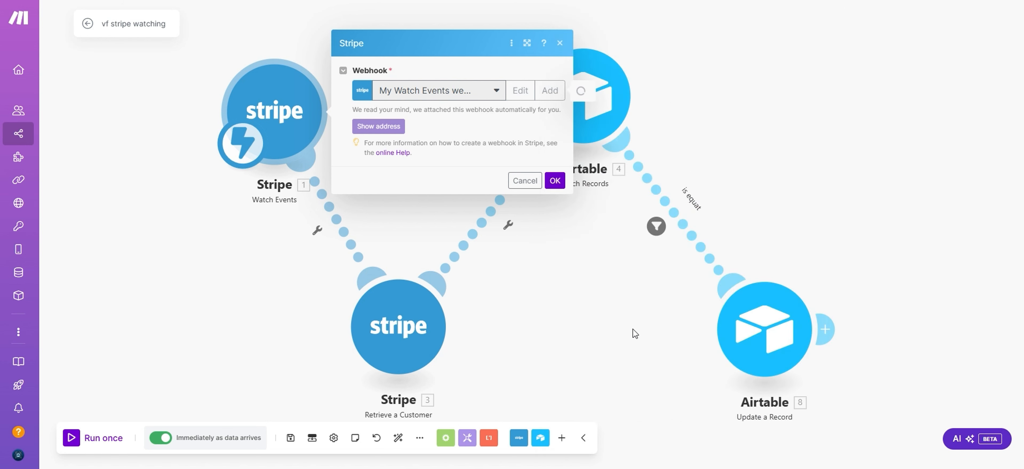
pyautogui.click(554, 181)
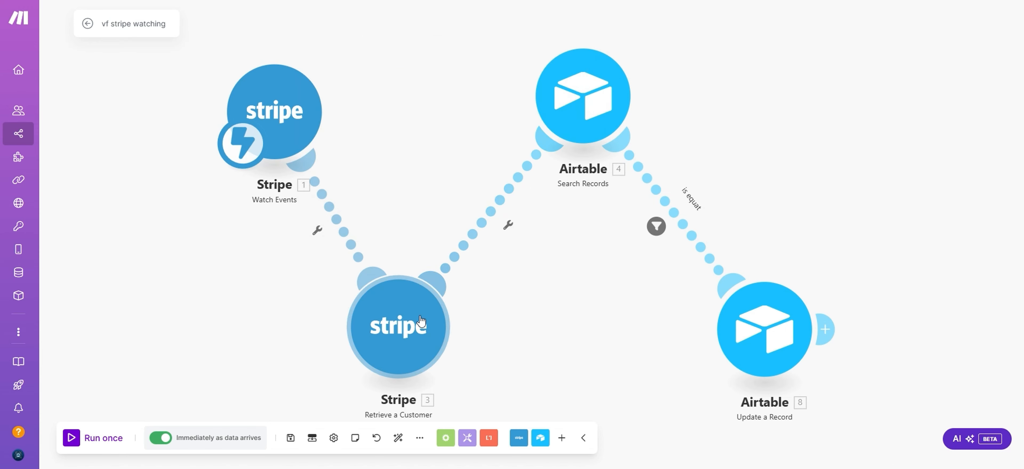
pyautogui.click(290, 438)
# Shift the Stripe Watch Events module slightly further away from the Retrieve a Customer module.
pyautogui.scroll(-1, 432, 214)
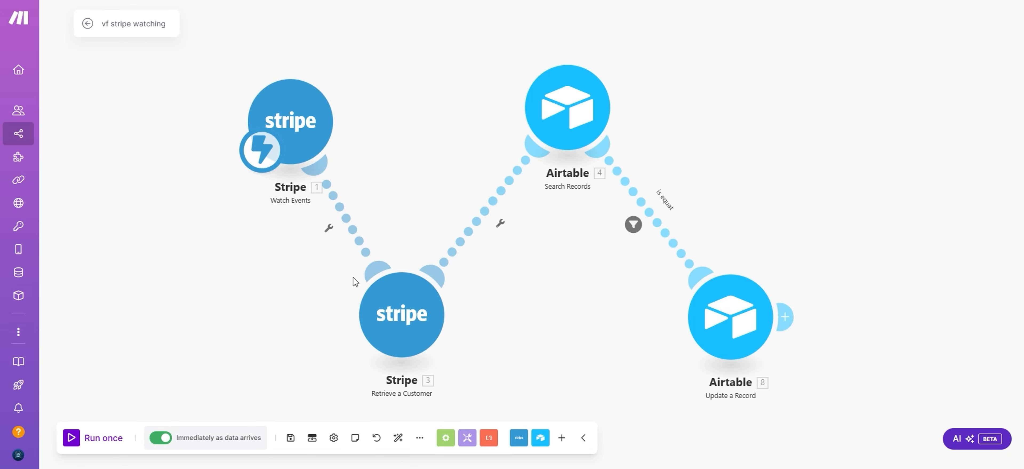
pyautogui.moveTo(299, 115); pyautogui.dragTo(270, 113)
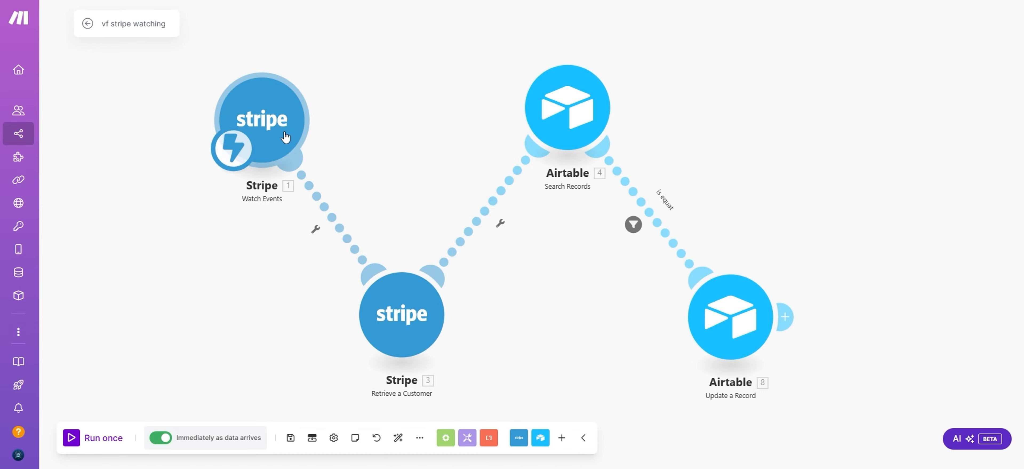
pyautogui.click(485, 216)
pyautogui.click(450, 171)
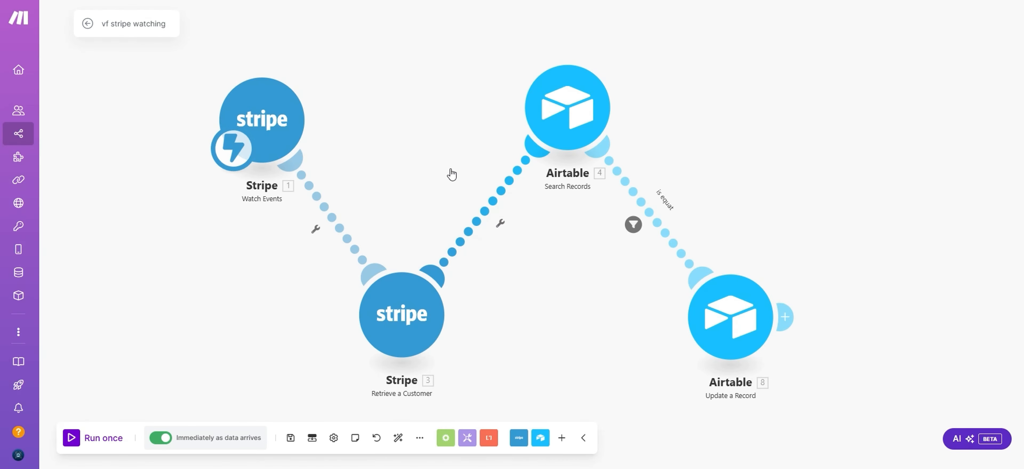
# Dismiss the Watch Events module's options and run the whole vf stripe watching scenario once.
pyautogui.rightClick(272, 118)
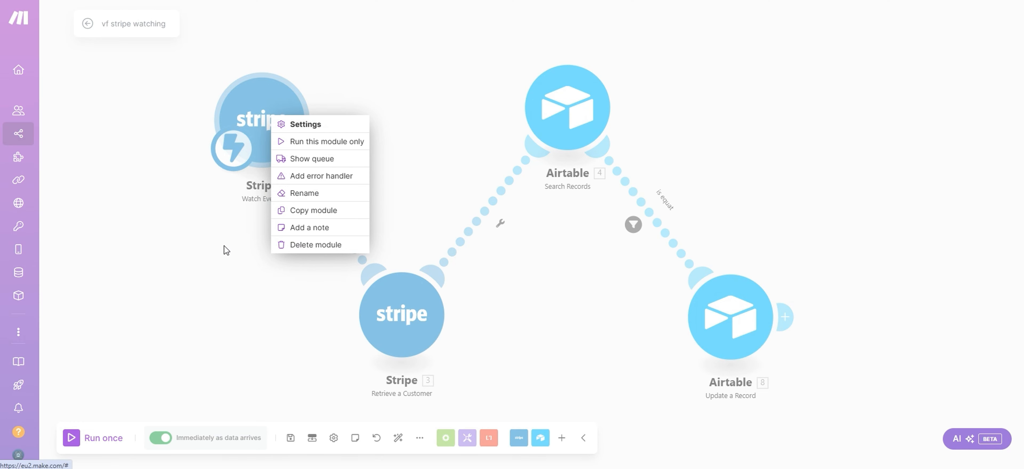
pyautogui.click(174, 326)
pyautogui.click(71, 438)
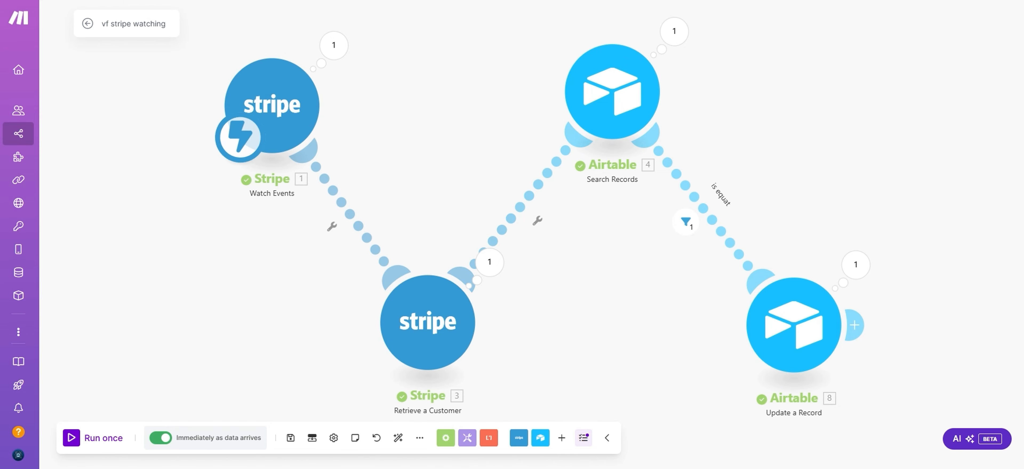
# Look over the payments table of the VF str base in Airtable and return to the Make scenario.
pyautogui.click(728, 1)
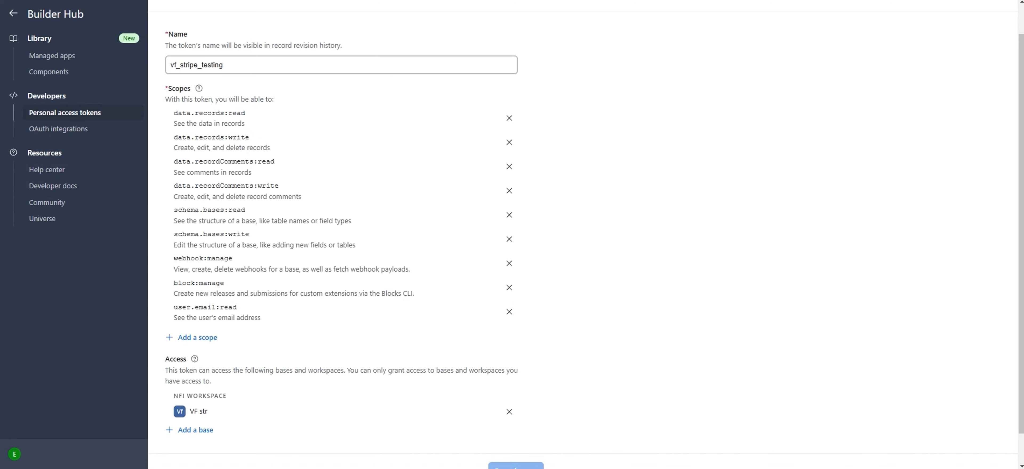
pyautogui.click(672, 1)
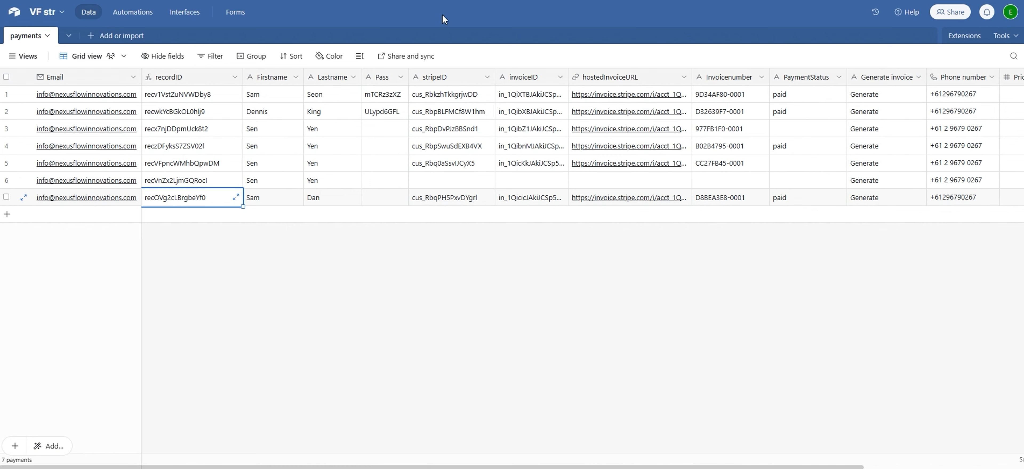
pyautogui.hotkey('ctrl', 'Tab')
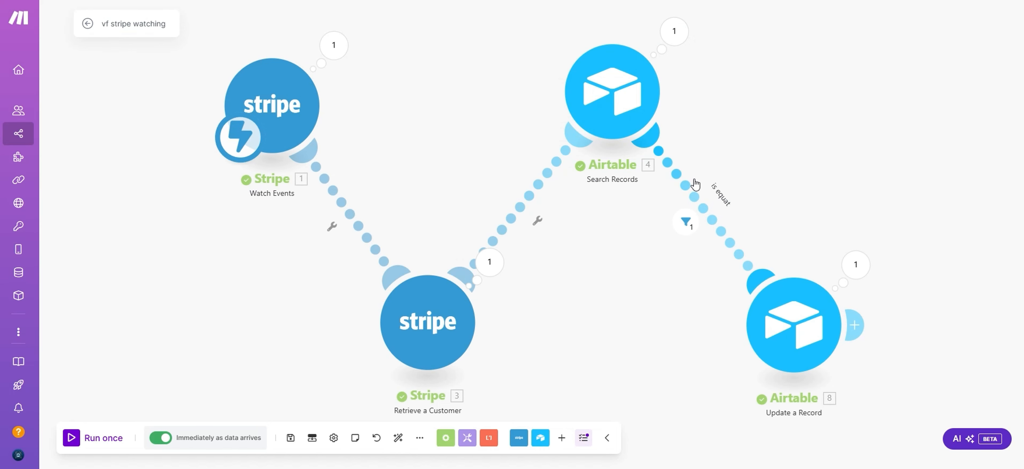
# Inspect the input and output bundles from the Stripe Retrieve a Customer module's run.
pyautogui.moveTo(509, 336); pyautogui.dragTo(453, 306)
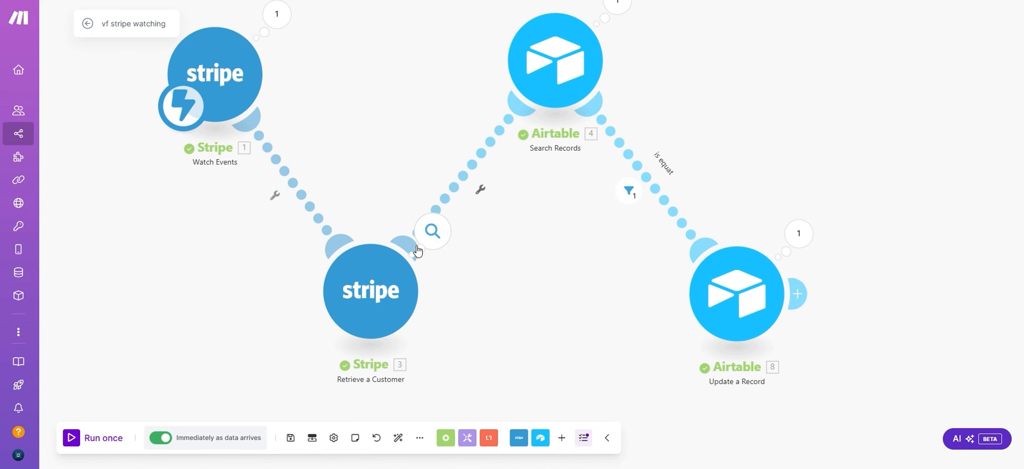
pyautogui.click(433, 231)
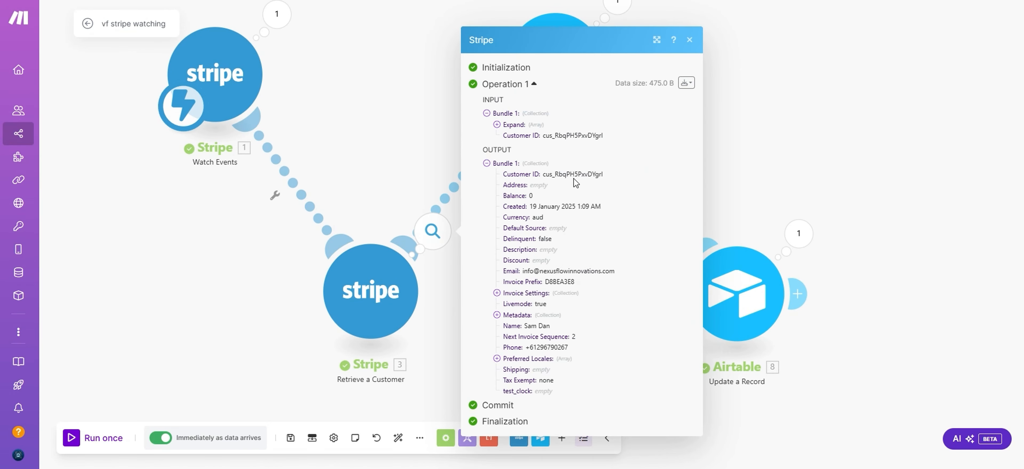
pyautogui.click(426, 163)
# Review the Airtable Search Records module's output fields and formula, close it and look at the API keys page in Stripe.
pyautogui.click(583, 68)
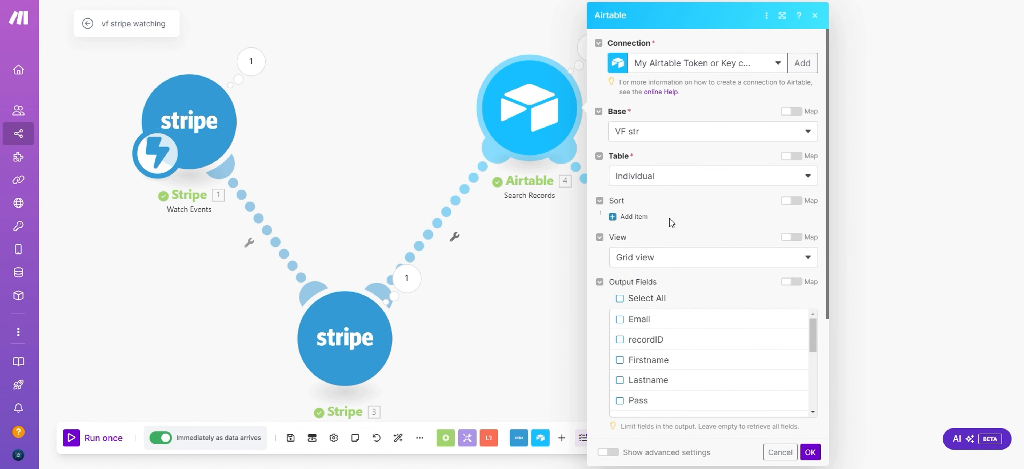
pyautogui.scroll(-3, 669, 220)
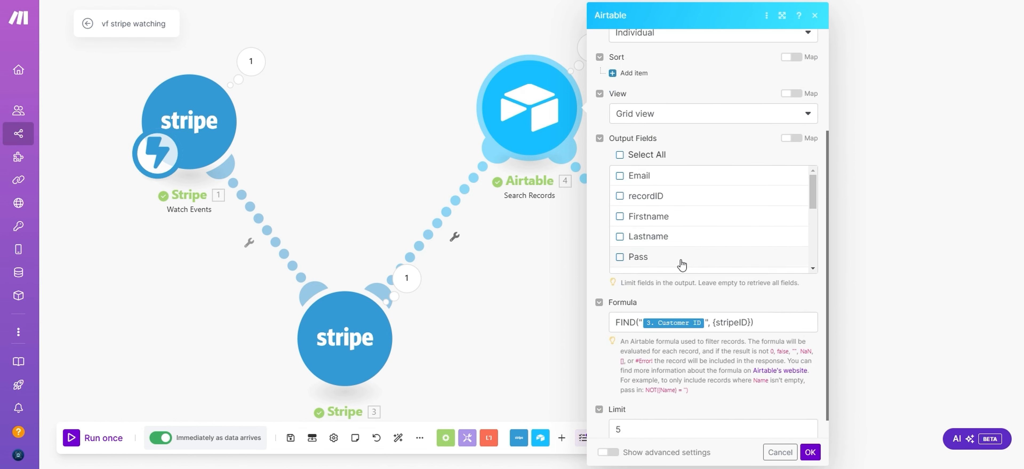
pyautogui.scroll(-2, 679, 258)
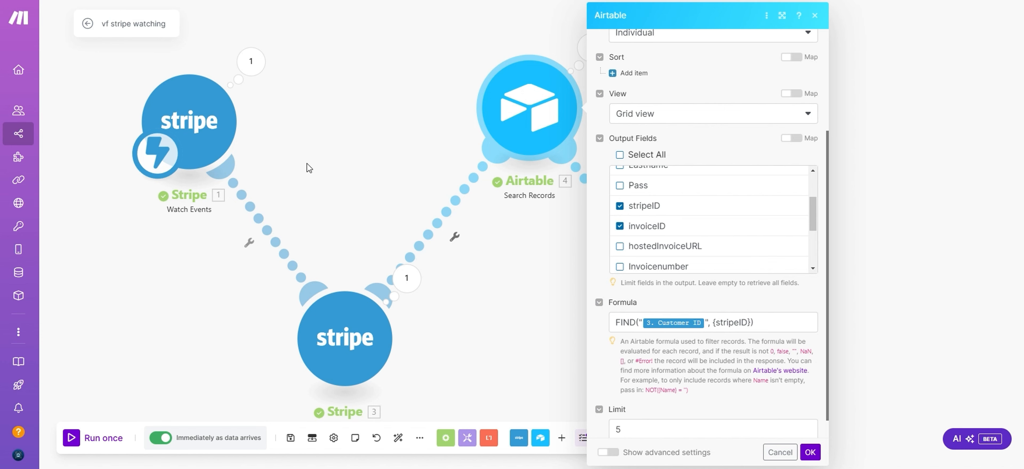
pyautogui.click(325, 153)
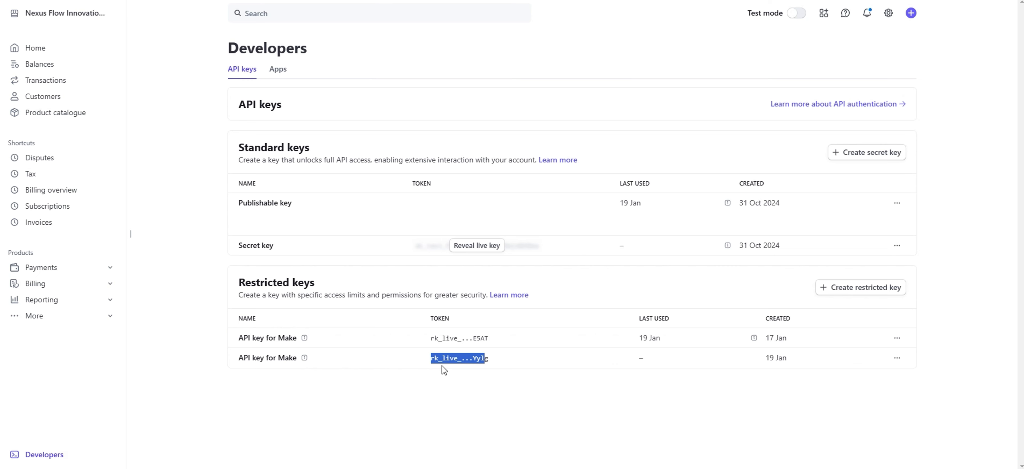
pyautogui.click(435, 382)
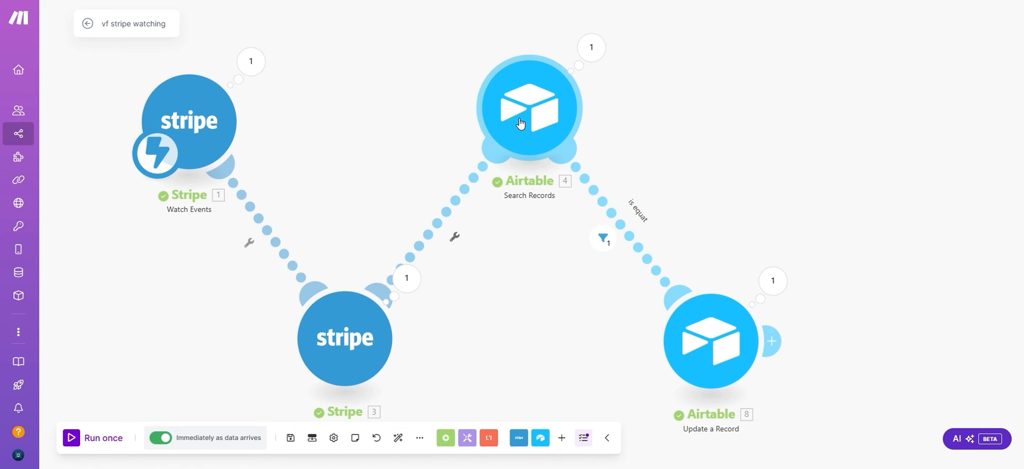
# Examine the Search Records formula in Make and compare it with the stripeID column of the Airtable payments table.
pyautogui.click(557, 111)
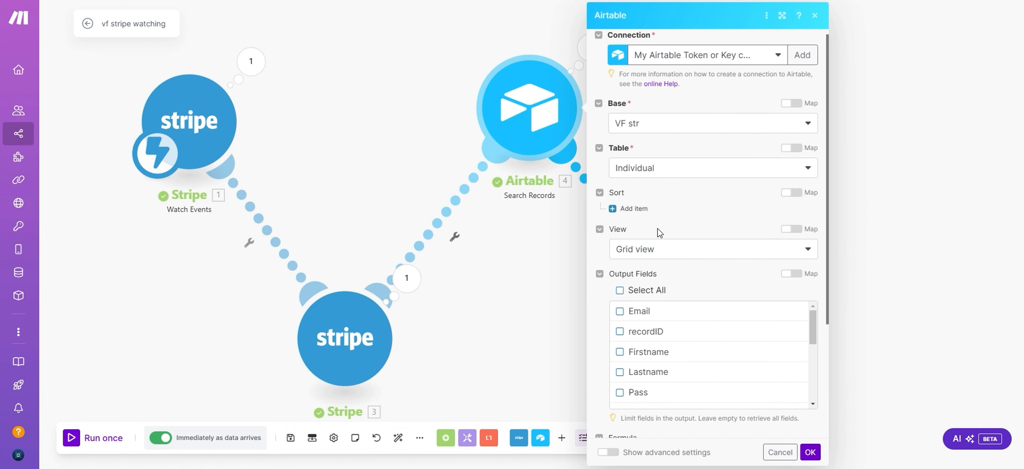
pyautogui.scroll(-3, 660, 239)
pyautogui.scroll(-2, 659, 254)
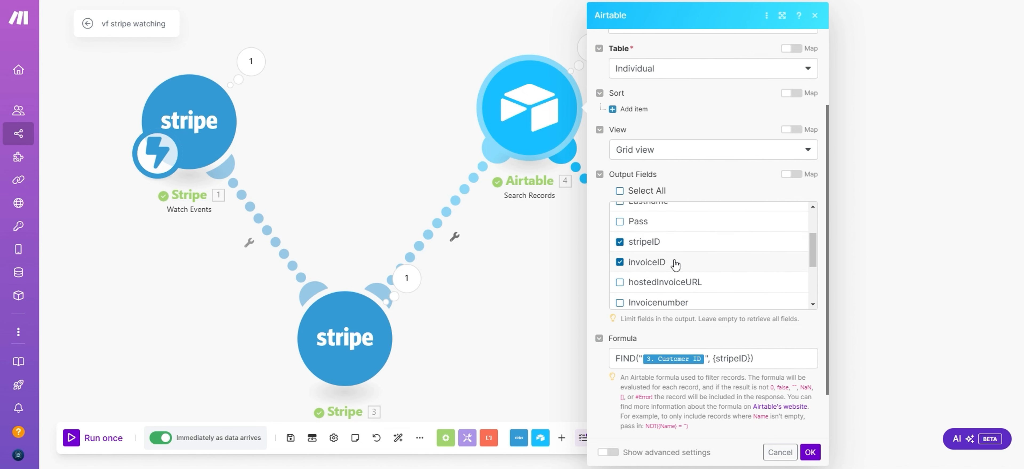
pyautogui.click(663, 361)
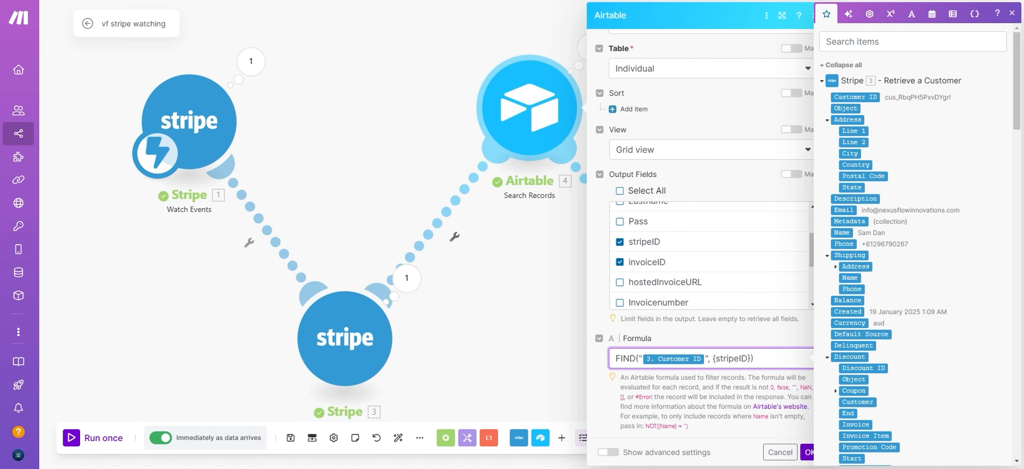
pyautogui.hotkey('ctrl', 'Tab')
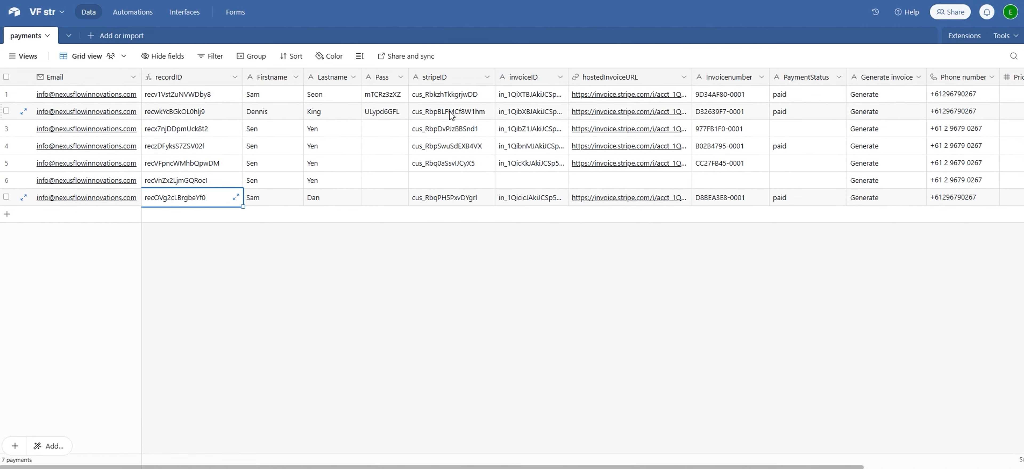
pyautogui.moveTo(446, 146); pyautogui.dragTo(449, 163)
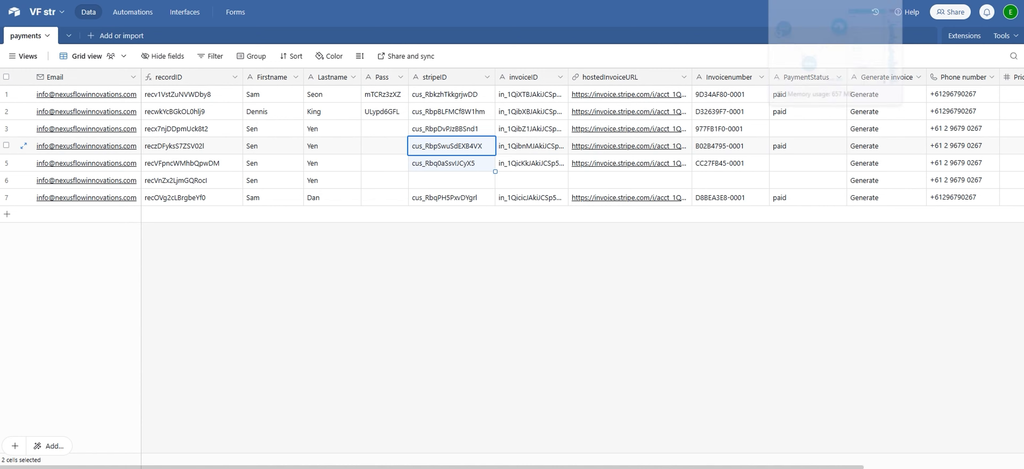
# Return to Make, browse the Stripe items that can be mapped into the Search Records formula, and close the module without changes.
pyautogui.click(793, 1)
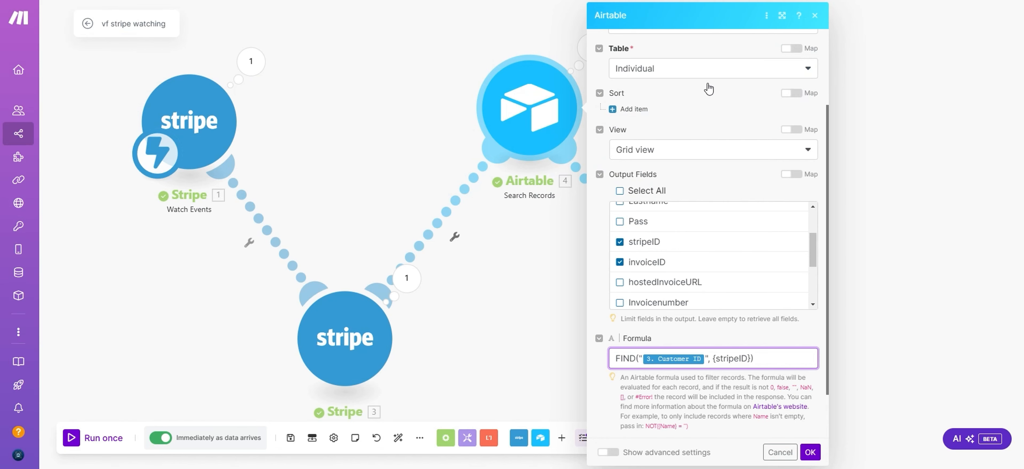
pyautogui.click(769, 358)
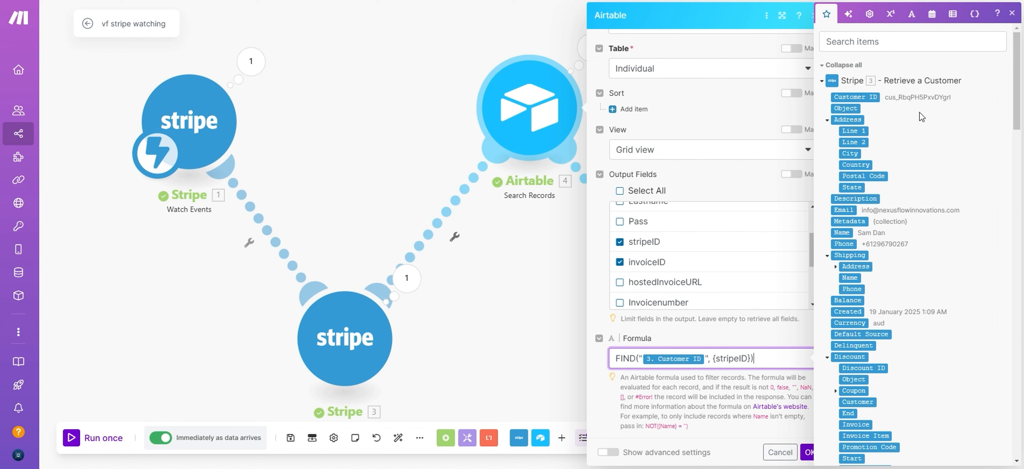
pyautogui.scroll(-20, 920, 187)
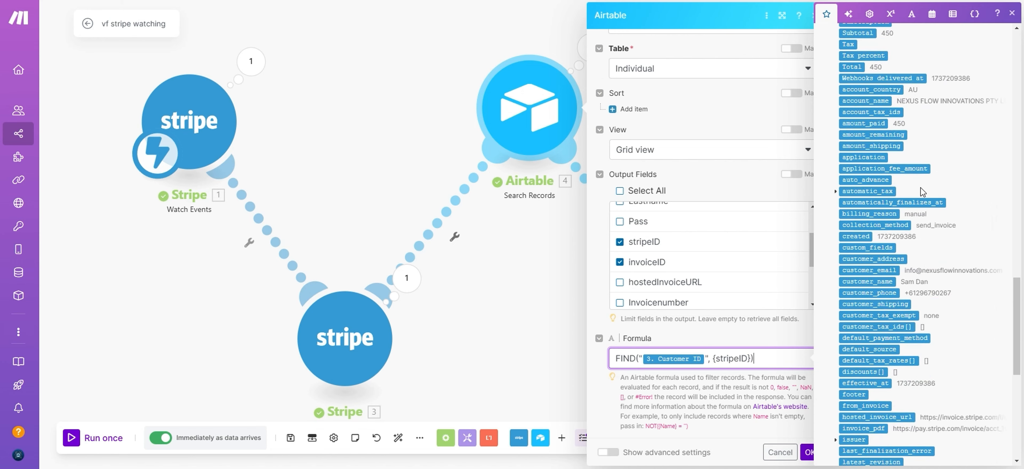
pyautogui.scroll(-8, 920, 188)
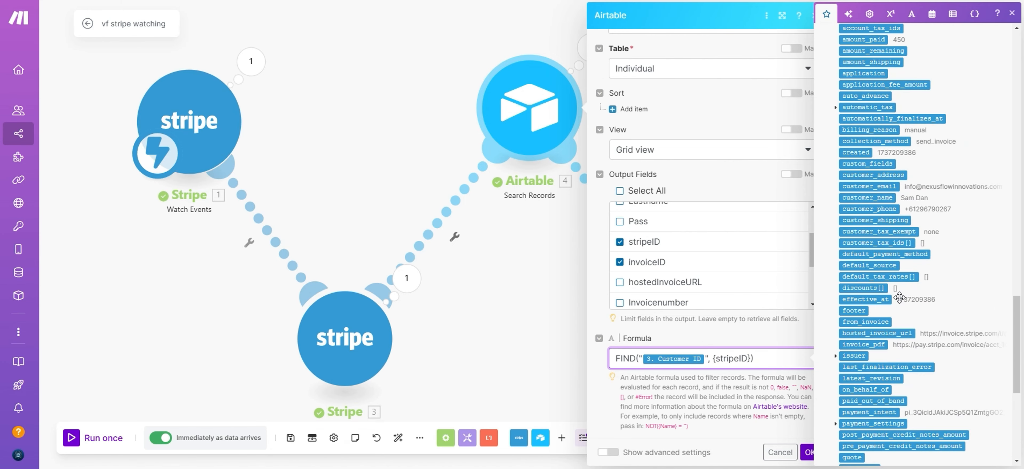
pyautogui.scroll(20, 898, 310)
pyautogui.scroll(10, 902, 285)
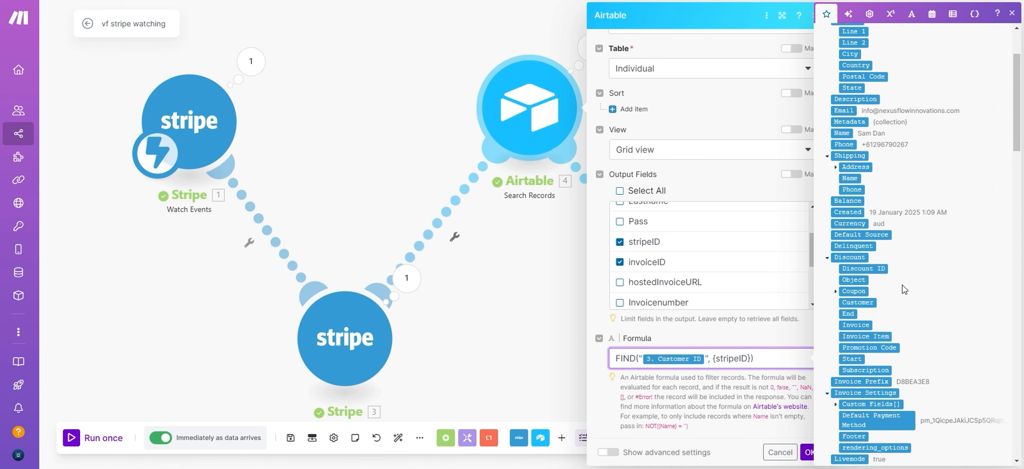
pyautogui.click(508, 292)
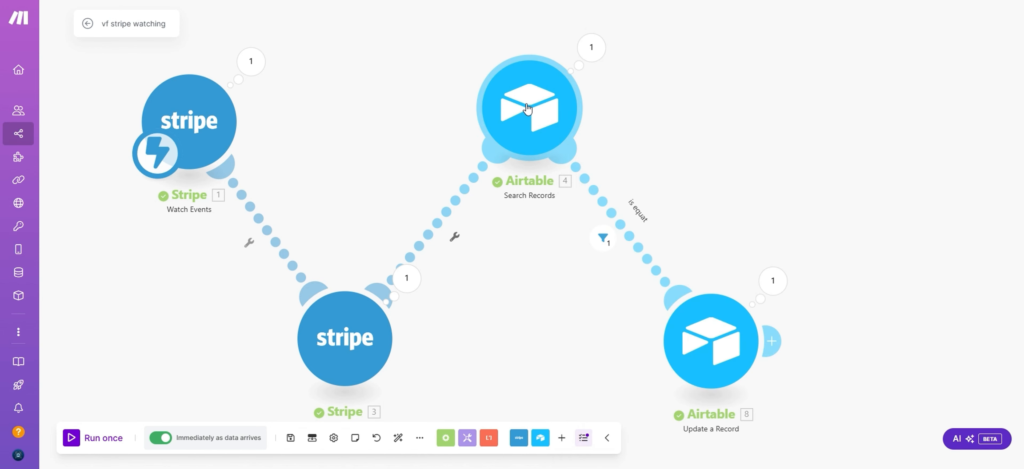
# Review the Search Records formula again and locate the stripeID of the last record in the Airtable payments table.
pyautogui.click(525, 107)
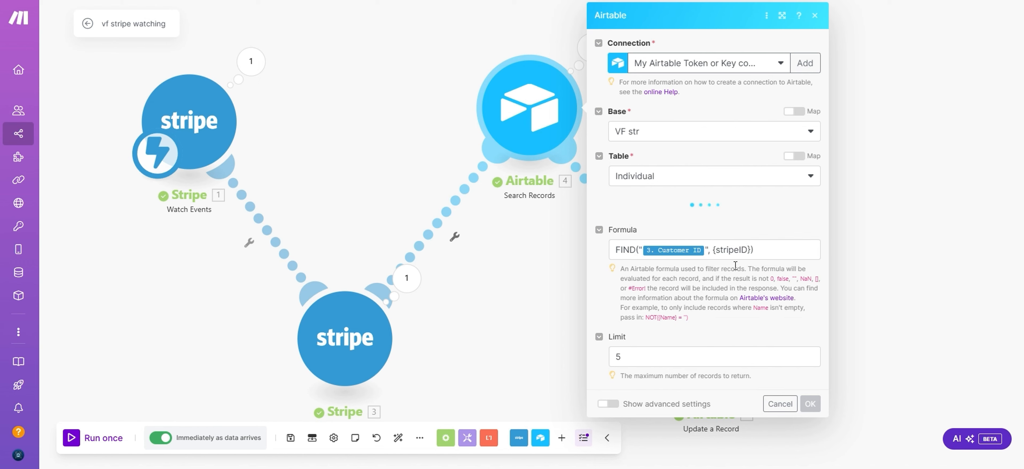
pyautogui.scroll(-4, 722, 299)
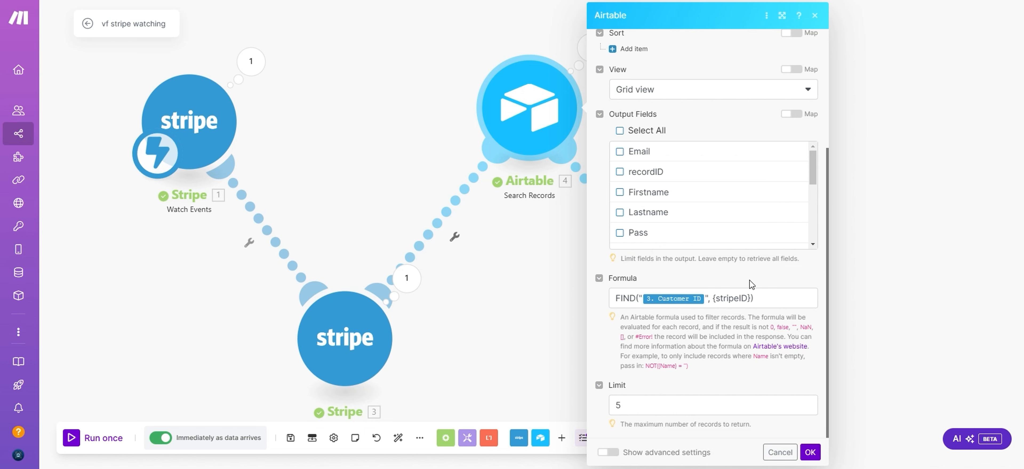
pyautogui.click(770, 299)
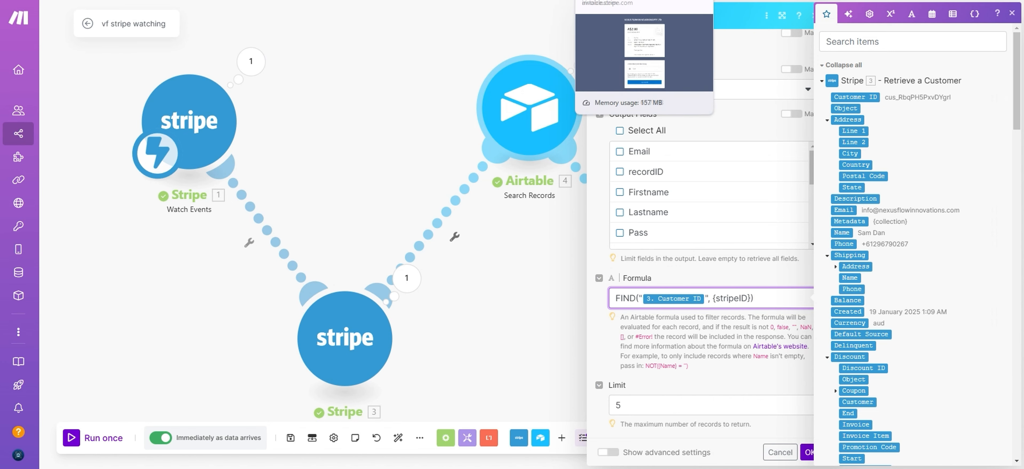
pyautogui.click(527, 1)
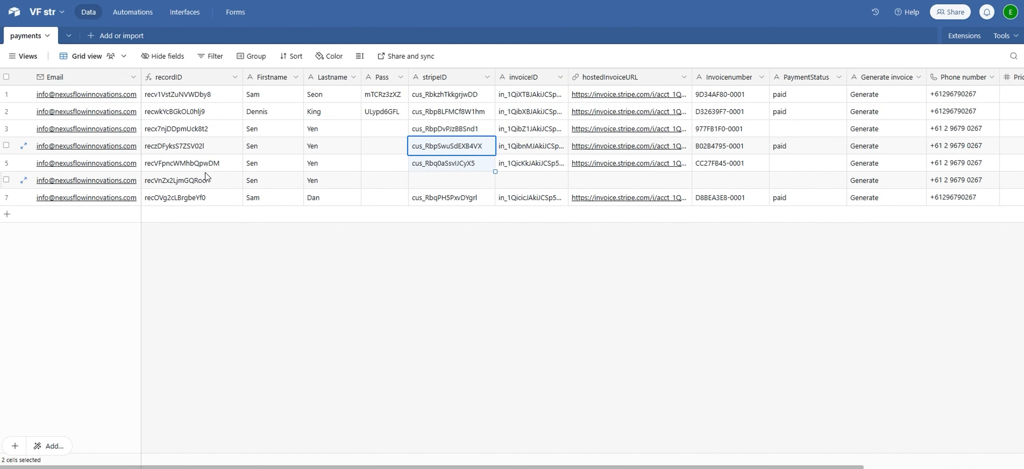
pyautogui.click(474, 199)
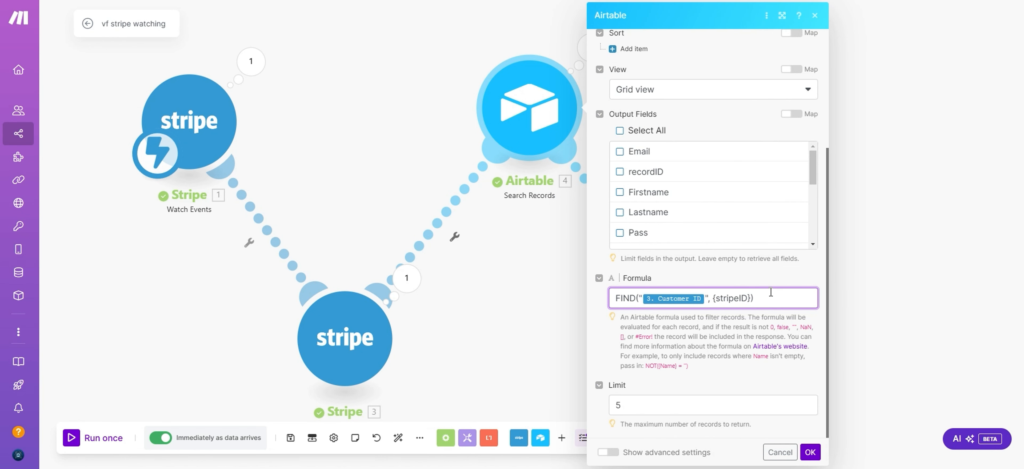
pyautogui.click(826, 280)
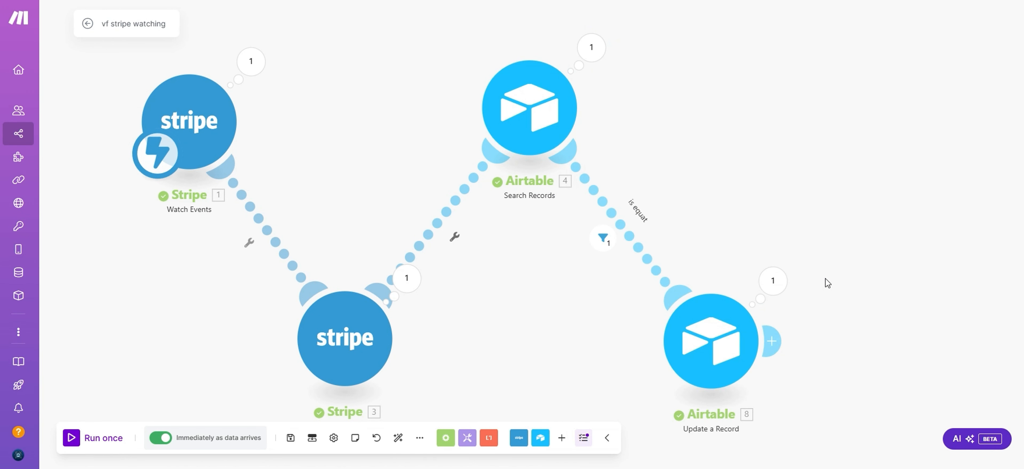
# Examine the Search Records module's base, table, output fields, formula and limit, and close it without changes.
pyautogui.click(533, 117)
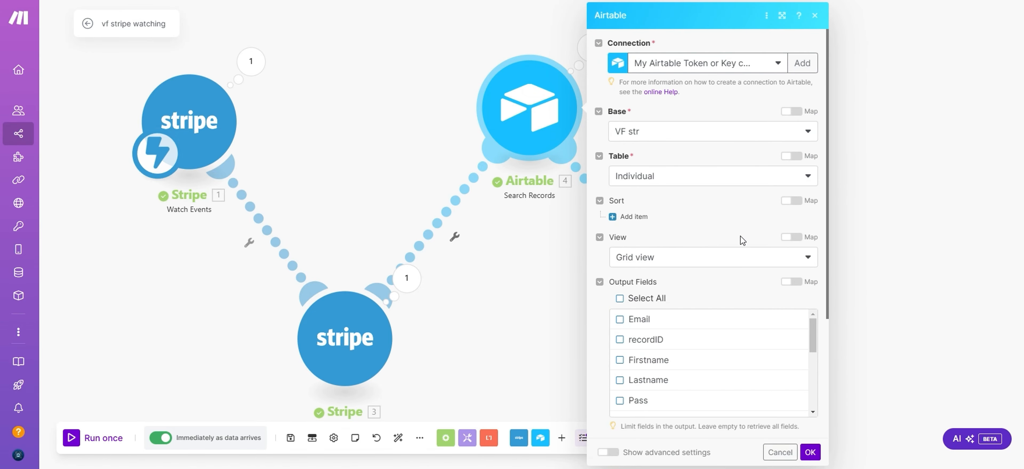
pyautogui.scroll(-10, 728, 358)
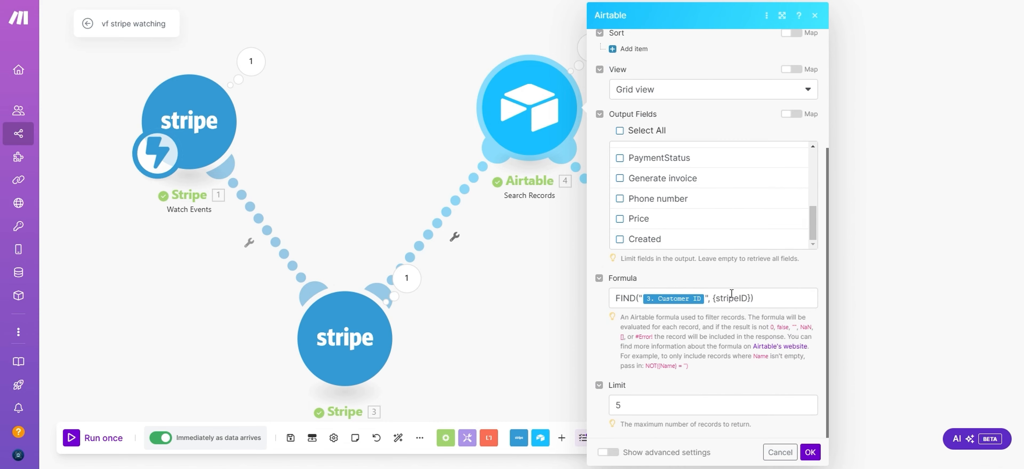
pyautogui.scroll(3, 645, 390)
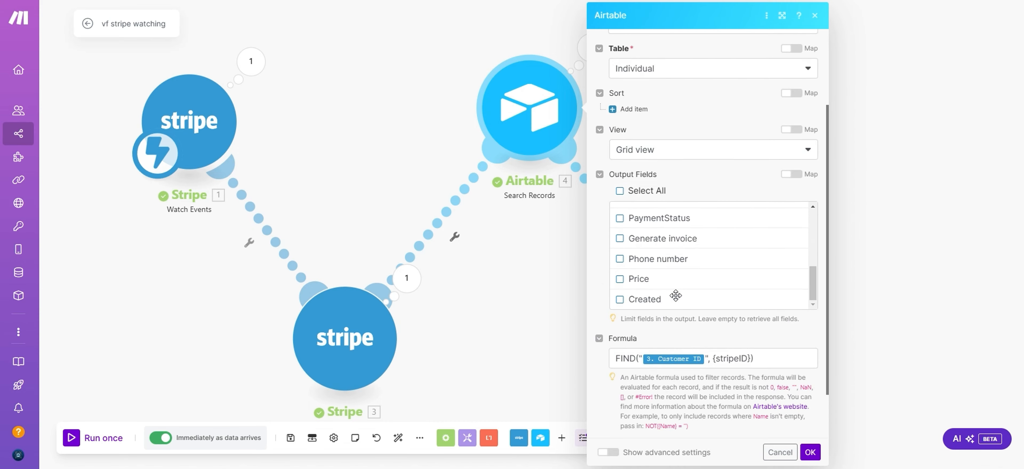
pyautogui.scroll(-3, 672, 274)
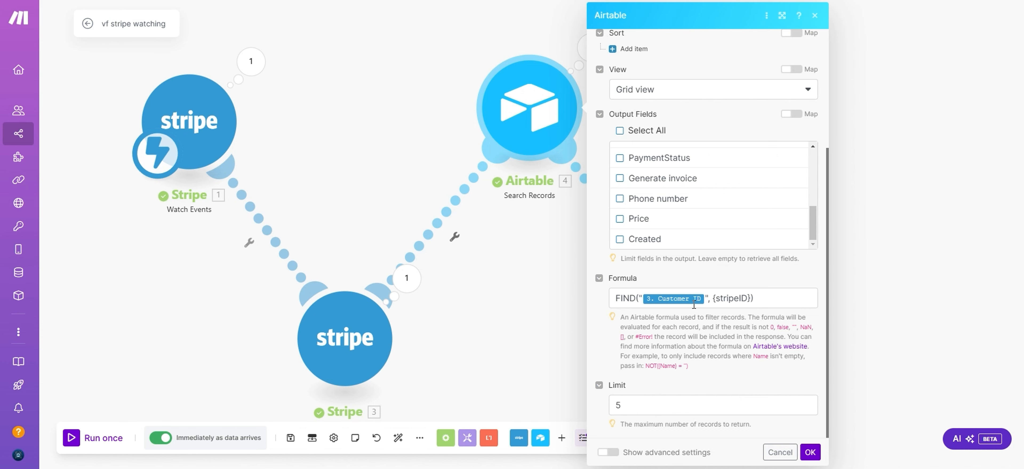
pyautogui.scroll(4, 695, 287)
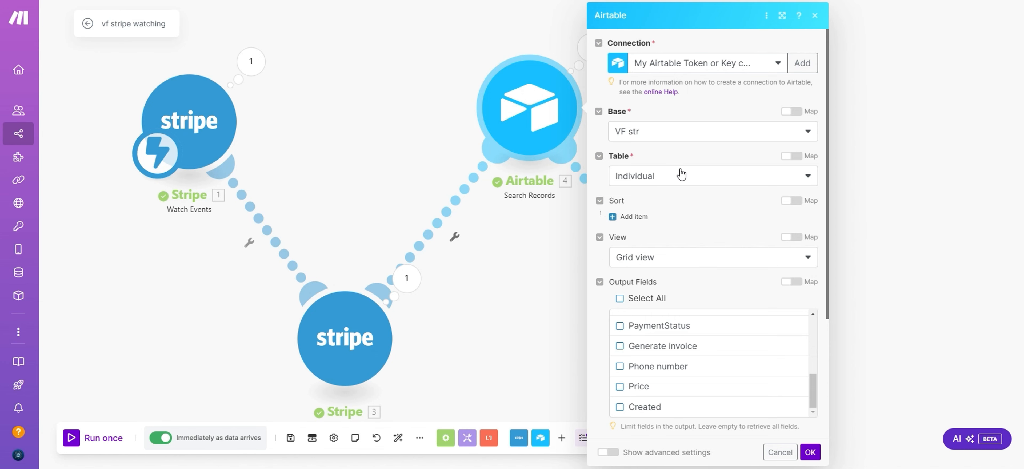
pyautogui.click(901, 128)
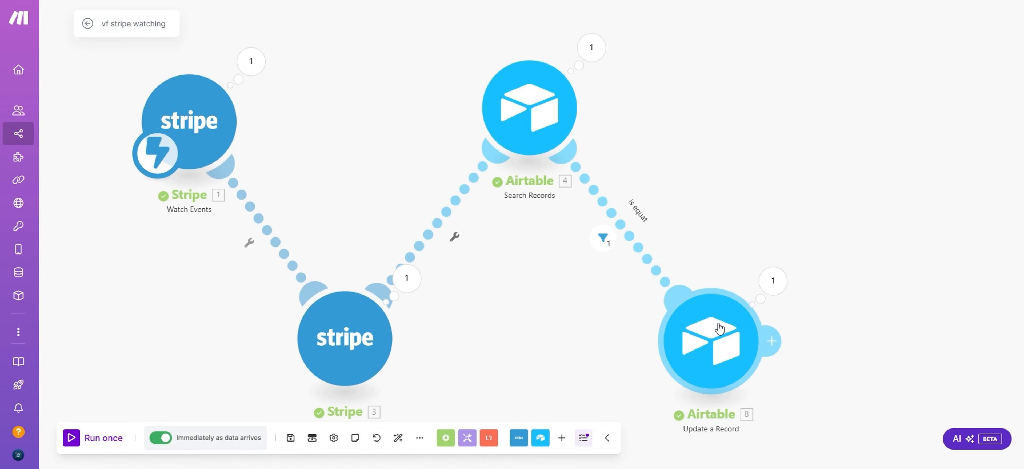
# Inspect the stripeID and invoiceID conditions of the filter between Search Records and Update a Record.
pyautogui.click(602, 238)
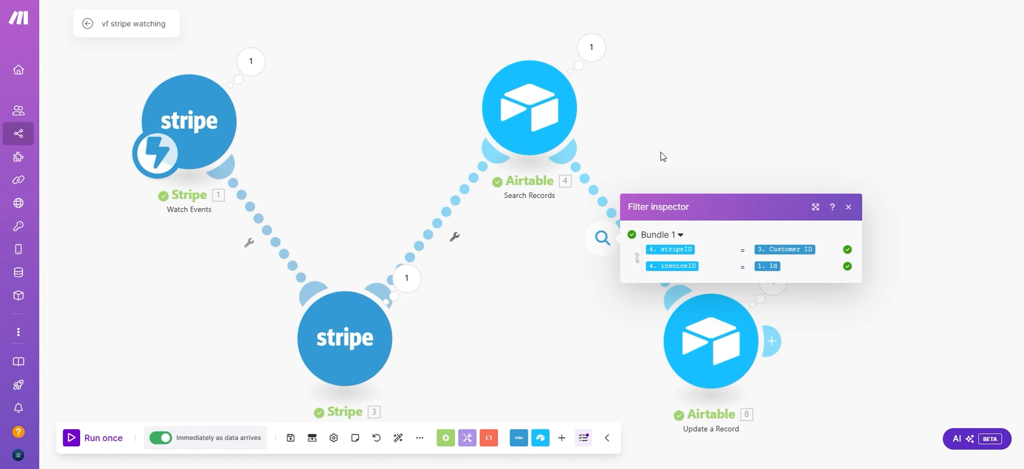
pyautogui.moveTo(655, 265)
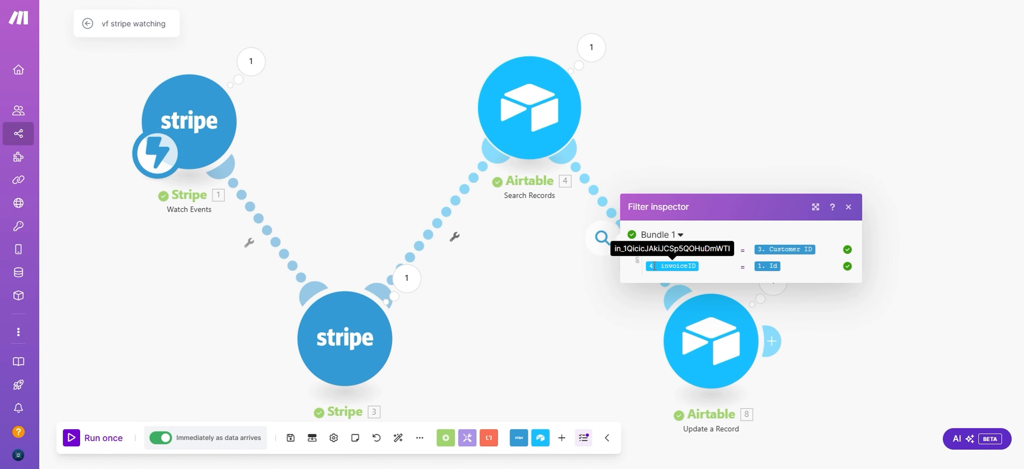
# Discard the unsaved changes, leave the scenario and reopen vf stripe watching from the voiceflow folder.
pyautogui.click(90, 23)
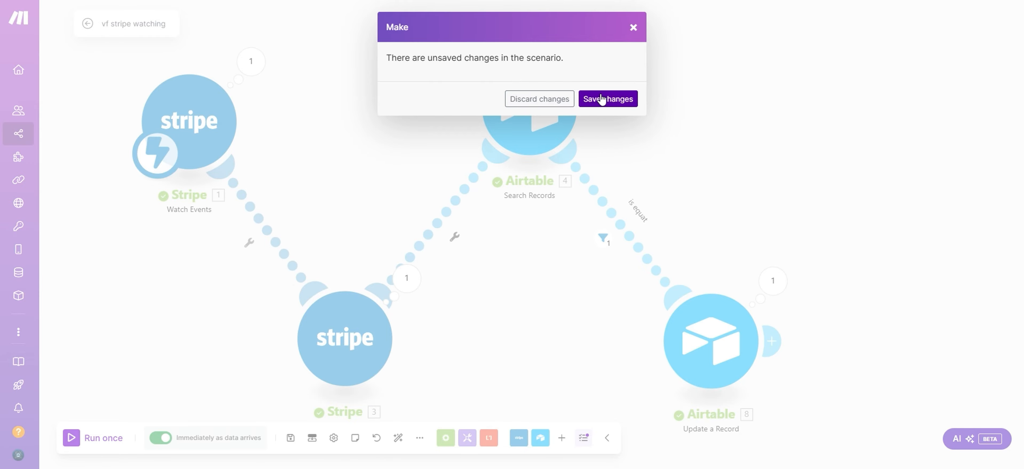
pyautogui.click(545, 100)
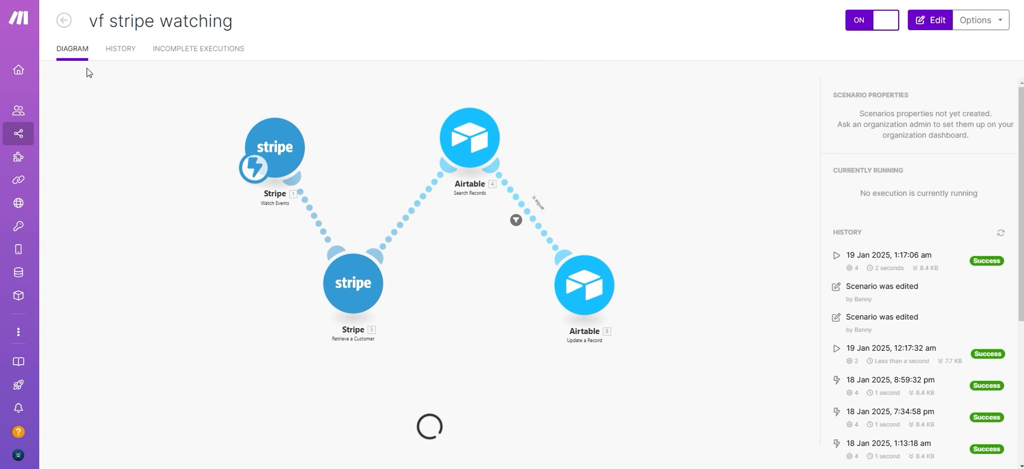
pyautogui.click(64, 20)
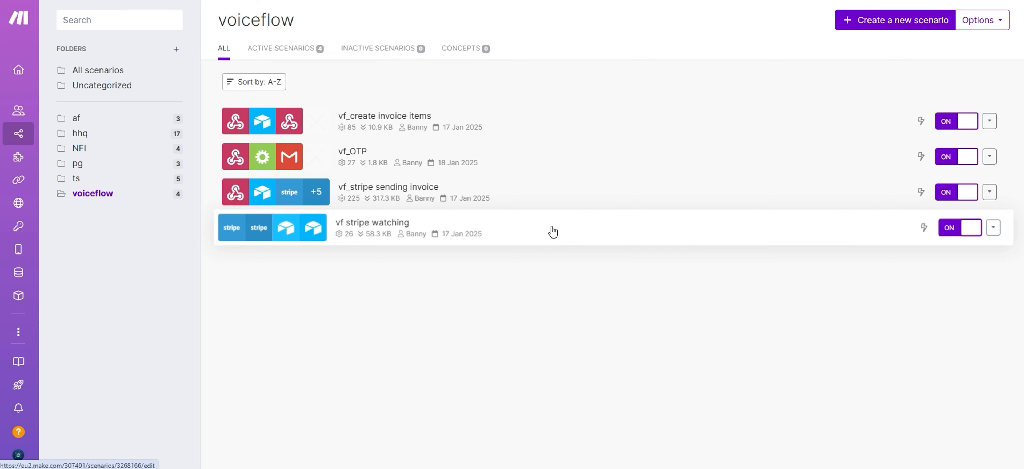
pyautogui.click(552, 232)
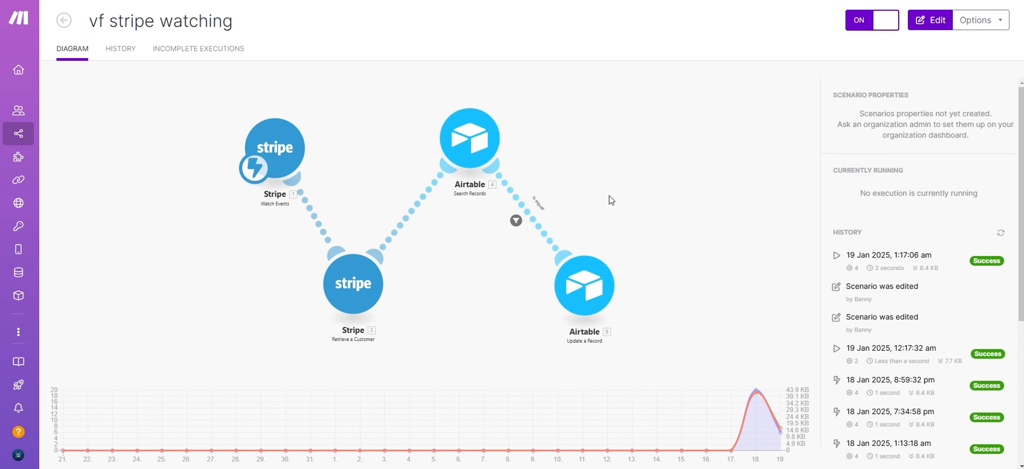
# Open the filter before Update a Record, review the Airtable and Stripe items available for its stripeID condition, and close it without changes.
pyautogui.click(706, 222)
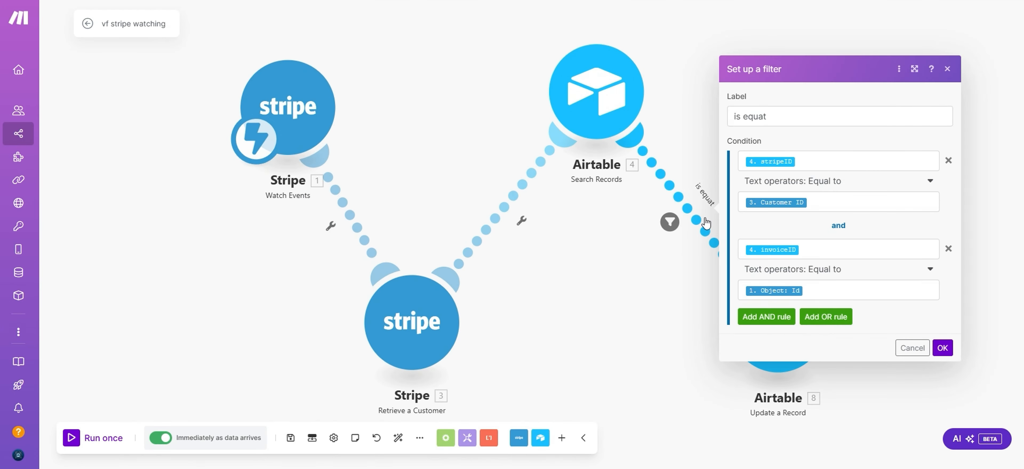
pyautogui.click(810, 162)
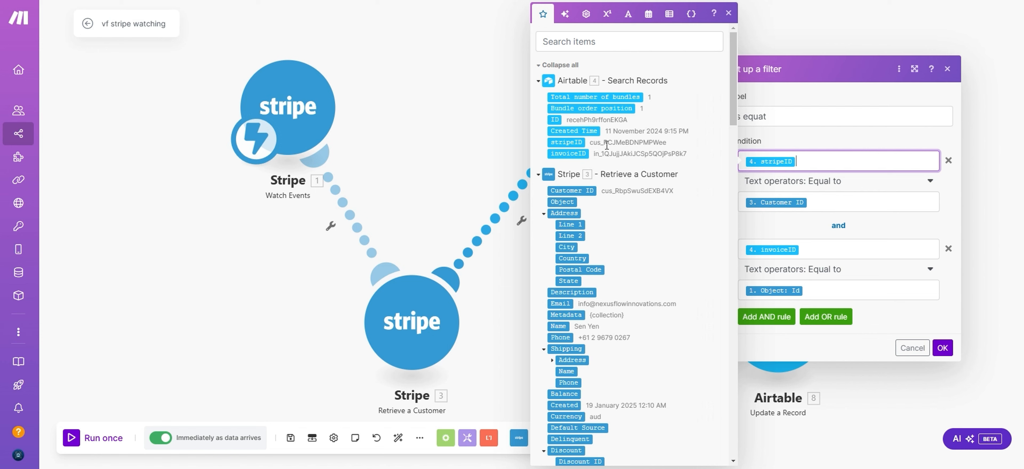
pyautogui.scroll(-2, 648, 166)
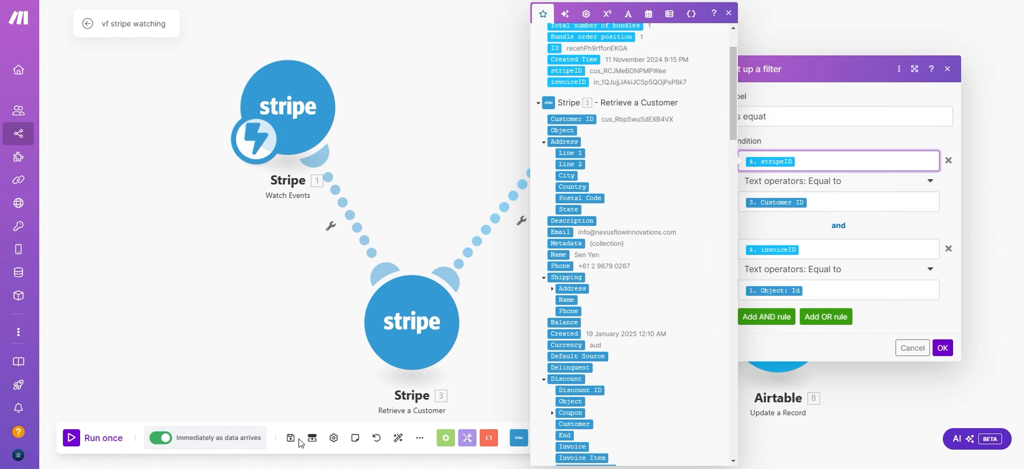
pyautogui.scroll(2, 623, 202)
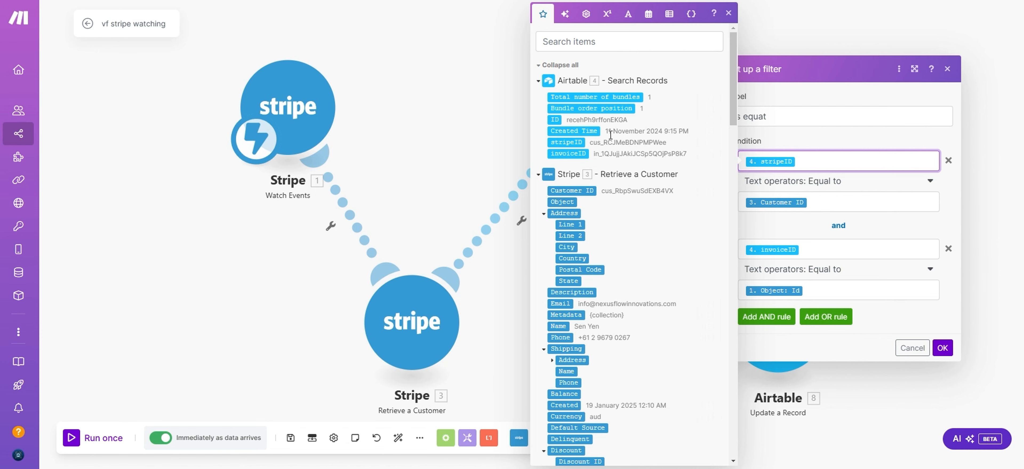
pyautogui.click(467, 142)
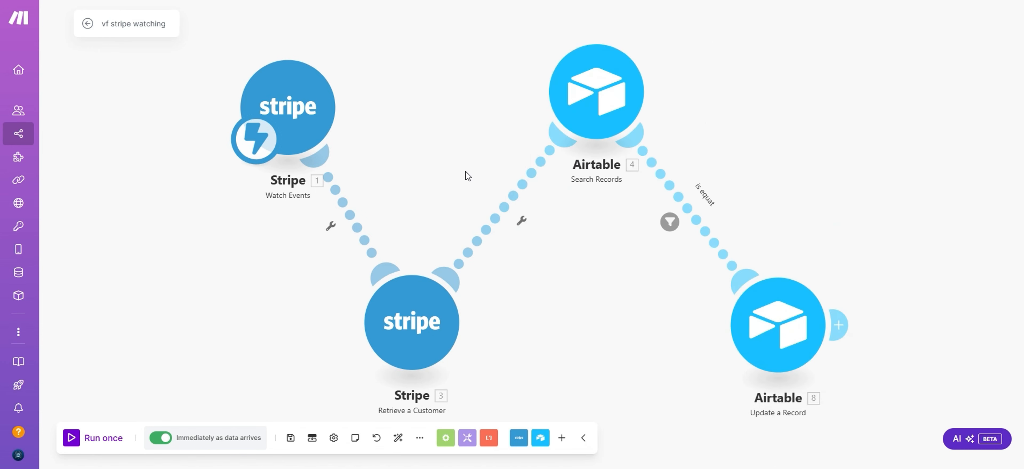
# Save the vf stripe watching scenario and run it once to wait for a Stripe event.
pyautogui.click(290, 438)
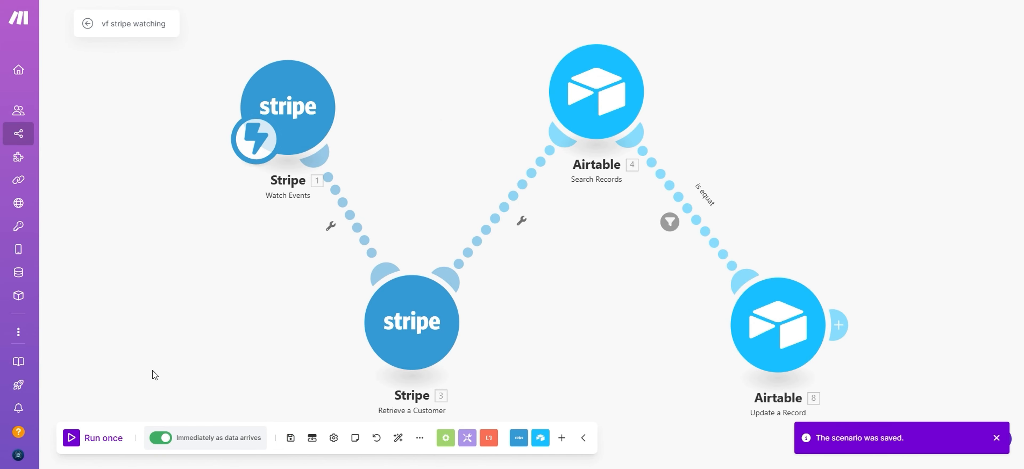
pyautogui.click(69, 438)
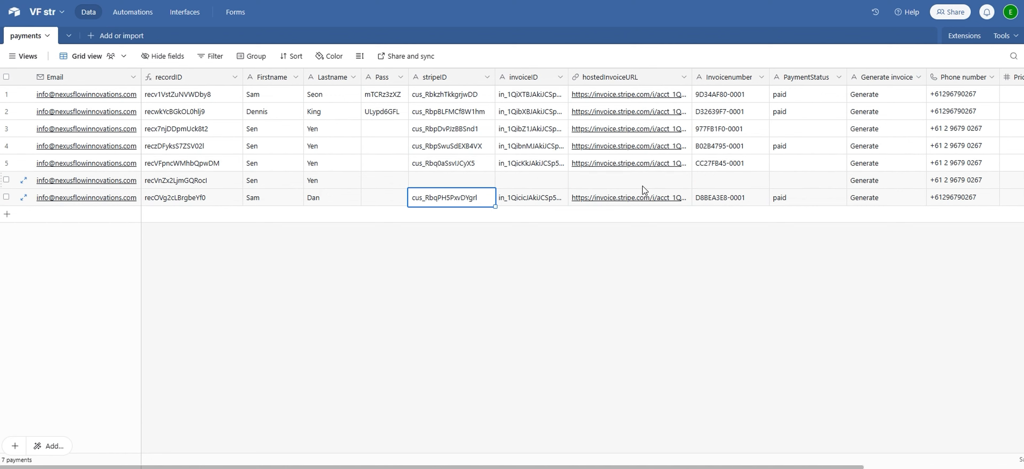
# Open the hosted Stripe invoice of the fifth record in the Airtable payments table, and return to select that record's recordID.
pyautogui.click(607, 166)
pyautogui.click(607, 166)
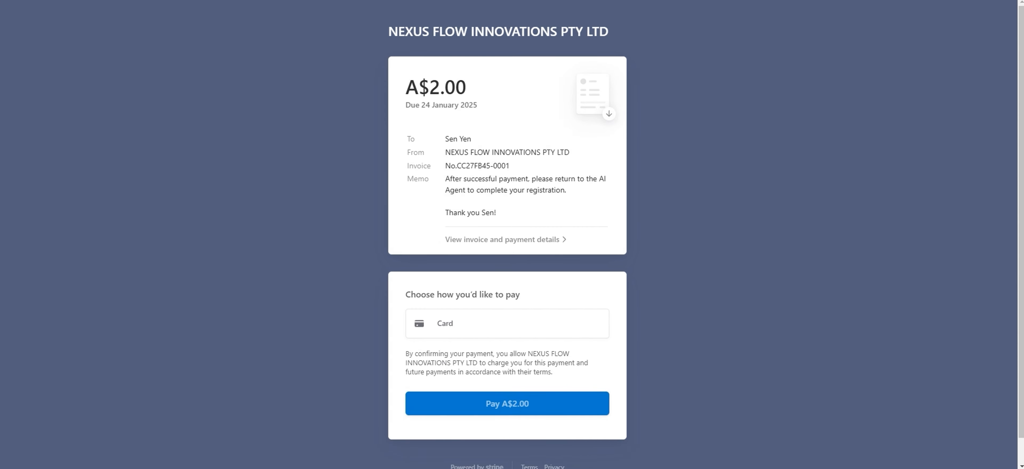
pyautogui.click(159, 0)
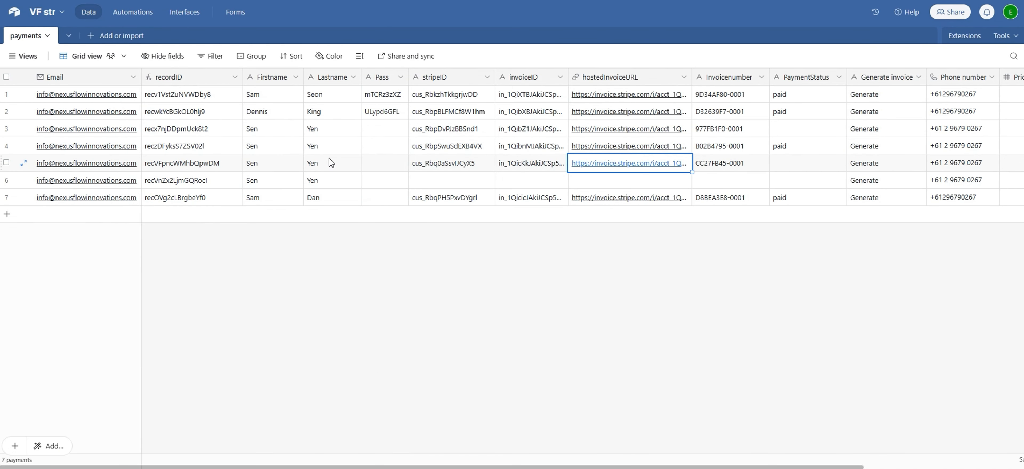
pyautogui.click(202, 166)
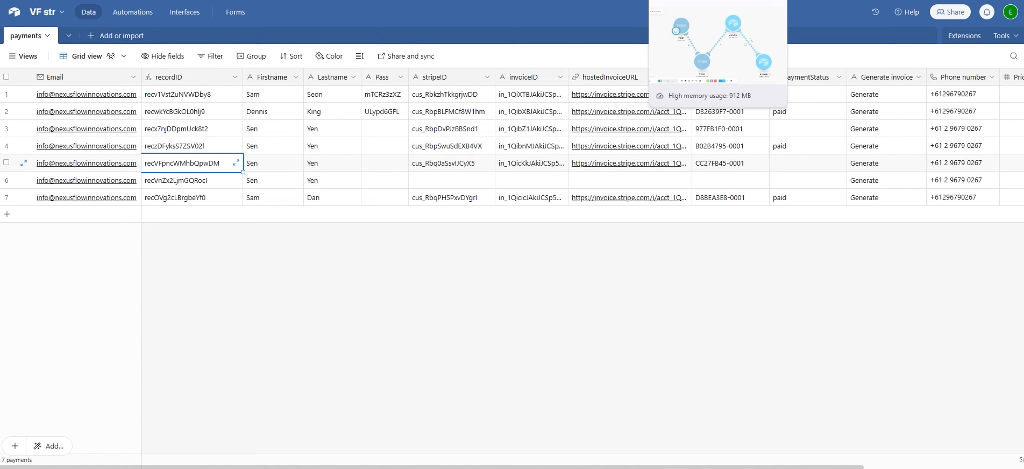
# Switch back to the Make scenario and examine the stripeID returned in the Search Records run output.
pyautogui.click(687, 0)
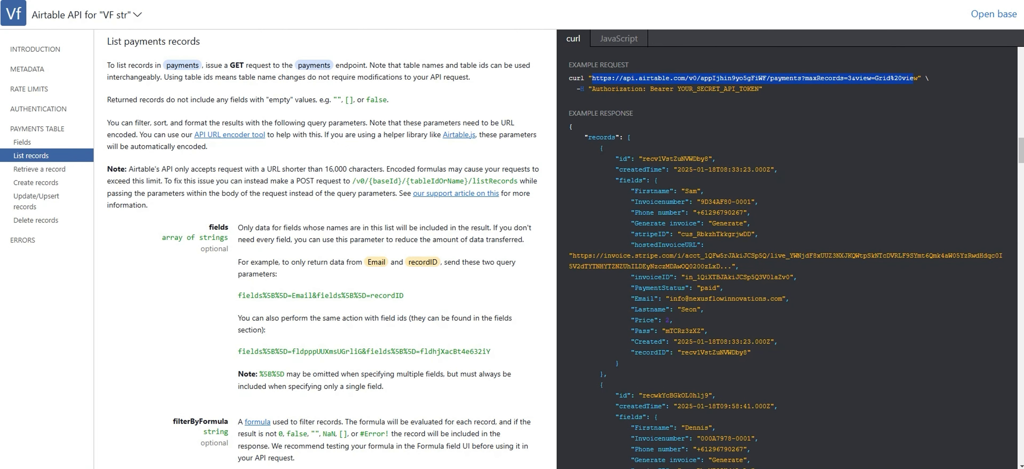
pyautogui.hotkey('alt', 'Tab')
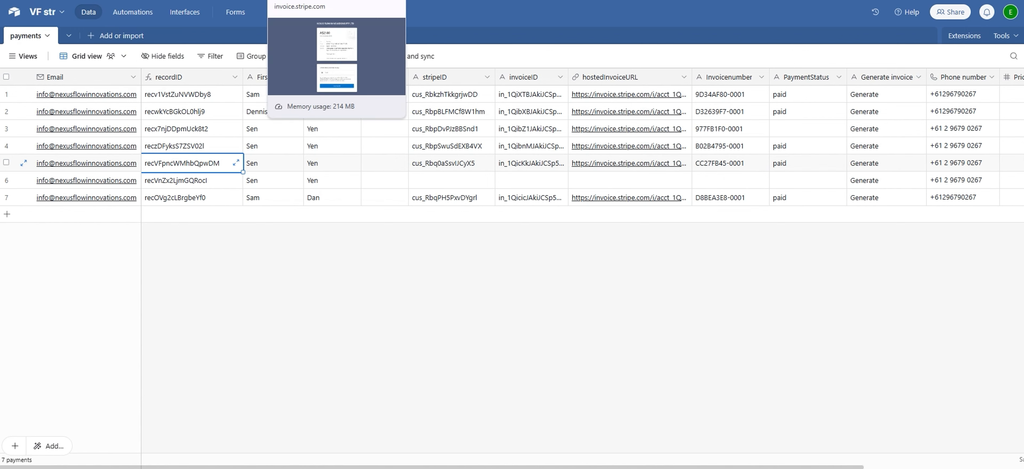
pyautogui.click(702, 0)
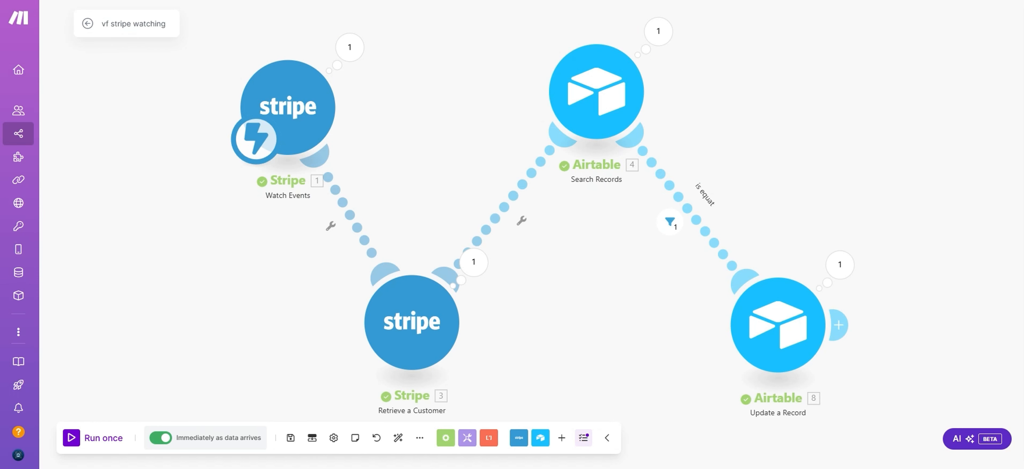
pyautogui.click(659, 31)
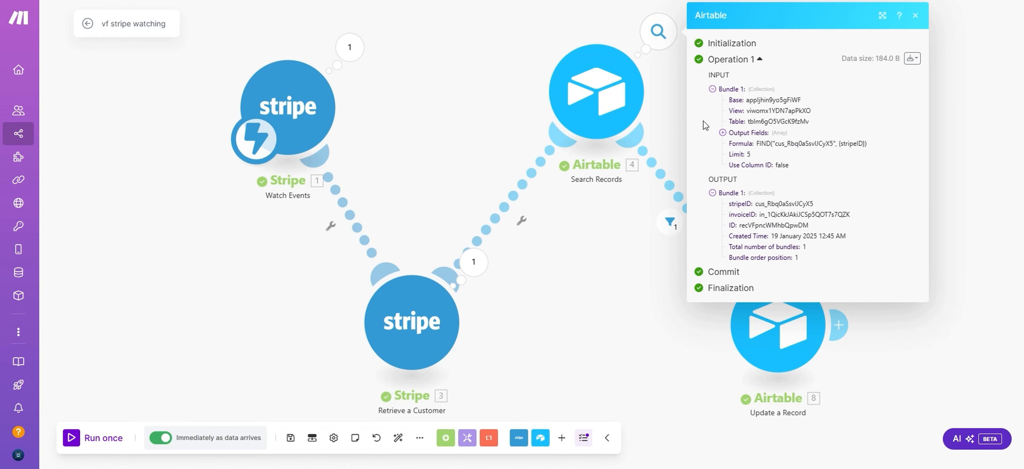
pyautogui.moveTo(757, 205); pyautogui.dragTo(804, 205)
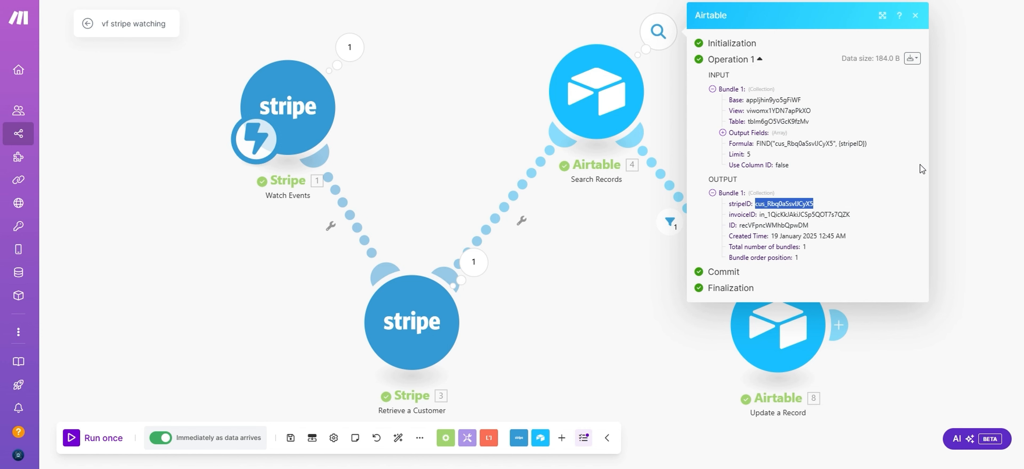
pyautogui.click(965, 145)
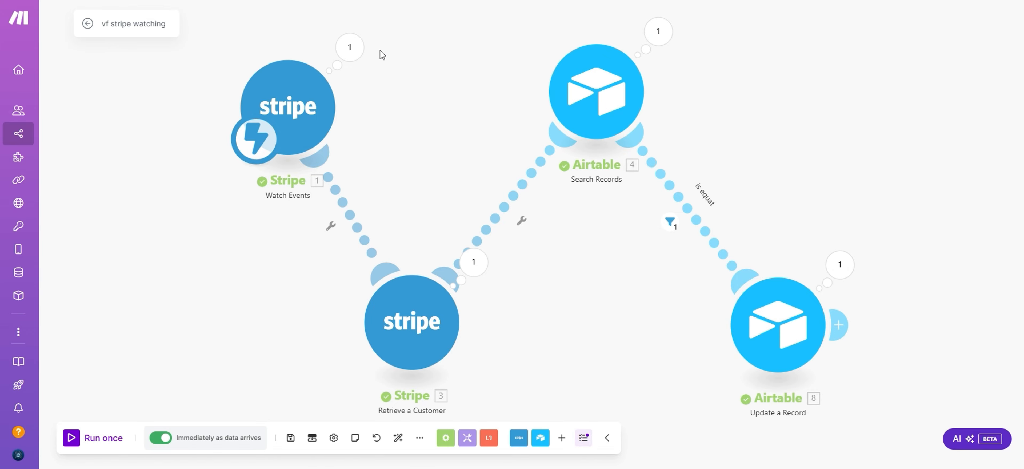
# Examine the Customer ID in the Retrieve a Customer run details, and view the Update a Record module without changing it.
pyautogui.click(473, 263)
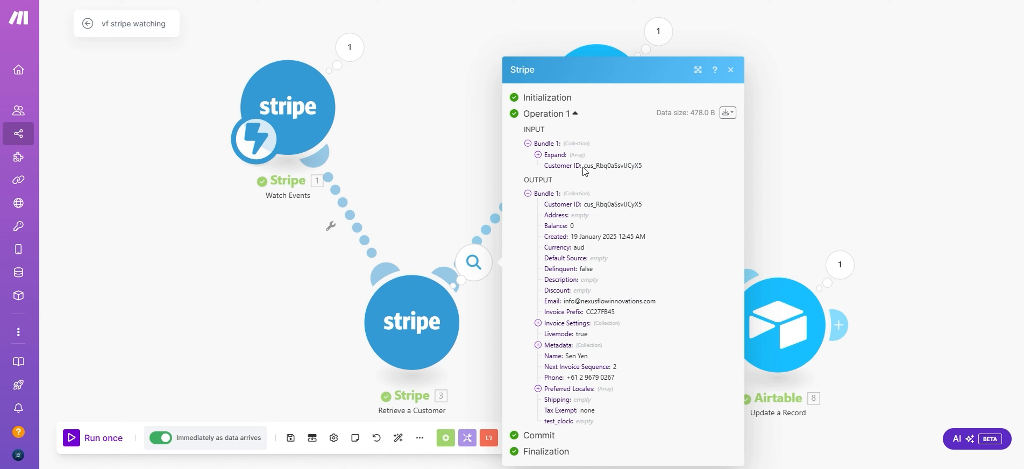
pyautogui.moveTo(584, 166); pyautogui.dragTo(648, 172)
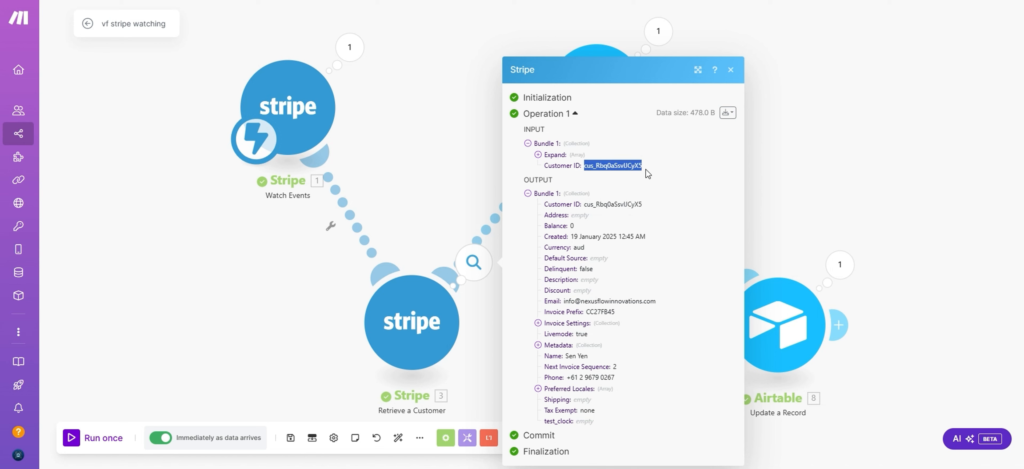
pyautogui.click(820, 241)
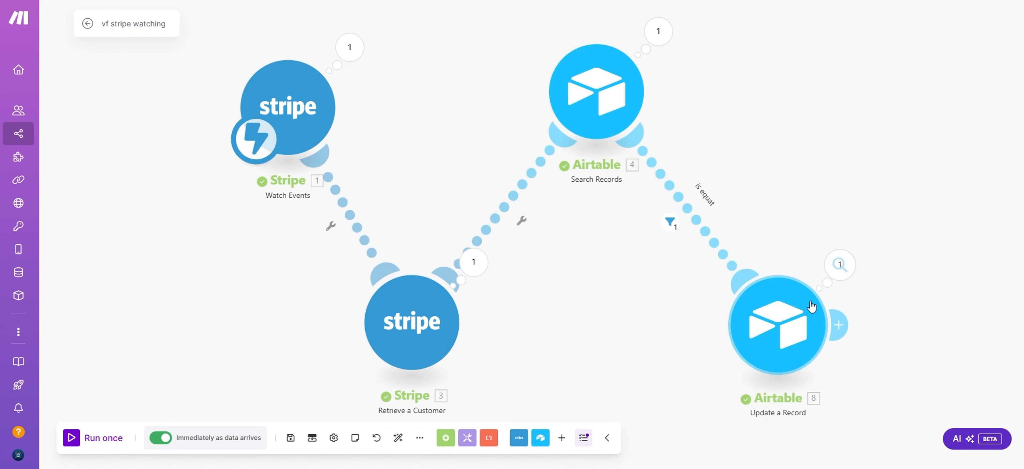
pyautogui.click(807, 312)
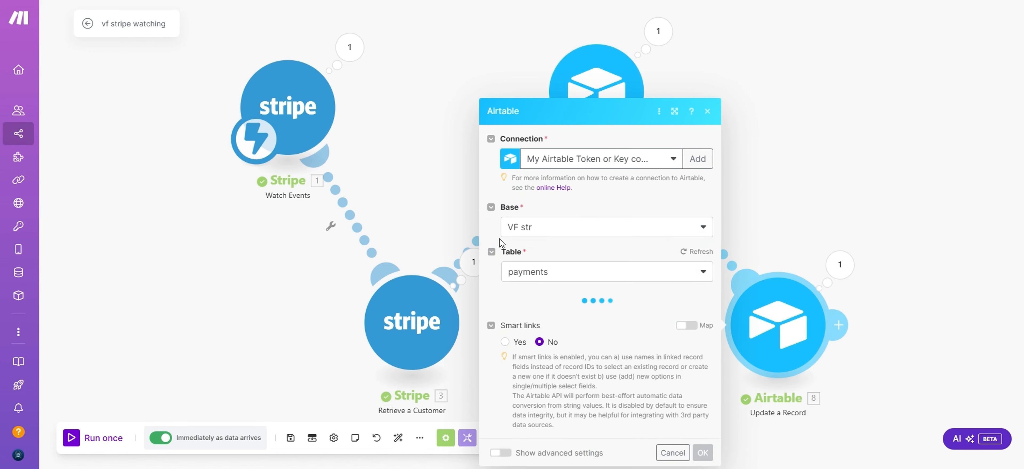
pyautogui.click(418, 174)
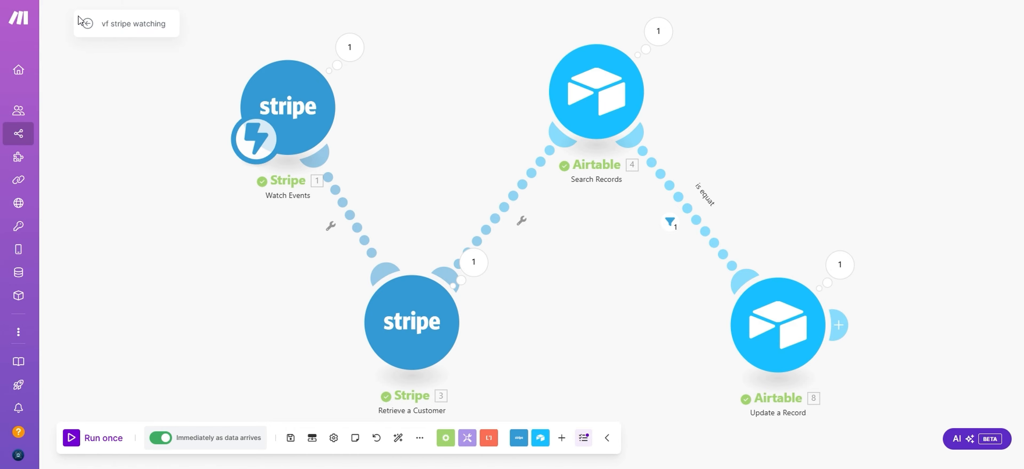
# Save the scenario, exit to the voiceflow folder and reopen vf stripe watching in the editor.
pyautogui.click(291, 437)
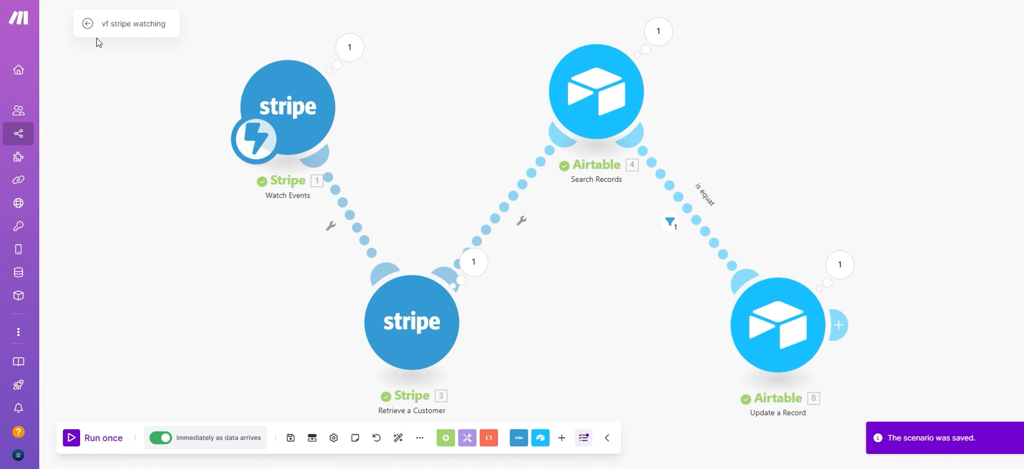
pyautogui.click(88, 24)
pyautogui.click(63, 21)
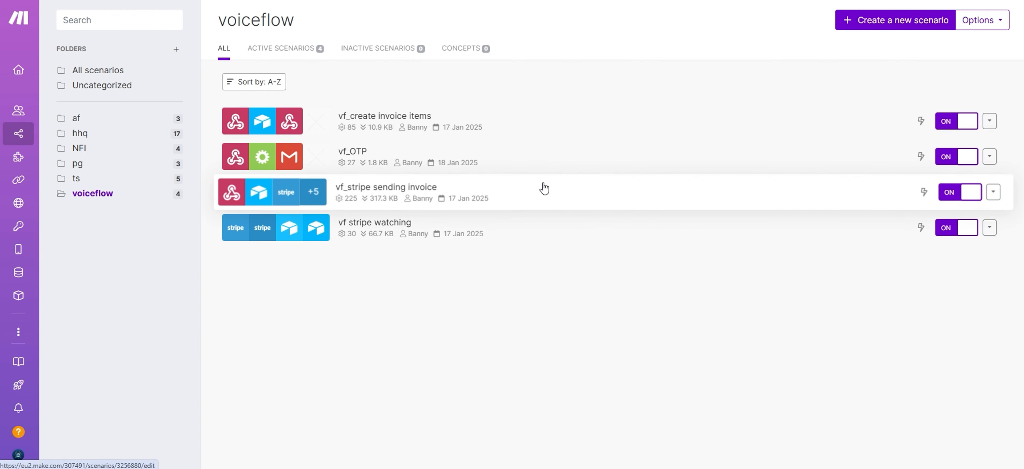
pyautogui.click(561, 220)
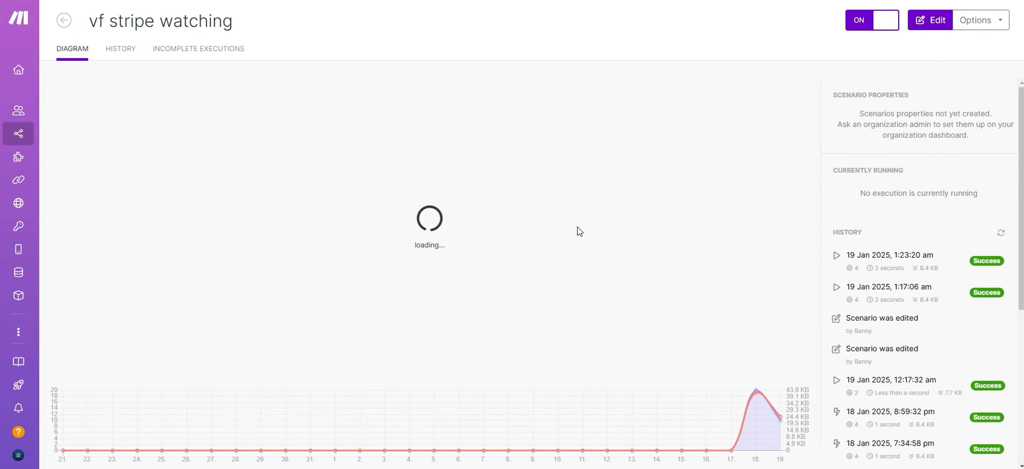
pyautogui.click(617, 177)
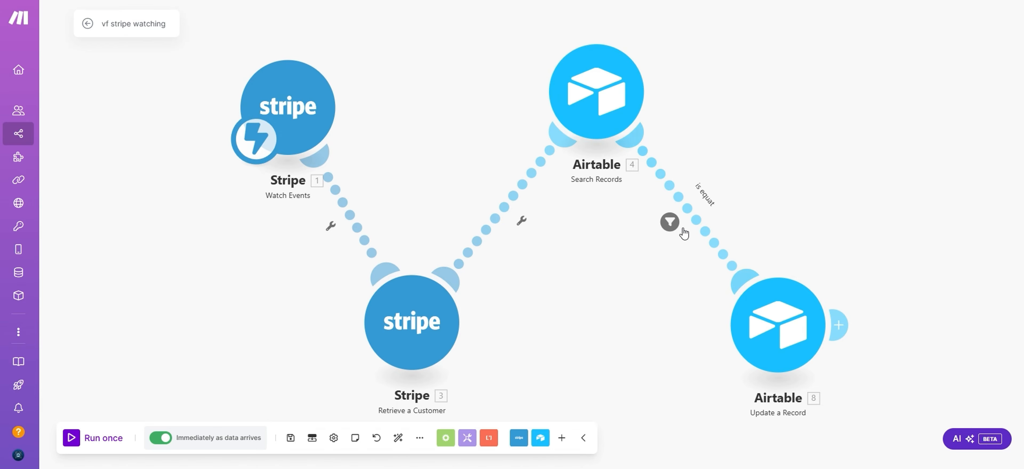
# Compare the filter's invoiceID condition with the Airtable payments table, widening the invoiceID column there, and close the filter without changes.
pyautogui.click(671, 224)
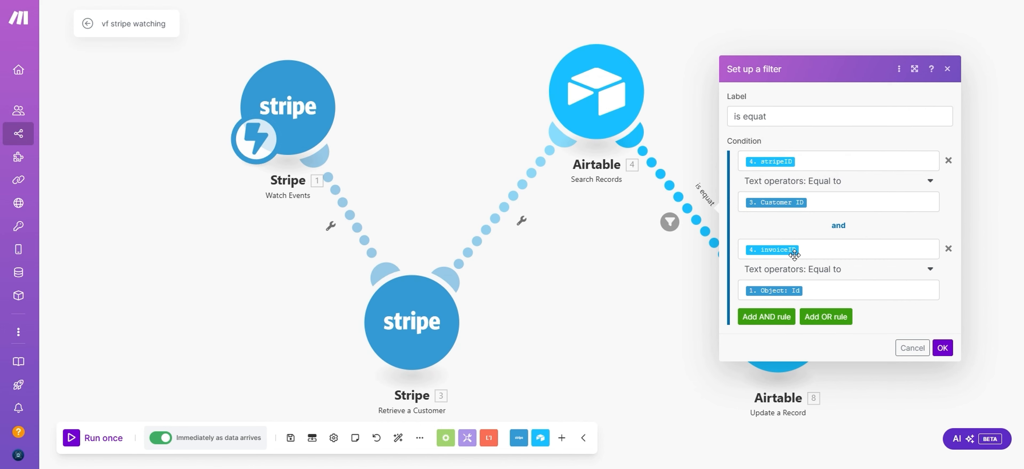
pyautogui.click(810, 286)
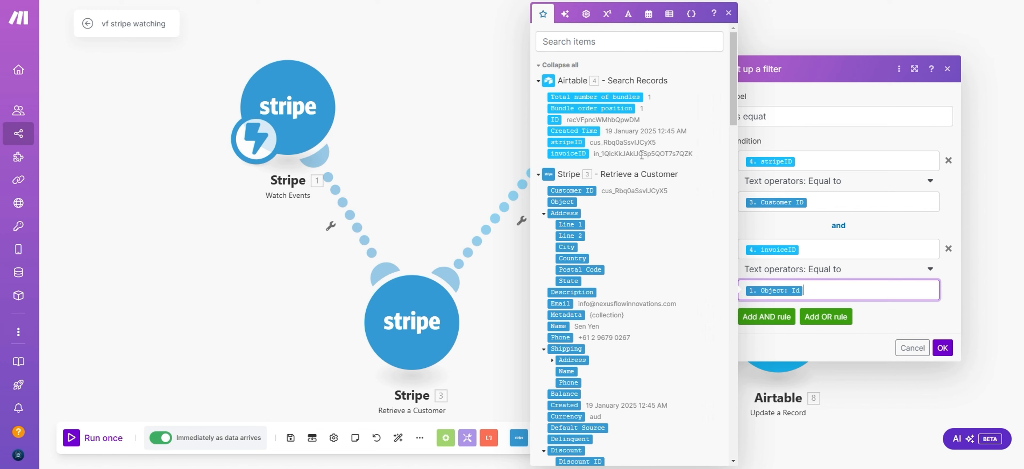
pyautogui.click(286, 1)
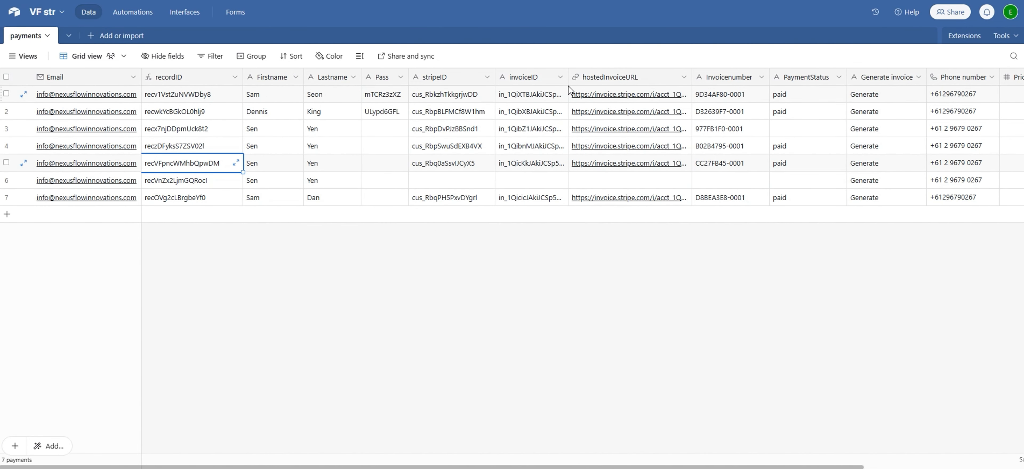
pyautogui.moveTo(568, 77); pyautogui.dragTo(600, 77)
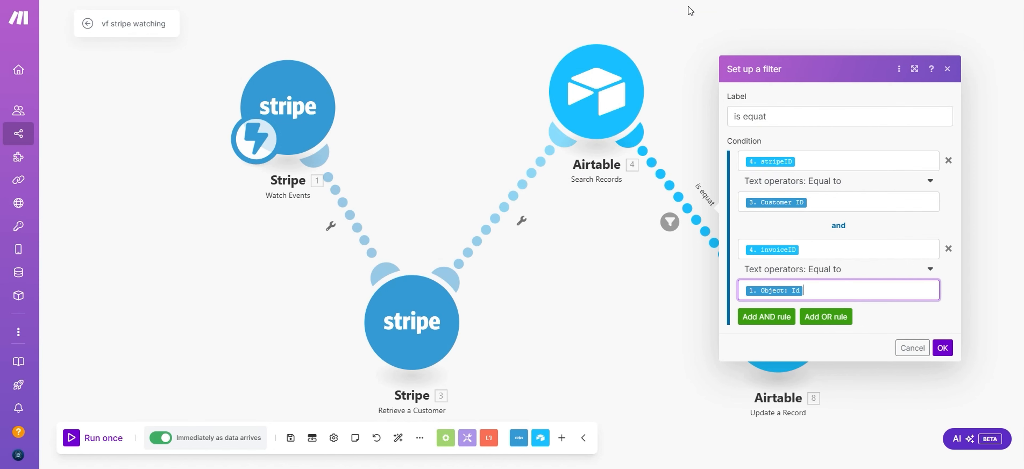
pyautogui.click(657, 284)
# Examine the PaymentStatus mapping in the Update a Record module and expand the raw webhook data among the Watch Events items.
pyautogui.click(753, 305)
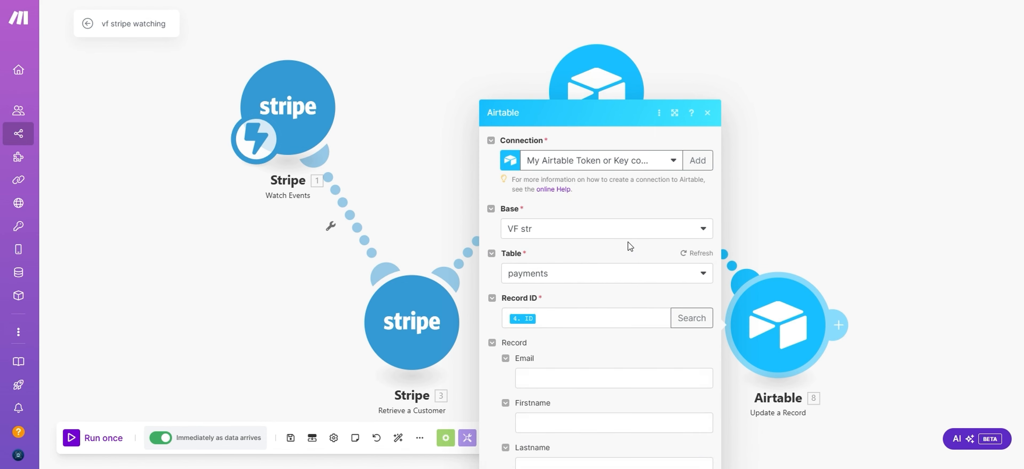
pyautogui.scroll(-10, 628, 242)
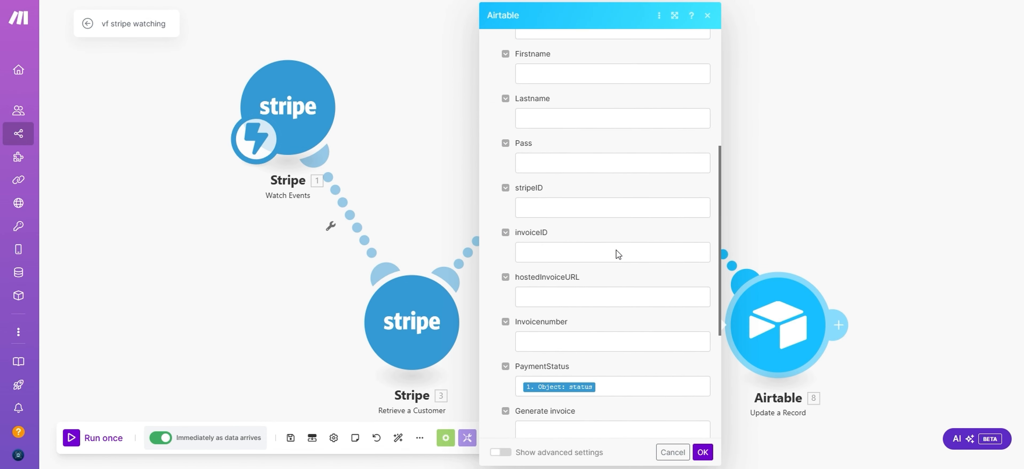
pyautogui.scroll(3, 611, 252)
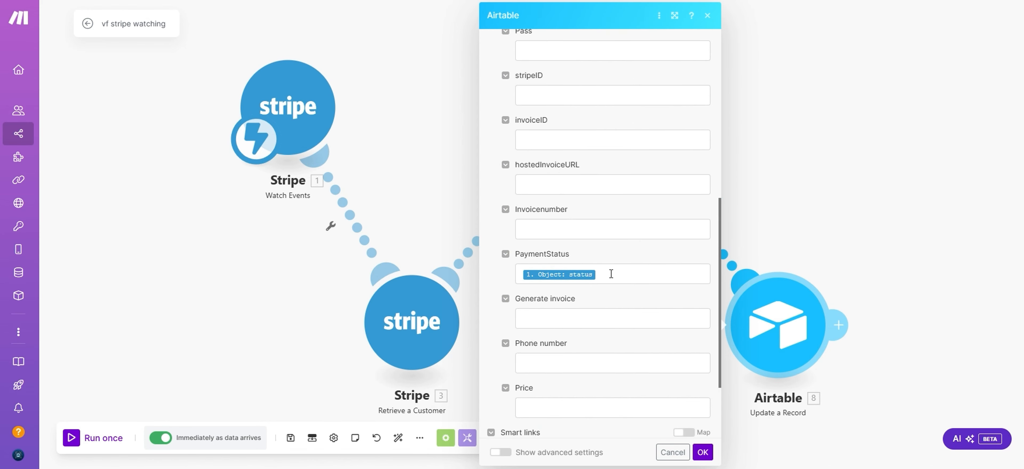
pyautogui.click(616, 283)
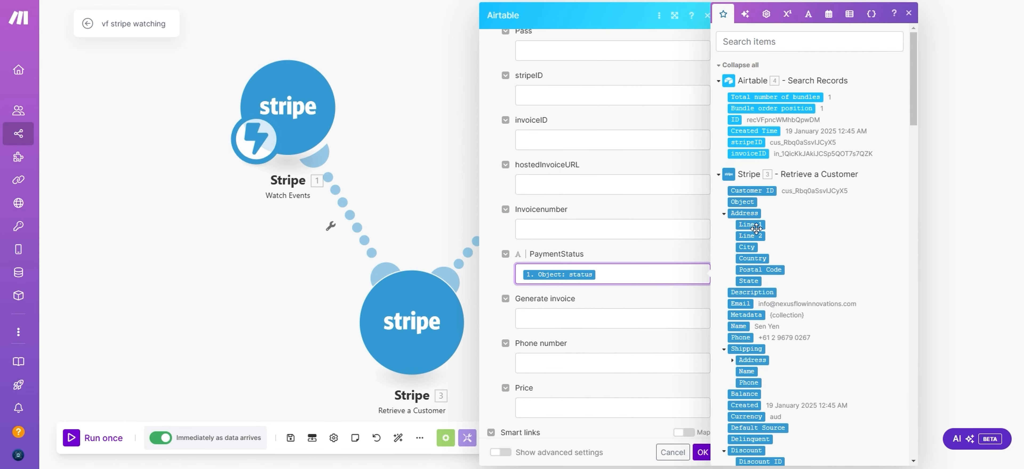
pyautogui.scroll(-10, 757, 229)
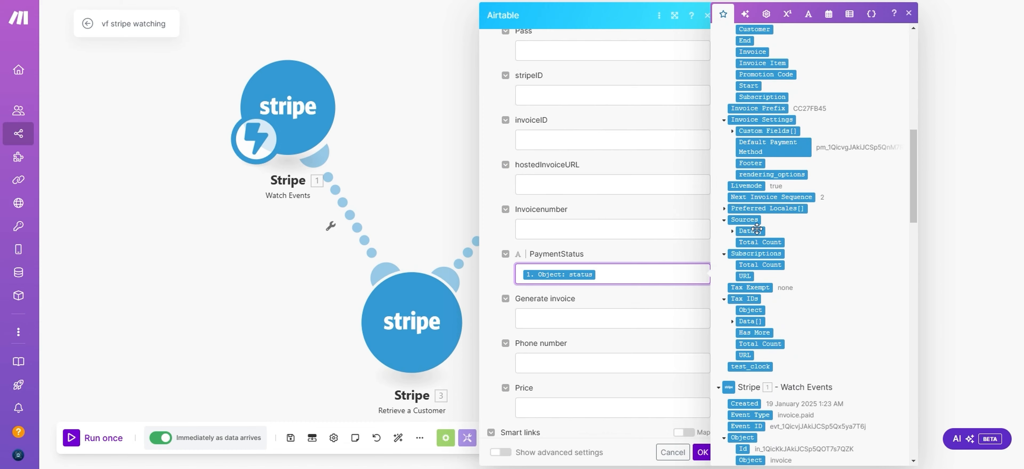
pyautogui.scroll(-7, 757, 229)
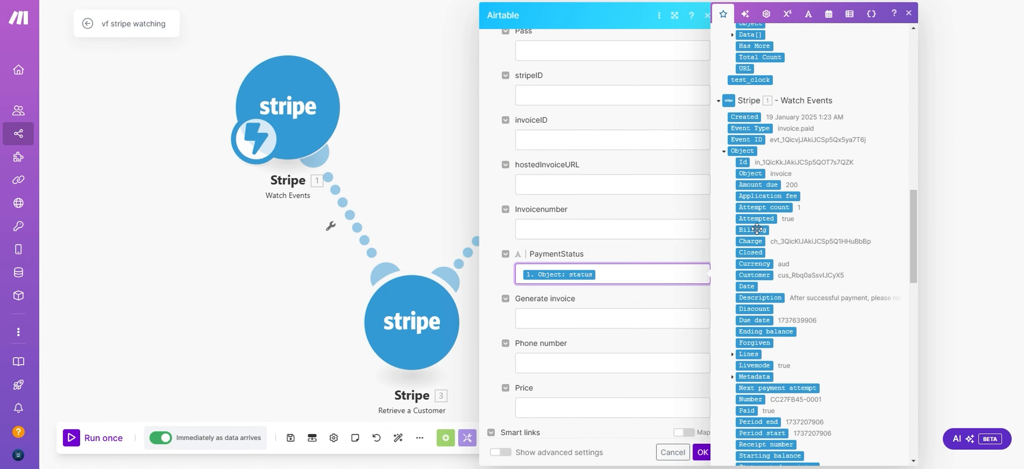
pyautogui.scroll(-15, 757, 229)
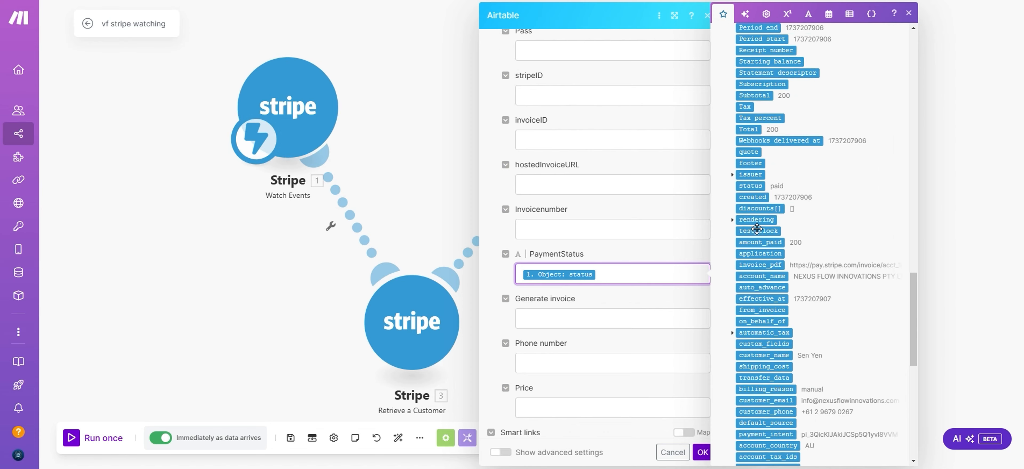
pyautogui.scroll(-4, 756, 229)
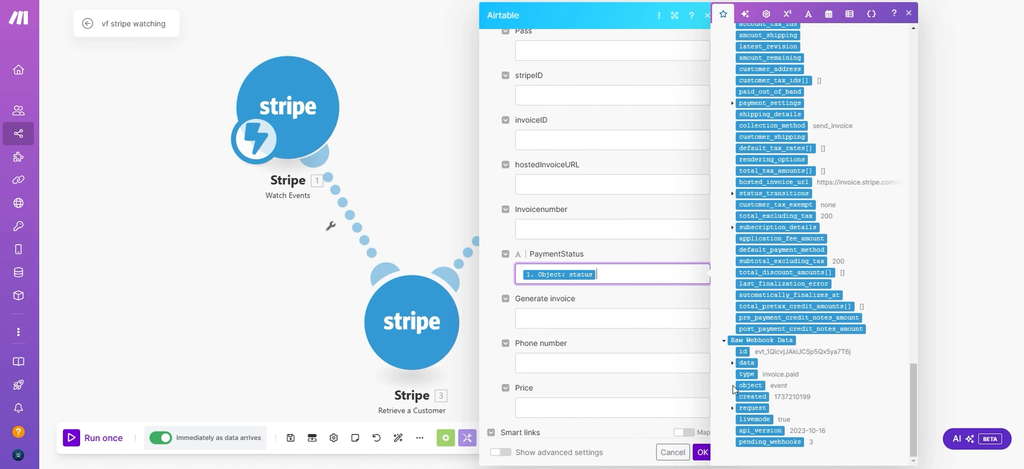
pyautogui.click(732, 363)
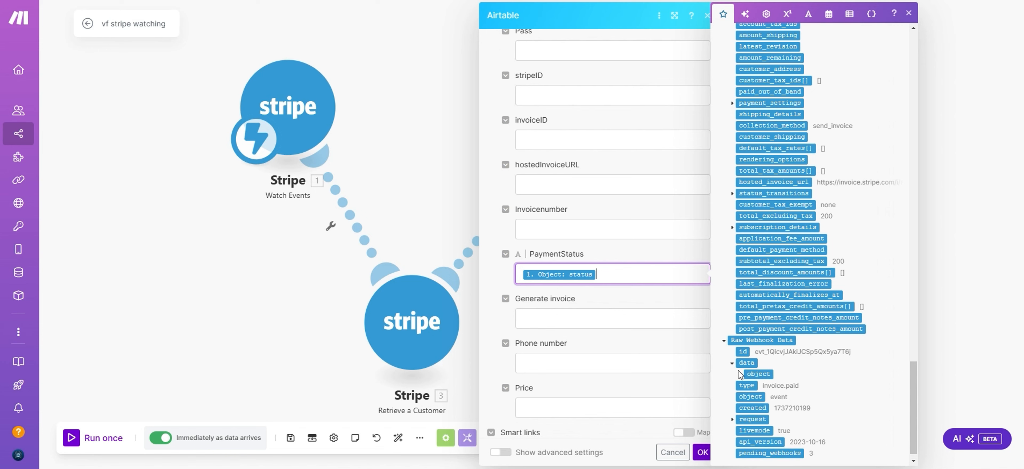
pyautogui.click(741, 374)
pyautogui.scroll(-6, 745, 342)
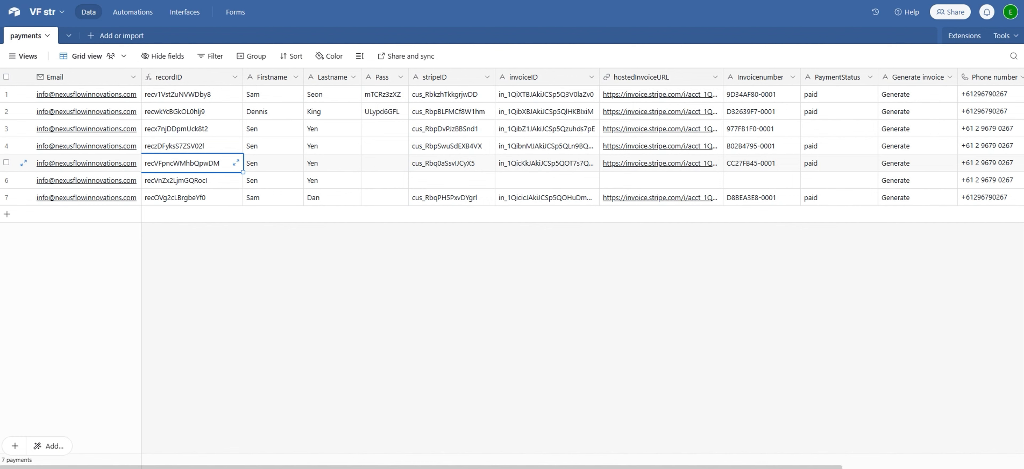
# Compare the PaymentStatus cell in the Airtable payments table with the Record ID mapping in Make, and close the Update a Record module.
pyautogui.click(815, 169)
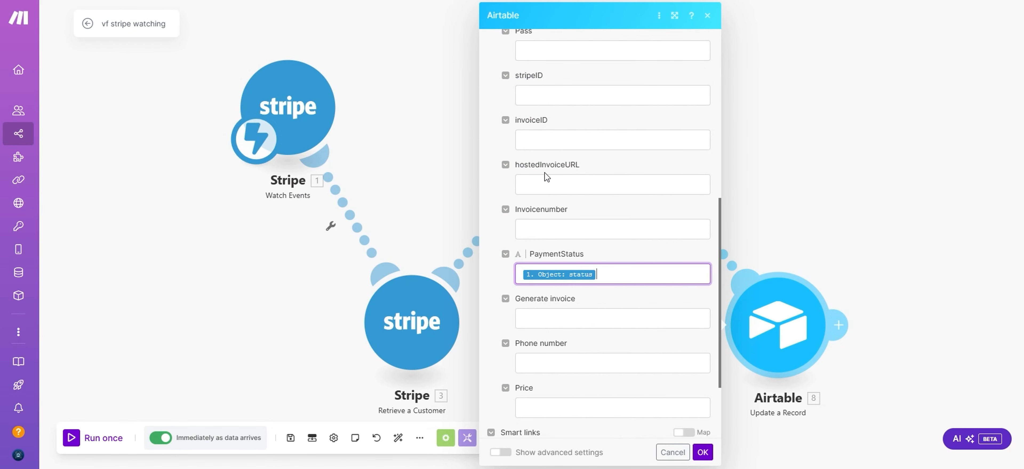
pyautogui.scroll(10, 545, 172)
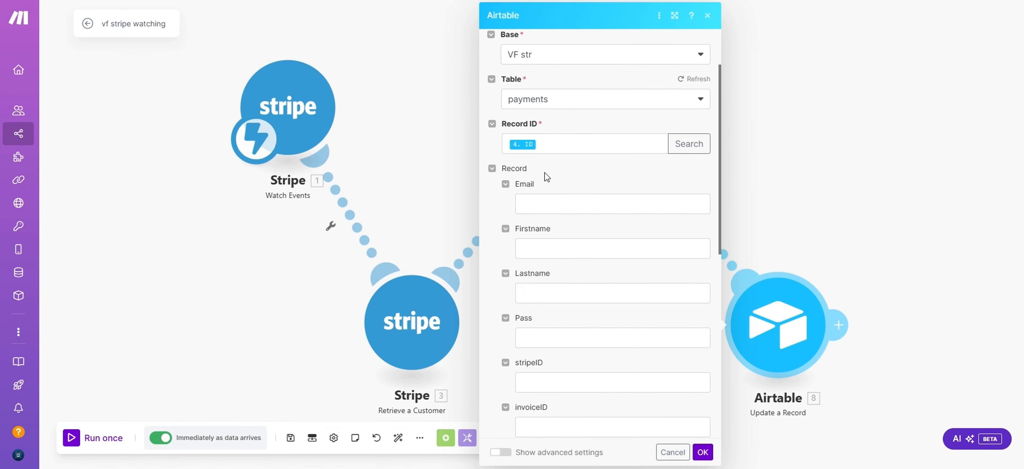
pyautogui.click(549, 221)
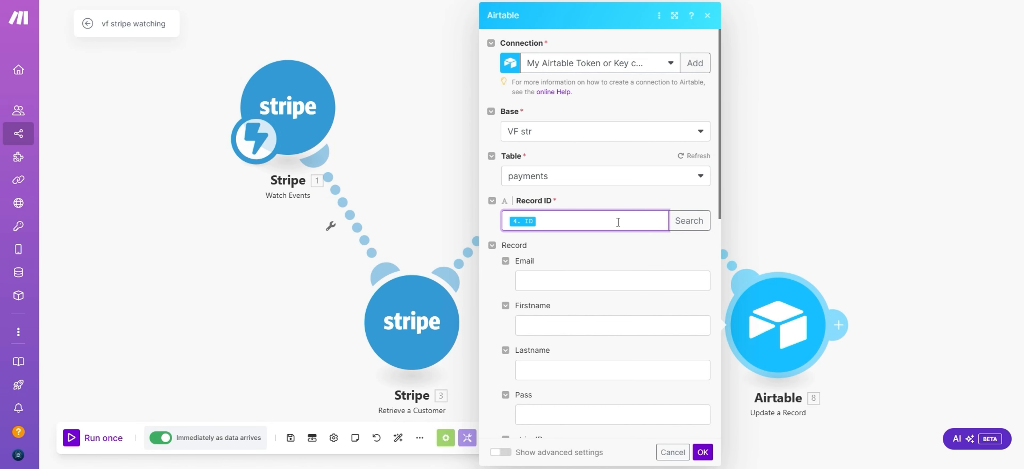
pyautogui.click(617, 223)
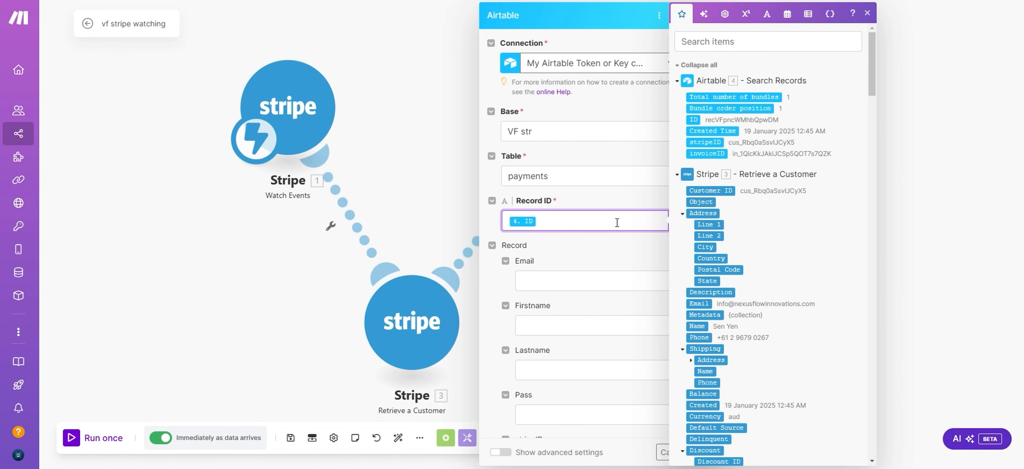
pyautogui.click(444, 153)
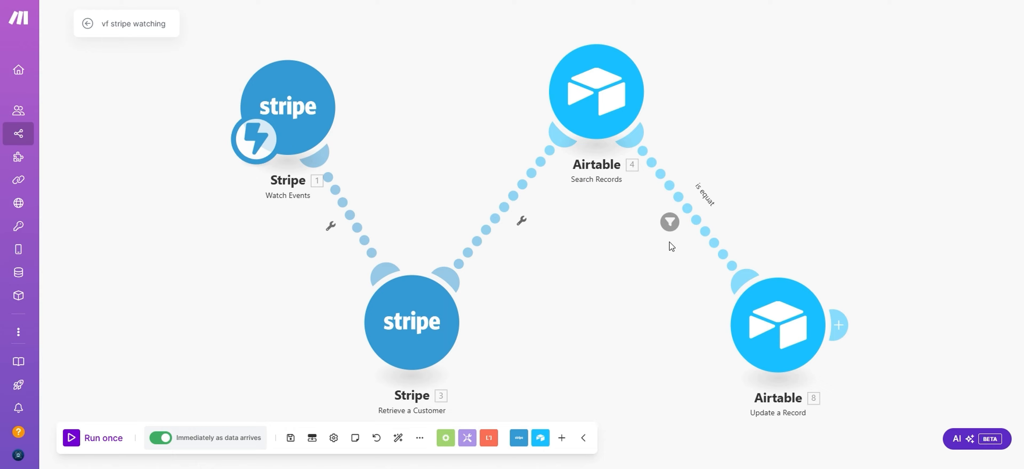
# Exit the vf stripe watching scenario to the voiceflow folder and switch to the Voiceflow workflow.
pyautogui.click(85, 25)
pyautogui.click(63, 26)
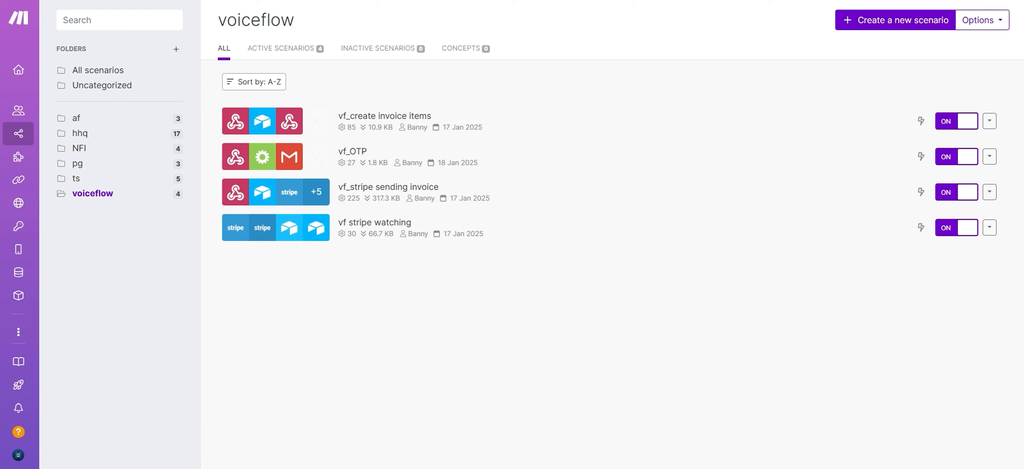
pyautogui.click(56, 0)
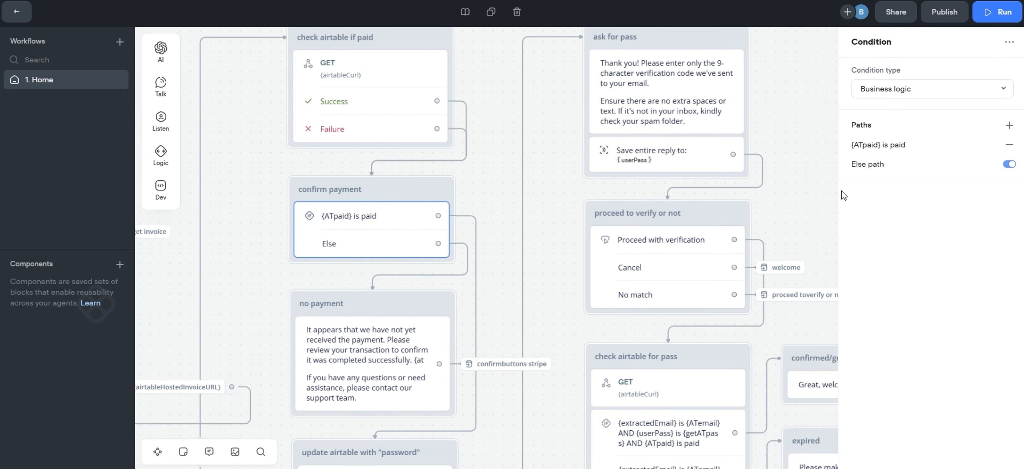
# Examine the verification blocks and the path from the confirm payment condition to the update airtable with "password" block.
pyautogui.moveTo(802, 201); pyautogui.dragTo(539, 112)
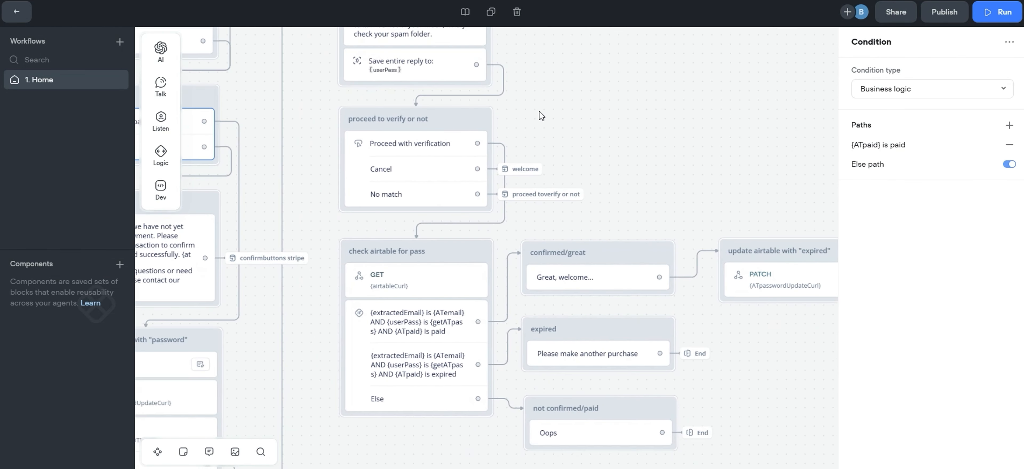
pyautogui.scroll(-1, 539, 112)
pyautogui.scroll(1, 536, 184)
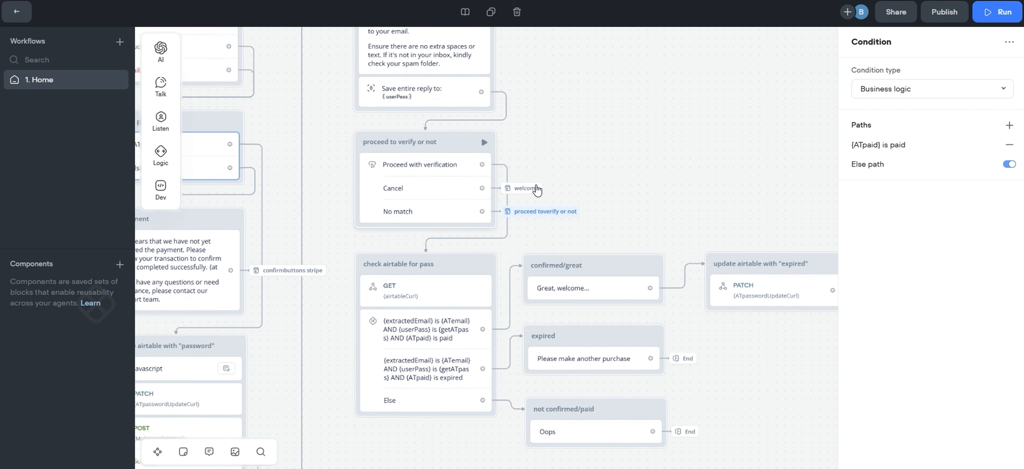
pyautogui.scroll(1, 537, 187)
pyautogui.moveTo(323, 267); pyautogui.dragTo(440, 127)
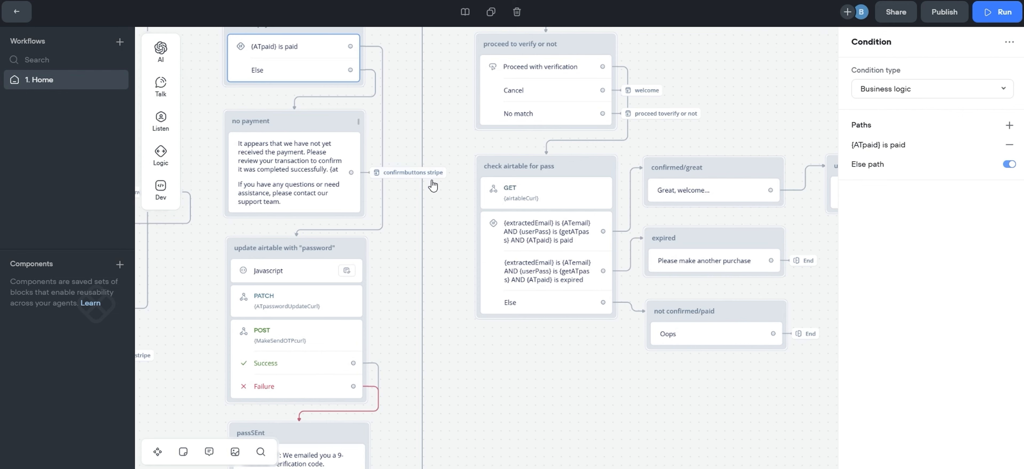
pyautogui.scroll(2, 444, 256)
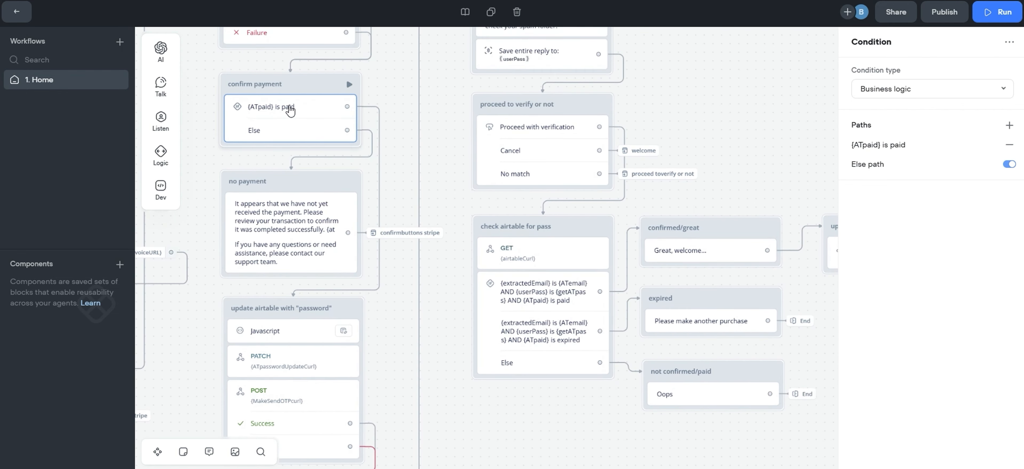
pyautogui.scroll(1, 316, 114)
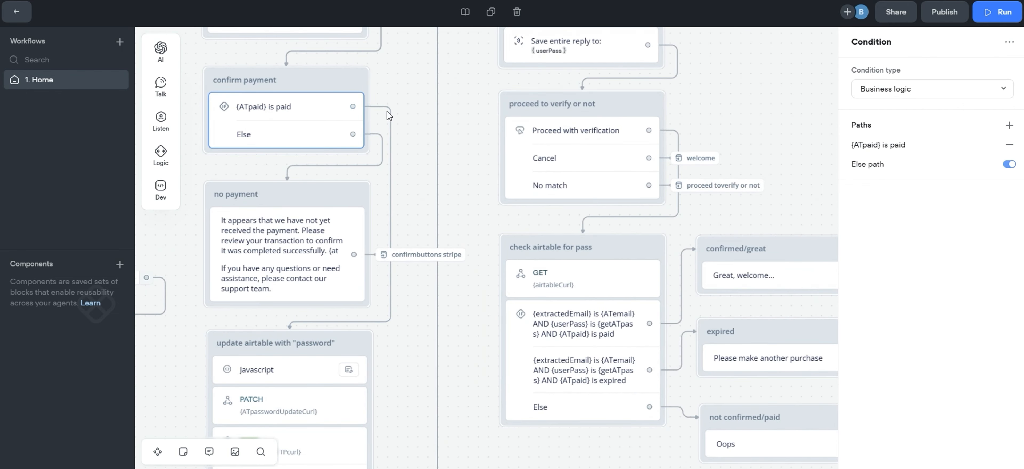
pyautogui.scroll(-2, 391, 283)
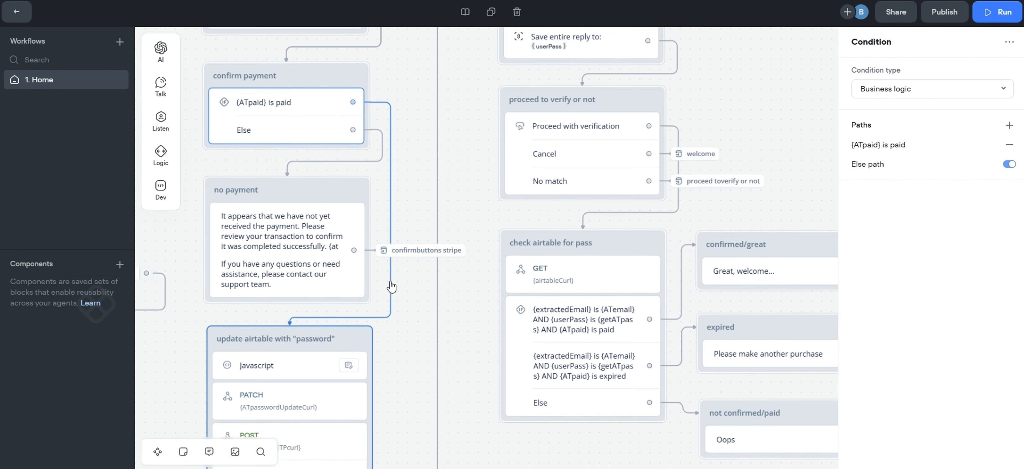
pyautogui.scroll(-5, 285, 301)
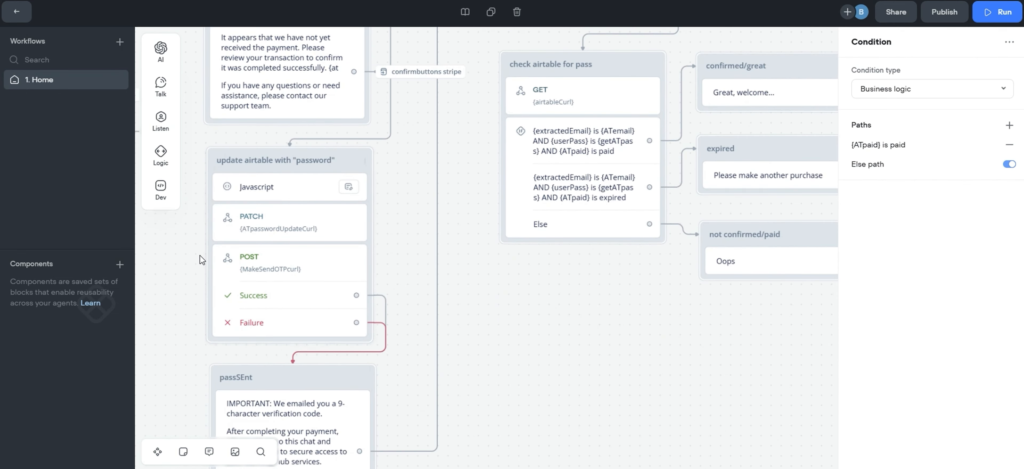
pyautogui.scroll(-2, 186, 265)
pyautogui.hscroll(-3, 185, 265)
# Examine the expanded Javascript code in the update airtable with "password" block against the Airtable Pass column, and close the code.
pyautogui.click(326, 133)
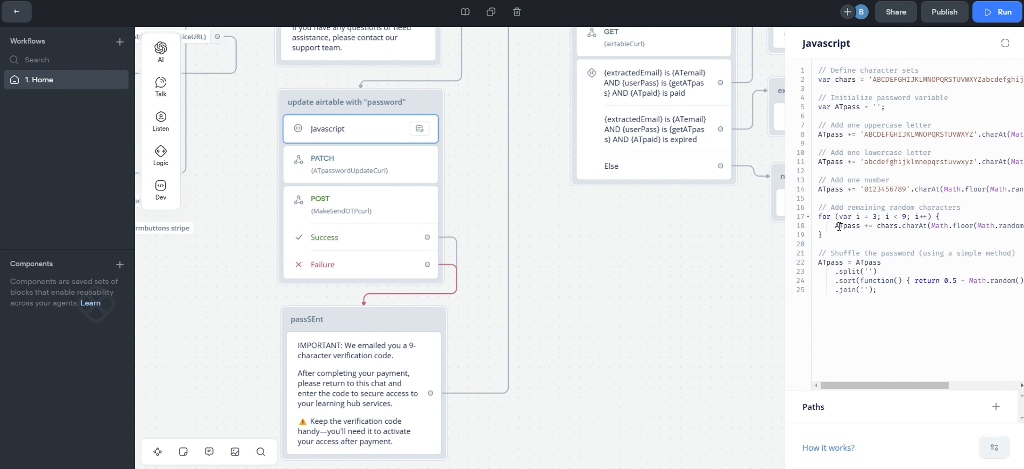
pyautogui.click(1002, 46)
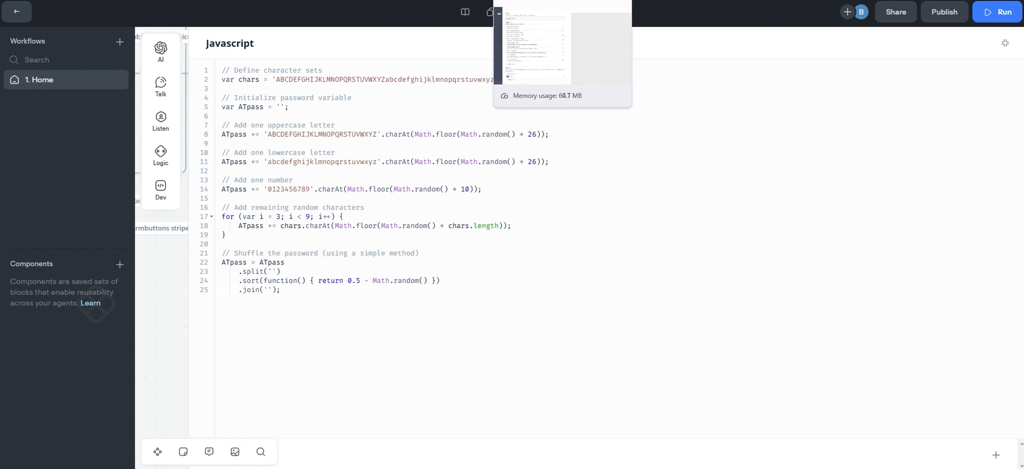
pyautogui.click(517, 0)
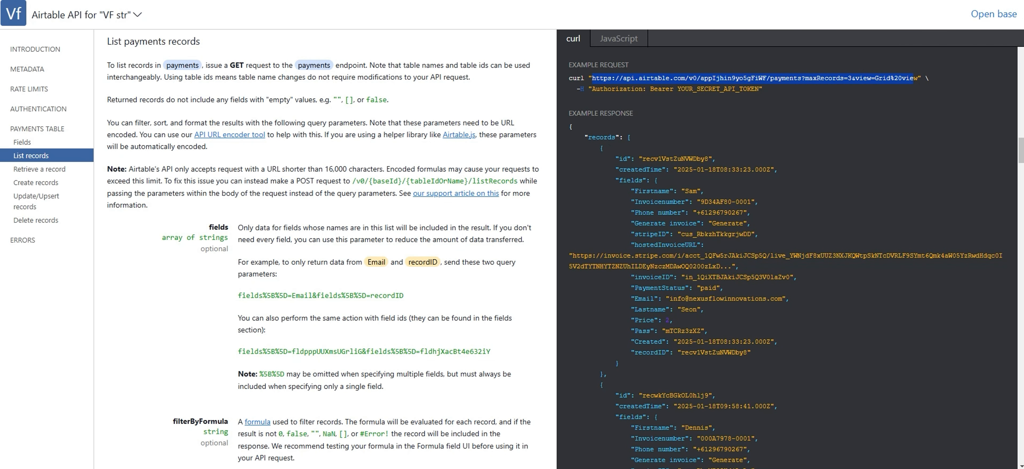
pyautogui.click(231, 0)
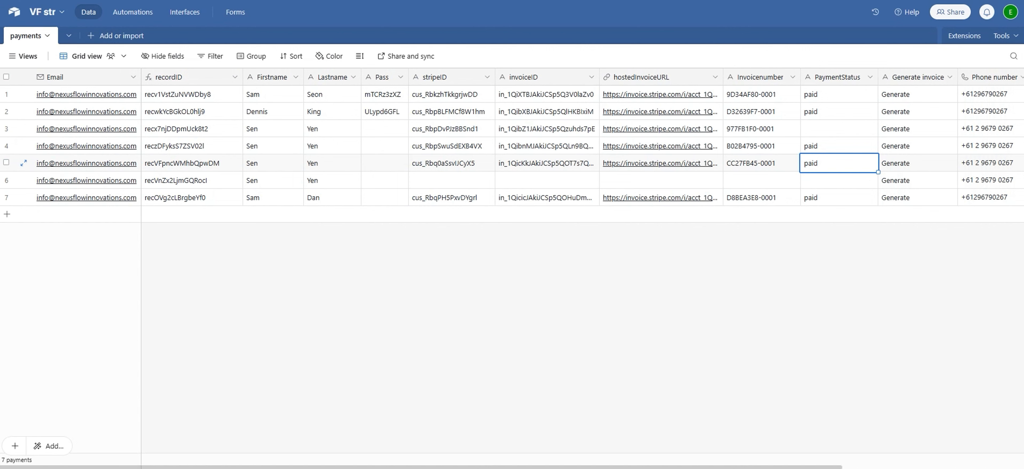
pyautogui.click(380, 93)
pyautogui.click(378, 111)
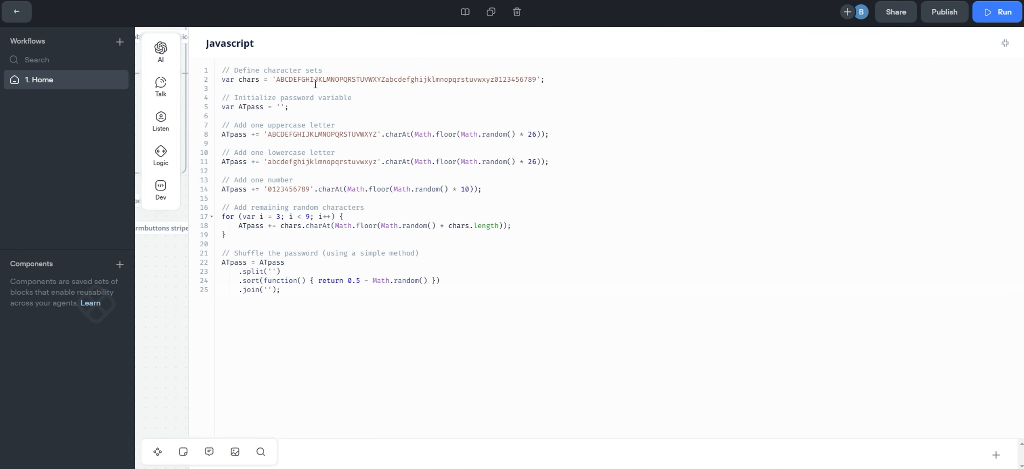
pyautogui.click(310, 134)
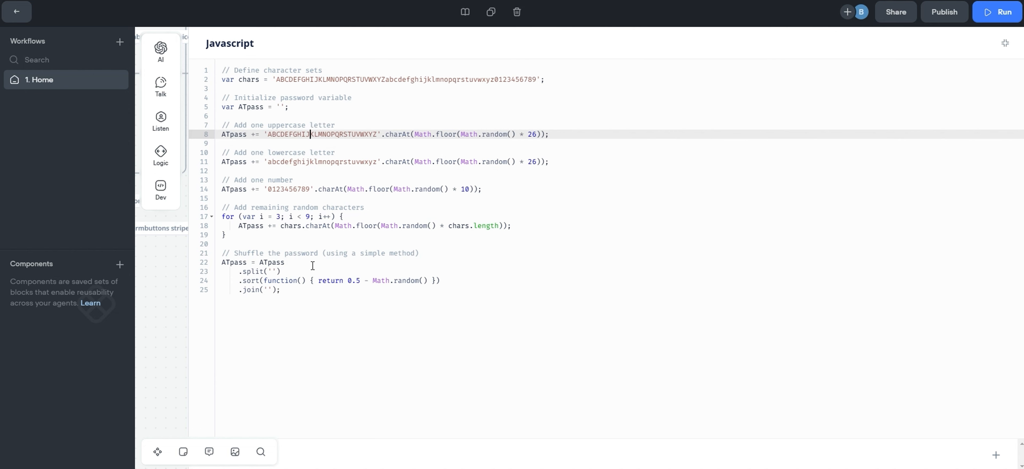
pyautogui.click(166, 291)
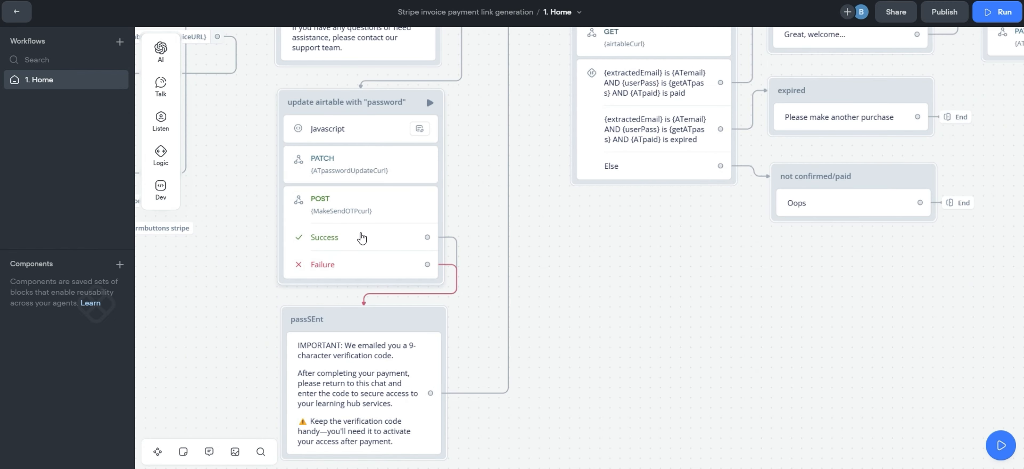
# View the PATCH step's request settings, and highlight the PATCH request URL in the Airtable API documentation's Update/Upsert records section.
pyautogui.click(363, 175)
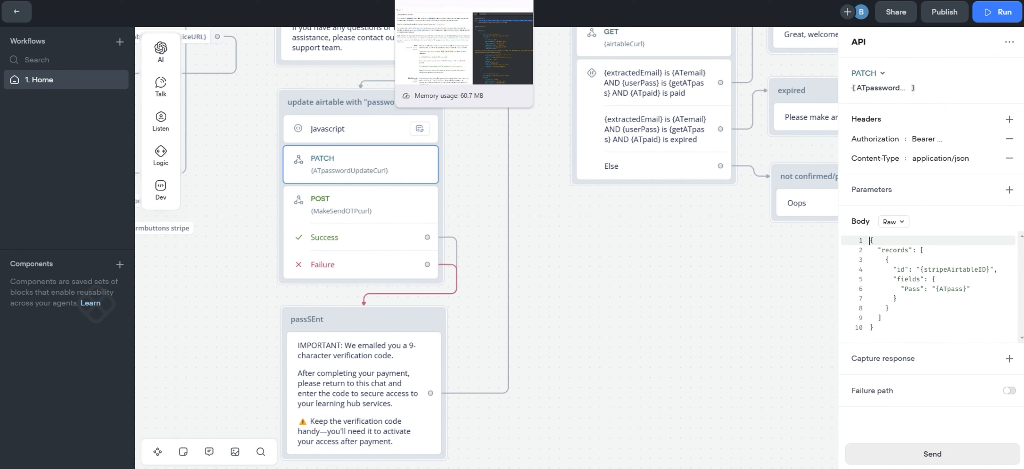
pyautogui.click(464, 0)
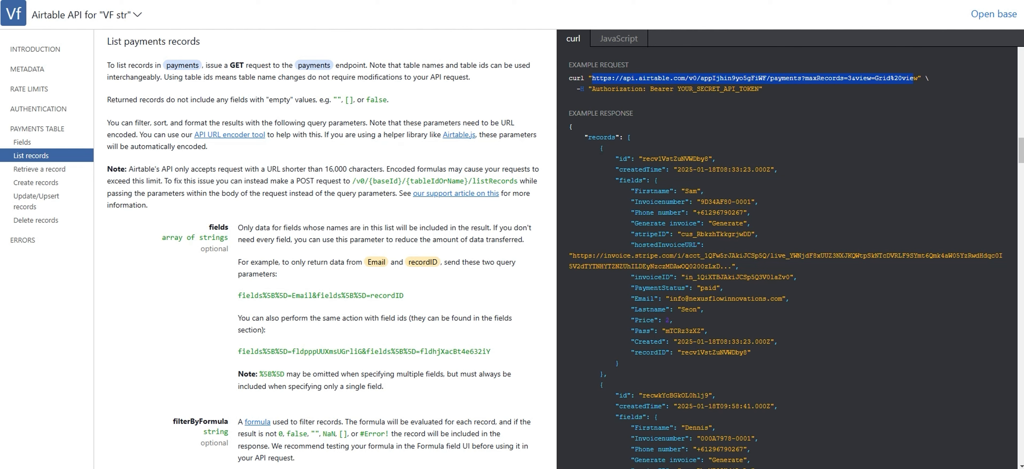
pyautogui.click(47, 184)
pyautogui.click(44, 201)
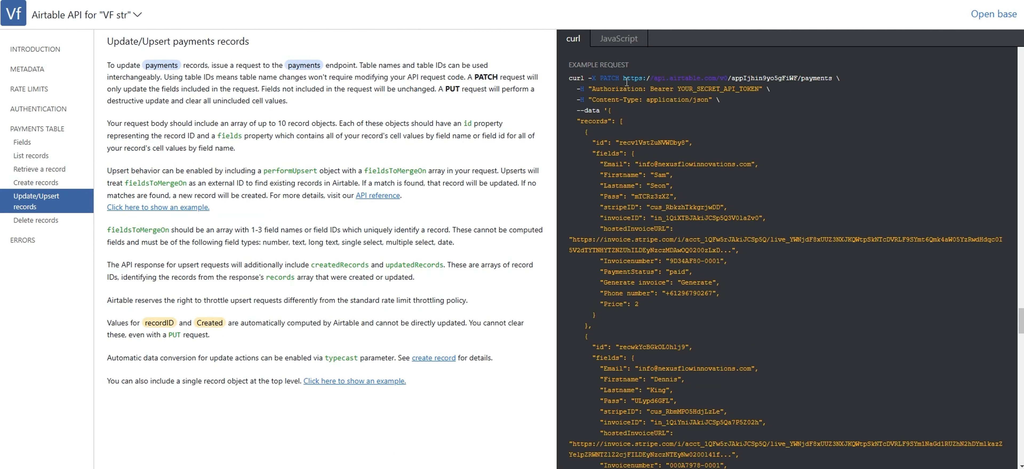
pyautogui.moveTo(622, 78); pyautogui.dragTo(832, 78)
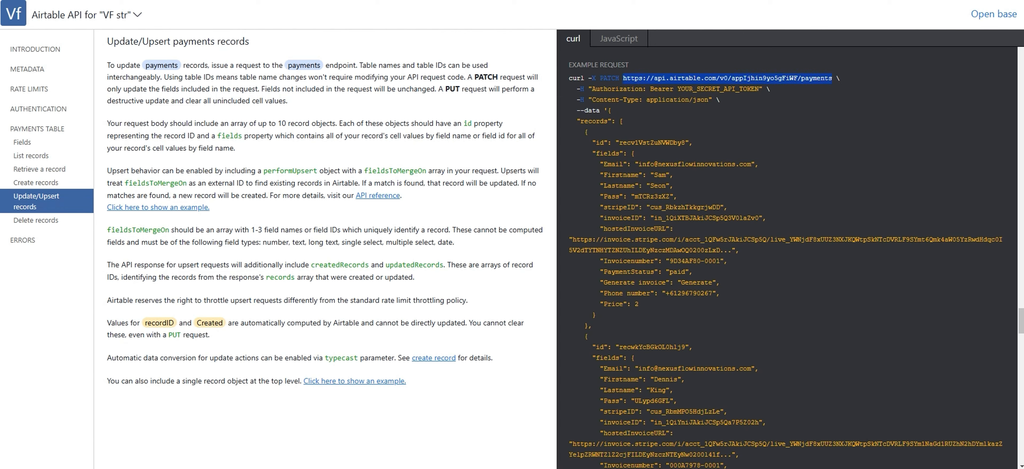
# Switch to Voiceflow and view the default value of the ATpasswordUpdateCurl variable in the agent's variables list.
pyautogui.hotkey('alt', 'Tab')
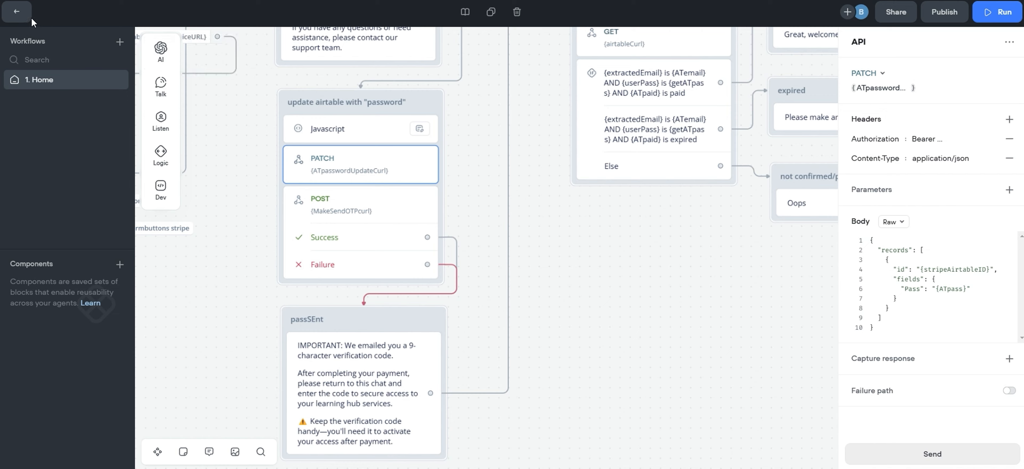
pyautogui.click(16, 11)
pyautogui.click(87, 201)
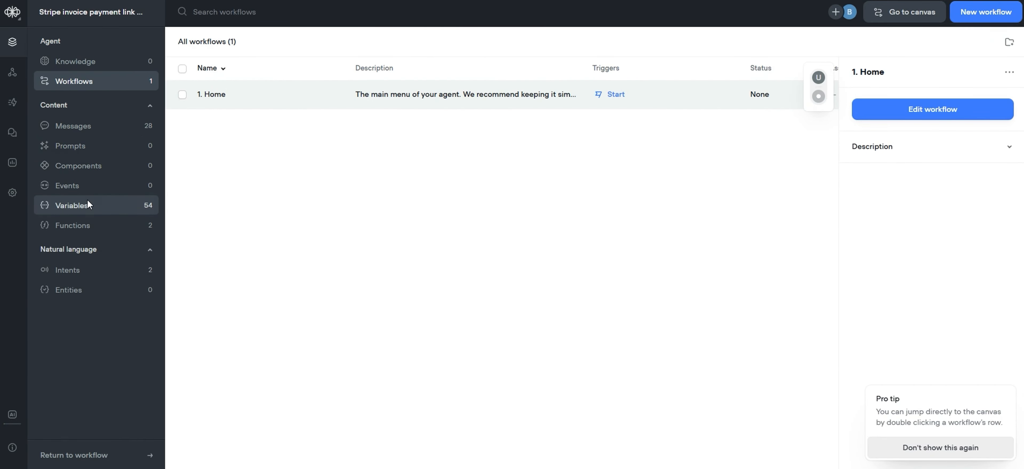
pyautogui.scroll(-14, 423, 252)
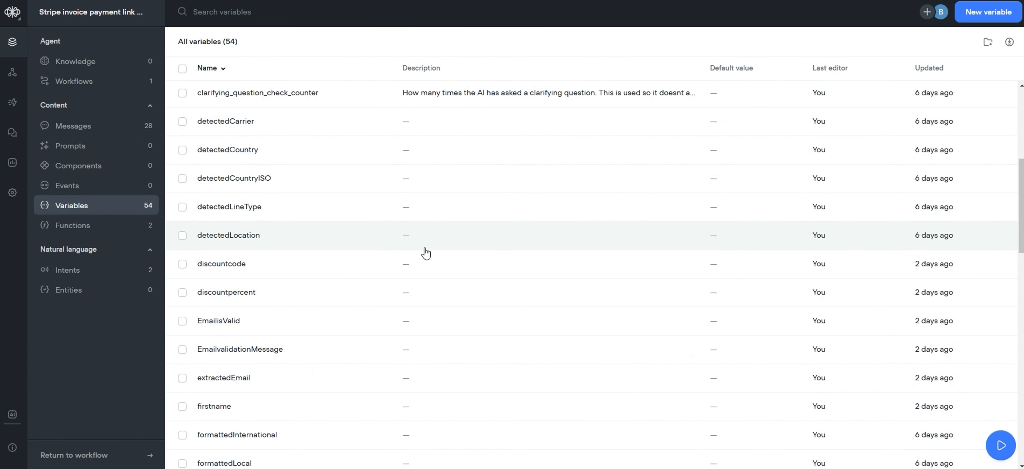
pyautogui.scroll(-5, 426, 253)
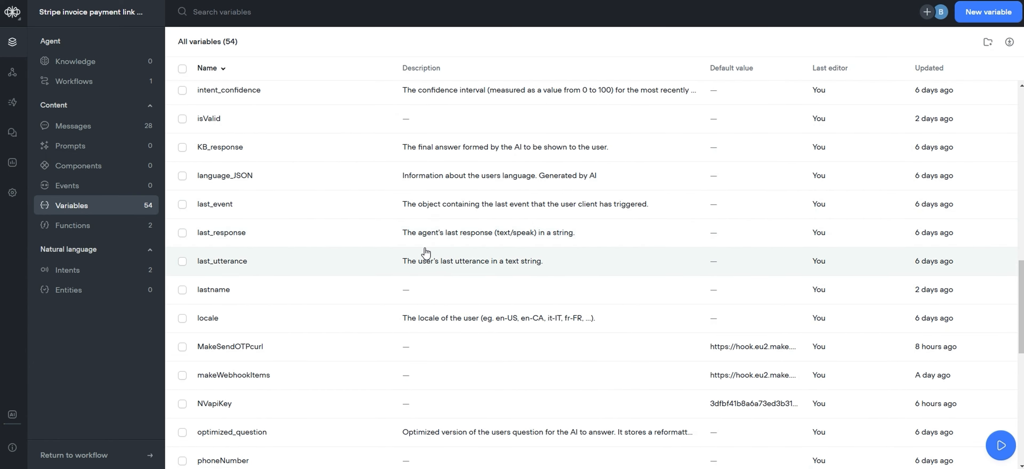
pyautogui.scroll(18, 397, 190)
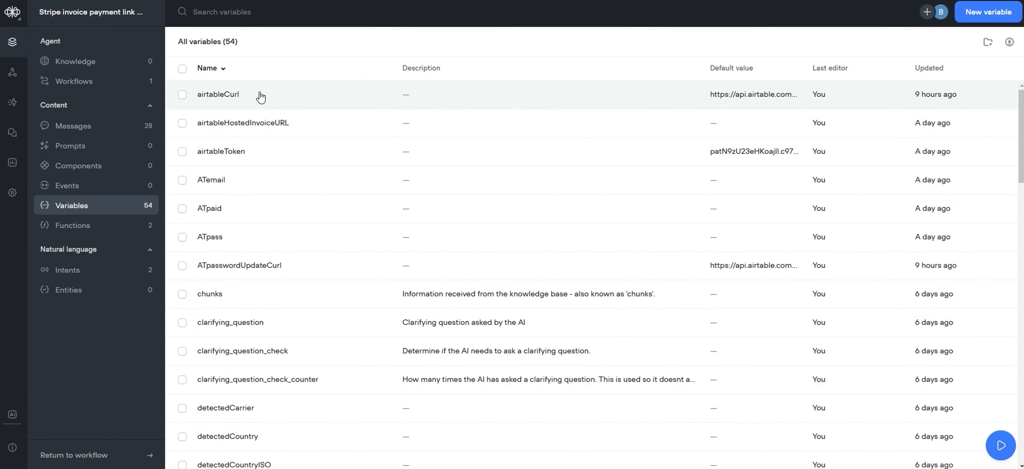
pyautogui.click(359, 264)
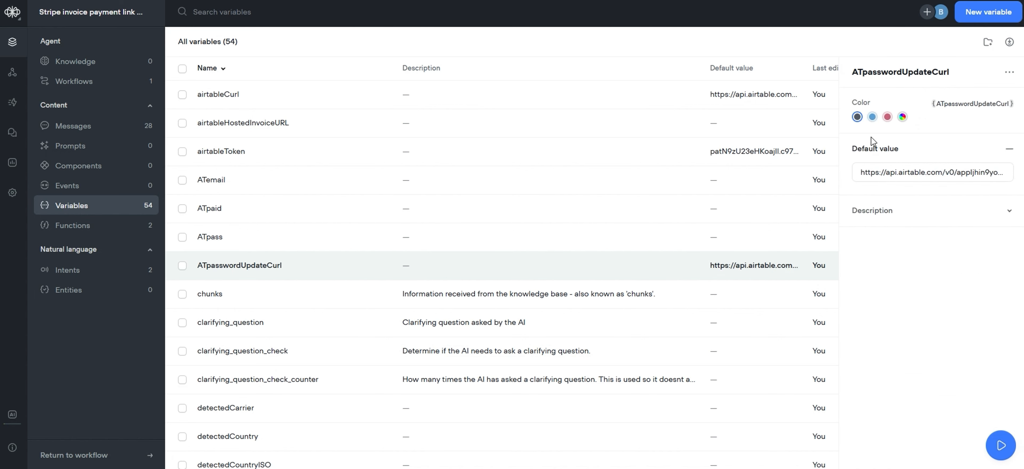
pyautogui.click(903, 177)
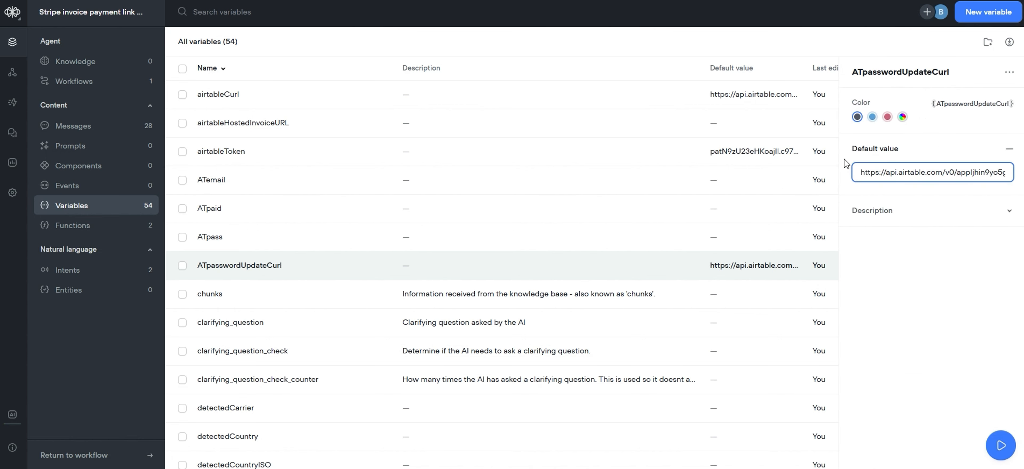
# Reopen the Home workflow and view the Authorization and Content-Type headers of the PATCH step in the update airtable with "password" block.
pyautogui.click(87, 87)
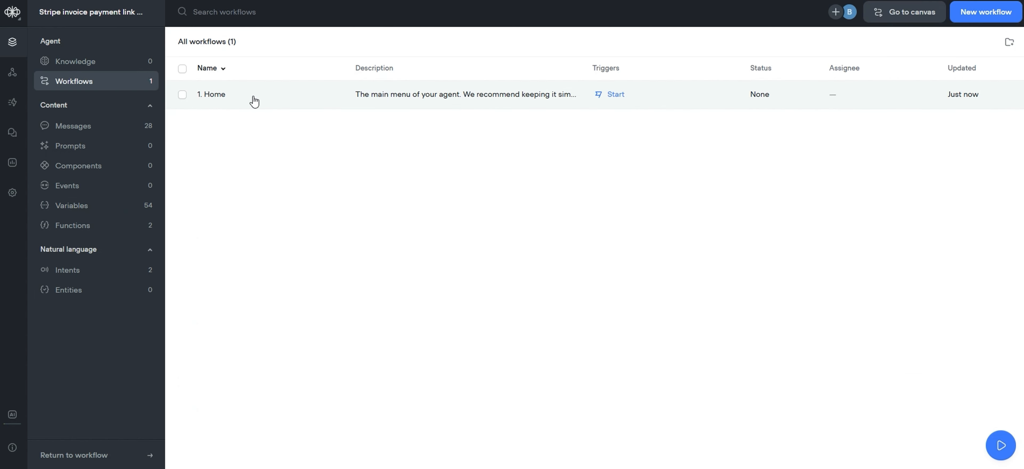
pyautogui.click(249, 101)
pyautogui.click(249, 100)
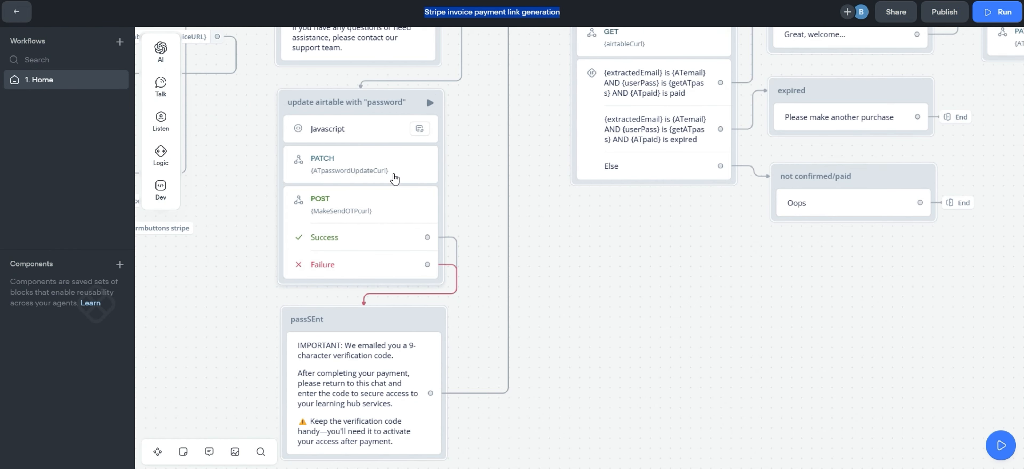
pyautogui.click(394, 175)
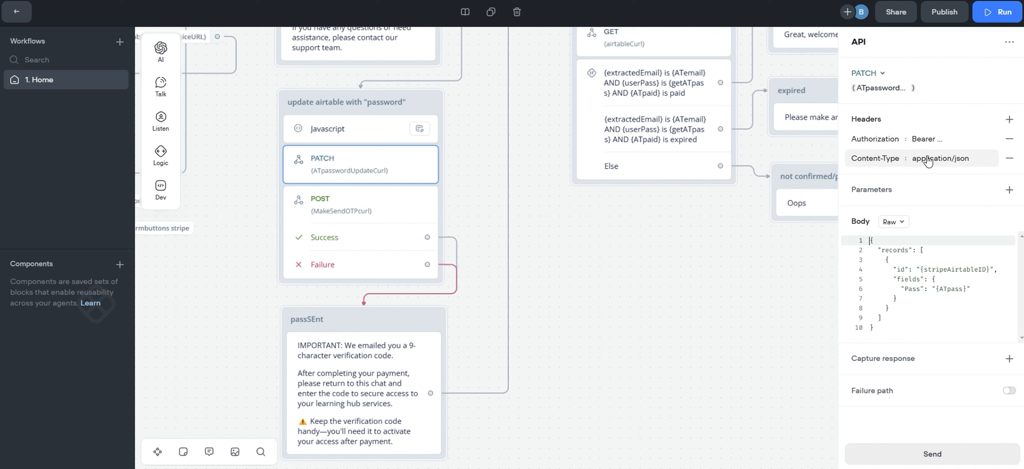
pyautogui.click(923, 139)
pyautogui.click(928, 160)
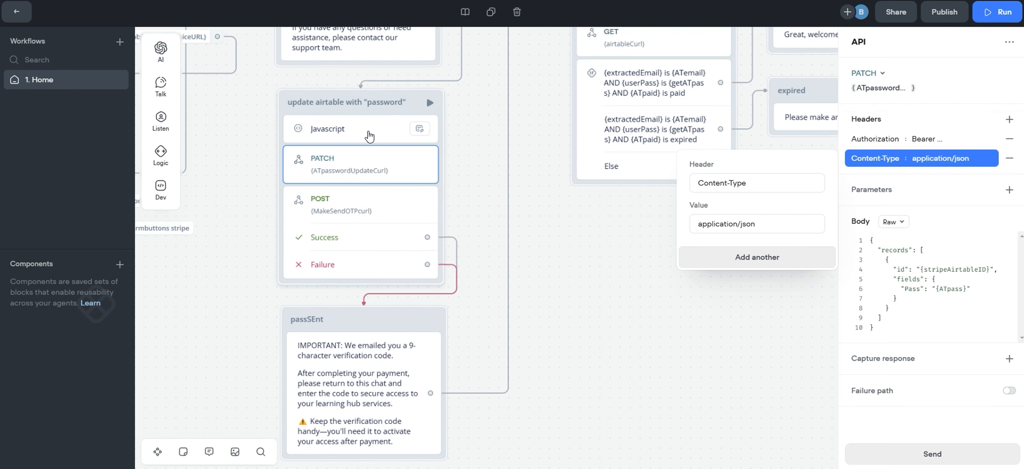
# Compare the ATpass variable in the Javascript step with the PATCH step's body and the Pass column in Airtable, ending back in Voiceflow.
pyautogui.click(370, 137)
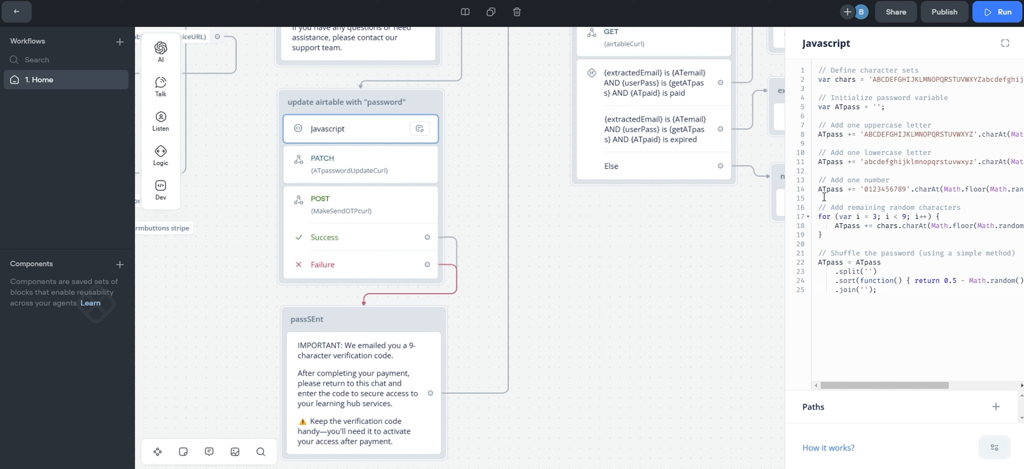
pyautogui.click(835, 191)
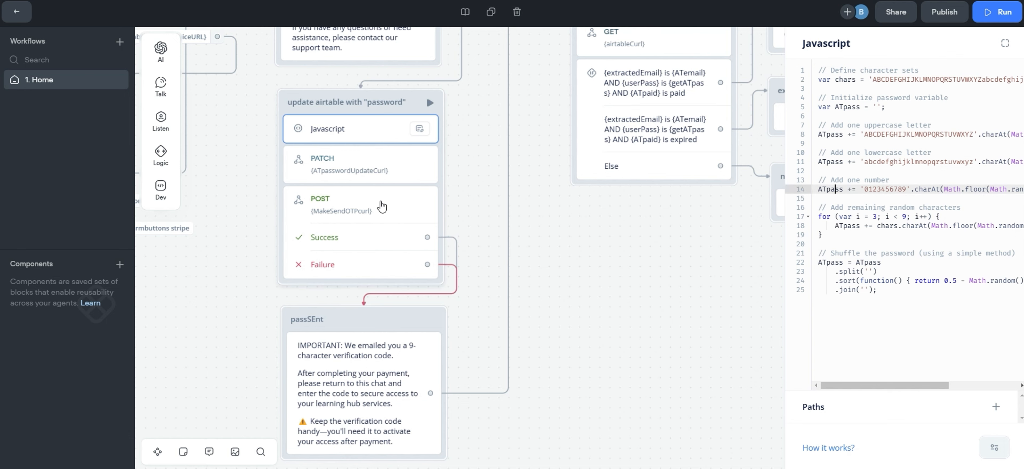
pyautogui.click(347, 235)
pyautogui.click(348, 176)
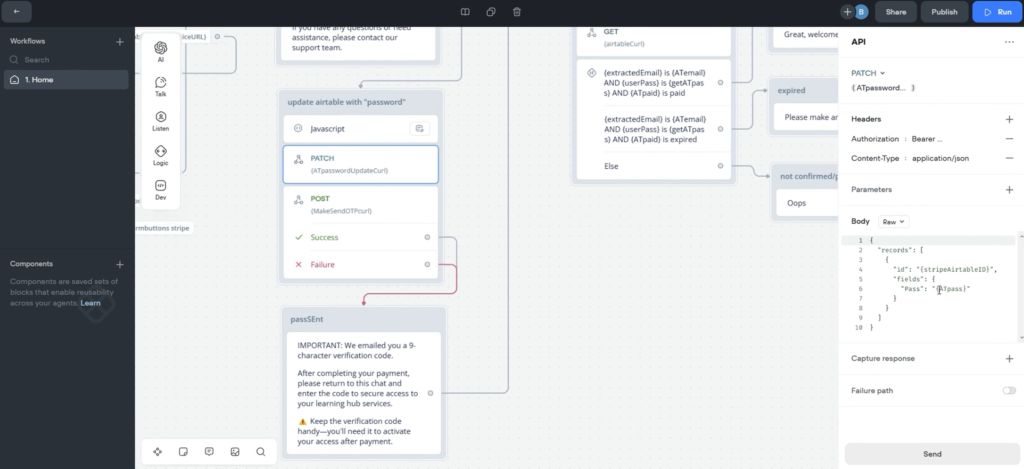
pyautogui.hotkey('ctrl', 'Tab')
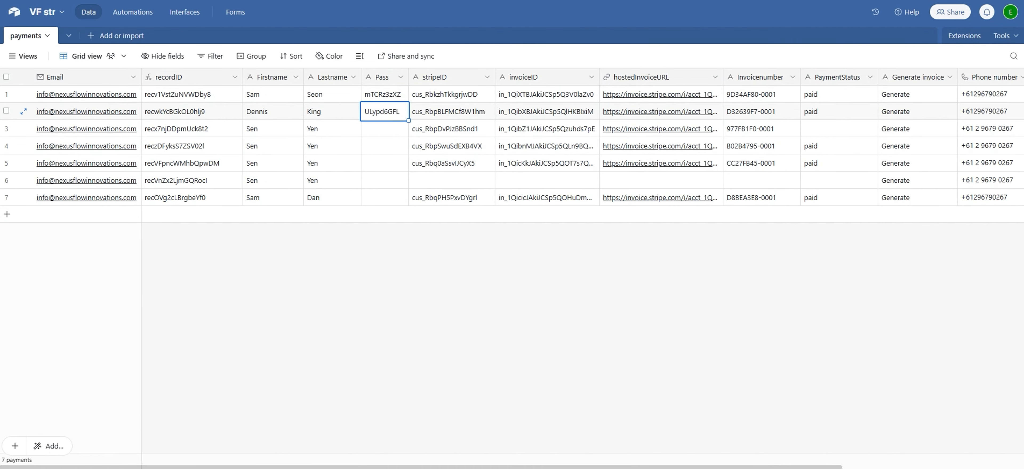
pyautogui.hotkey('ctrl', 'Tab')
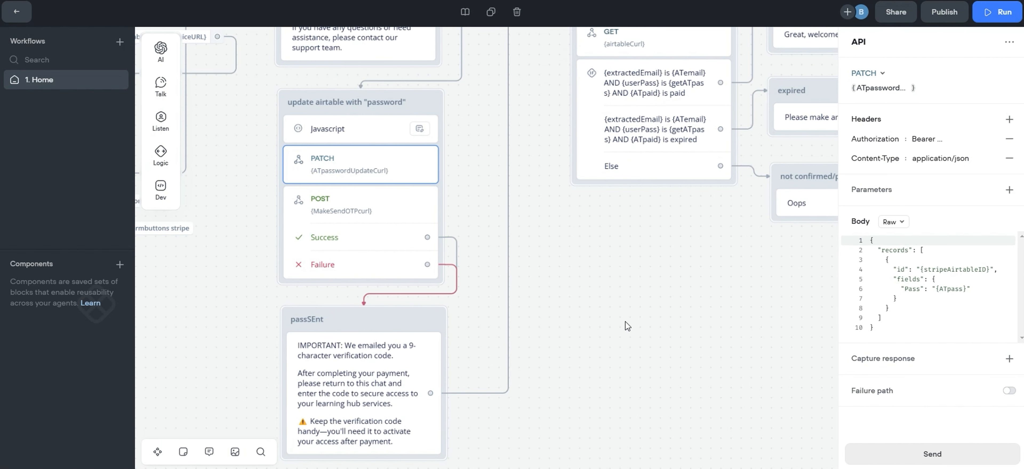
# View the POST step's MakeSendOTPcurl request and form data, and open the vf_OTP scenario in Make's editor.
pyautogui.click(361, 243)
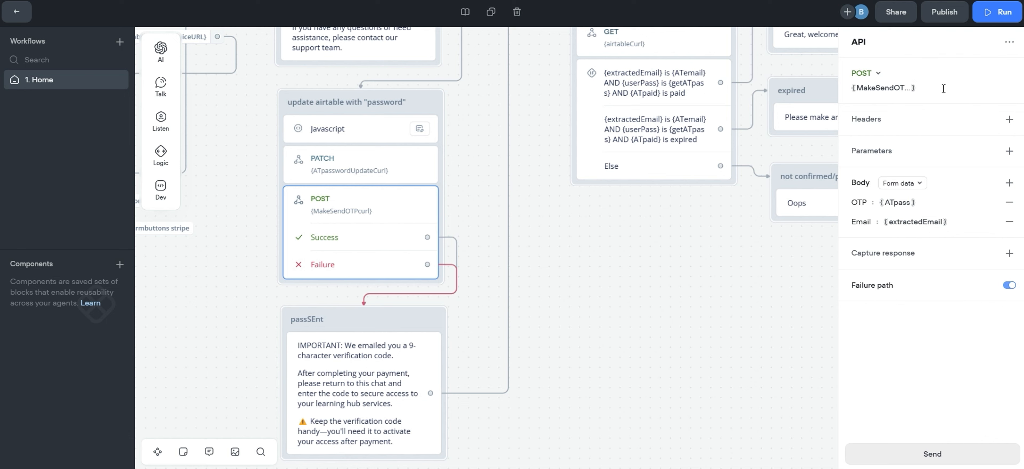
pyautogui.click(910, 87)
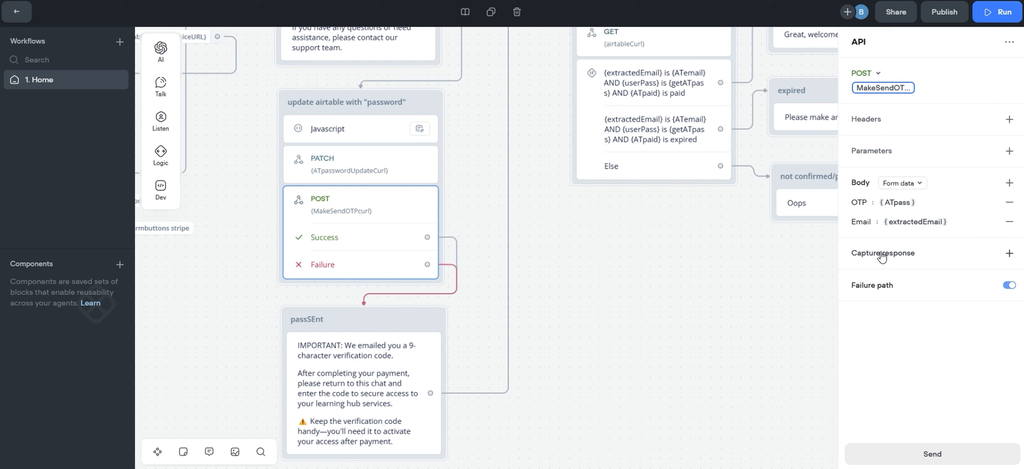
pyautogui.click(612, 1)
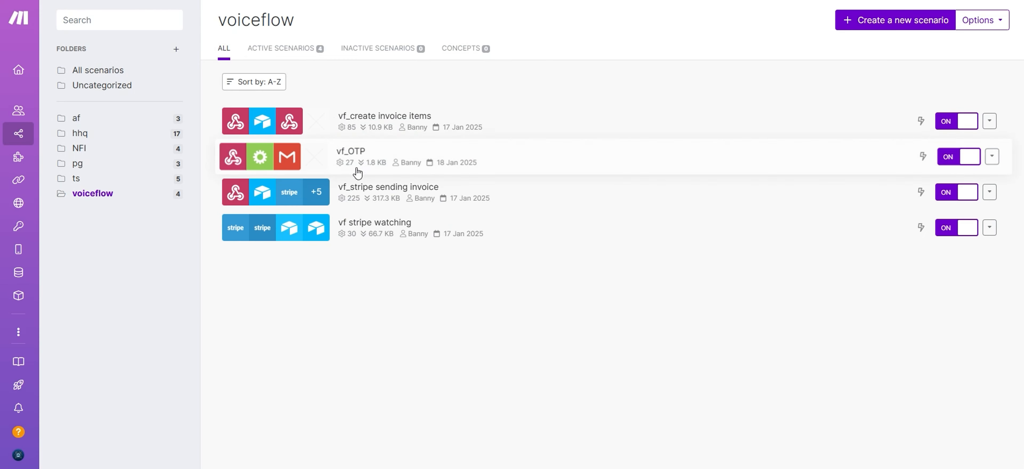
pyautogui.click(518, 163)
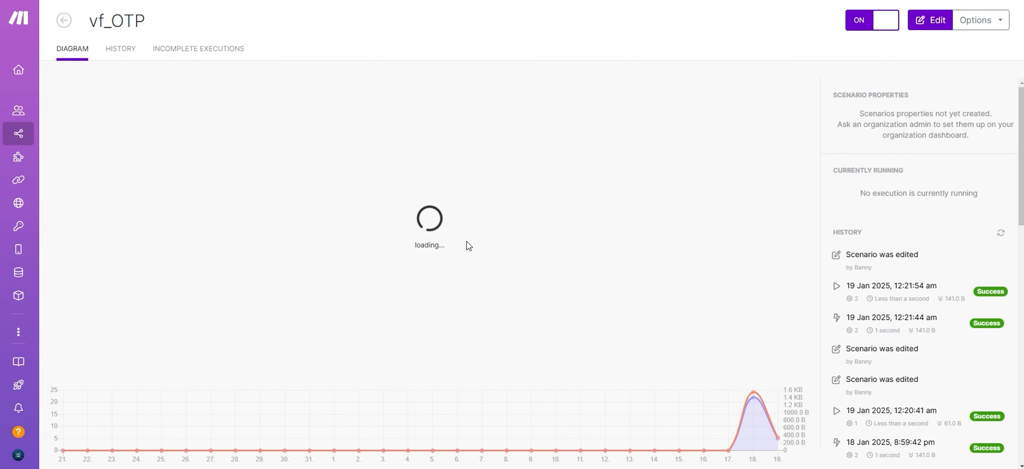
pyautogui.click(539, 140)
pyautogui.moveTo(781, 304); pyautogui.dragTo(711, 303)
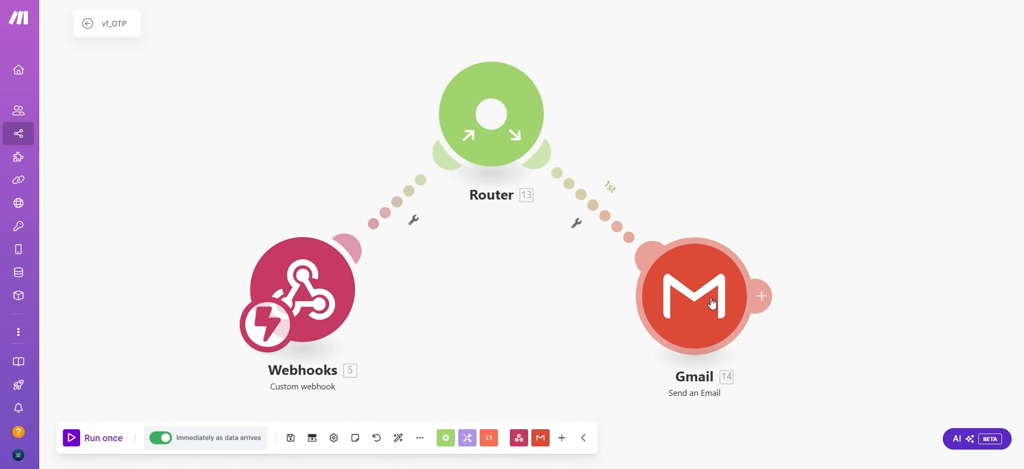
# Examine the Gmail module's recipient, subject and HTML content down to the OTP placeholder, and leave its settings.
pyautogui.click(712, 302)
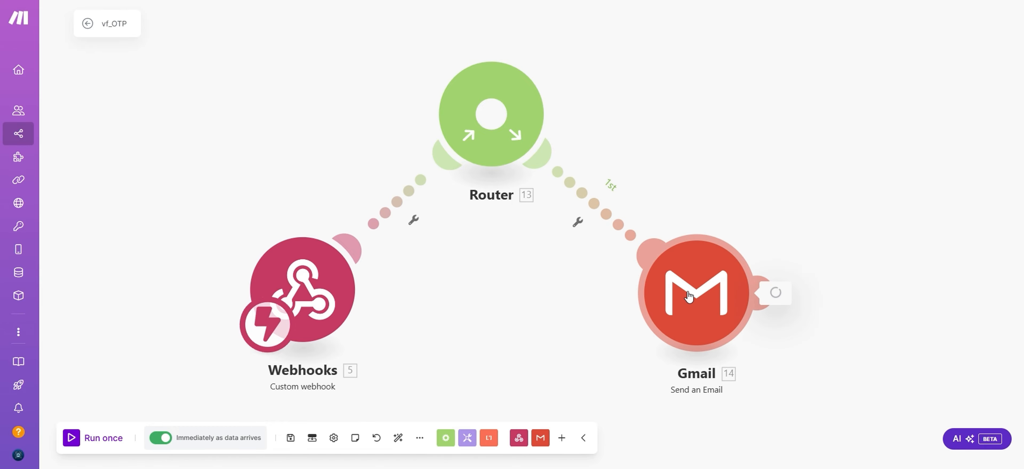
pyautogui.scroll(-6, 822, 300)
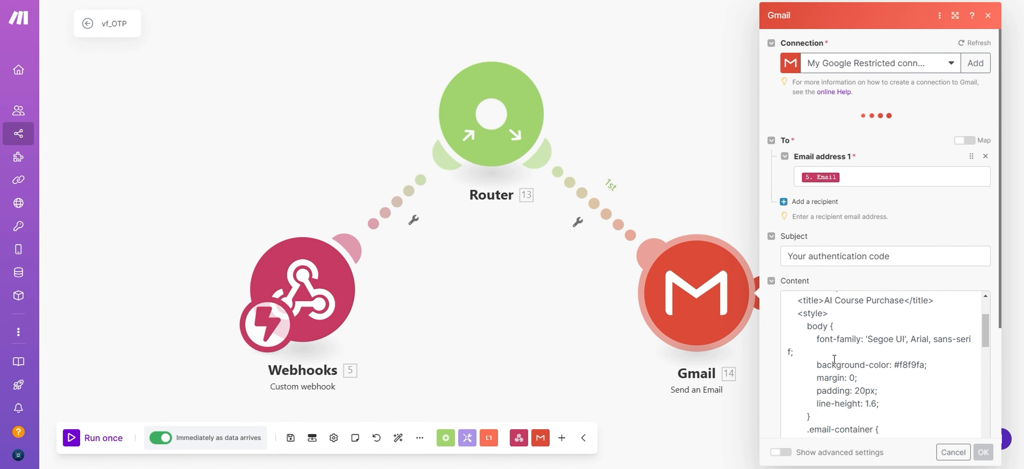
pyautogui.scroll(-3, 827, 188)
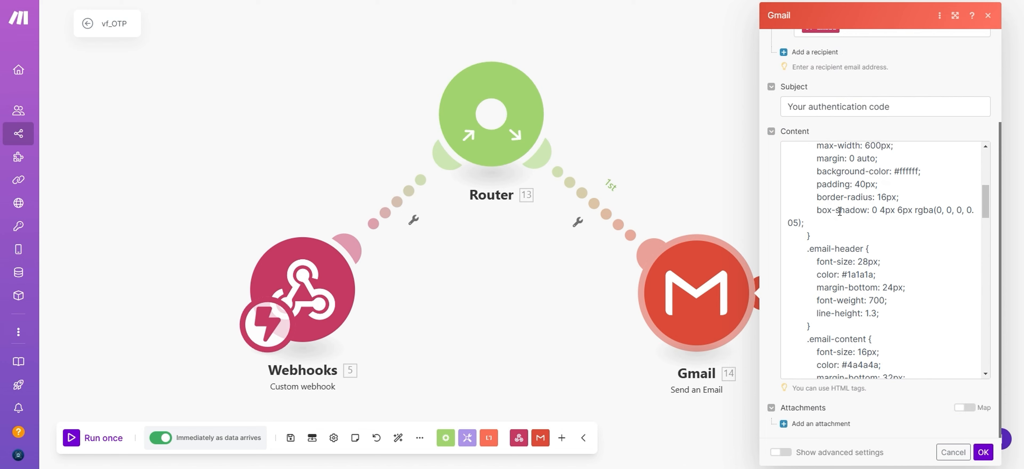
pyautogui.scroll(6, 839, 211)
pyautogui.scroll(3, 840, 211)
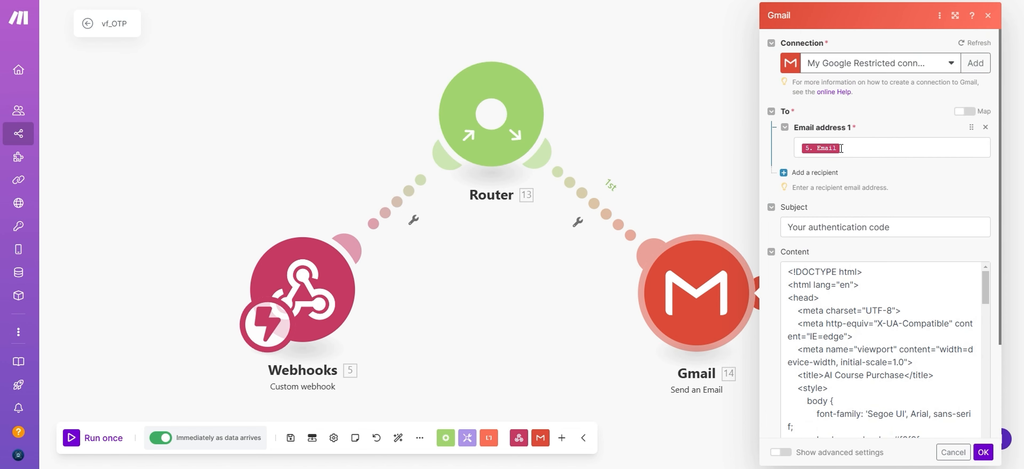
pyautogui.scroll(-10, 858, 326)
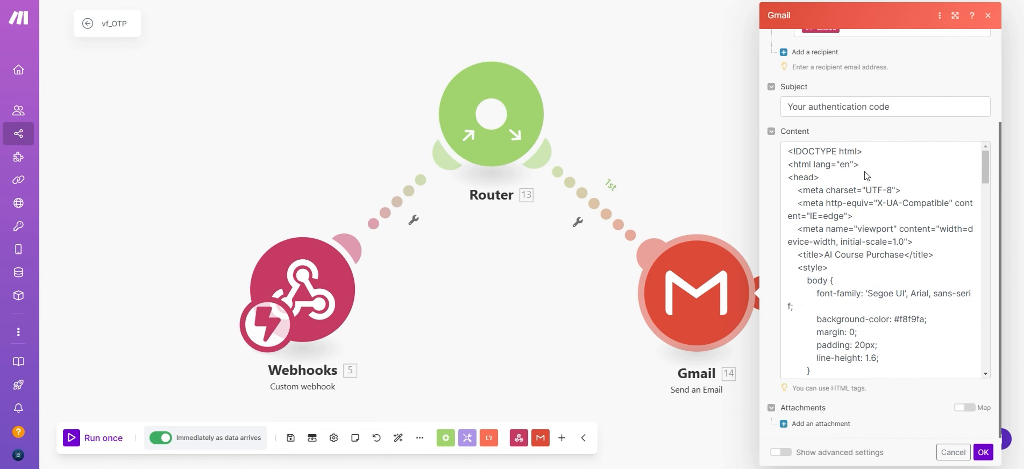
pyautogui.scroll(-12, 858, 326)
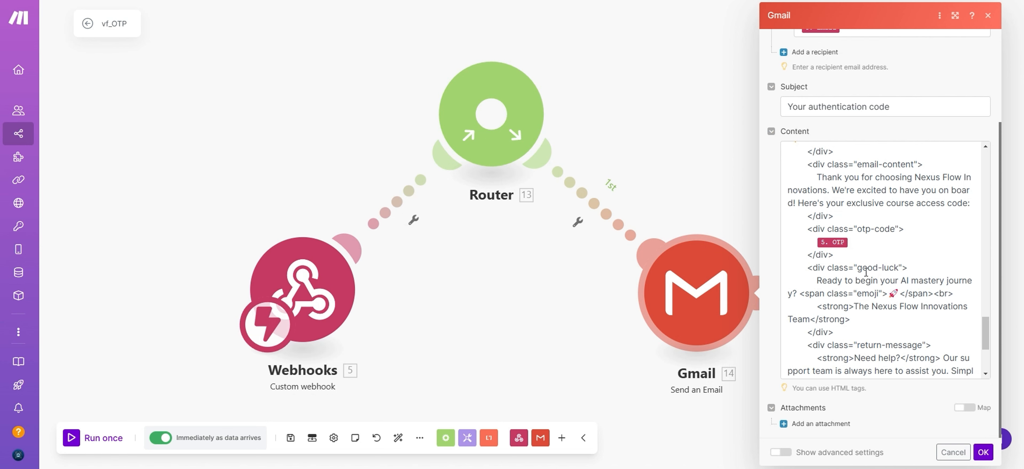
pyautogui.scroll(-5, 874, 242)
pyautogui.scroll(10, 874, 242)
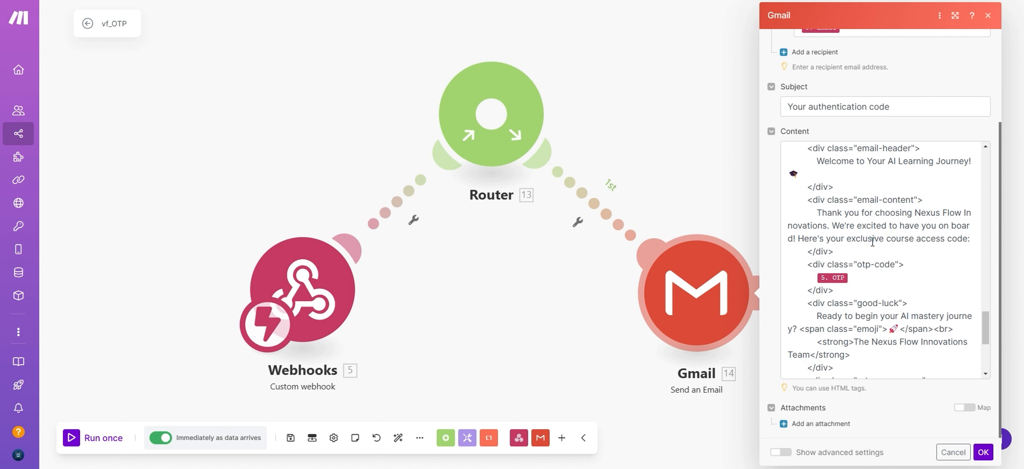
pyautogui.click(441, 337)
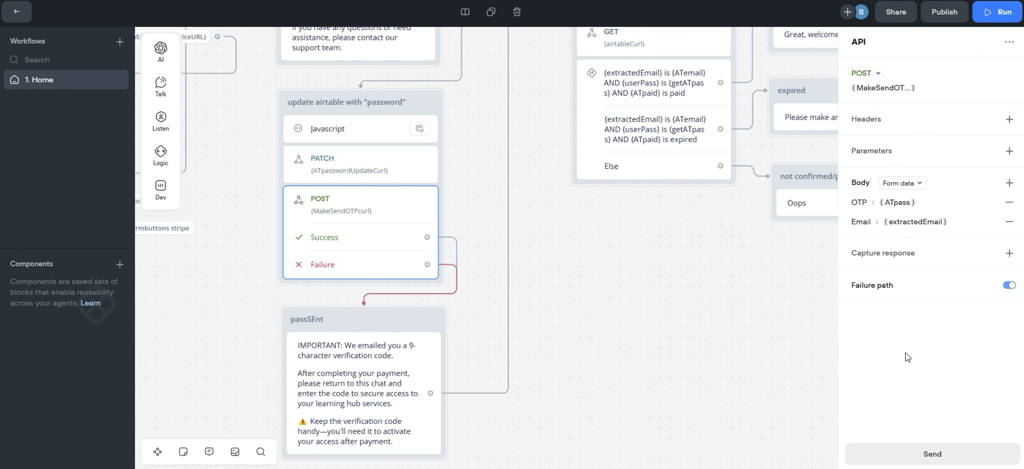
# In Voiceflow, examine the path from the update airtable with "password" block through passSEnt to the check airtable for pass block.
pyautogui.scroll(1, 633, 287)
pyautogui.click(634, 291)
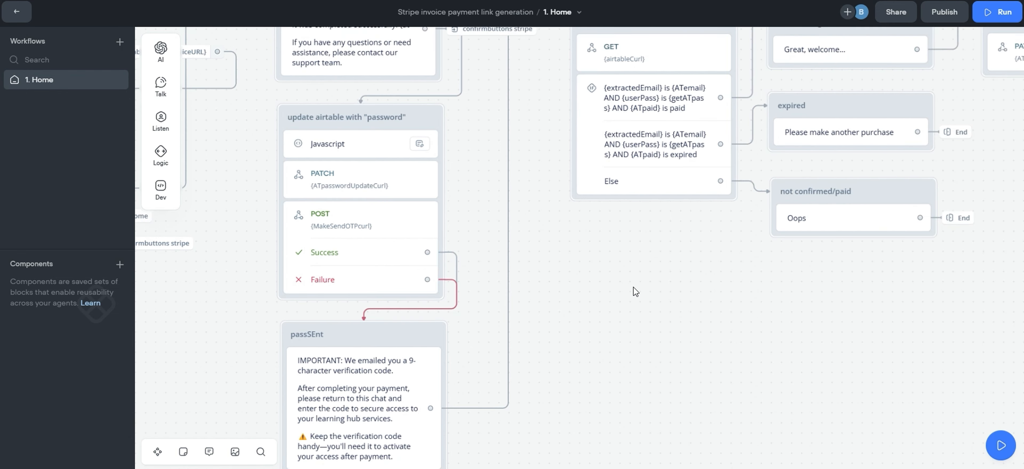
pyautogui.scroll(5, 634, 287)
pyautogui.scroll(-7, 632, 287)
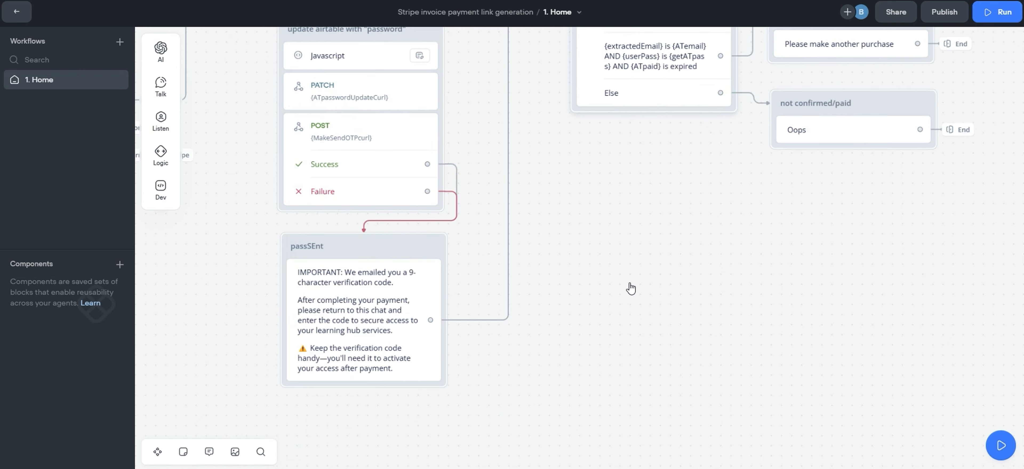
pyautogui.scroll(6, 631, 287)
pyautogui.scroll(-1, 630, 282)
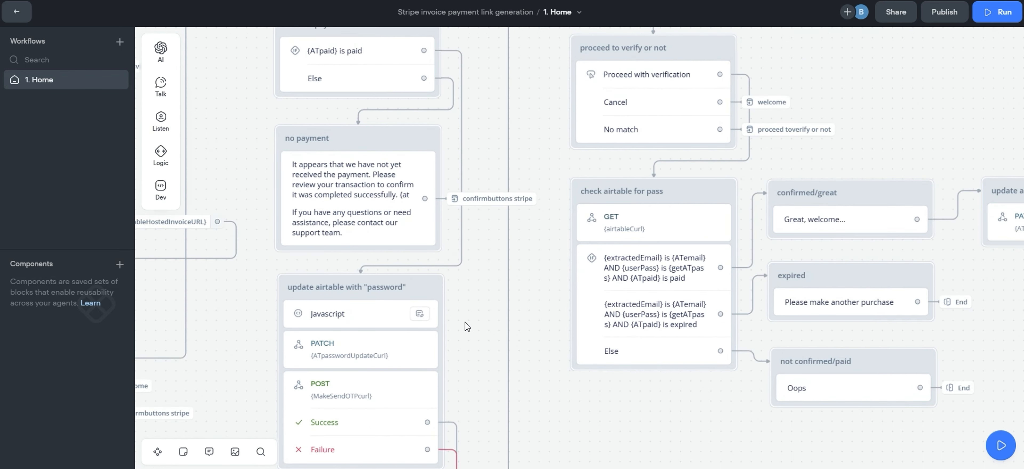
pyautogui.moveTo(495, 405); pyautogui.dragTo(386, 423)
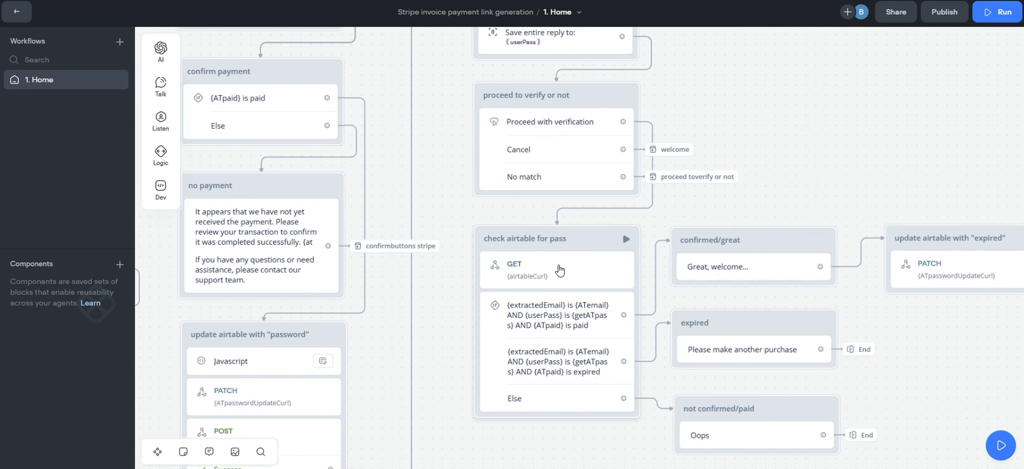
pyautogui.scroll(5, 560, 270)
pyautogui.scroll(-7, 544, 265)
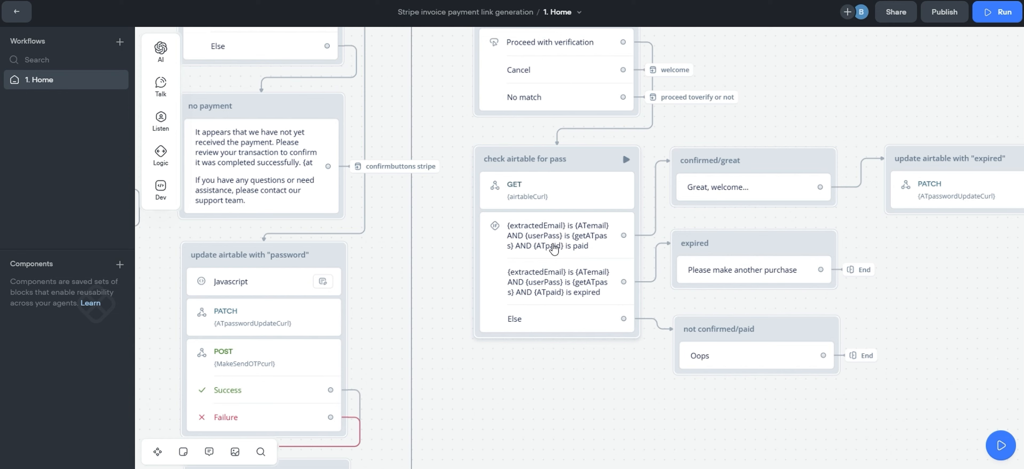
pyautogui.moveTo(414, 325); pyautogui.dragTo(541, 280)
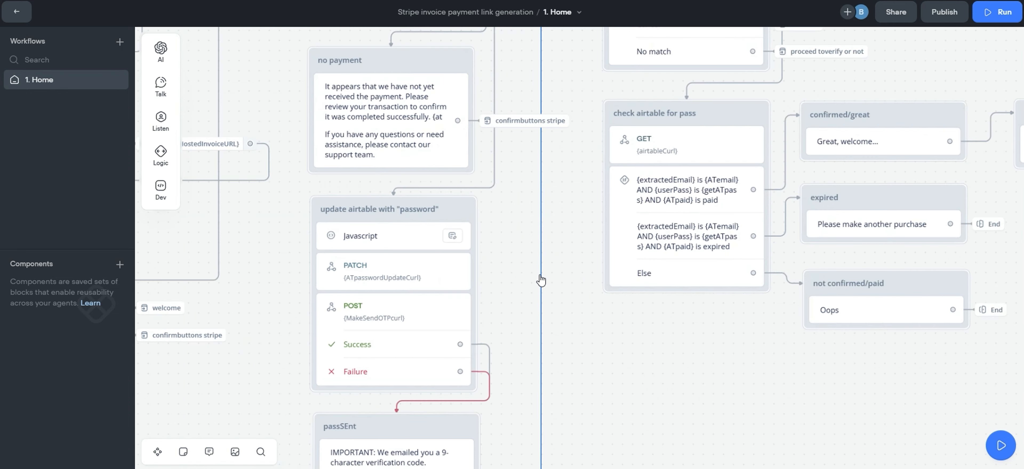
# Start a test run of the agent and answer the welcome question with "Not yet, how can I enroll?".
pyautogui.click(999, 12)
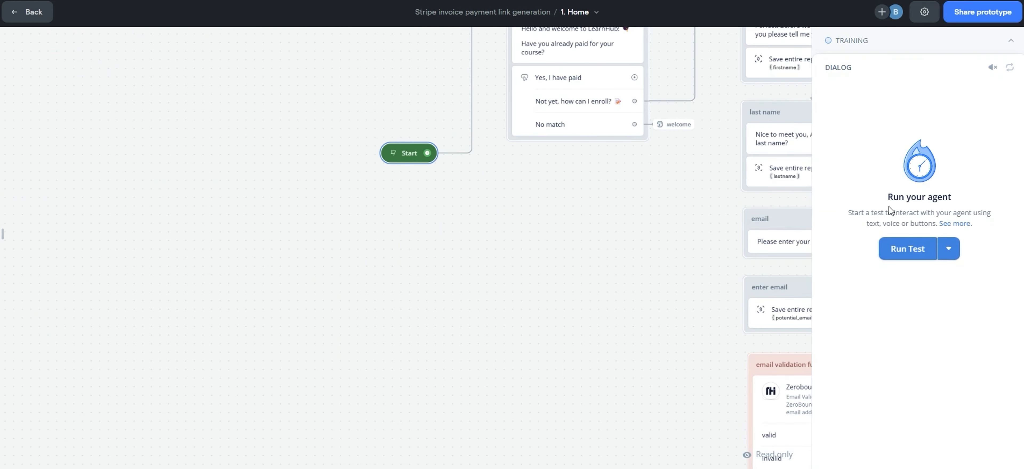
pyautogui.click(901, 248)
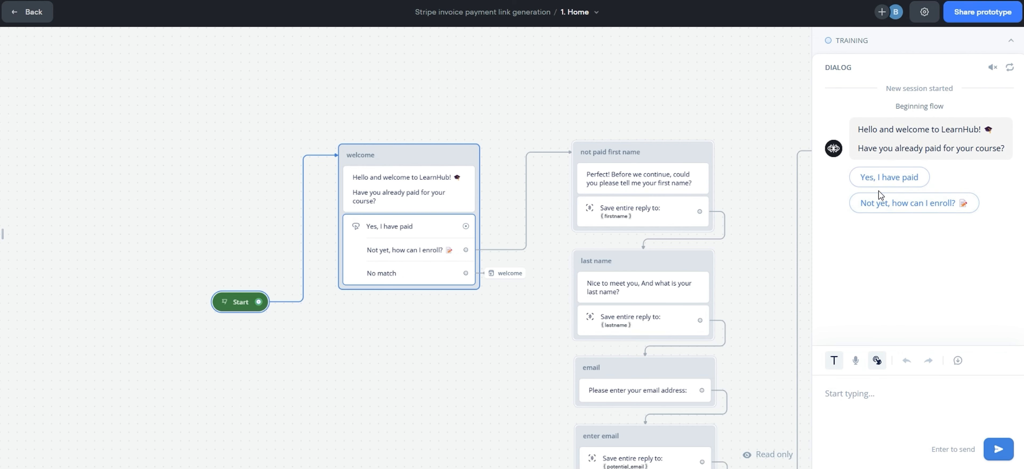
pyautogui.click(908, 203)
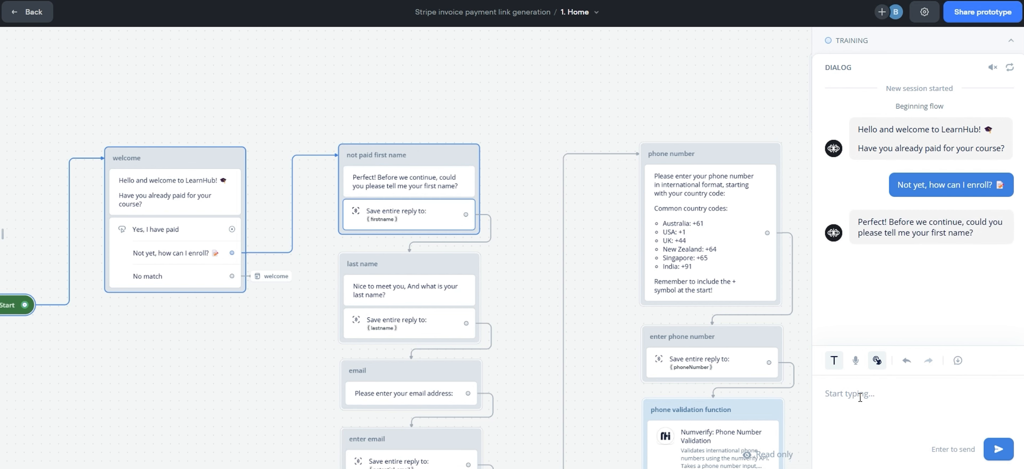
# Answer the chat's name questions with the customer's first name and last name.
pyautogui.write('E')
pyautogui.press('BackSpace')
pyautogui.press('Return')
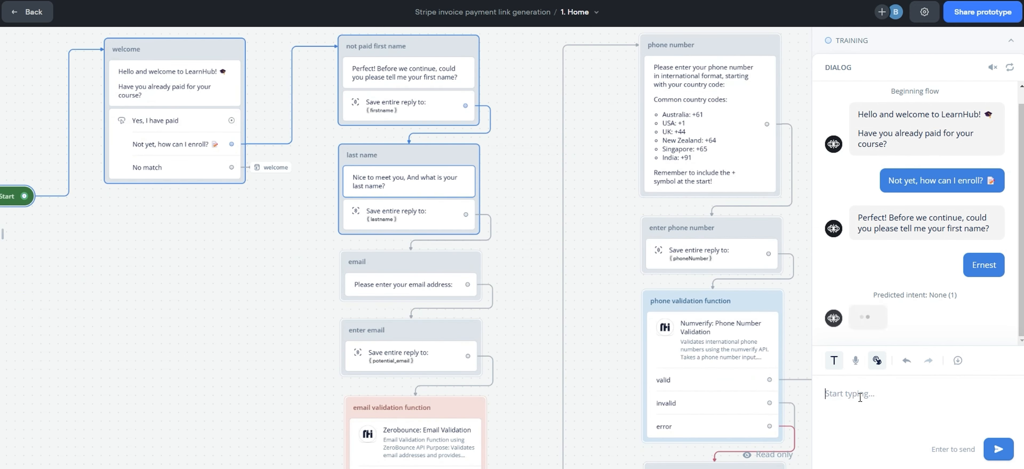
pyautogui.press('Return')
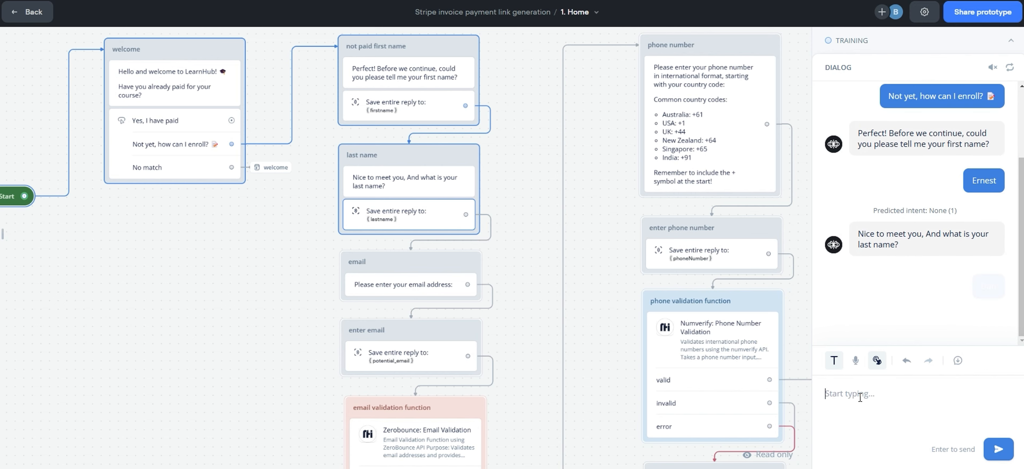
# Submit the customer's email address and phone number in the chat, and confirm that the information is correct.
pyautogui.hotkey('ctrl', 'v')
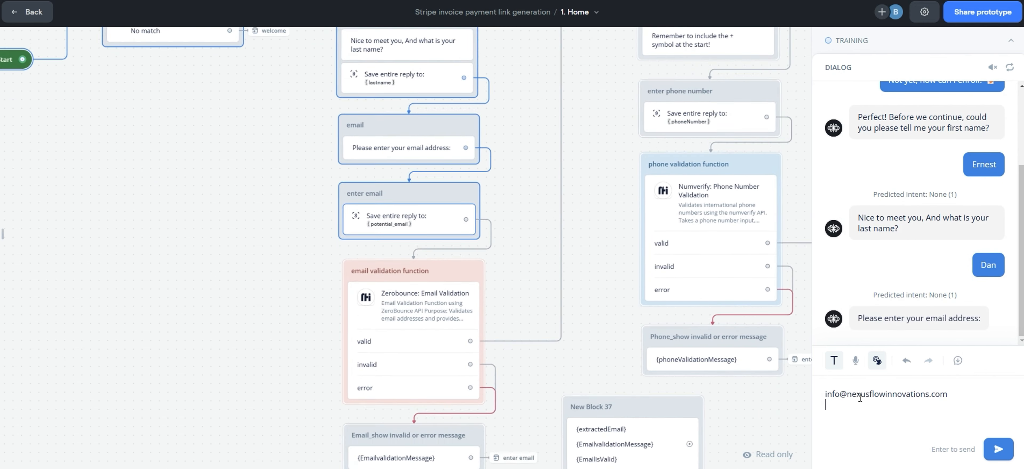
pyautogui.press('Return')
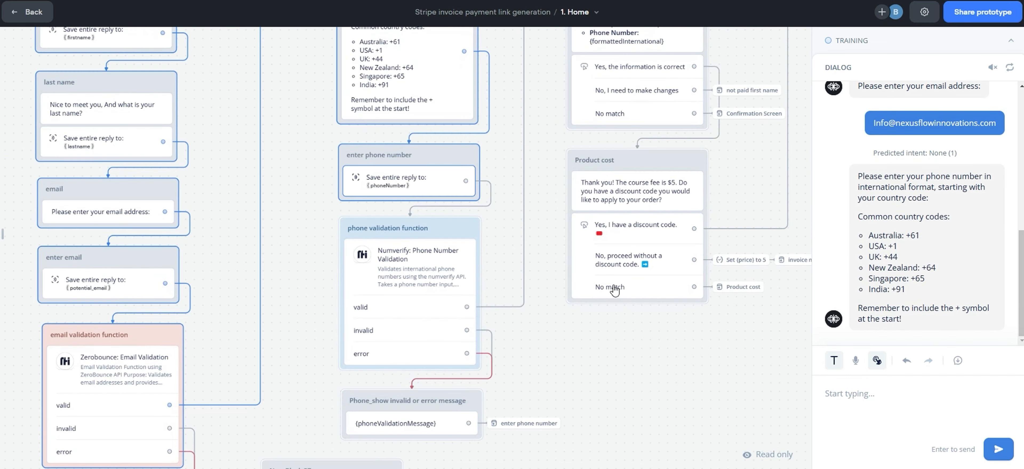
pyautogui.hotkey('ctrl', 'v')
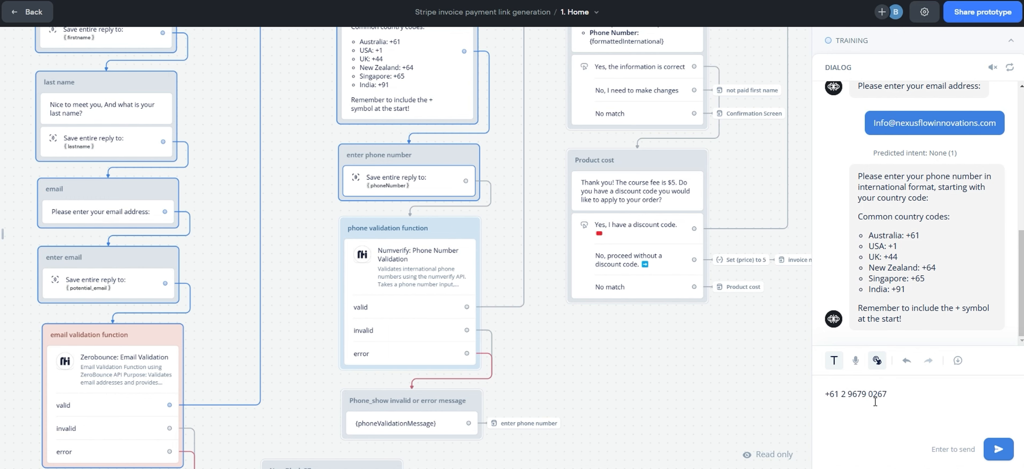
pyautogui.press('Return')
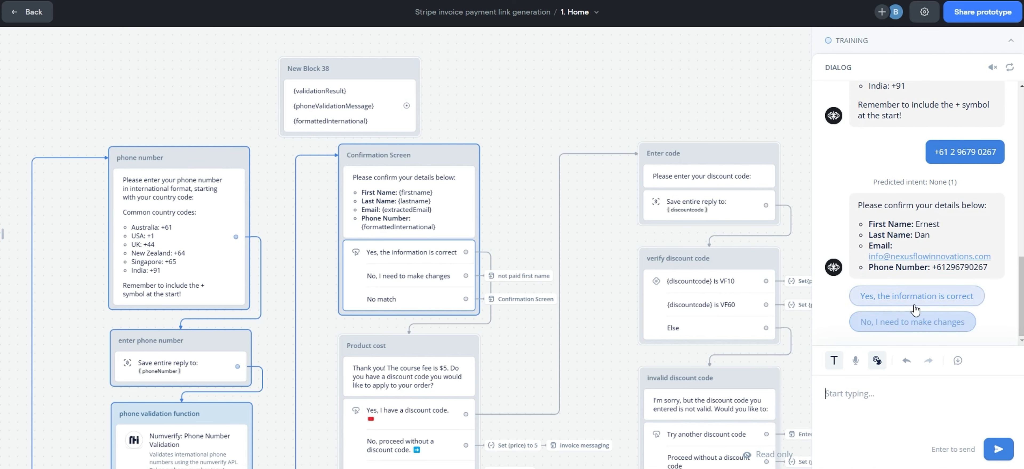
pyautogui.click(916, 309)
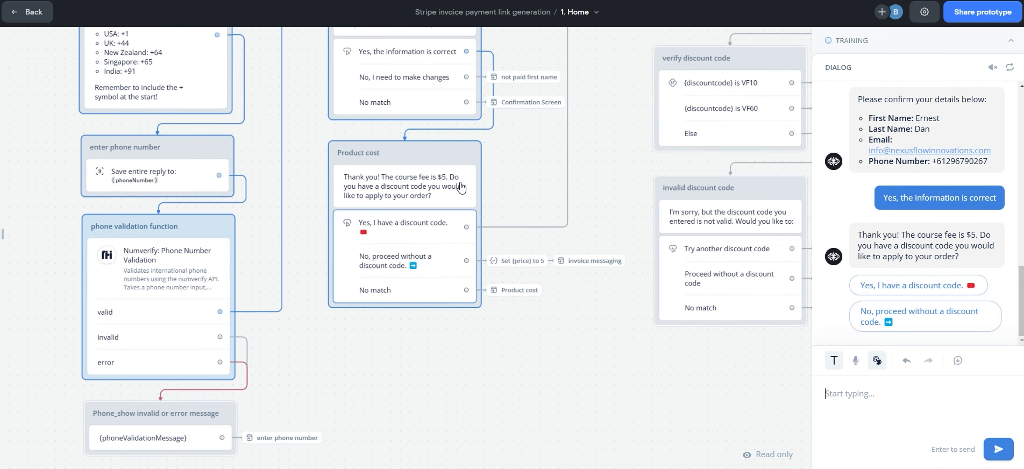
# Choose to use a discount code, submit VF60, and open the generated Stripe invoice from the chat.
pyautogui.scroll(2, 461, 187)
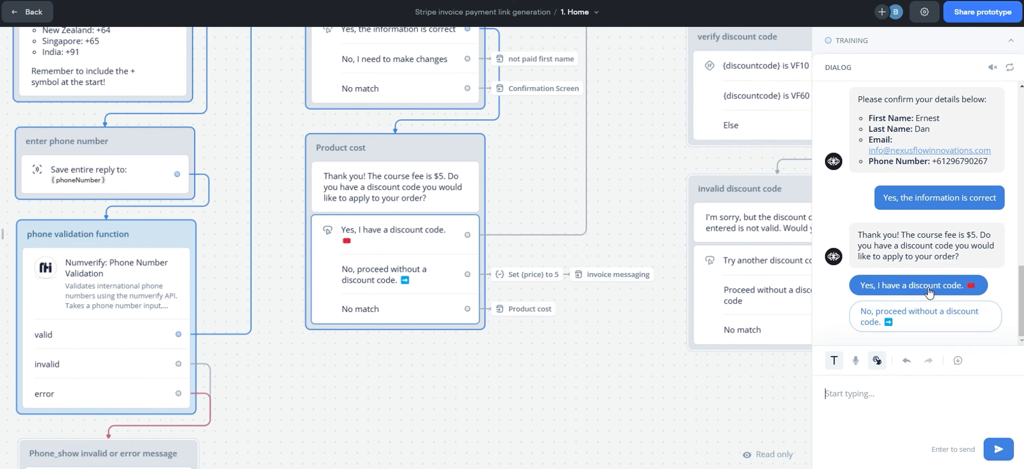
pyautogui.click(907, 286)
pyautogui.click(848, 393)
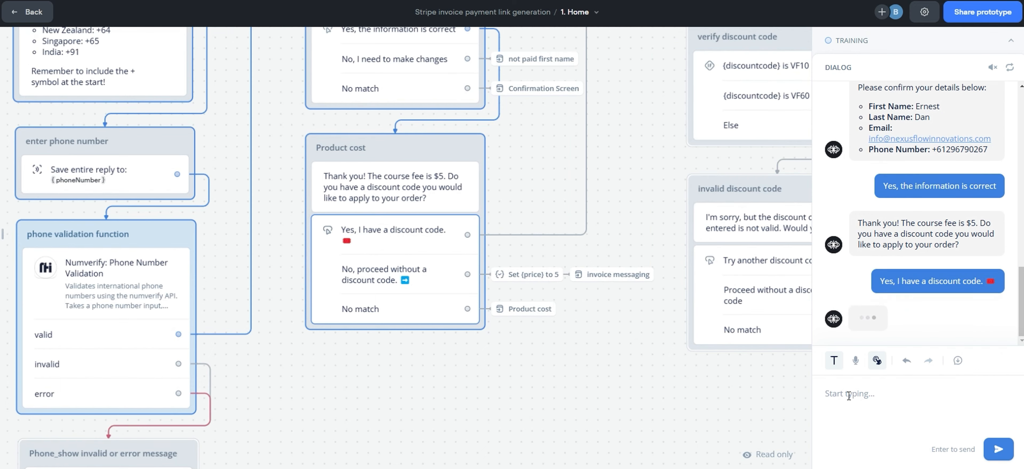
pyautogui.press('capslock')
pyautogui.write('VF')
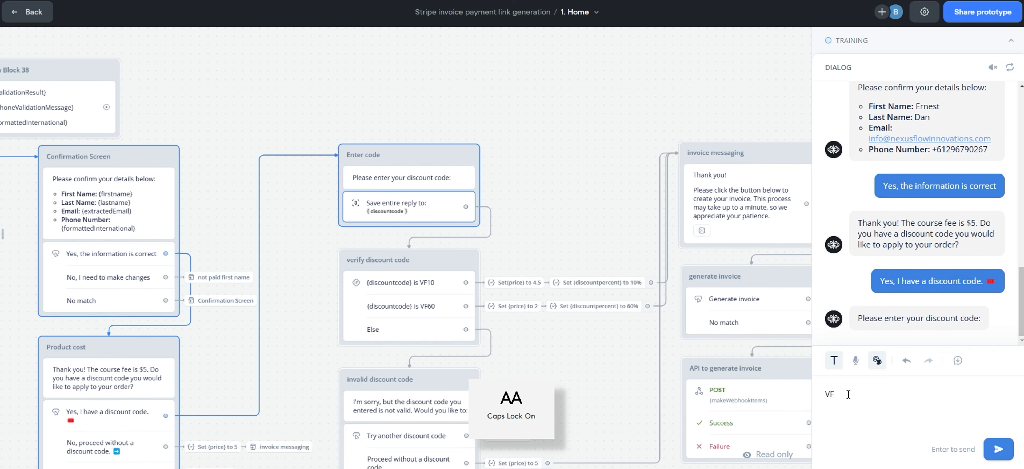
pyautogui.write('60')
pyautogui.press('Return')
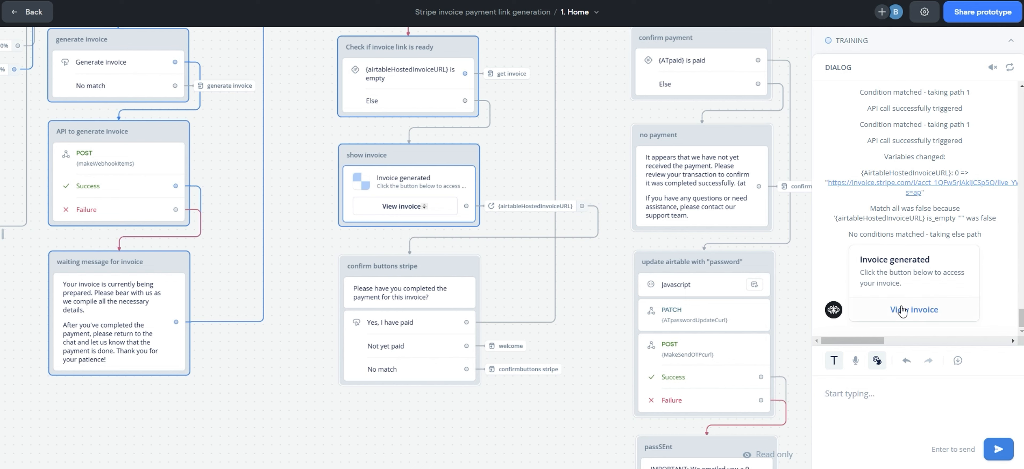
pyautogui.click(904, 310)
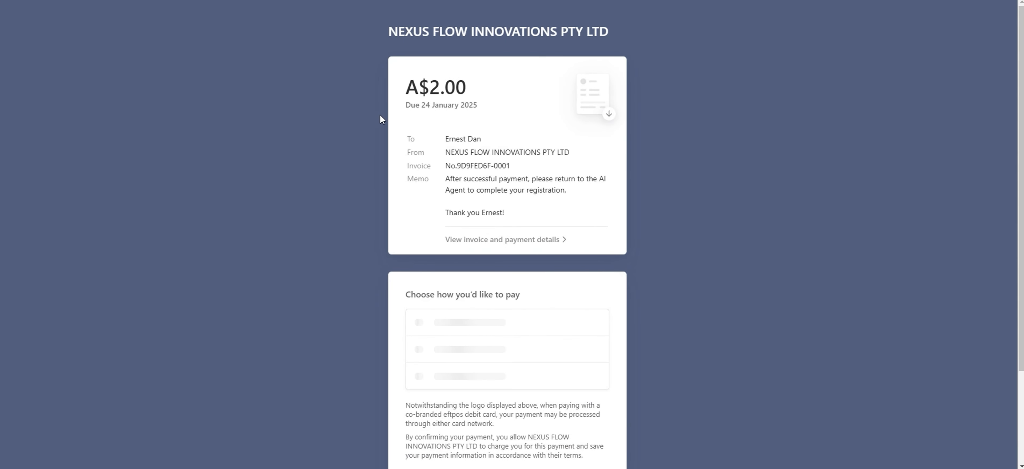
# Switch to Airtable's payments table and select the PaymentStatus cell of the record in row 8.
pyautogui.click(304, 0)
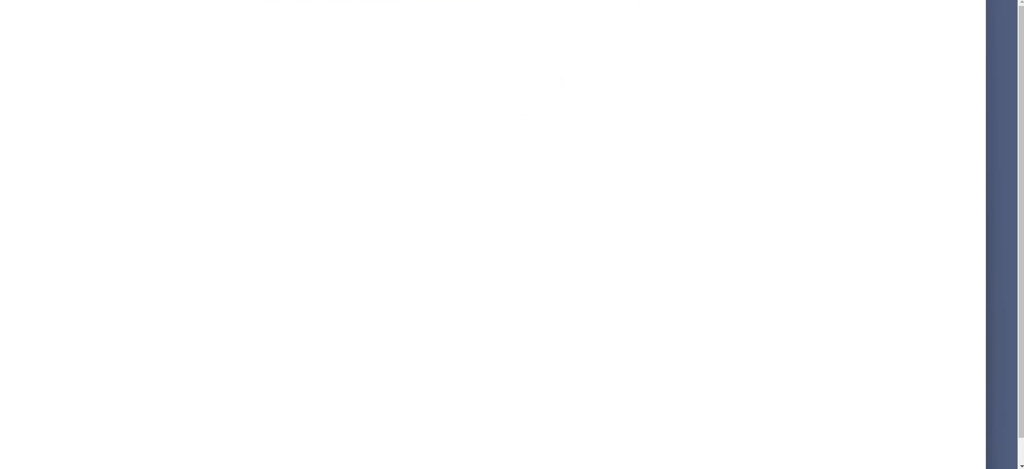
pyautogui.click(434, 0)
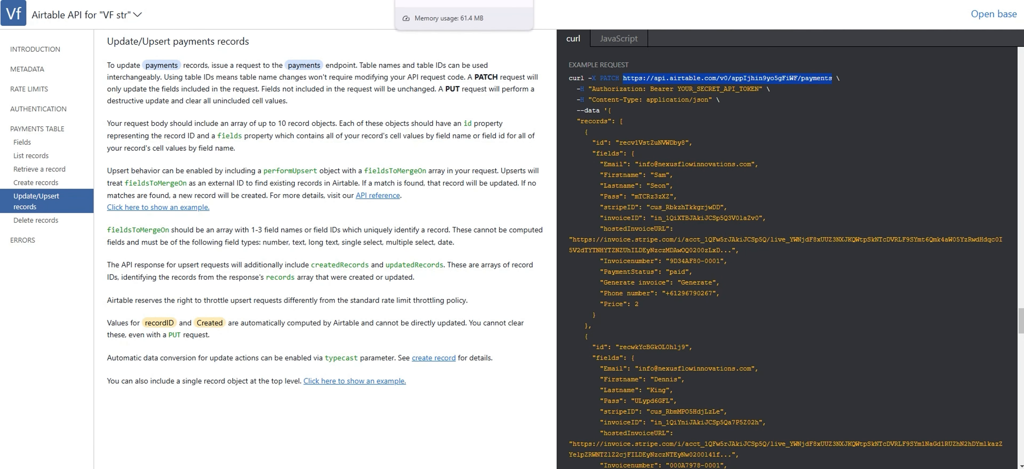
pyautogui.click(449, 0)
pyautogui.click(517, 0)
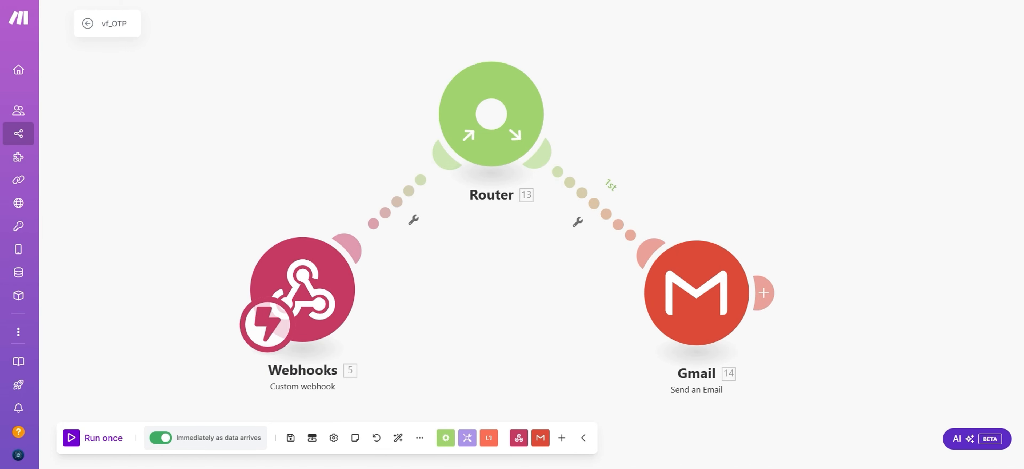
pyautogui.hotkey('ctrl', 'Tab')
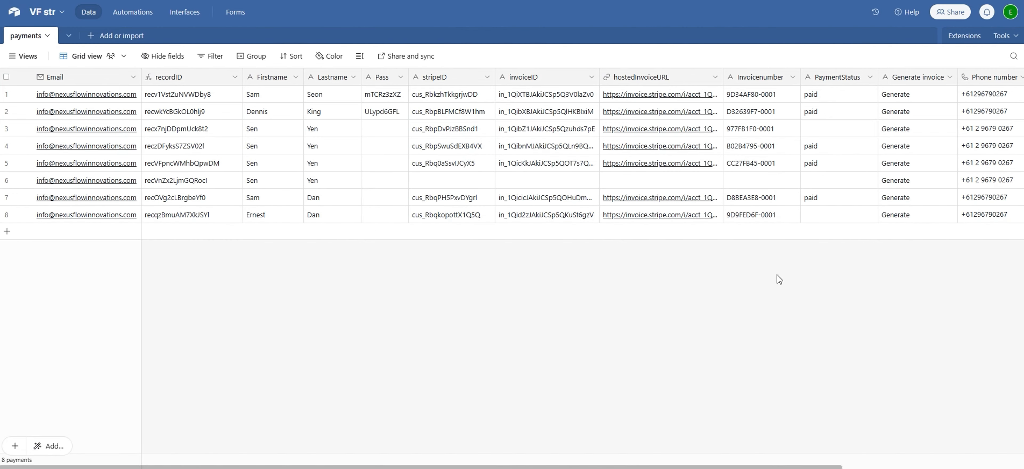
pyautogui.click(844, 215)
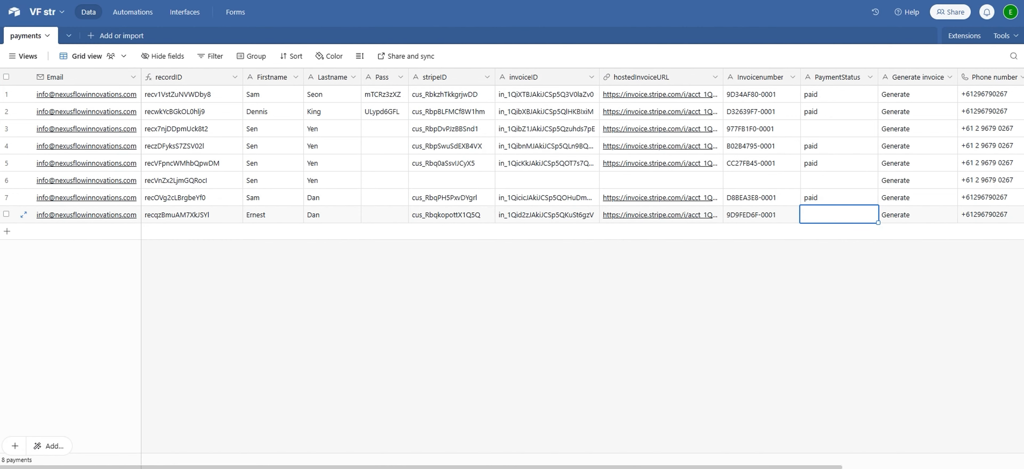
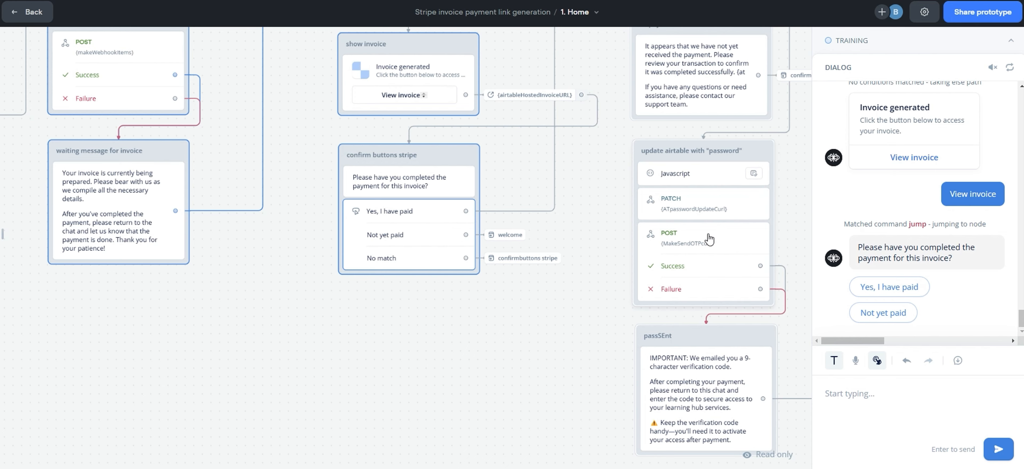
# Examine the flow from the invoice and payment confirmation blocks through the Airtable payment check and password update to the verification blocks.
pyautogui.scroll(2, 712, 223)
pyautogui.scroll(8, 711, 223)
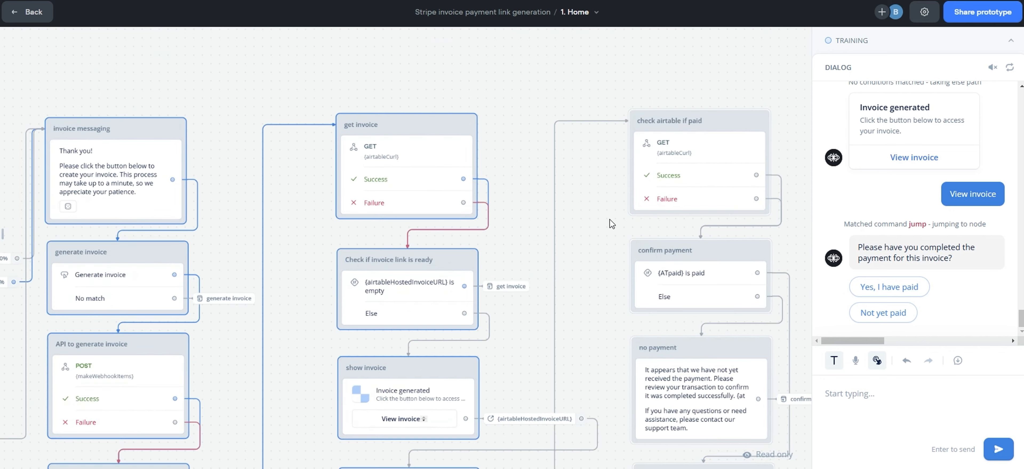
pyautogui.scroll(-1, 604, 228)
pyautogui.moveTo(599, 216); pyautogui.dragTo(313, 122)
pyautogui.scroll(-1, 376, 175)
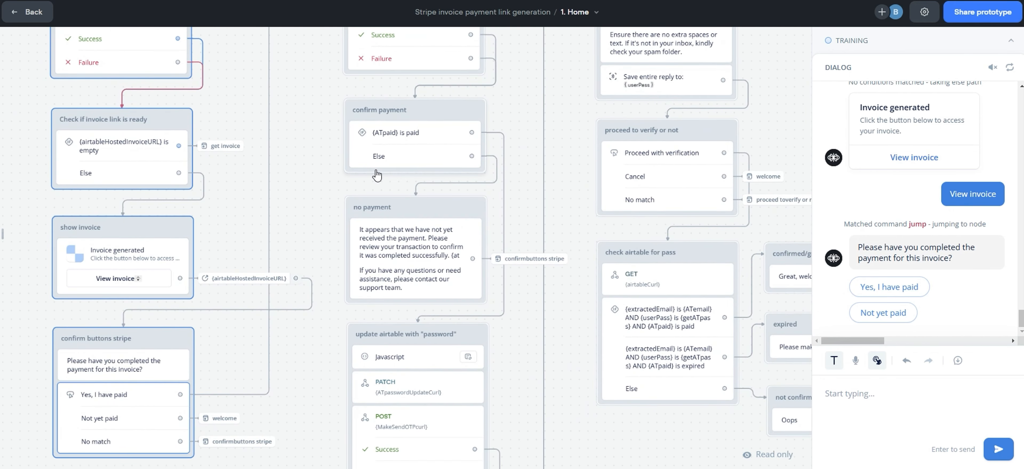
pyautogui.scroll(-2, 377, 175)
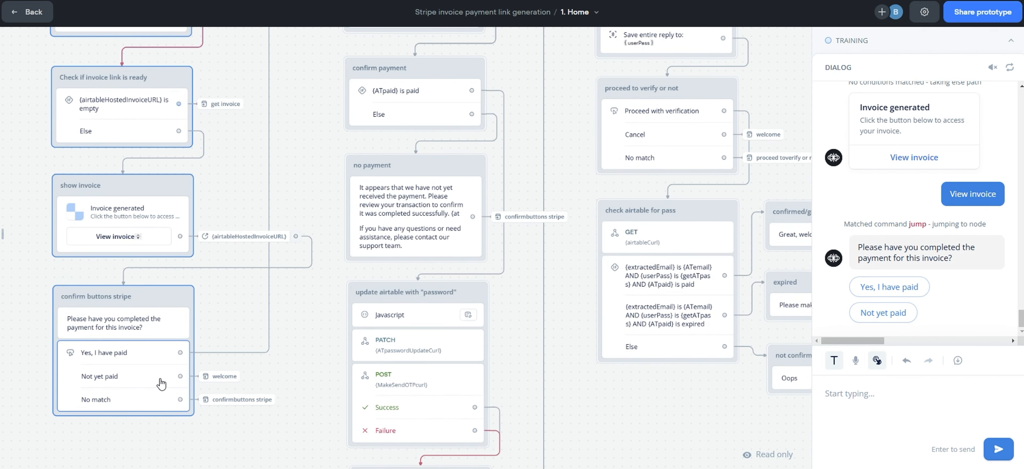
pyautogui.scroll(8, 161, 383)
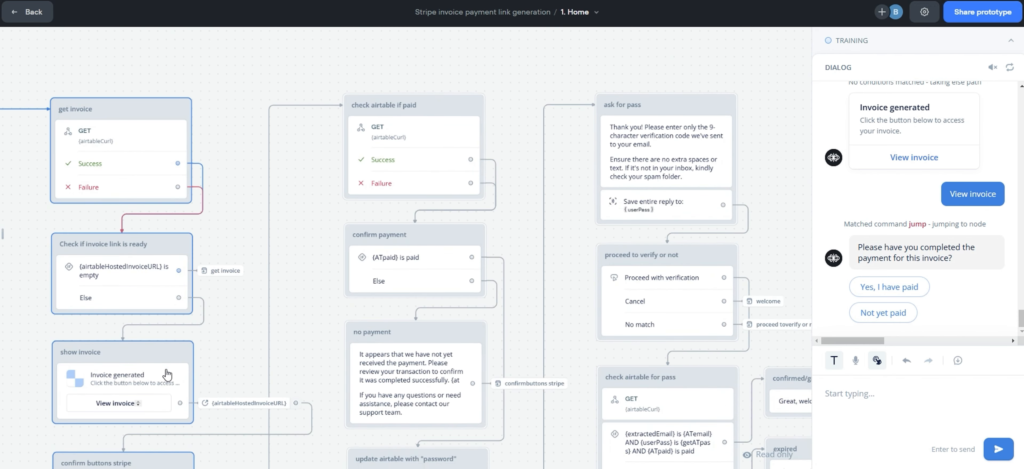
pyautogui.scroll(-8, 167, 374)
pyautogui.scroll(8, 167, 372)
pyautogui.scroll(-11, 189, 366)
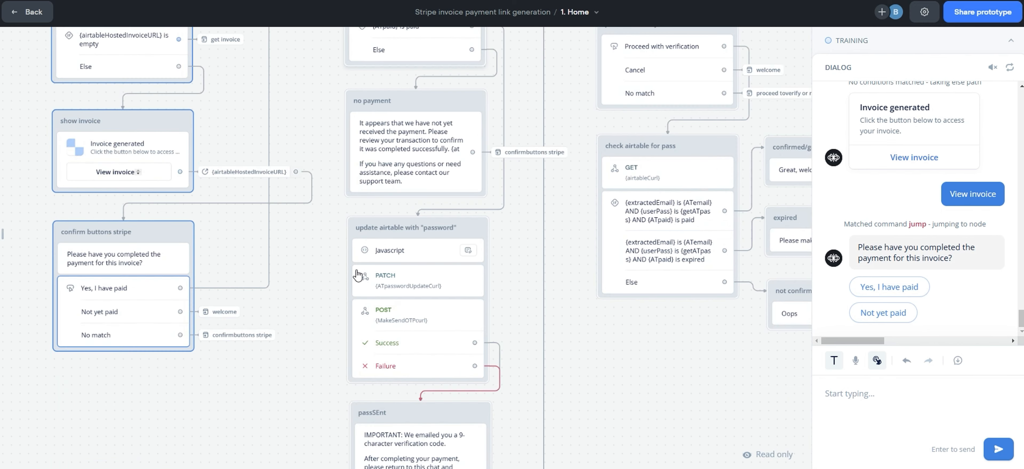
# Confirm in the chat that the invoice has been paid and follow the flow to the verification blocks.
pyautogui.click(877, 292)
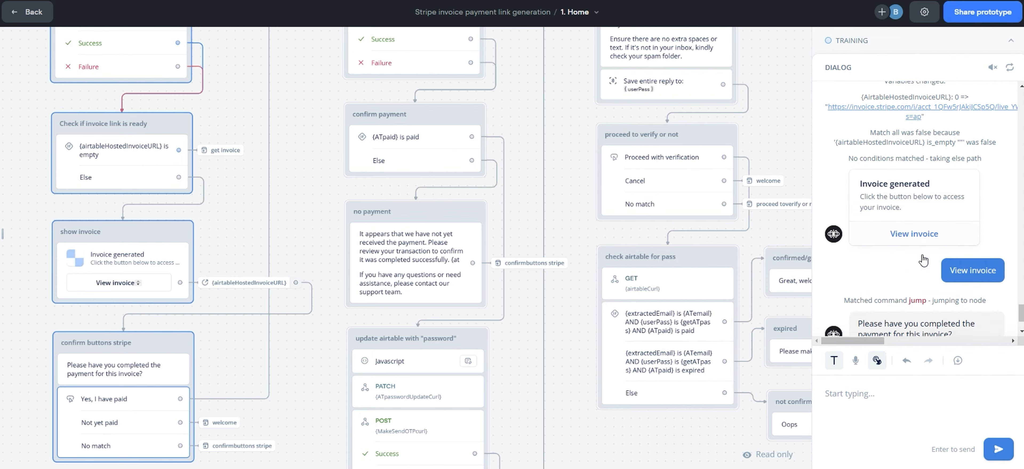
pyautogui.click(900, 288)
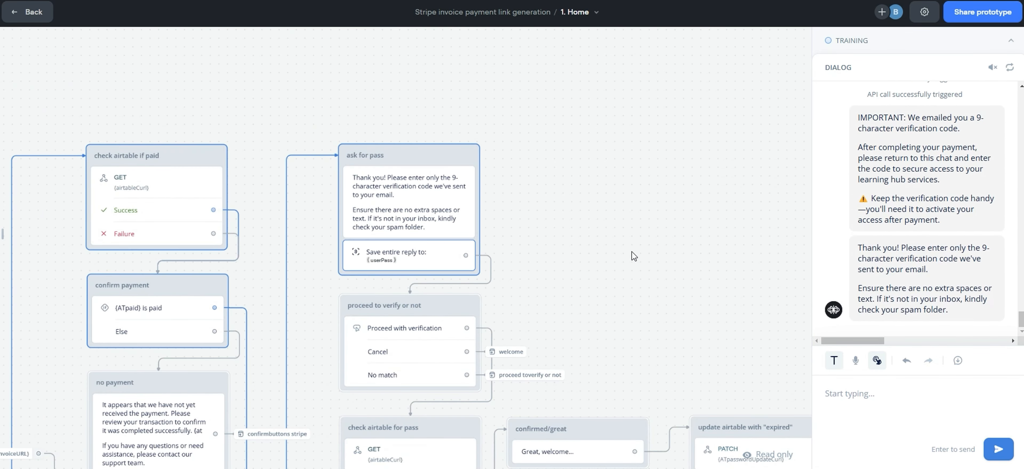
pyautogui.scroll(-6, 457, 241)
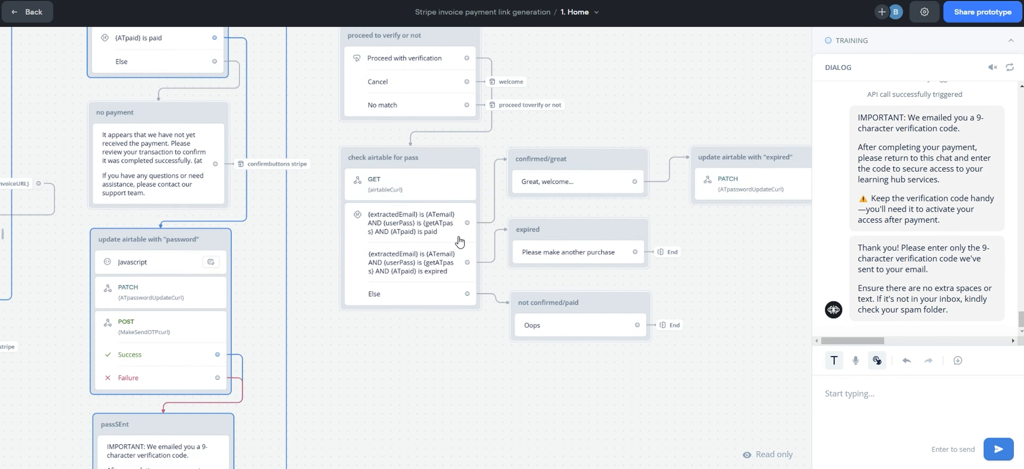
# Check the Pass cell of the record in row 8 in Airtable and compare it with the code generated in Voiceflow's chat log.
pyautogui.hotkey('ctrl', 'Tab')
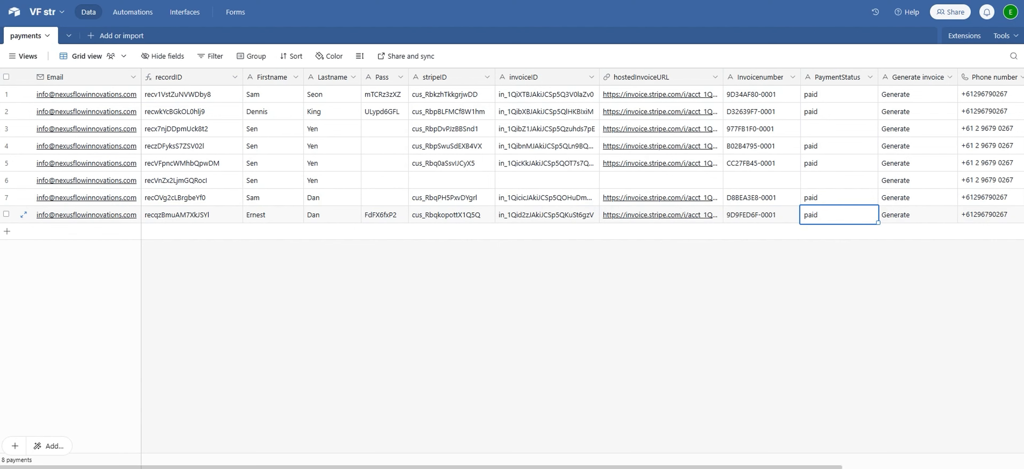
pyautogui.click(387, 215)
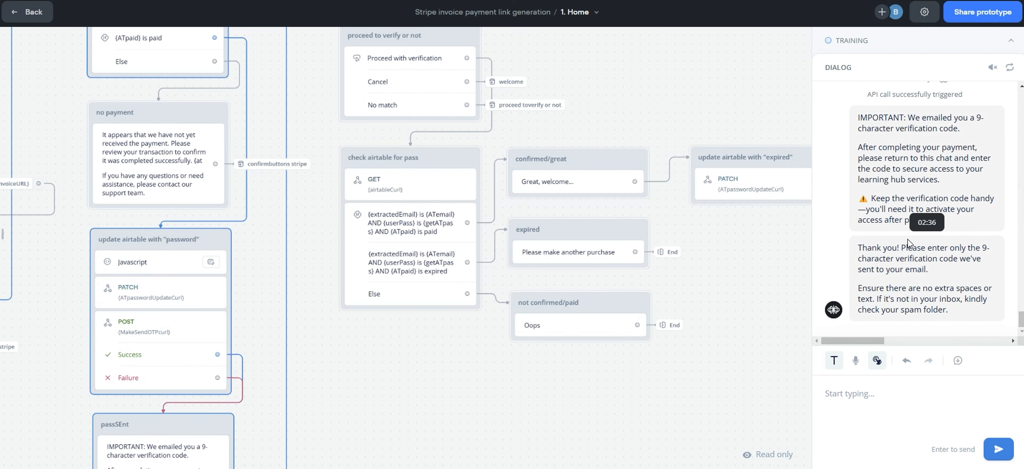
pyautogui.scroll(5, 890, 212)
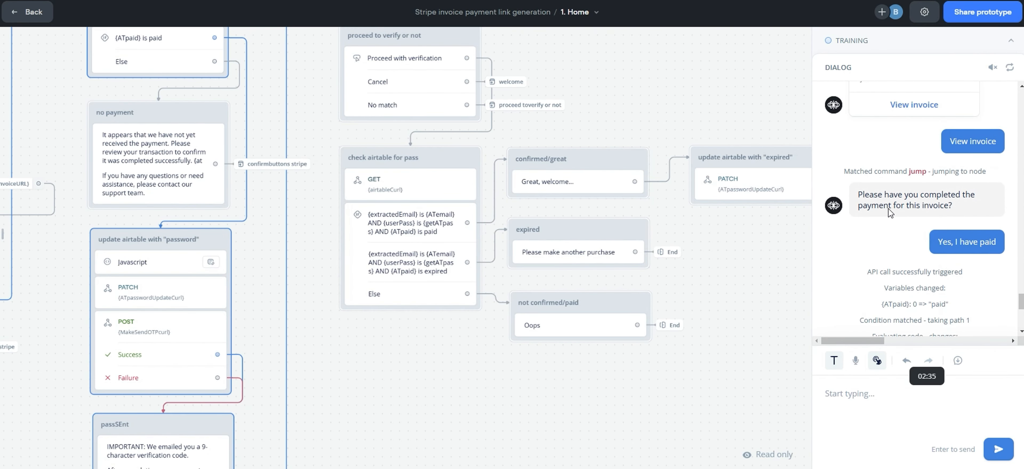
pyautogui.scroll(-4, 890, 212)
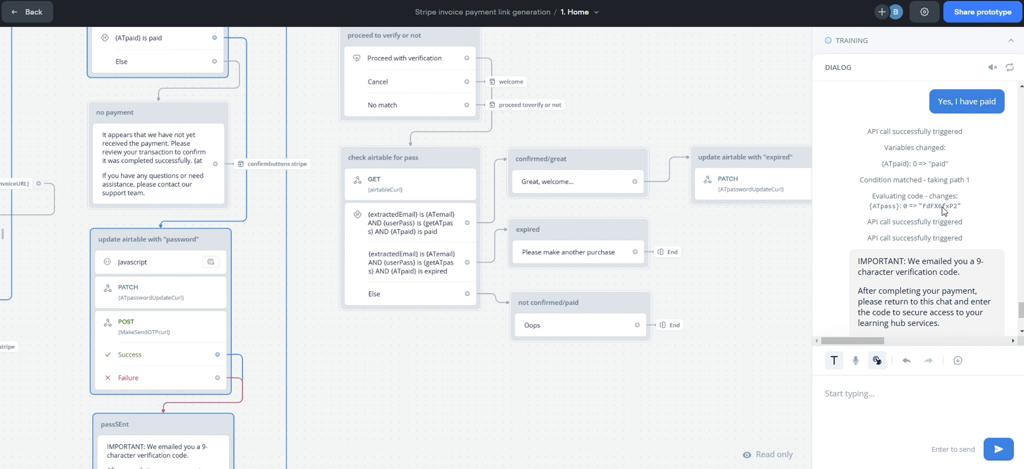
pyautogui.scroll(-1, 217, 314)
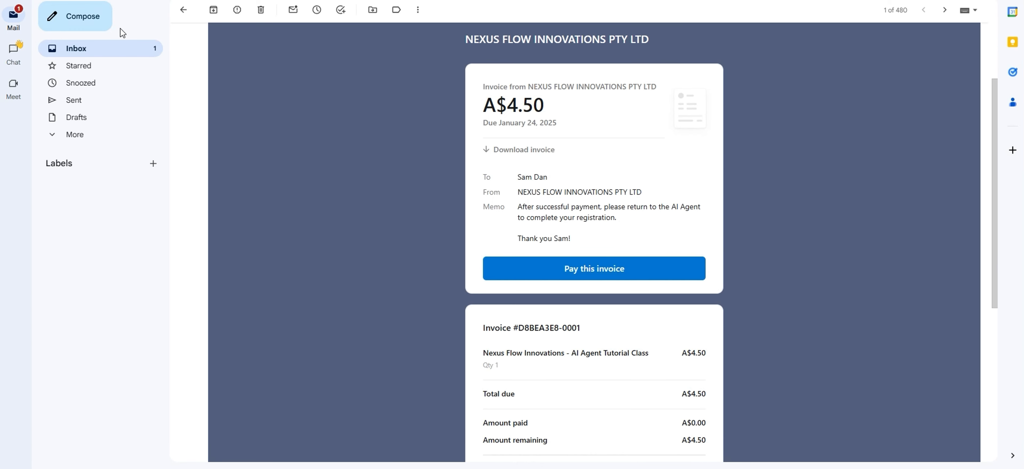
# Switch to Gmail and open the newest "Your authentication code" email from the inbox.
pyautogui.click(133, 48)
pyautogui.click(470, 54)
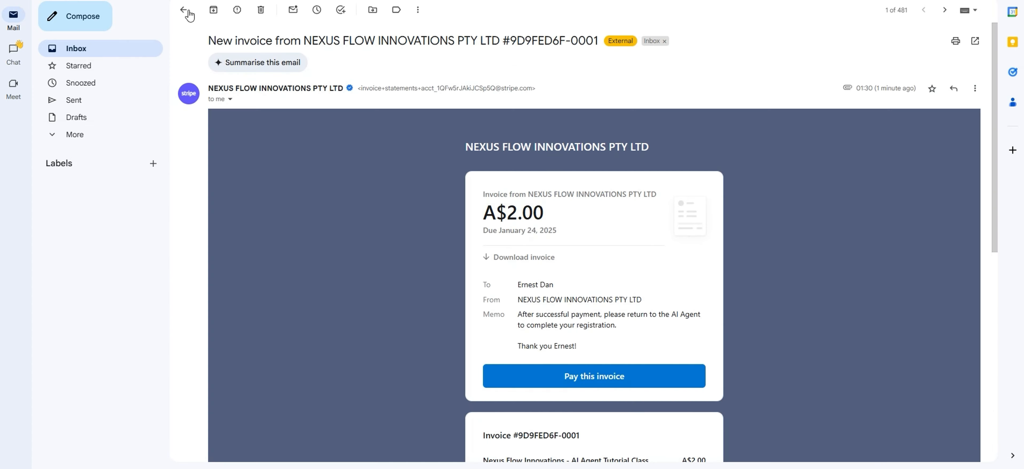
pyautogui.click(183, 11)
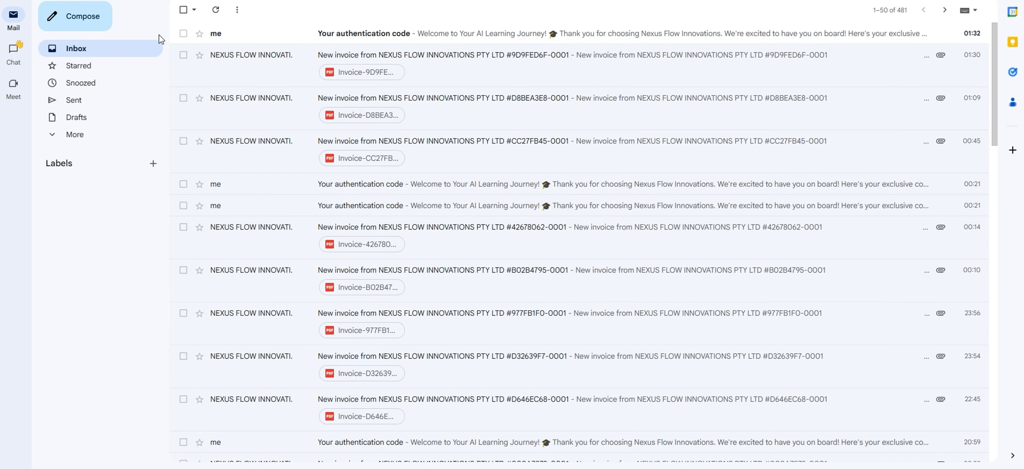
pyautogui.click(455, 37)
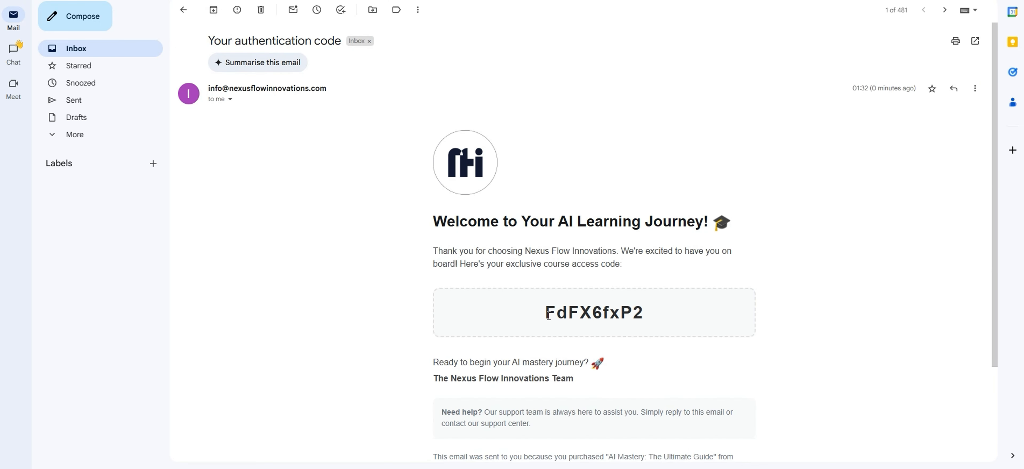
# Copy the course access code from the authentication email and look through the rest of the message.
pyautogui.moveTo(546, 313); pyautogui.dragTo(647, 318)
pyautogui.hotkey('ctrl', 'c')
pyautogui.scroll(-3, 647, 318)
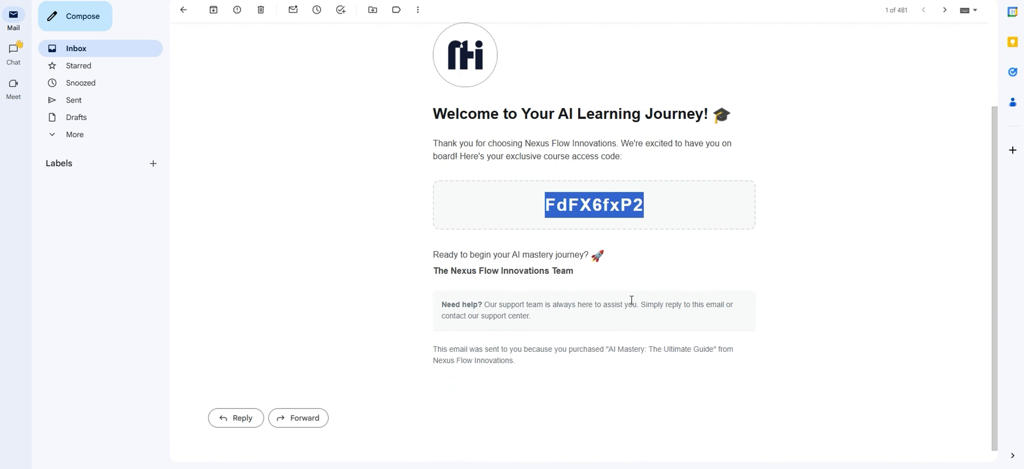
pyautogui.rightClick(583, 197)
pyautogui.click(598, 211)
pyautogui.scroll(3, 580, 215)
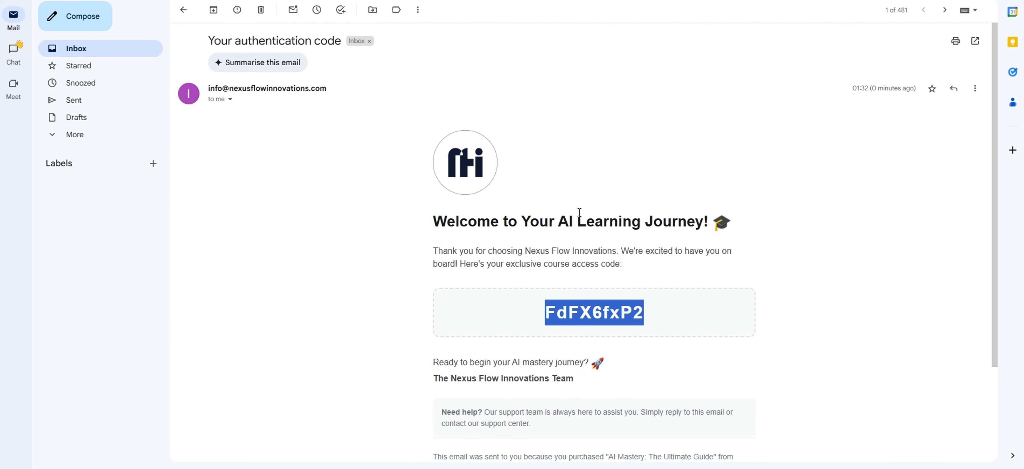
pyautogui.scroll(-1, 580, 217)
pyautogui.scroll(-2, 579, 217)
pyautogui.scroll(2, 799, 95)
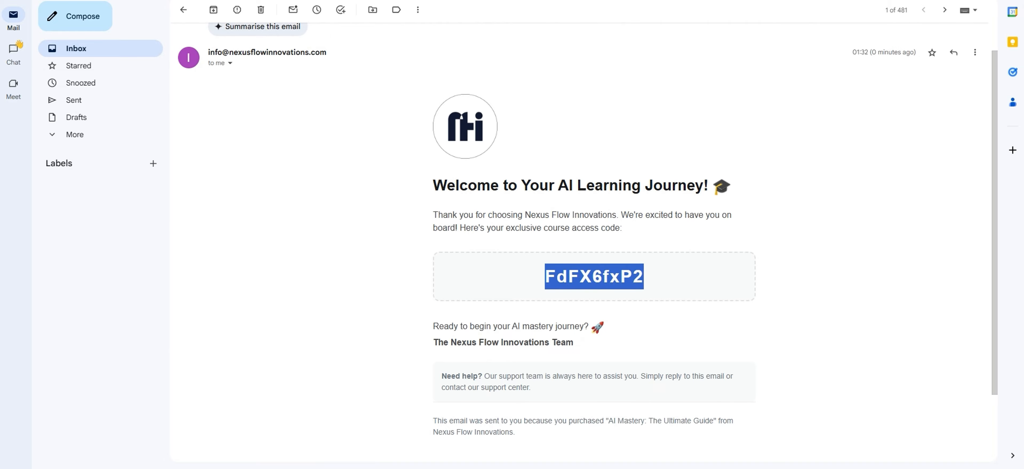
# Switch back to Voiceflow, submit the copied verification code in the chat, and proceed with verification.
pyautogui.hotkey('ctrl', 'Tab')
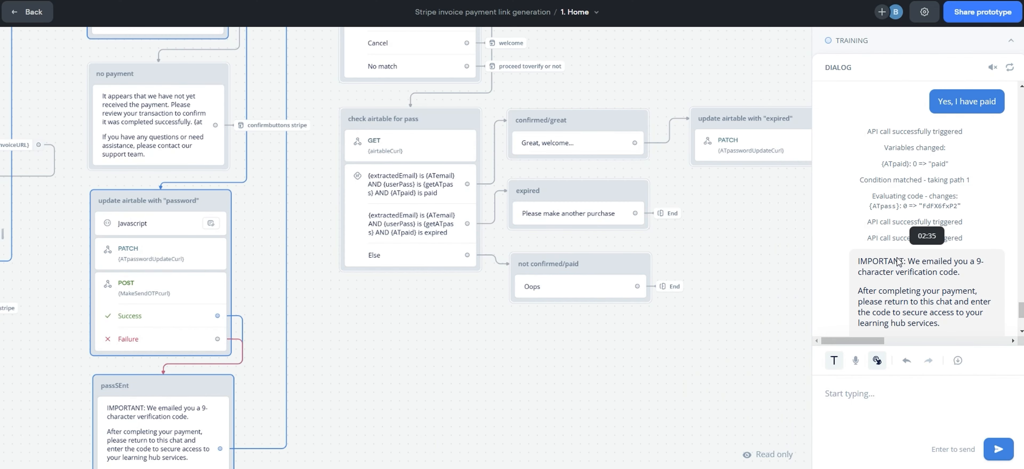
pyautogui.scroll(-2, 899, 263)
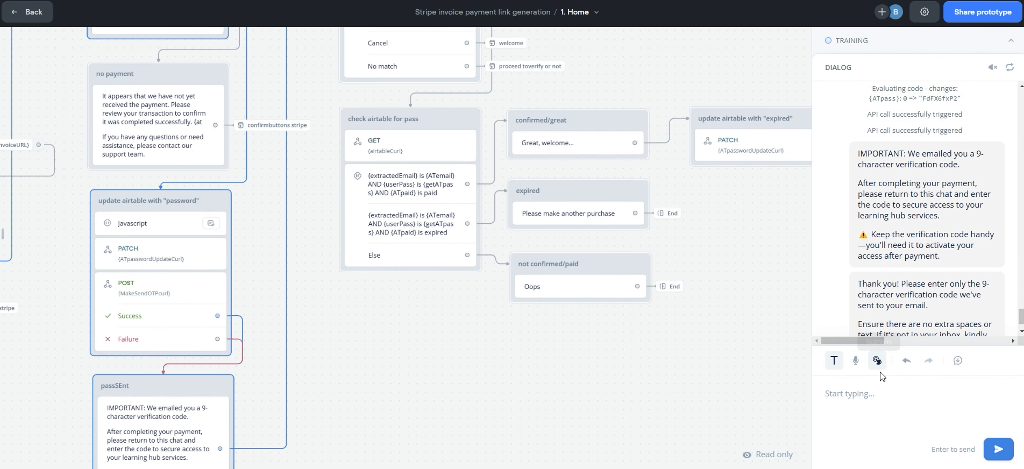
pyautogui.scroll(-1, 878, 293)
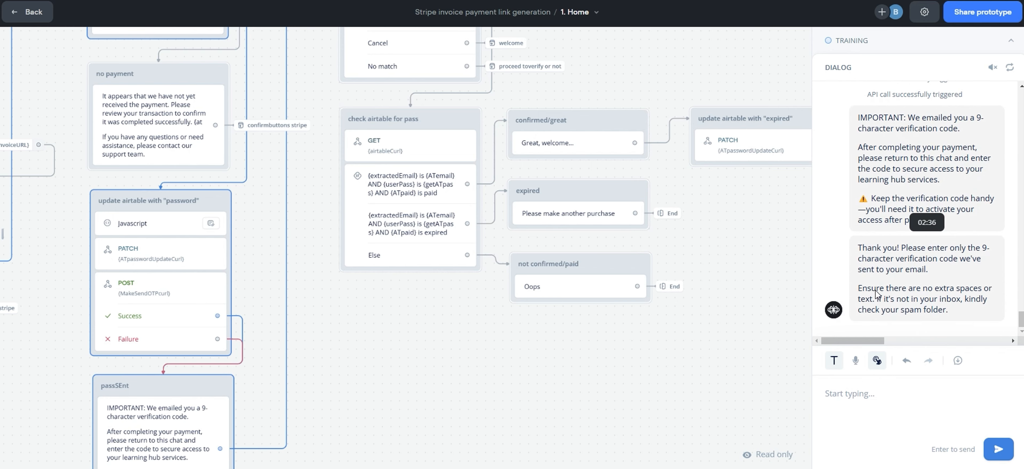
pyautogui.rightClick(863, 392)
pyautogui.click(877, 317)
pyautogui.press('Return')
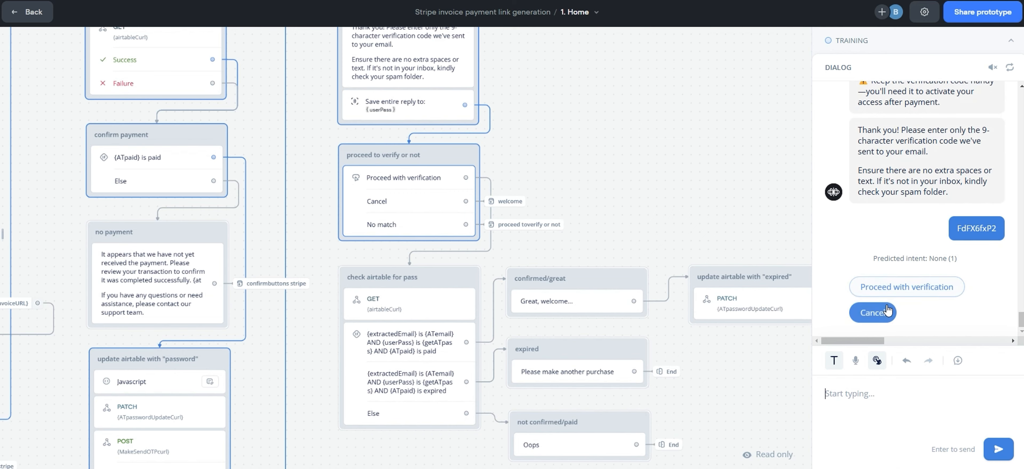
pyautogui.click(905, 288)
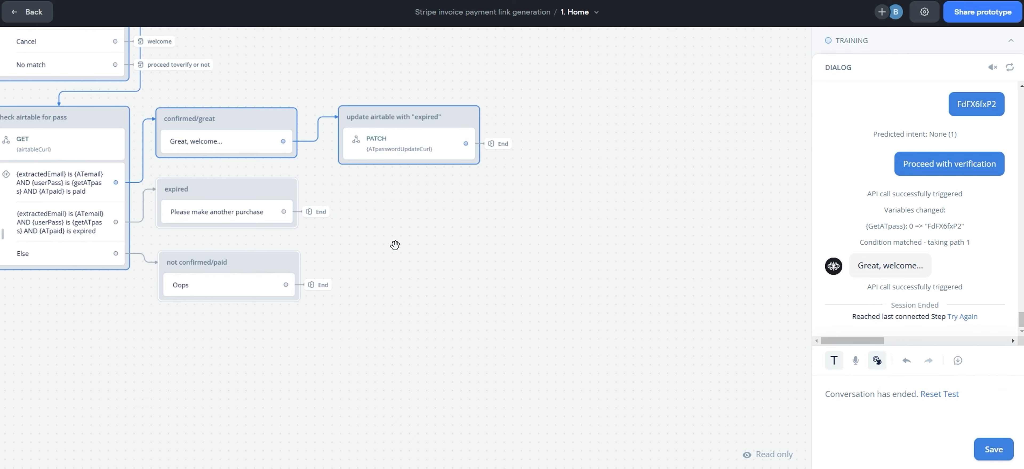
# Examine the conditions of the "check airtable for pass" block, its outcome branches, and the verification entries in the chat log.
pyautogui.moveTo(395, 245); pyautogui.dragTo(553, 253)
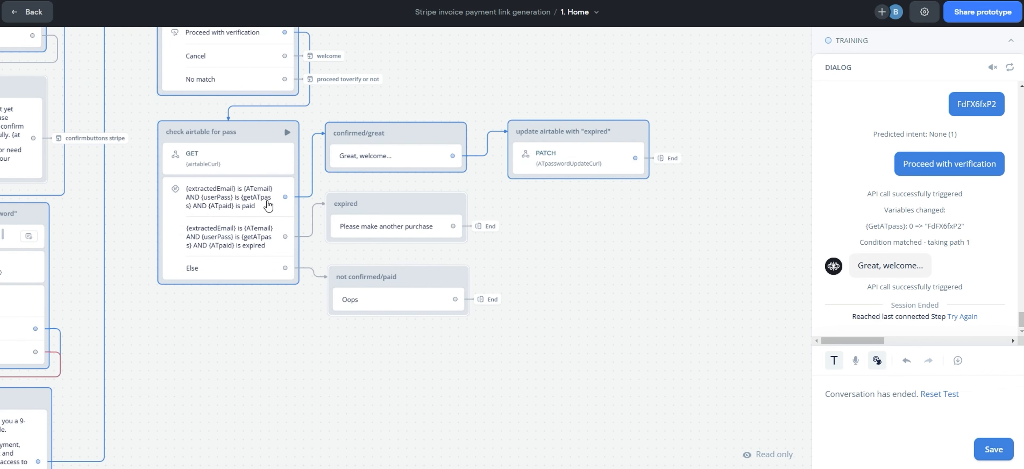
pyautogui.scroll(3, 260, 194)
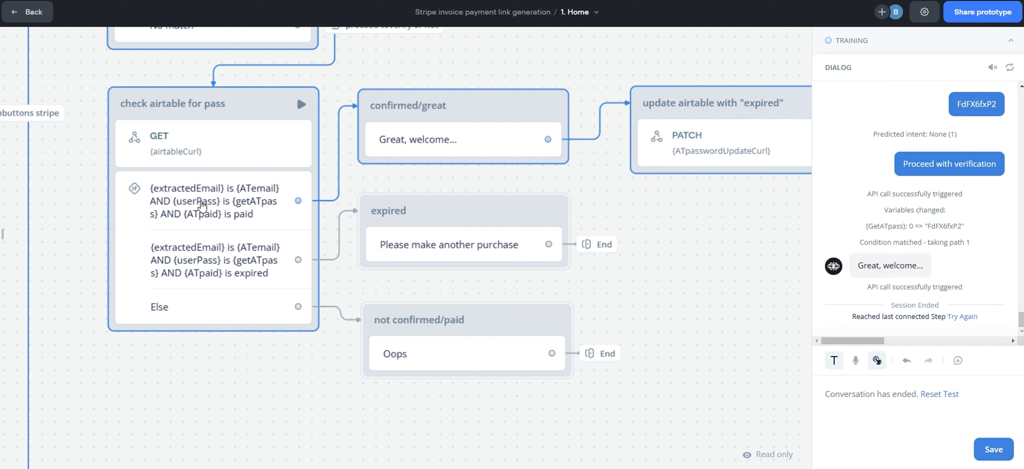
pyautogui.scroll(3, 959, 216)
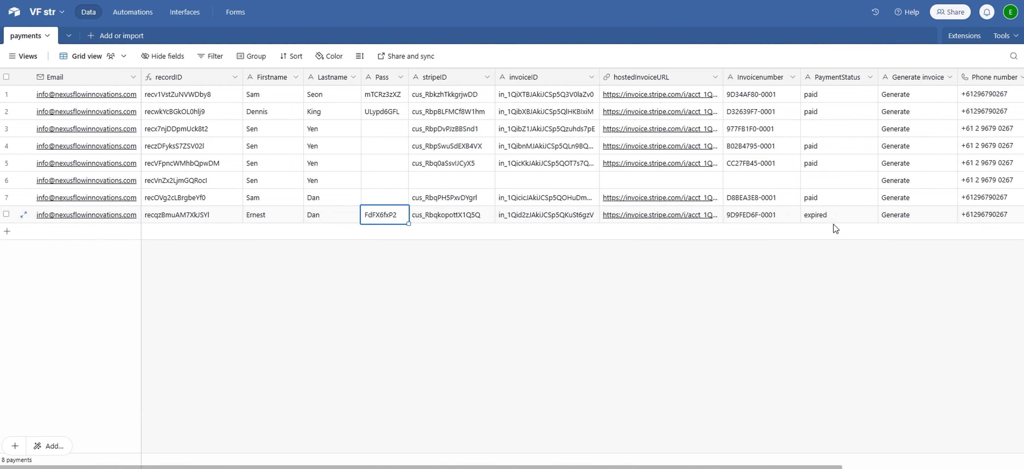
# Check the PaymentStatus cell of the record in row 8 in Airtable, and return to the end of Voiceflow's chat log.
pyautogui.click(830, 217)
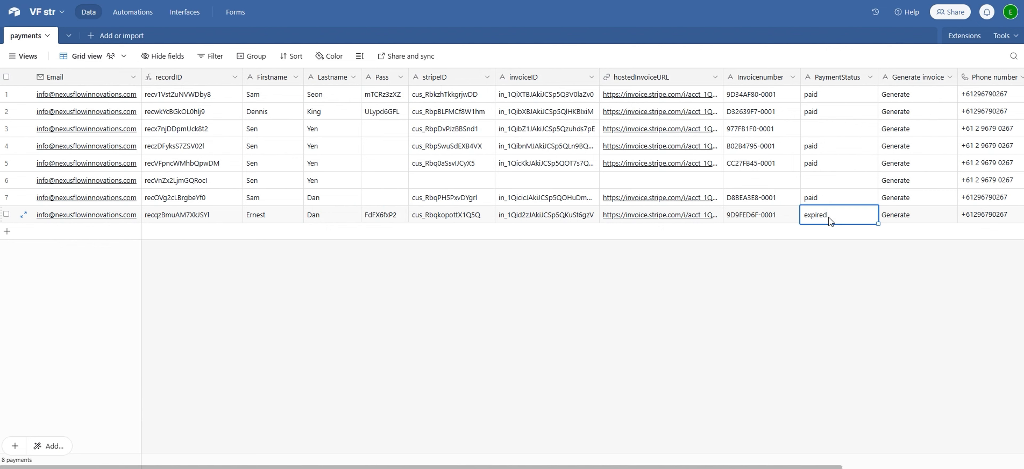
pyautogui.click(755, 291)
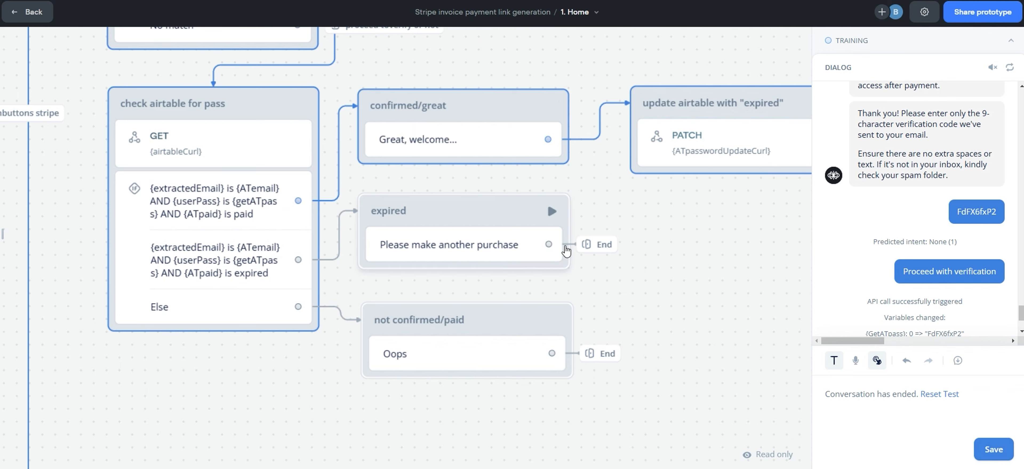
pyautogui.scroll(-3, 896, 221)
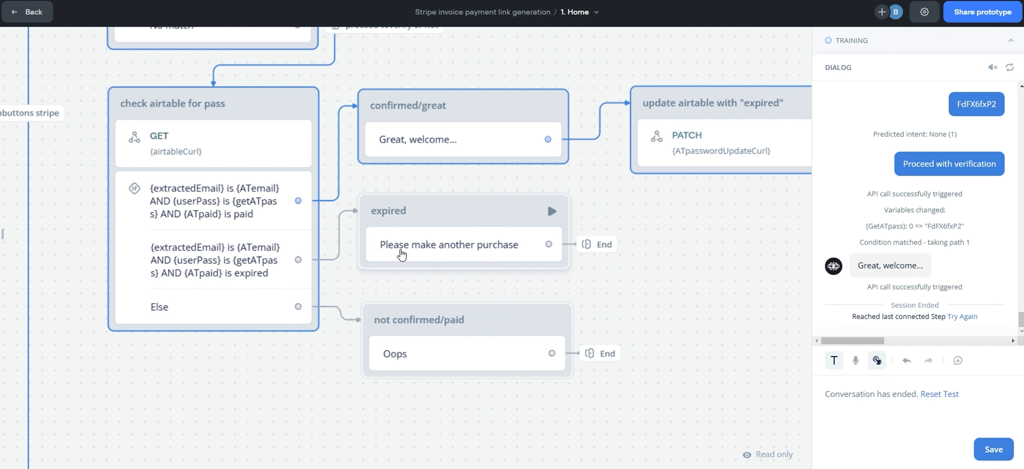
# Open the expired block's message in the editor, and inspect the second condition path of the "check airtable for pass" block.
pyautogui.click(407, 251)
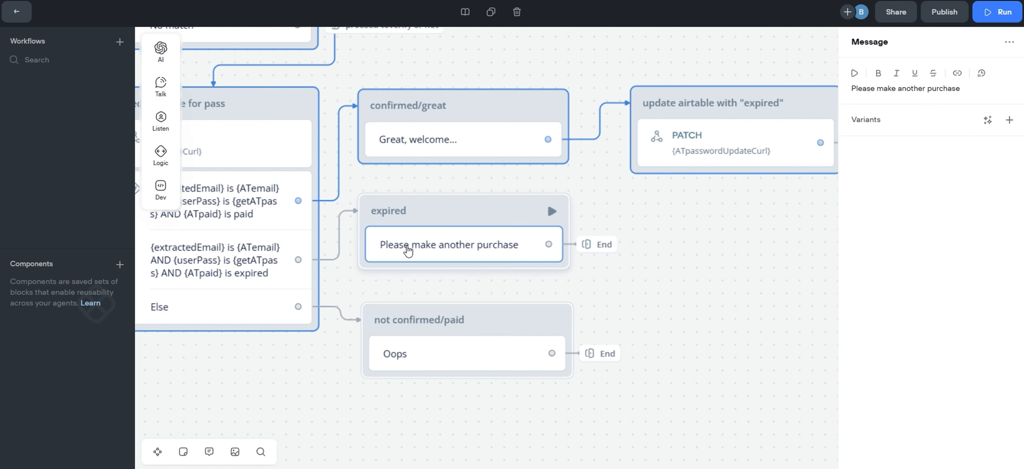
pyautogui.moveTo(240, 356); pyautogui.dragTo(330, 343)
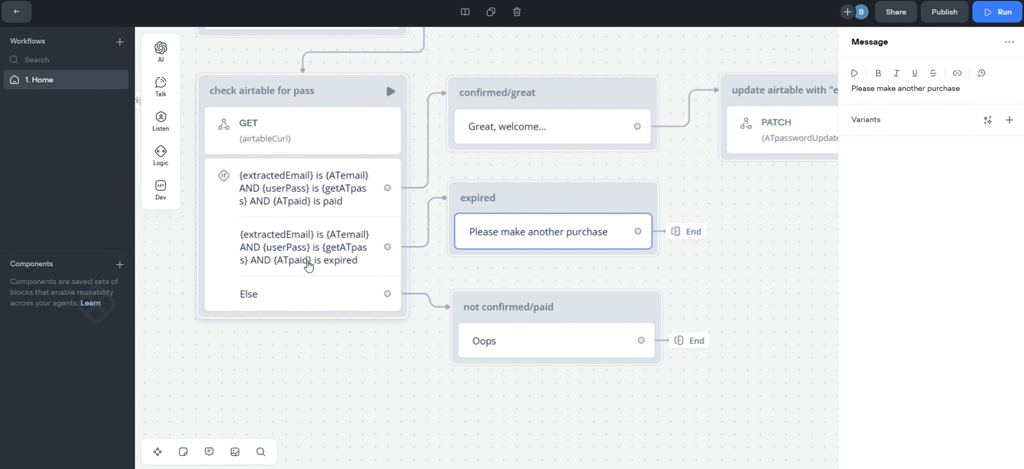
pyautogui.click(308, 265)
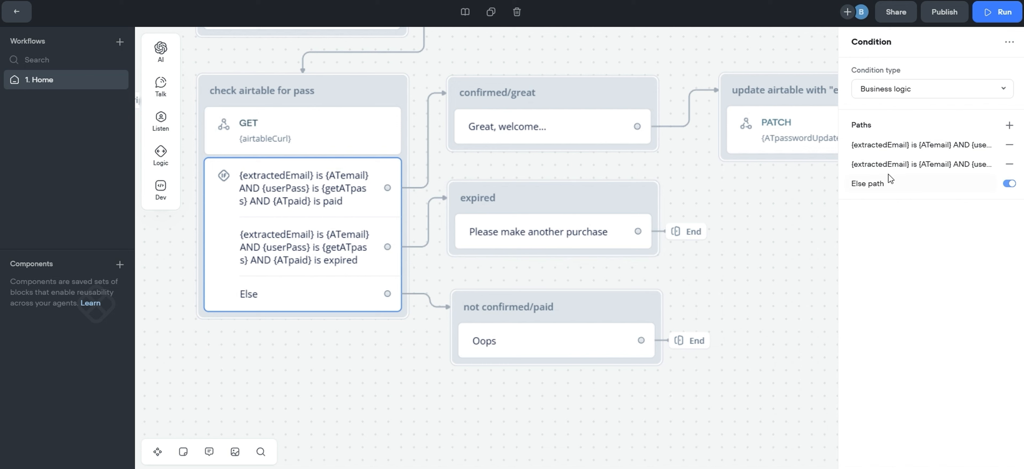
pyautogui.click(911, 172)
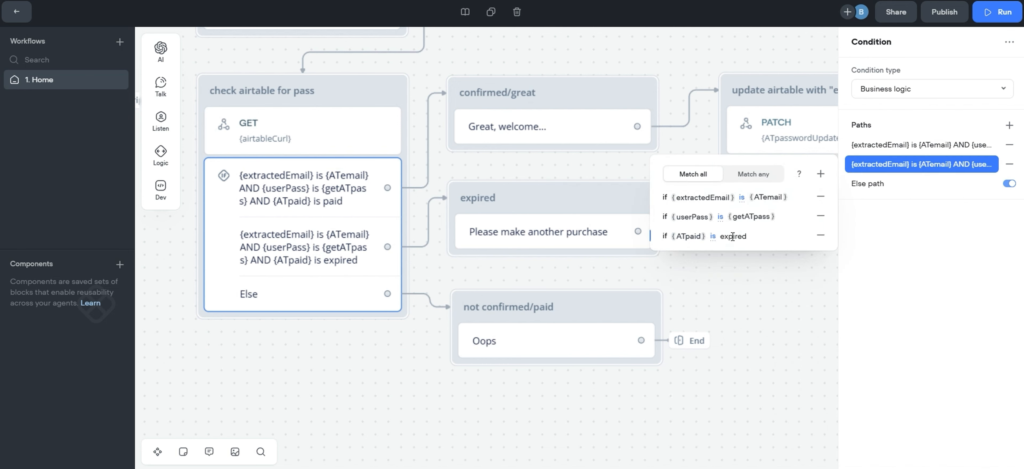
pyautogui.click(715, 287)
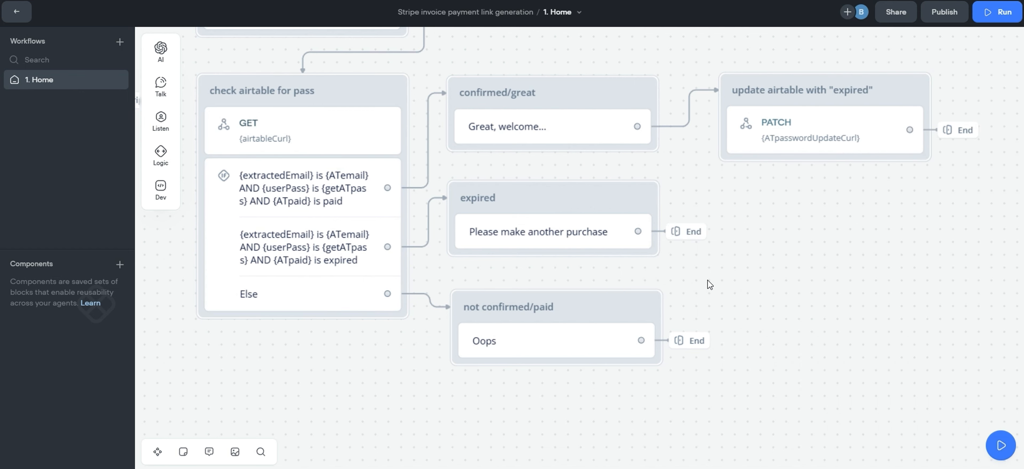
# Open the expired block's message, and inspect the PATCH request in the block that updates Airtable with "expired".
pyautogui.click(565, 236)
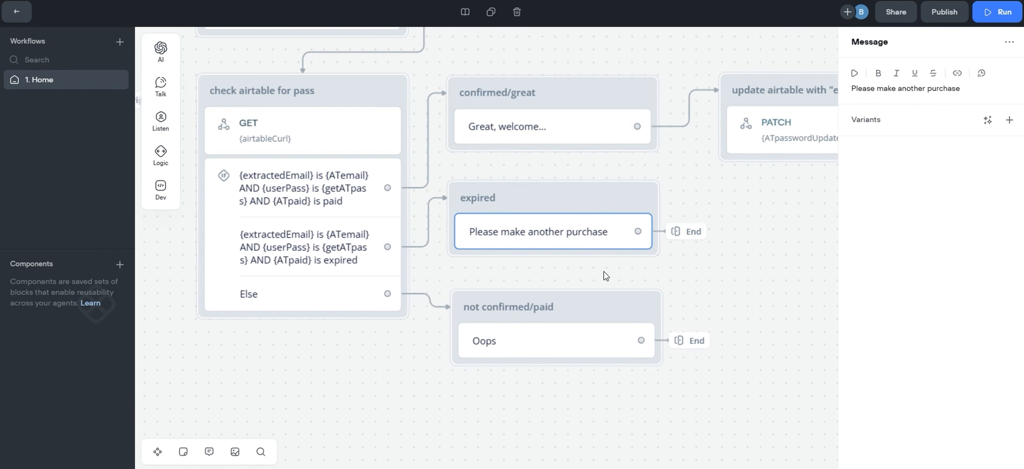
pyautogui.moveTo(362, 403); pyautogui.dragTo(259, 358)
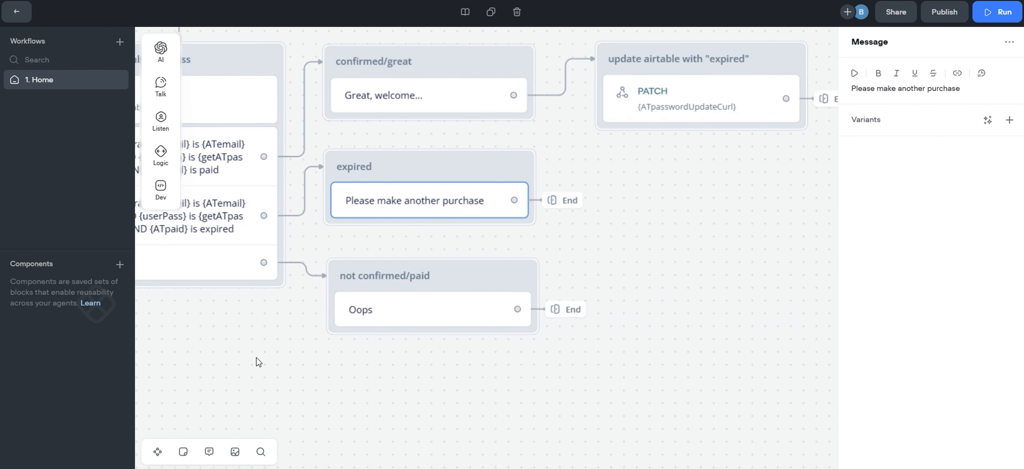
pyautogui.moveTo(735, 226); pyautogui.dragTo(636, 279)
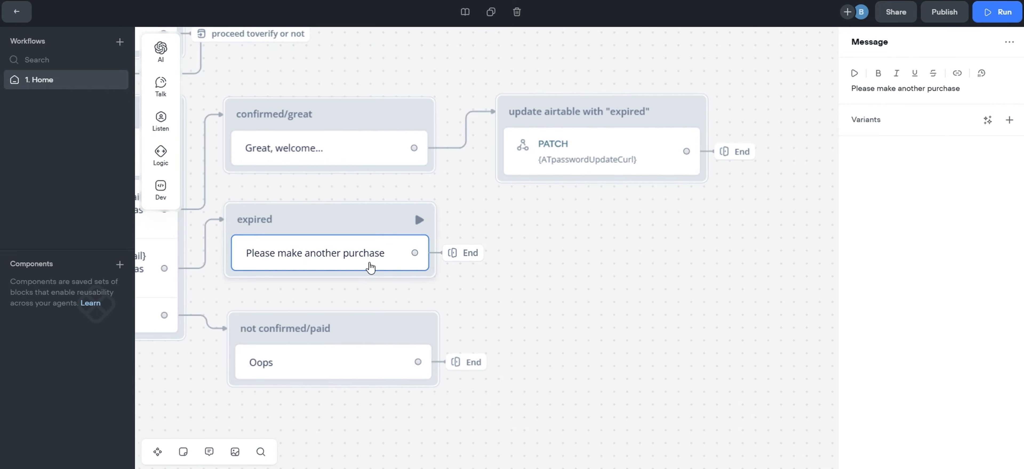
pyautogui.click(614, 164)
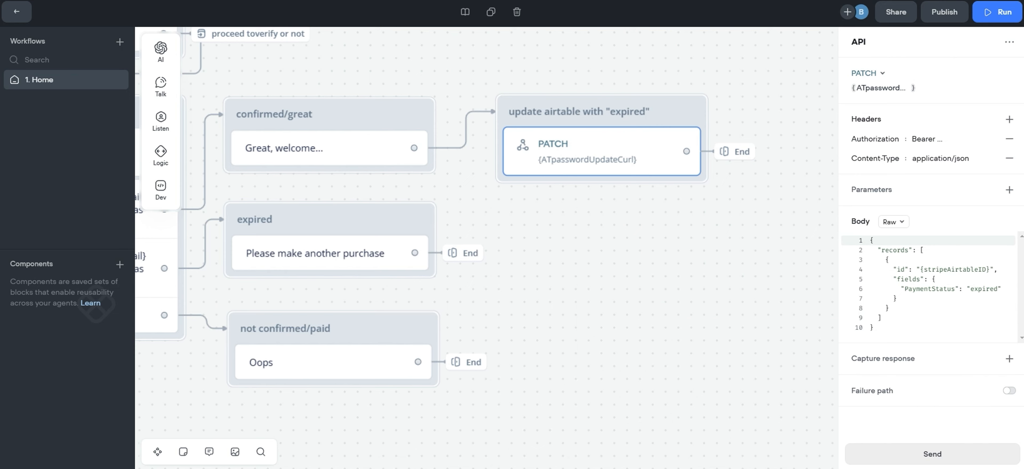
# Switch to Airtable, check the recordID and PaymentStatus cells of the record in row 8, and view the vf_OTP scenario in Make.
pyautogui.hotkey('ctrl', 'Tab')
pyautogui.click(191, 215)
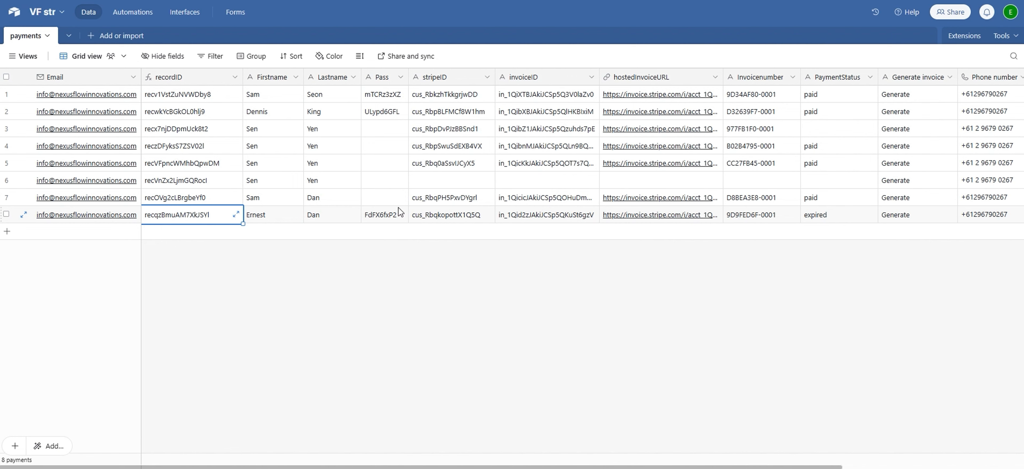
pyautogui.click(835, 215)
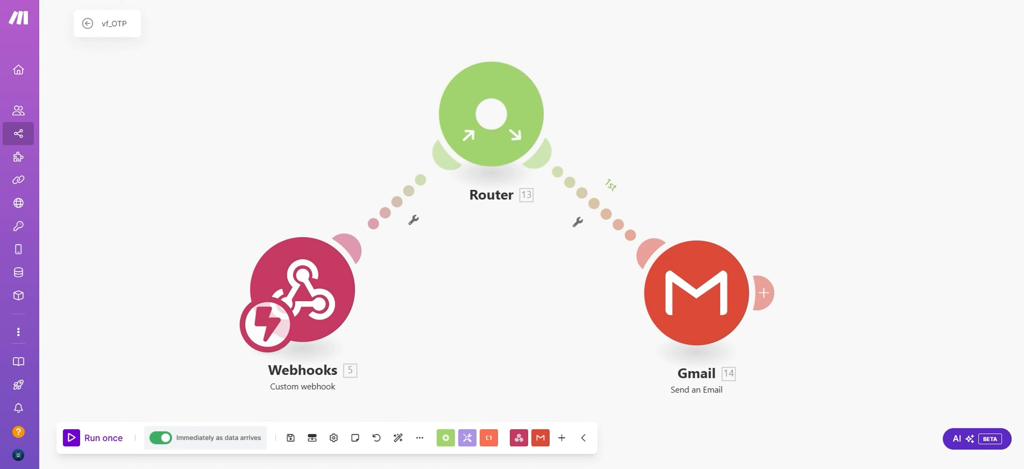
pyautogui.click(87, 23)
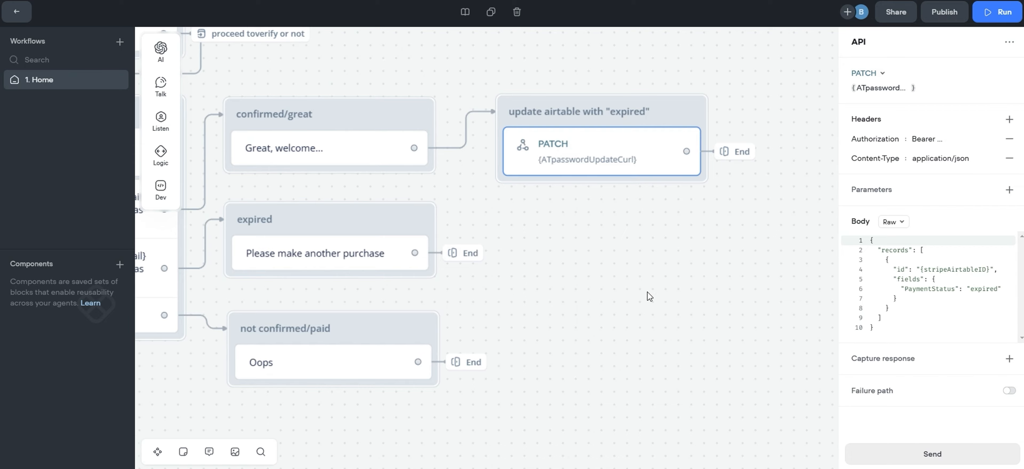
# Return to Voiceflow and review the workflow from the pass-check branches back to the welcome block and the "Yes, I have paid" note.
pyautogui.moveTo(586, 275); pyautogui.dragTo(709, 261)
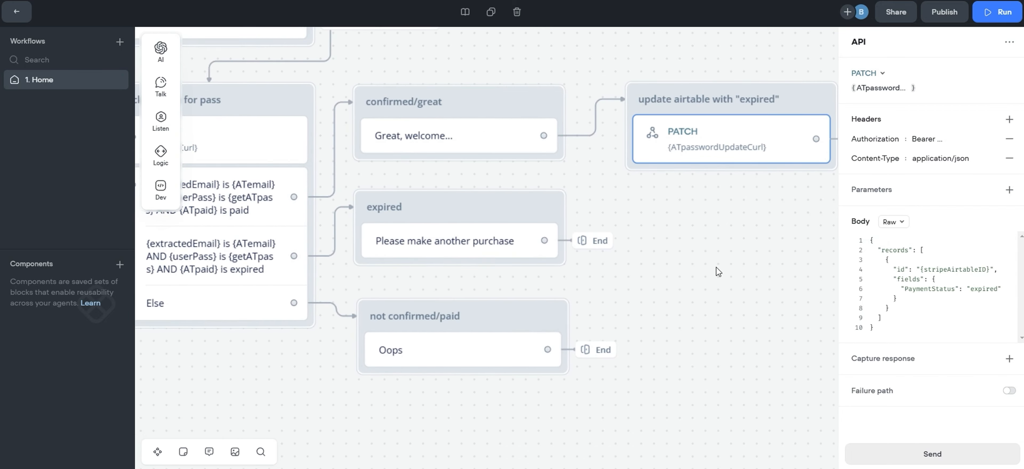
pyautogui.scroll(-3, 716, 267)
pyautogui.scroll(-5, 716, 264)
pyautogui.moveTo(286, 104); pyautogui.dragTo(641, 118)
pyautogui.scroll(6, 444, 176)
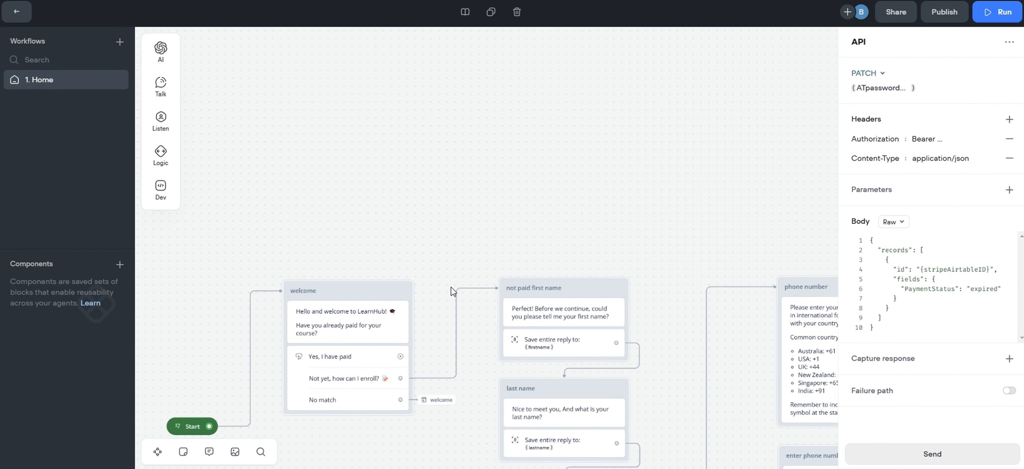
pyautogui.scroll(-2, 451, 286)
pyautogui.moveTo(466, 43); pyautogui.dragTo(526, 233)
pyautogui.scroll(3, 535, 205)
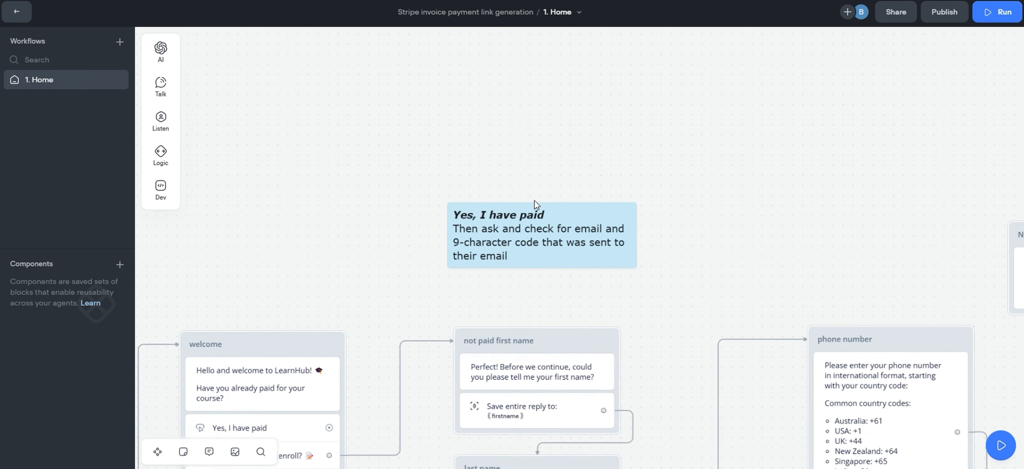
pyautogui.scroll(-3, 535, 202)
pyautogui.scroll(-1, 540, 186)
pyautogui.scroll(-1, 533, 183)
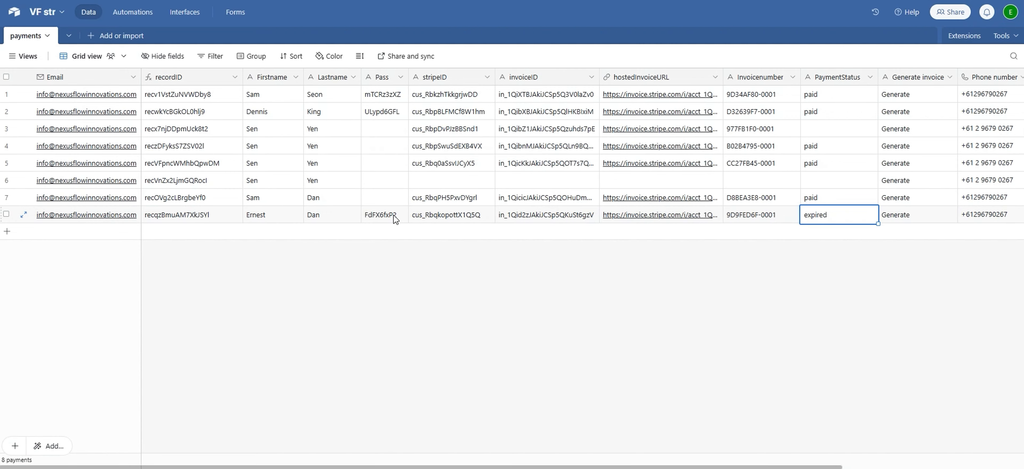
# Check the Pass cell of the record in row 8 and the neighbouring columns in Airtable's payments table.
pyautogui.click(394, 214)
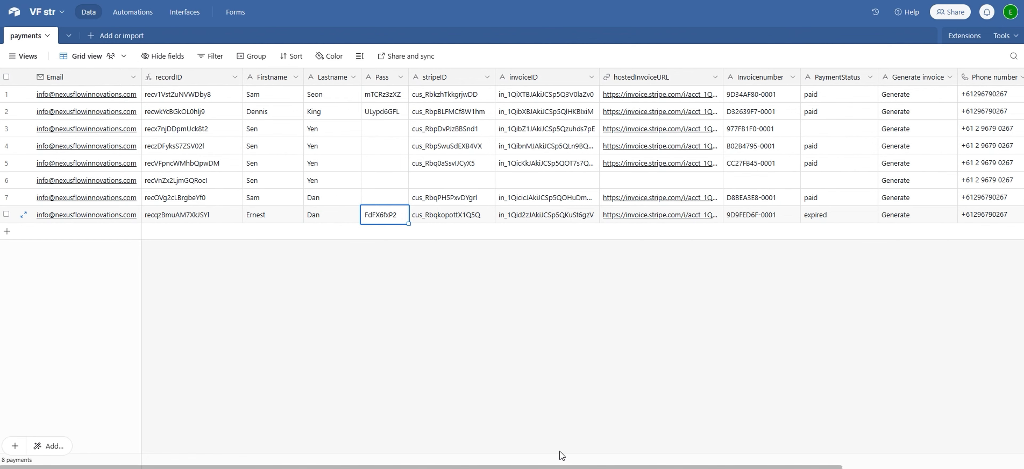
pyautogui.hscroll(1, 568, 468)
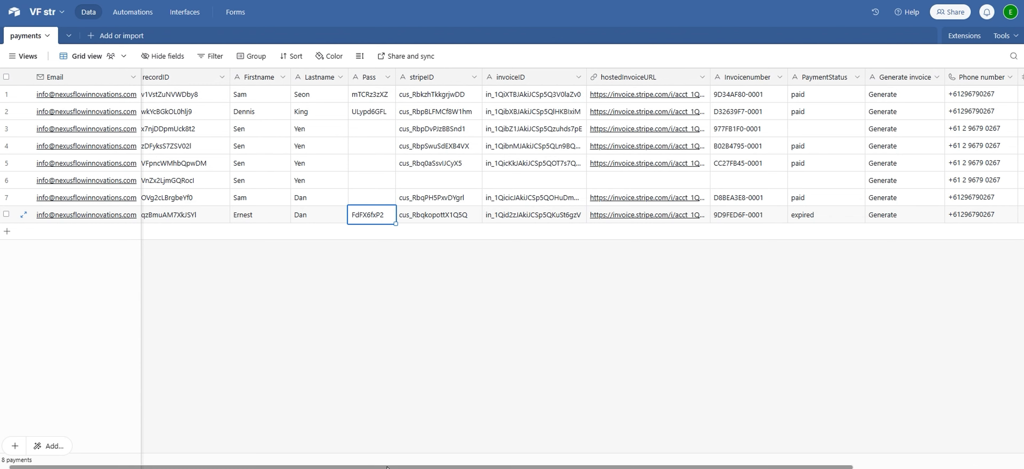
pyautogui.hscroll(-1, 509, 270)
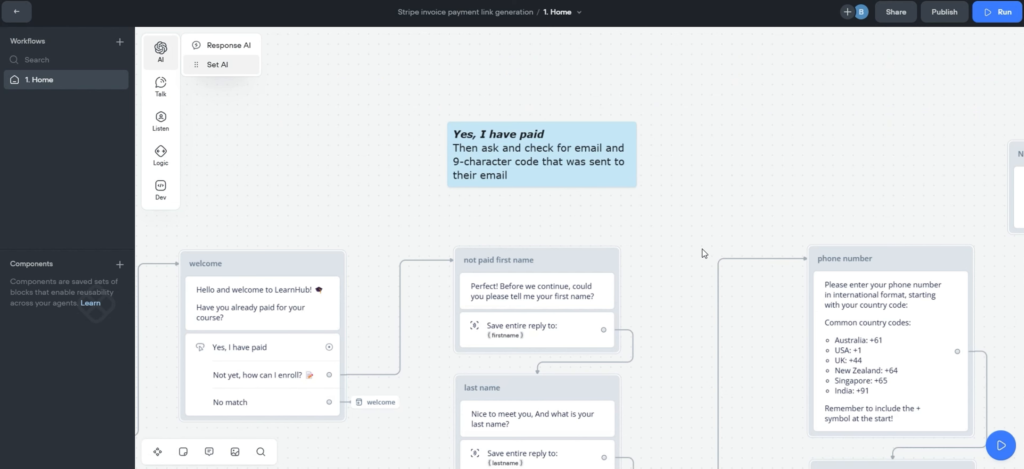